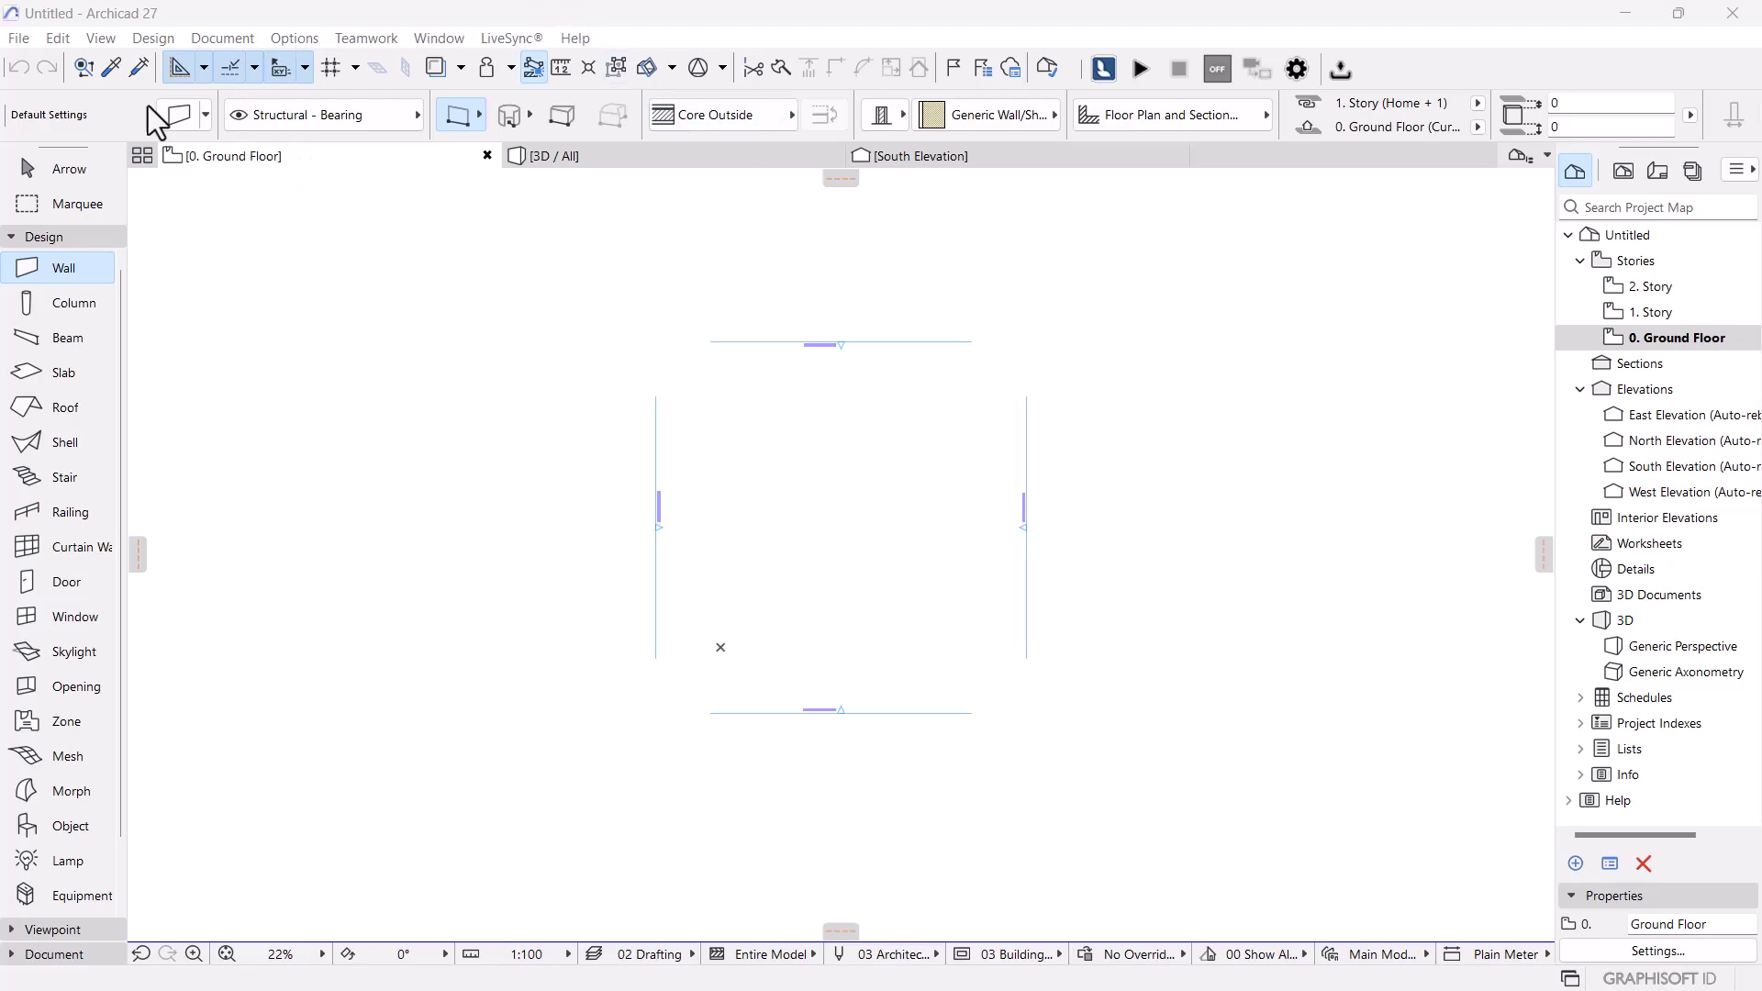
- Draw a 6000 mm vertical line upward from the project origin on the Ground Floor plan
{"action": "scroll", "coordinate": [941, 712], "scroll_direction": "up", "scroll_amount": 2}
{"action": "scroll", "coordinate": [828, 571], "scroll_direction": "up", "scroll_amount": 2}
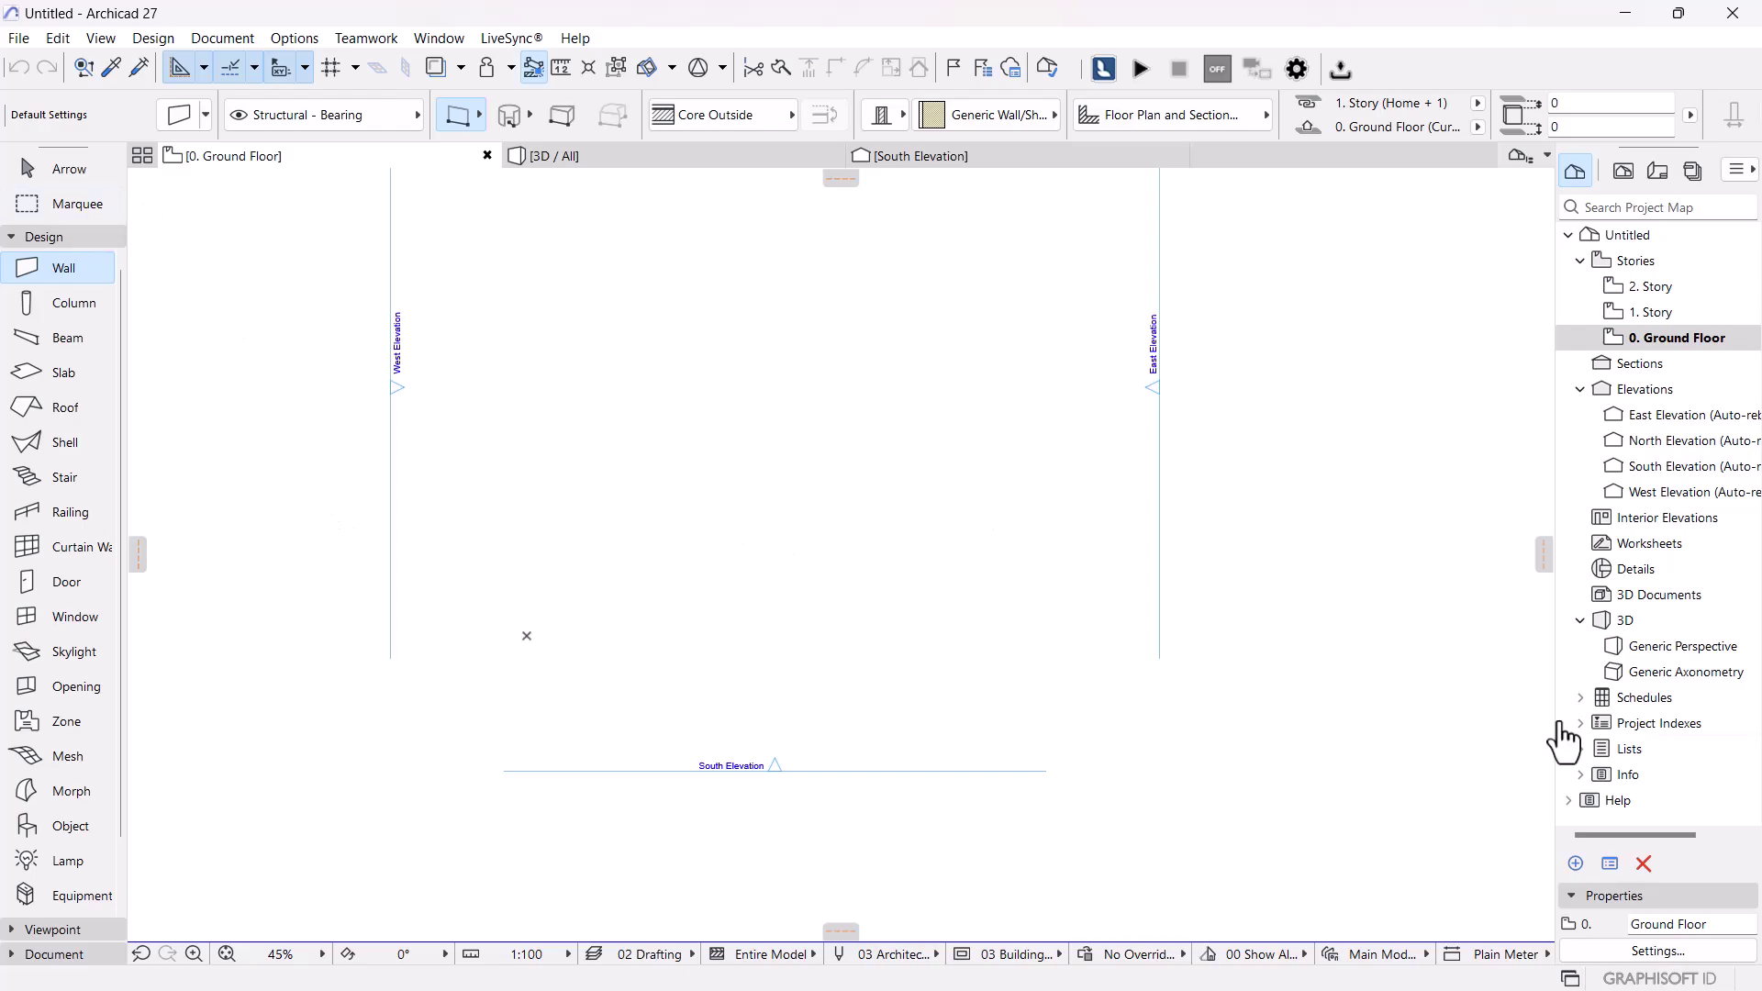
{"action": "left_click", "coordinate": [64, 237]}
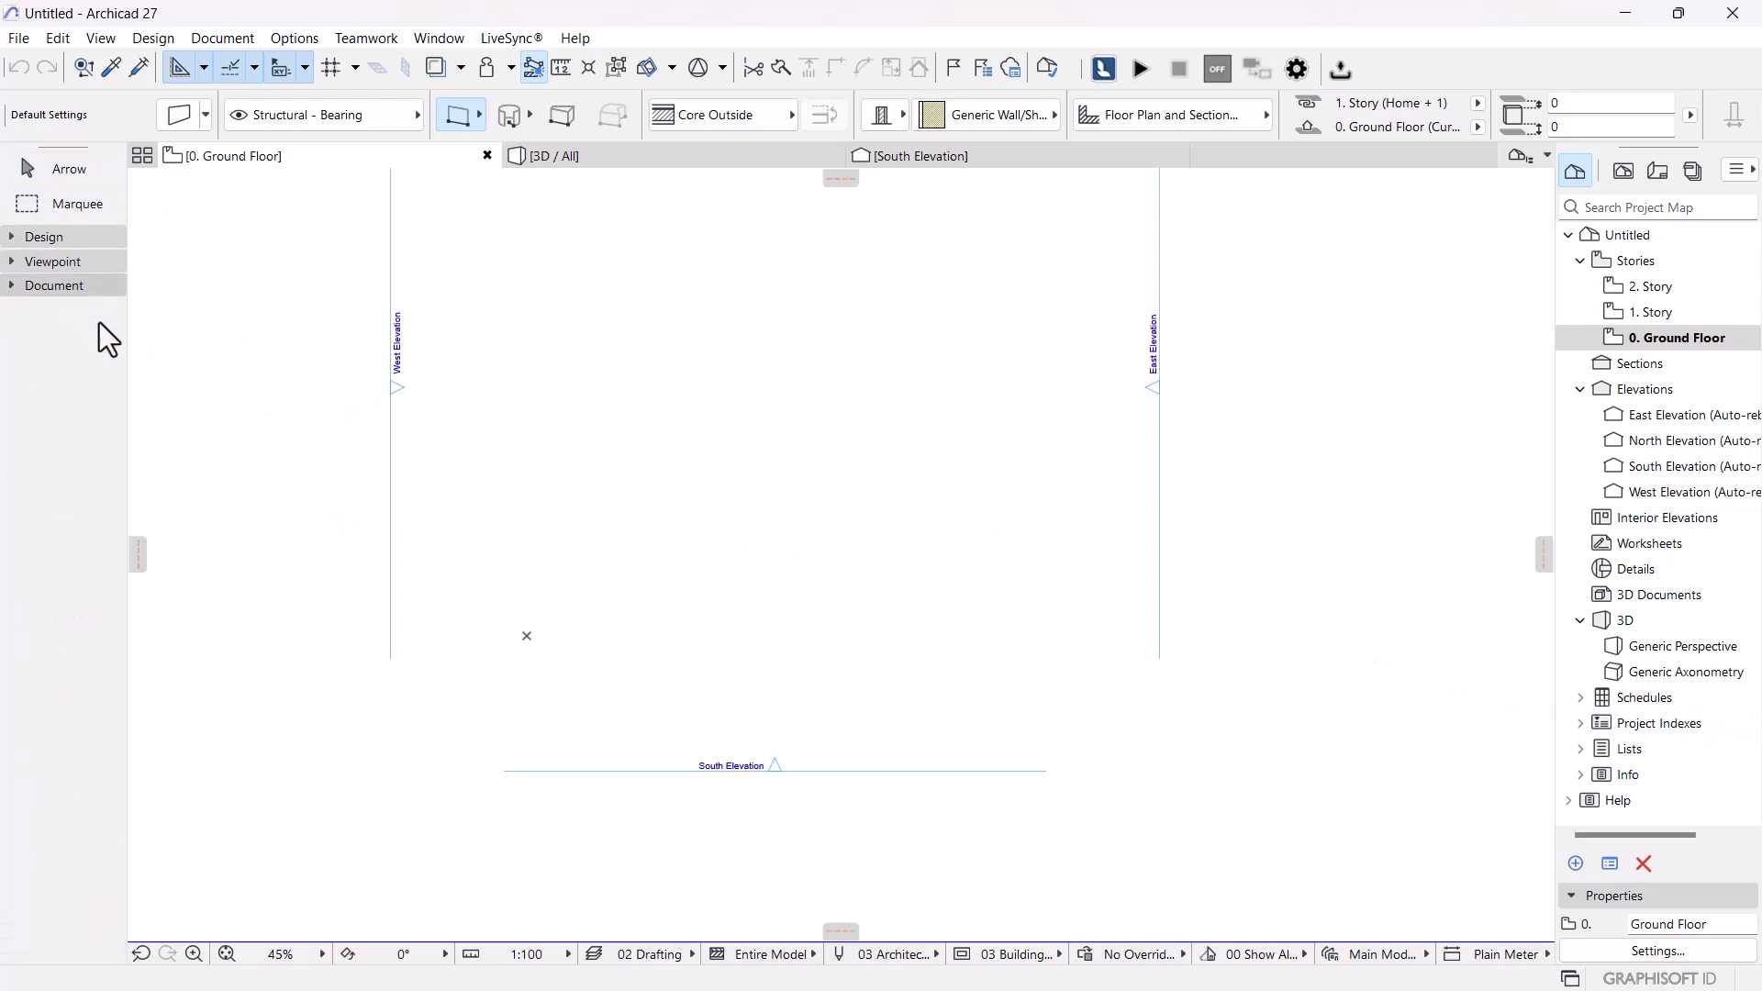
{"action": "left_click", "coordinate": [41, 289]}
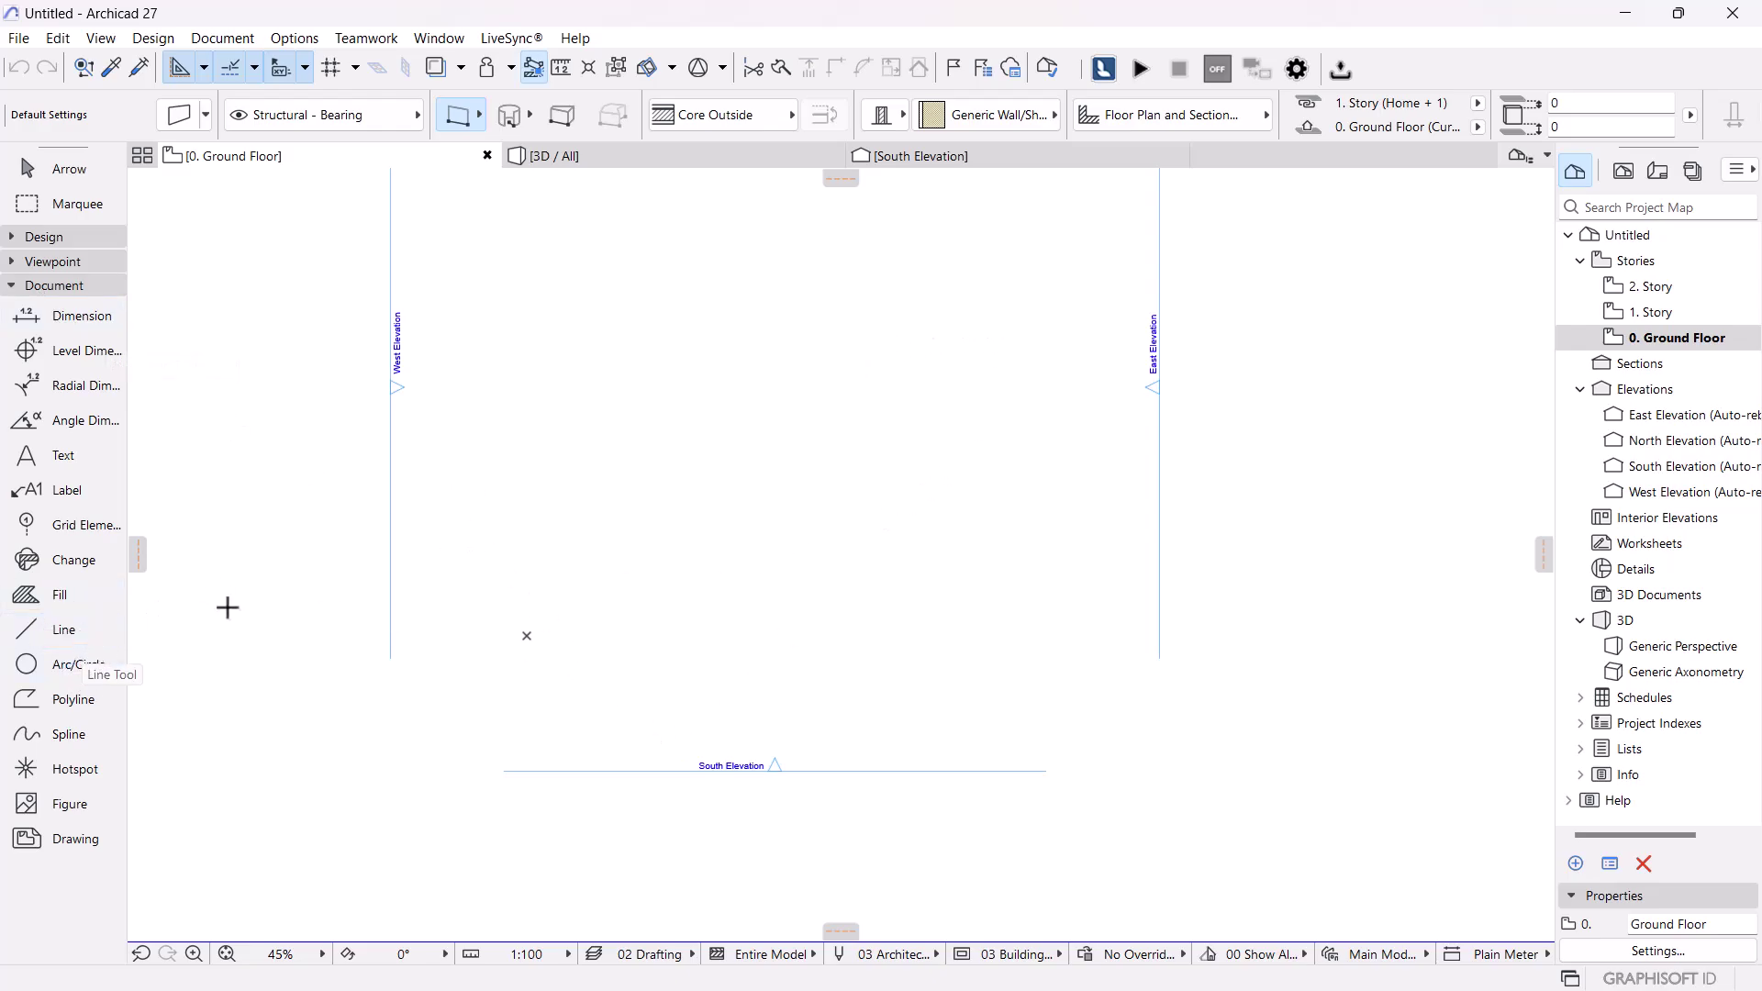
{"action": "scroll", "coordinate": [755, 672], "scroll_direction": "up", "scroll_amount": 5}
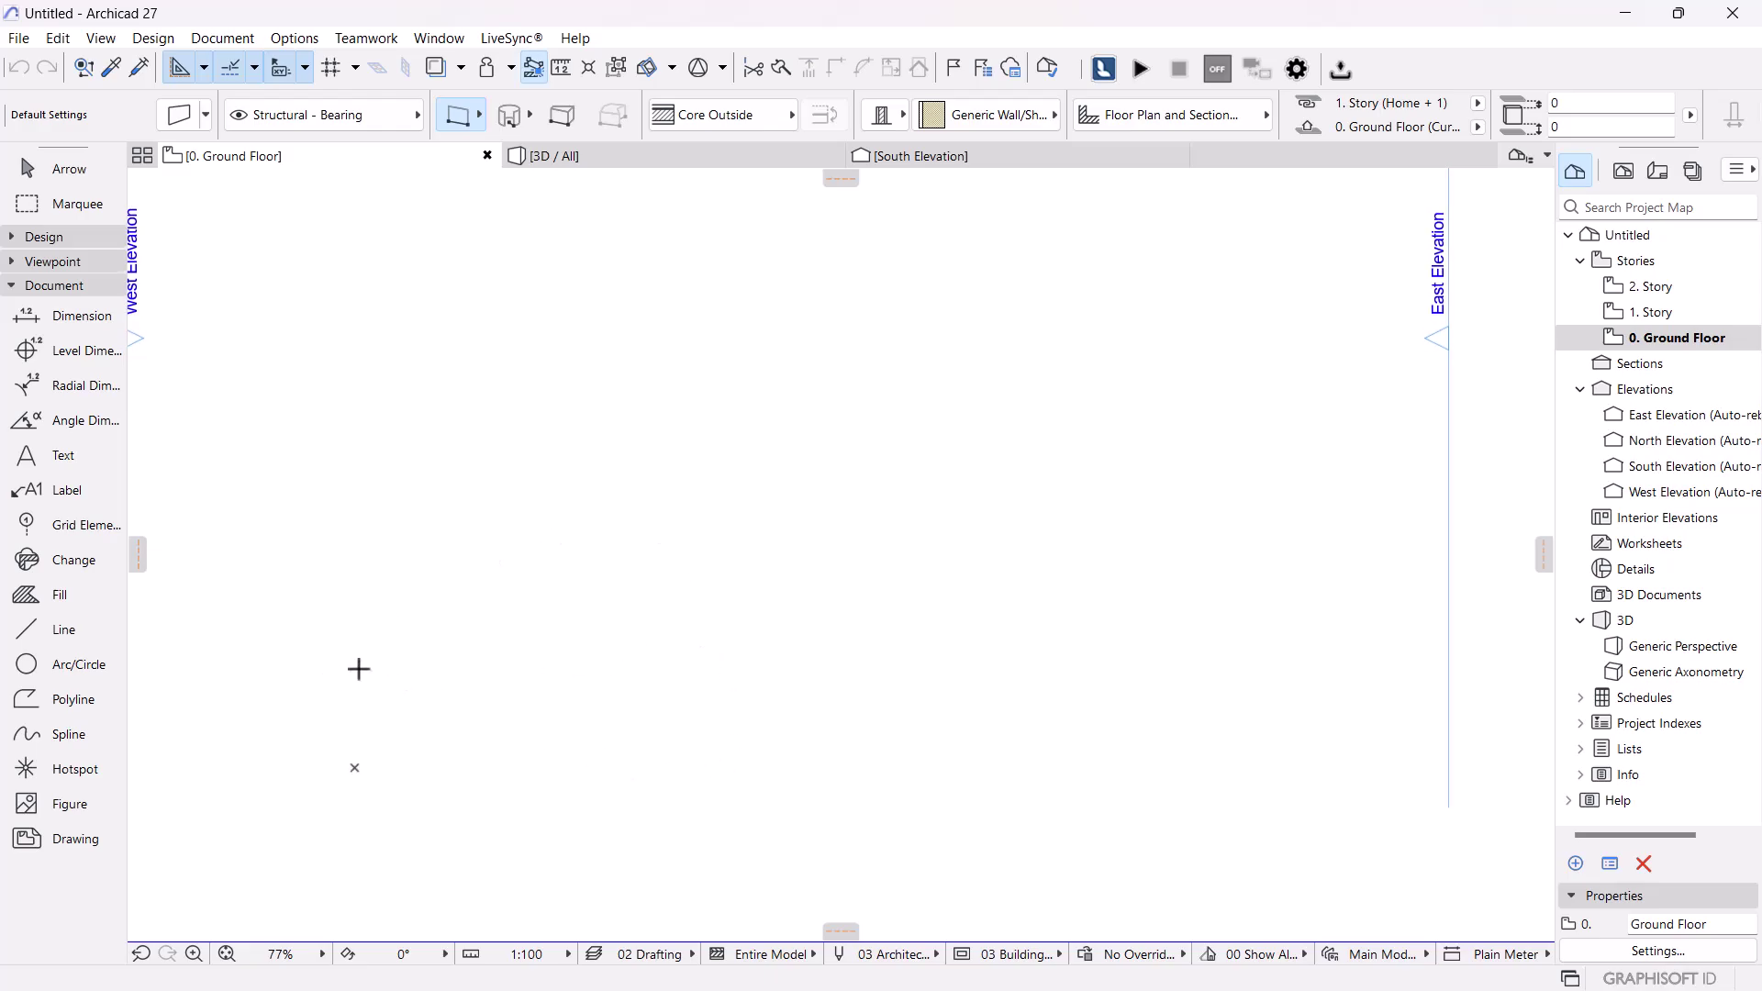
{"action": "left_click", "coordinate": [66, 633]}
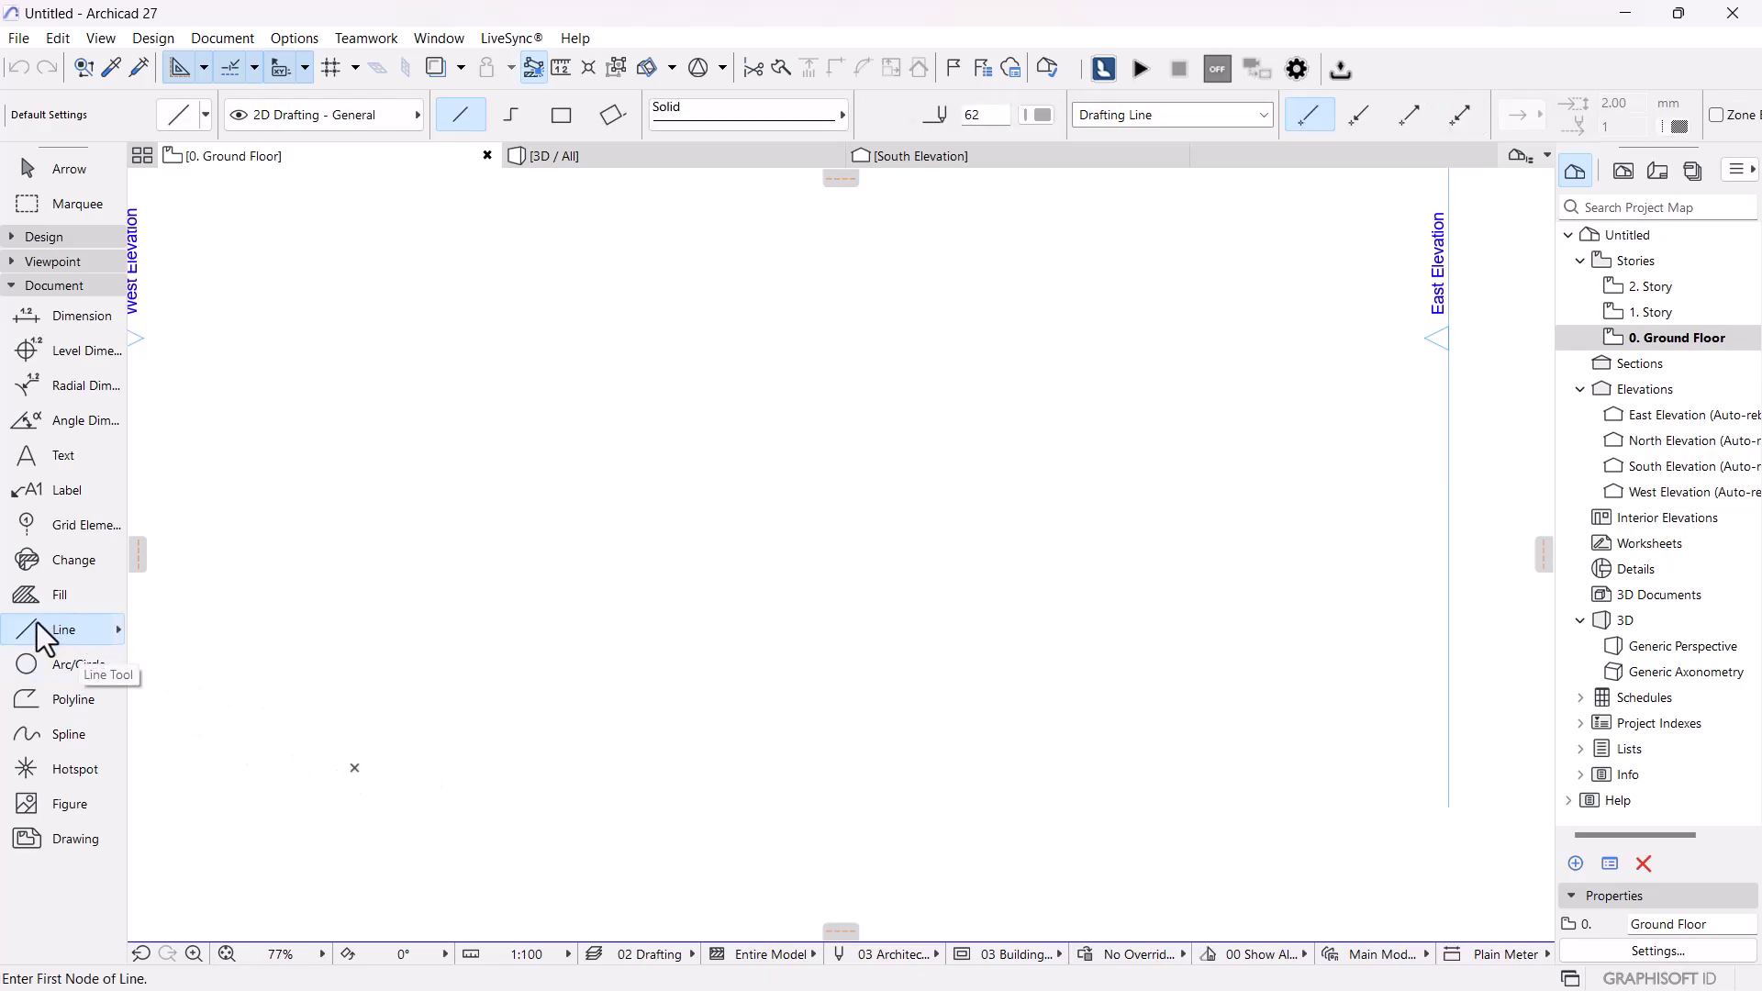
{"action": "left_click", "coordinate": [355, 767]}
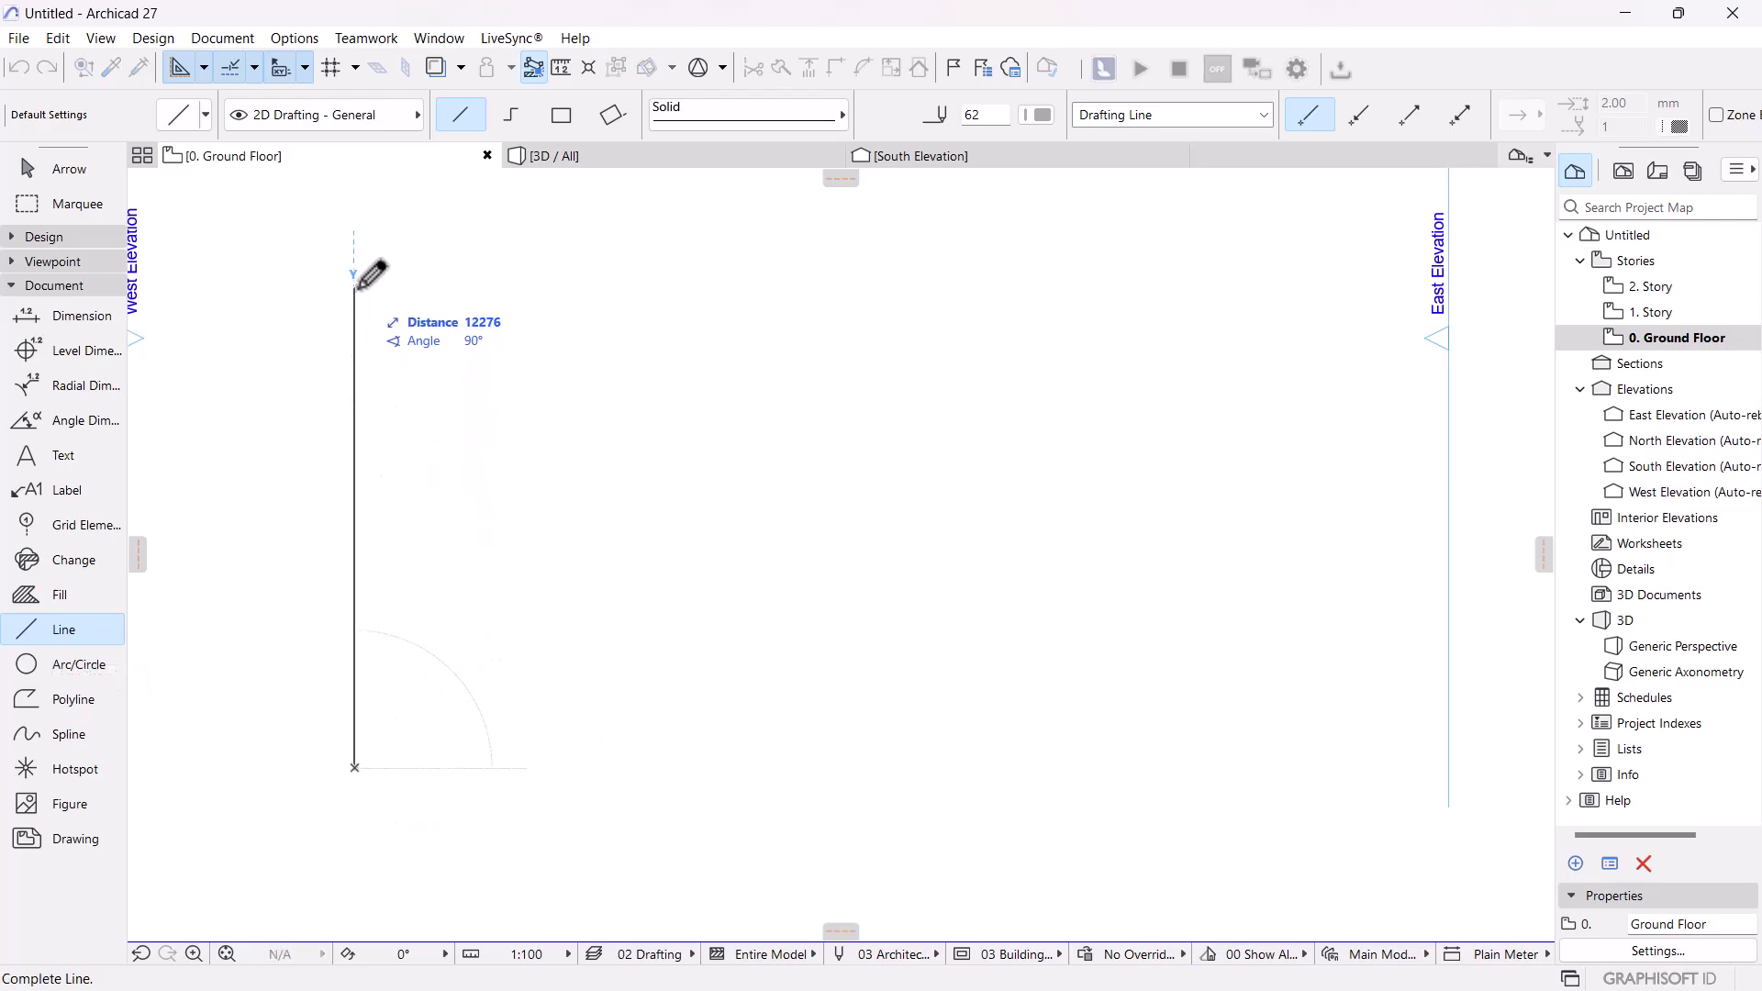
{"action": "type", "text": "6000"}
{"action": "key", "text": "Return"}
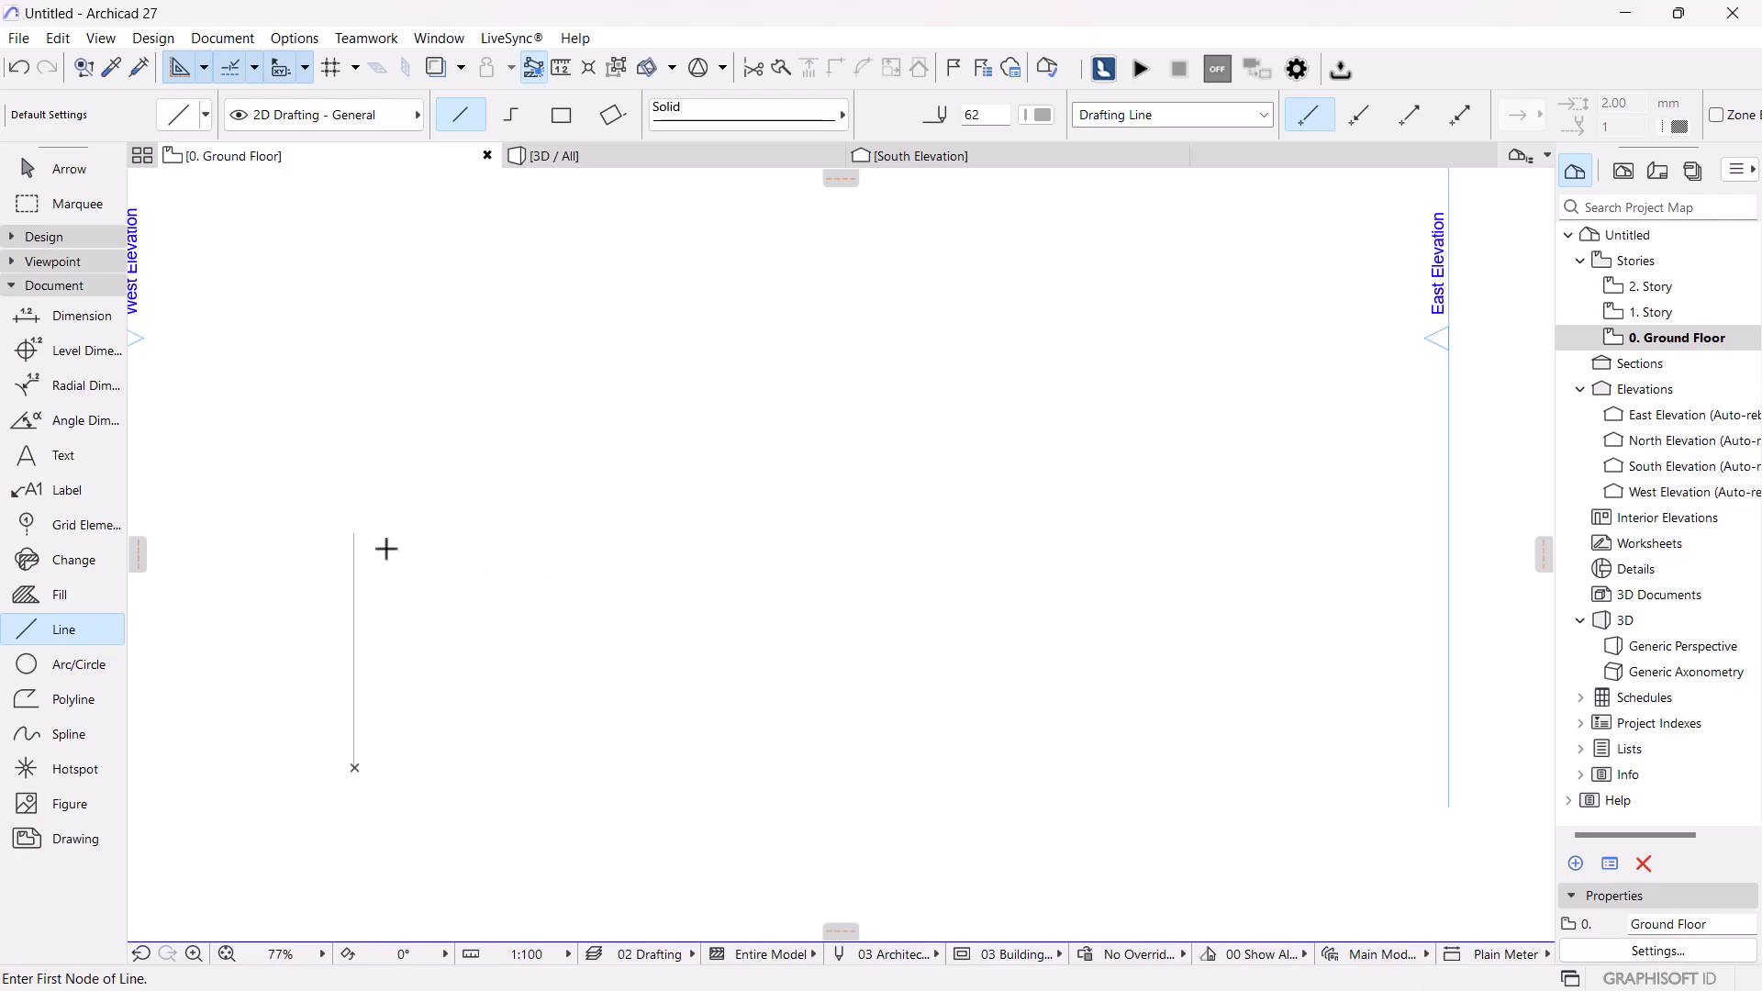
- Draw a 2400 mm horizontal line to the right from the vertical line's upper end
{"action": "left_click", "coordinate": [354, 533]}
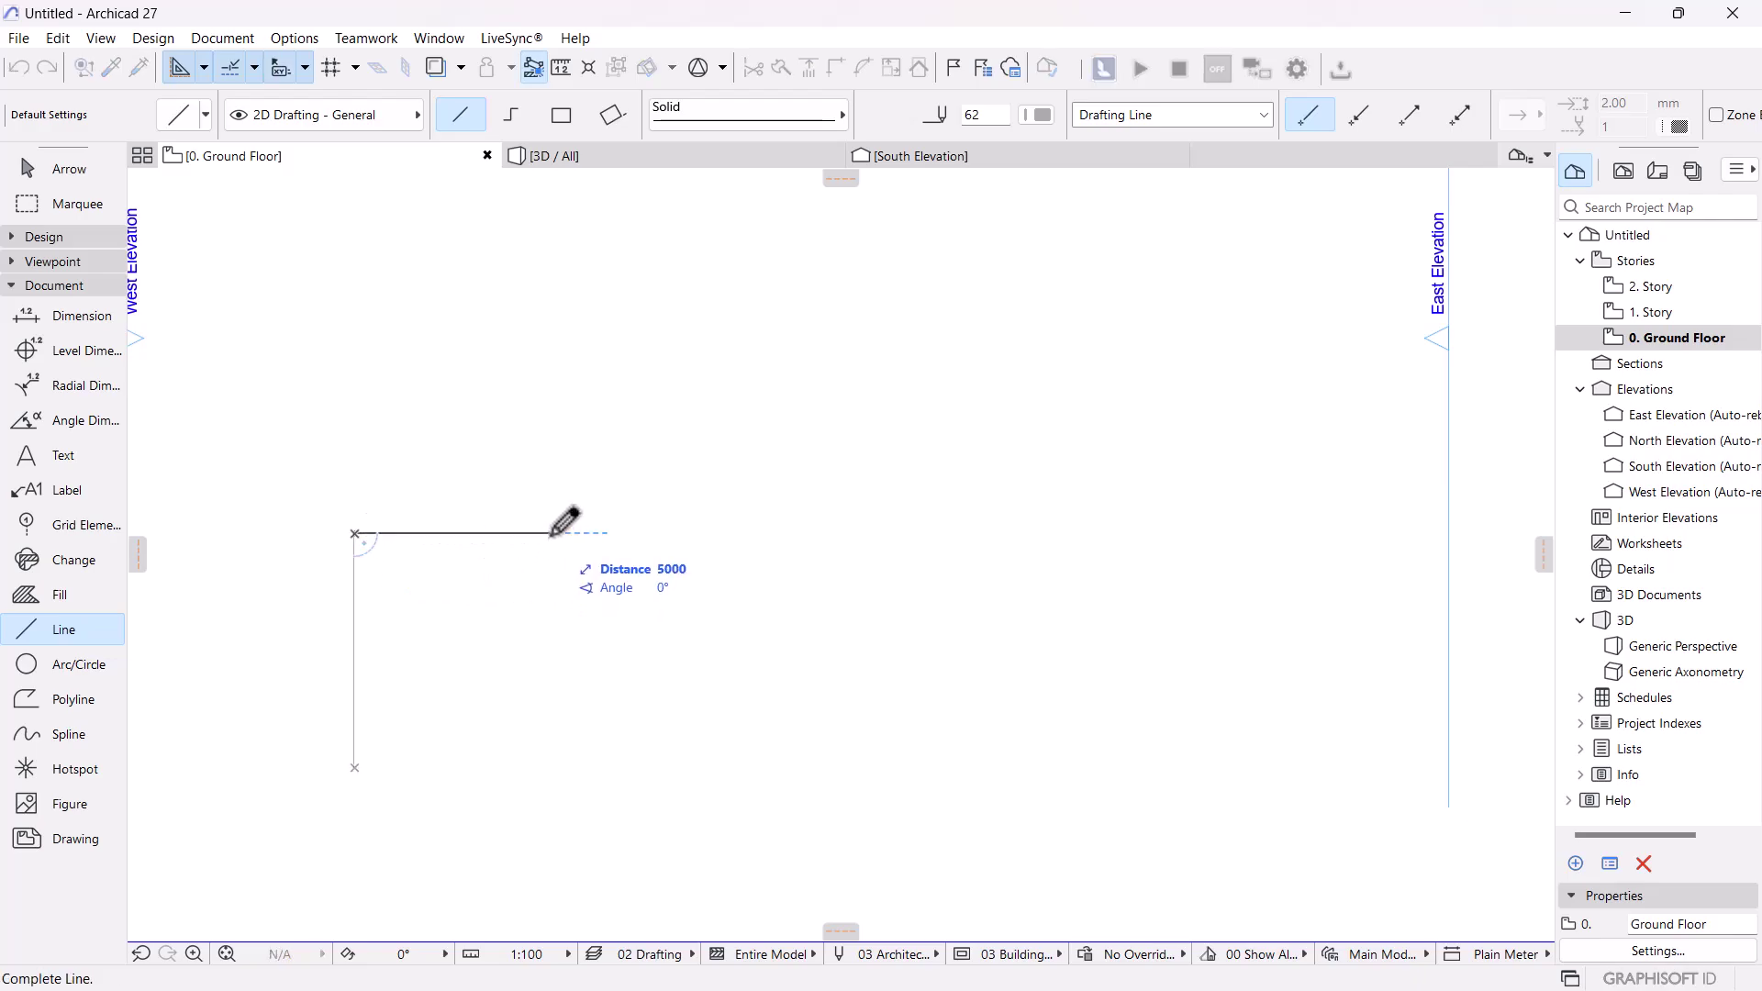
{"action": "type", "text": "24"}
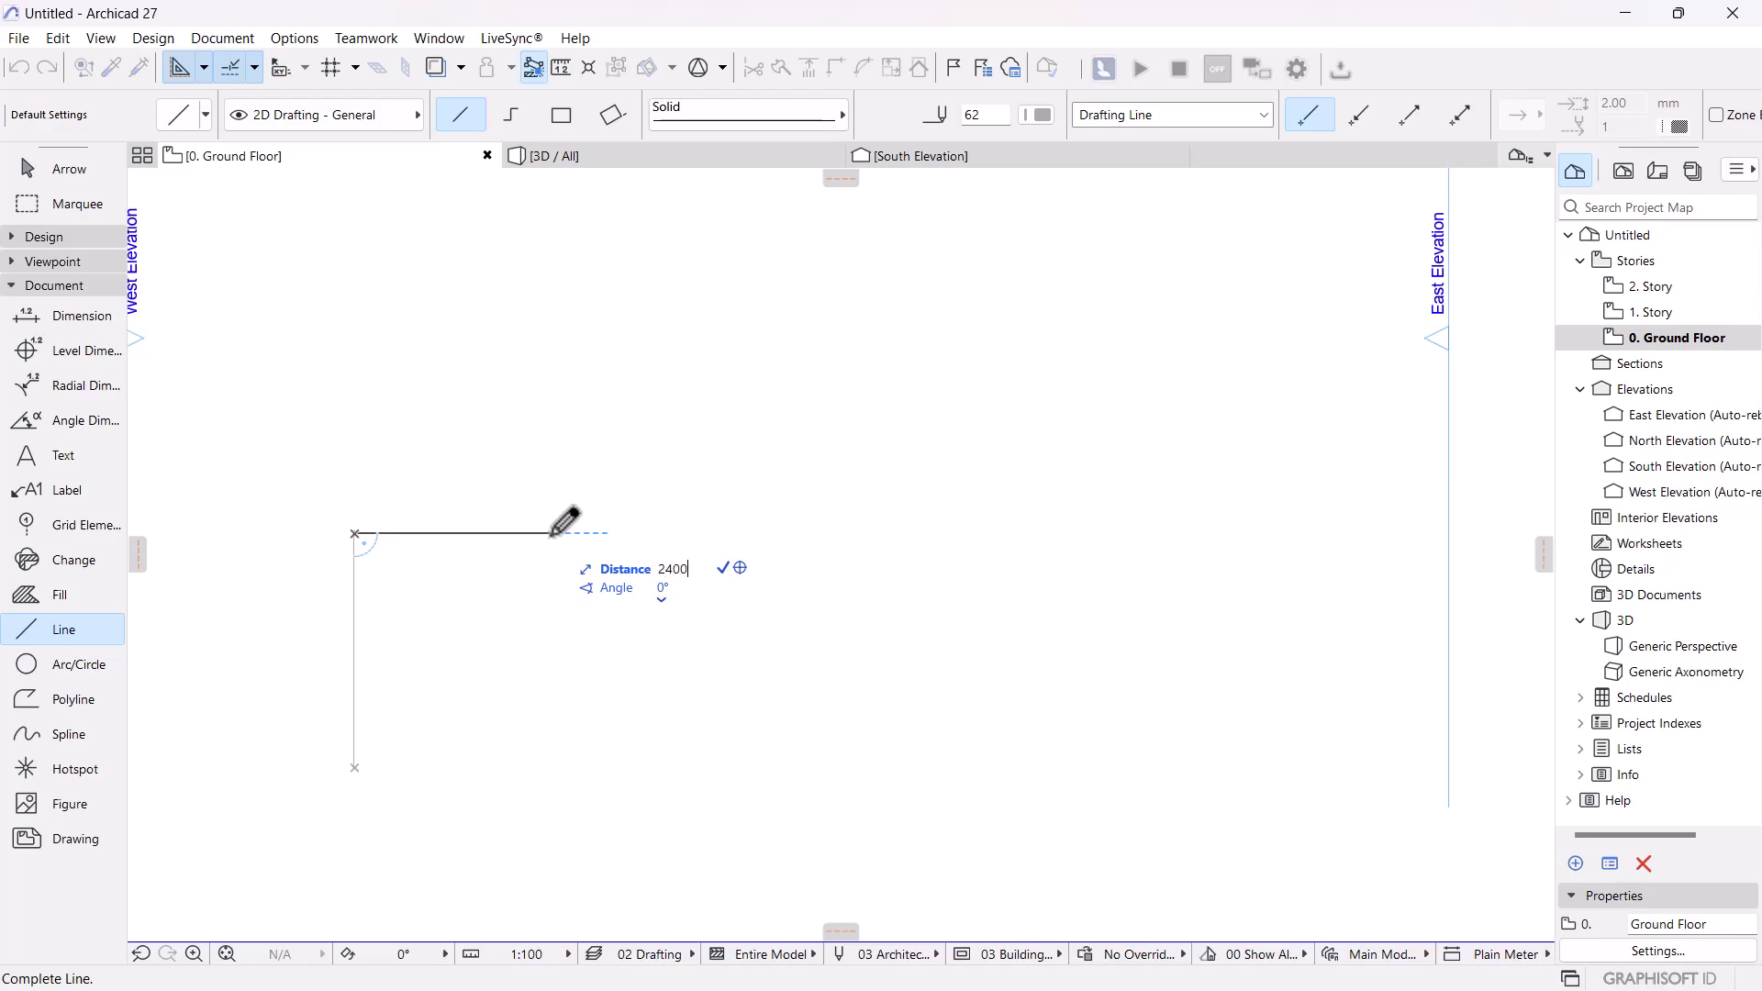
{"action": "key", "text": "Return"}
- Complete the rectangle with a matching right vertical line and a base line joining the two lower corners
{"action": "left_click", "coordinate": [449, 533]}
{"action": "middle_click_drag", "start_coordinate": [457, 735], "coordinate": [508, 601]}
{"action": "scroll", "coordinate": [508, 601], "scroll_direction": "up", "scroll_amount": 2}
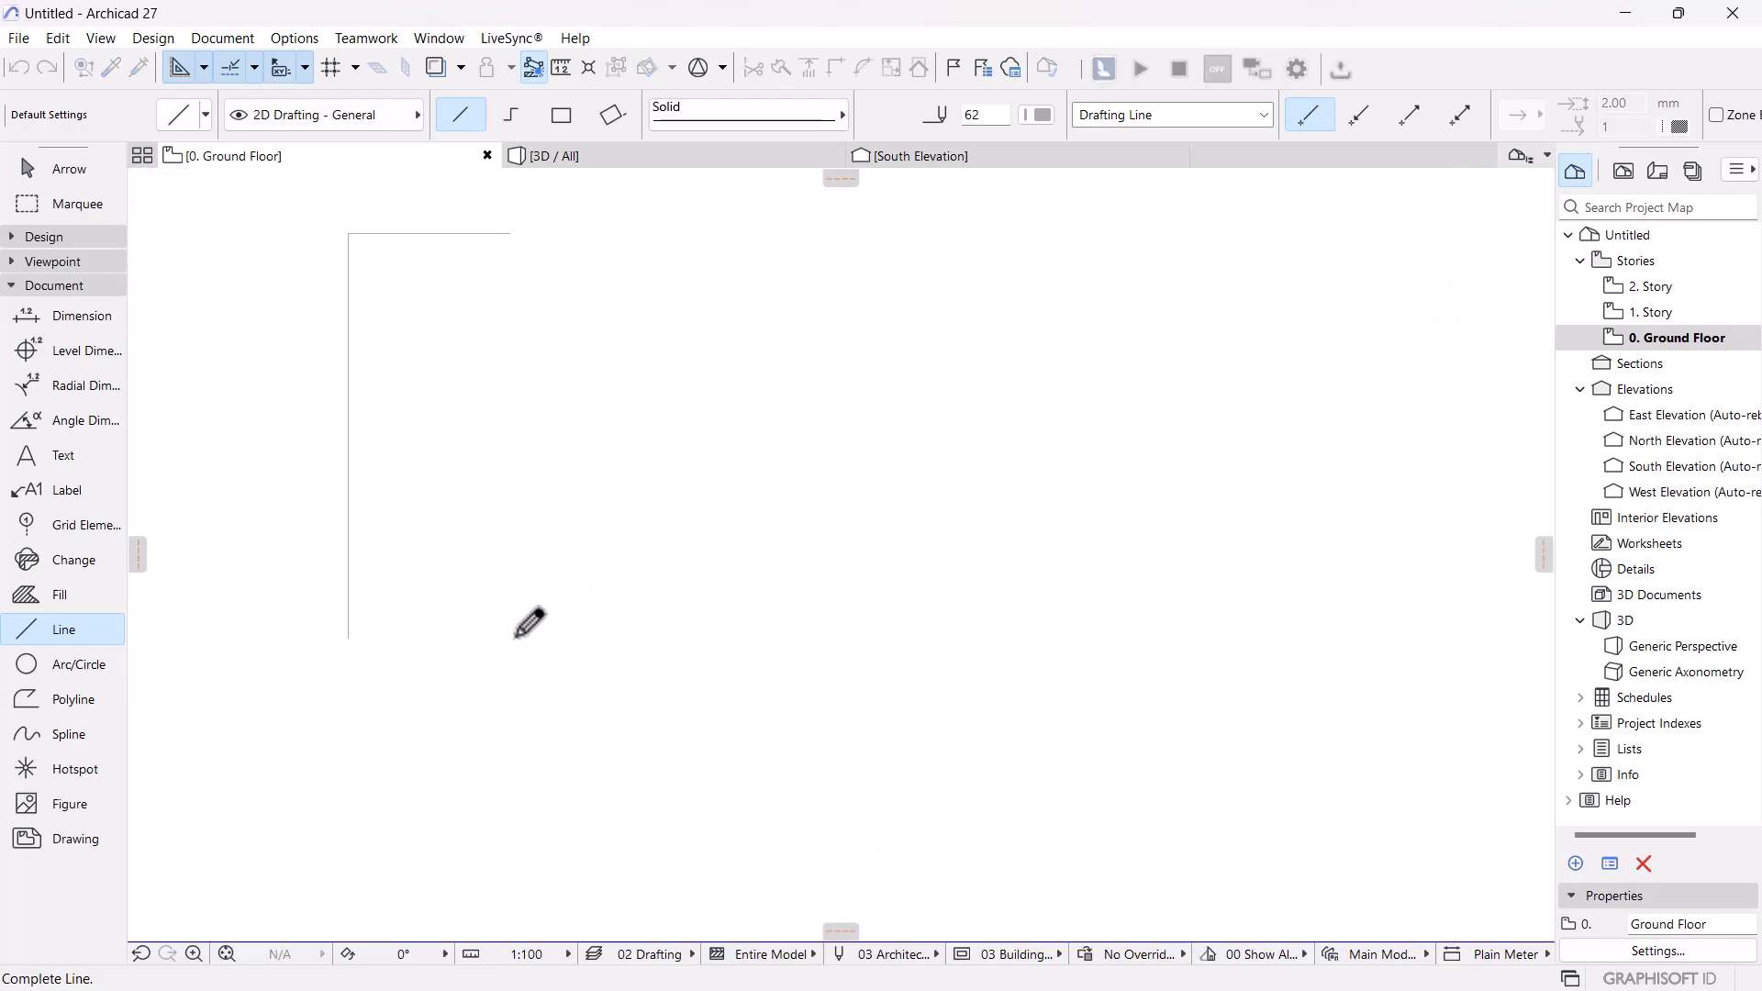
{"action": "left_click", "coordinate": [357, 637]}
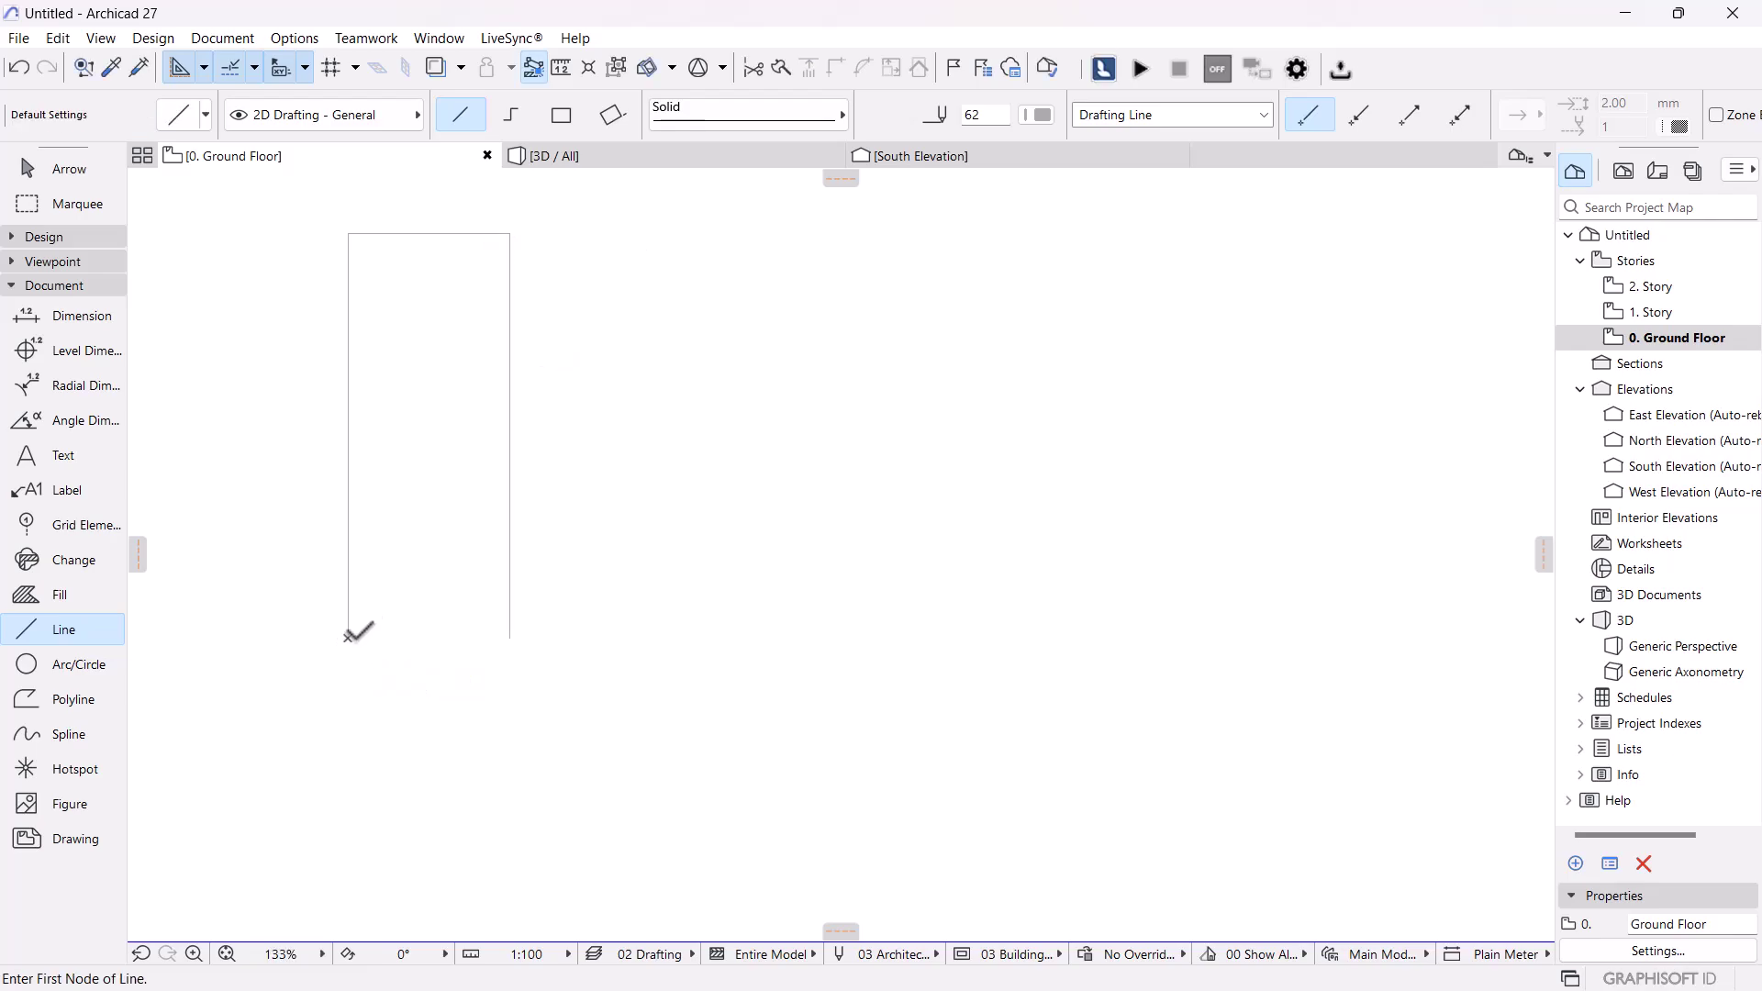
{"action": "left_click", "coordinate": [349, 637]}
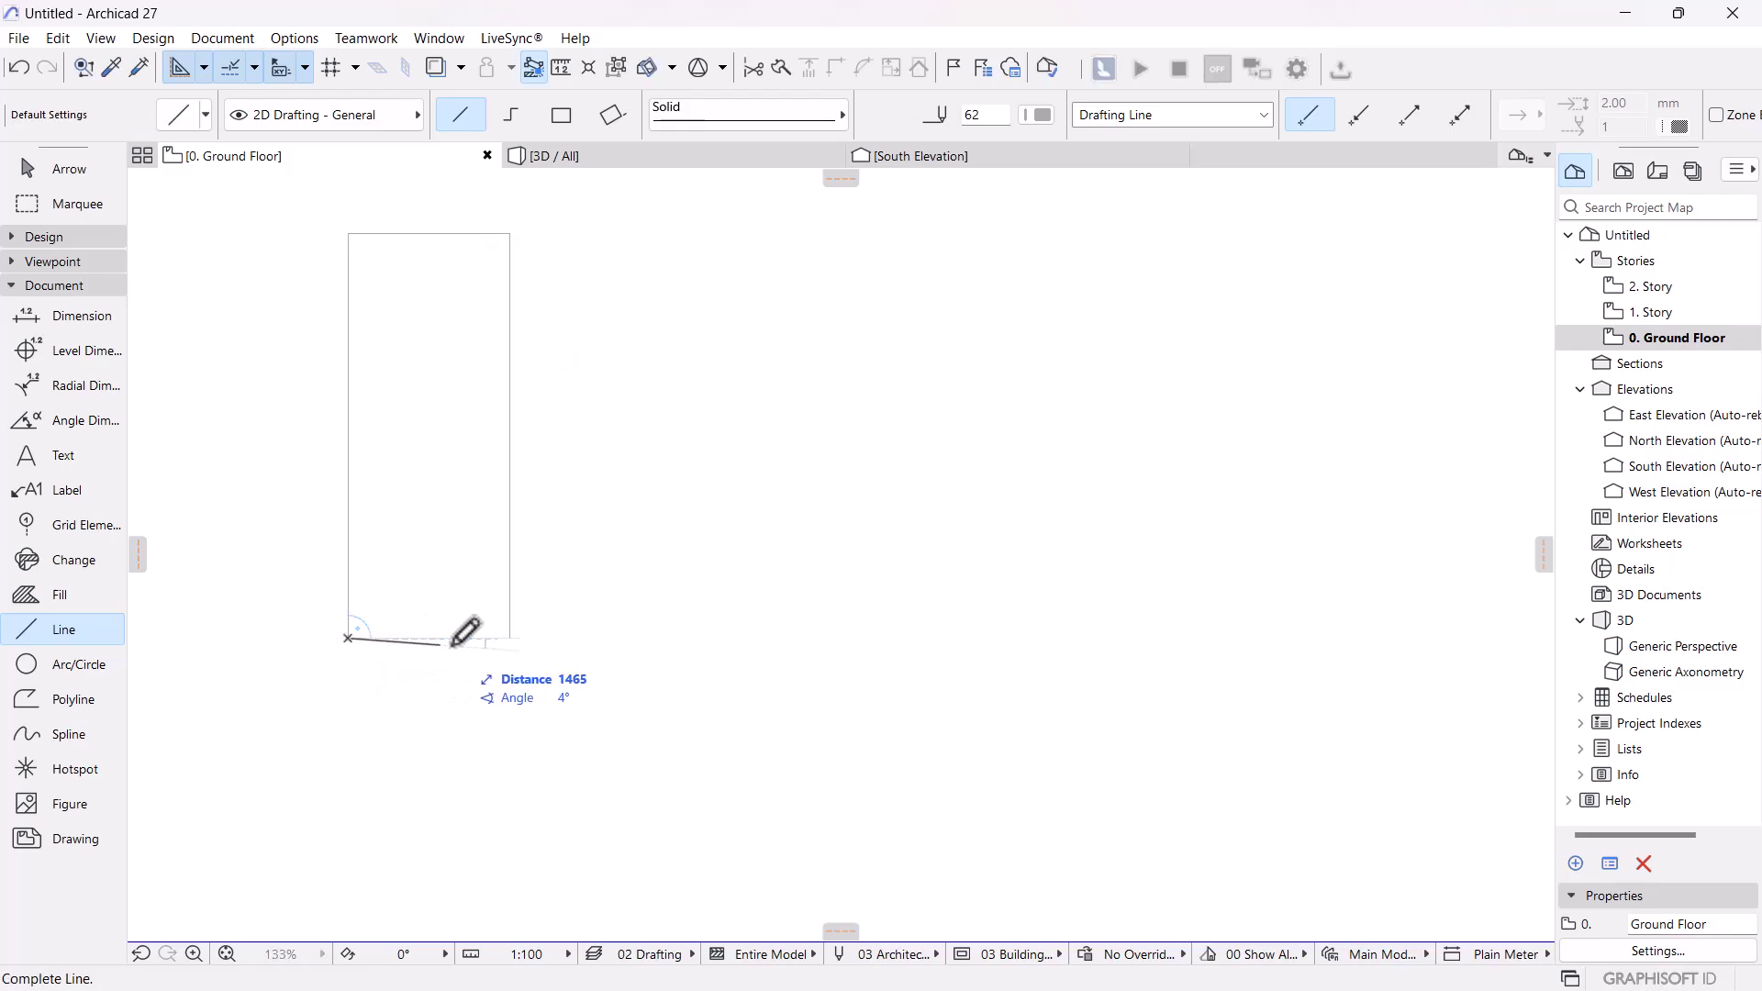
{"action": "left_click", "coordinate": [509, 637]}
{"action": "scroll", "coordinate": [593, 586], "scroll_direction": "down", "scroll_amount": 2}
{"action": "middle_click_drag", "start_coordinate": [611, 595], "coordinate": [735, 672]}
{"action": "scroll", "coordinate": [673, 639], "scroll_direction": "up", "scroll_amount": 2}
{"action": "scroll", "coordinate": [652, 581], "scroll_direction": "up", "scroll_amount": 1}
{"action": "middle_click_drag", "start_coordinate": [653, 582], "coordinate": [661, 597]}
{"action": "scroll", "coordinate": [671, 578], "scroll_direction": "up", "scroll_amount": 1}
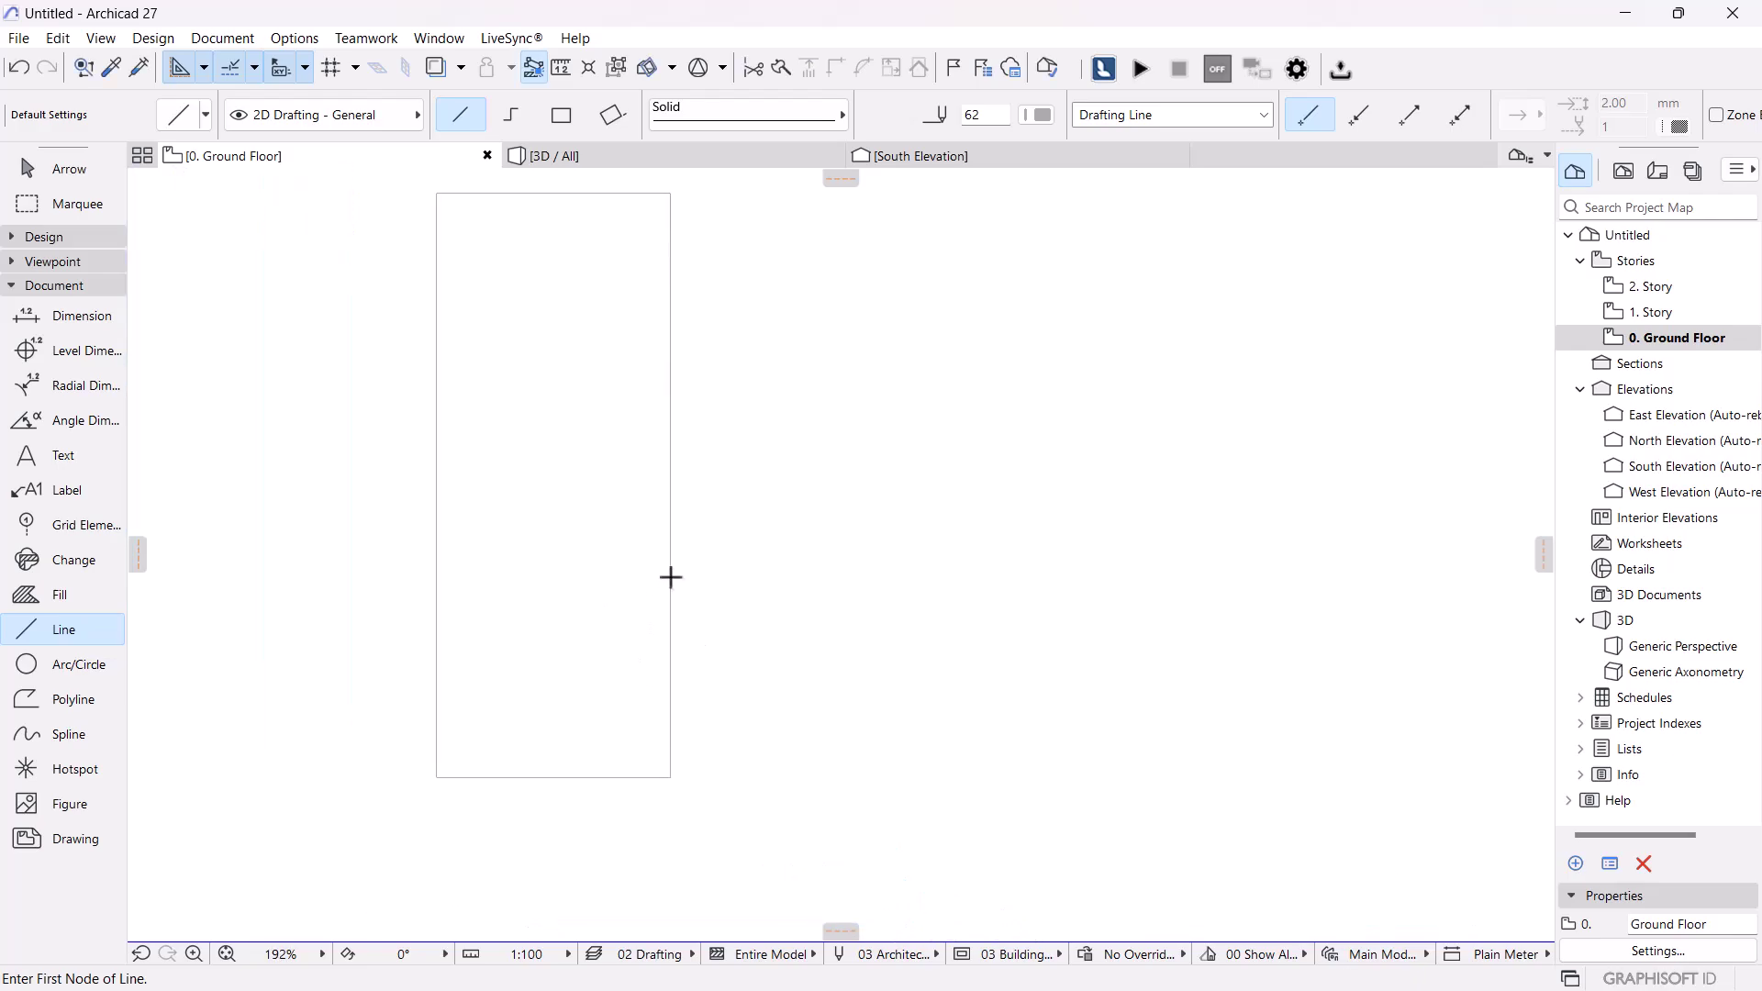
{"action": "middle_click_drag", "start_coordinate": [681, 491], "coordinate": [710, 545]}
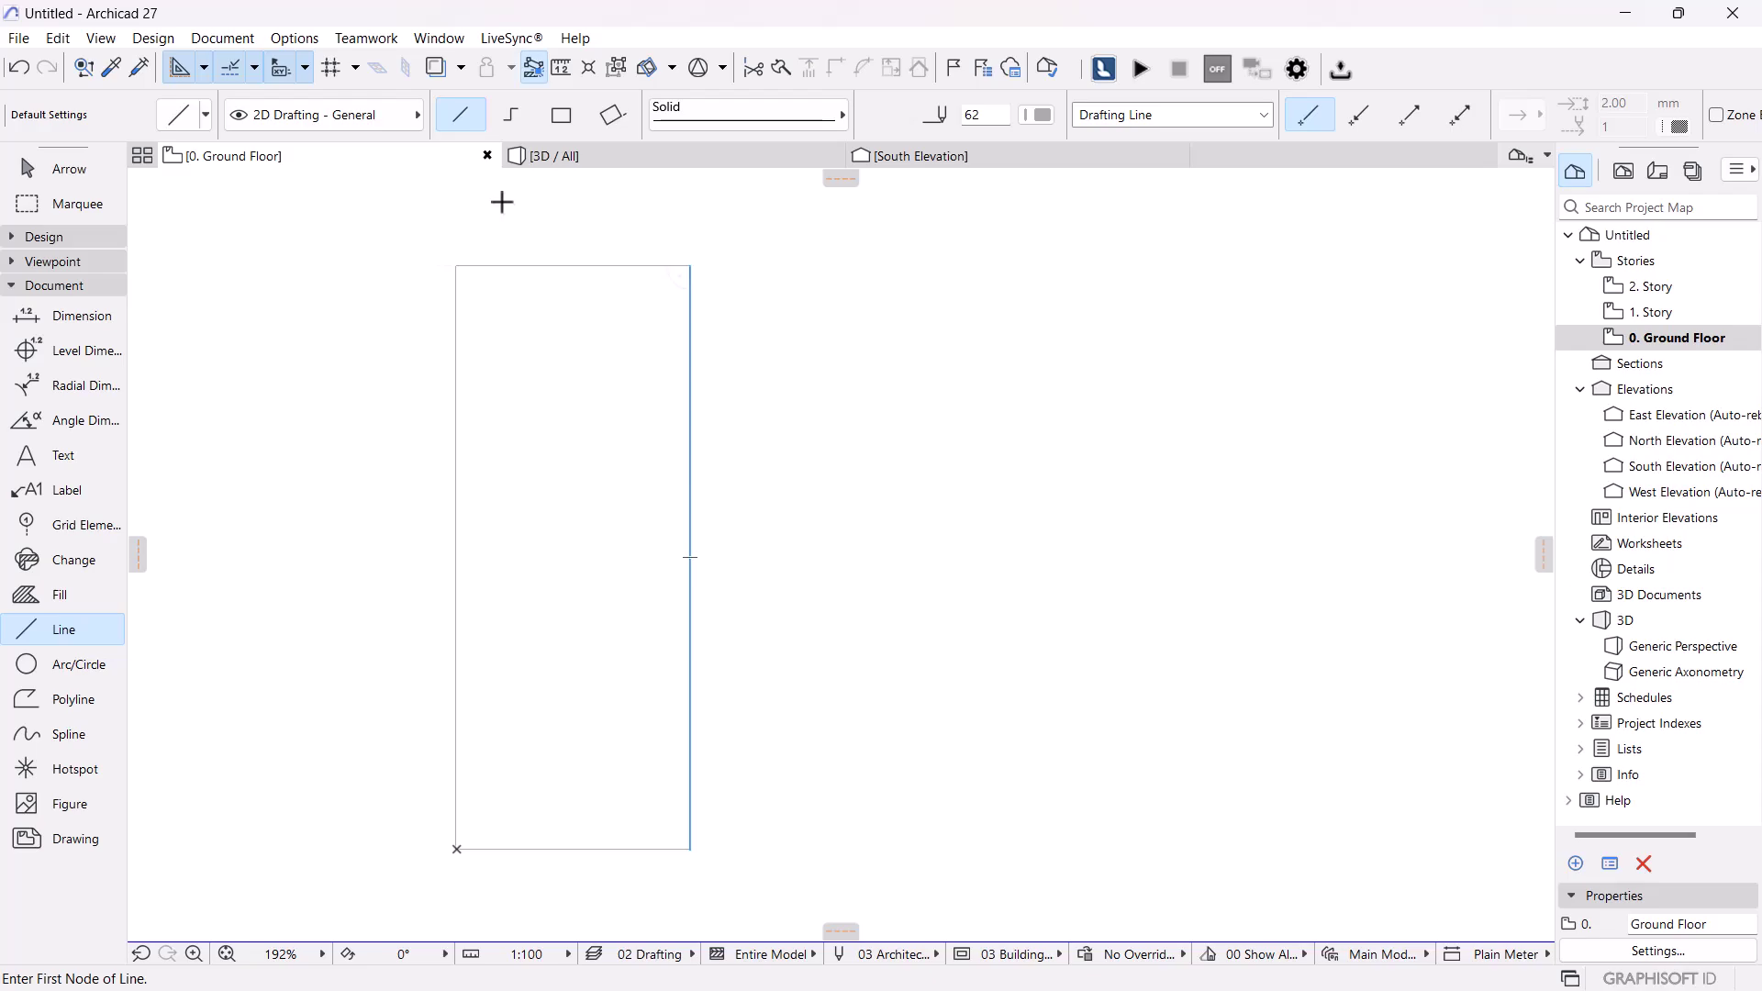
- Change the Ground Floor's height to the next story in the story settings and apply it
{"action": "key", "text": "ctrl+7"}
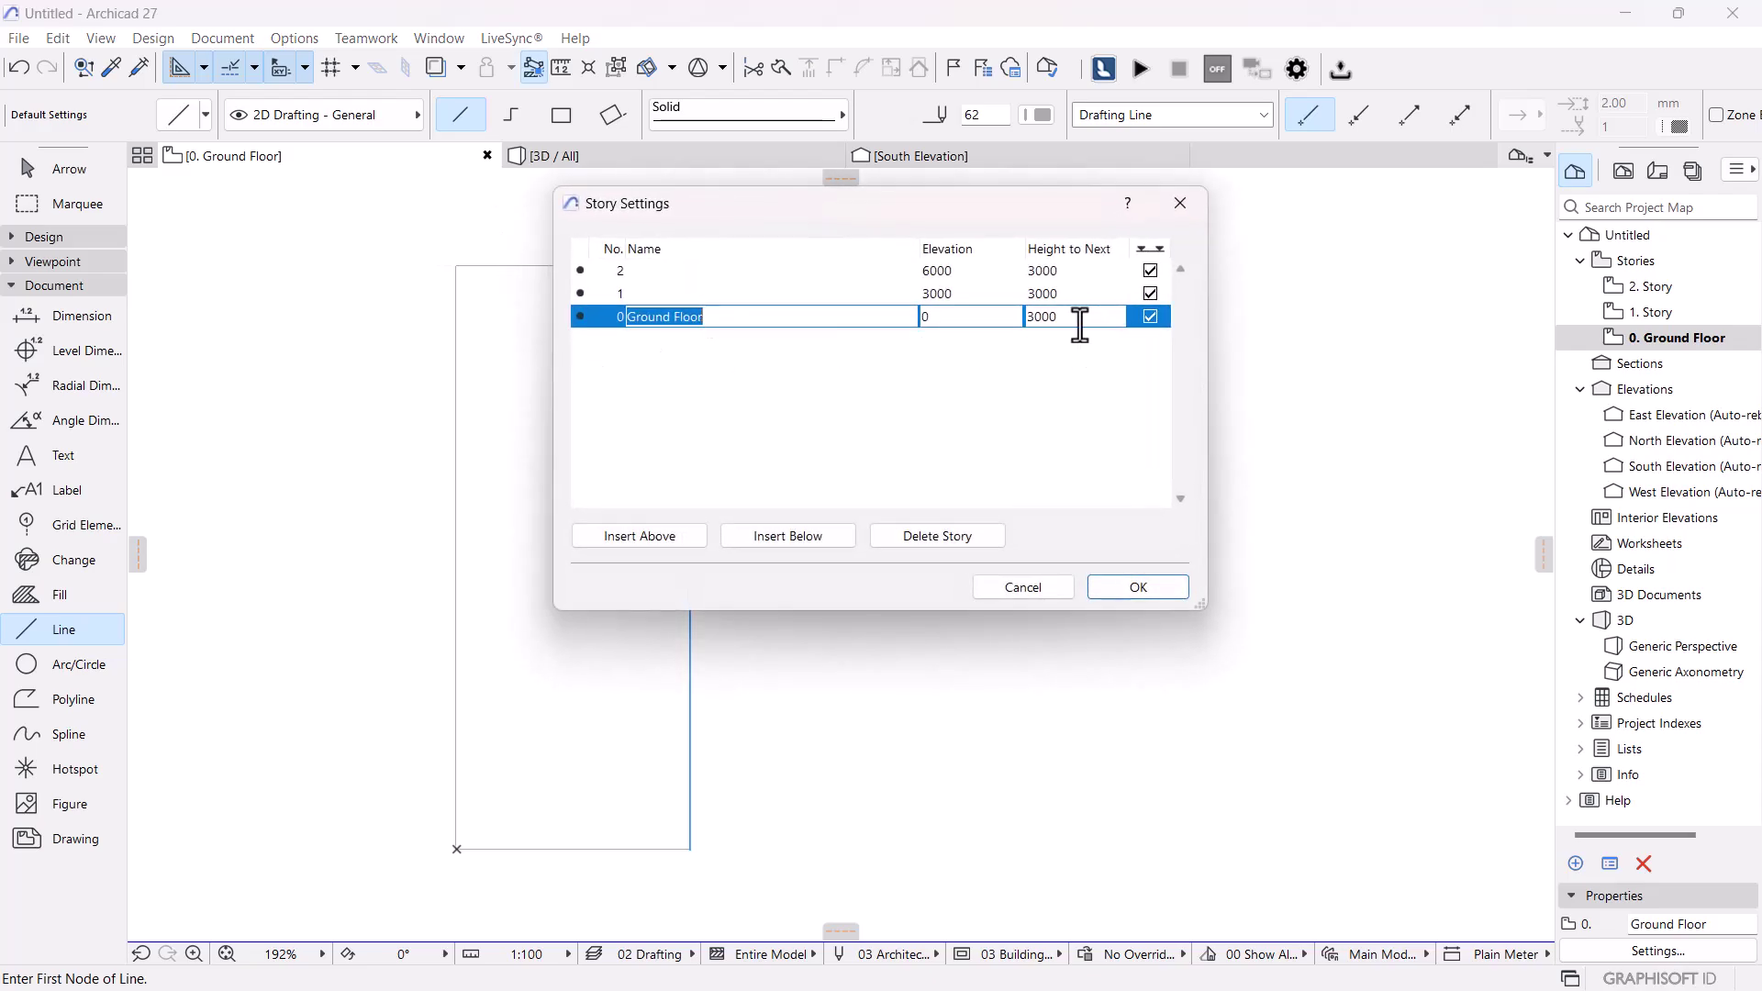
{"action": "double_click", "coordinate": [1051, 315]}
{"action": "type", "text": "26"}
{"action": "key", "text": "Tab"}
{"action": "left_click", "coordinate": [1153, 591]}
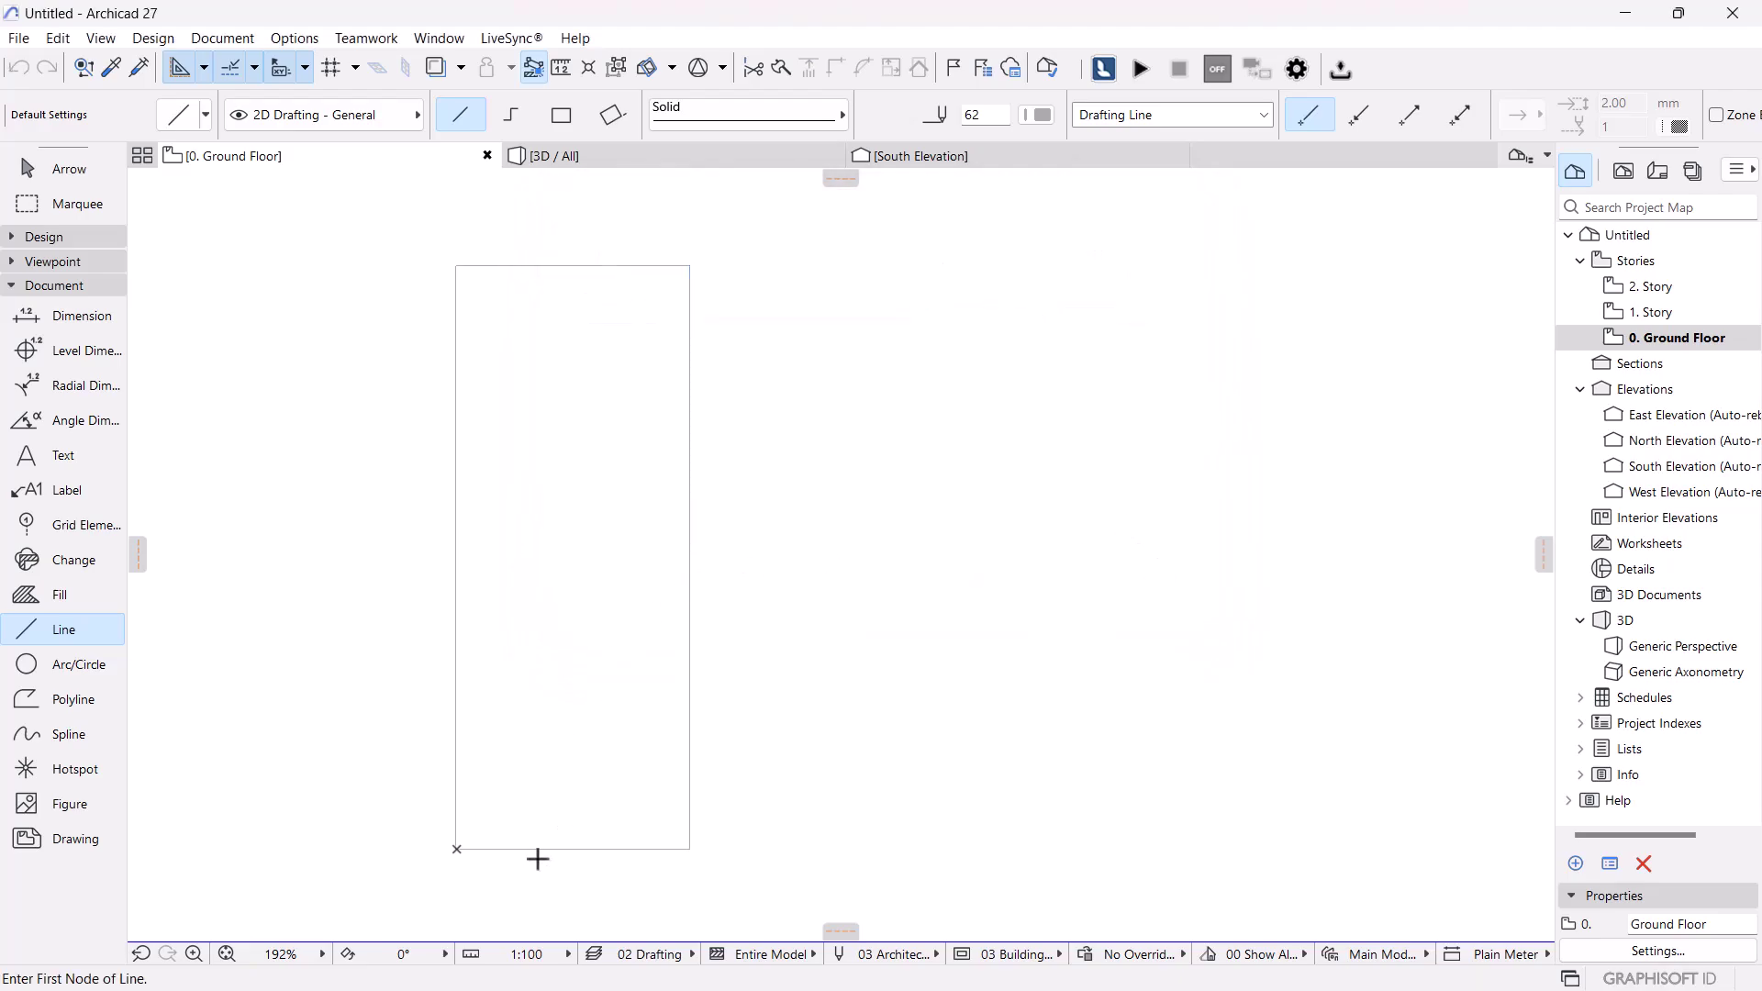
- Set the default slab to a basic Concrete - Structural construction with a thickness of 125 mm
{"action": "middle_click_drag", "start_coordinate": [751, 881], "coordinate": [750, 618]}
{"action": "scroll", "coordinate": [669, 504], "scroll_direction": "up", "scroll_amount": 5}
{"action": "scroll", "coordinate": [592, 583], "scroll_direction": "up", "scroll_amount": 1}
{"action": "scroll", "coordinate": [742, 551], "scroll_direction": "down", "scroll_amount": 2}
{"action": "scroll", "coordinate": [545, 692], "scroll_direction": "up", "scroll_amount": 2}
{"action": "scroll", "coordinate": [515, 695], "scroll_direction": "up", "scroll_amount": 1}
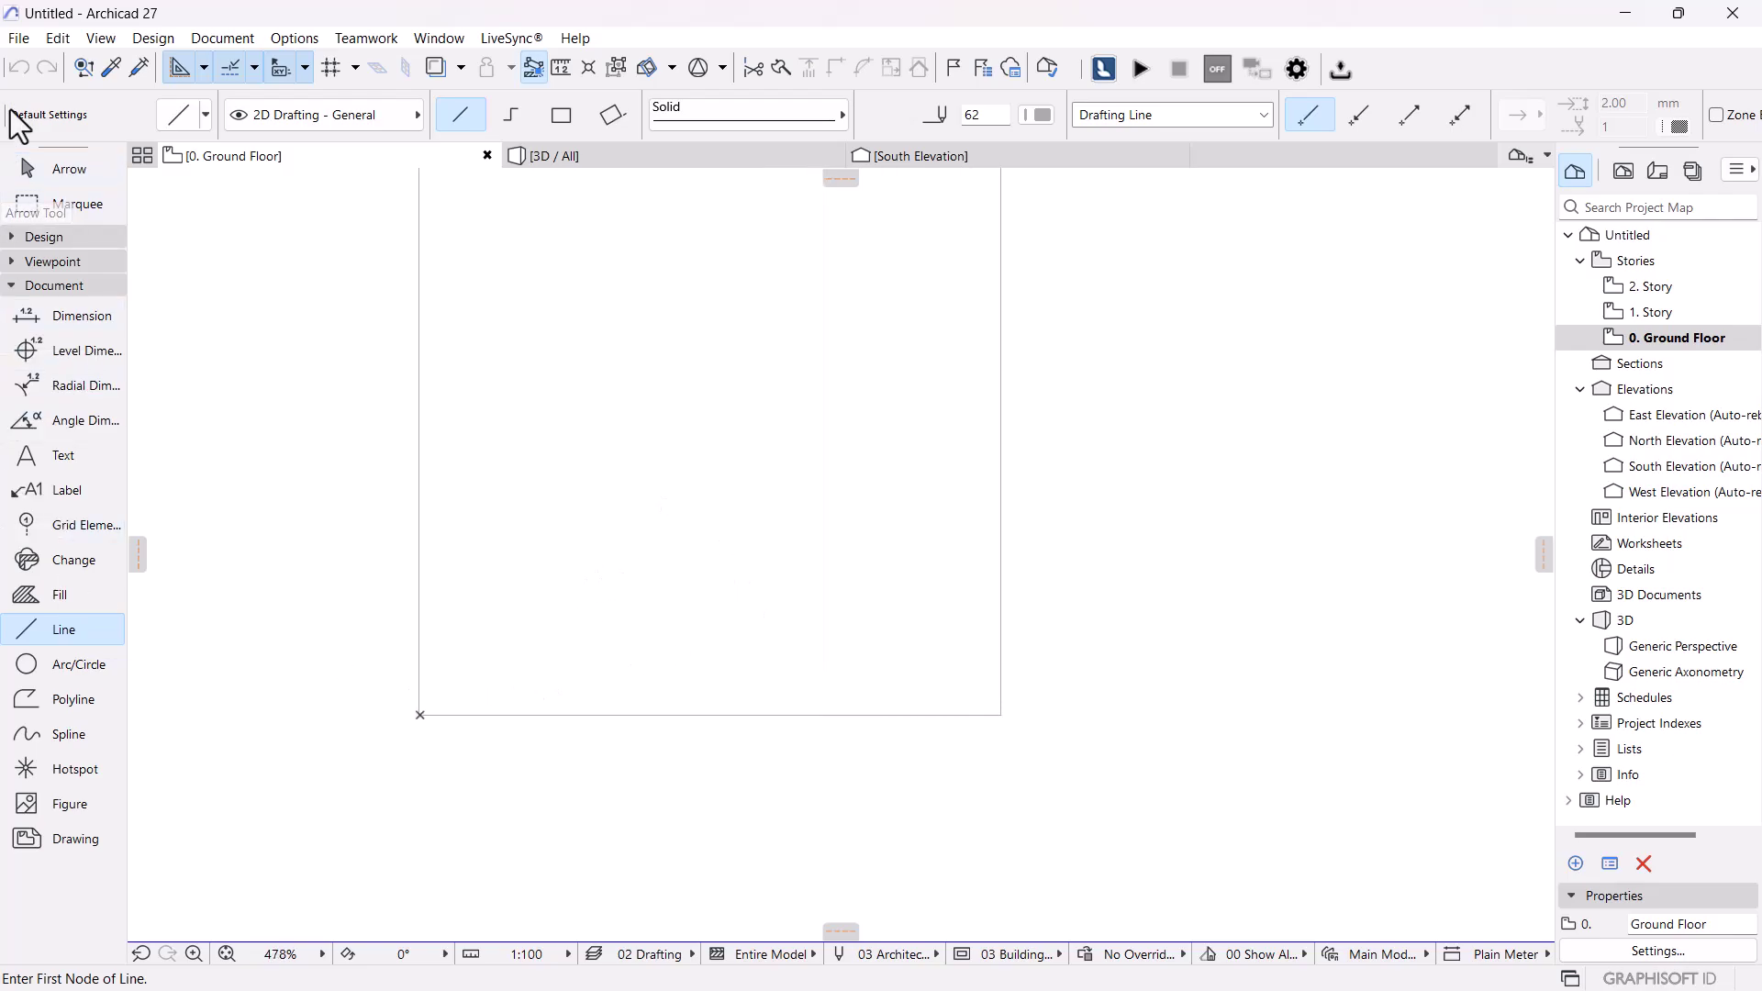
{"action": "left_click", "coordinate": [44, 237]}
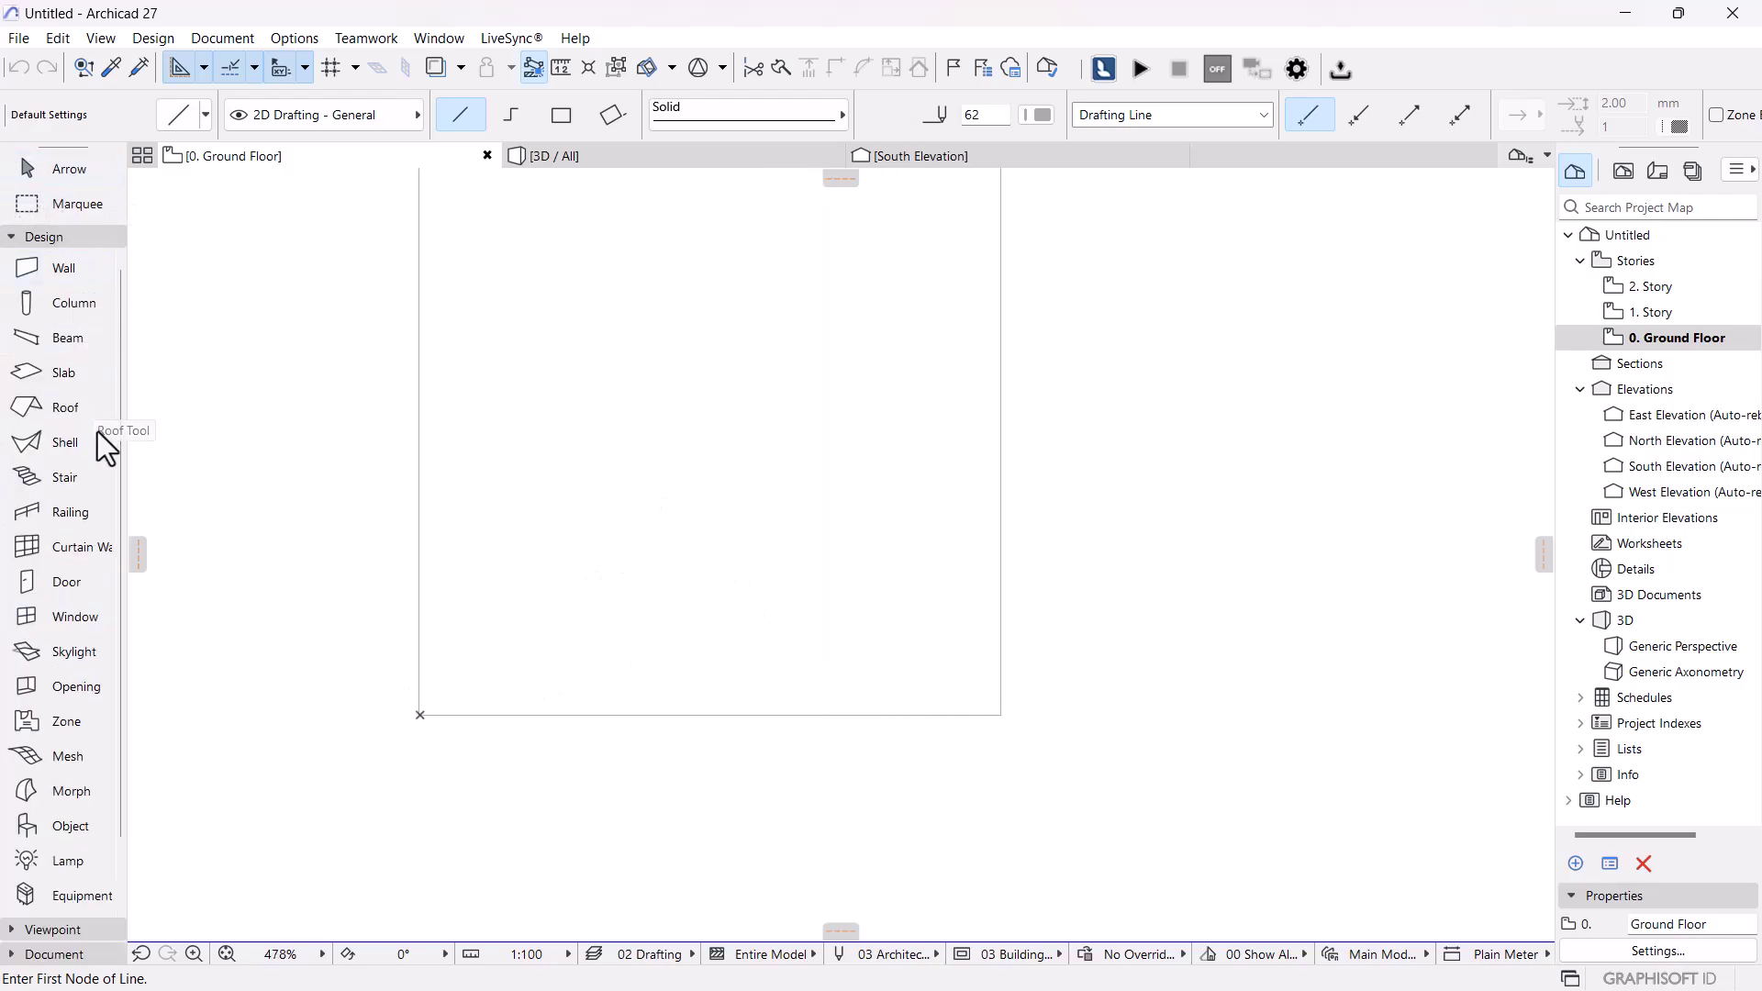
{"action": "double_click", "coordinate": [37, 374]}
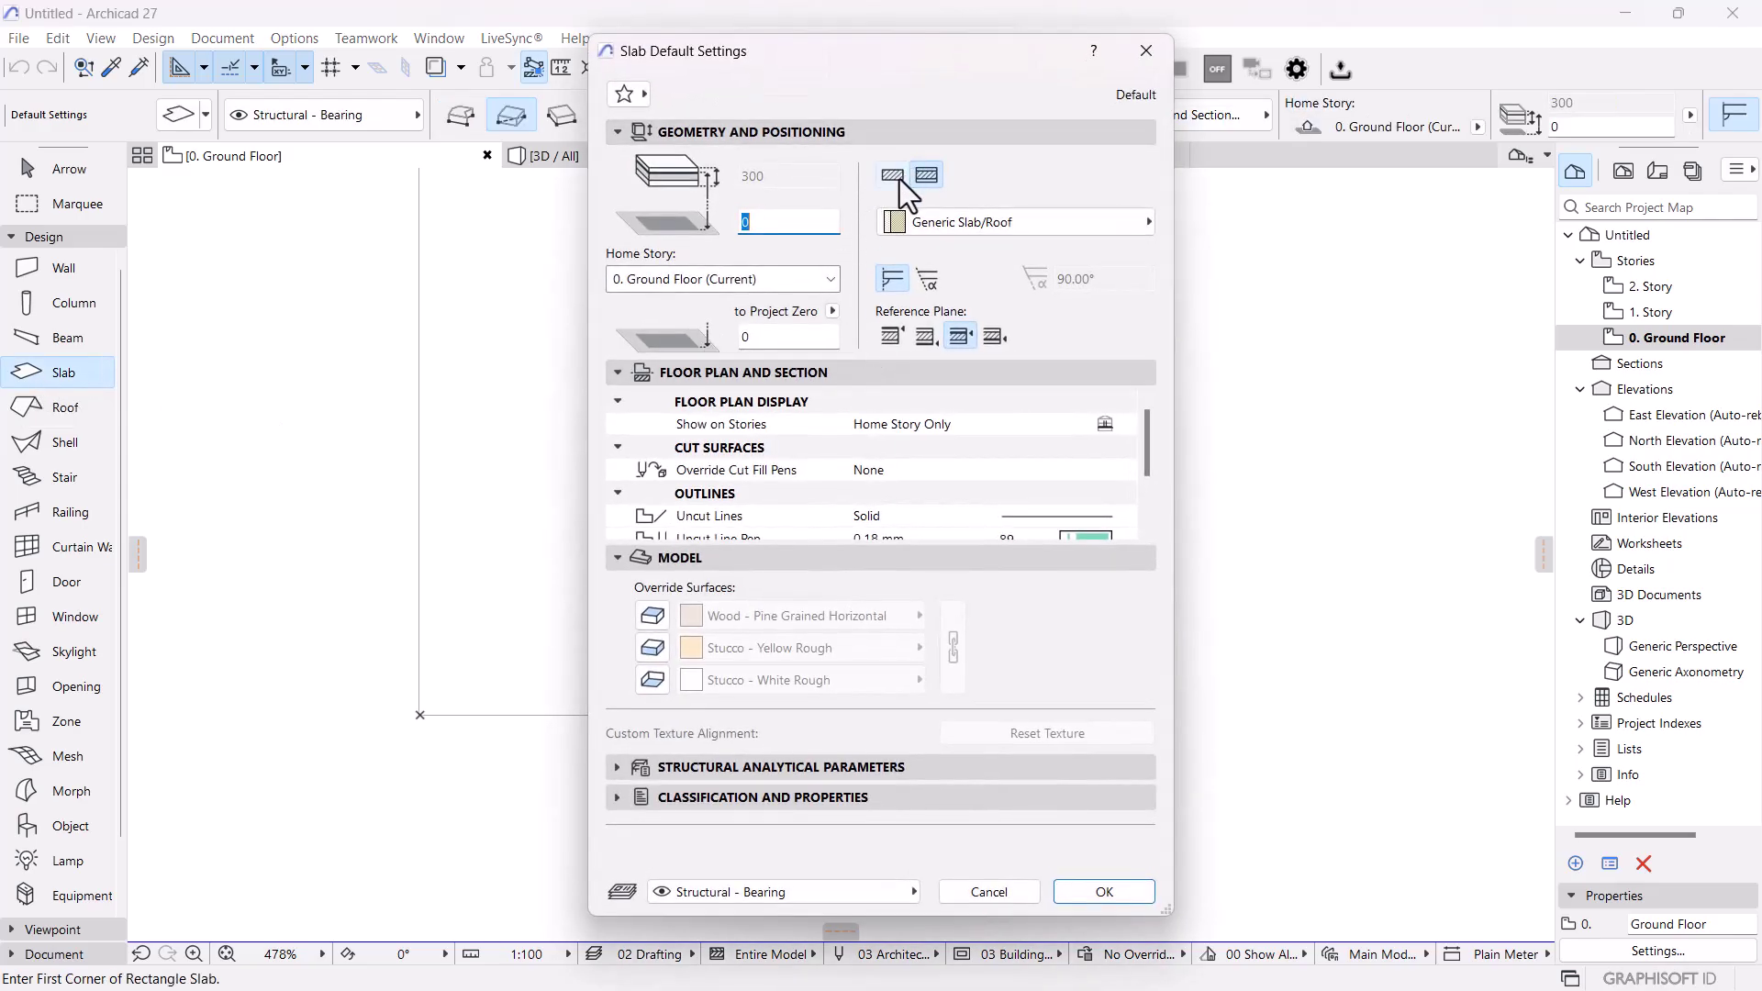
{"action": "left_click", "coordinate": [892, 175]}
{"action": "left_click", "coordinate": [782, 179]}
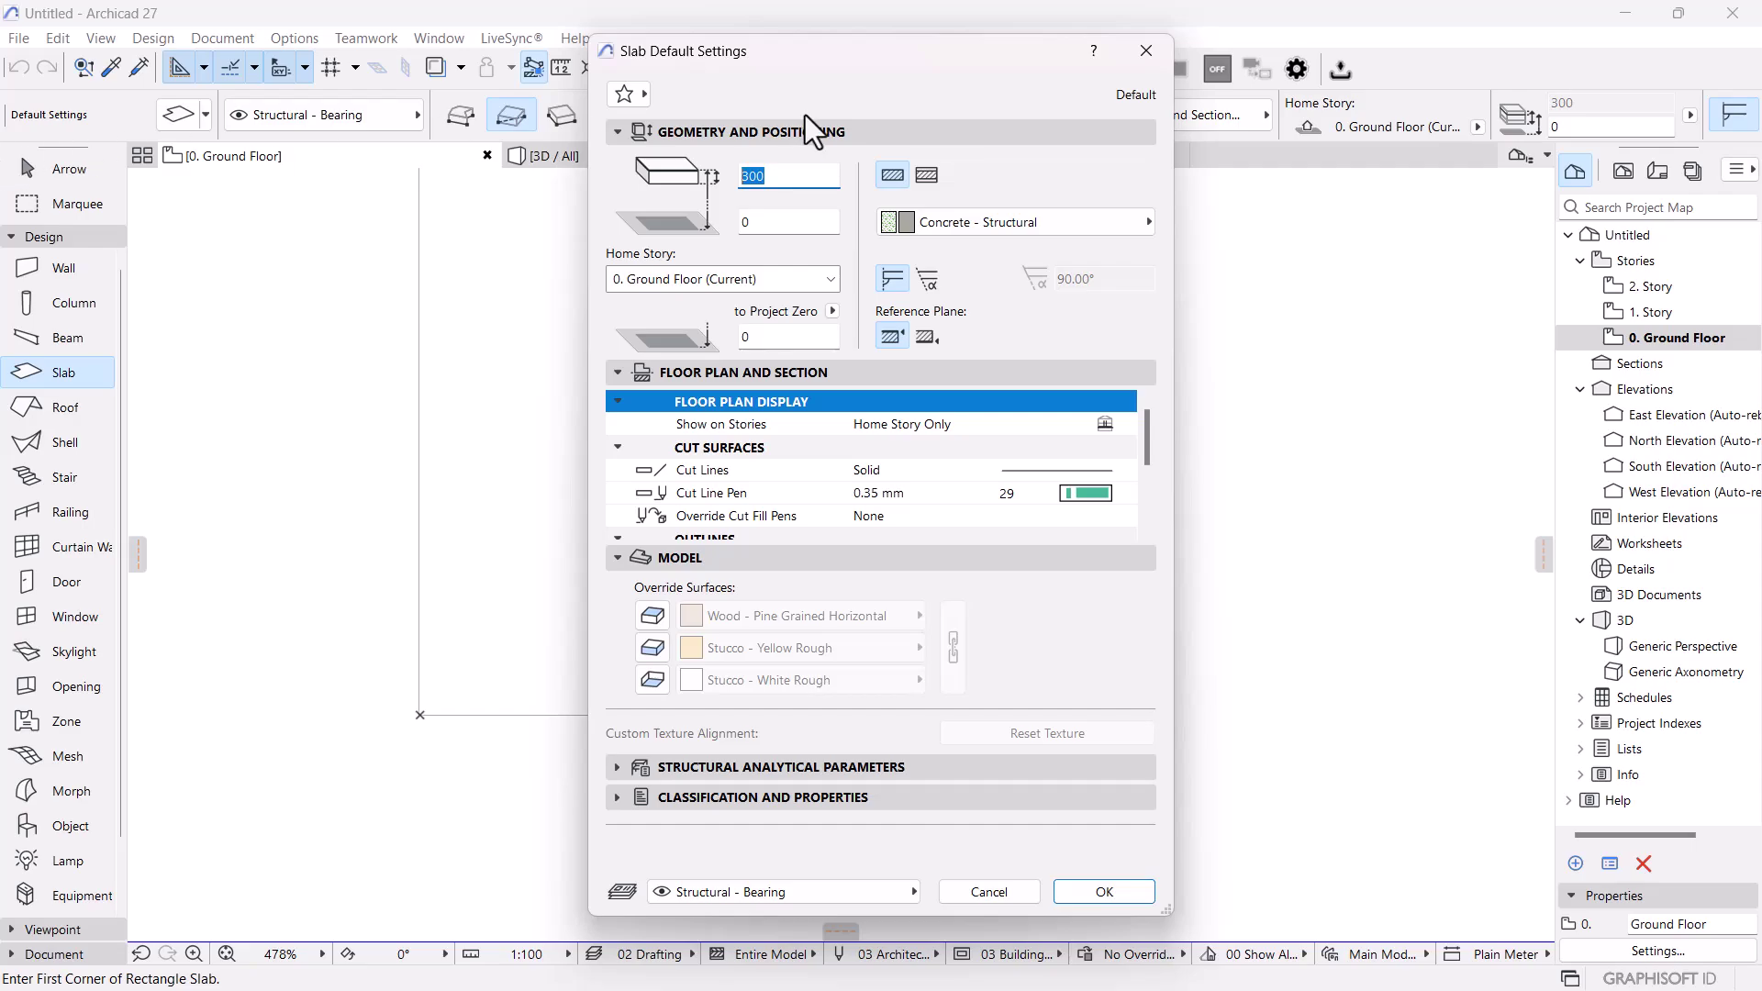
{"action": "type", "text": "125"}
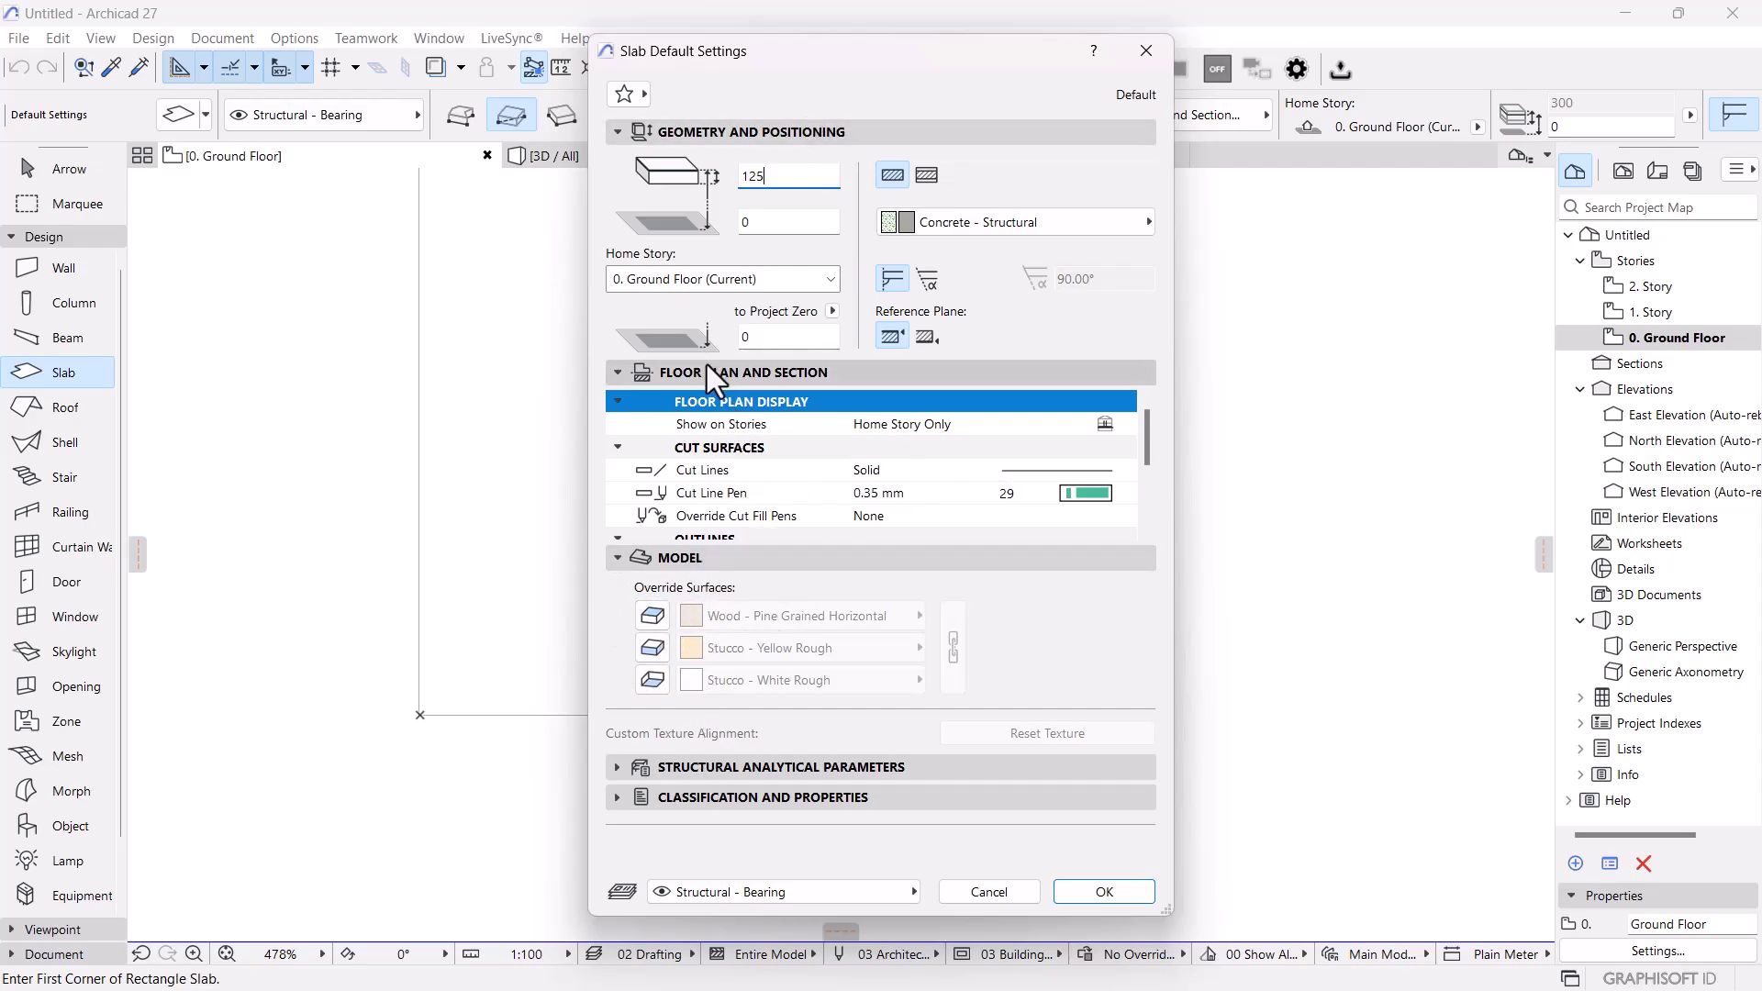
- Set the slab's uncut and hidden outline pens to black pen 1 (0.13 mm) and accept the defaults
{"action": "scroll", "coordinate": [935, 482], "scroll_direction": "down", "scroll_amount": 3}
{"action": "scroll", "coordinate": [1022, 488], "scroll_direction": "down", "scroll_amount": 1}
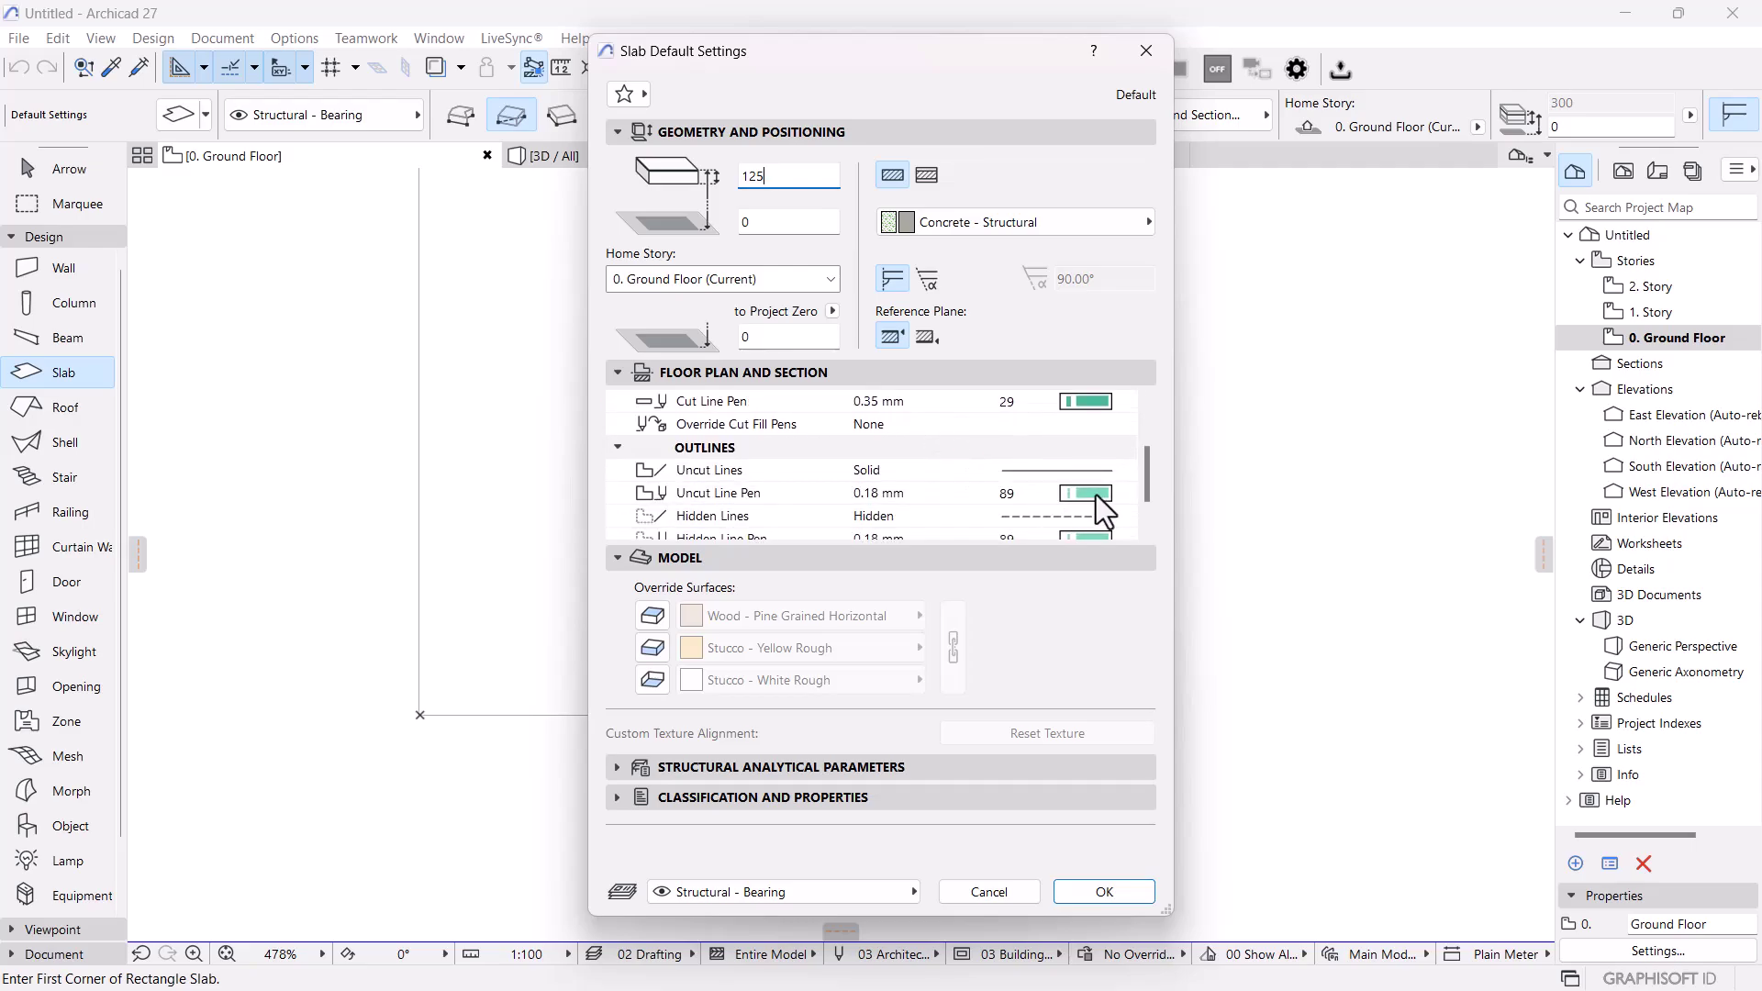
{"action": "left_click", "coordinate": [1096, 494]}
{"action": "left_click", "coordinate": [1142, 483]}
{"action": "left_click", "coordinate": [1079, 537]}
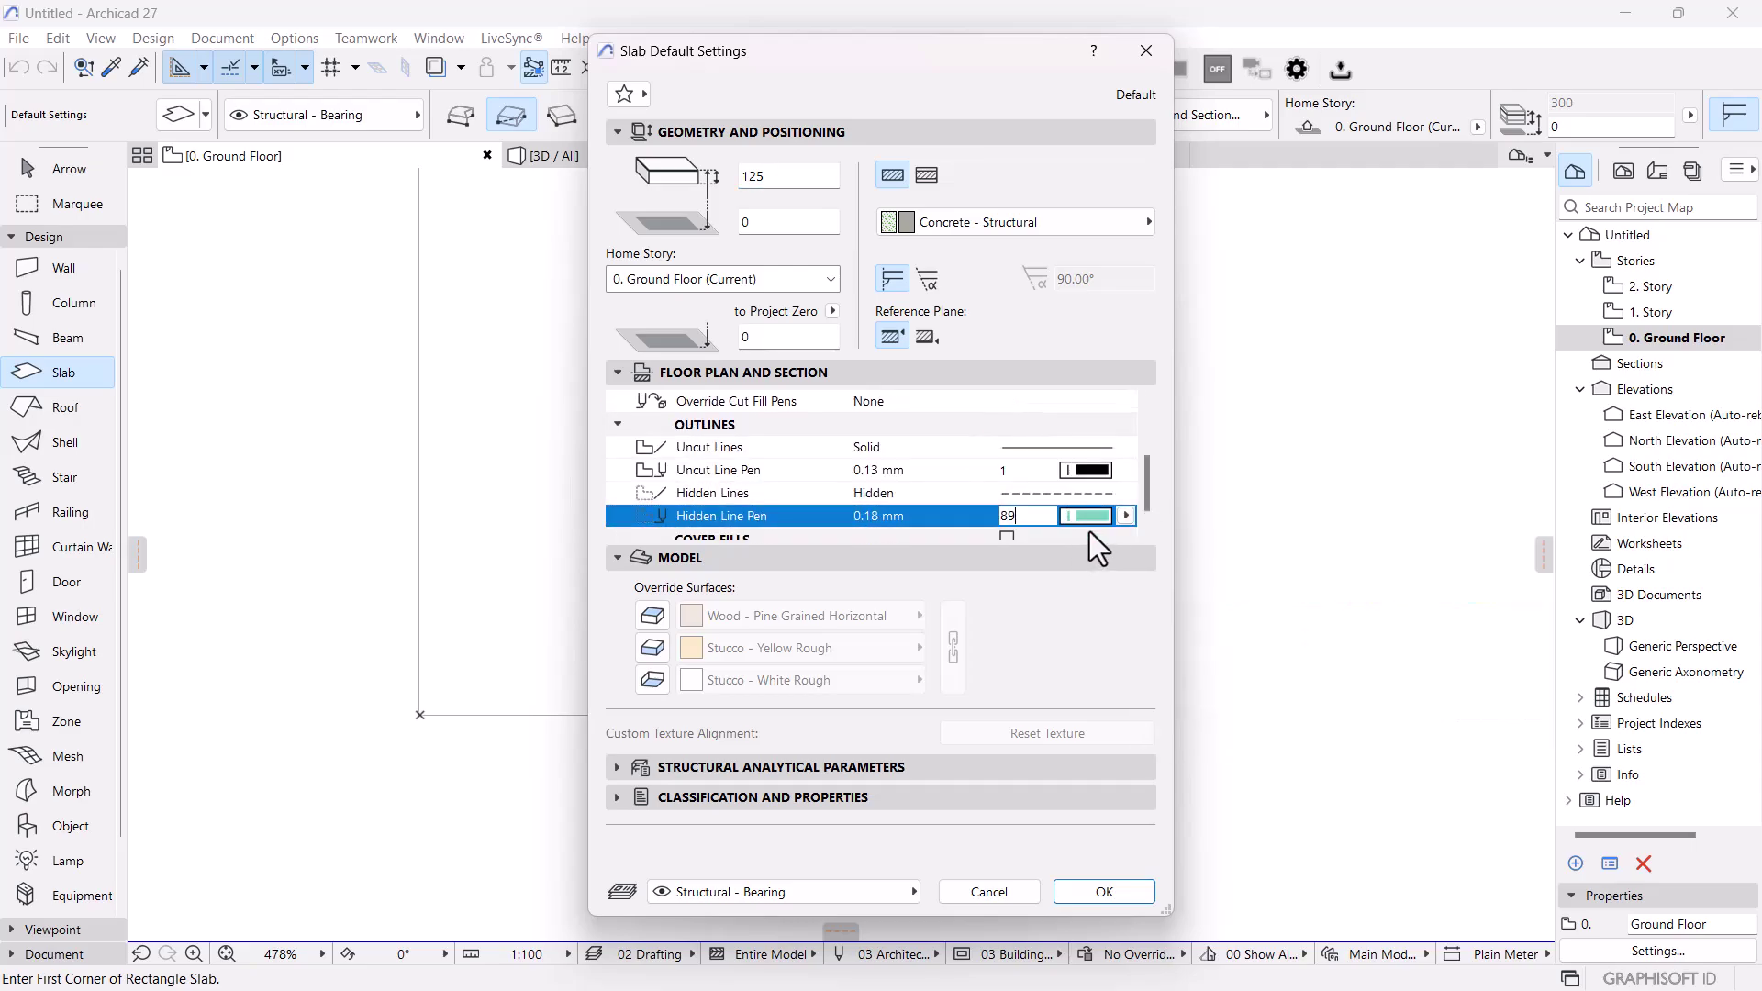
{"action": "left_click", "coordinate": [1096, 521]}
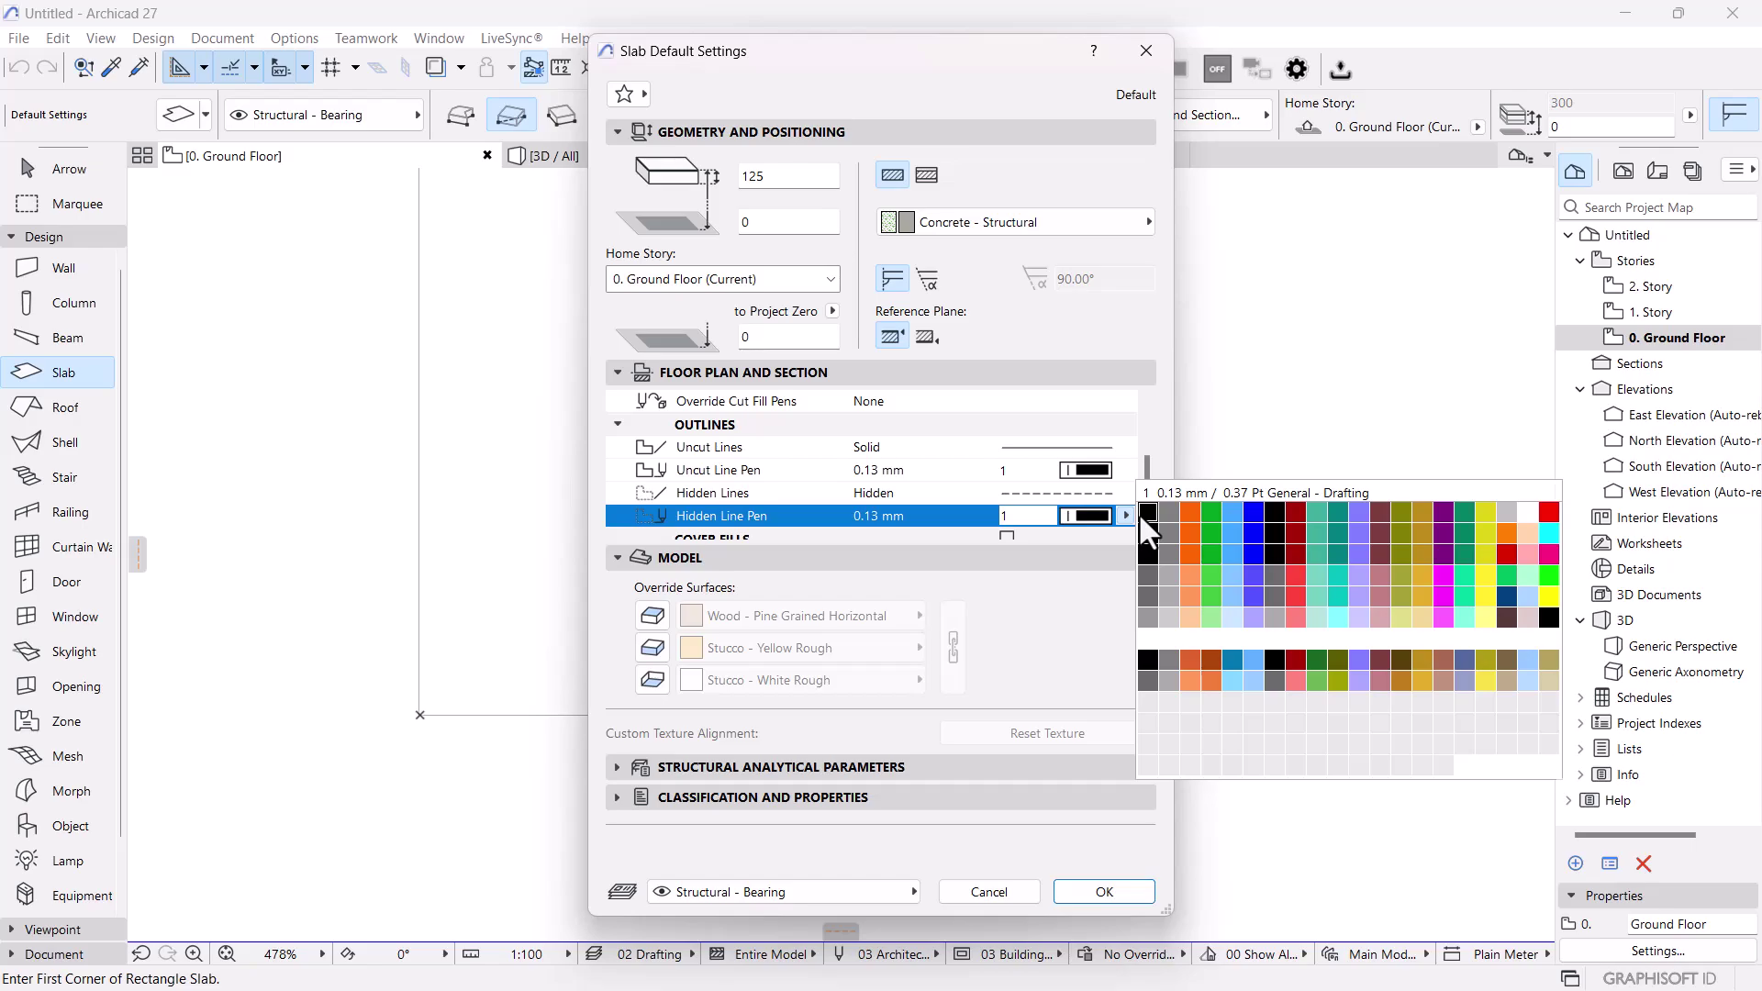
{"action": "left_click", "coordinate": [1138, 514]}
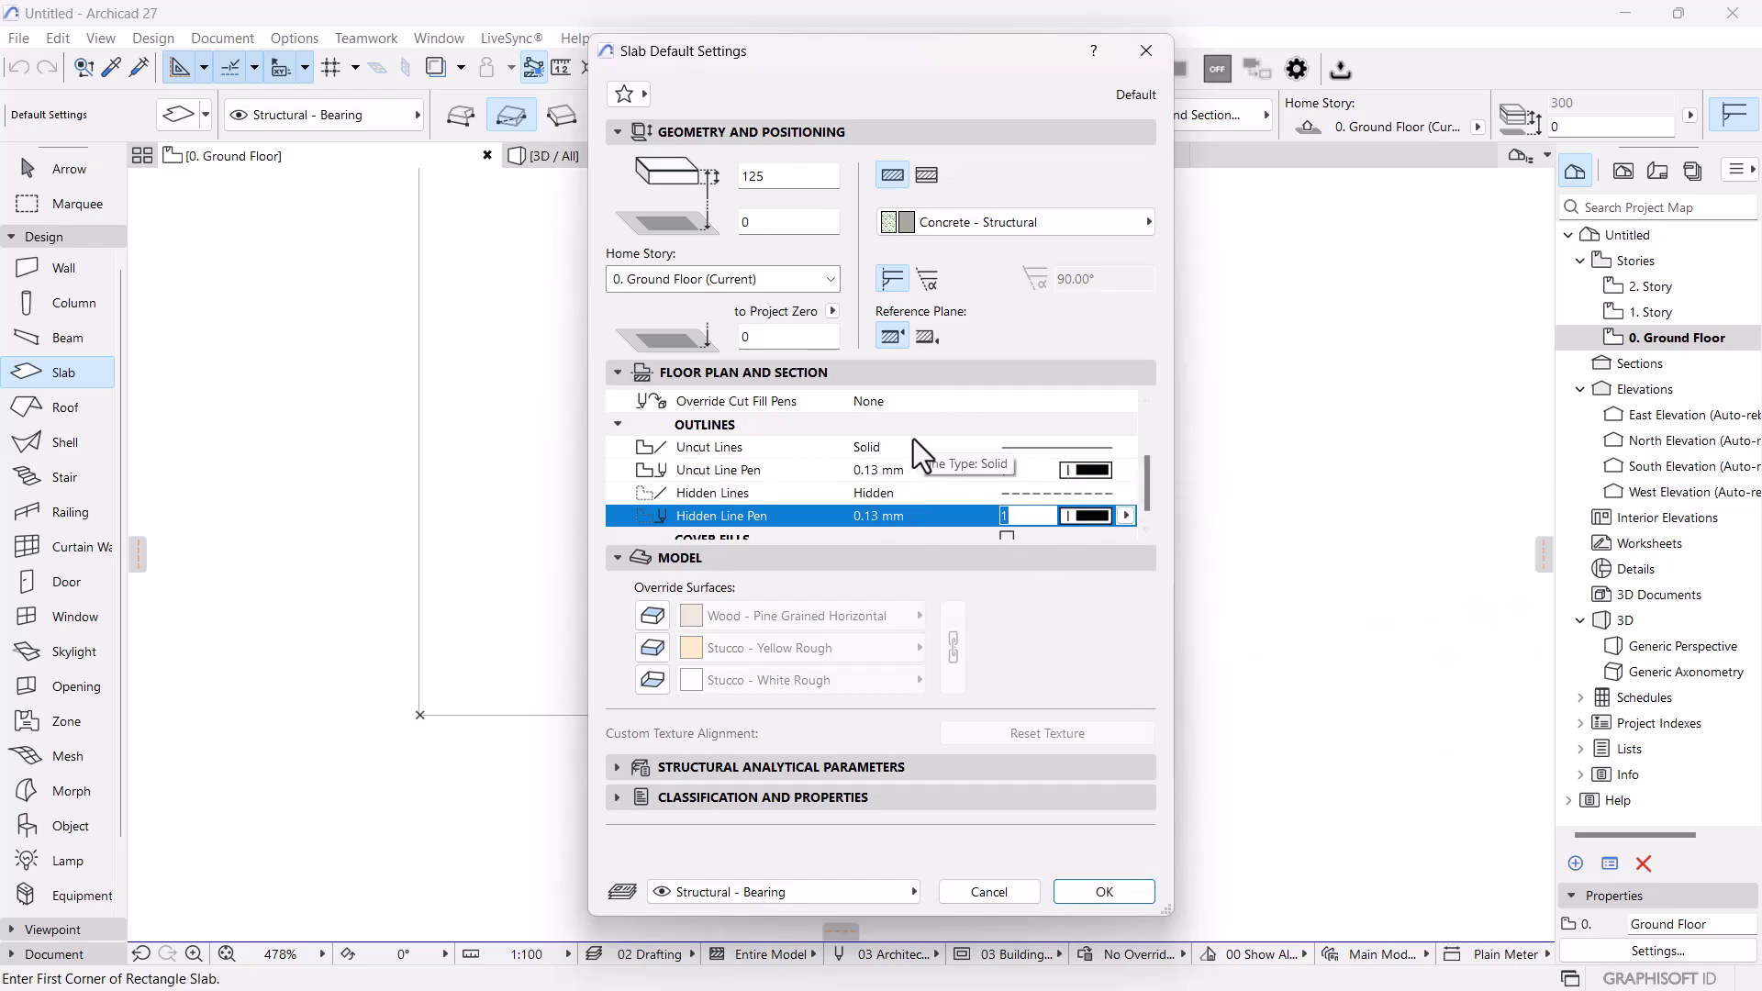
{"action": "left_click", "coordinate": [1125, 890]}
- Place a 125 by 125 mm rectangular slab inside the rectangle's lower-left corner at the origin
{"action": "scroll", "coordinate": [428, 771], "scroll_direction": "up", "scroll_amount": 5}
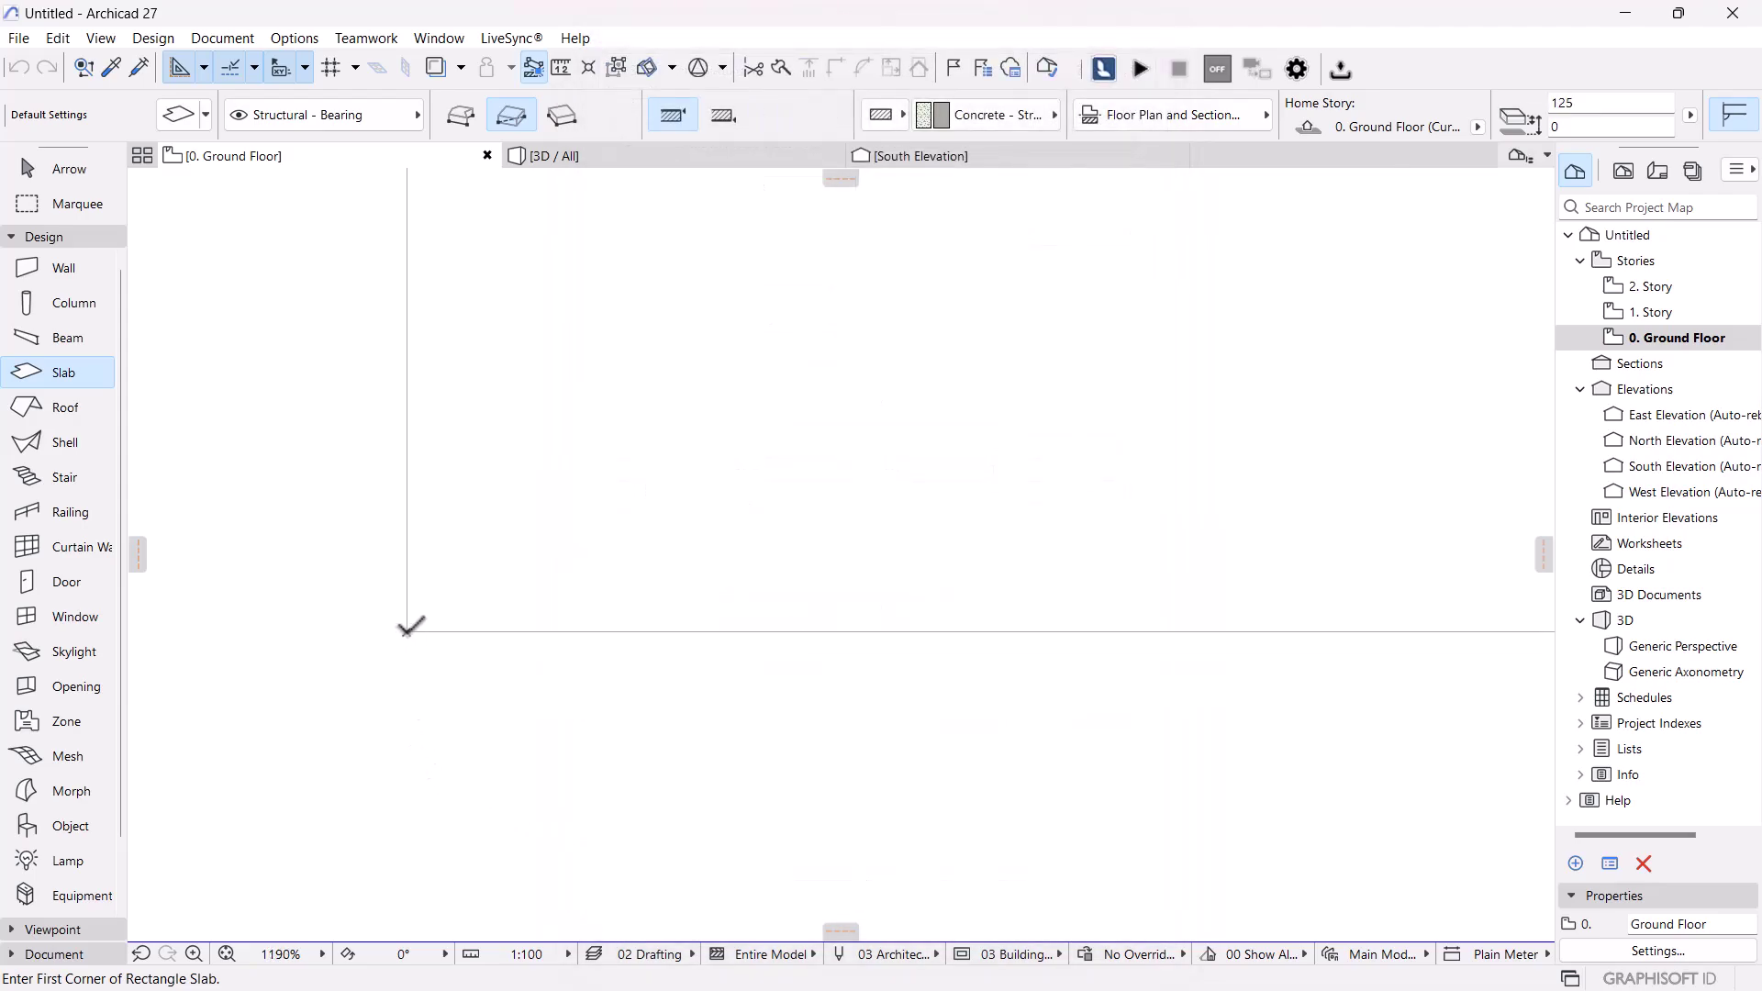
{"action": "left_click", "coordinate": [406, 631]}
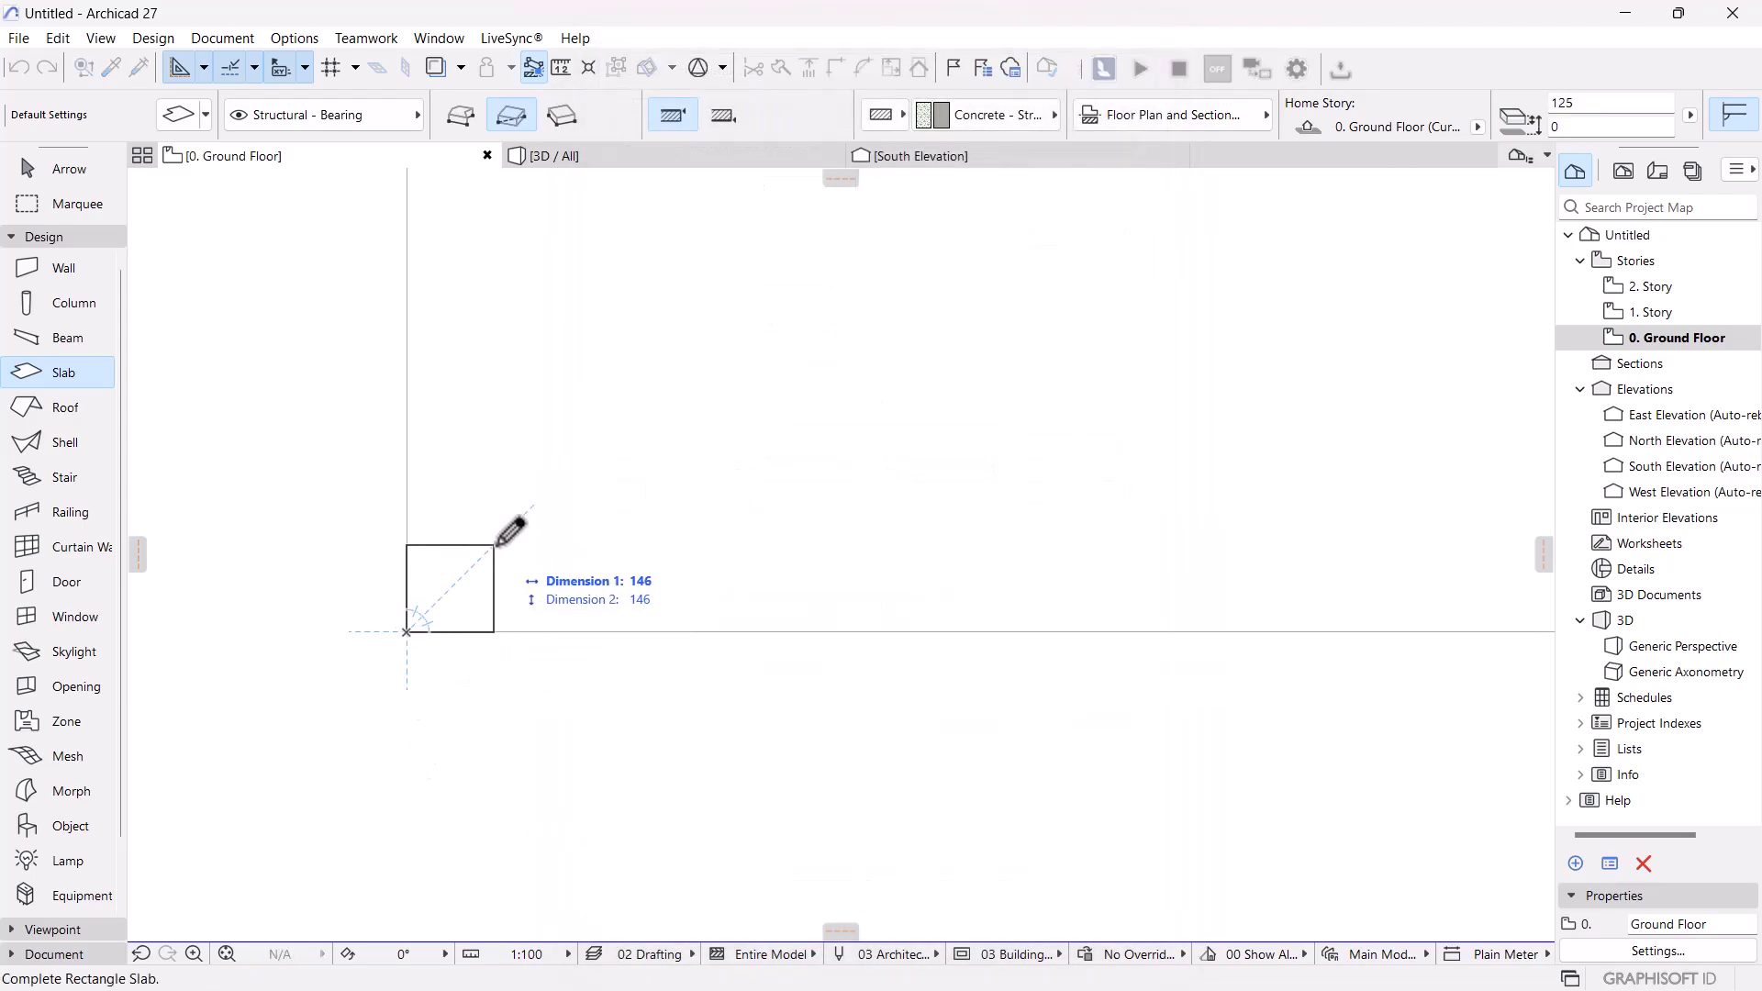
{"action": "type", "text": "125"}
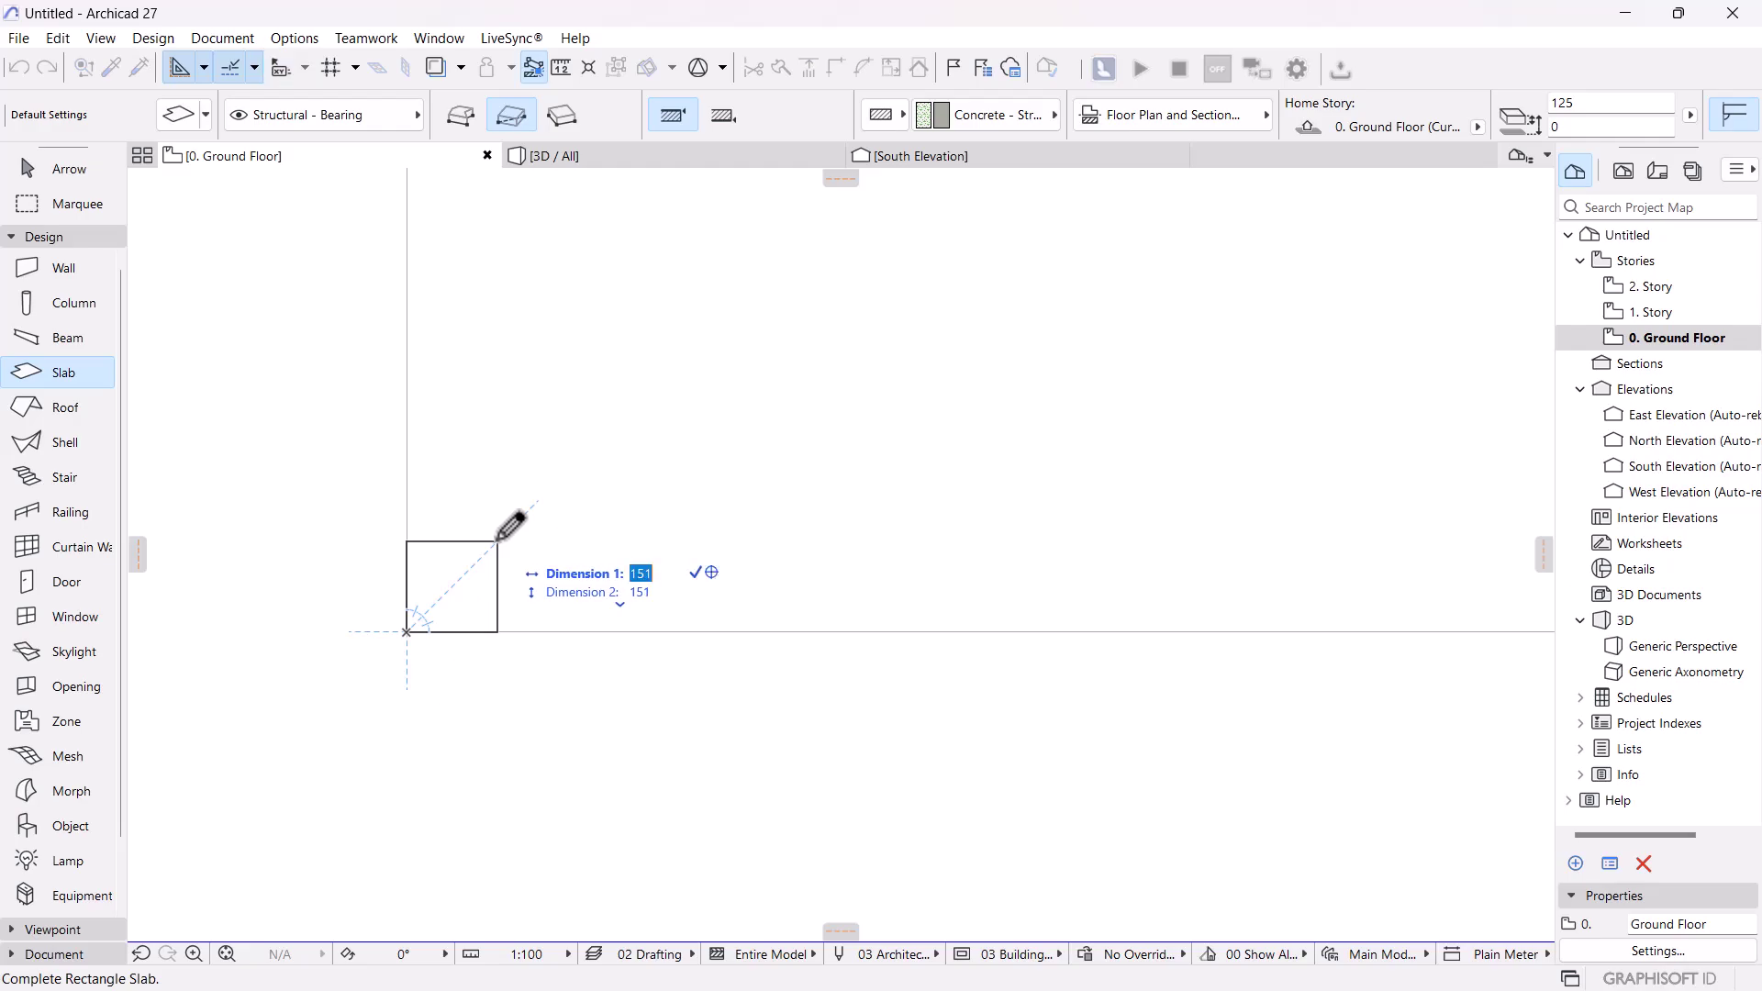
{"action": "key", "text": "Tab"}
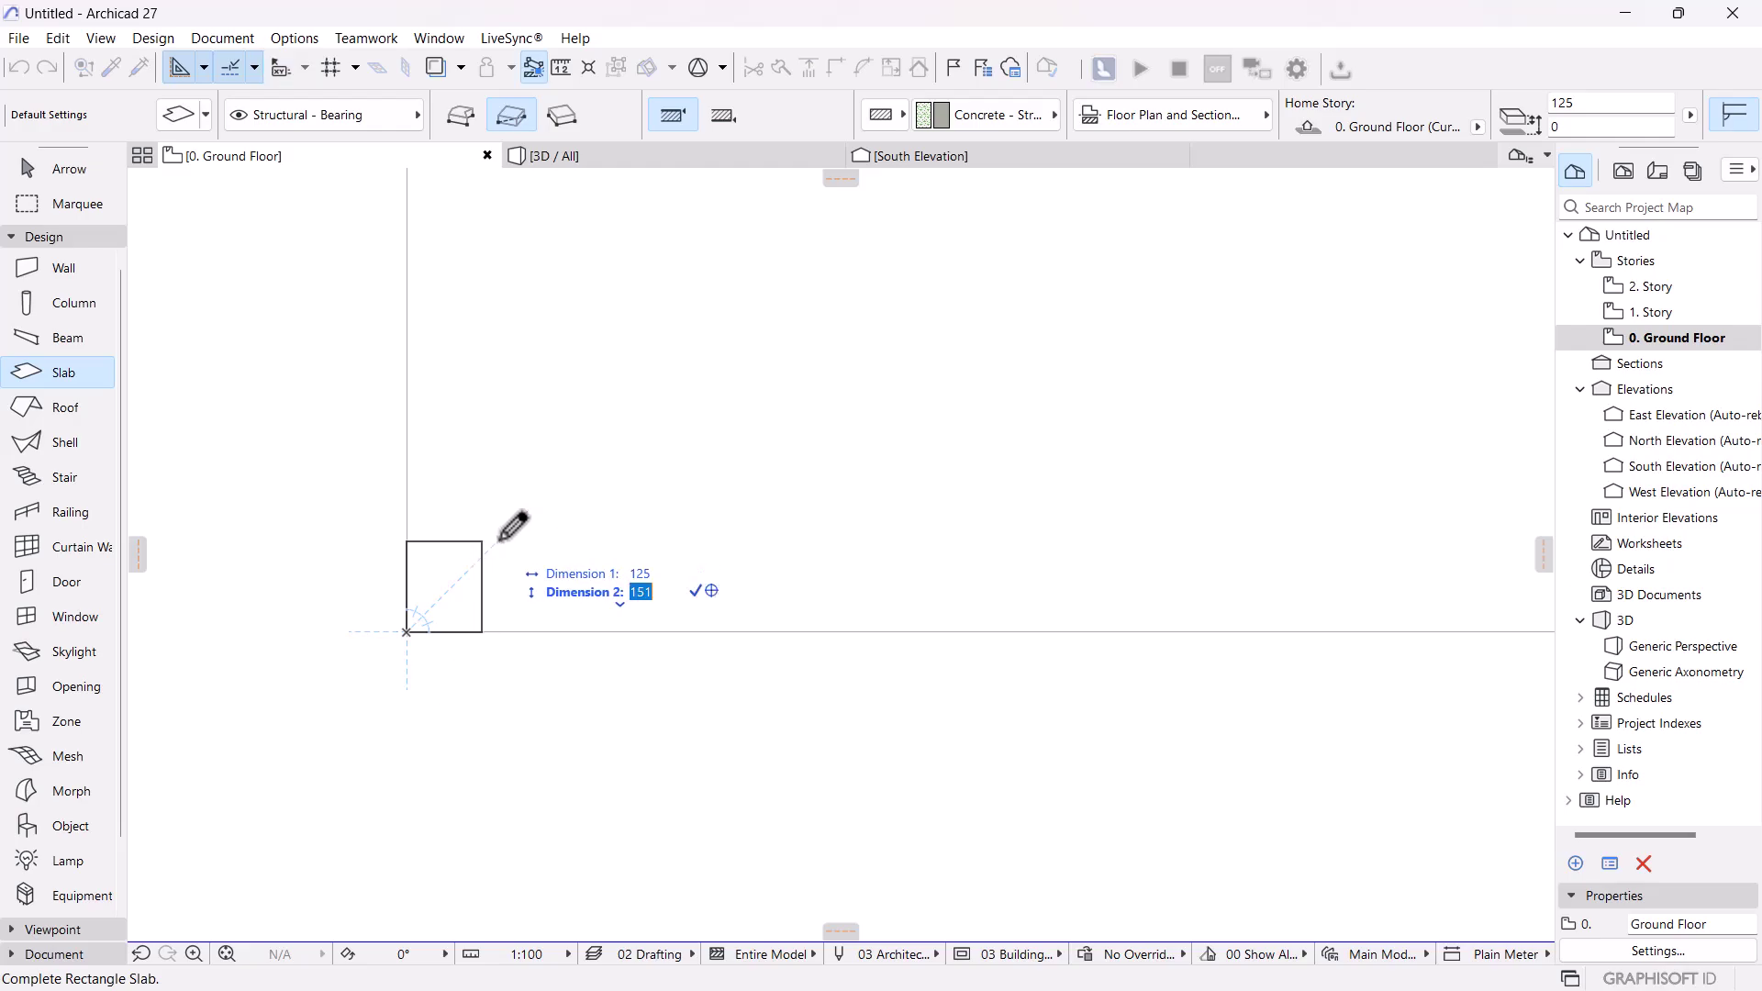
{"action": "type", "text": "15"}
{"action": "key", "text": "Return"}
- Copy the small square slab by its lower-right corner to the outline's lower-right corner
{"action": "scroll", "coordinate": [477, 592], "scroll_direction": "up", "scroll_amount": 3}
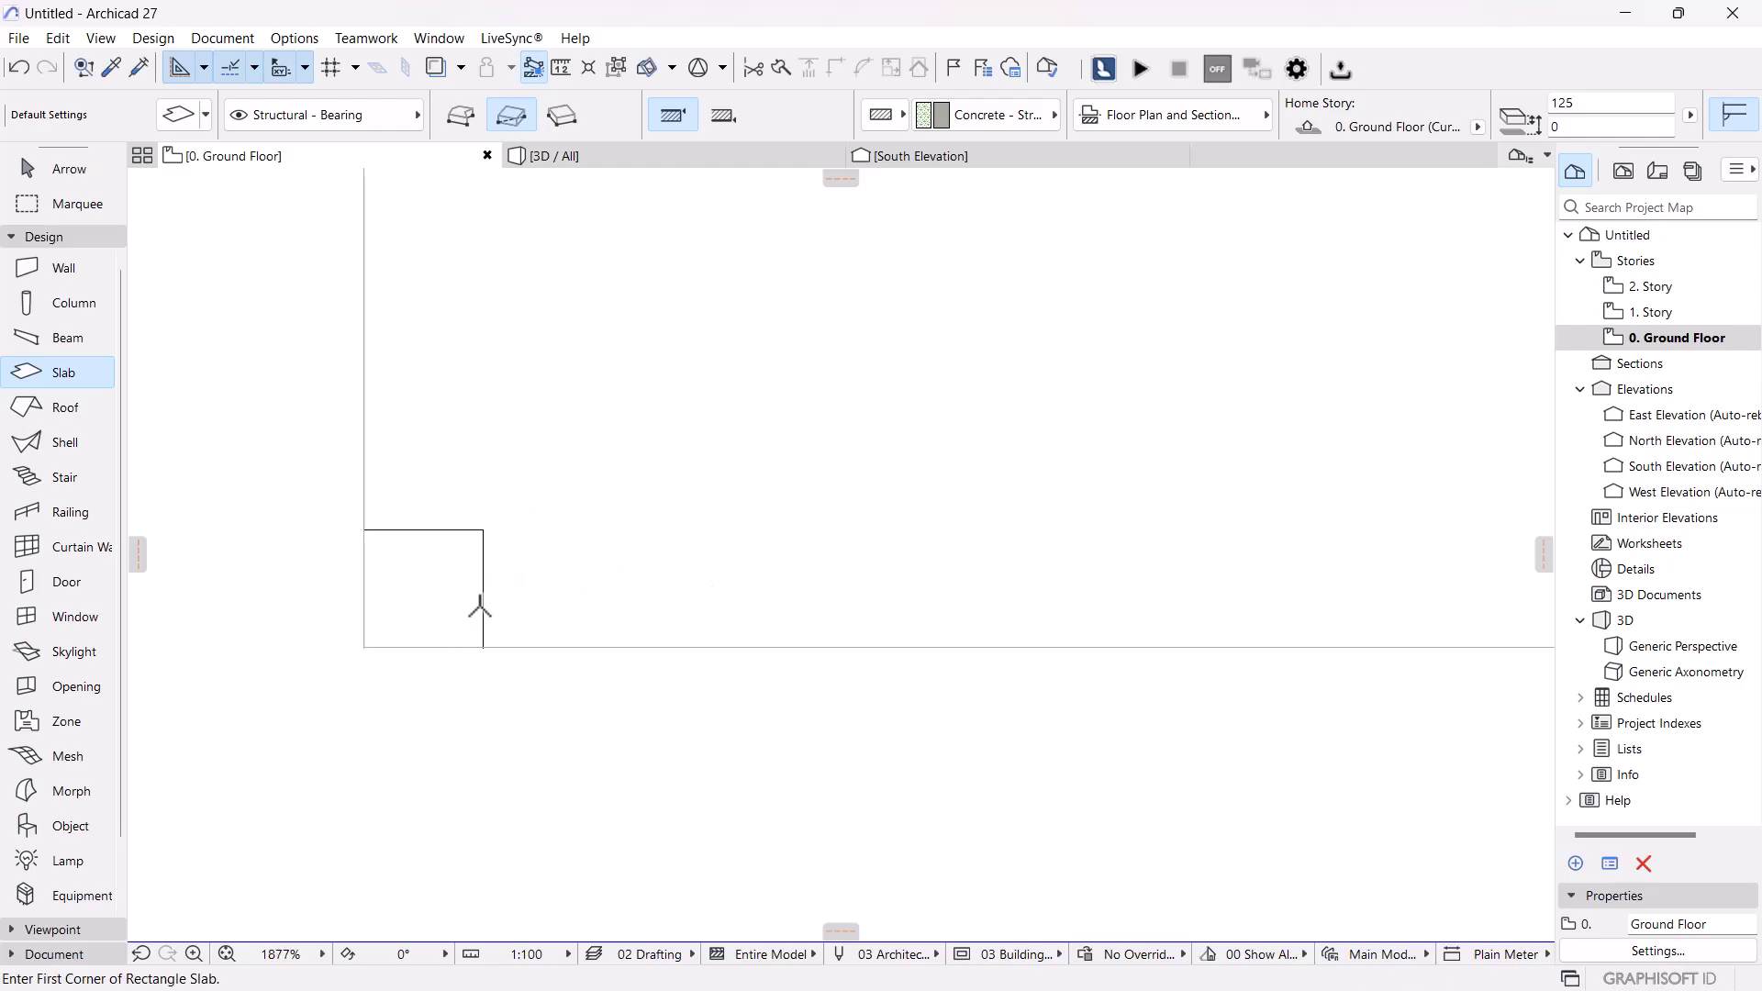
{"action": "key", "text": "Escape"}
{"action": "left_click", "coordinate": [447, 569]}
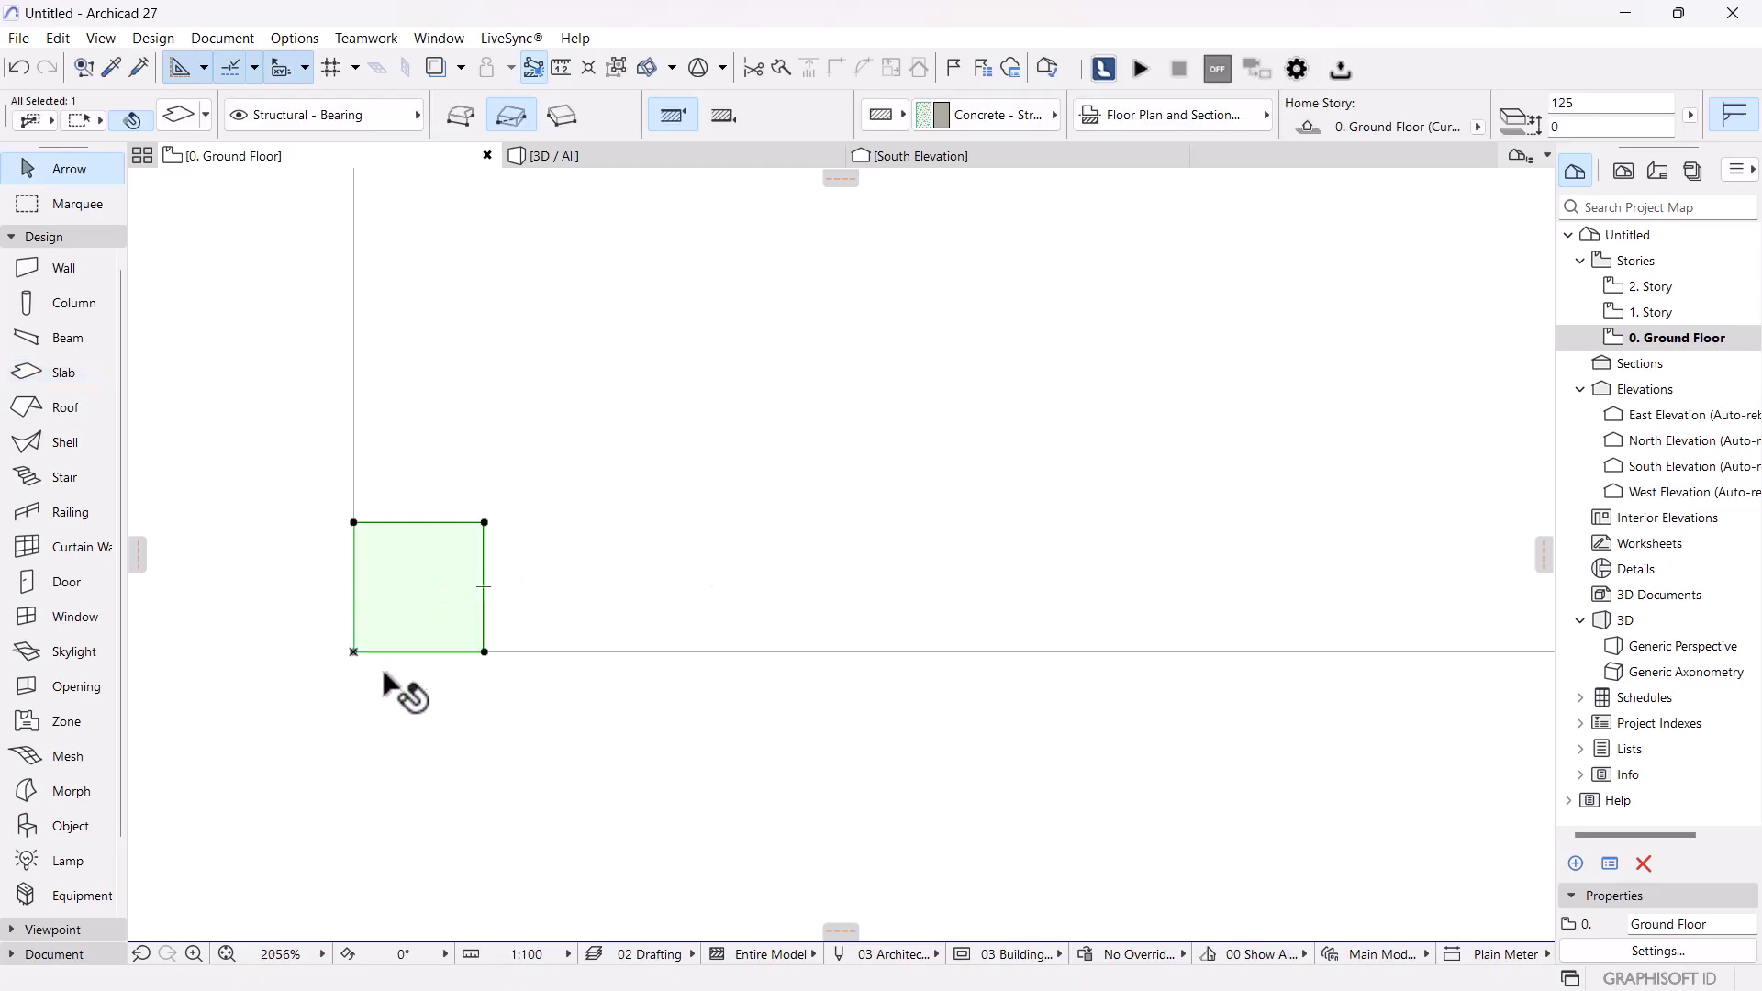
{"action": "right_click", "coordinate": [429, 603]}
{"action": "mouse_move", "coordinate": [504, 284]}
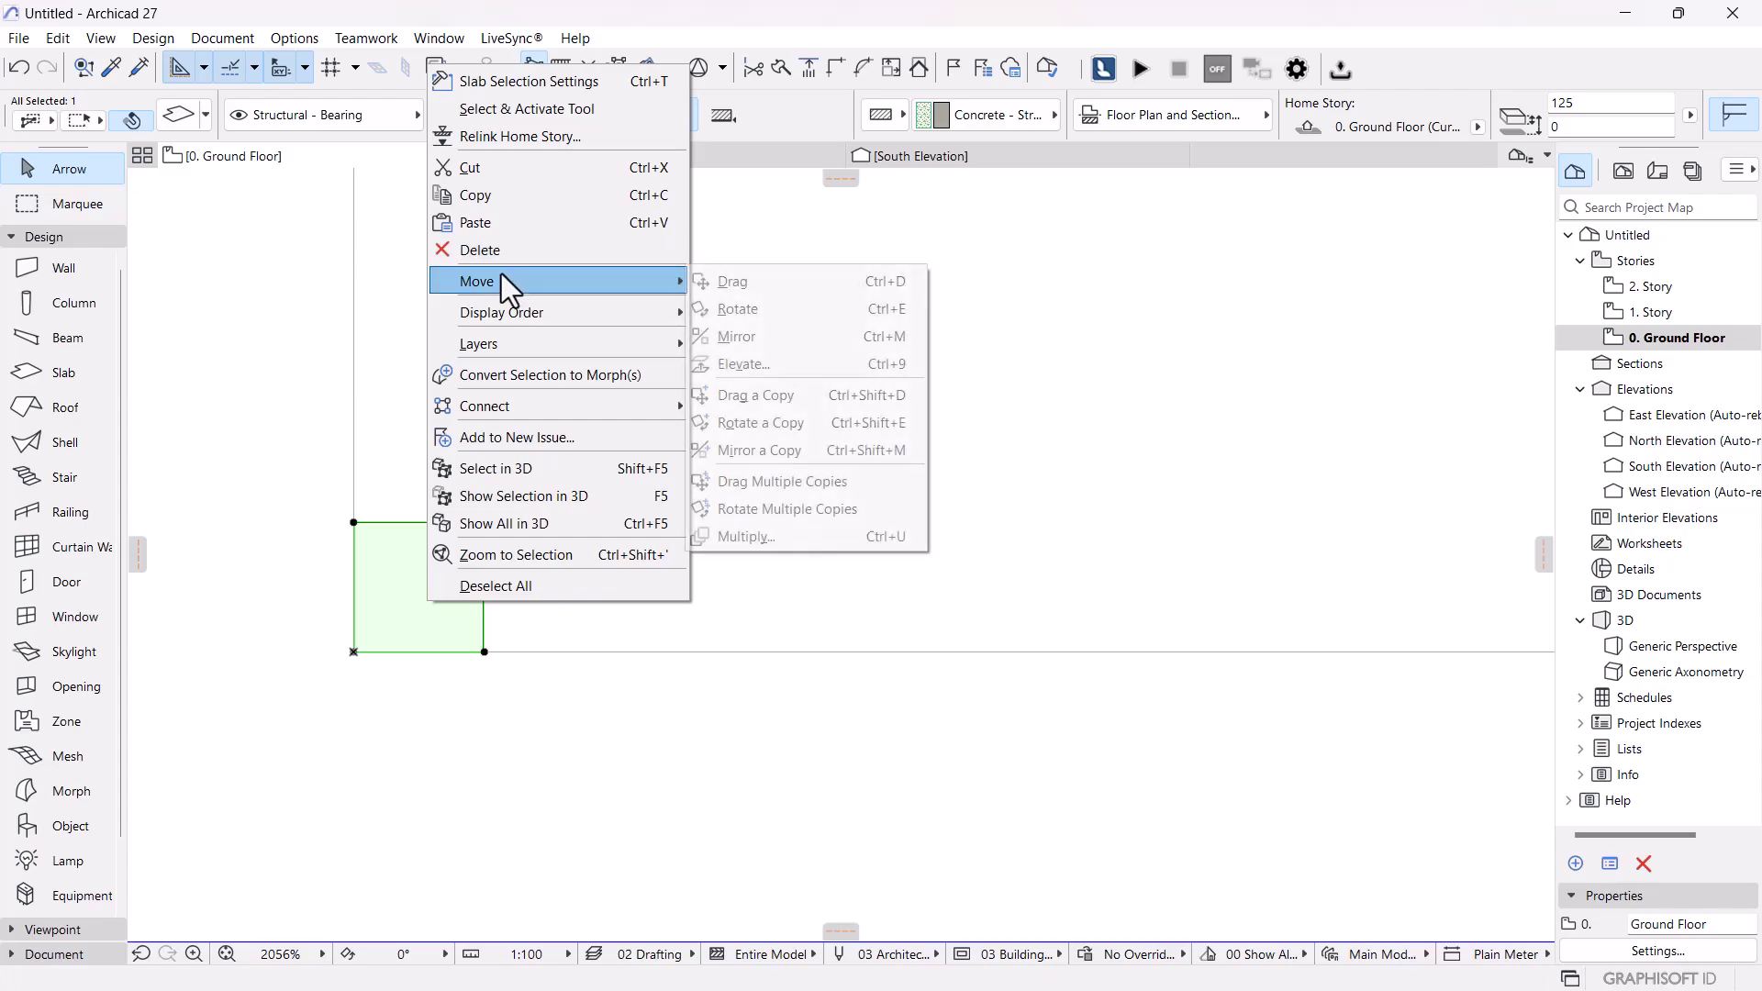
{"action": "left_click", "coordinate": [774, 395]}
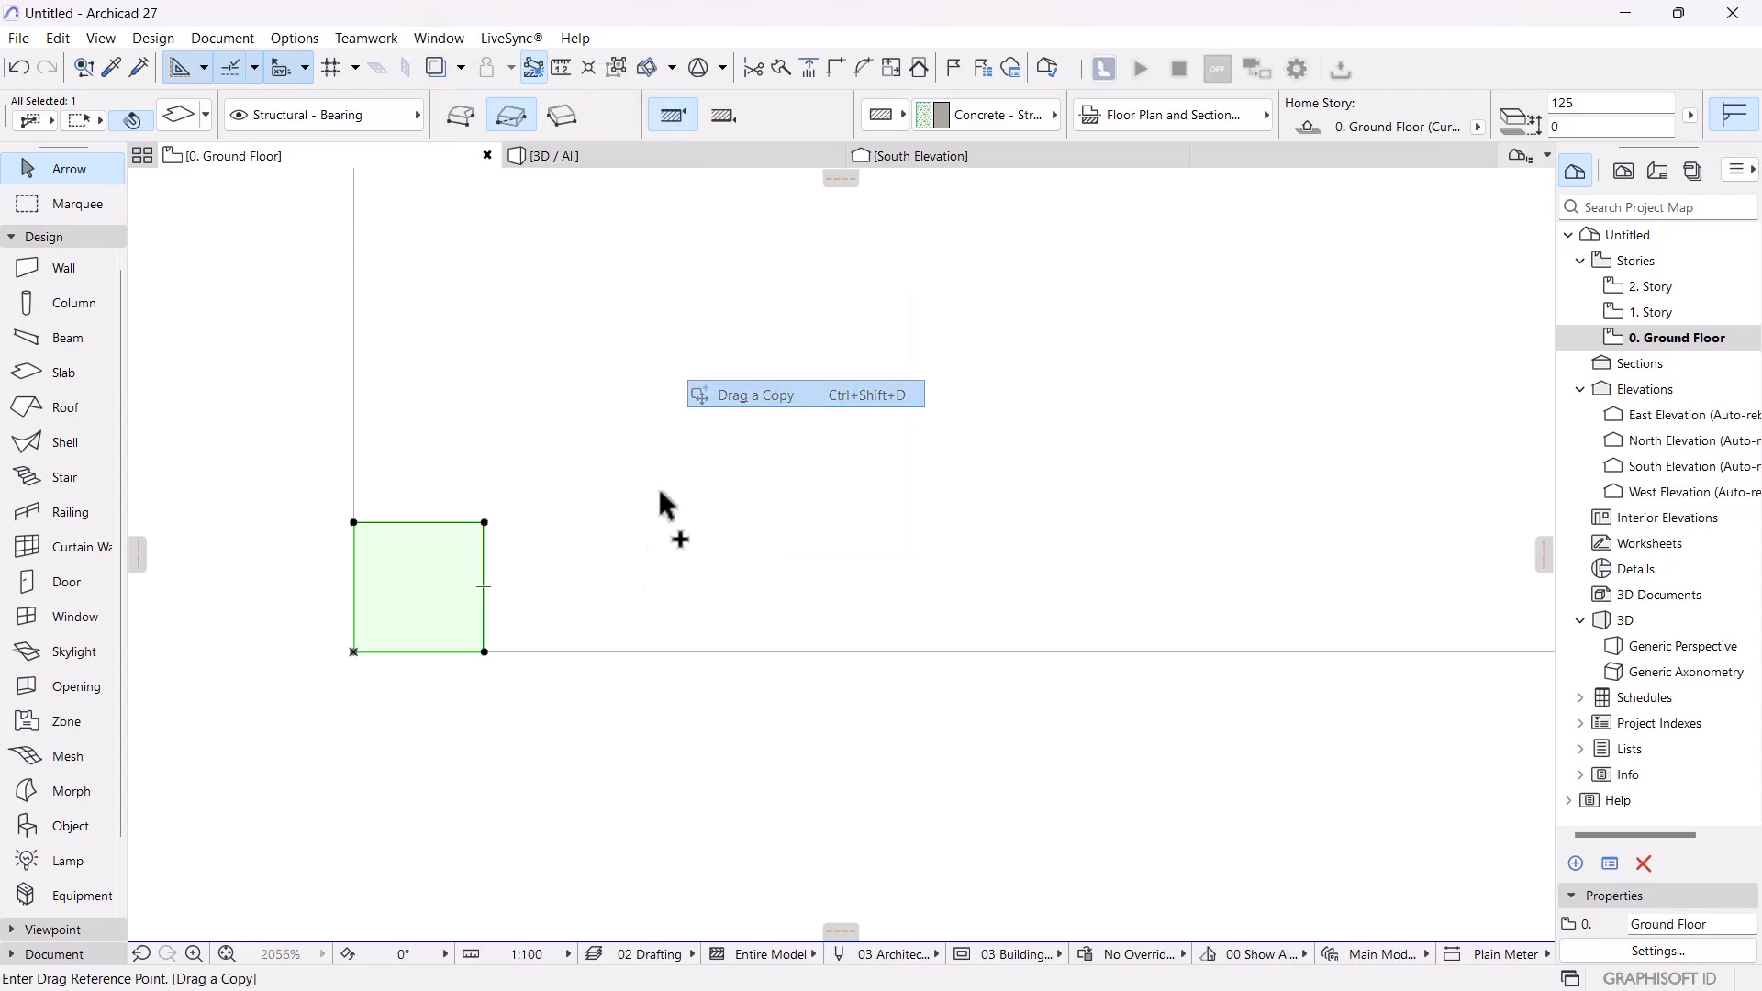
{"action": "left_click", "coordinate": [484, 651]}
{"action": "scroll", "coordinate": [1059, 653], "scroll_direction": "down", "scroll_amount": 2}
{"action": "middle_click_drag", "start_coordinate": [1101, 638], "coordinate": [225, 431]}
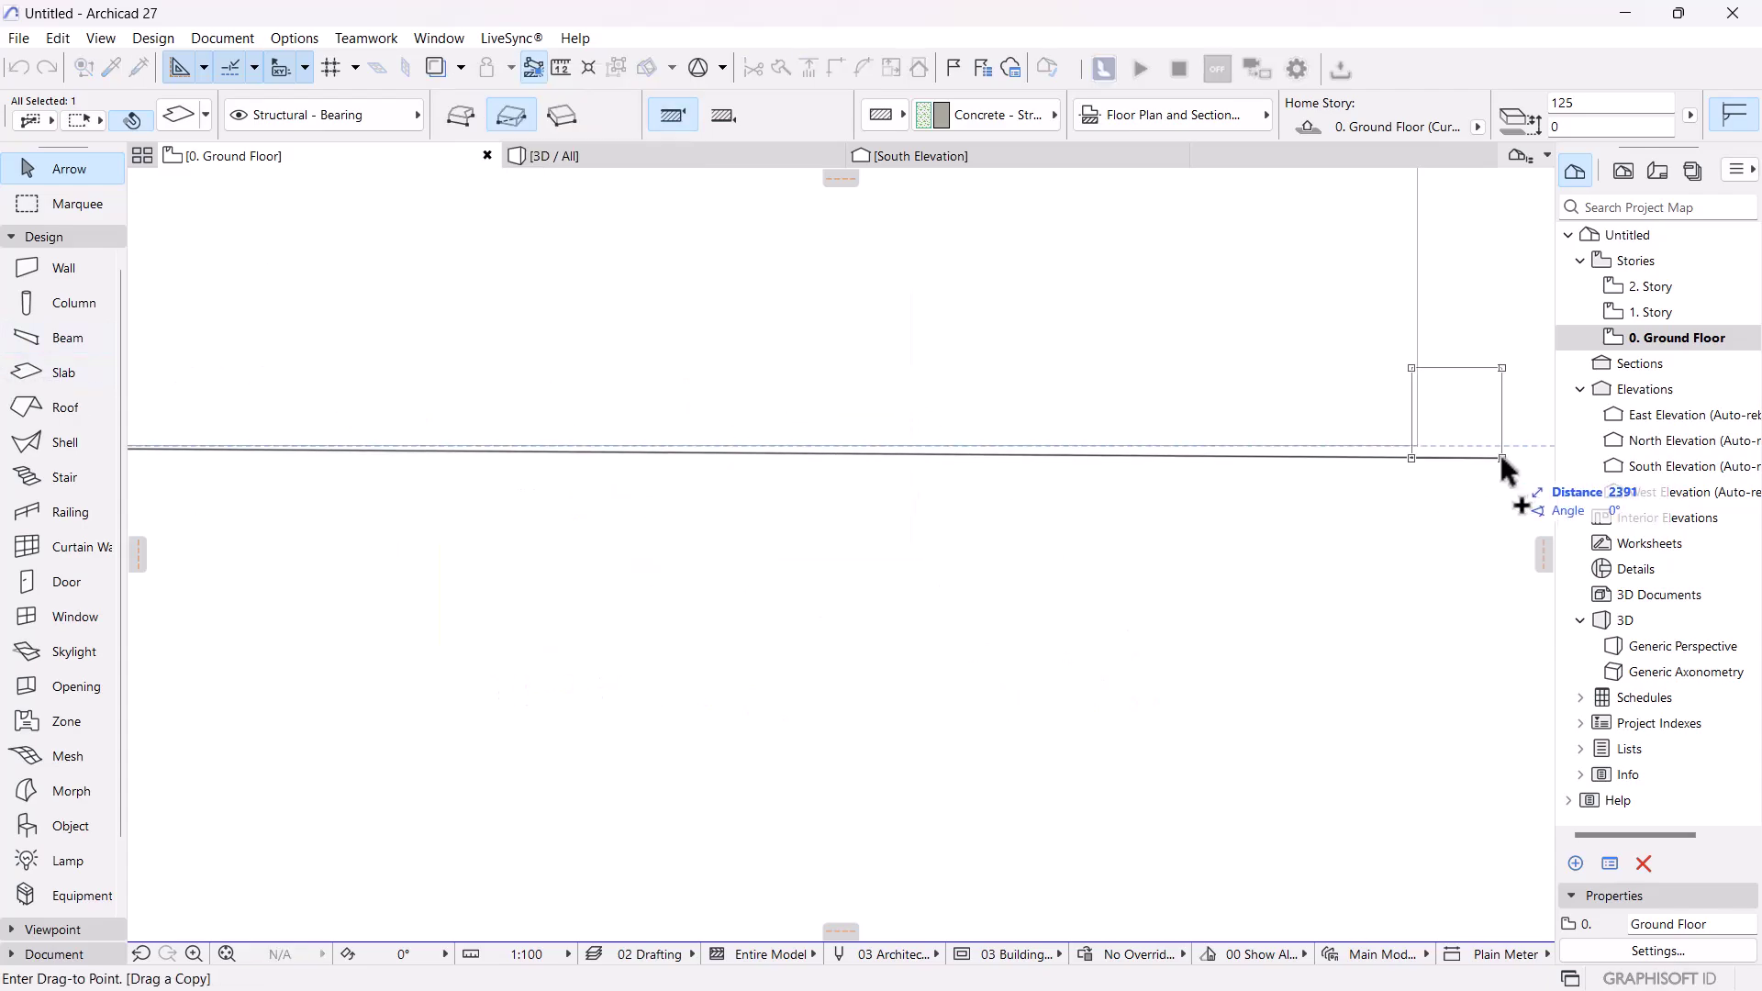
{"action": "left_click", "coordinate": [1418, 445]}
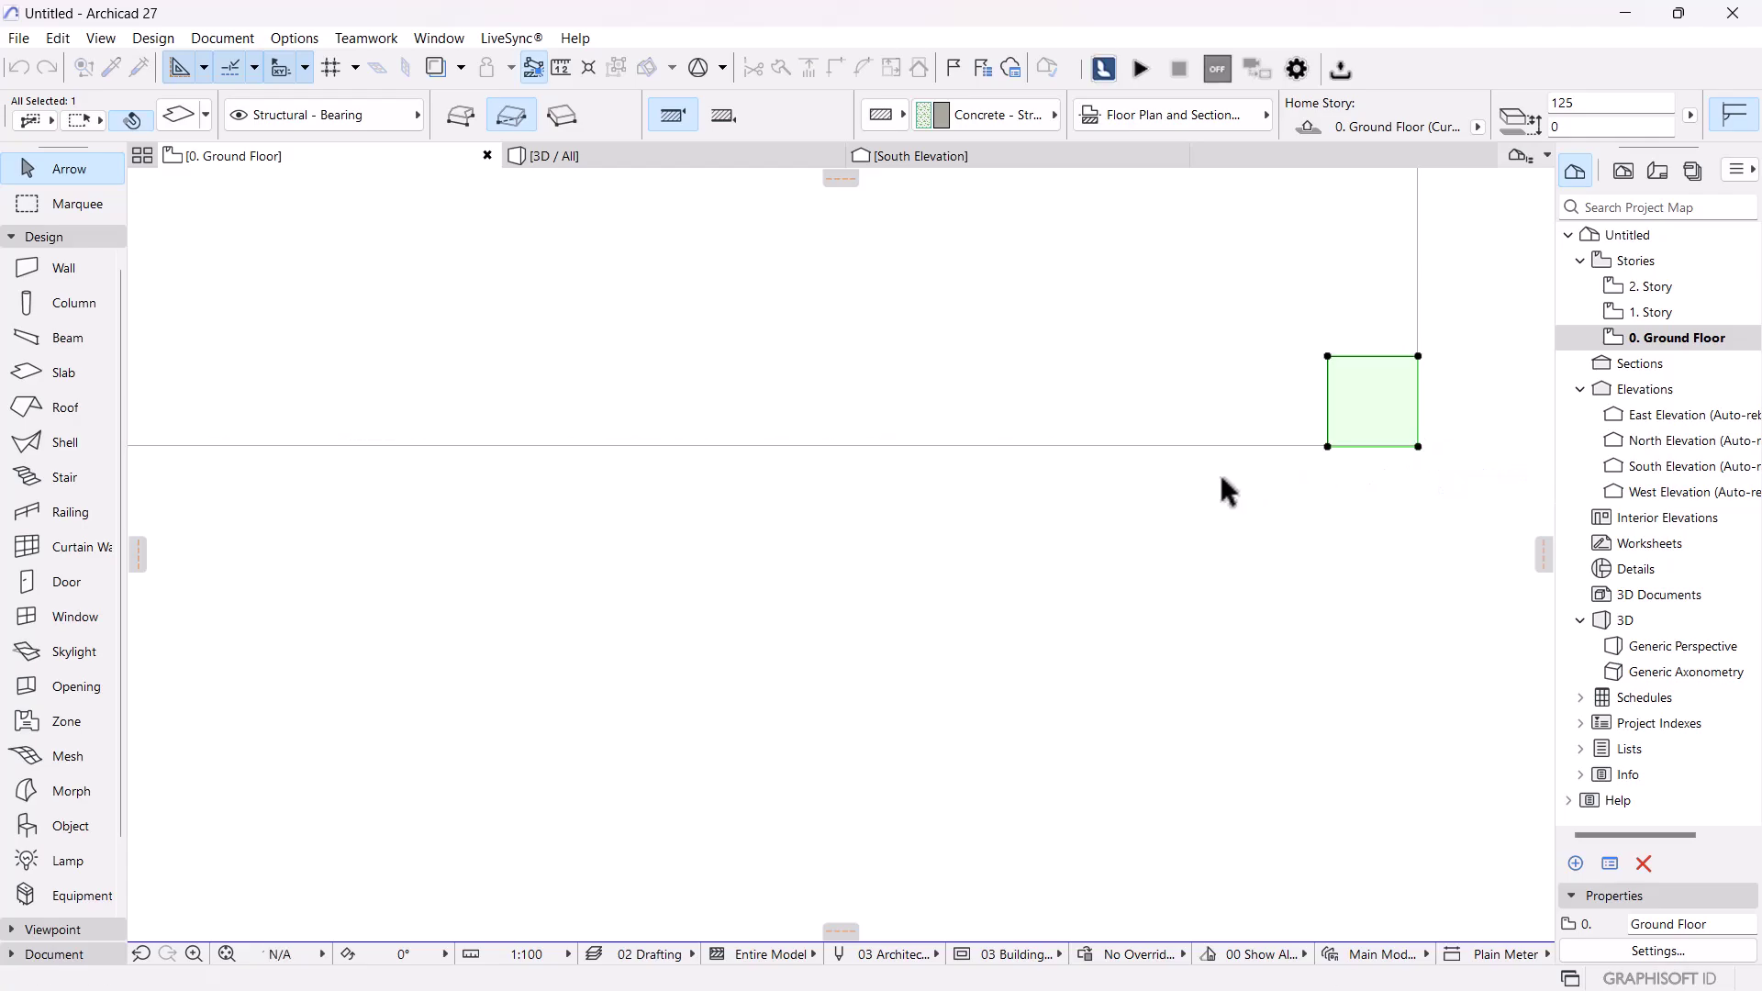
- Copy both lower corner slabs together to the outline's upper corners, using the right slab's upper-right corner as the reference point
{"action": "scroll", "coordinate": [1222, 479], "scroll_direction": "down", "scroll_amount": 3}
{"action": "middle_click_drag", "start_coordinate": [886, 484], "coordinate": [926, 489]}
{"action": "left_click", "coordinate": [668, 472], "text": "shift"}
{"action": "scroll", "coordinate": [1068, 477], "scroll_direction": "up", "scroll_amount": 4}
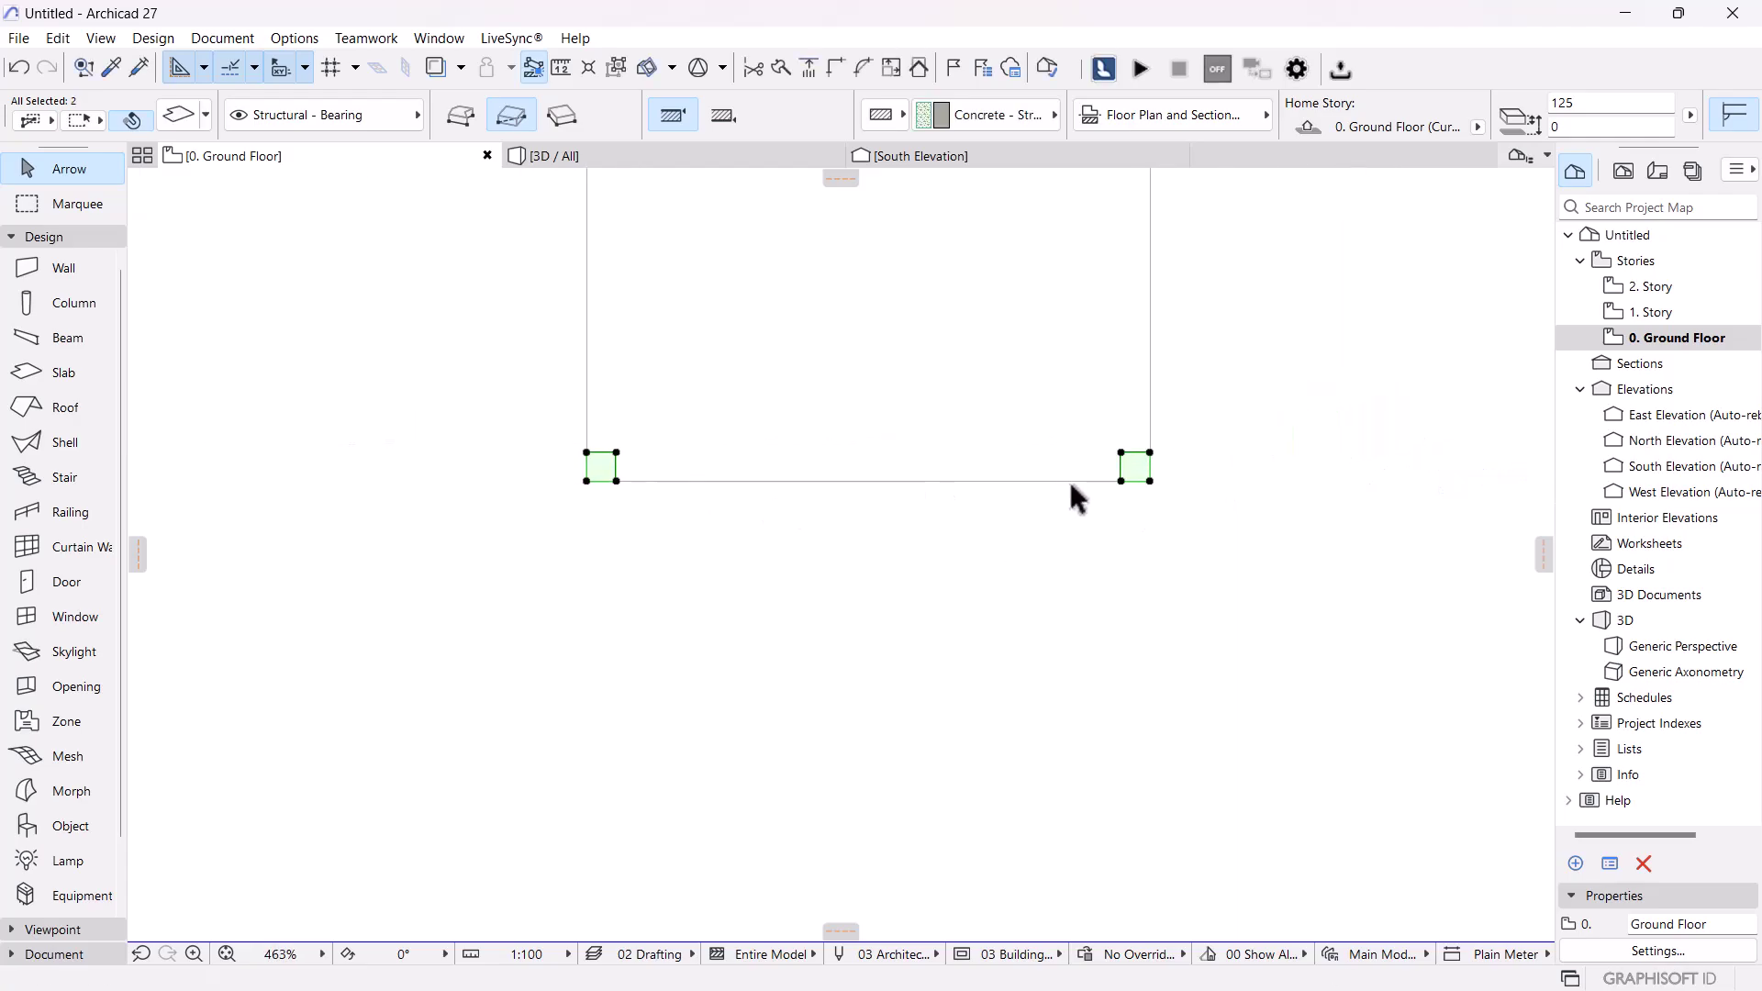
{"action": "scroll", "coordinate": [1055, 447], "scroll_direction": "down", "scroll_amount": 1}
{"action": "middle_click_drag", "start_coordinate": [1055, 447], "coordinate": [932, 550]}
{"action": "right_click", "coordinate": [1267, 465]}
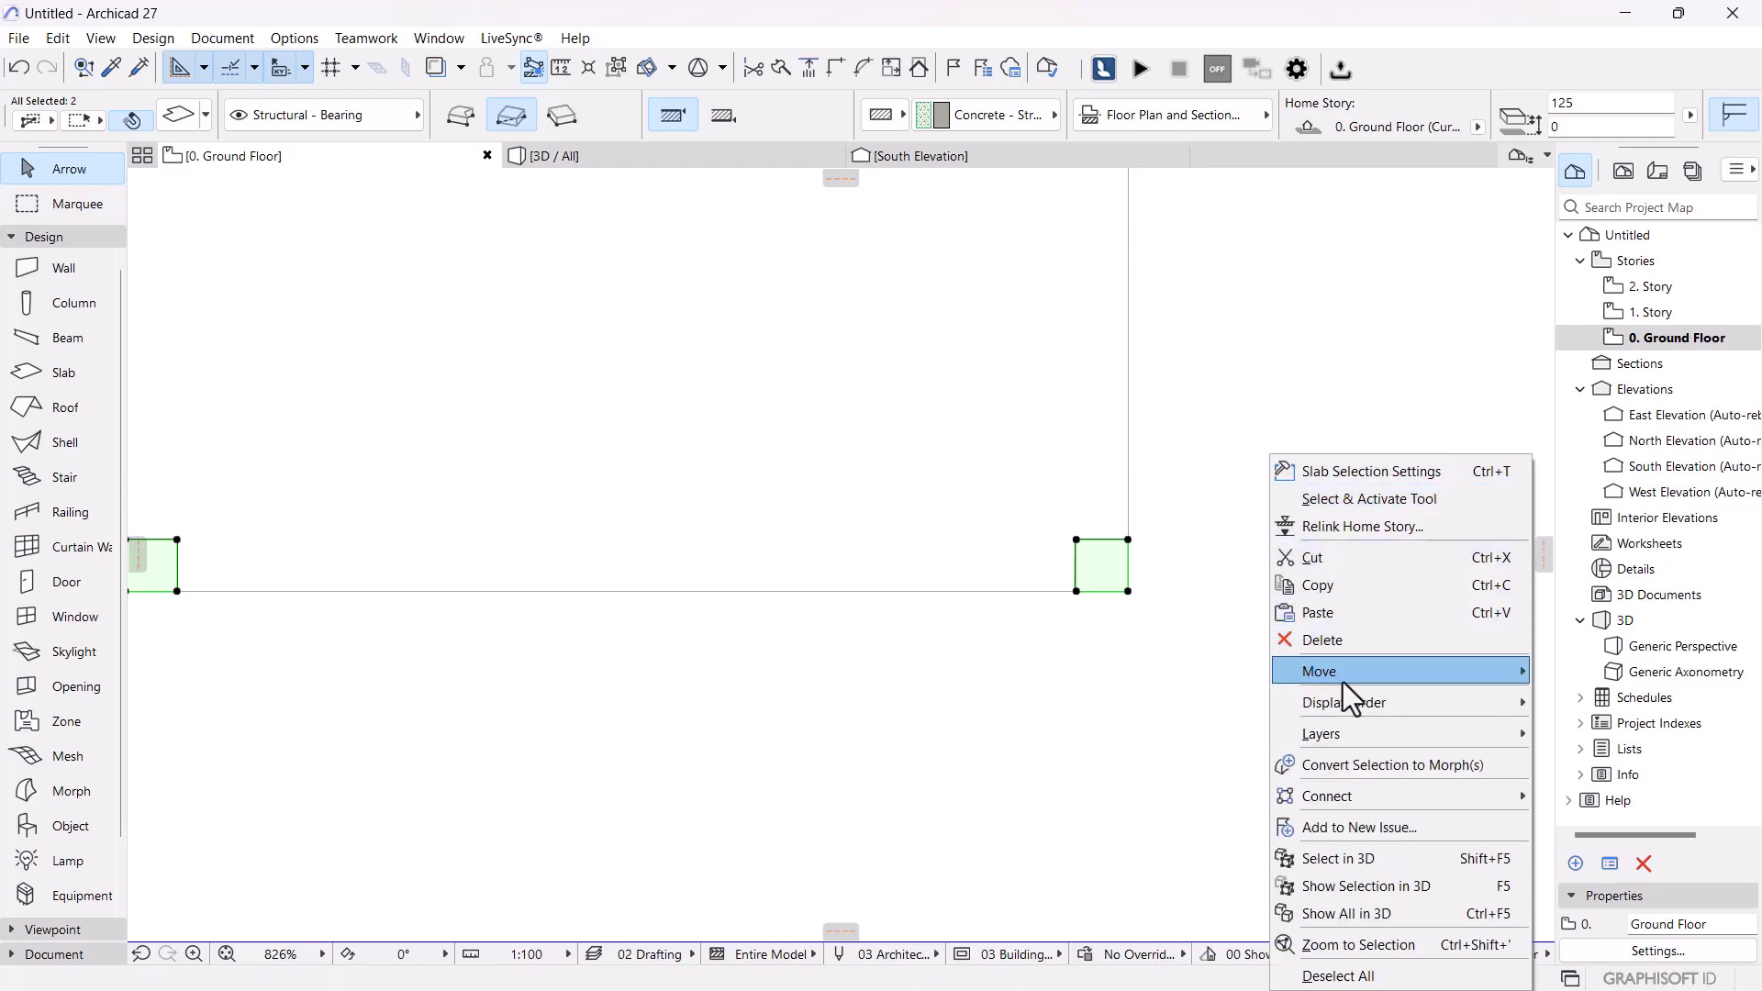
{"action": "mouse_move", "coordinate": [1372, 684]}
{"action": "left_click", "coordinate": [1154, 784]}
{"action": "left_click", "coordinate": [1129, 539]}
{"action": "scroll", "coordinate": [1111, 295], "scroll_direction": "down", "scroll_amount": 7}
{"action": "middle_click_drag", "start_coordinate": [1111, 294], "coordinate": [1031, 602]}
{"action": "middle_click_drag", "start_coordinate": [1042, 205], "coordinate": [1046, 645]}
{"action": "scroll", "coordinate": [974, 497], "scroll_direction": "up", "scroll_amount": 4}
{"action": "scroll", "coordinate": [1066, 620], "scroll_direction": "up", "scroll_amount": 3}
{"action": "left_click", "coordinate": [1071, 605]}
- Copy all four small corner slabs and paste them onto the 1. Story at their original positions
{"action": "scroll", "coordinate": [1085, 630], "scroll_direction": "down", "scroll_amount": 5}
{"action": "middle_click_drag", "start_coordinate": [1118, 703], "coordinate": [1210, 380]}
{"action": "scroll", "coordinate": [923, 578], "scroll_direction": "down", "scroll_amount": 4}
{"action": "middle_click_drag", "start_coordinate": [929, 688], "coordinate": [811, 426]}
{"action": "scroll", "coordinate": [859, 637], "scroll_direction": "up", "scroll_amount": 3}
{"action": "scroll", "coordinate": [695, 651], "scroll_direction": "up", "scroll_amount": 1}
{"action": "left_click", "coordinate": [629, 638], "text": "shift"}
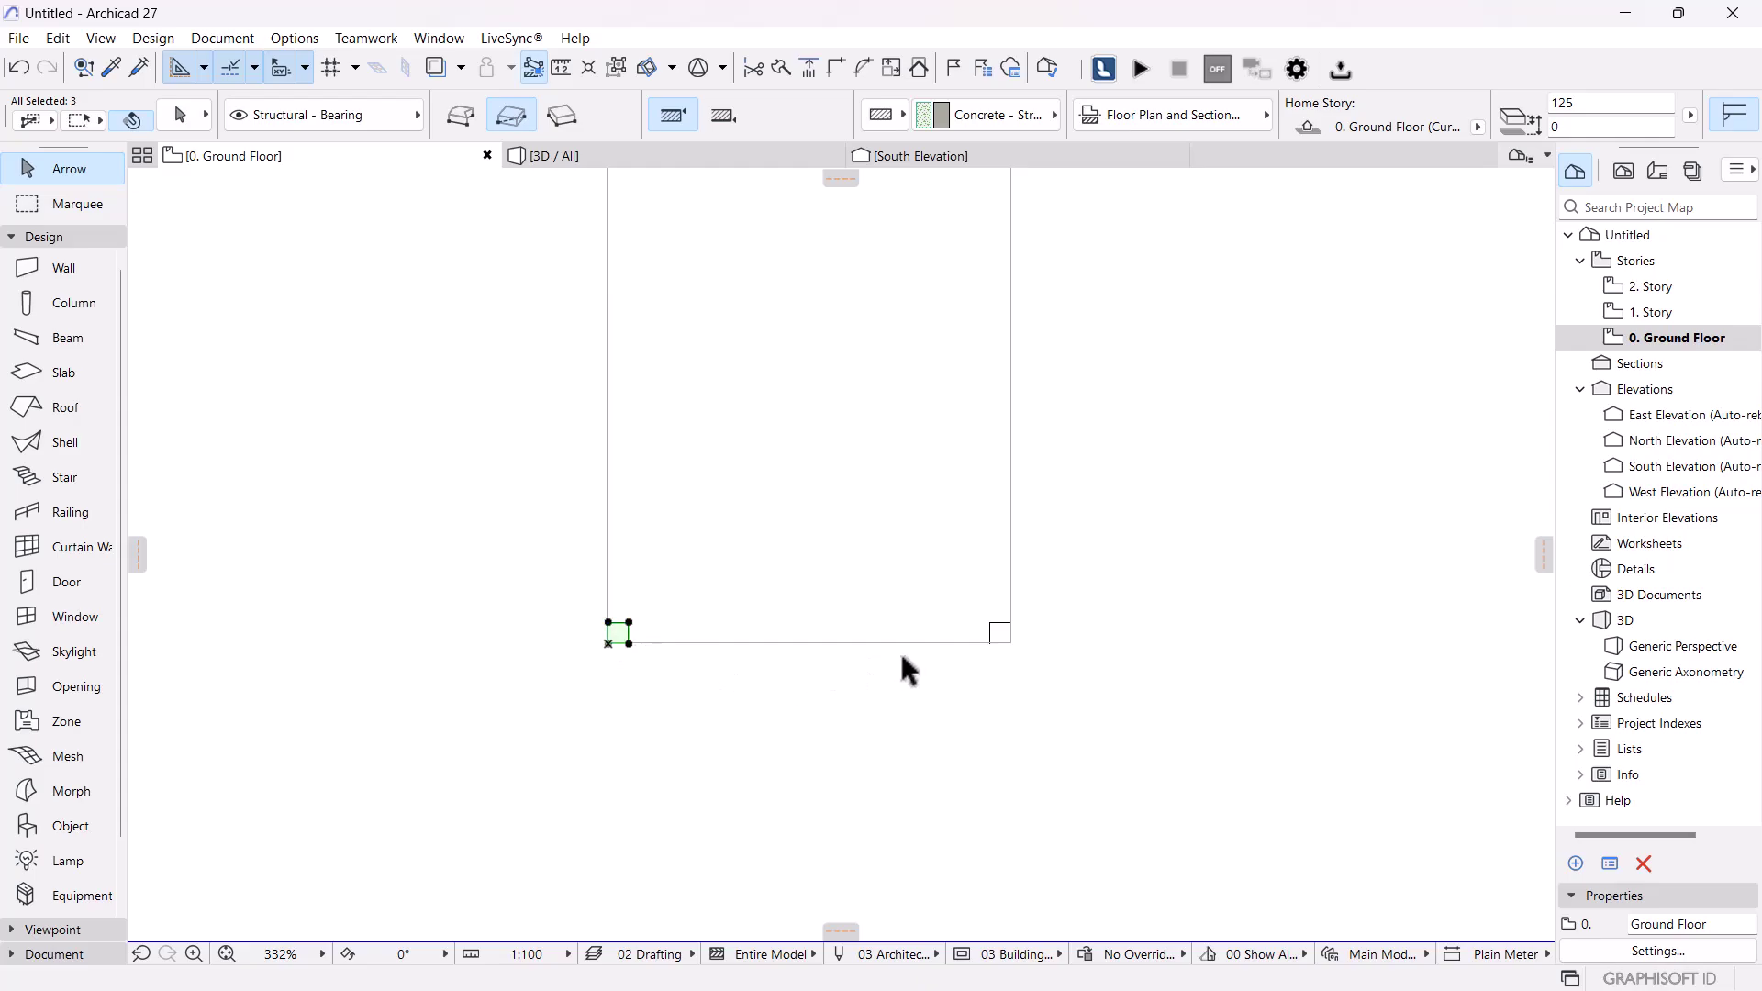
{"action": "left_click", "coordinate": [1001, 633], "text": "shift"}
{"action": "scroll", "coordinate": [1093, 555], "scroll_direction": "down", "scroll_amount": 5}
{"action": "middle_click_drag", "start_coordinate": [1093, 554], "coordinate": [798, 541]}
{"action": "scroll", "coordinate": [814, 535], "scroll_direction": "up", "scroll_amount": 1}
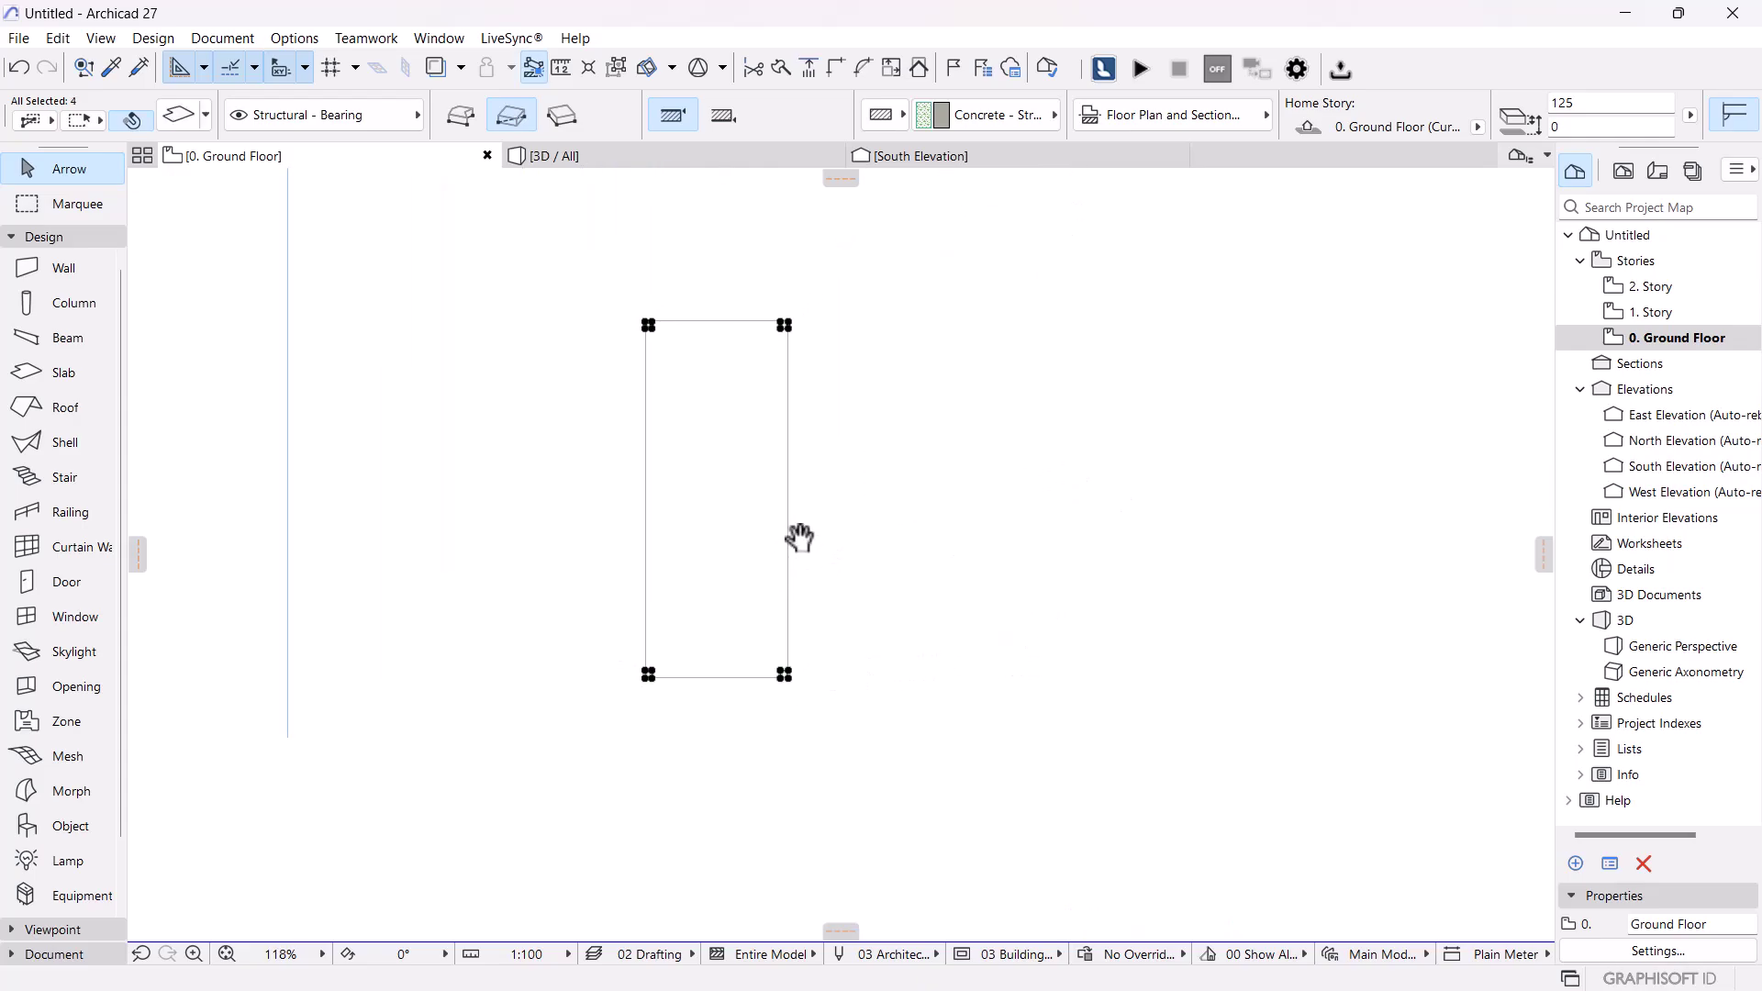
{"action": "scroll", "coordinate": [780, 587], "scroll_direction": "up", "scroll_amount": 2}
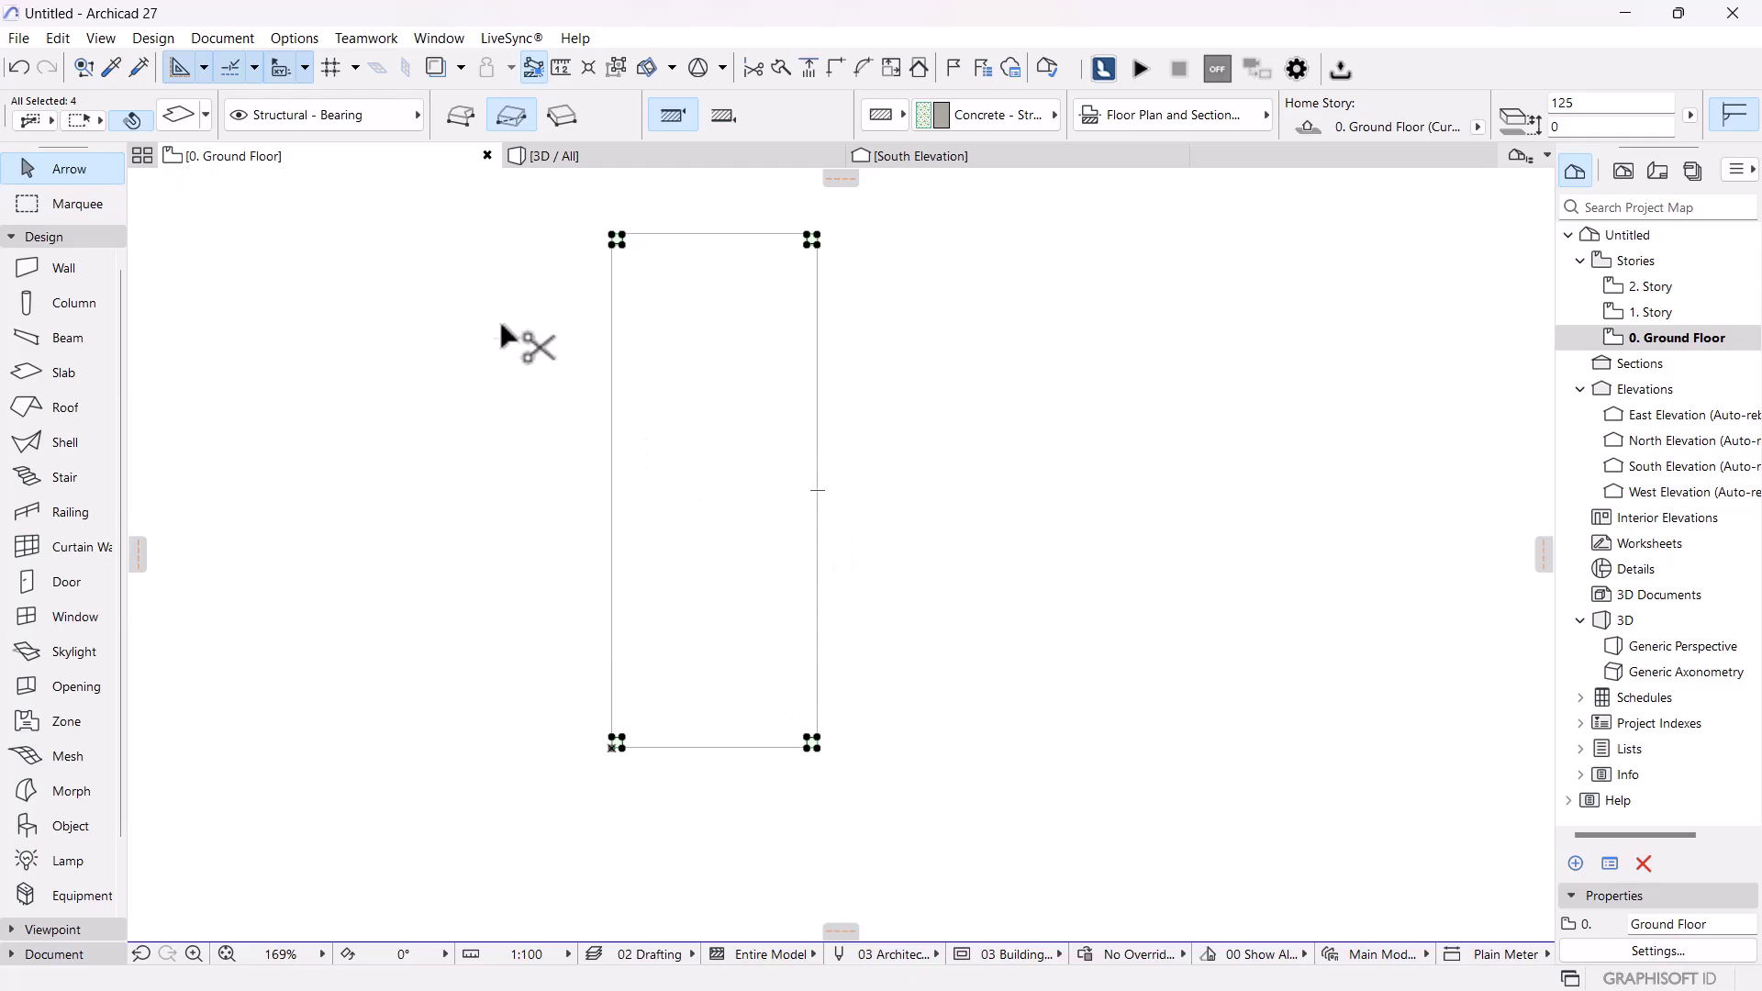
{"action": "right_click", "coordinate": [291, 153]}
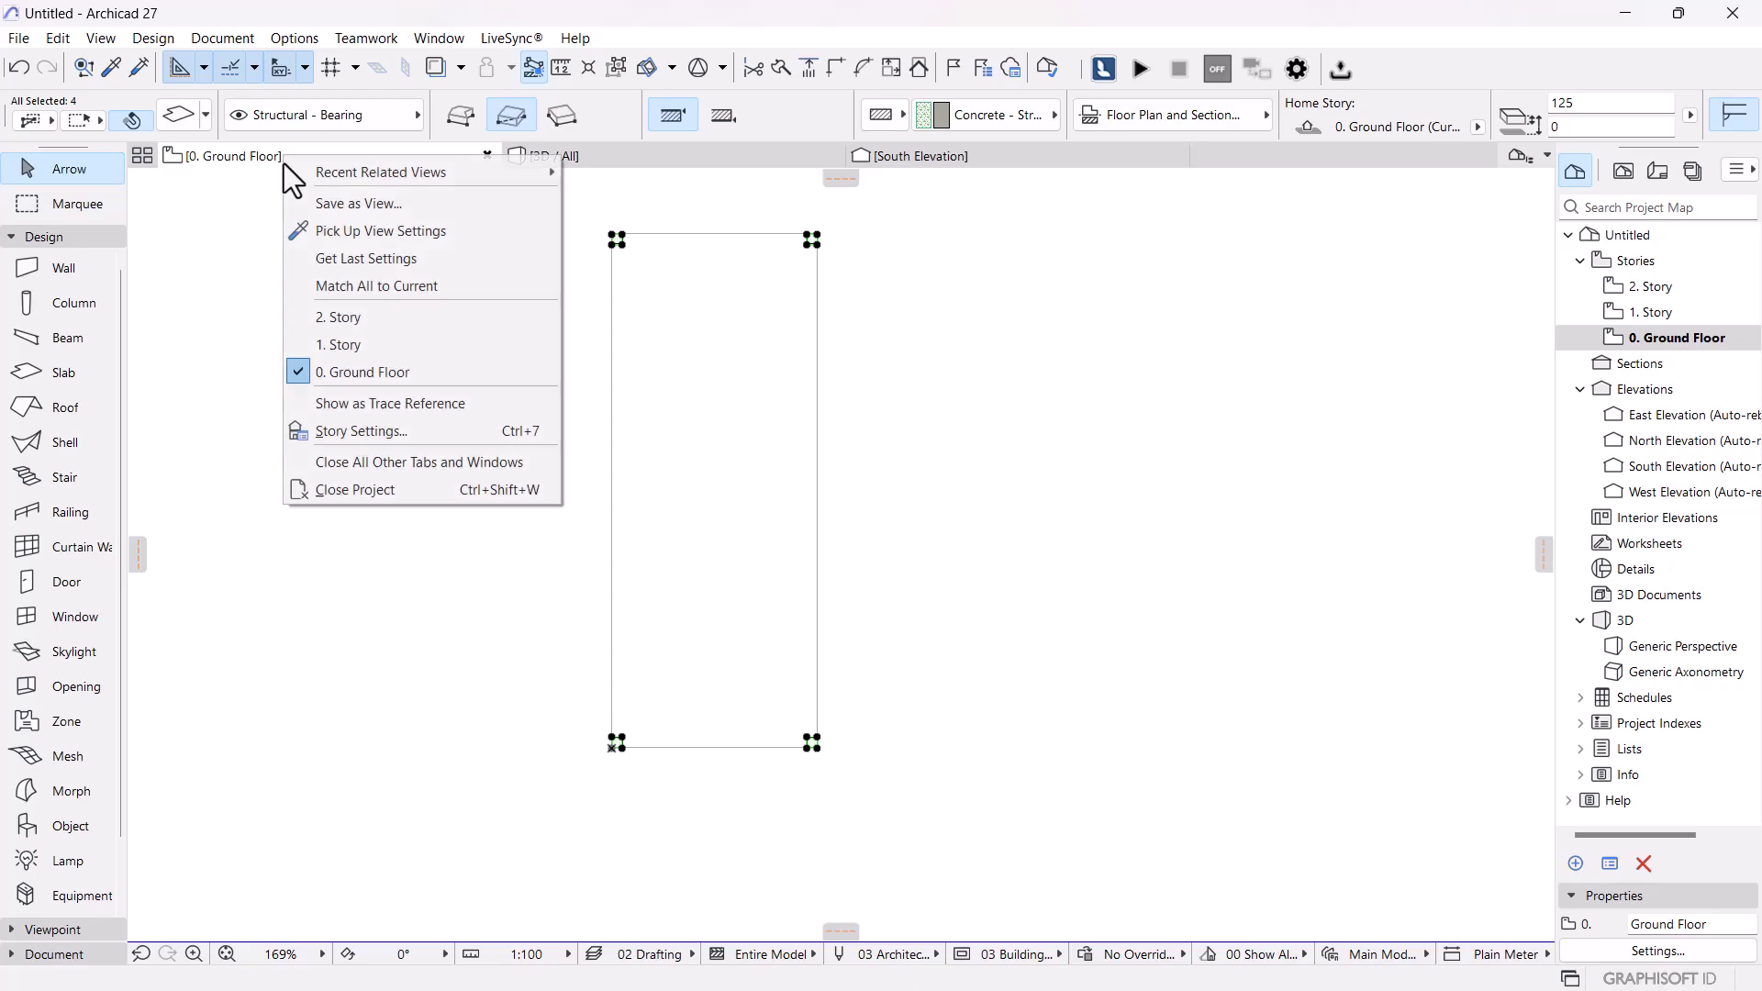
{"action": "left_click", "coordinate": [381, 345]}
{"action": "key", "text": "ctrl+v"}
{"action": "left_click", "coordinate": [446, 577]}
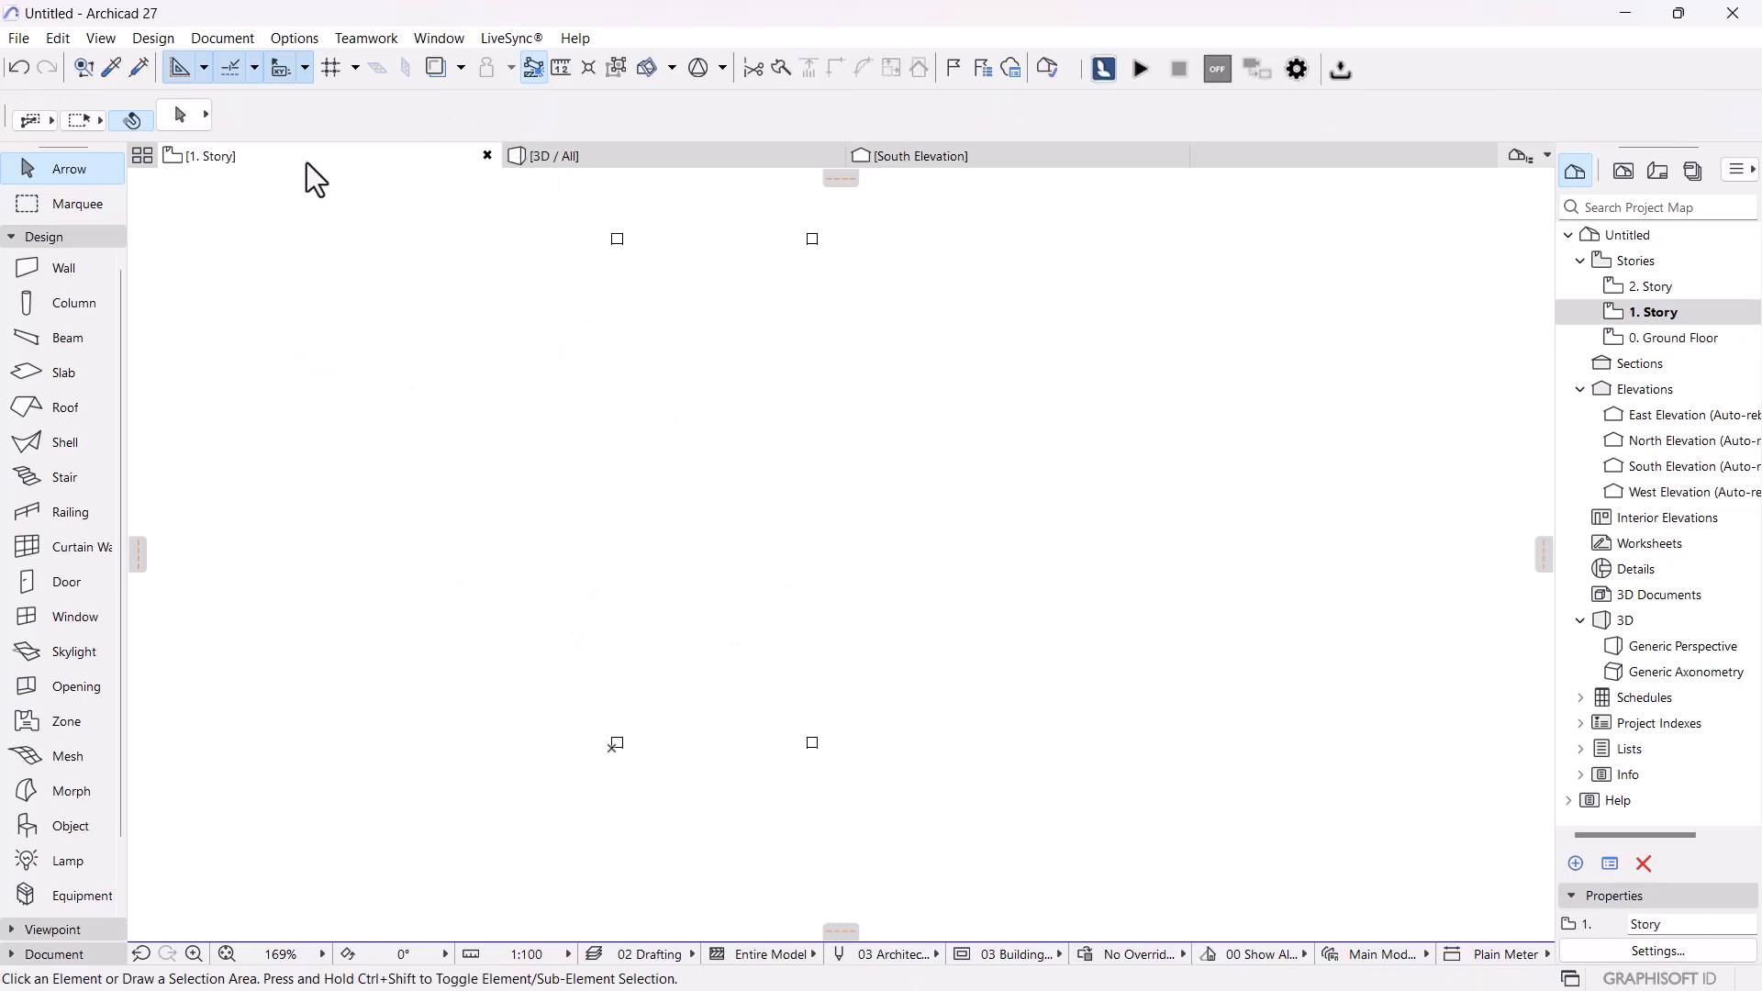
- On the 0. Ground Floor, set the default column to a 100 by 100 mm section with a top offset of 0
{"action": "right_click", "coordinate": [308, 161]}
{"action": "left_click", "coordinate": [364, 377]}
{"action": "scroll", "coordinate": [866, 827], "scroll_direction": "up", "scroll_amount": 5}
{"action": "middle_click_drag", "start_coordinate": [623, 505], "coordinate": [725, 551]}
{"action": "scroll", "coordinate": [720, 794], "scroll_direction": "down", "scroll_amount": 2}
{"action": "scroll", "coordinate": [629, 729], "scroll_direction": "up", "scroll_amount": 6}
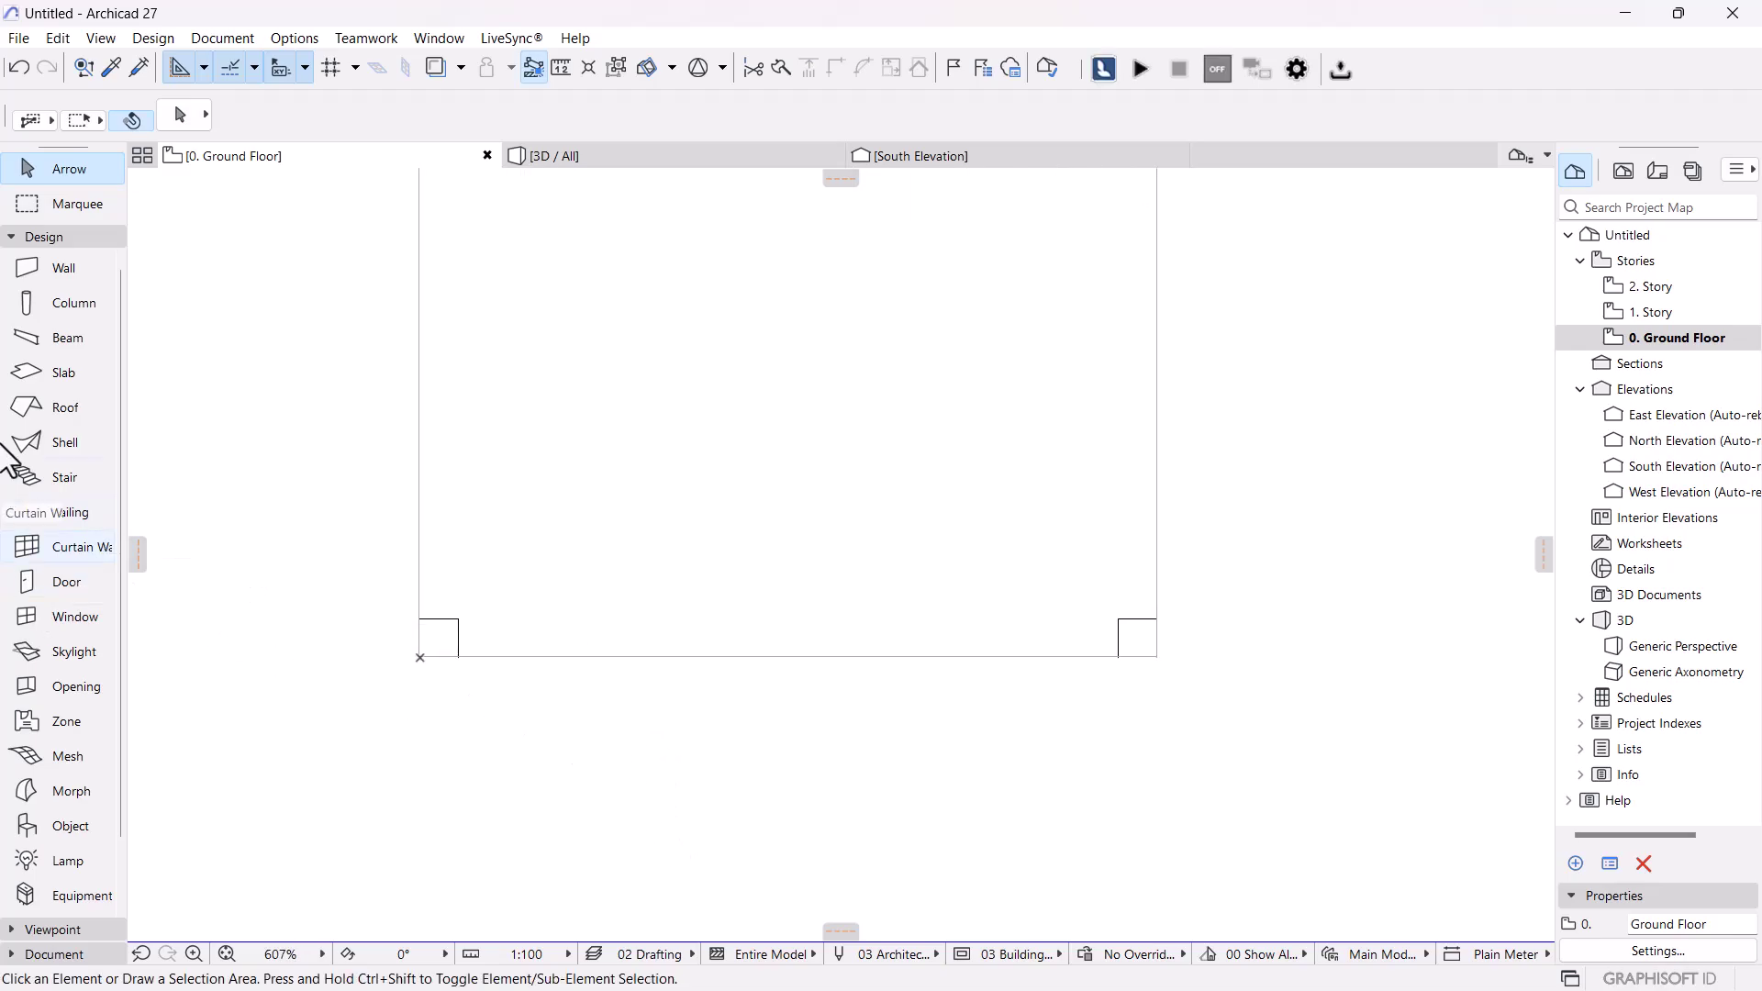
{"action": "double_click", "coordinate": [57, 308]}
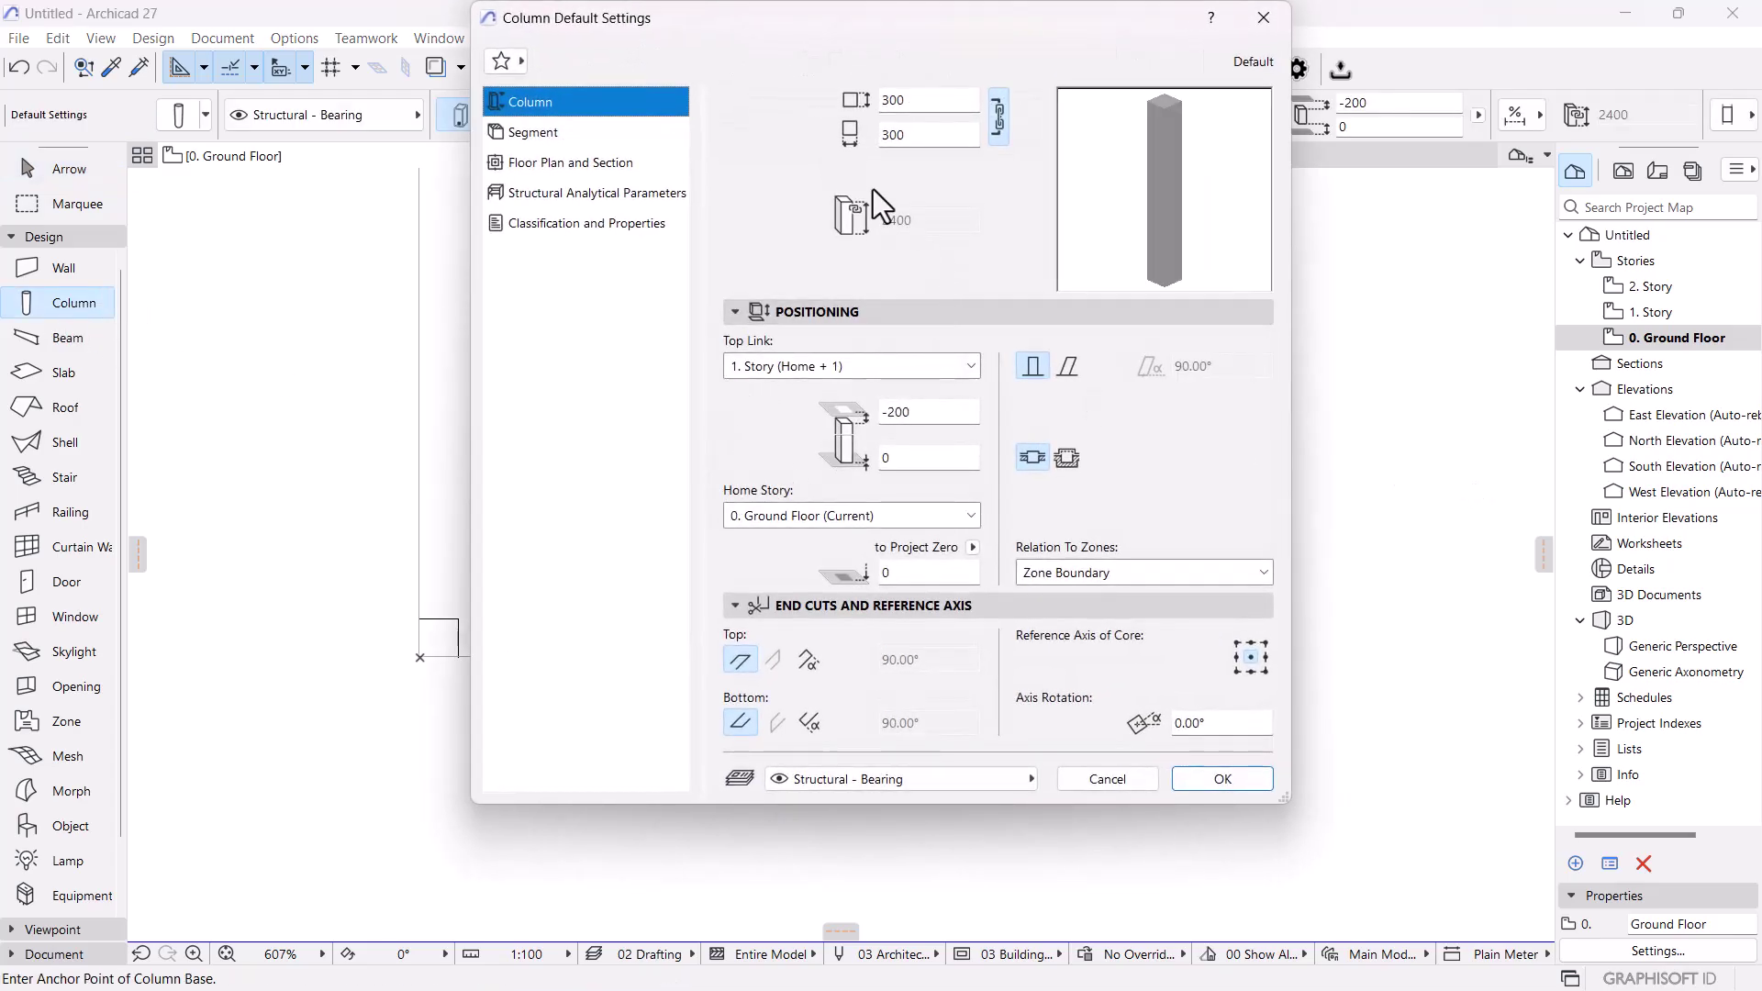
{"action": "left_click", "coordinate": [950, 101]}
{"action": "type", "text": "100"}
{"action": "left_click", "coordinate": [925, 131]}
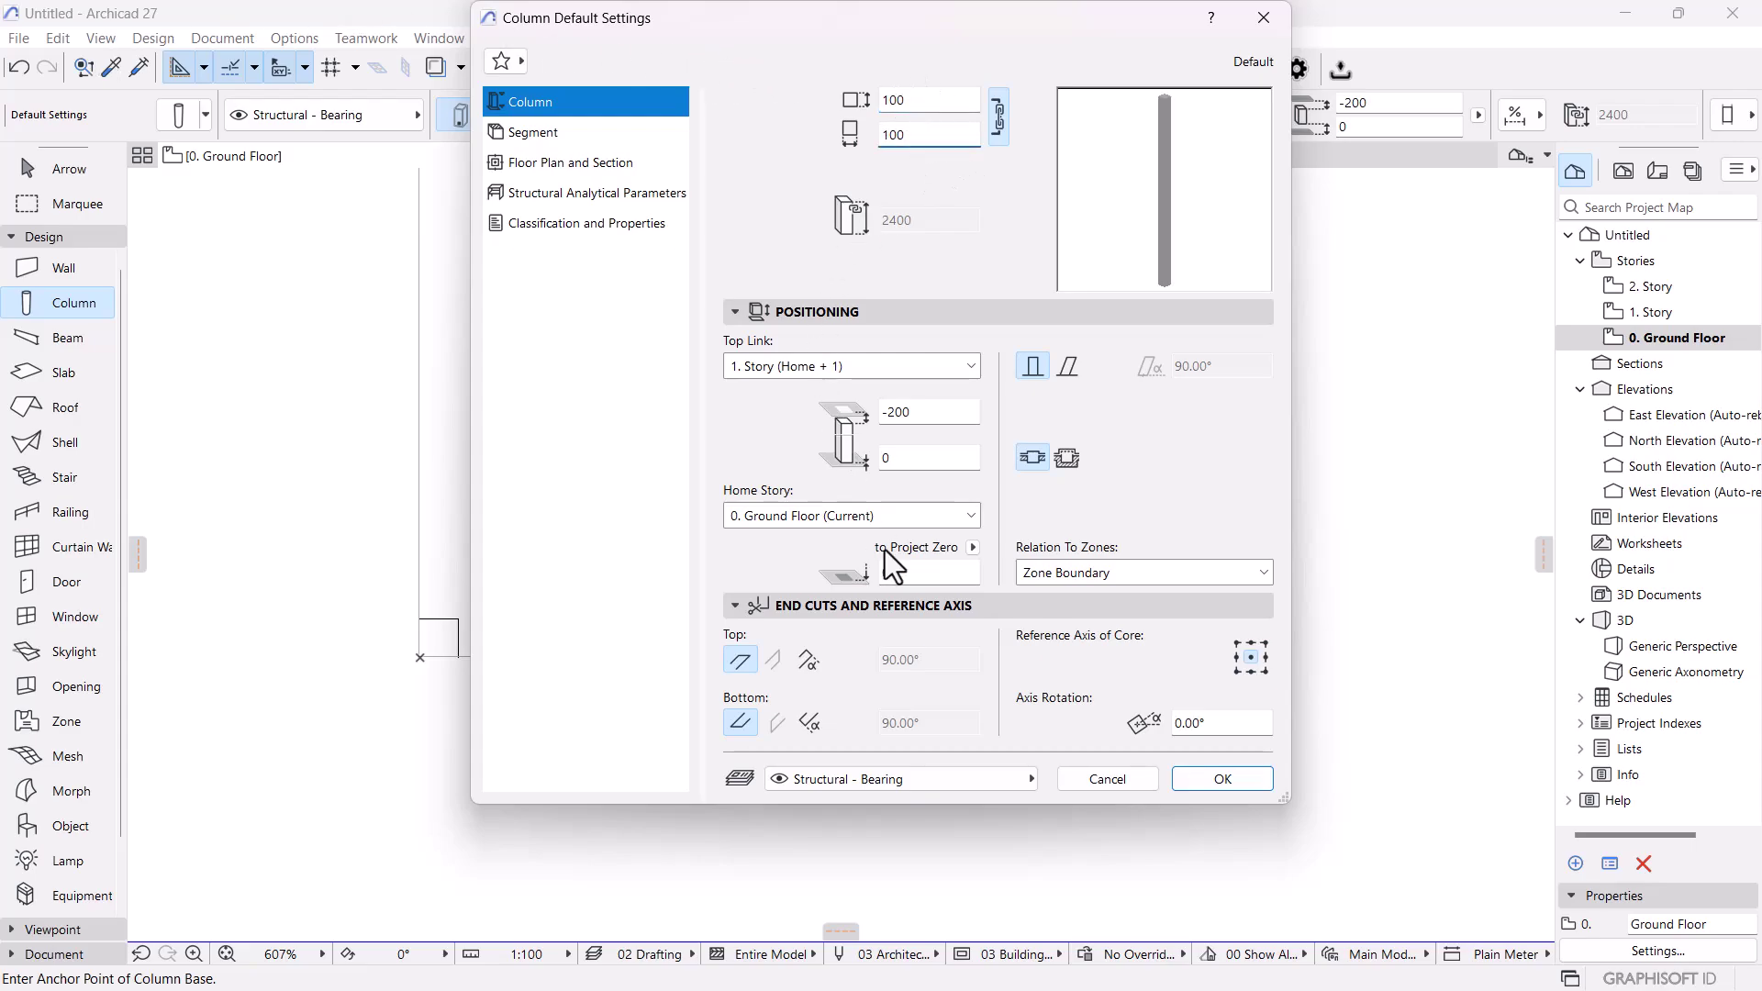
{"action": "double_click", "coordinate": [927, 412]}
{"action": "type", "text": "0"}
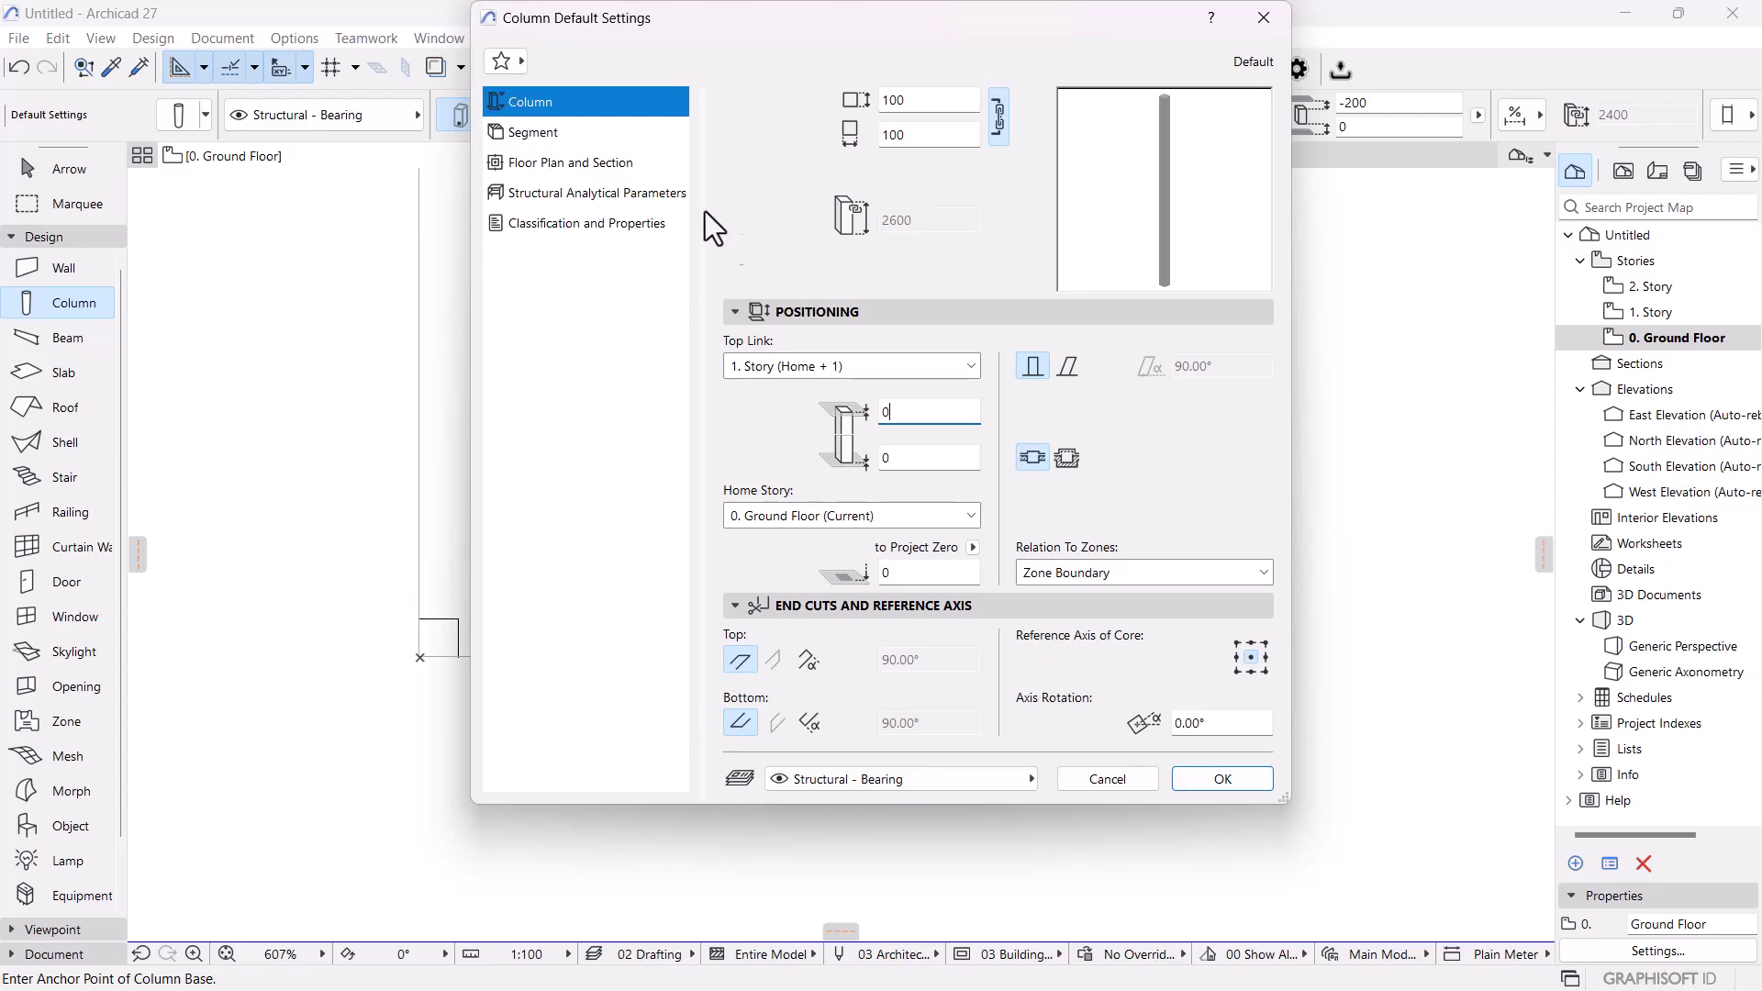
- Set the default column's floor plan symbol type to X and accept the column defaults
{"action": "left_click", "coordinate": [565, 155]}
{"action": "scroll", "coordinate": [1193, 690], "scroll_direction": "down", "scroll_amount": 4}
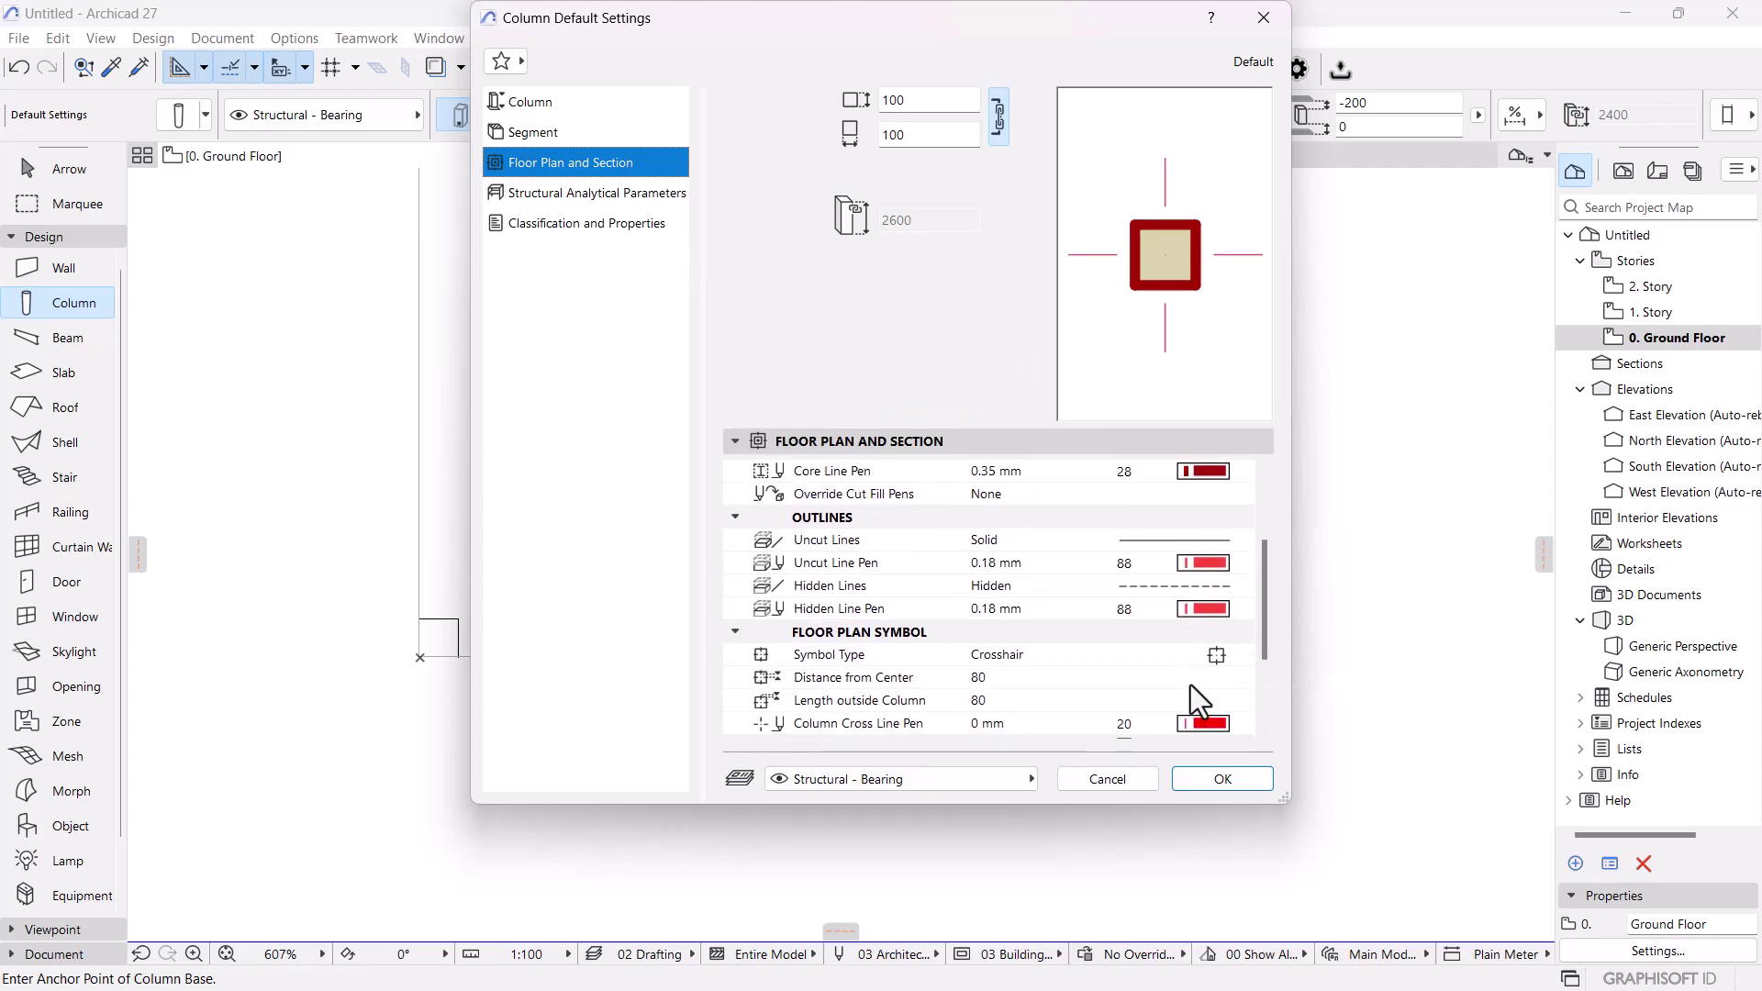
{"action": "left_click", "coordinate": [1219, 655]}
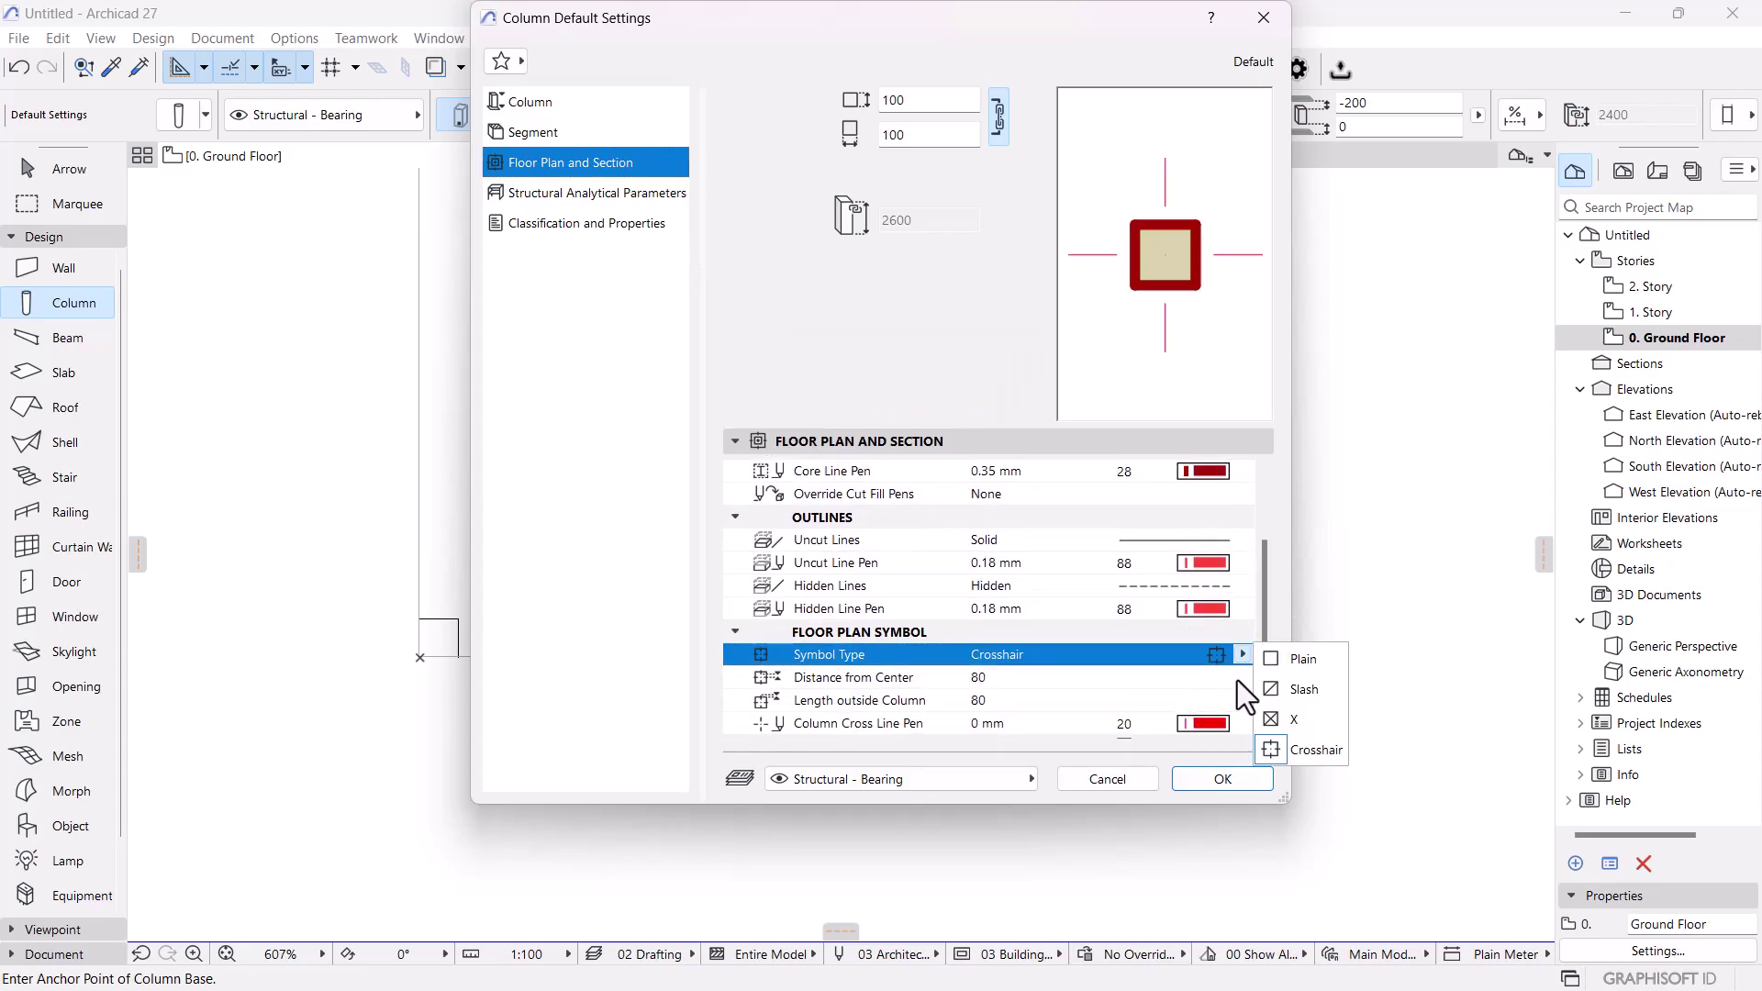
{"action": "left_click", "coordinate": [1292, 724]}
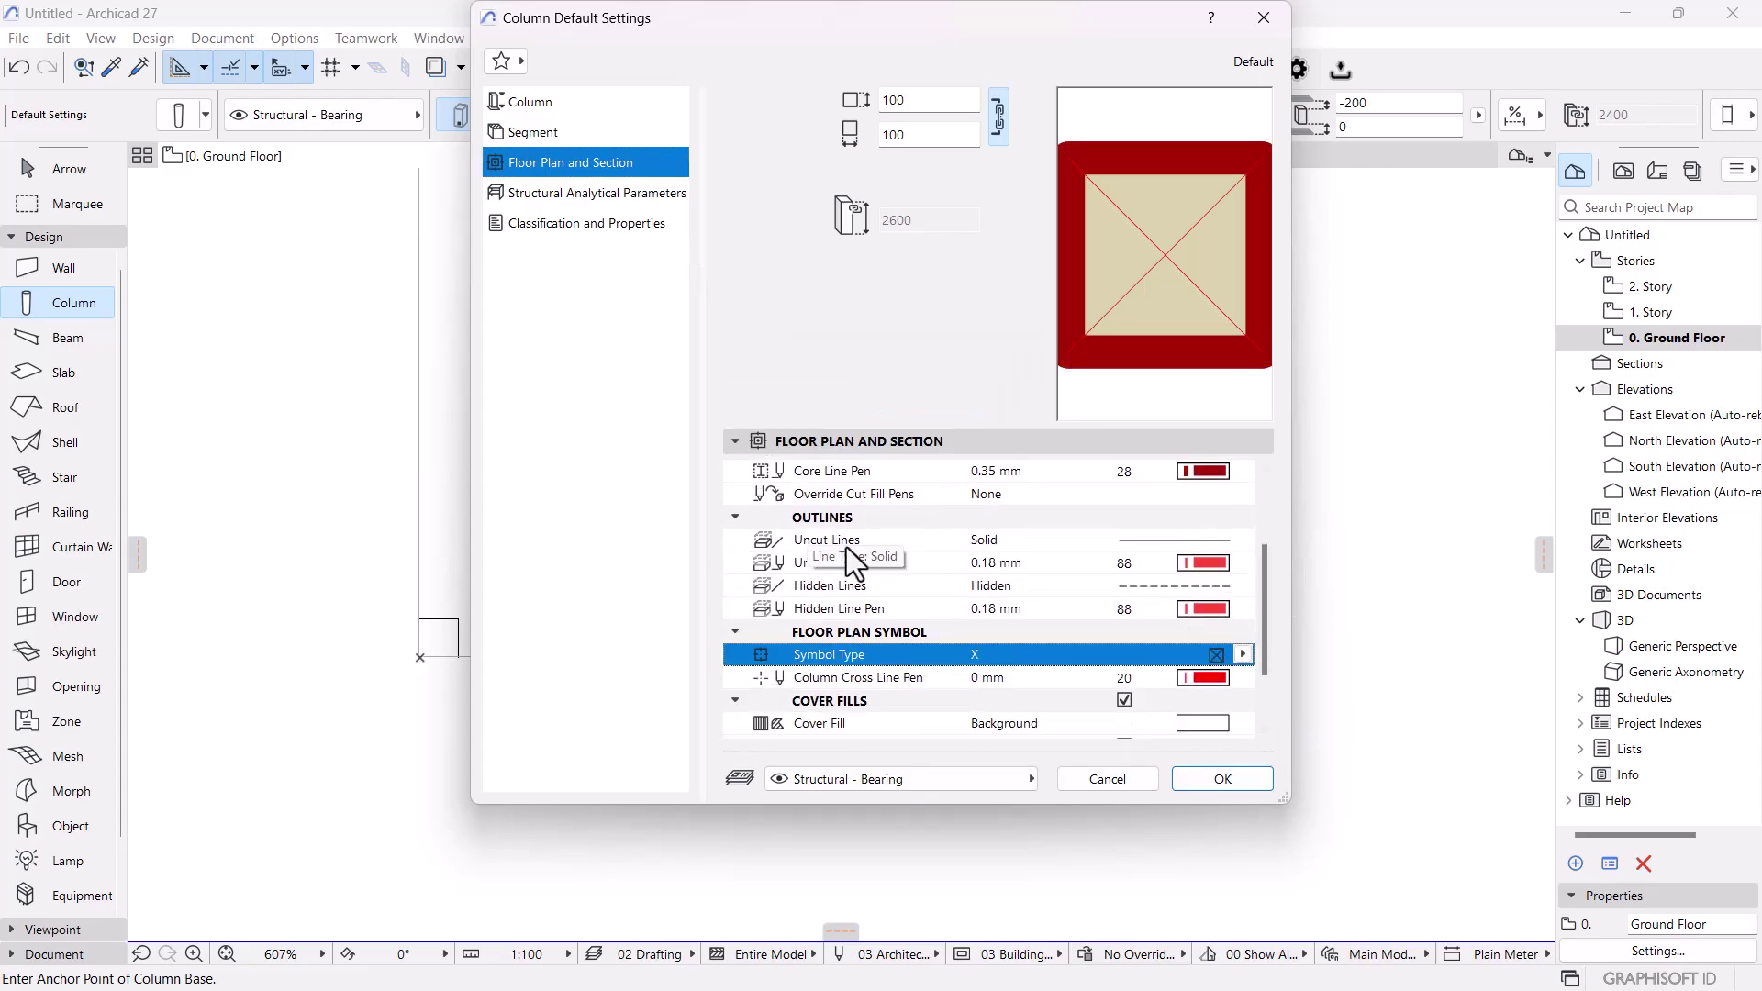
{"action": "left_click", "coordinate": [1208, 778]}
- Place a column at the lower-left corner slab and move its upper-right corner onto the slab's upper-right corner
{"action": "scroll", "coordinate": [432, 639], "scroll_direction": "up", "scroll_amount": 5}
{"action": "left_click", "coordinate": [435, 622]}
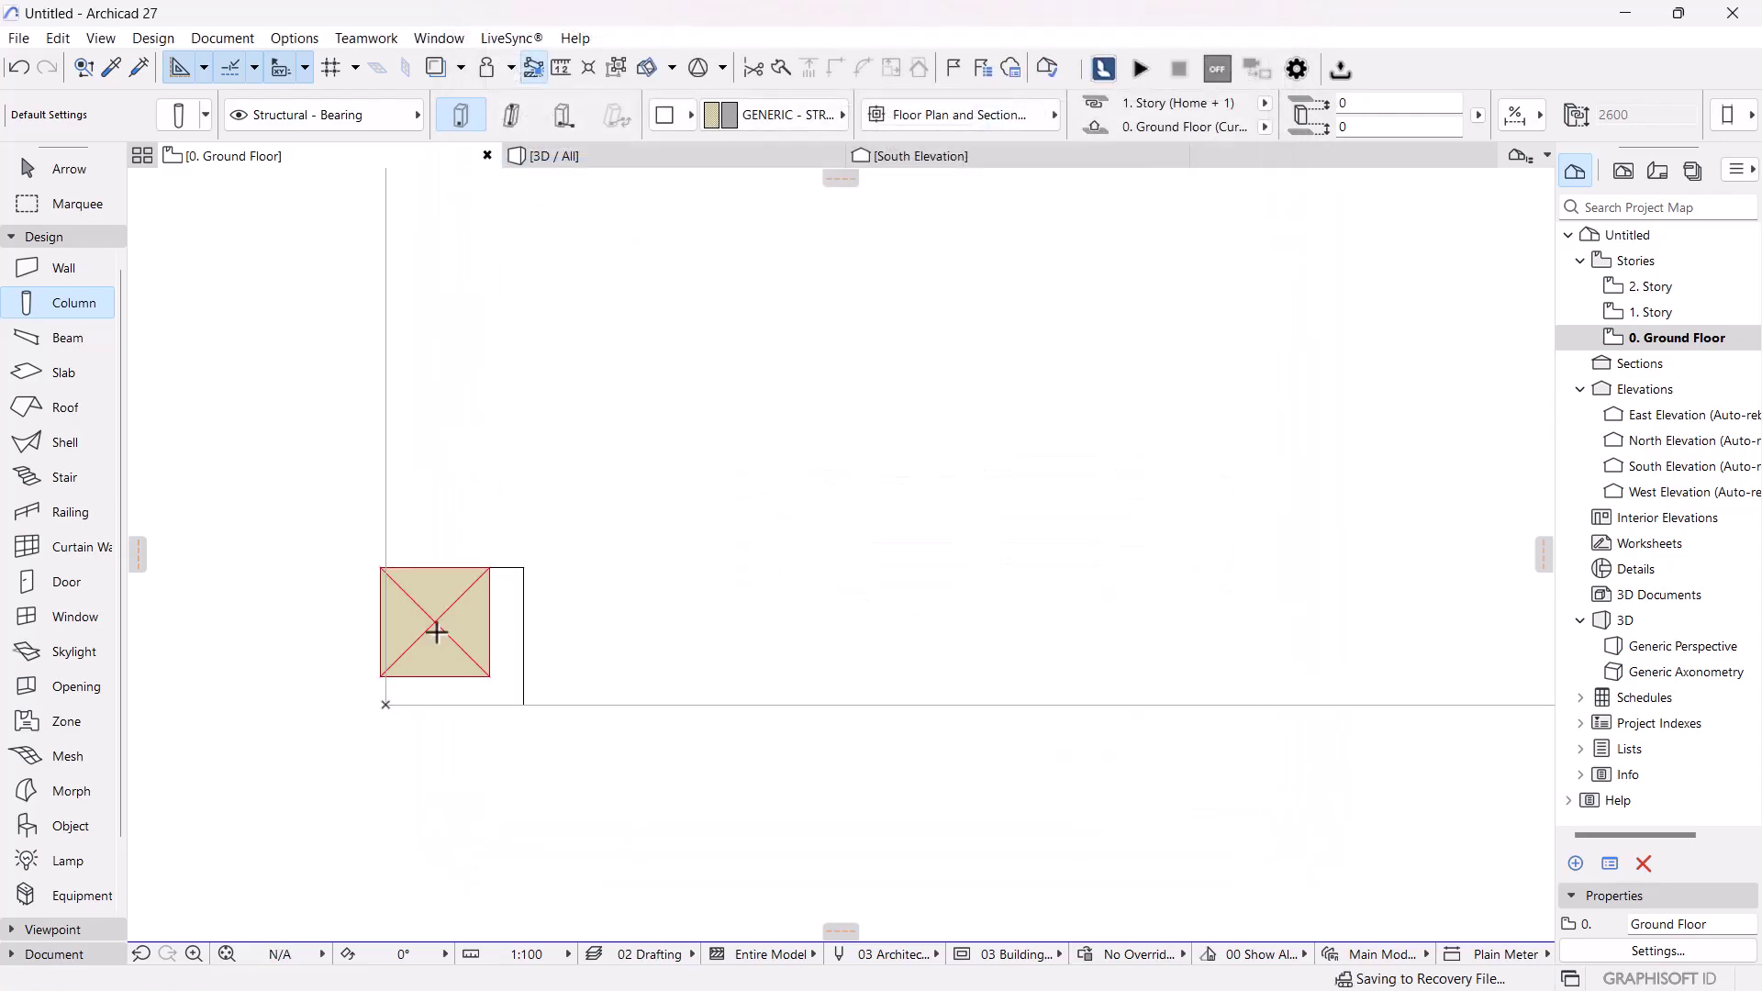
{"action": "key", "text": "Escape"}
{"action": "right_click", "coordinate": [440, 623]}
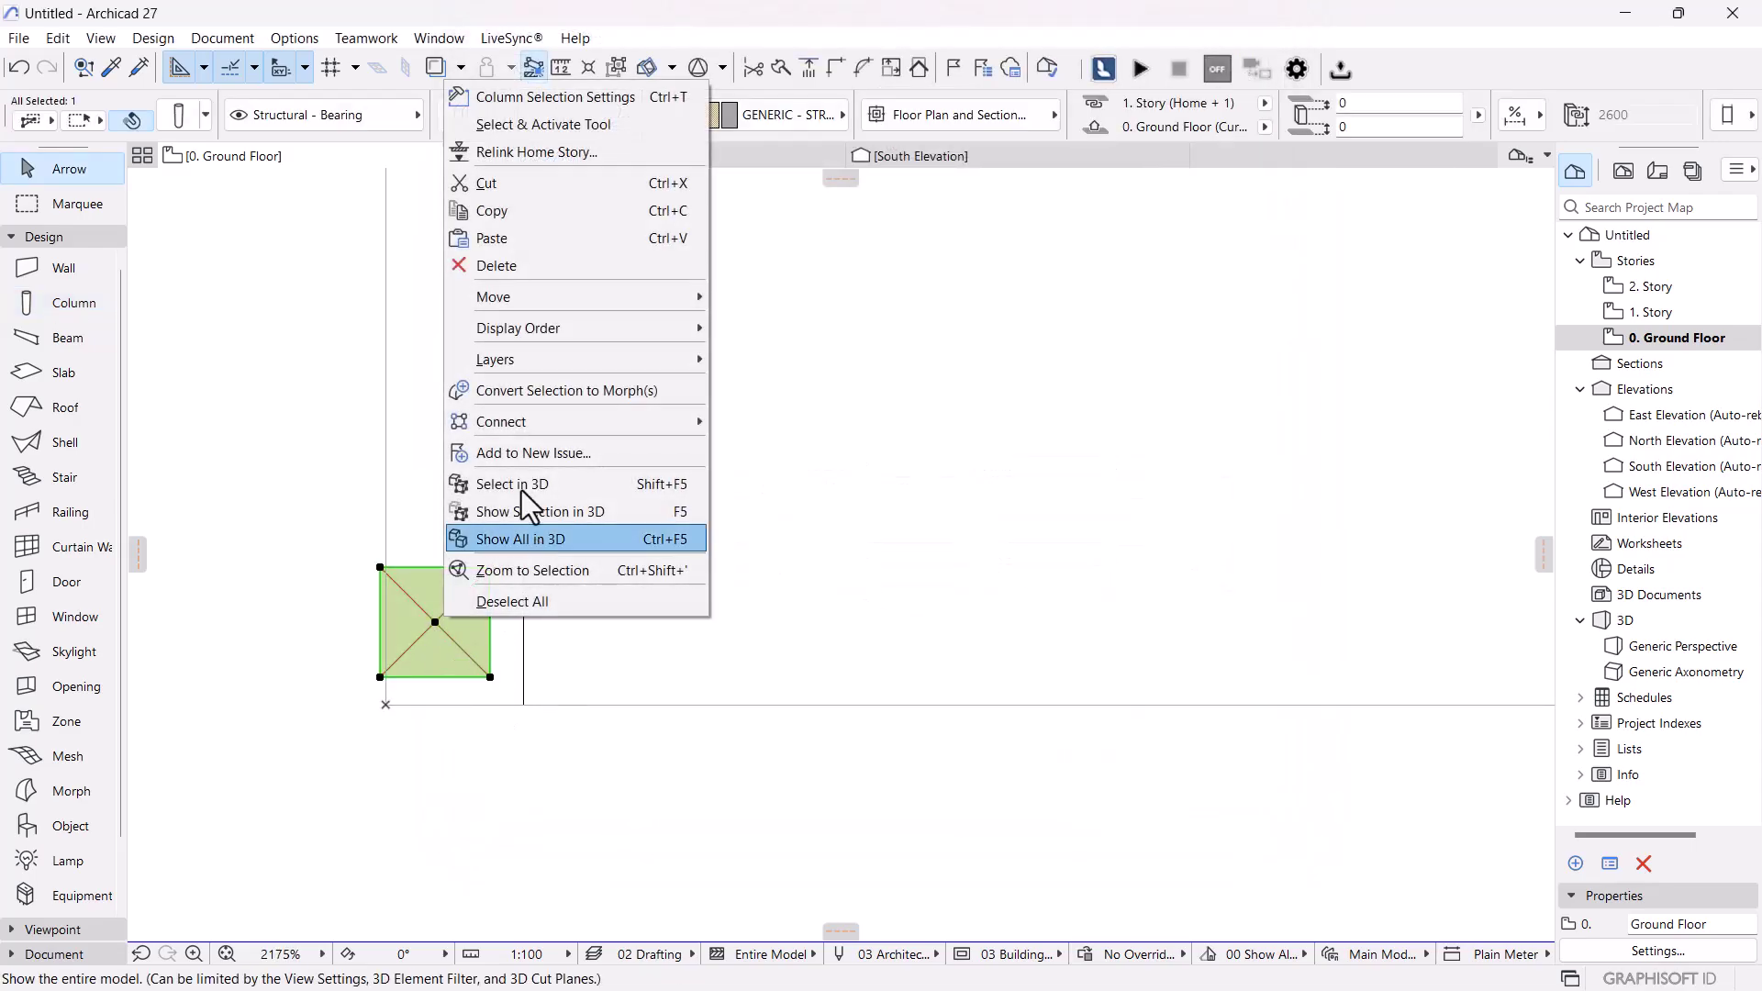
{"action": "mouse_move", "coordinate": [512, 296]}
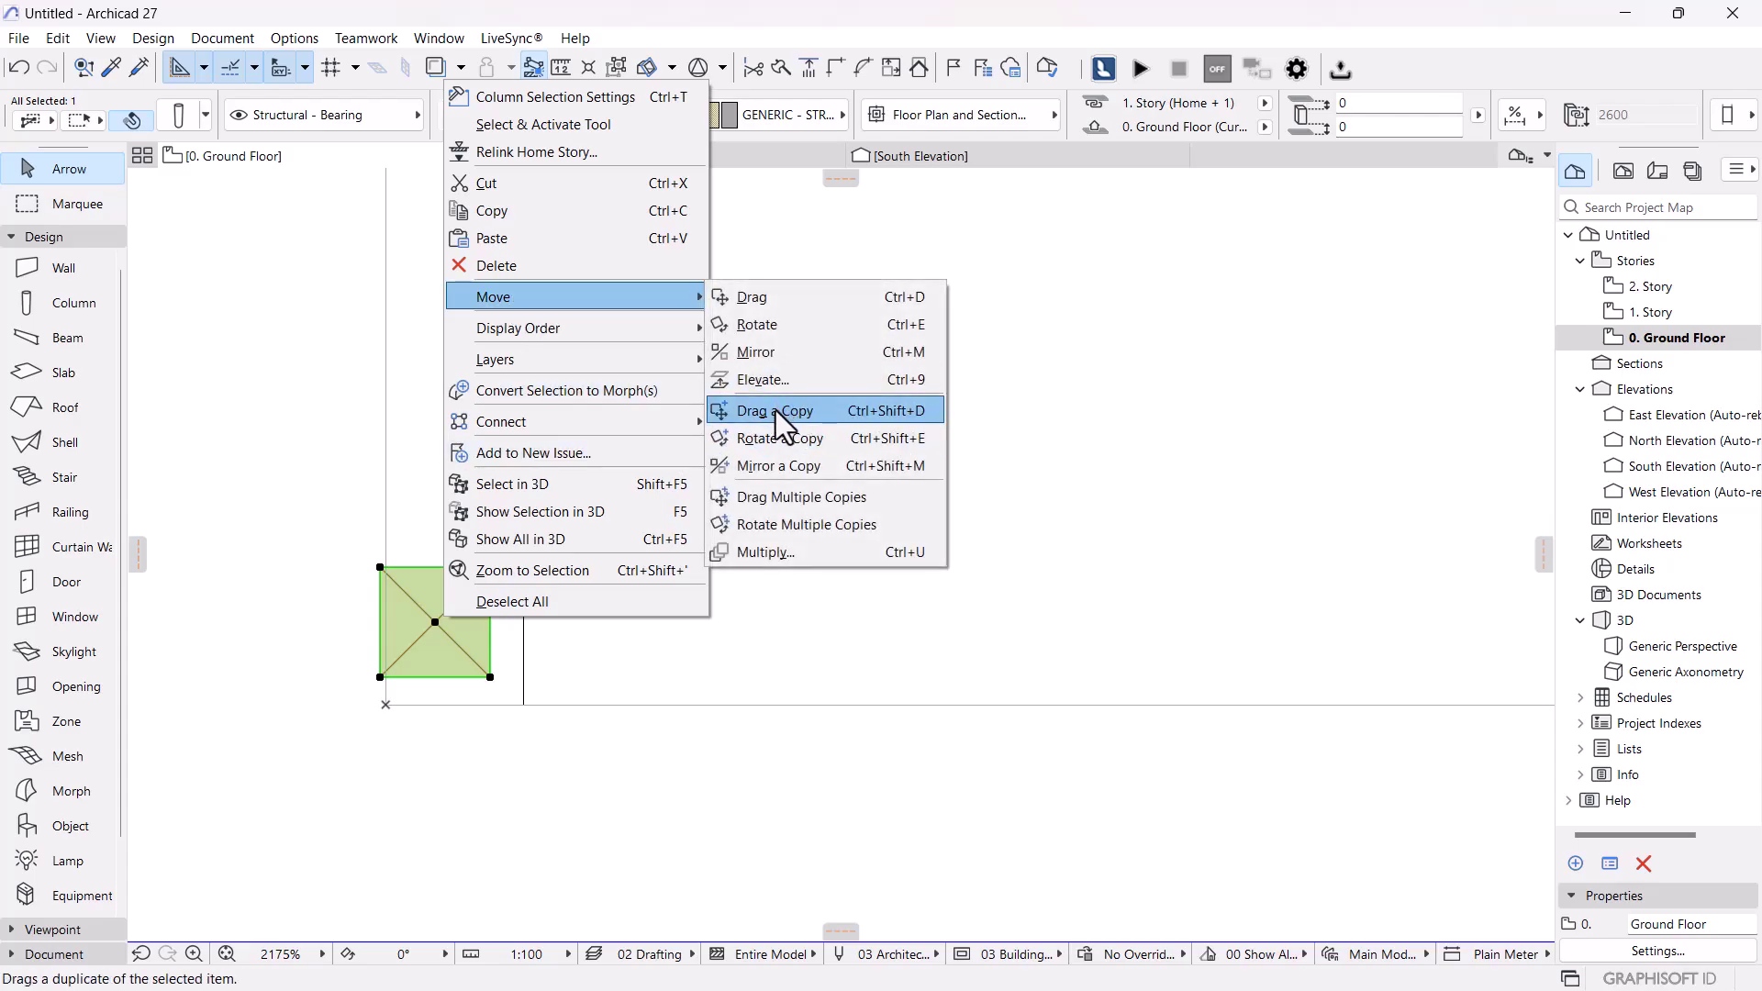
{"action": "left_click", "coordinate": [763, 296]}
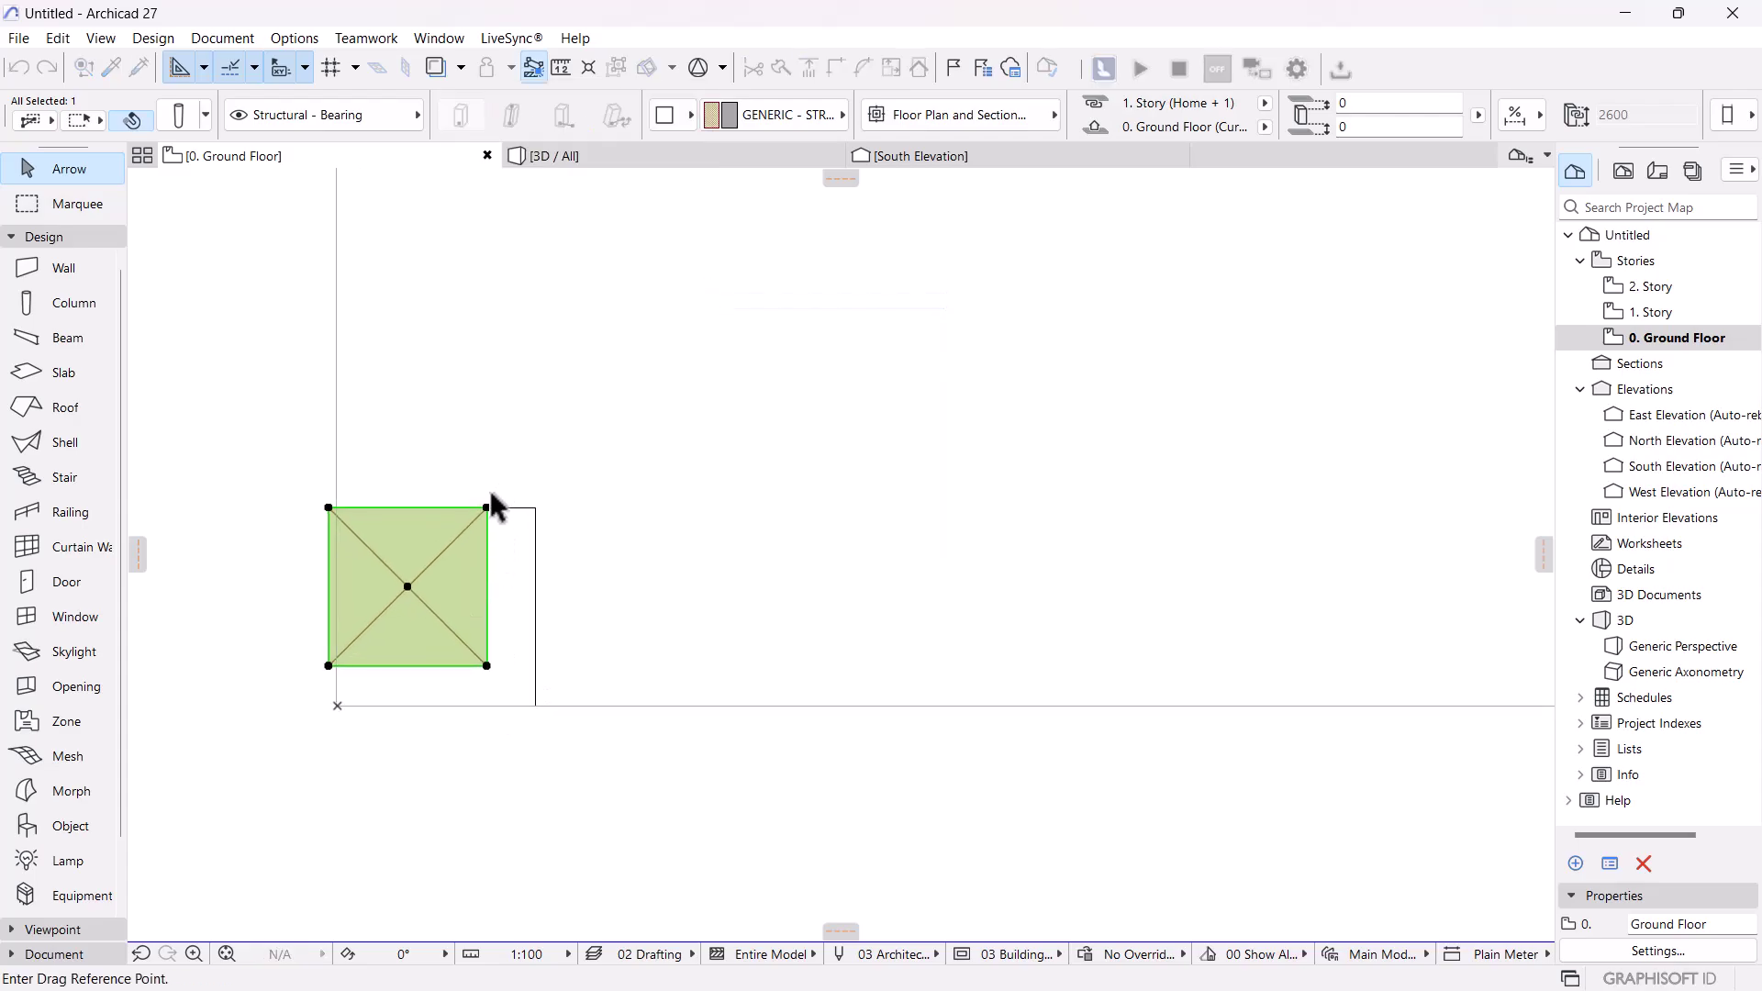
{"action": "left_click", "coordinate": [488, 506]}
{"action": "left_click", "coordinate": [536, 508]}
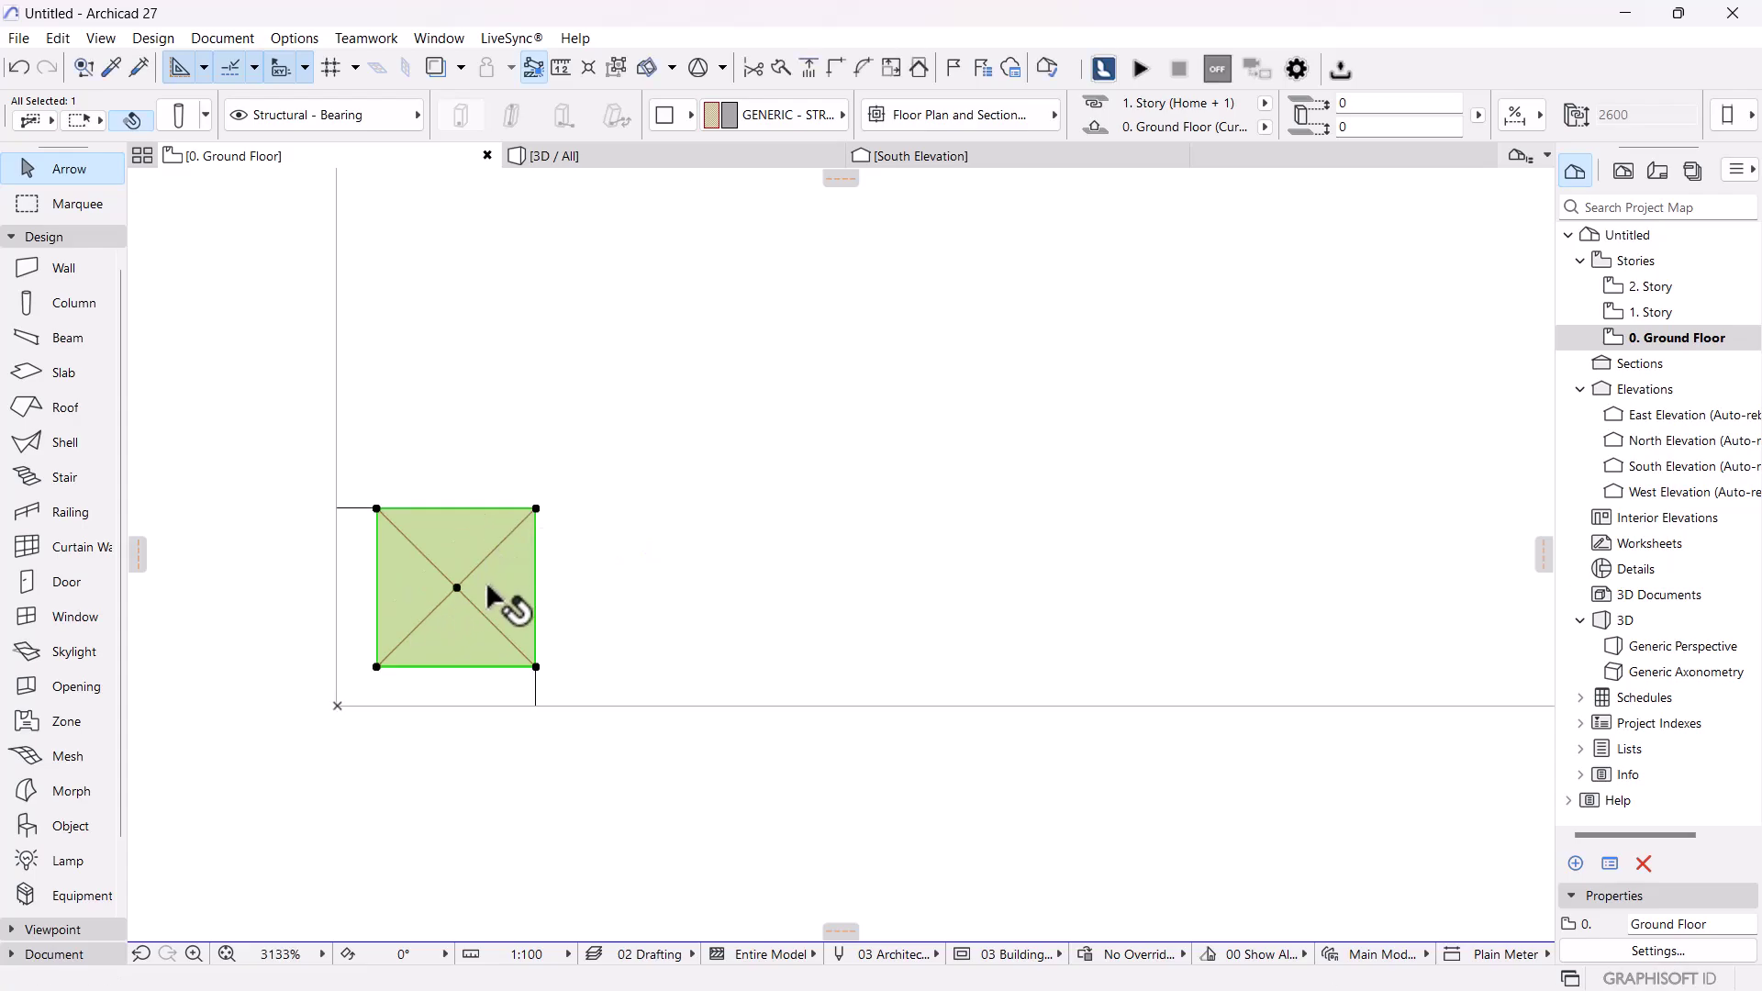
- Copy the column by its upper-left corner to the upper-left corner of the small slab at the outline's lower-right corner
{"action": "right_click", "coordinate": [451, 589]}
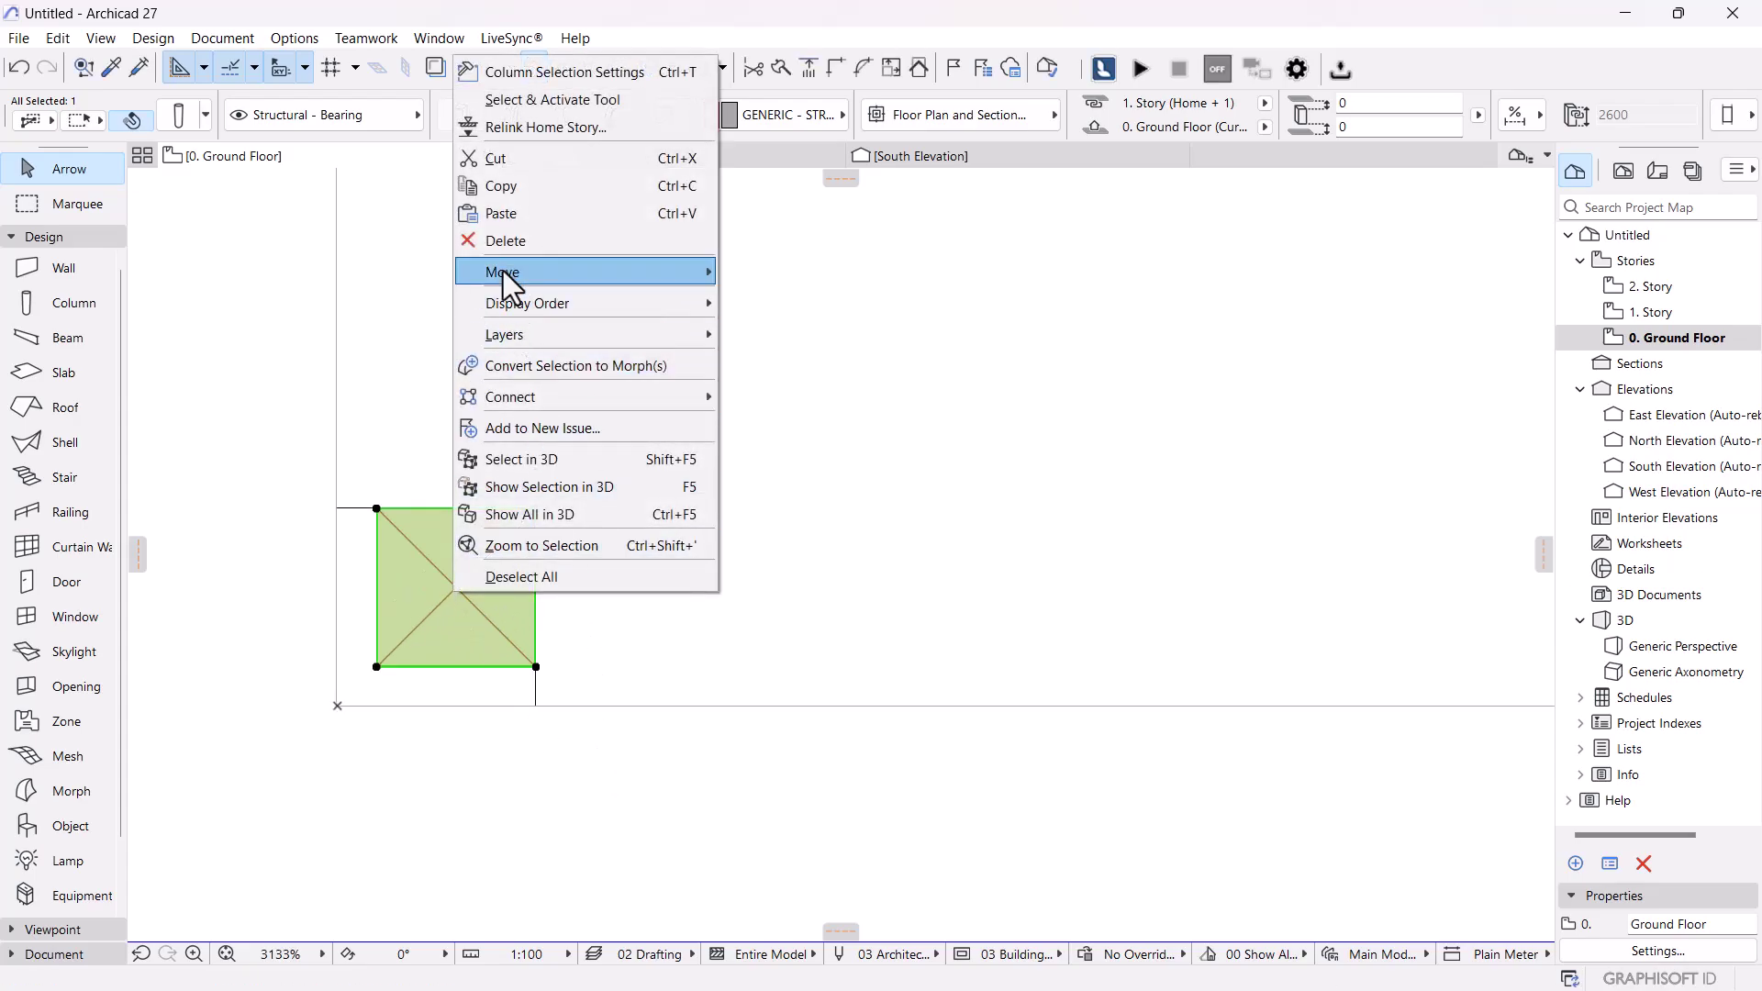
{"action": "mouse_move", "coordinate": [504, 271]}
{"action": "left_click", "coordinate": [785, 386]}
{"action": "left_click", "coordinate": [375, 509]}
{"action": "scroll", "coordinate": [817, 530], "scroll_direction": "down", "scroll_amount": 5}
{"action": "middle_click_drag", "start_coordinate": [878, 557], "coordinate": [70, 468]}
{"action": "scroll", "coordinate": [578, 430], "scroll_direction": "up", "scroll_amount": 2}
{"action": "scroll", "coordinate": [836, 546], "scroll_direction": "up", "scroll_amount": 2}
{"action": "left_click", "coordinate": [831, 393]}
- Copy both lower columns to the upper corner slabs, aligning the right column's lower-left corner with its slab's lower-left corner, and clear the selection
{"action": "scroll", "coordinate": [878, 480], "scroll_direction": "down", "scroll_amount": 4}
{"action": "scroll", "coordinate": [409, 413], "scroll_direction": "up", "scroll_amount": 3}
{"action": "left_click", "coordinate": [570, 422], "text": "shift"}
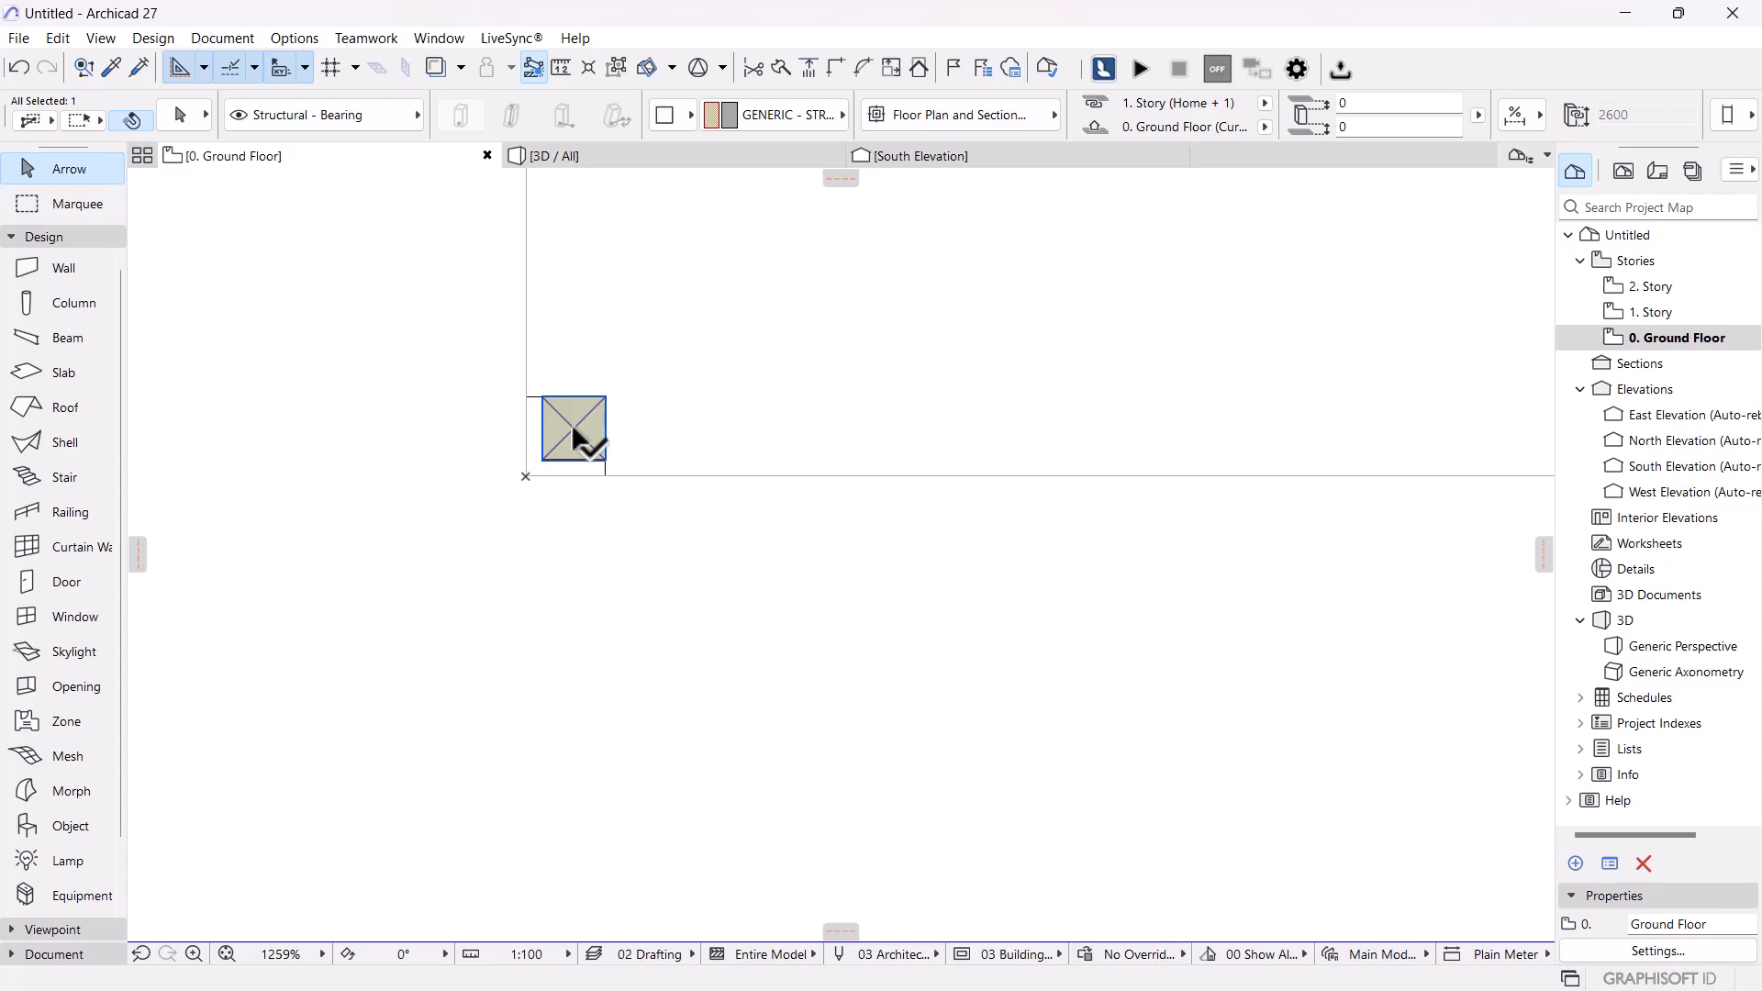
{"action": "right_click", "coordinate": [646, 620]}
{"action": "mouse_move", "coordinate": [718, 299]}
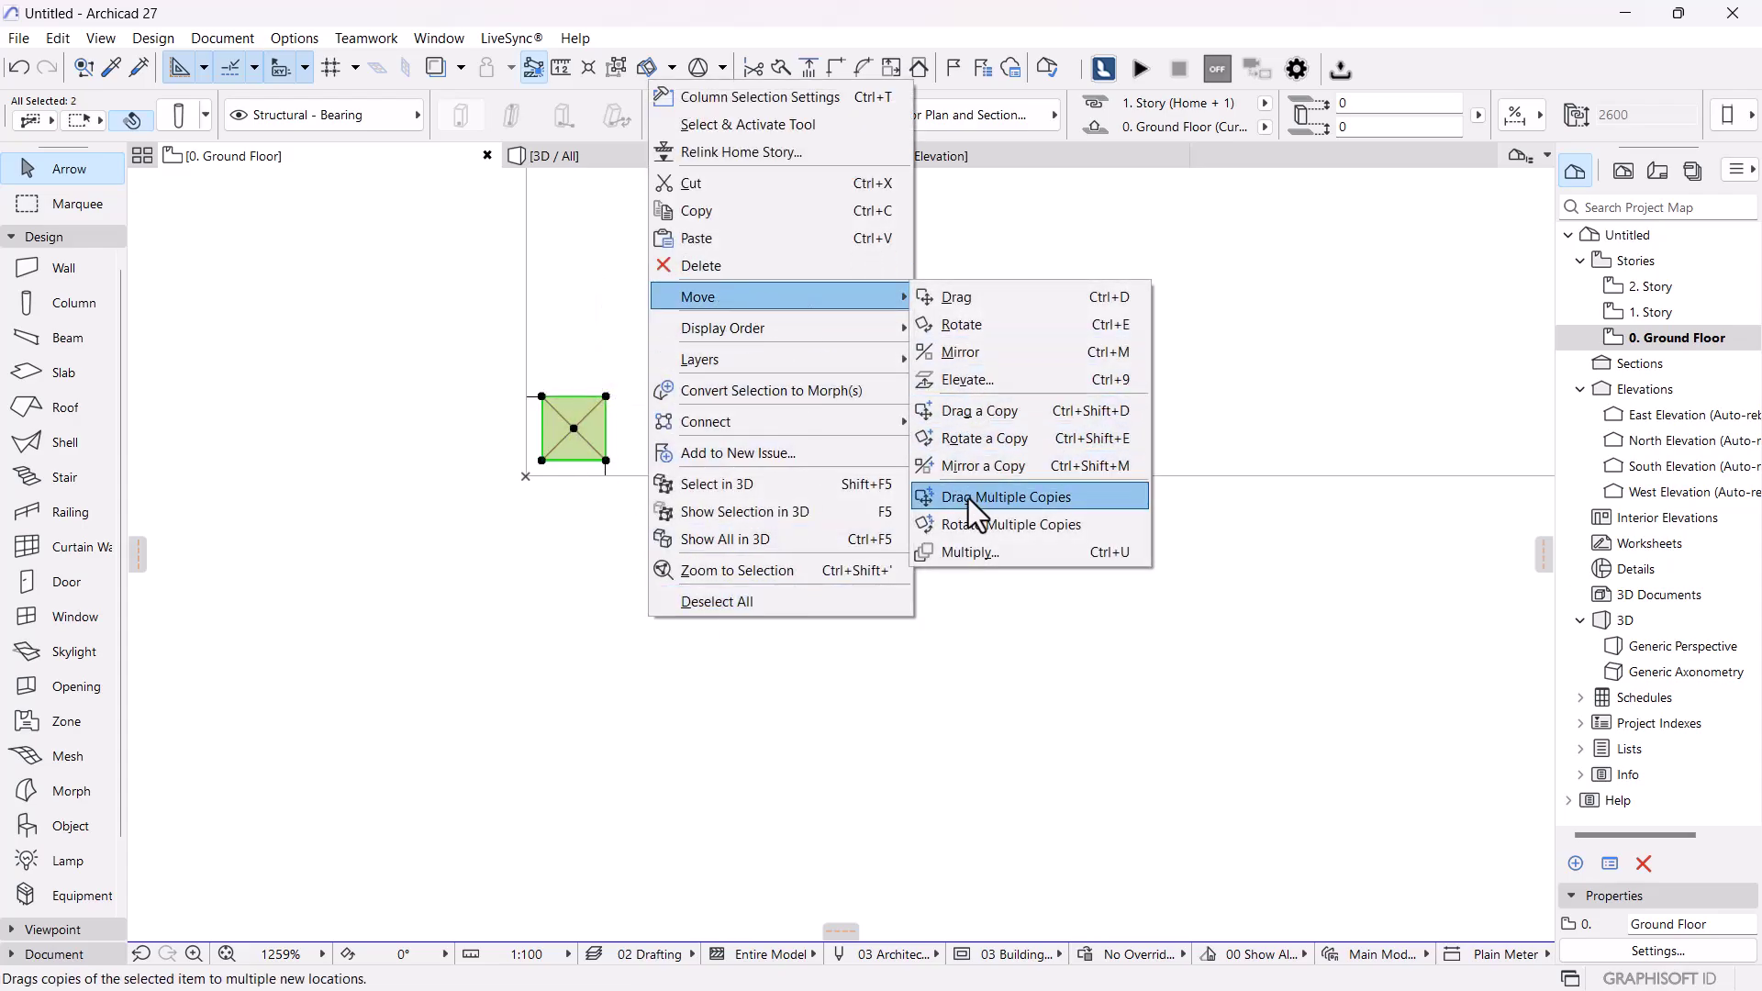
{"action": "left_click", "coordinate": [994, 416]}
{"action": "middle_click_drag", "start_coordinate": [1283, 509], "coordinate": [863, 562]}
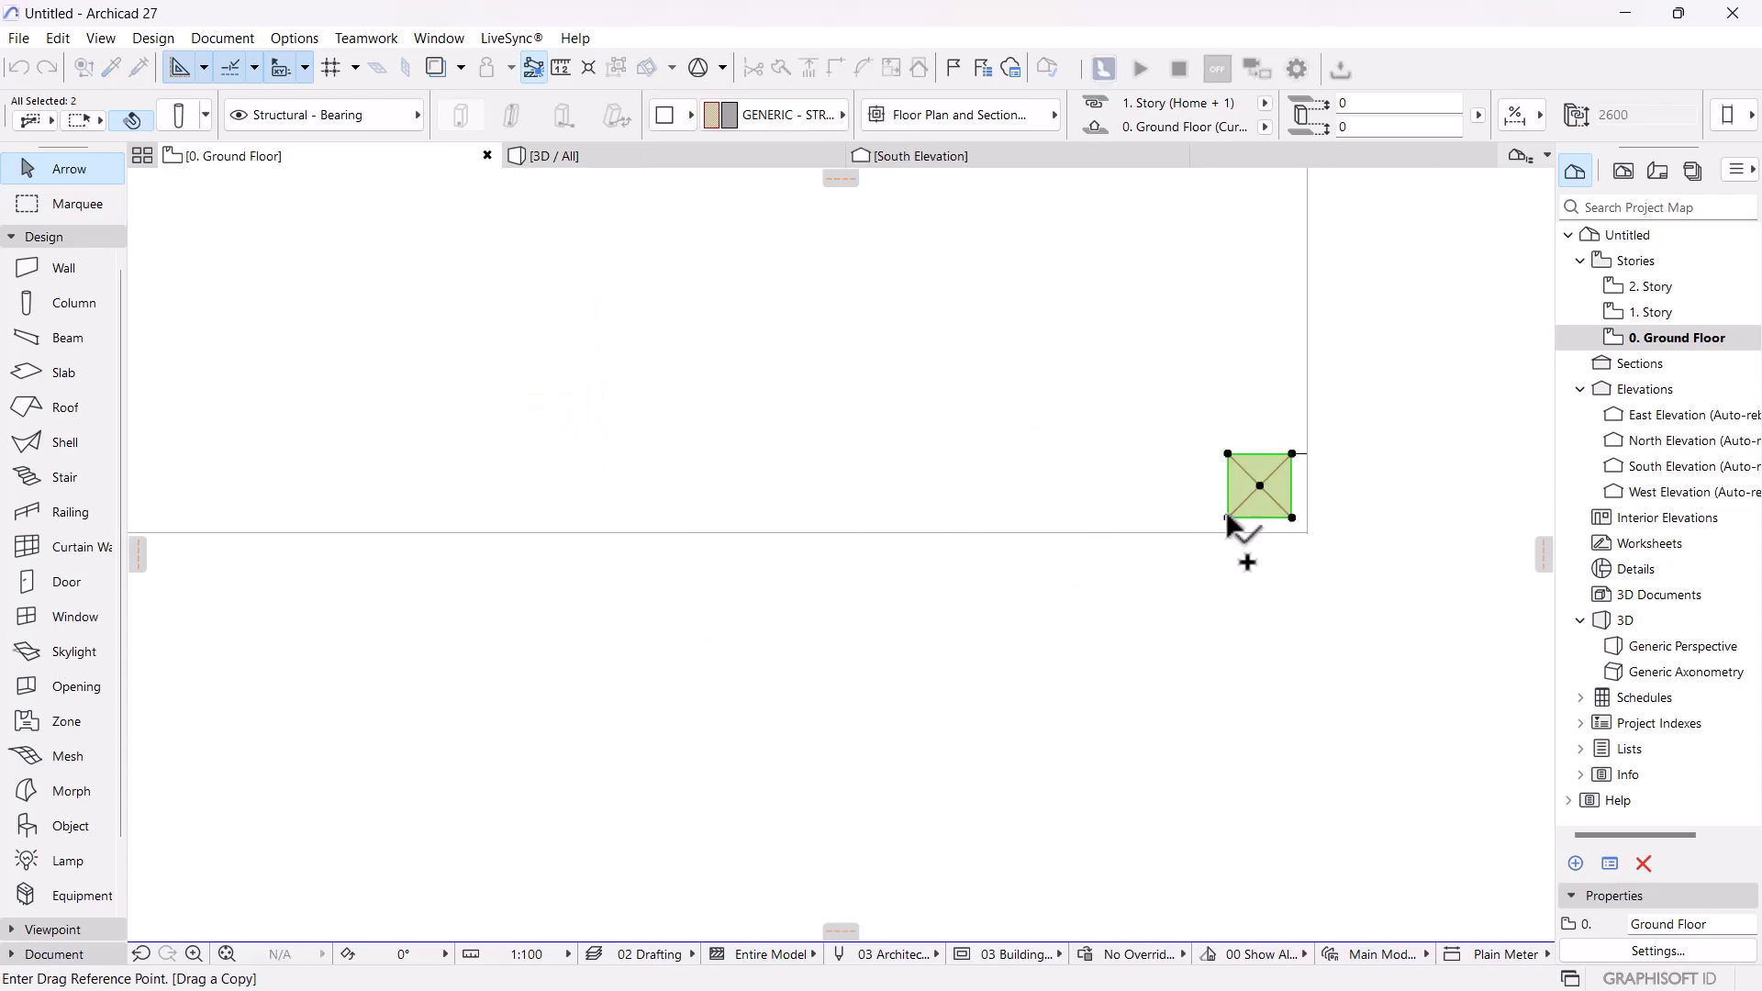
{"action": "left_click", "coordinate": [1228, 517]}
{"action": "scroll", "coordinate": [1202, 372], "scroll_direction": "down", "scroll_amount": 3}
{"action": "middle_click_drag", "start_coordinate": [1202, 359], "coordinate": [1141, 681]}
{"action": "scroll", "coordinate": [1140, 386], "scroll_direction": "down", "scroll_amount": 3}
{"action": "middle_click_drag", "start_coordinate": [1159, 413], "coordinate": [1082, 913]}
{"action": "middle_click_drag", "start_coordinate": [1038, 349], "coordinate": [1039, 909]}
{"action": "scroll", "coordinate": [1037, 617], "scroll_direction": "up", "scroll_amount": 6}
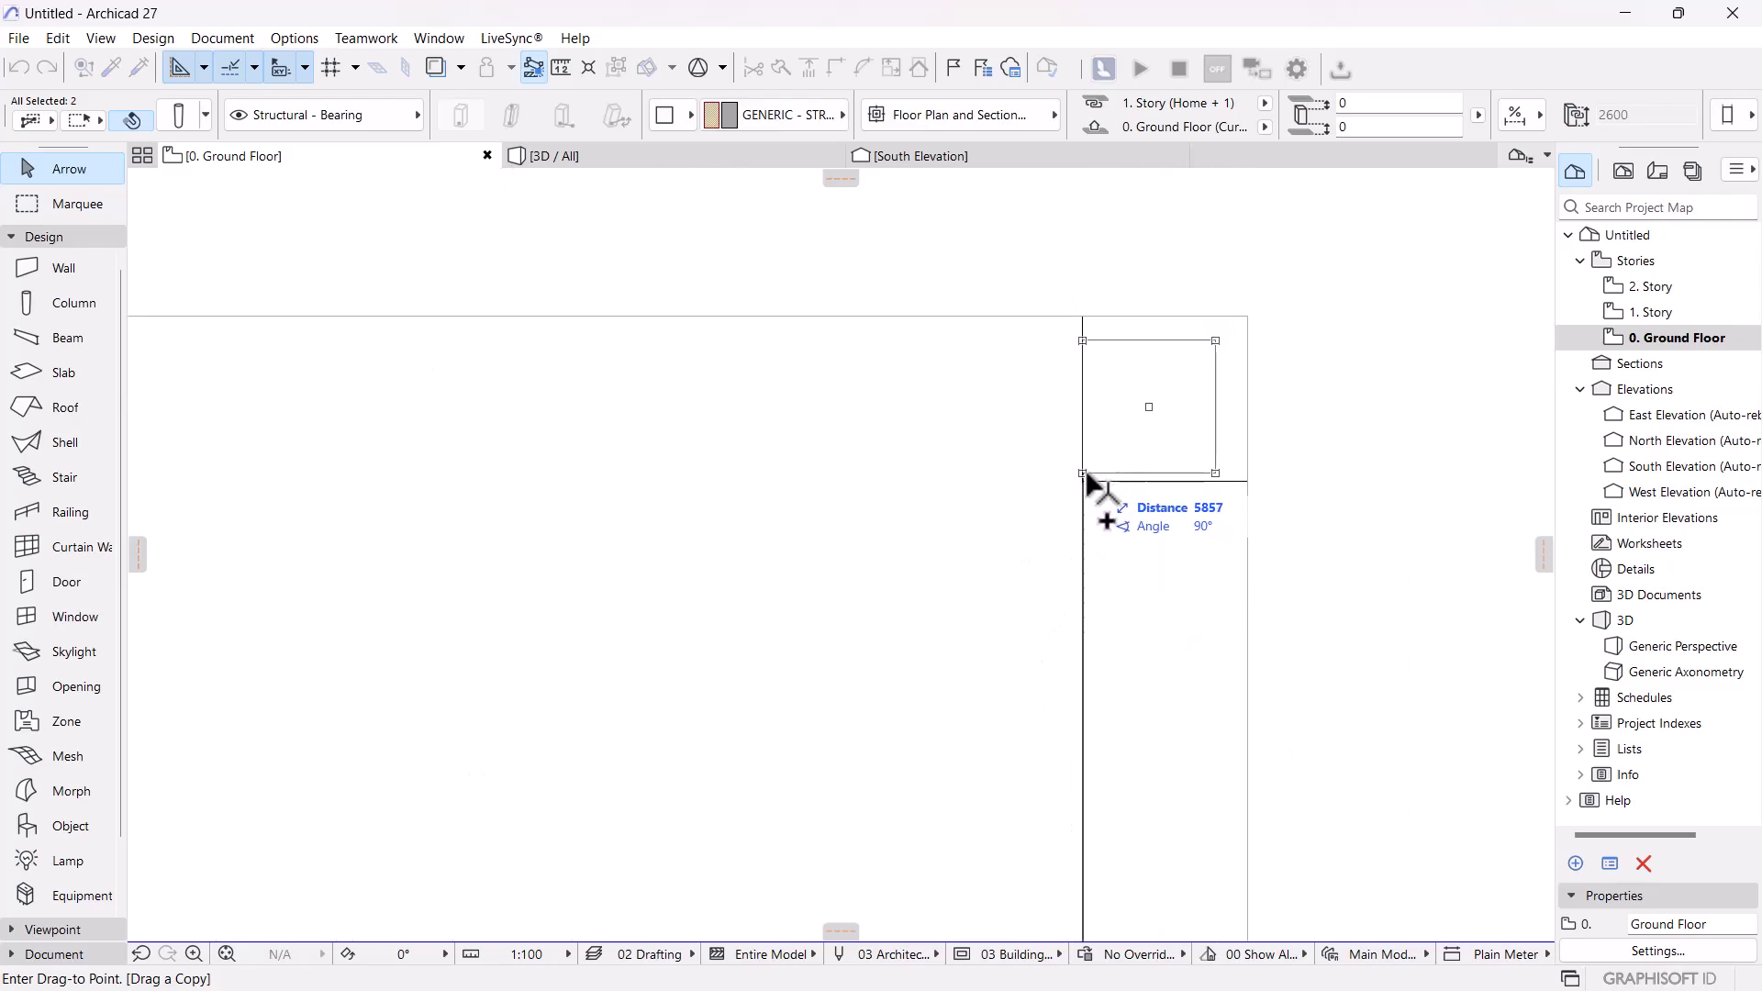
{"action": "left_click", "coordinate": [1088, 479]}
{"action": "scroll", "coordinate": [1005, 496], "scroll_direction": "down", "scroll_amount": 3}
{"action": "scroll", "coordinate": [897, 735], "scroll_direction": "down", "scroll_amount": 2}
{"action": "middle_click_drag", "start_coordinate": [862, 739], "coordinate": [769, 458]}
{"action": "left_click", "coordinate": [246, 556]}
- Set the default slab thickness to 100 mm and accept the slab defaults
{"action": "scroll", "coordinate": [356, 538], "scroll_direction": "down", "scroll_amount": 3}
{"action": "middle_click_drag", "start_coordinate": [369, 541], "coordinate": [413, 383]}
{"action": "middle_click_drag", "start_coordinate": [572, 565], "coordinate": [572, 641]}
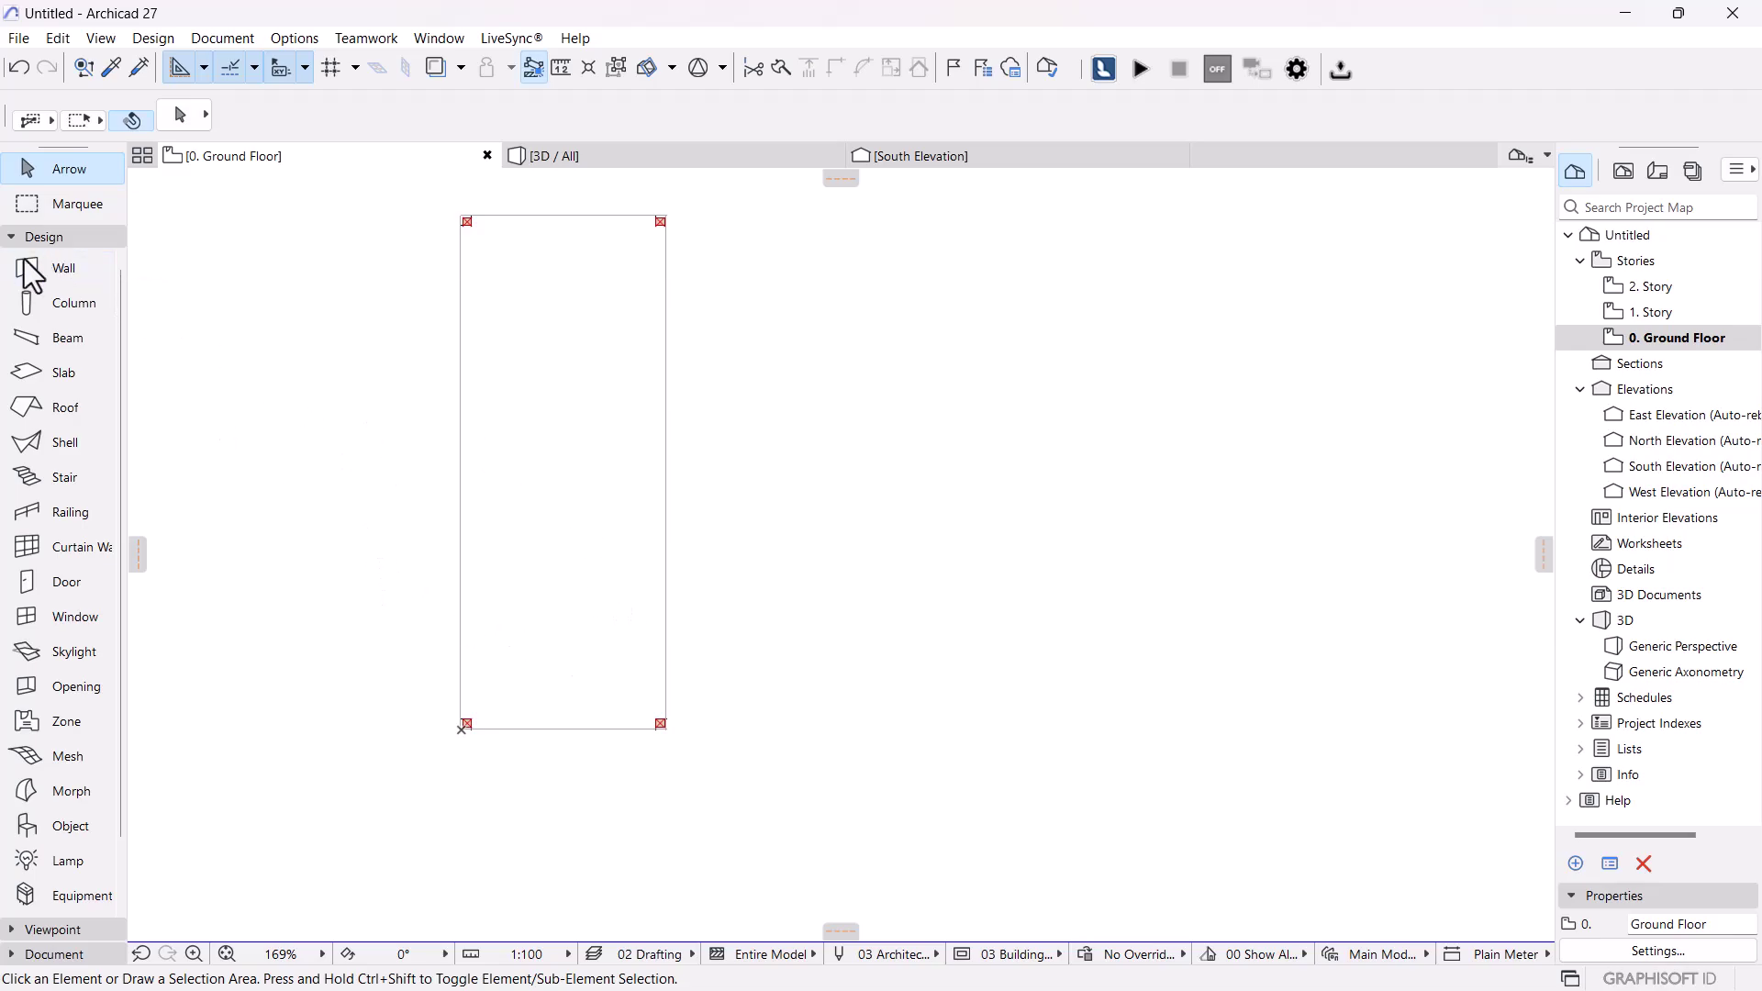
{"action": "left_click", "coordinate": [46, 376]}
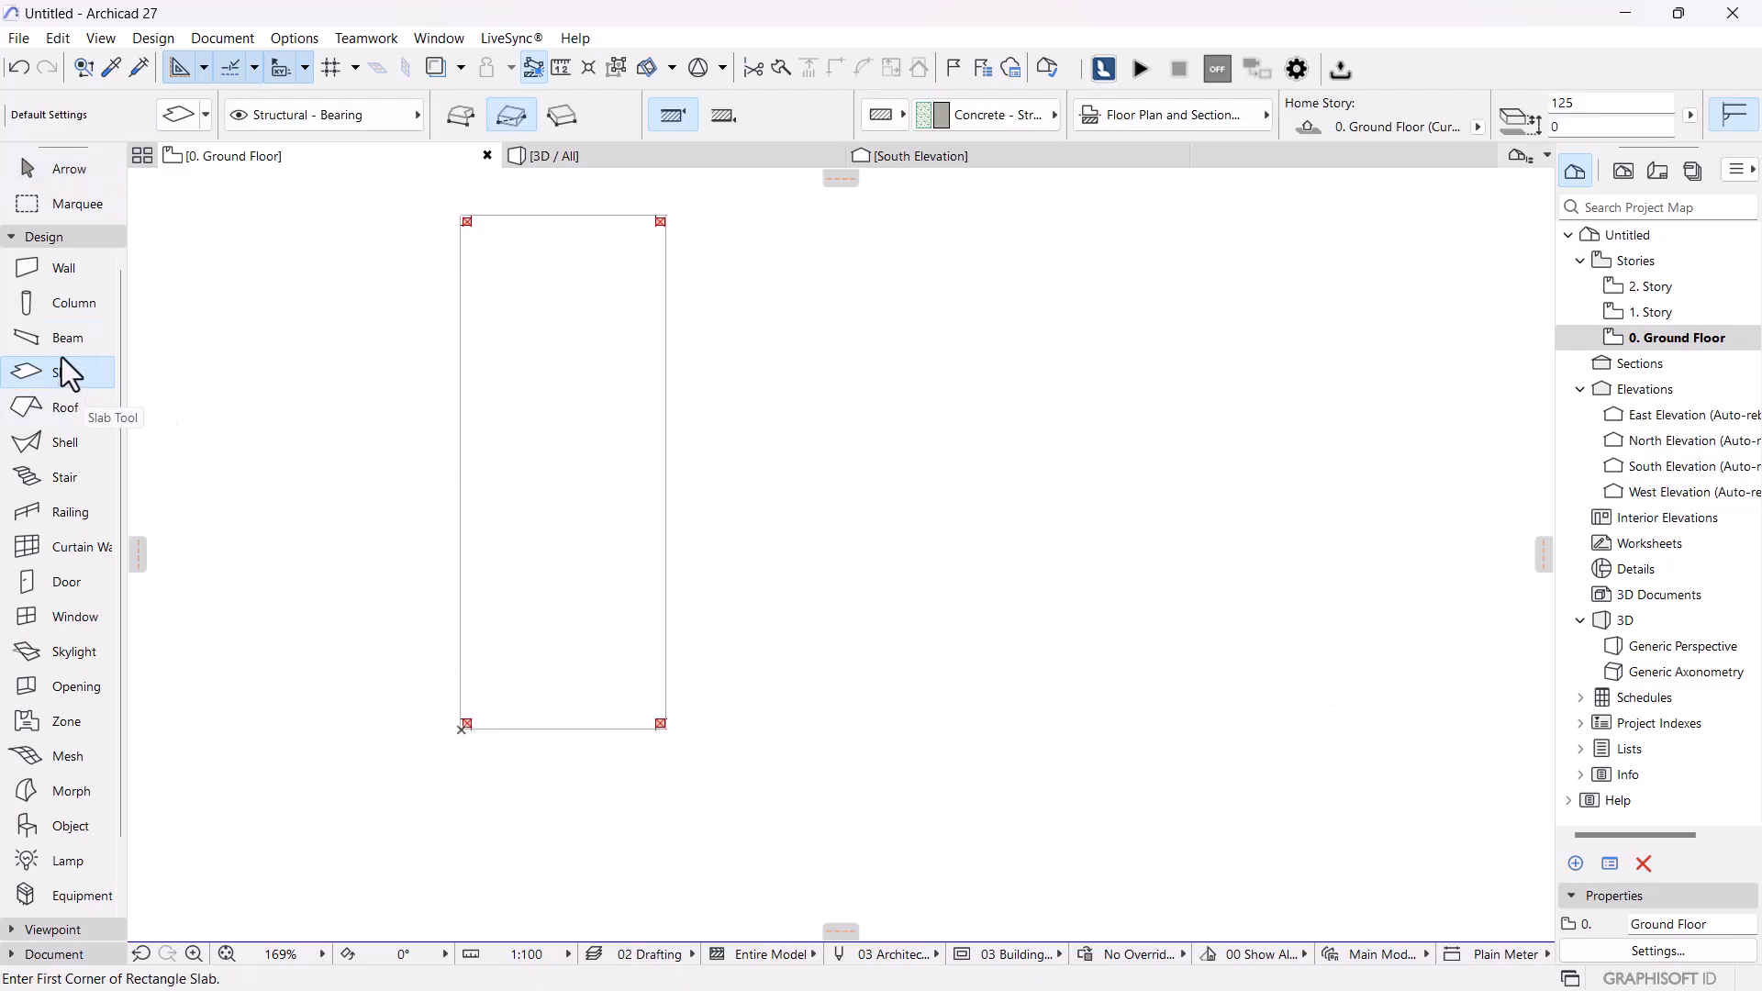
{"action": "key", "text": "ctrl+t"}
{"action": "scroll", "coordinate": [1037, 470], "scroll_direction": "down", "scroll_amount": 3}
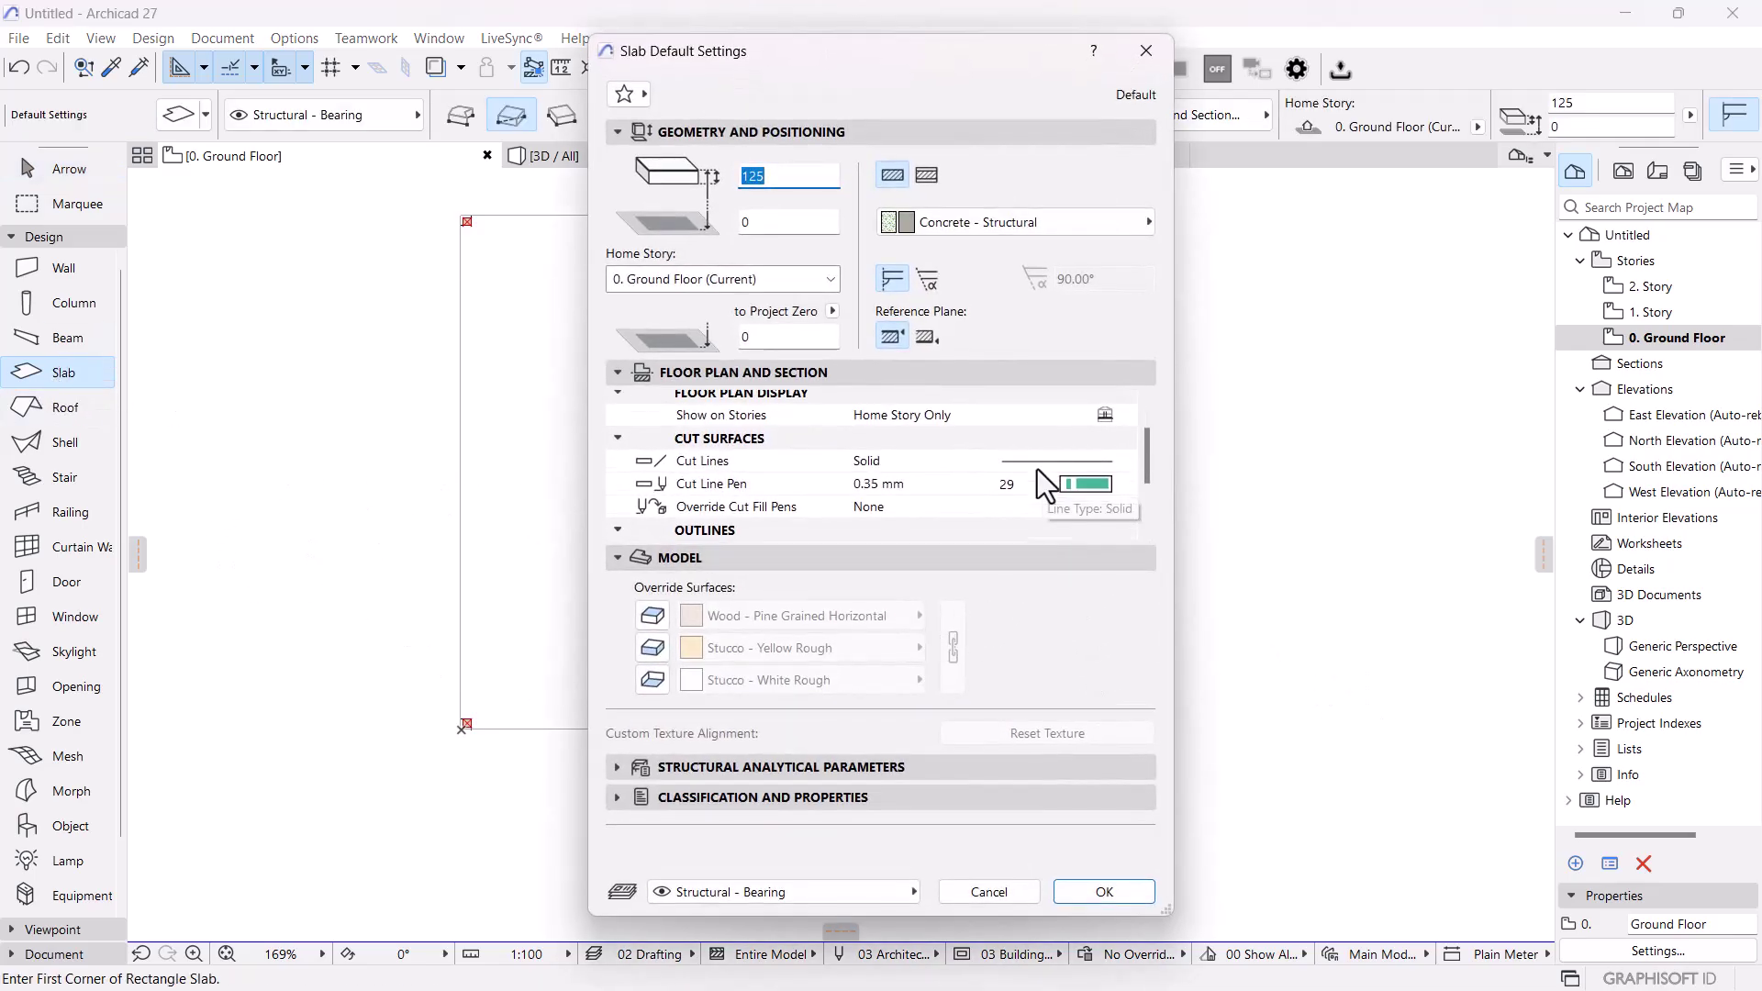
{"action": "scroll", "coordinate": [1037, 470], "scroll_direction": "up", "scroll_amount": 3}
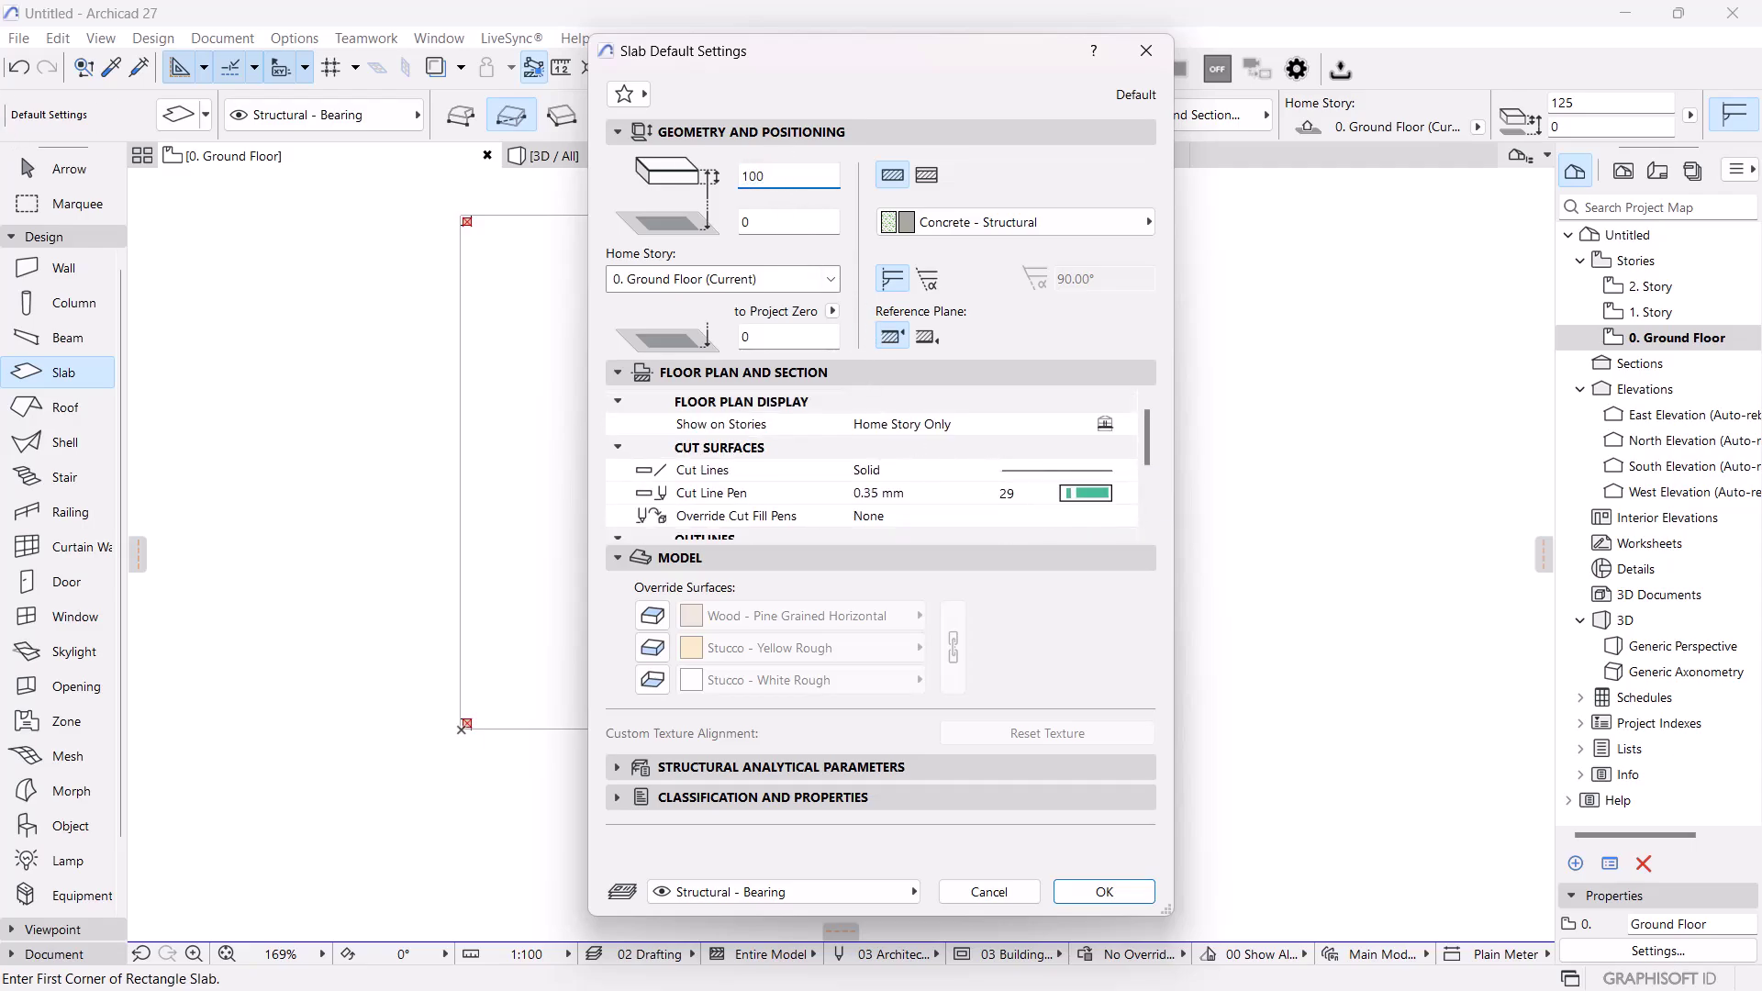
{"action": "key", "text": "Return"}
- Draw a rectangular floor slab over the whole outline from its lower-right corner to its upper-left corner
{"action": "scroll", "coordinate": [523, 558], "scroll_direction": "up", "scroll_amount": 5}
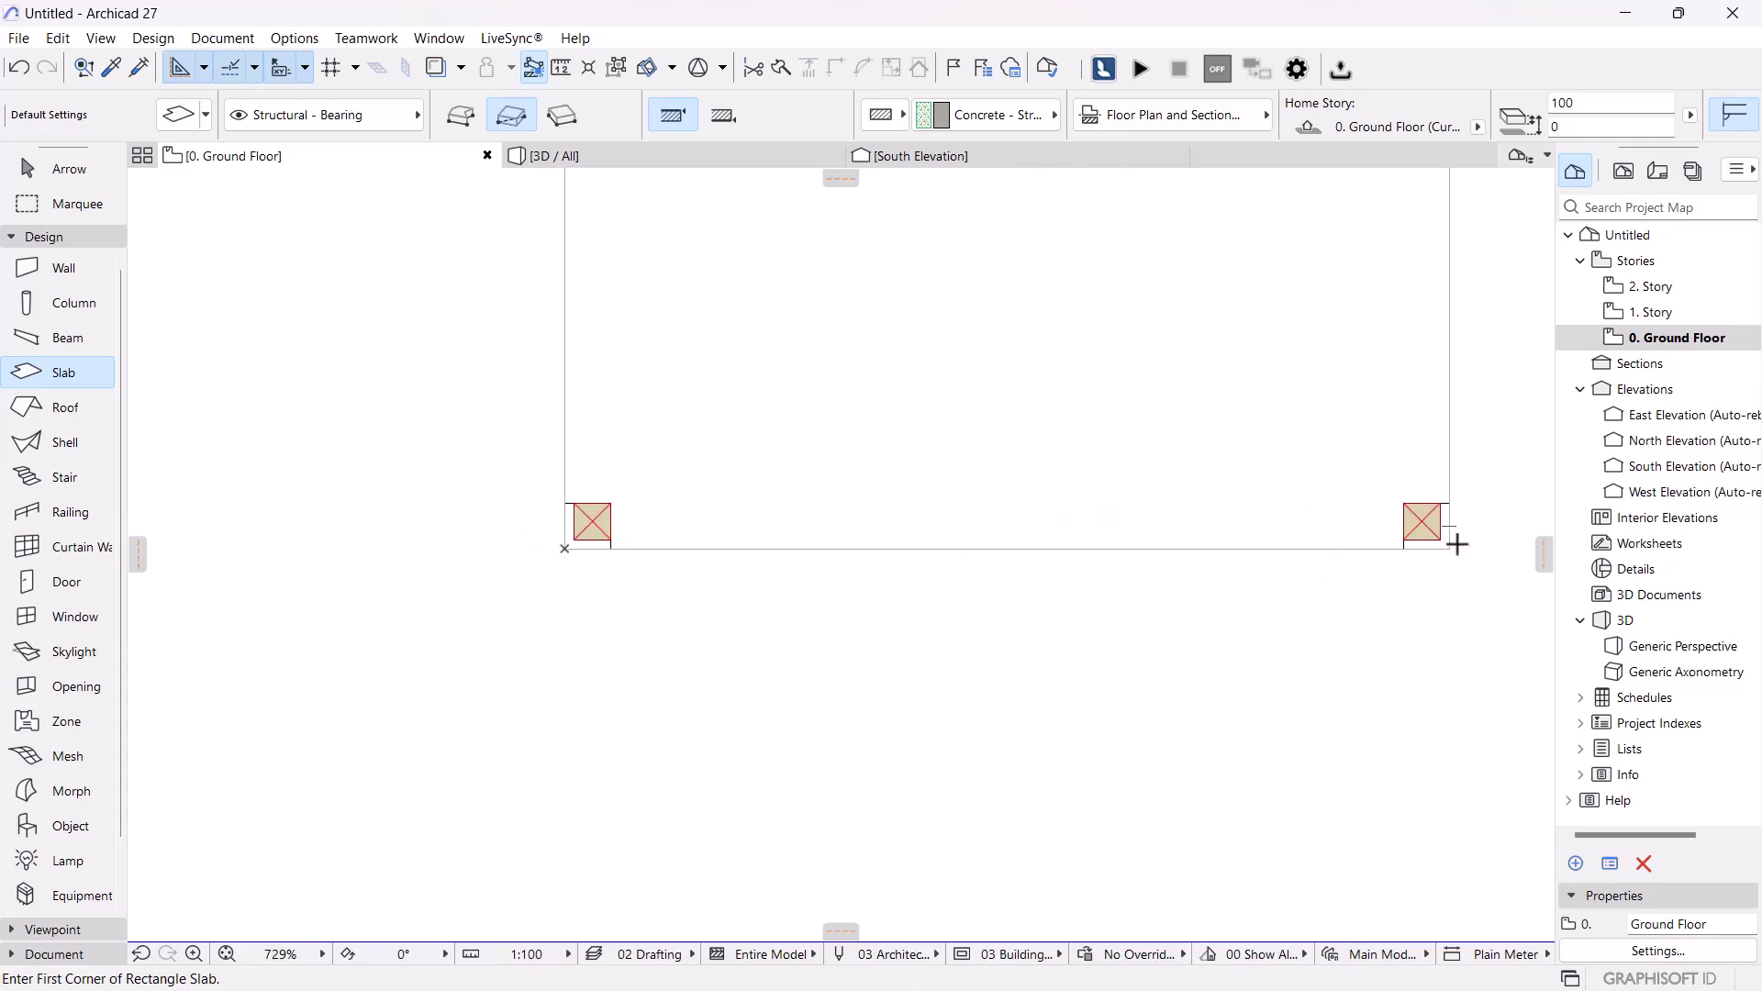
{"action": "left_click", "coordinate": [1450, 549]}
{"action": "scroll", "coordinate": [1233, 431], "scroll_direction": "down", "scroll_amount": 4}
{"action": "middle_click_drag", "start_coordinate": [1253, 378], "coordinate": [1189, 646]}
{"action": "middle_click_drag", "start_coordinate": [1061, 373], "coordinate": [1045, 773]}
{"action": "middle_click_drag", "start_coordinate": [900, 408], "coordinate": [928, 582]}
{"action": "scroll", "coordinate": [1016, 679], "scroll_direction": "up", "scroll_amount": 7}
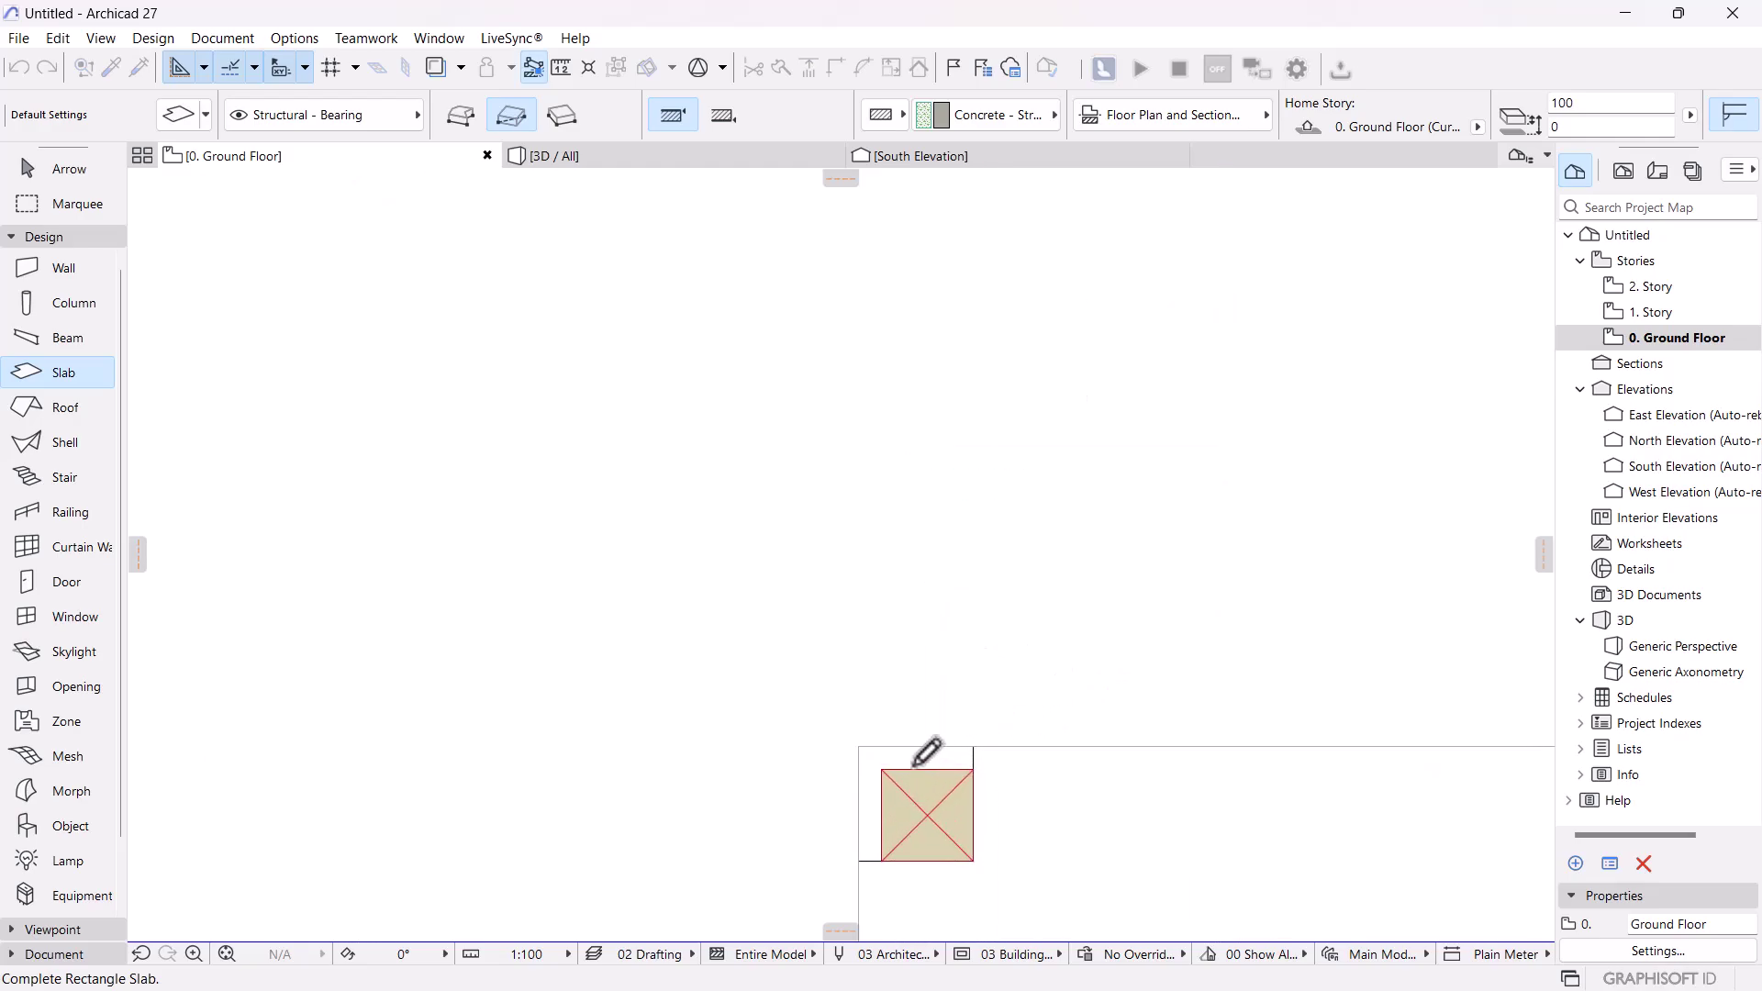
{"action": "left_click", "coordinate": [859, 746]}
{"action": "scroll", "coordinate": [574, 469], "scroll_direction": "down", "scroll_amount": 6}
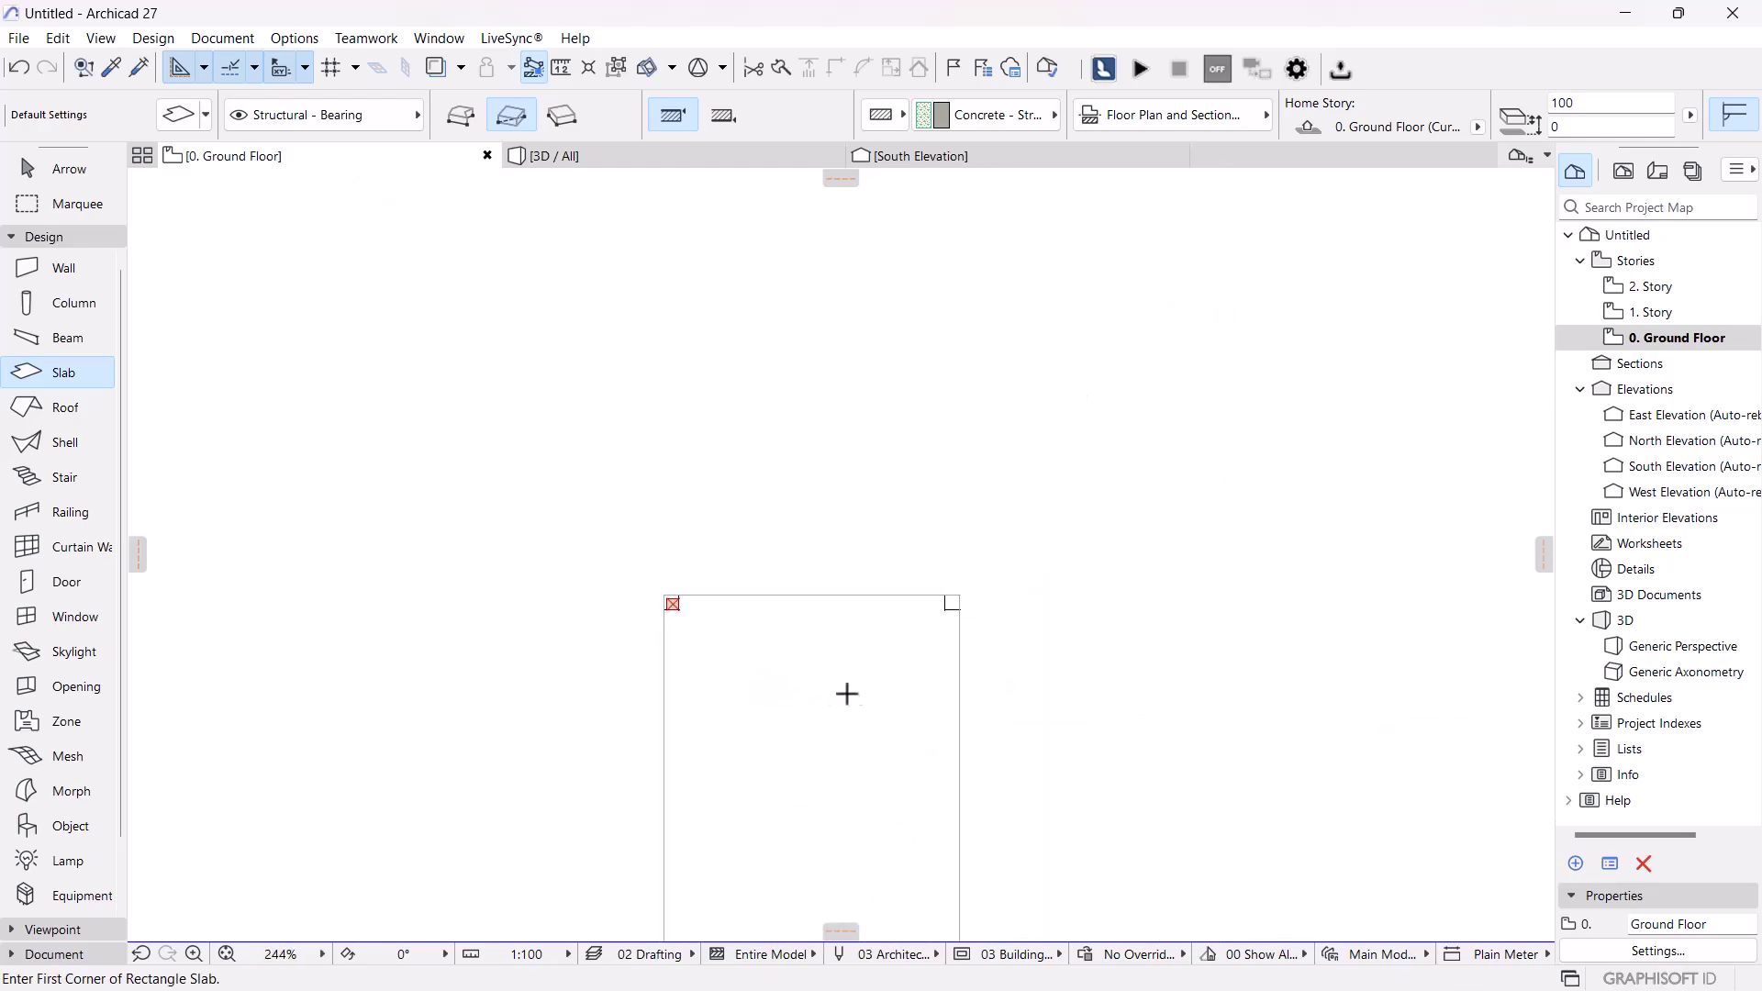
{"action": "key", "text": "Escape"}
- Subtract a 125 mm square from the floor slab's upper-right corner, matching the small corner slab beneath the column
{"action": "left_click", "coordinate": [870, 713]}
{"action": "scroll", "coordinate": [928, 794], "scroll_direction": "up", "scroll_amount": 8}
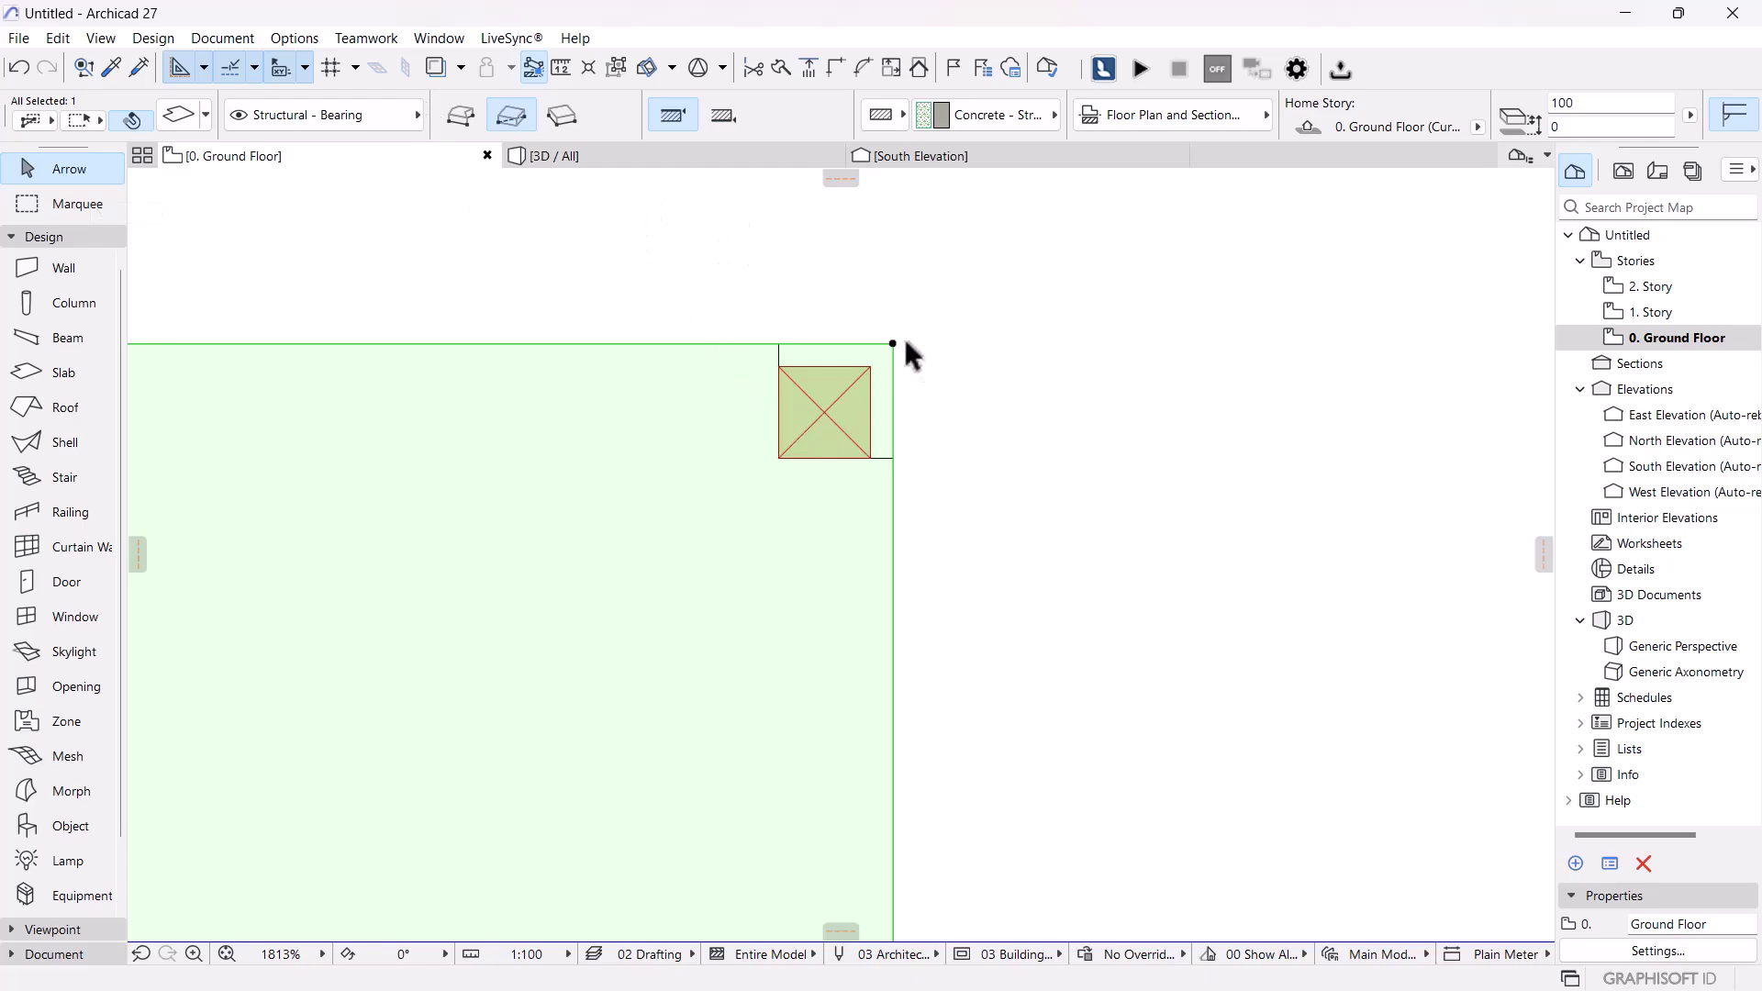
{"action": "left_click", "coordinate": [893, 344]}
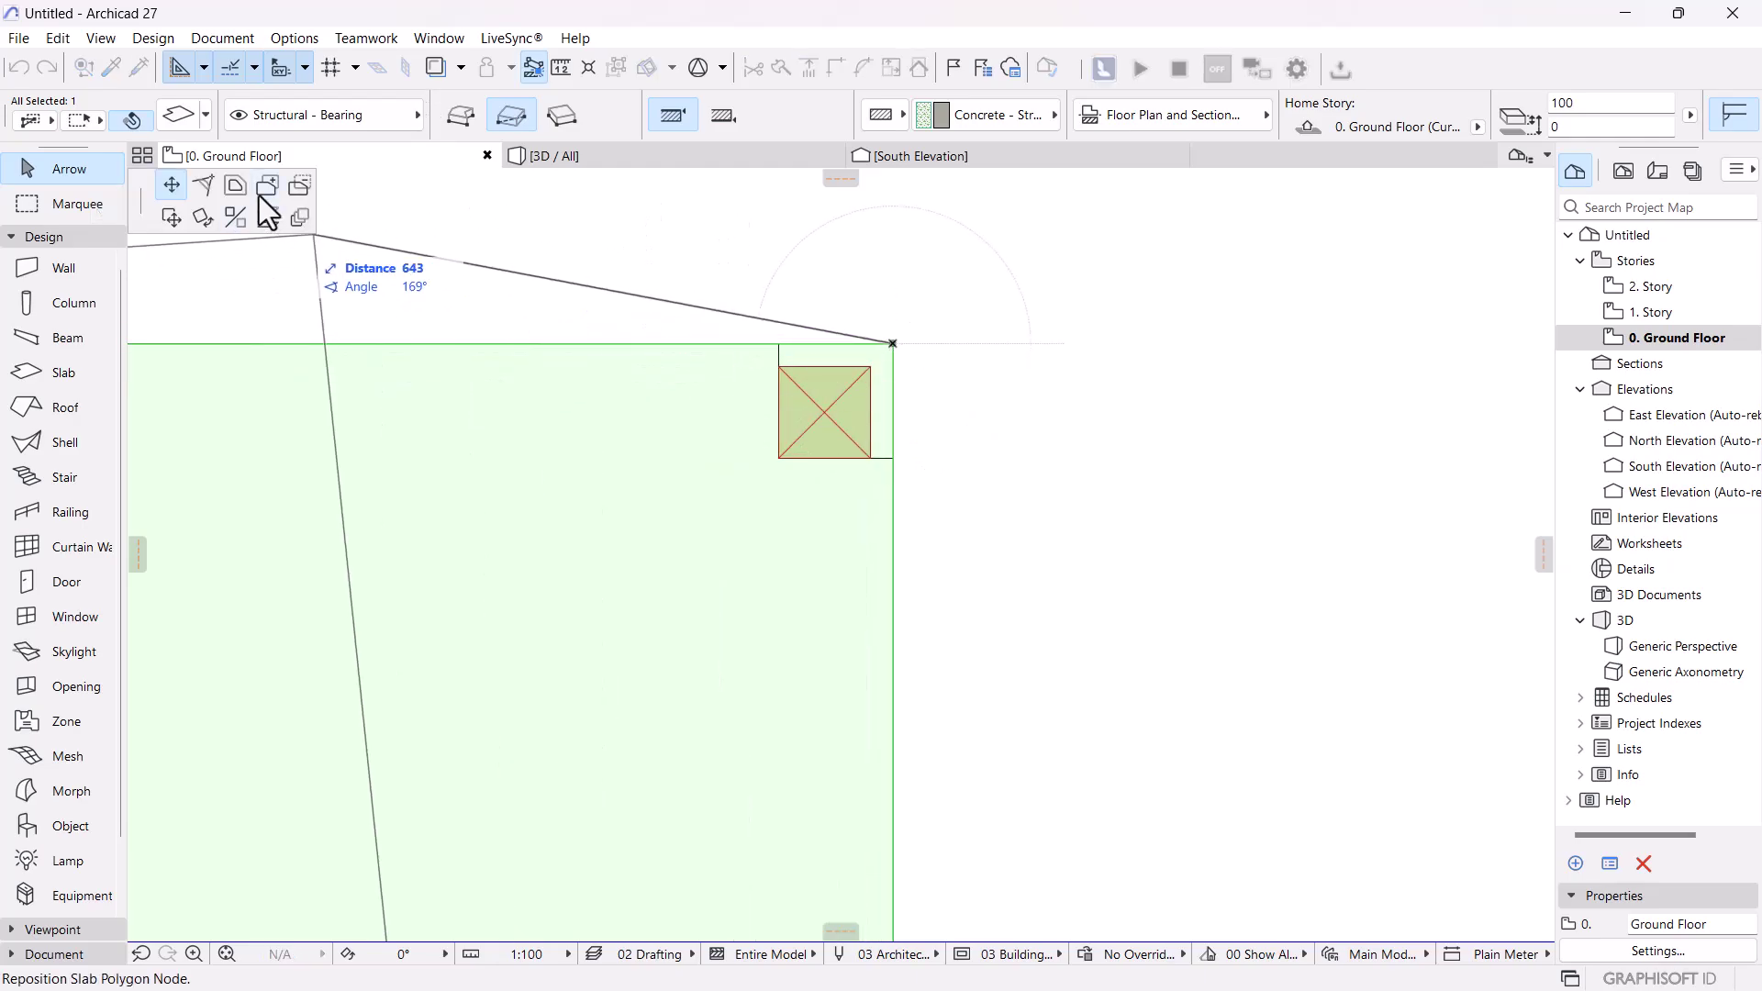
{"action": "left_click", "coordinate": [300, 186]}
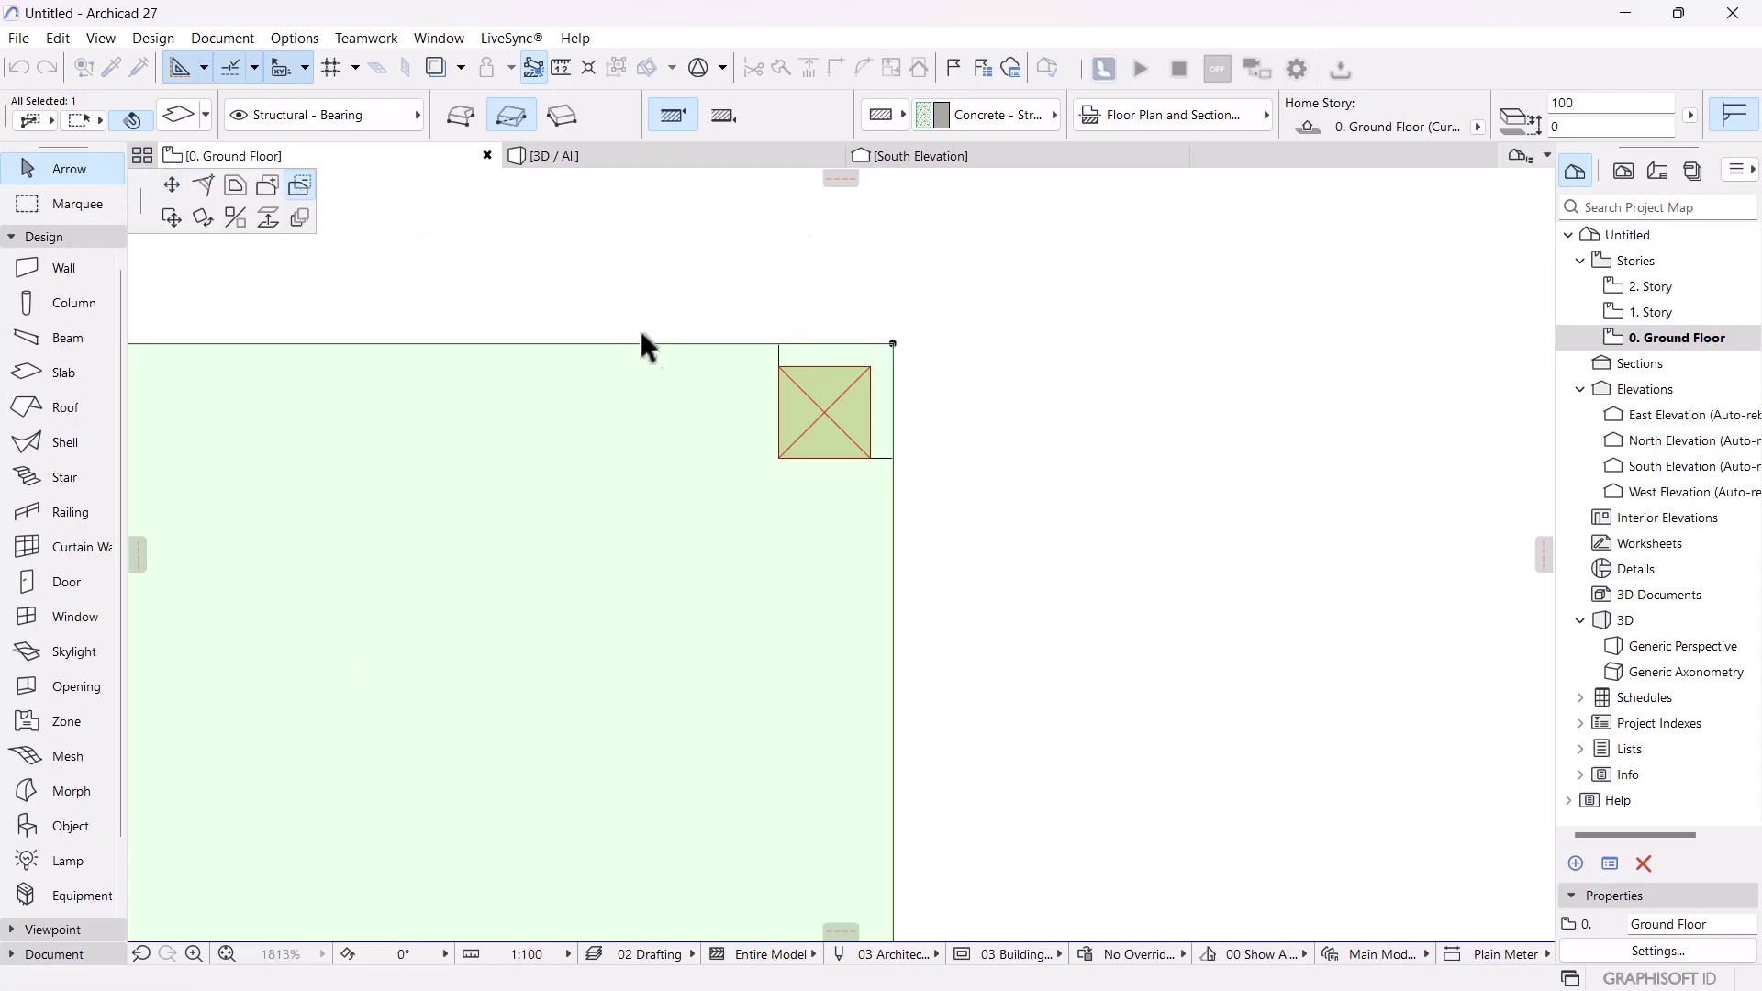
{"action": "left_click", "coordinate": [893, 344]}
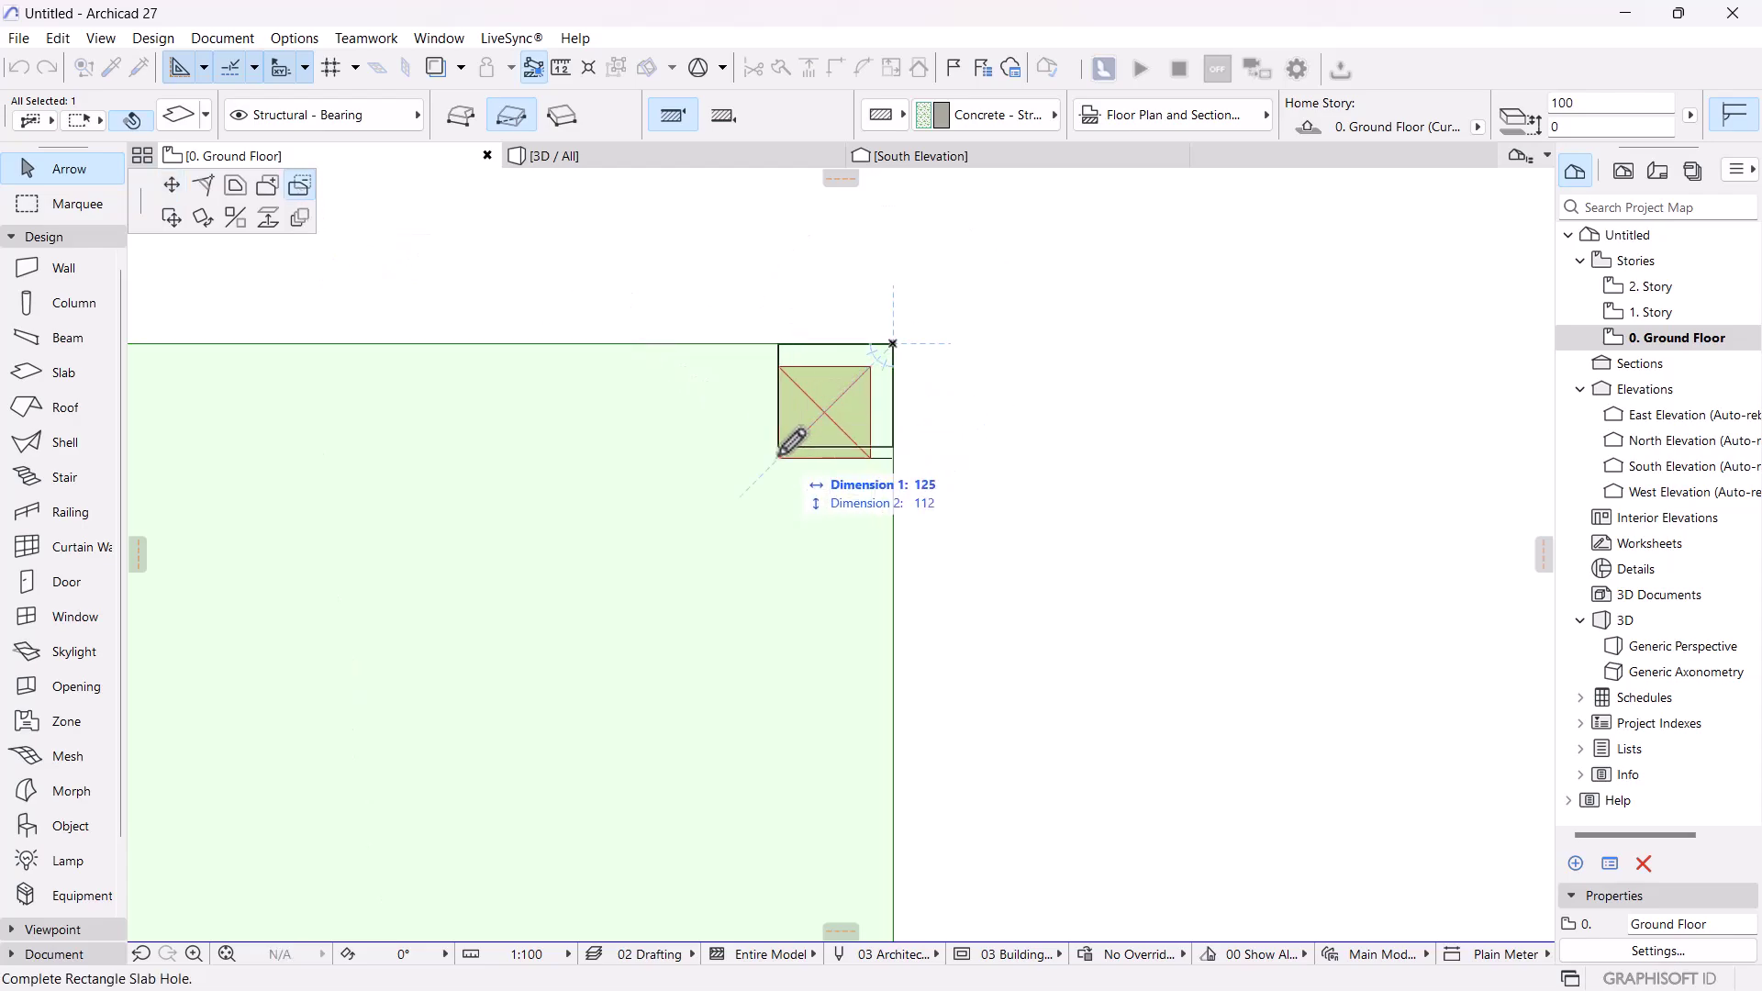
{"action": "left_click", "coordinate": [779, 457]}
- Subtract a rectangle from the floor slab's lower-right corner, reaching to the inner corner of the small corner slab
{"action": "scroll", "coordinate": [767, 405], "scroll_direction": "down", "scroll_amount": 4}
{"action": "middle_click_drag", "start_coordinate": [771, 405], "coordinate": [869, 156]}
{"action": "scroll", "coordinate": [837, 511], "scroll_direction": "up", "scroll_amount": 6}
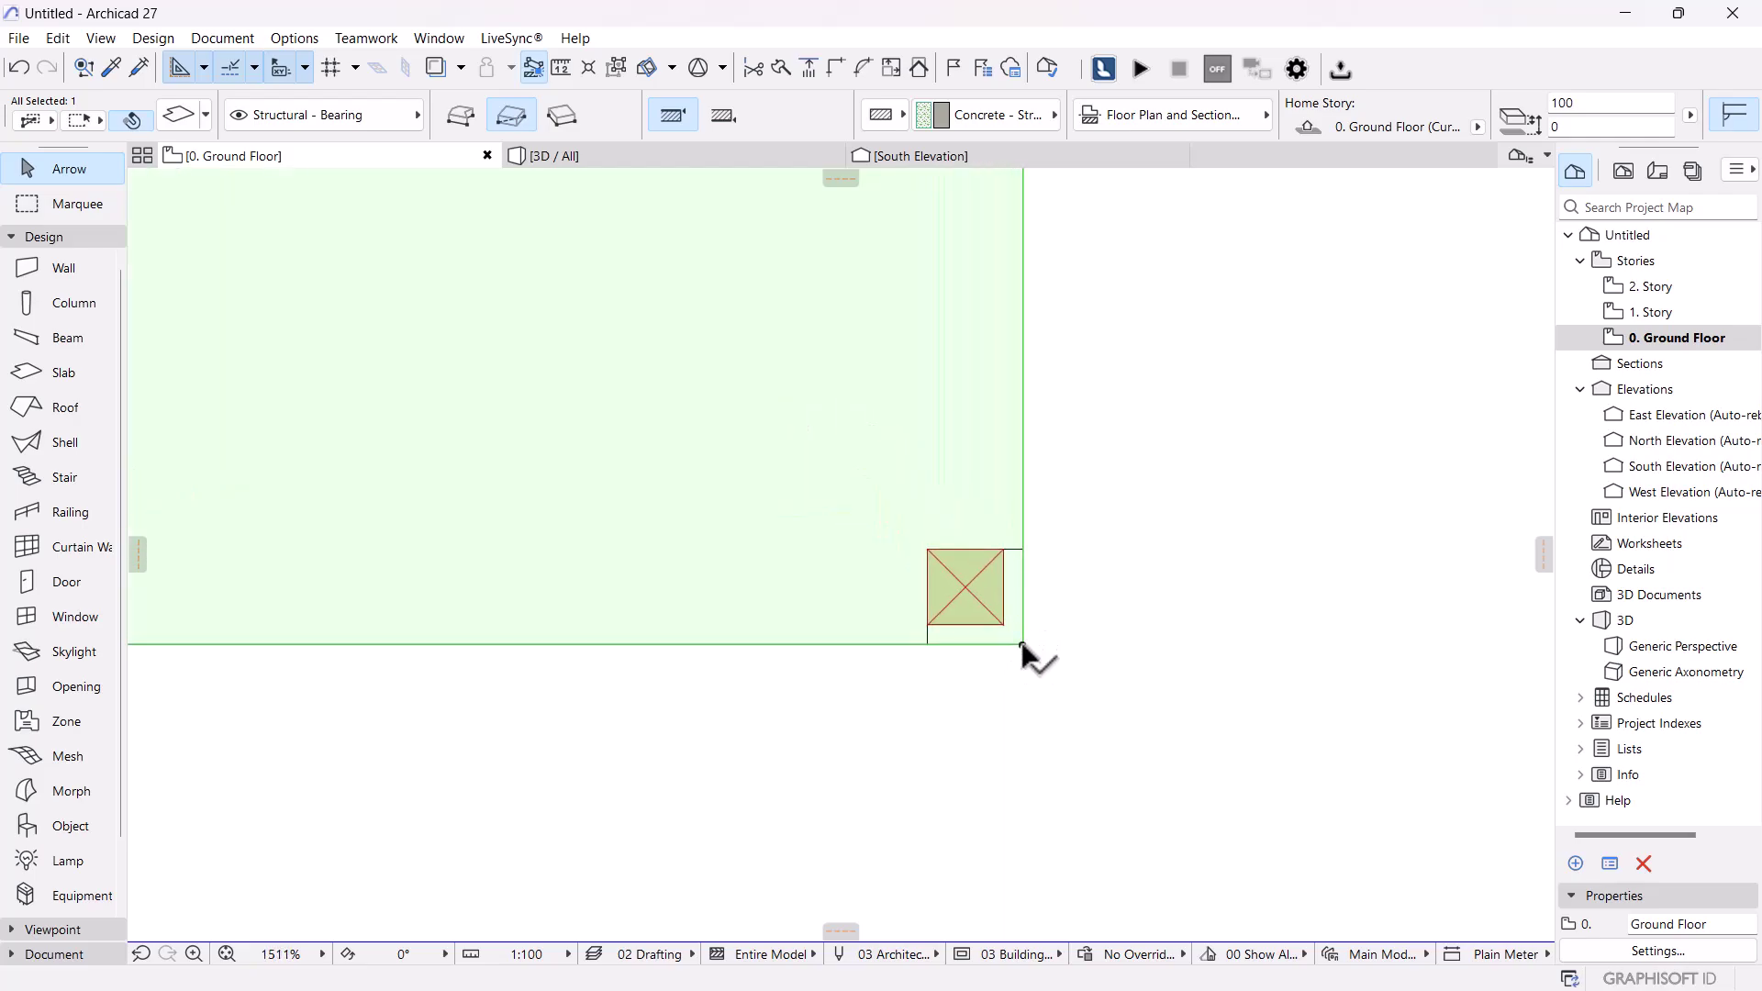
{"action": "left_click", "coordinate": [1021, 645]}
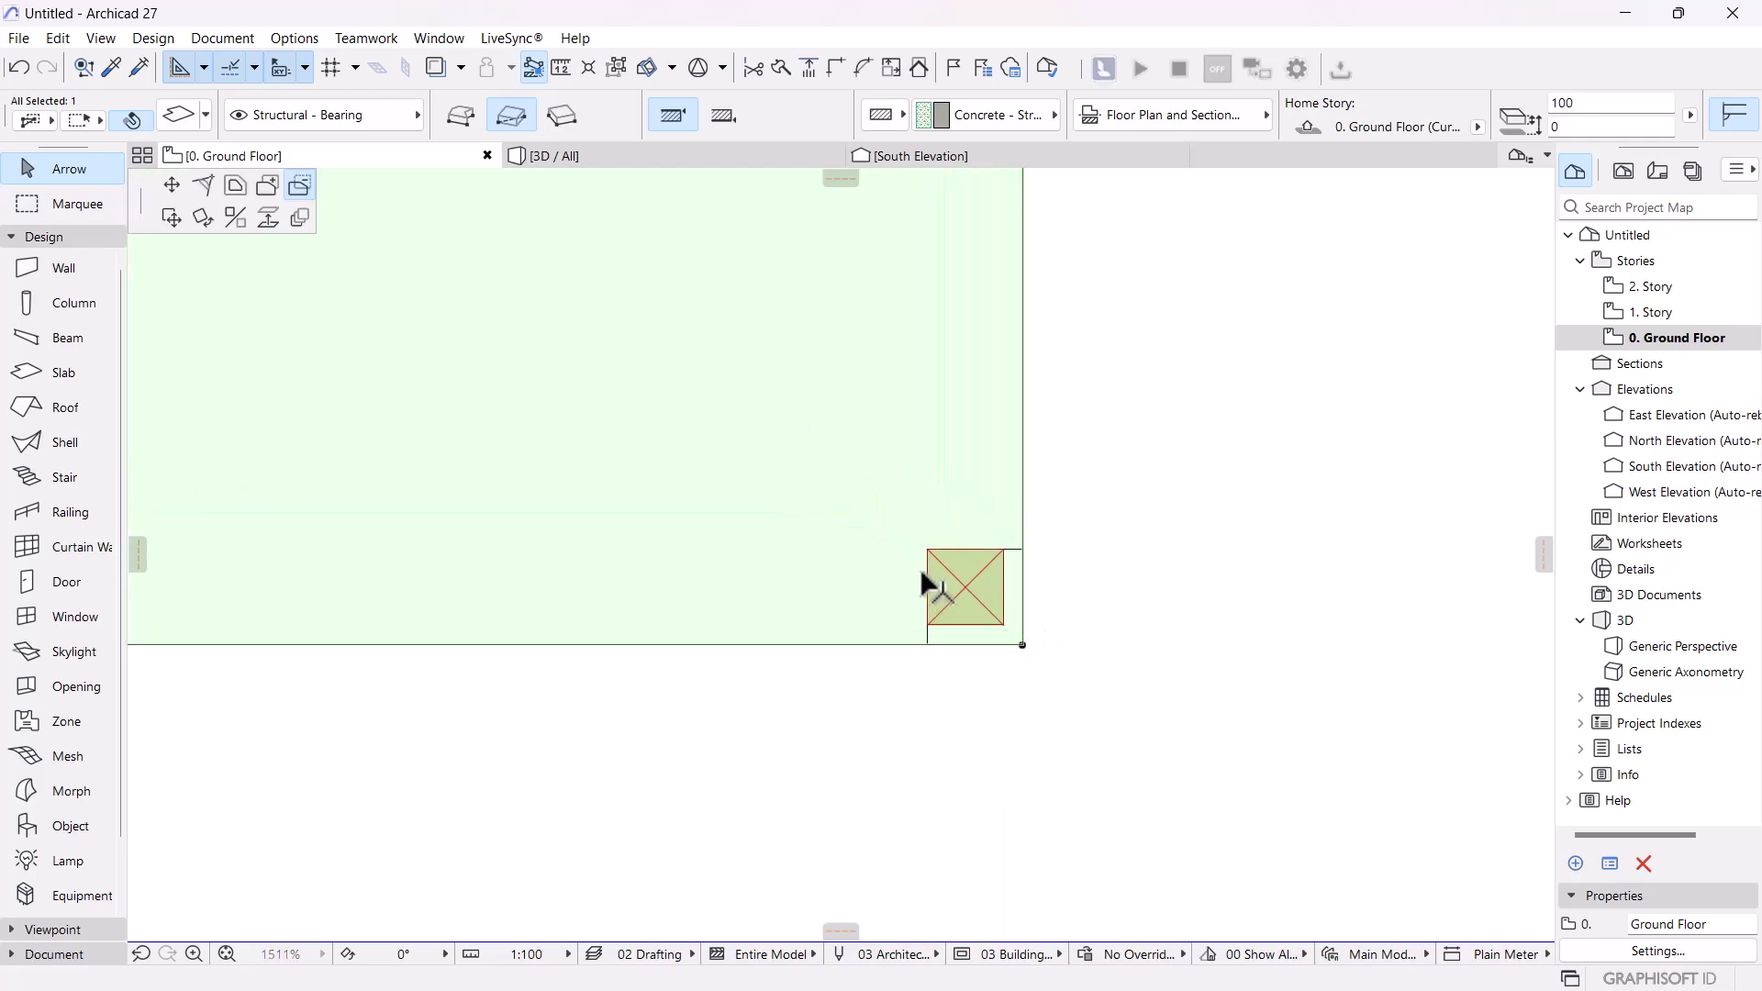
{"action": "left_click", "coordinate": [1022, 645]}
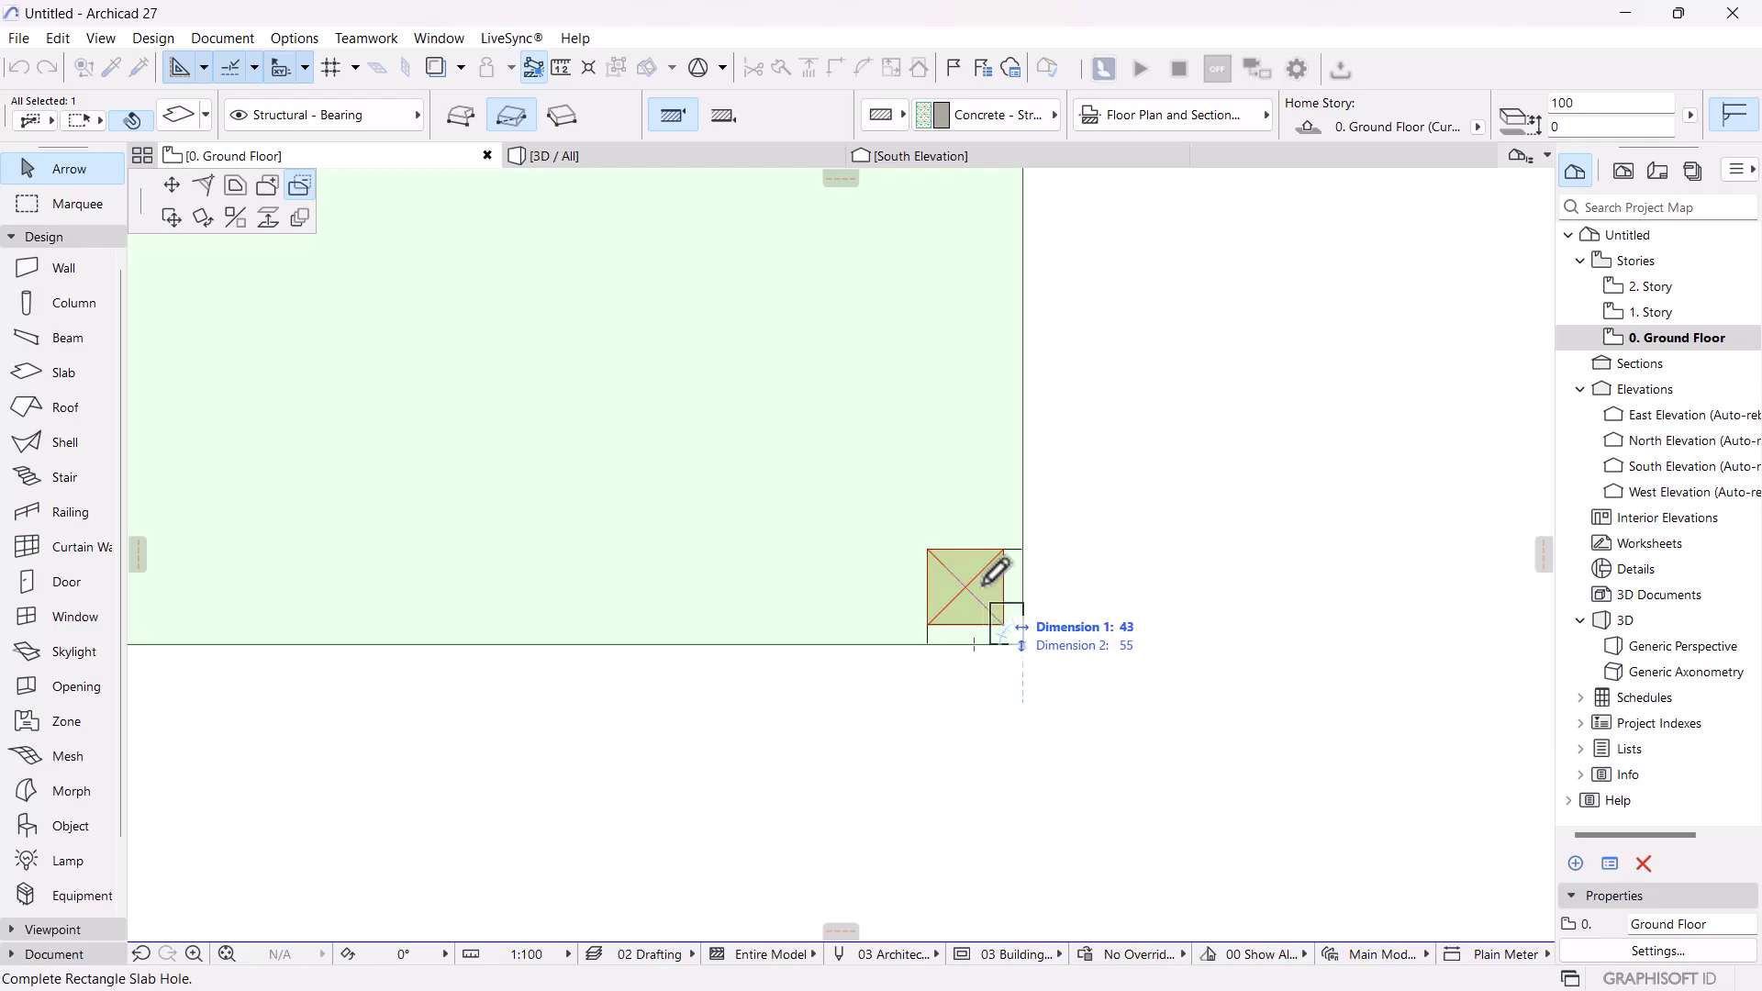
{"action": "left_click", "coordinate": [928, 549]}
- Subtract a rectangle from the floor slab's lower-left corner, reaching to the inner corner of the small corner slab
{"action": "scroll", "coordinate": [790, 582], "scroll_direction": "down", "scroll_amount": 2}
{"action": "middle_click_drag", "start_coordinate": [289, 528], "coordinate": [398, 421]}
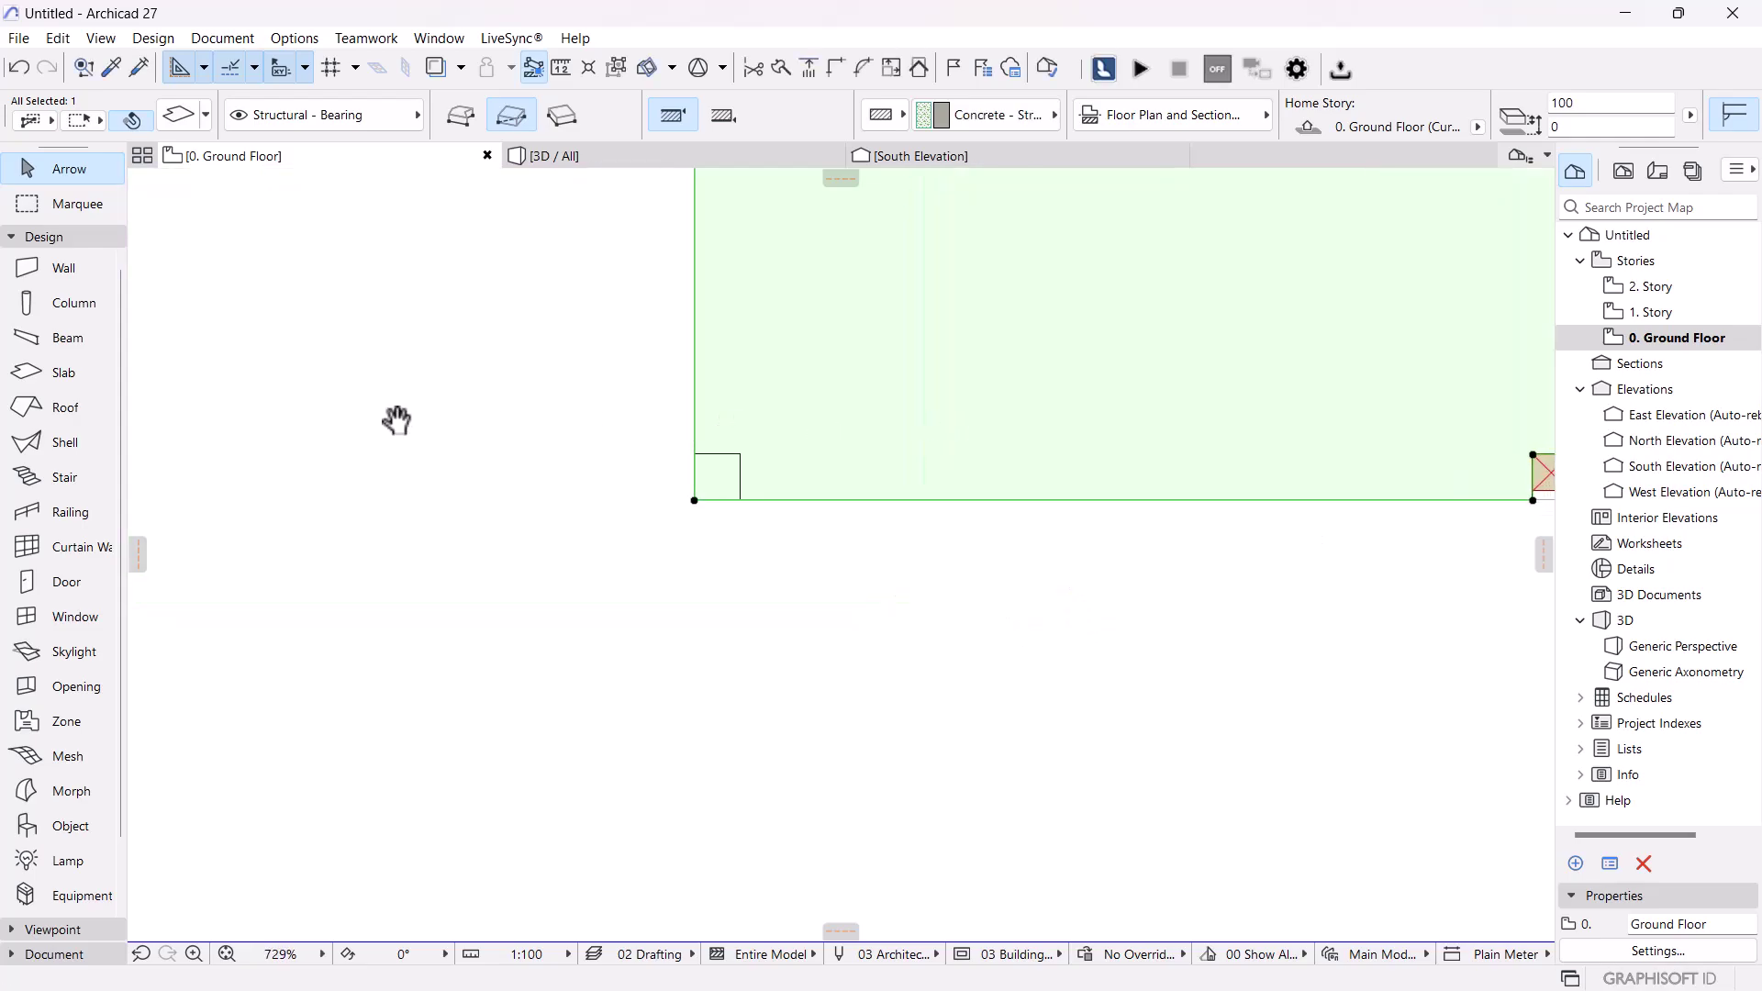
{"action": "scroll", "coordinate": [560, 455], "scroll_direction": "up", "scroll_amount": 6}
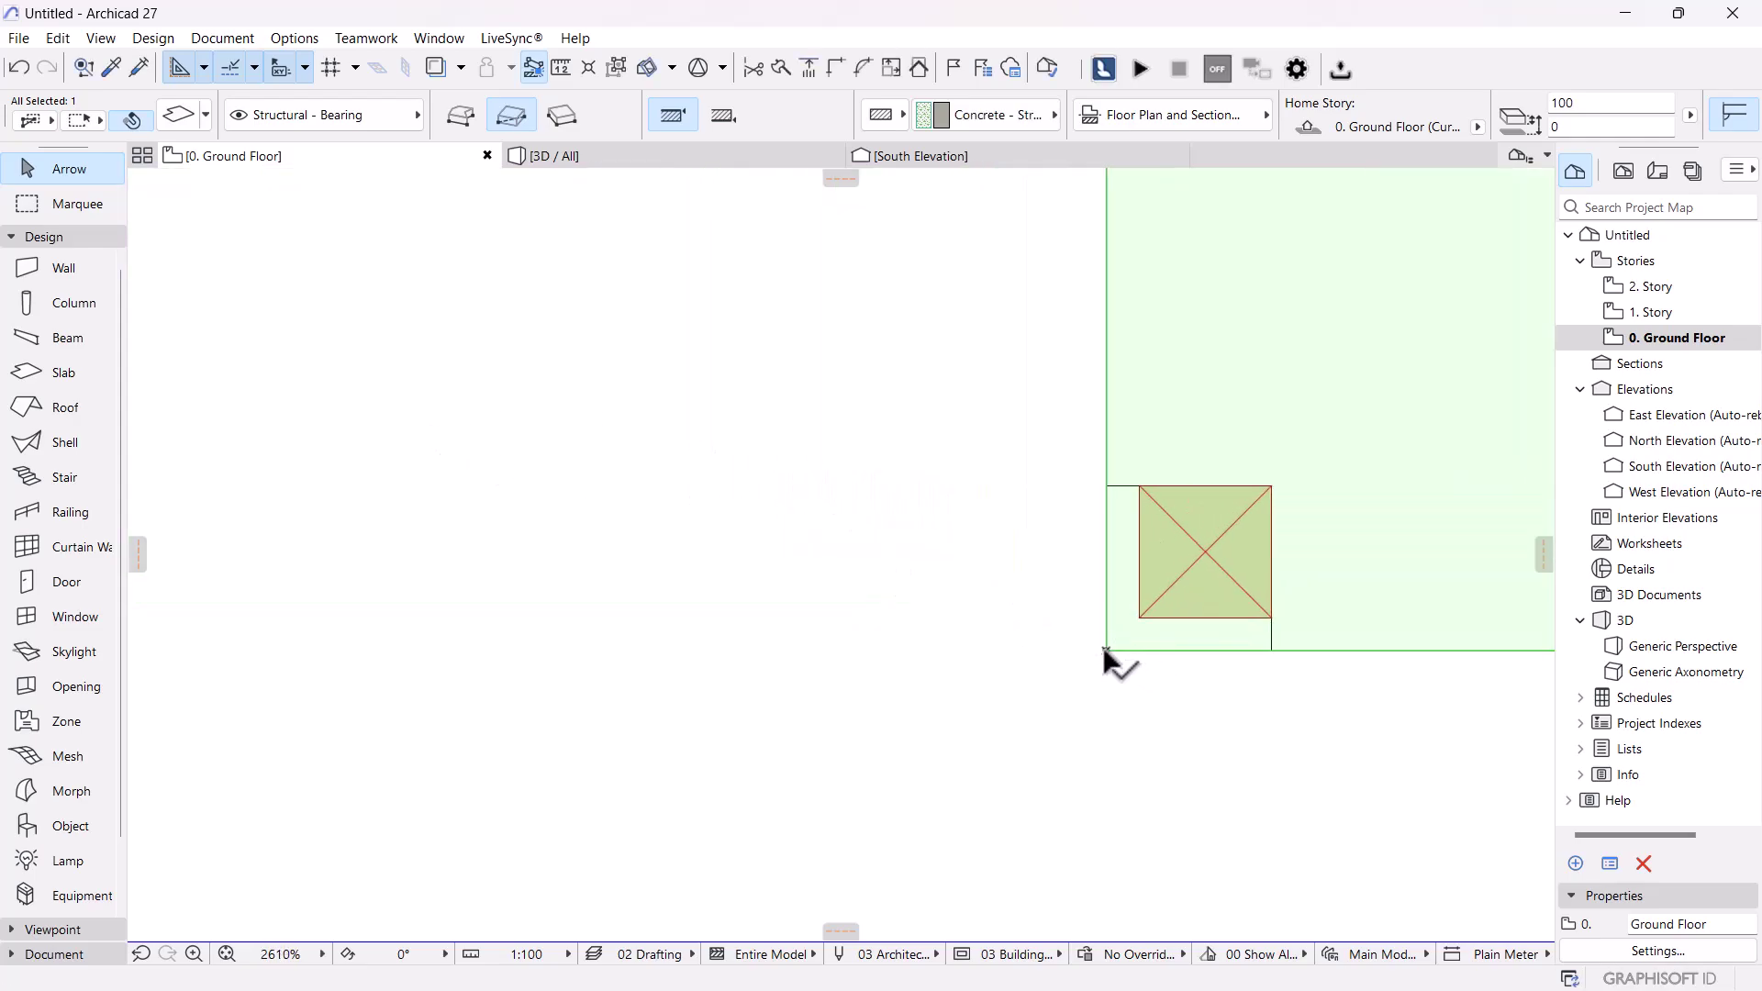
{"action": "left_click", "coordinate": [1106, 651]}
{"action": "left_click", "coordinate": [1105, 650]}
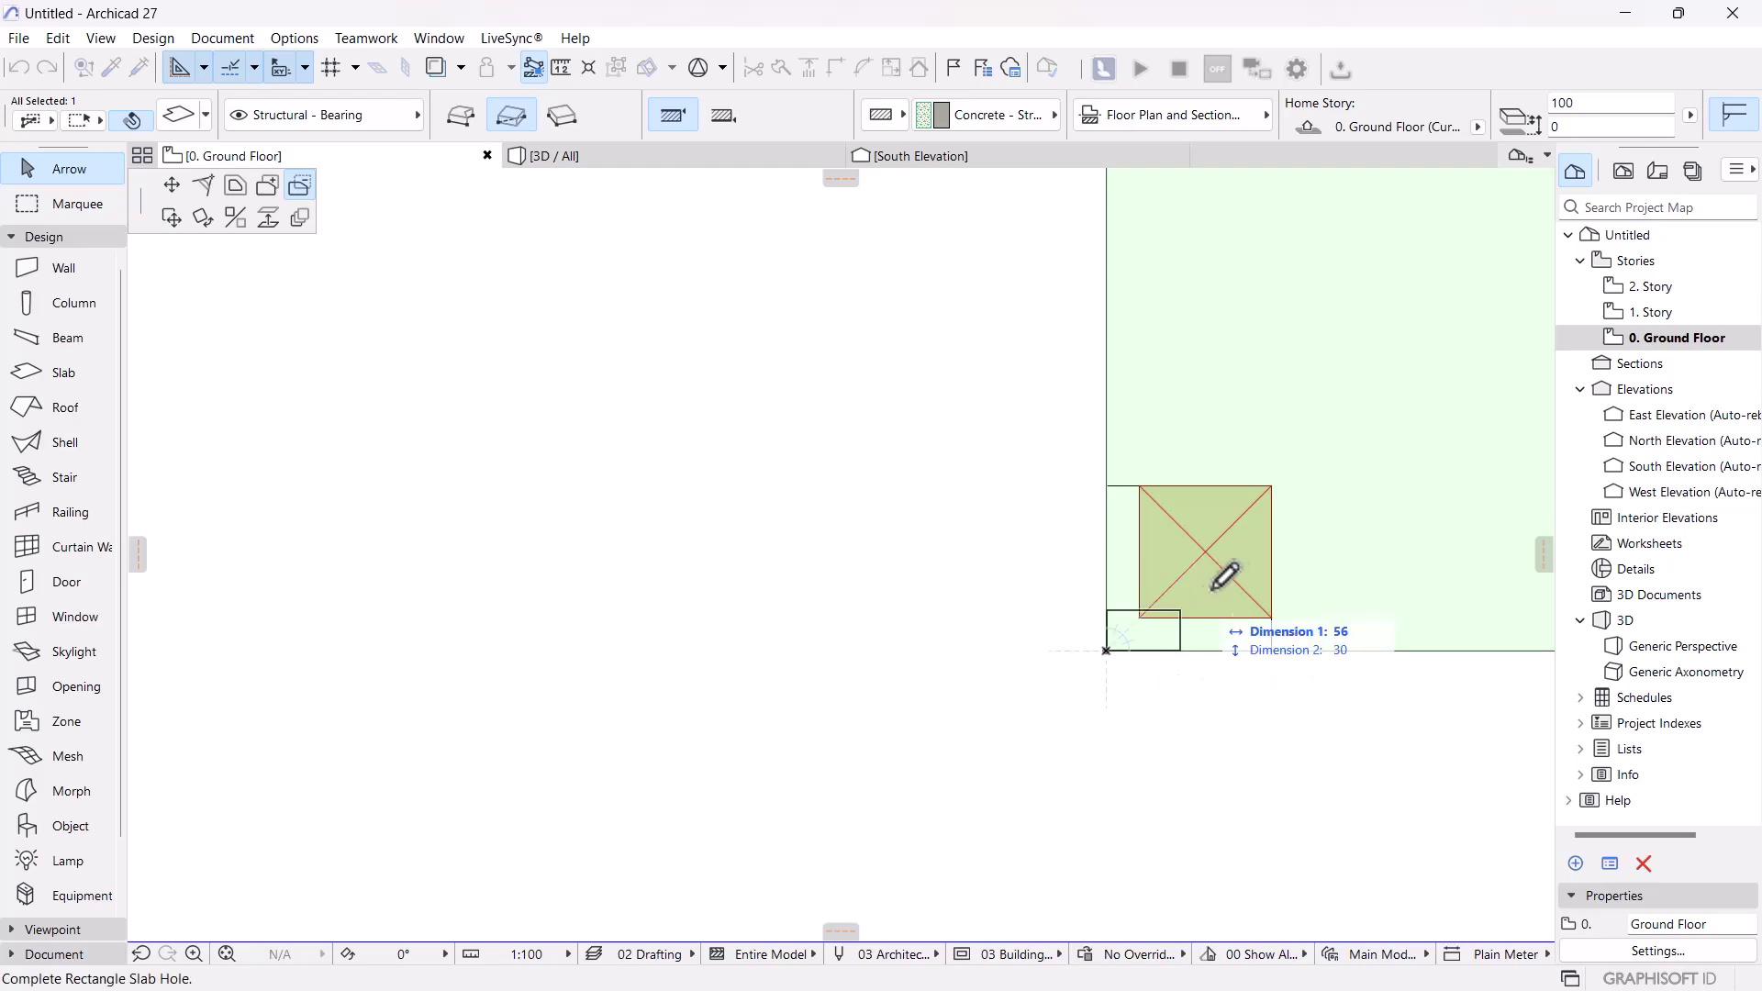
{"action": "left_click", "coordinate": [1272, 486]}
- Subtract a rectangle from the floor slab's upper-left corner, matching the small corner slab, and clear the selection
{"action": "scroll", "coordinate": [1027, 542], "scroll_direction": "down", "scroll_amount": 6}
{"action": "middle_click_drag", "start_coordinate": [1228, 341], "coordinate": [1028, 739]}
{"action": "middle_click_drag", "start_coordinate": [1027, 500], "coordinate": [1022, 803]}
{"action": "scroll", "coordinate": [989, 538], "scroll_direction": "up", "scroll_amount": 2}
{"action": "scroll", "coordinate": [886, 472], "scroll_direction": "up", "scroll_amount": 4}
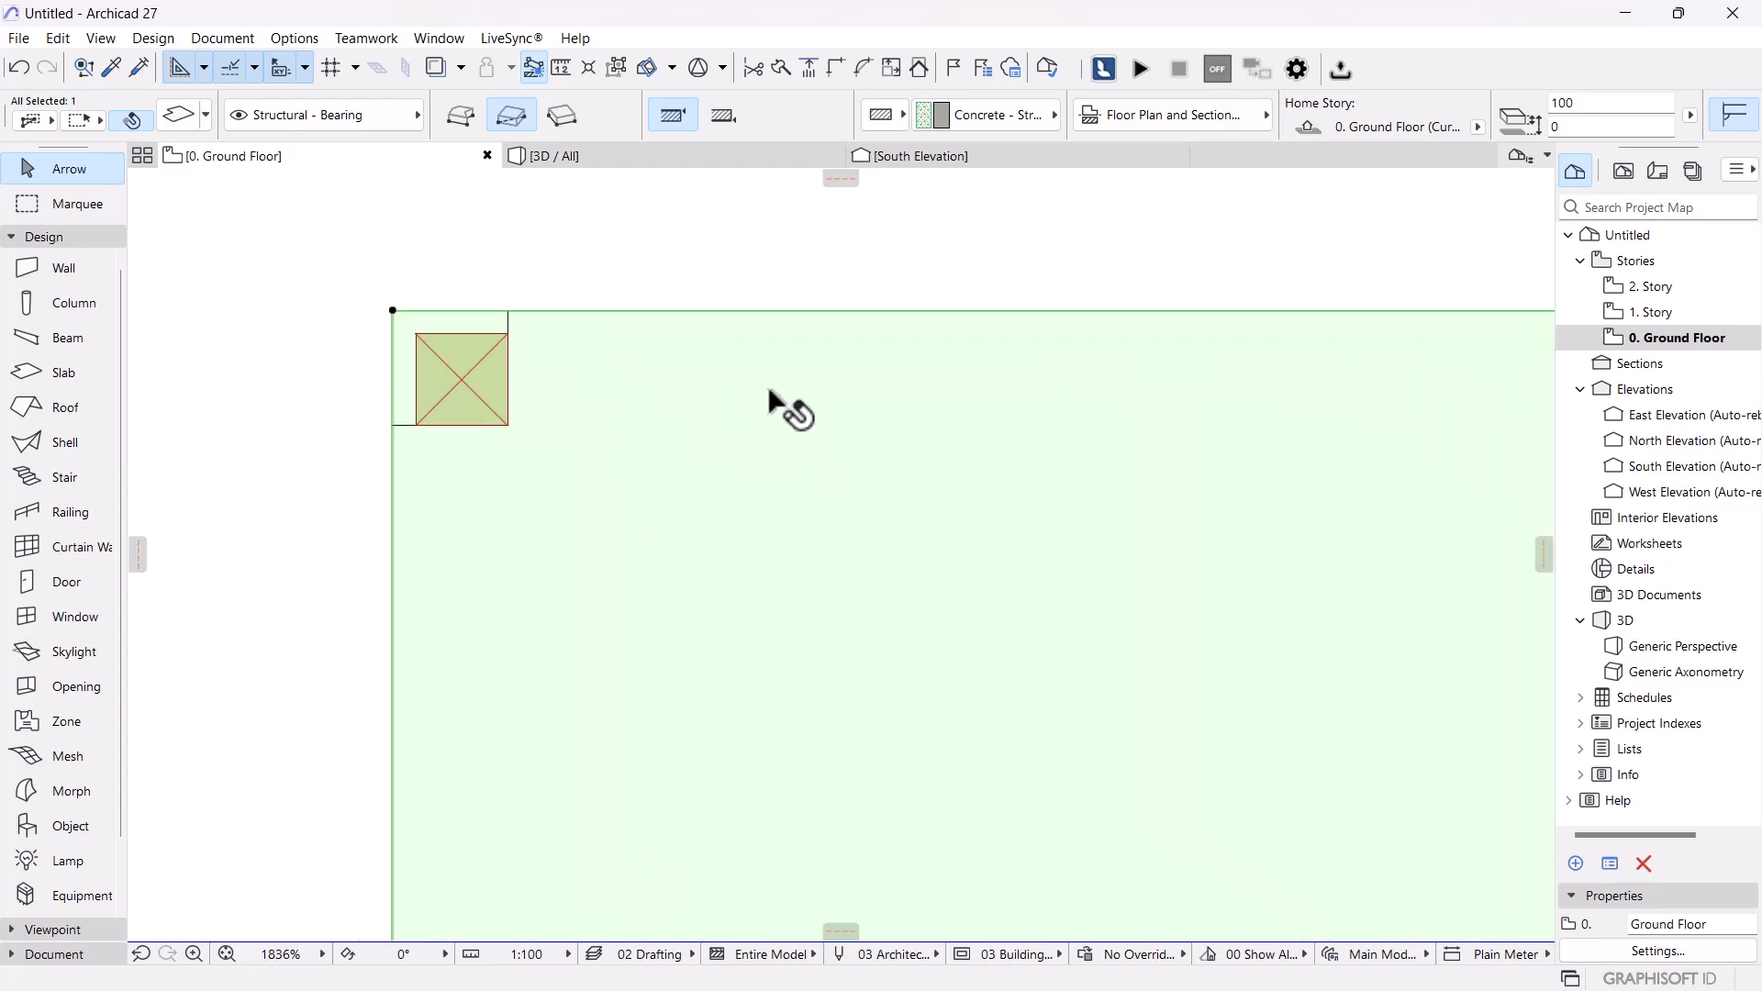
{"action": "left_click", "coordinate": [306, 274]}
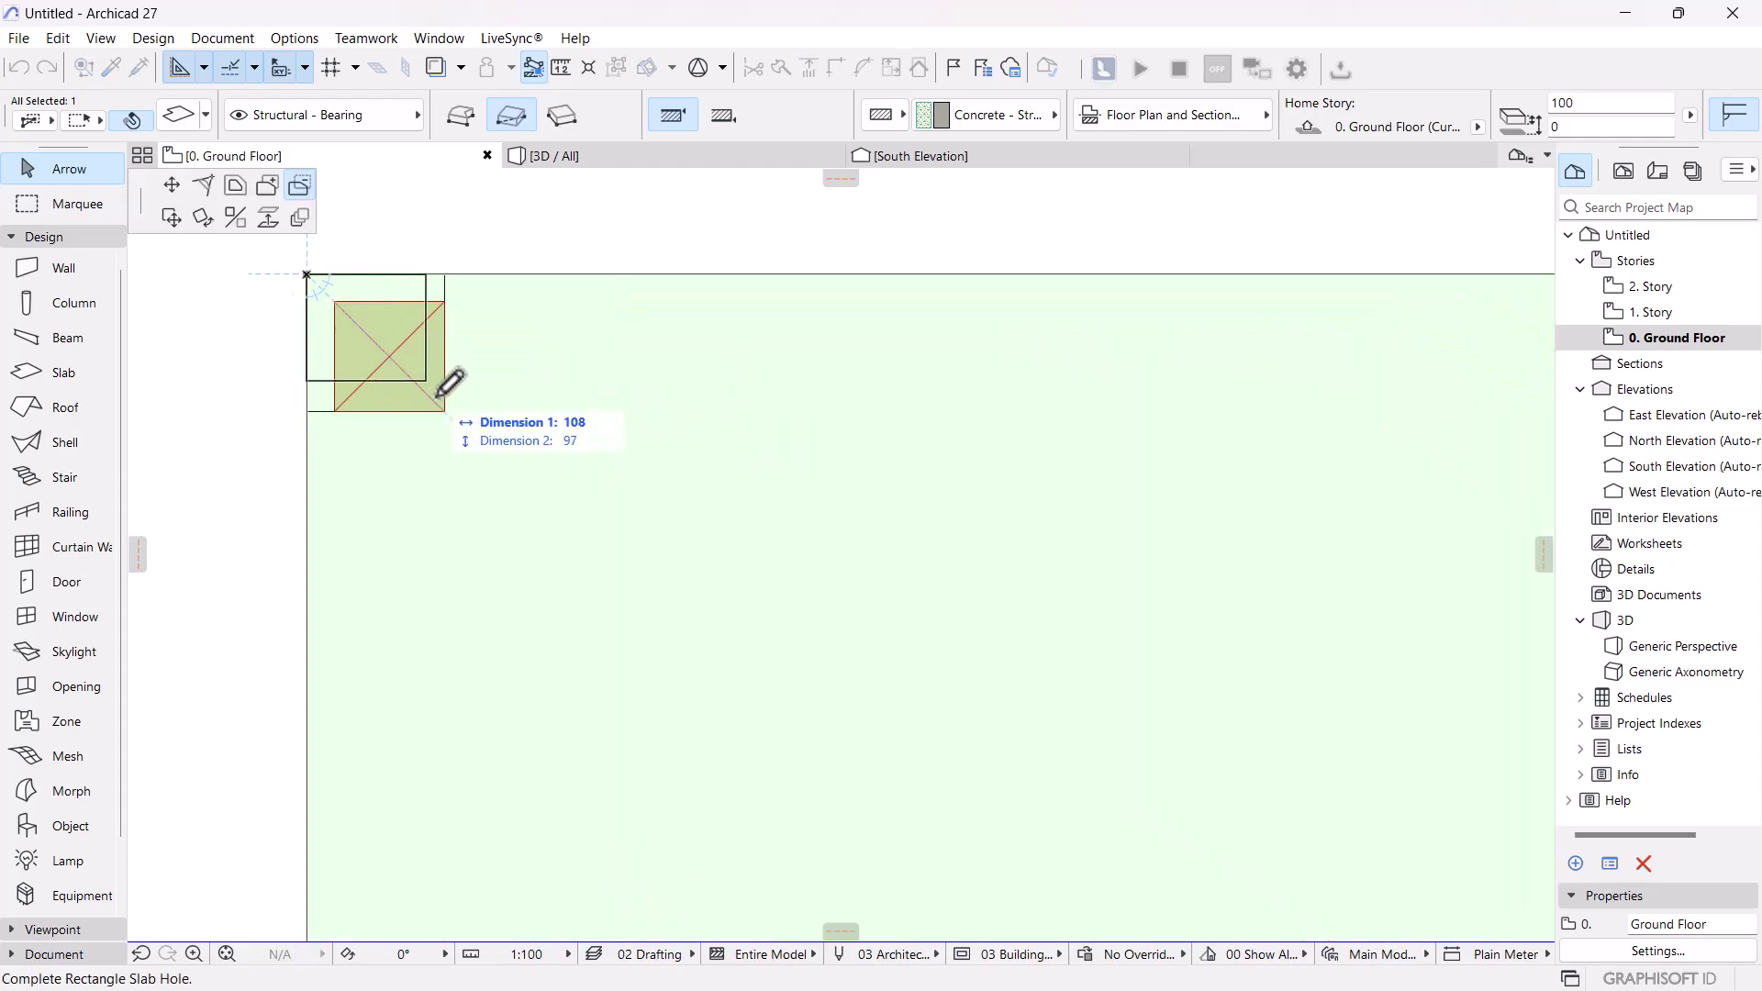
{"action": "left_click", "coordinate": [445, 412]}
{"action": "key", "text": "Escape"}
- Select the notched floor slab to check the cut-outs at its four corners
{"action": "scroll", "coordinate": [272, 318], "scroll_direction": "down", "scroll_amount": 5}
{"action": "scroll", "coordinate": [630, 514], "scroll_direction": "down", "scroll_amount": 2}
{"action": "middle_click_drag", "start_coordinate": [650, 522], "coordinate": [662, 319]}
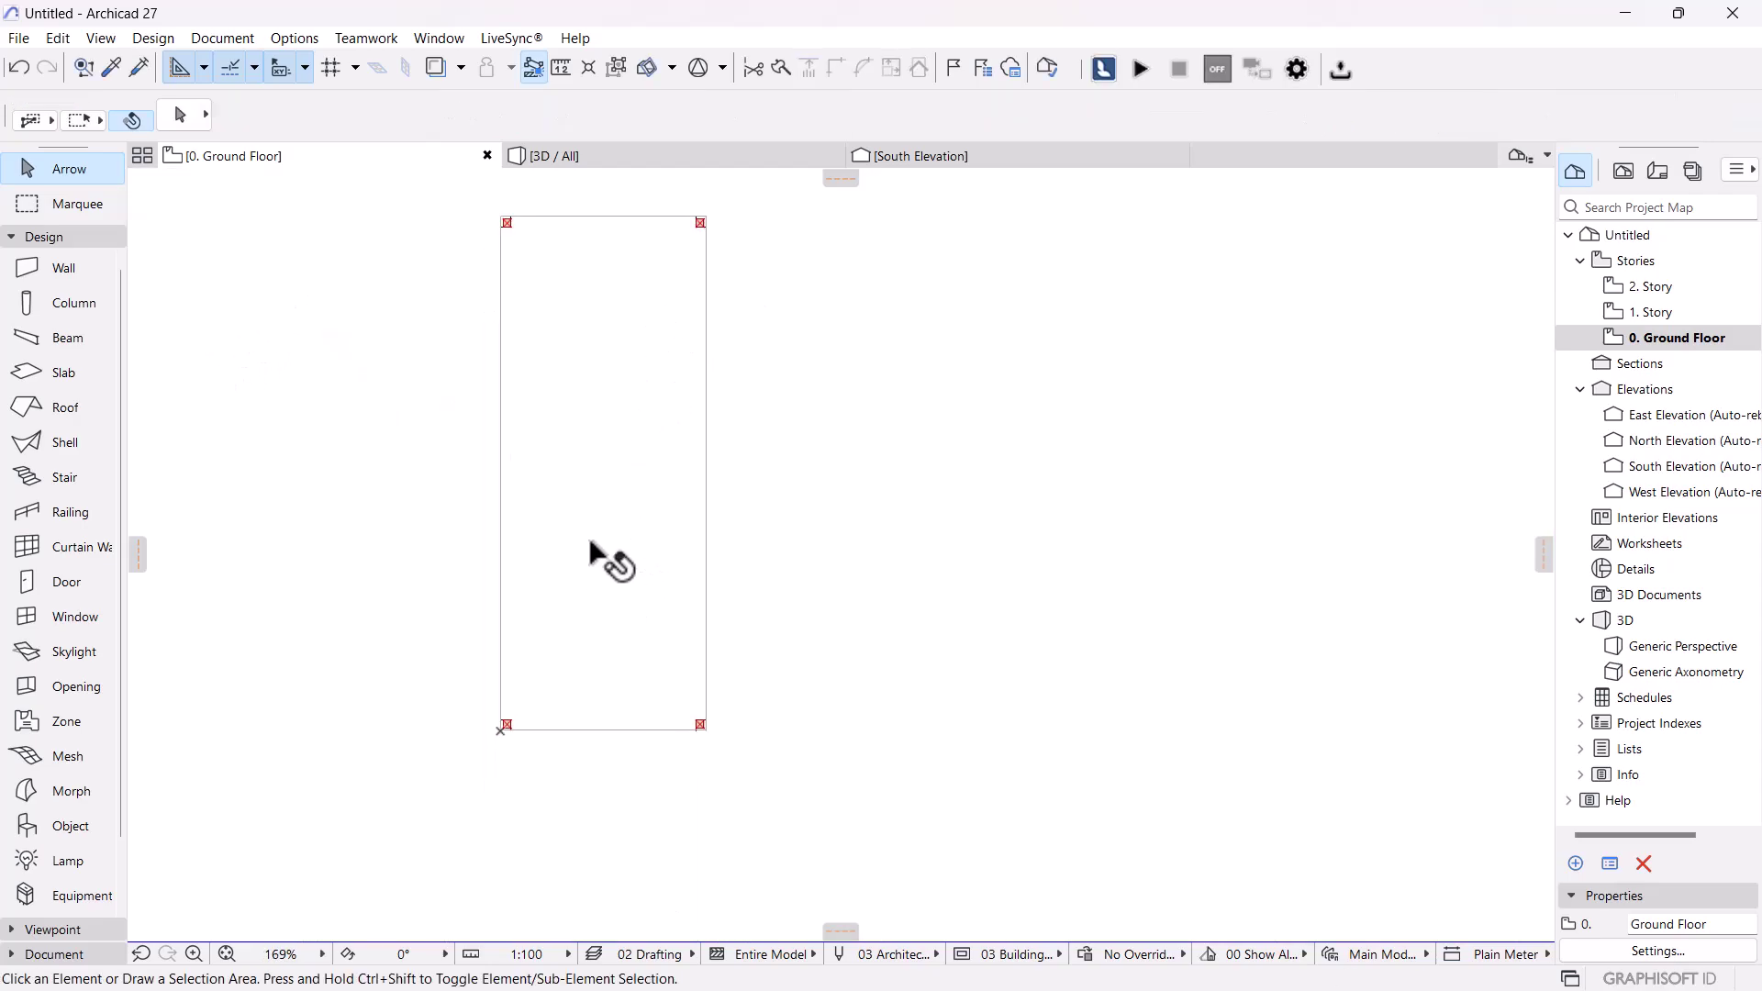
{"action": "left_click", "coordinate": [624, 491]}
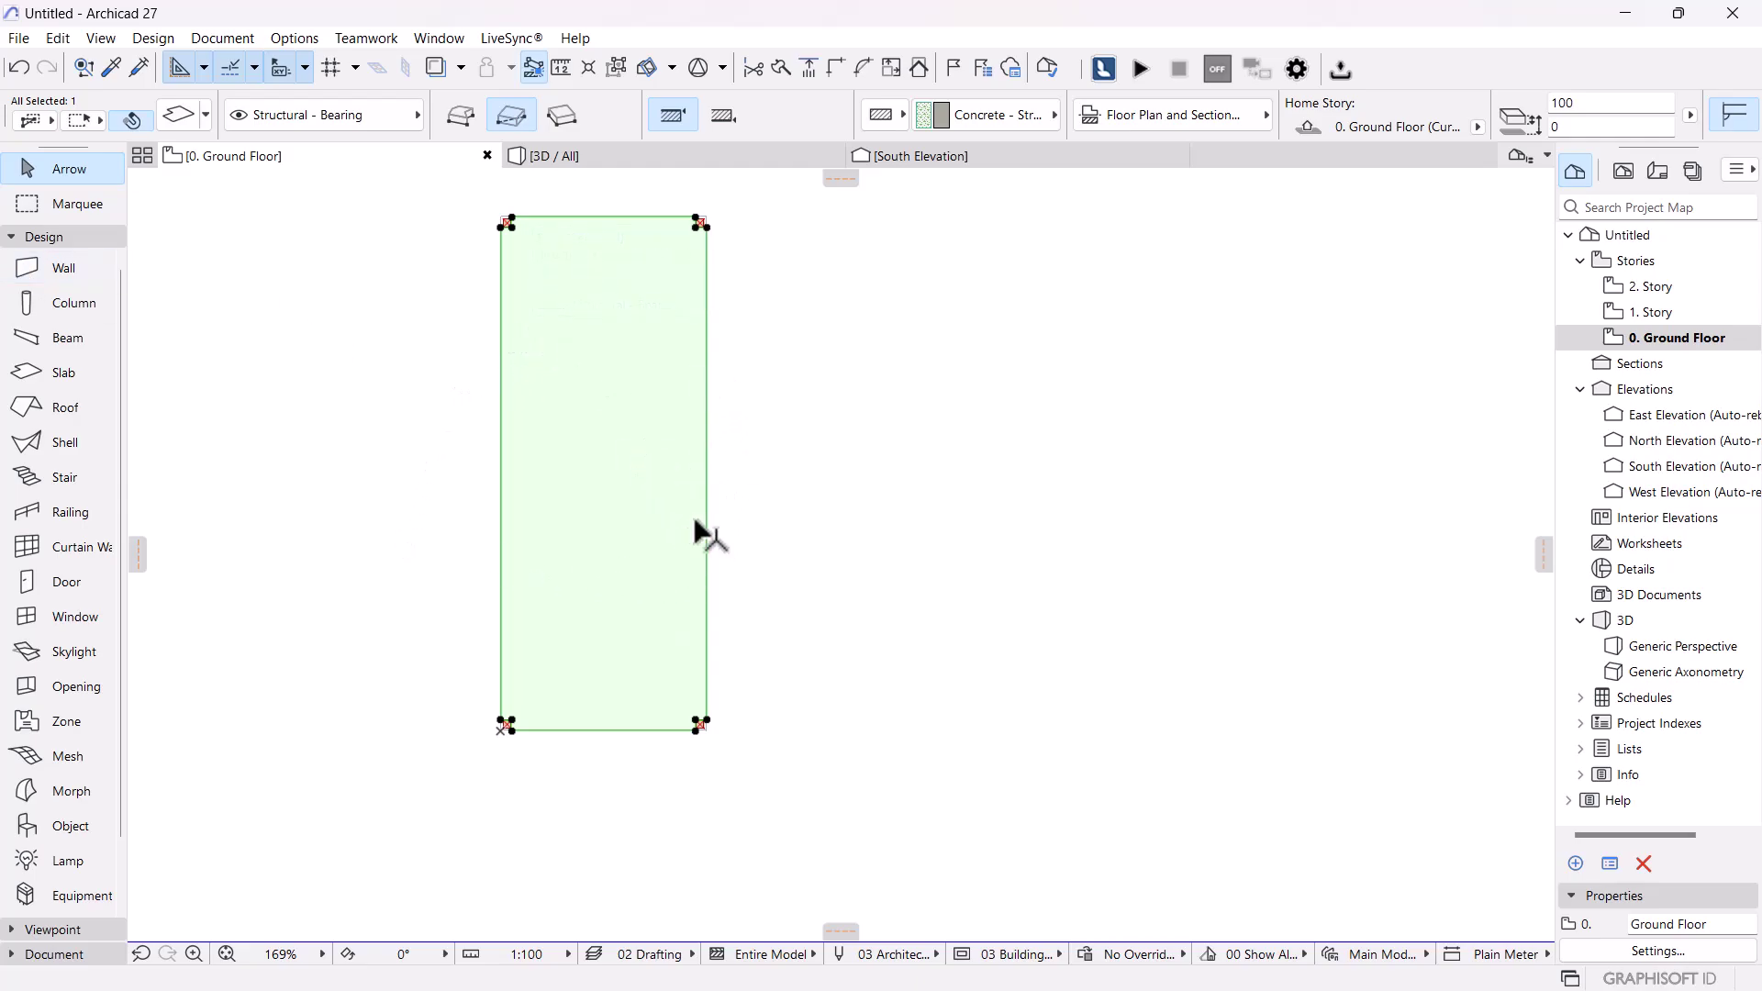
{"action": "left_click", "coordinate": [421, 456]}
{"action": "left_click", "coordinate": [631, 486]}
- Check the 1. Story plan and examine the structure in 3D, ending in the ground floor plan
{"action": "right_click", "coordinate": [220, 153]}
{"action": "left_click", "coordinate": [312, 342]}
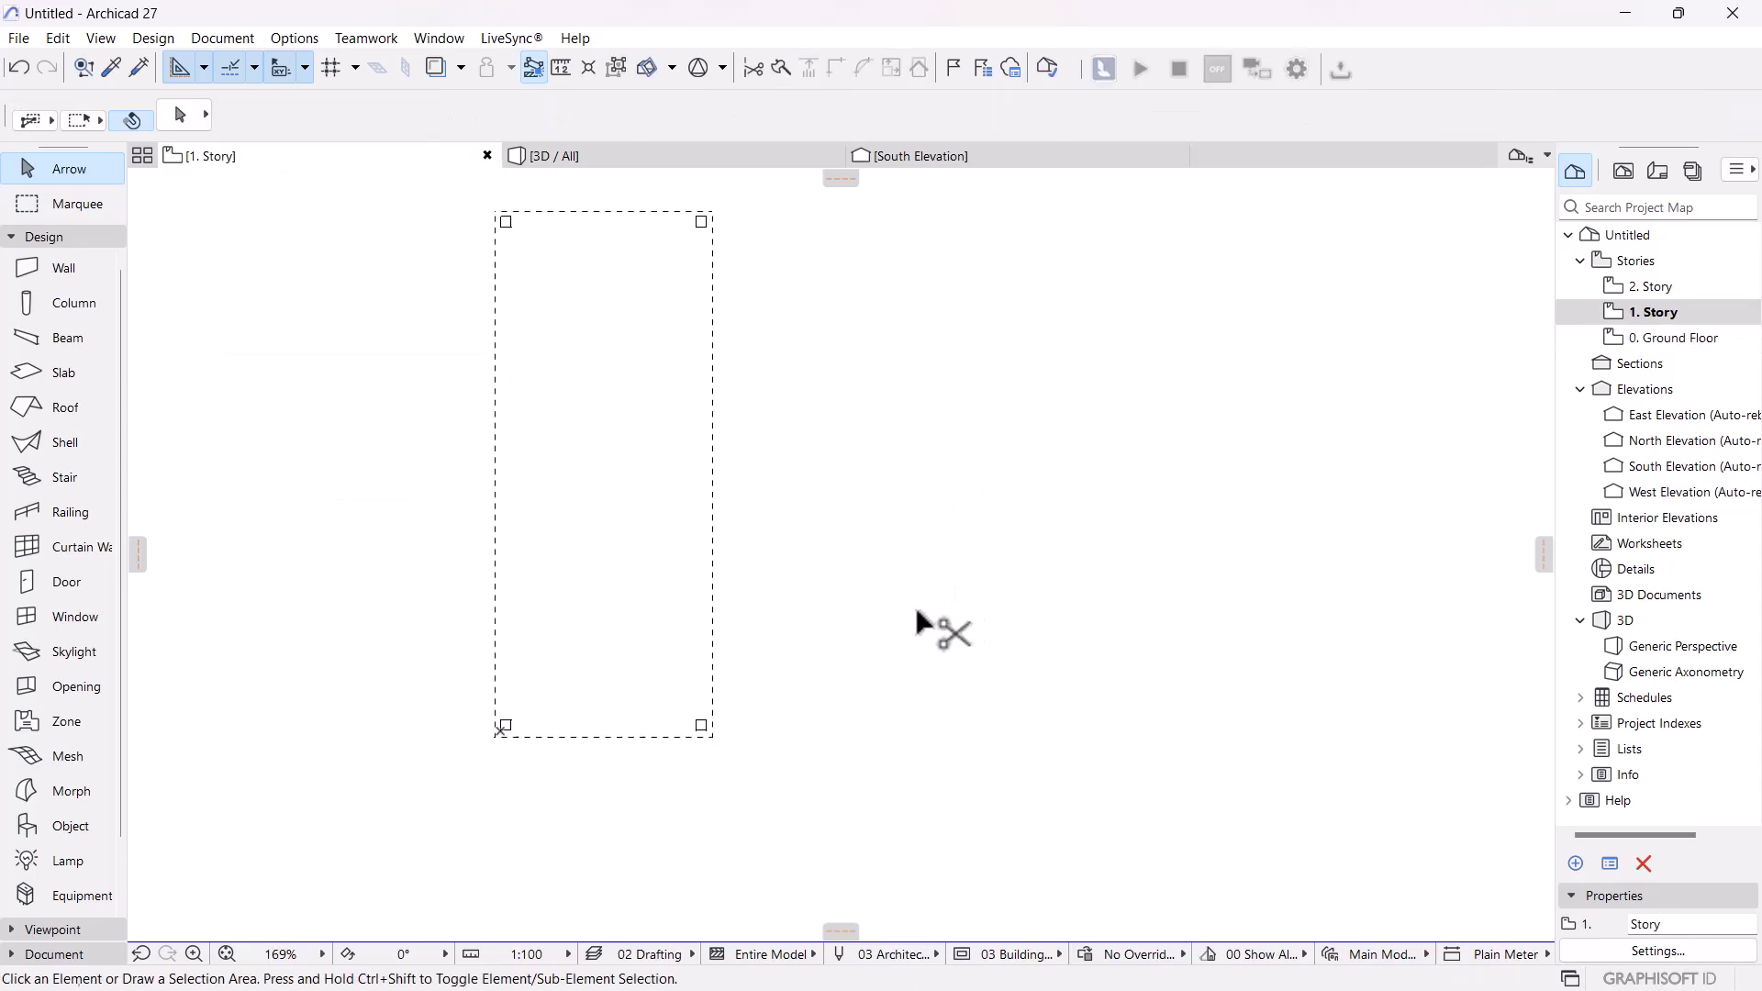
{"action": "right_click", "coordinate": [275, 164]}
{"action": "left_click", "coordinate": [357, 376]}
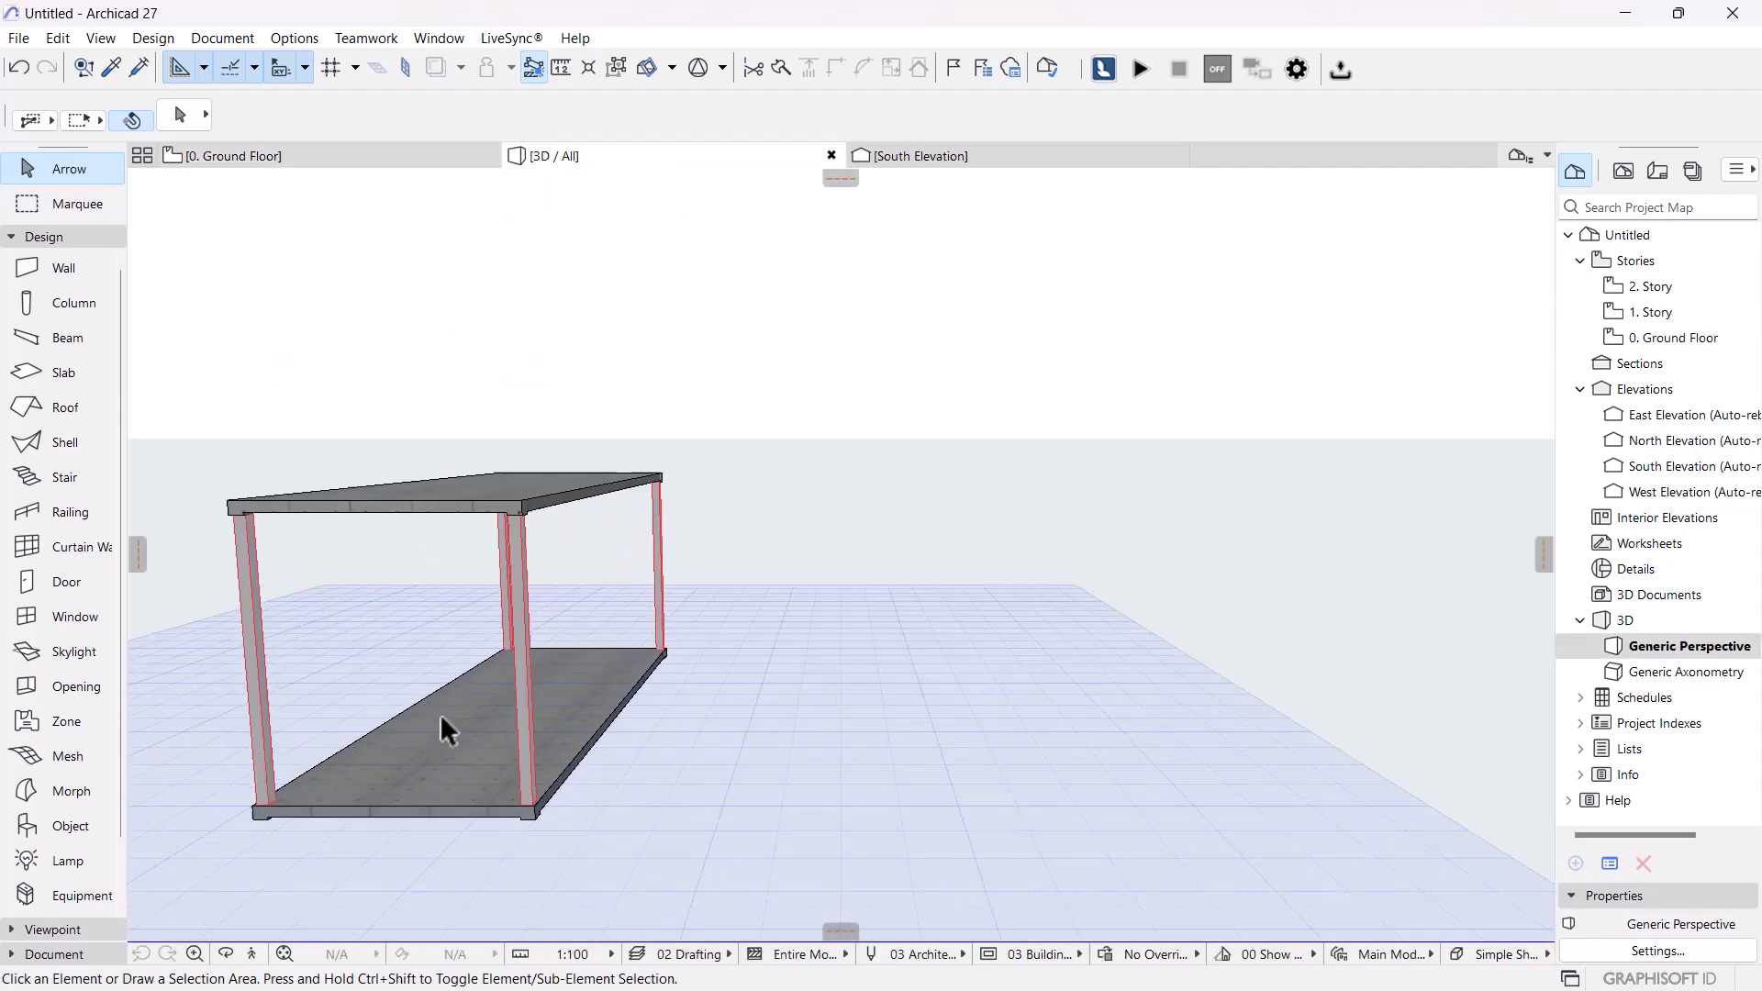
{"action": "middle_click_drag", "start_coordinate": [447, 732], "coordinate": [377, 484], "text": "shift"}
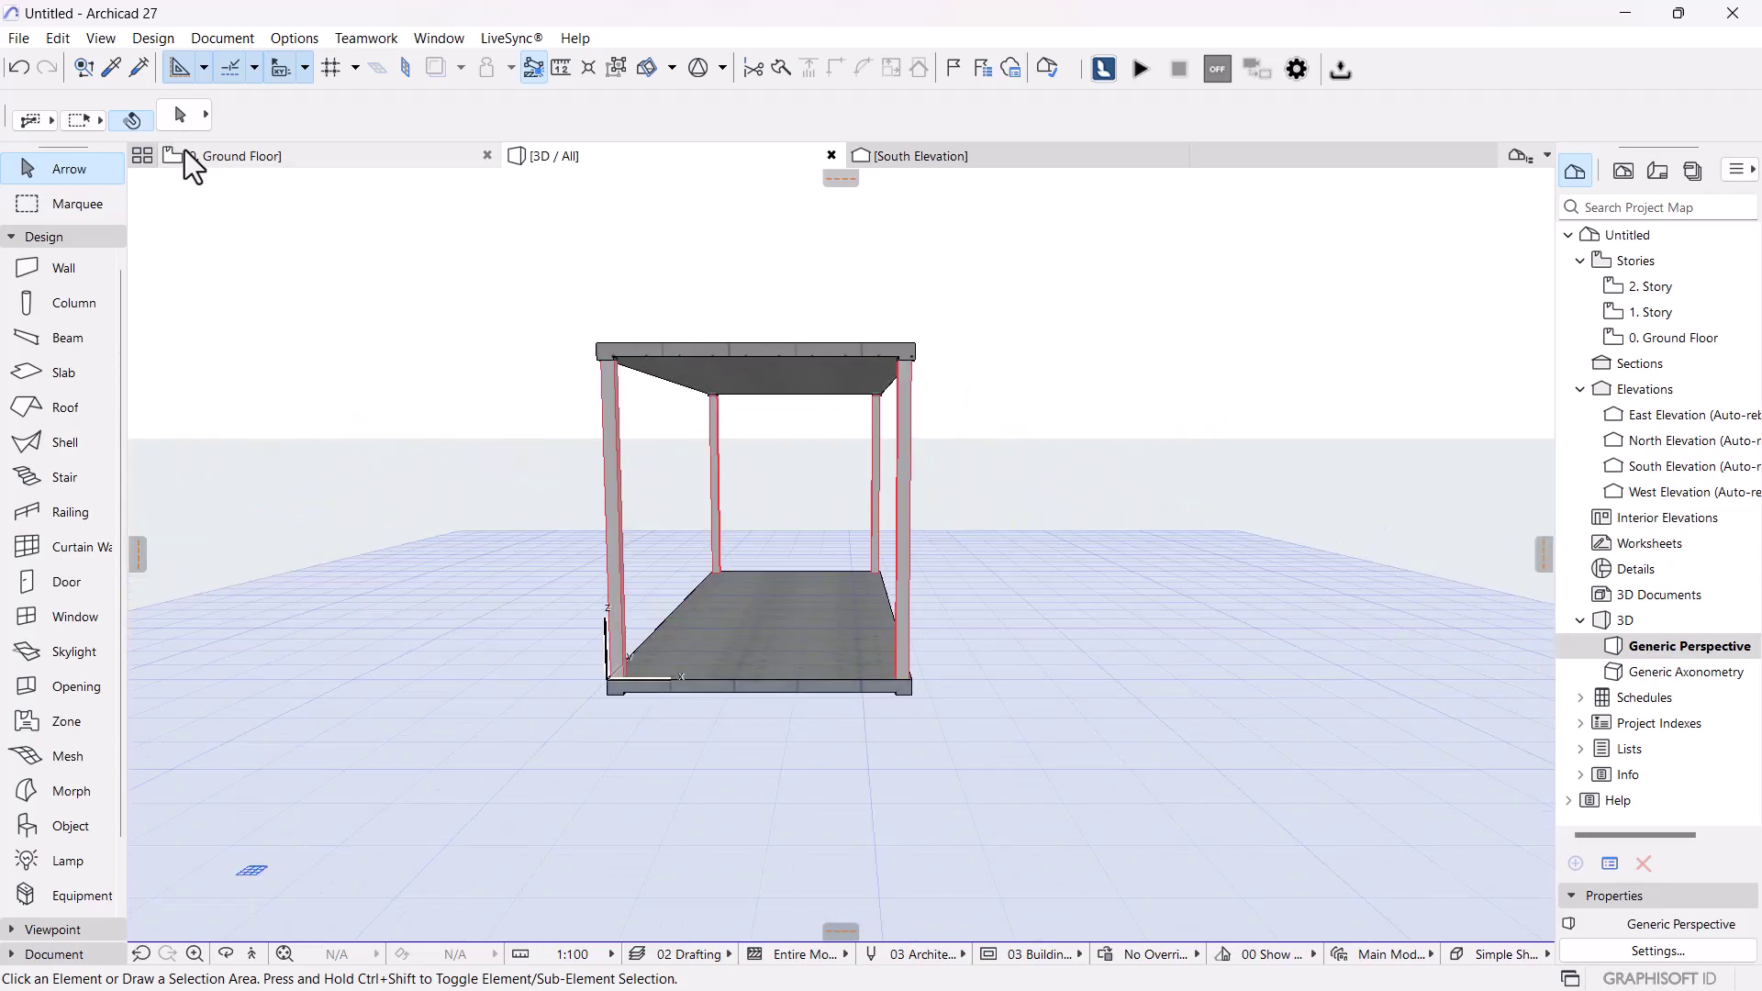
{"action": "left_click", "coordinate": [307, 157]}
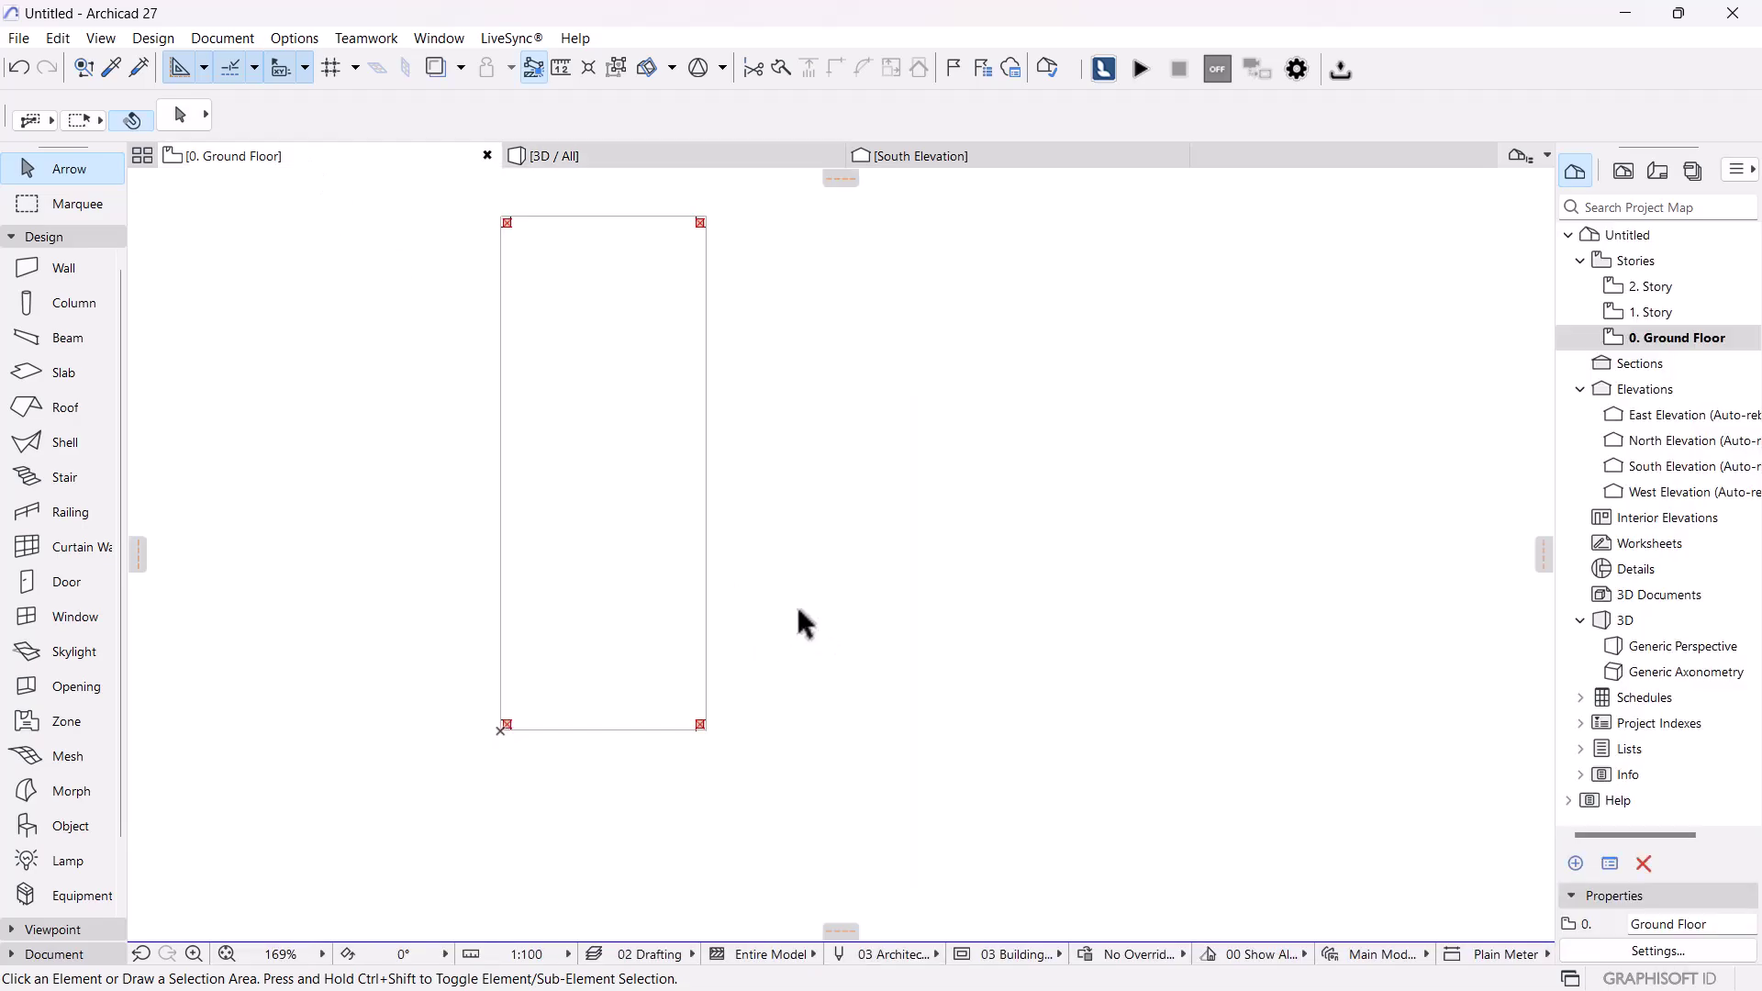
- Draw a horizontal drafting line about 813 mm long outward from the upper-right corner of the lower-right corner slab
{"action": "scroll", "coordinate": [740, 716], "scroll_direction": "up", "scroll_amount": 4}
{"action": "scroll", "coordinate": [716, 606], "scroll_direction": "down", "scroll_amount": 3}
{"action": "middle_click_drag", "start_coordinate": [715, 606], "coordinate": [580, 671]}
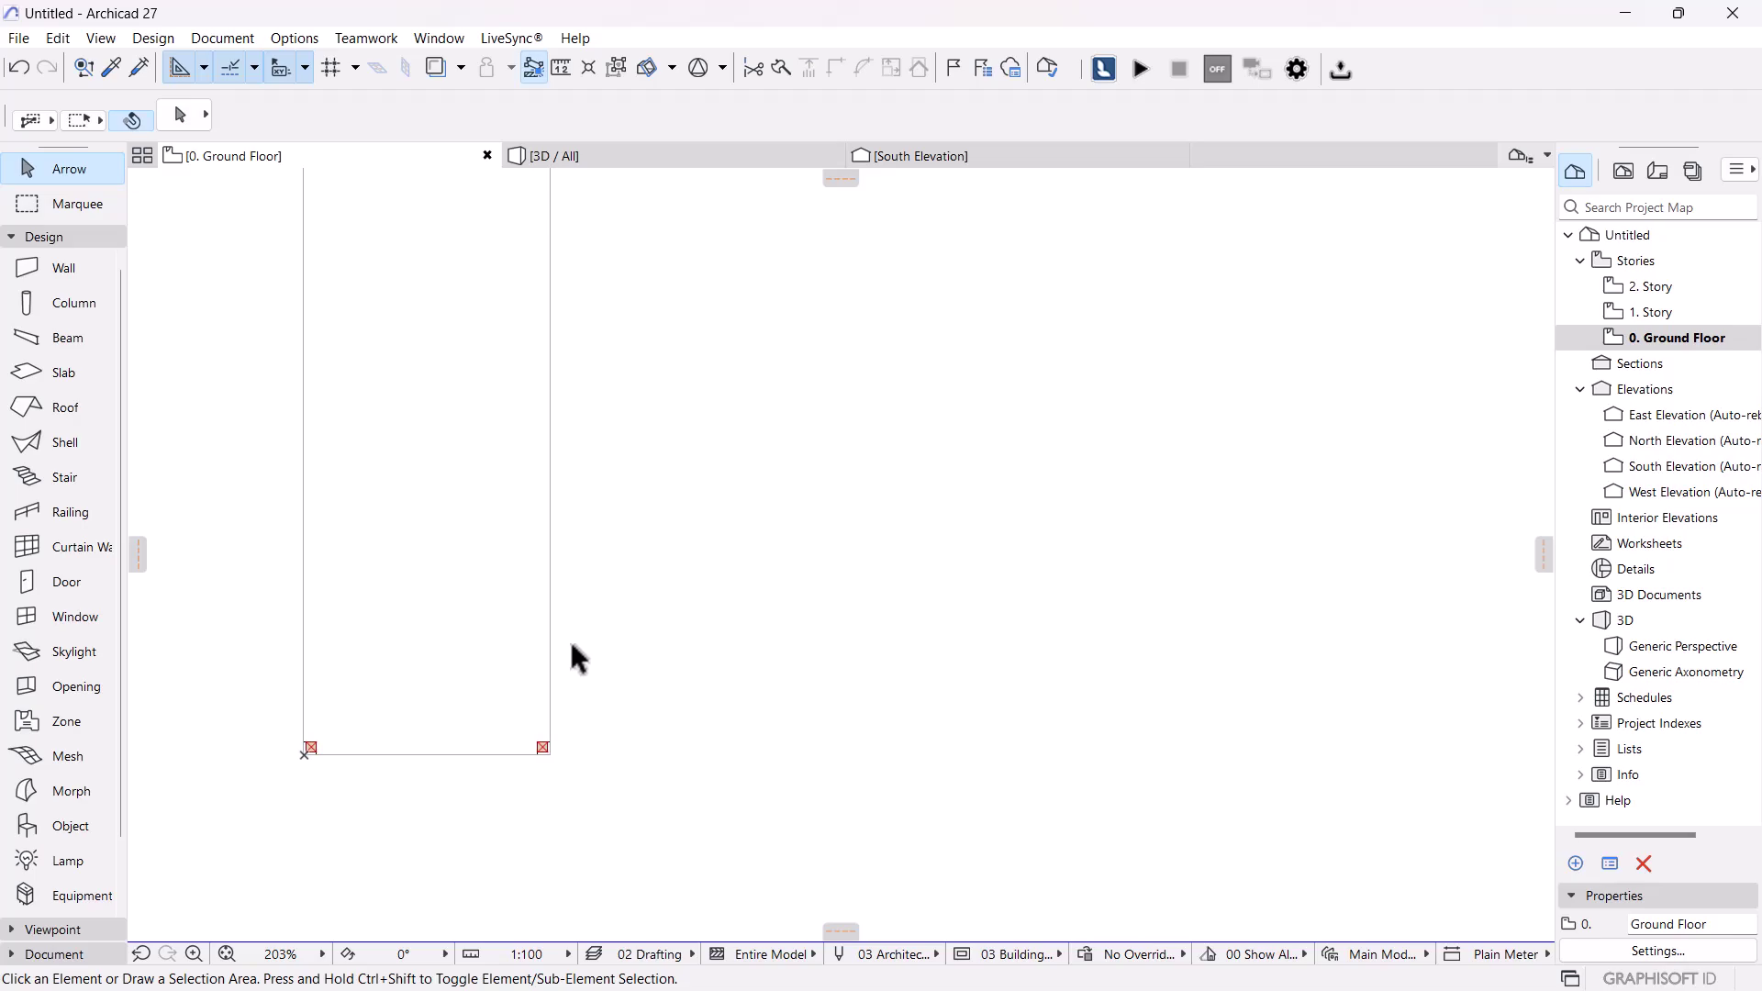
{"action": "middle_click_drag", "start_coordinate": [673, 425], "coordinate": [634, 495]}
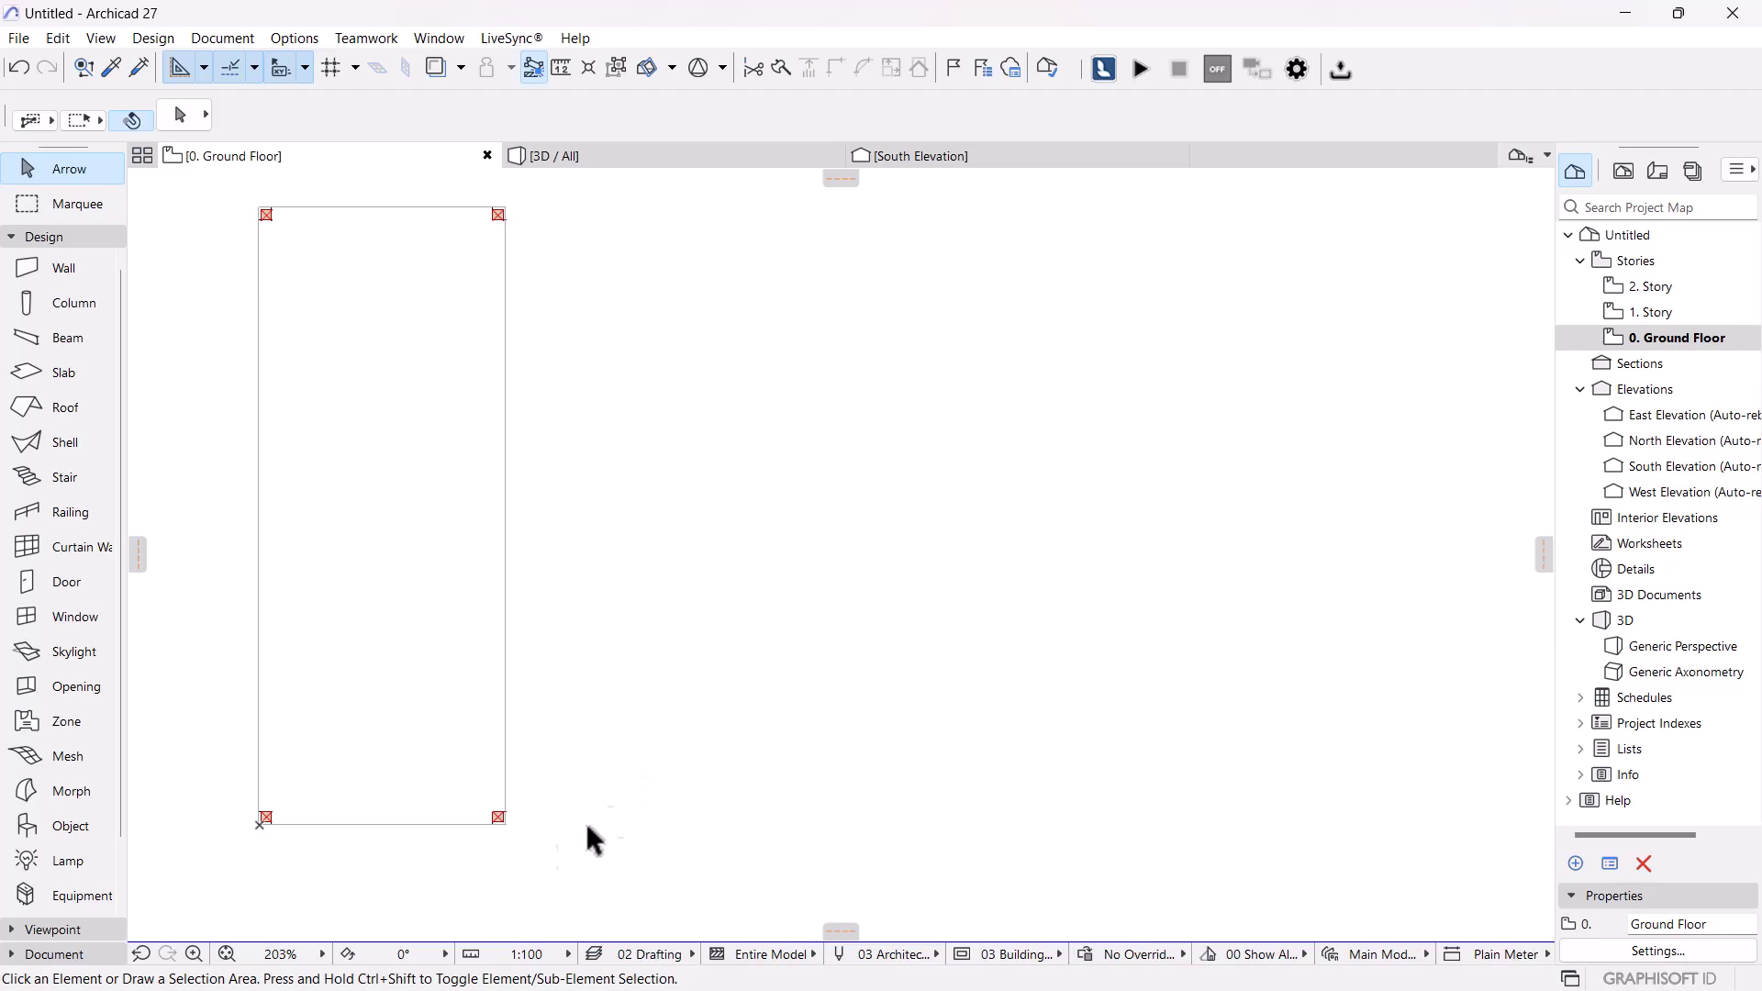
{"action": "scroll", "coordinate": [620, 830], "scroll_direction": "up", "scroll_amount": 2}
{"action": "scroll", "coordinate": [436, 806], "scroll_direction": "up", "scroll_amount": 7}
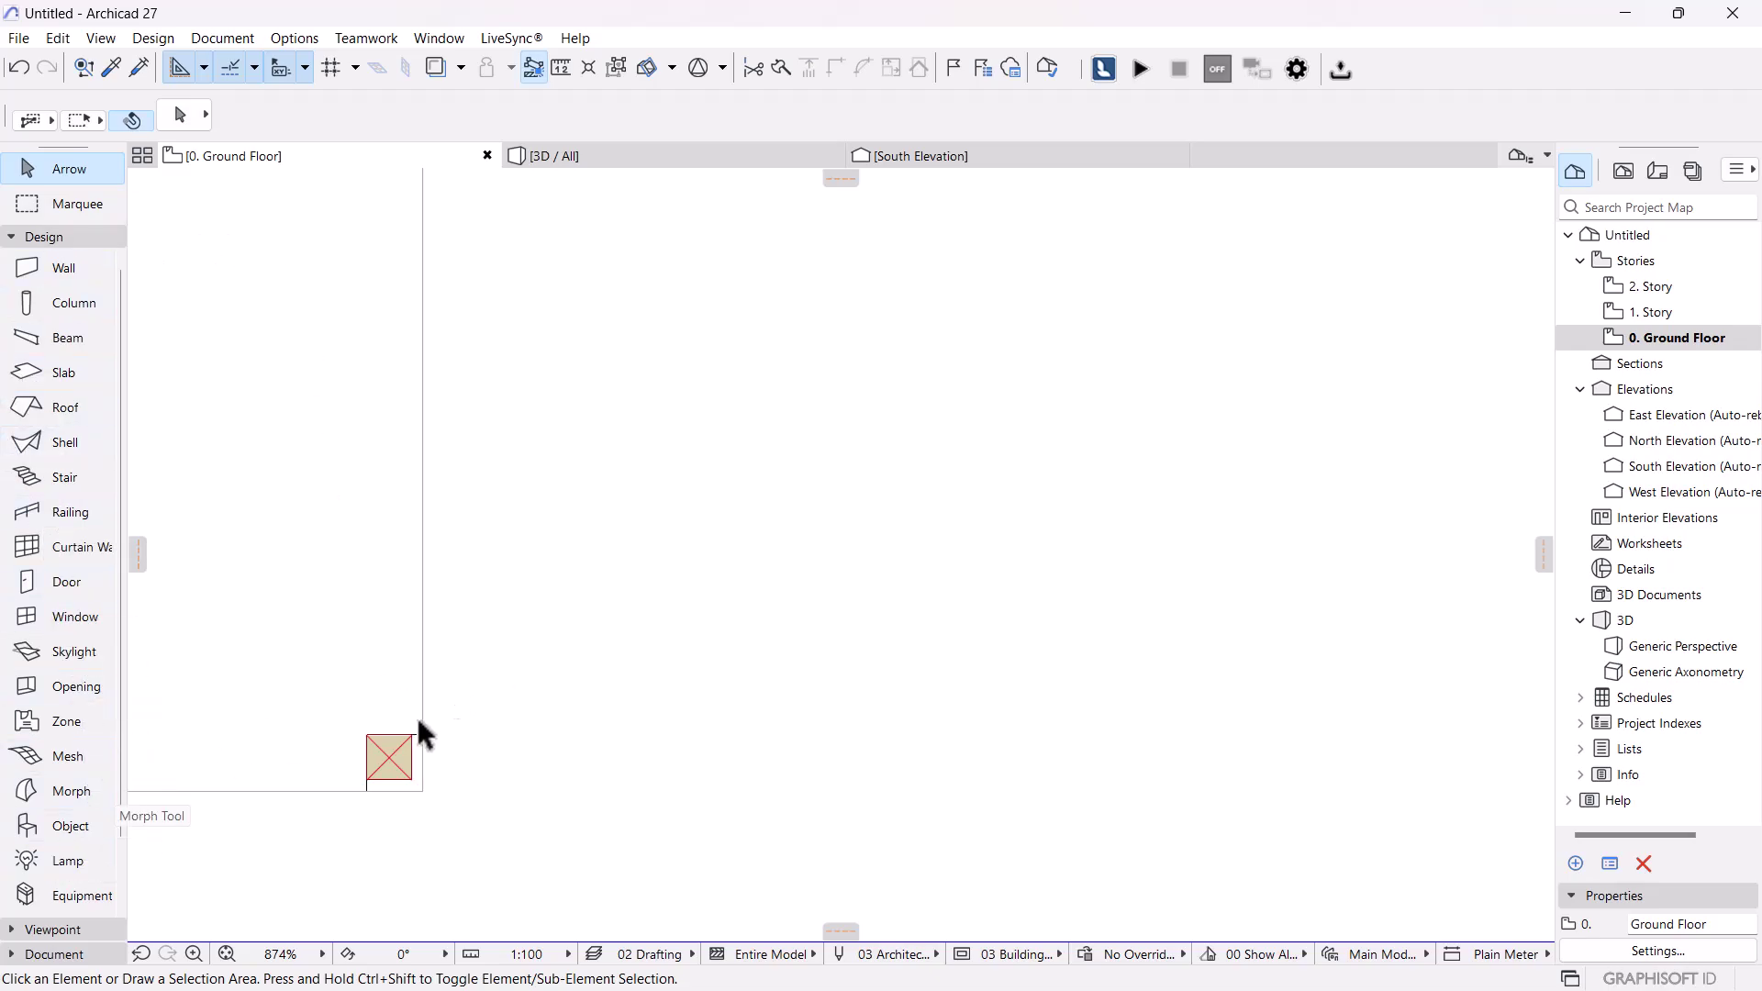
{"action": "left_click", "coordinate": [49, 234]}
{"action": "left_click", "coordinate": [20, 284]}
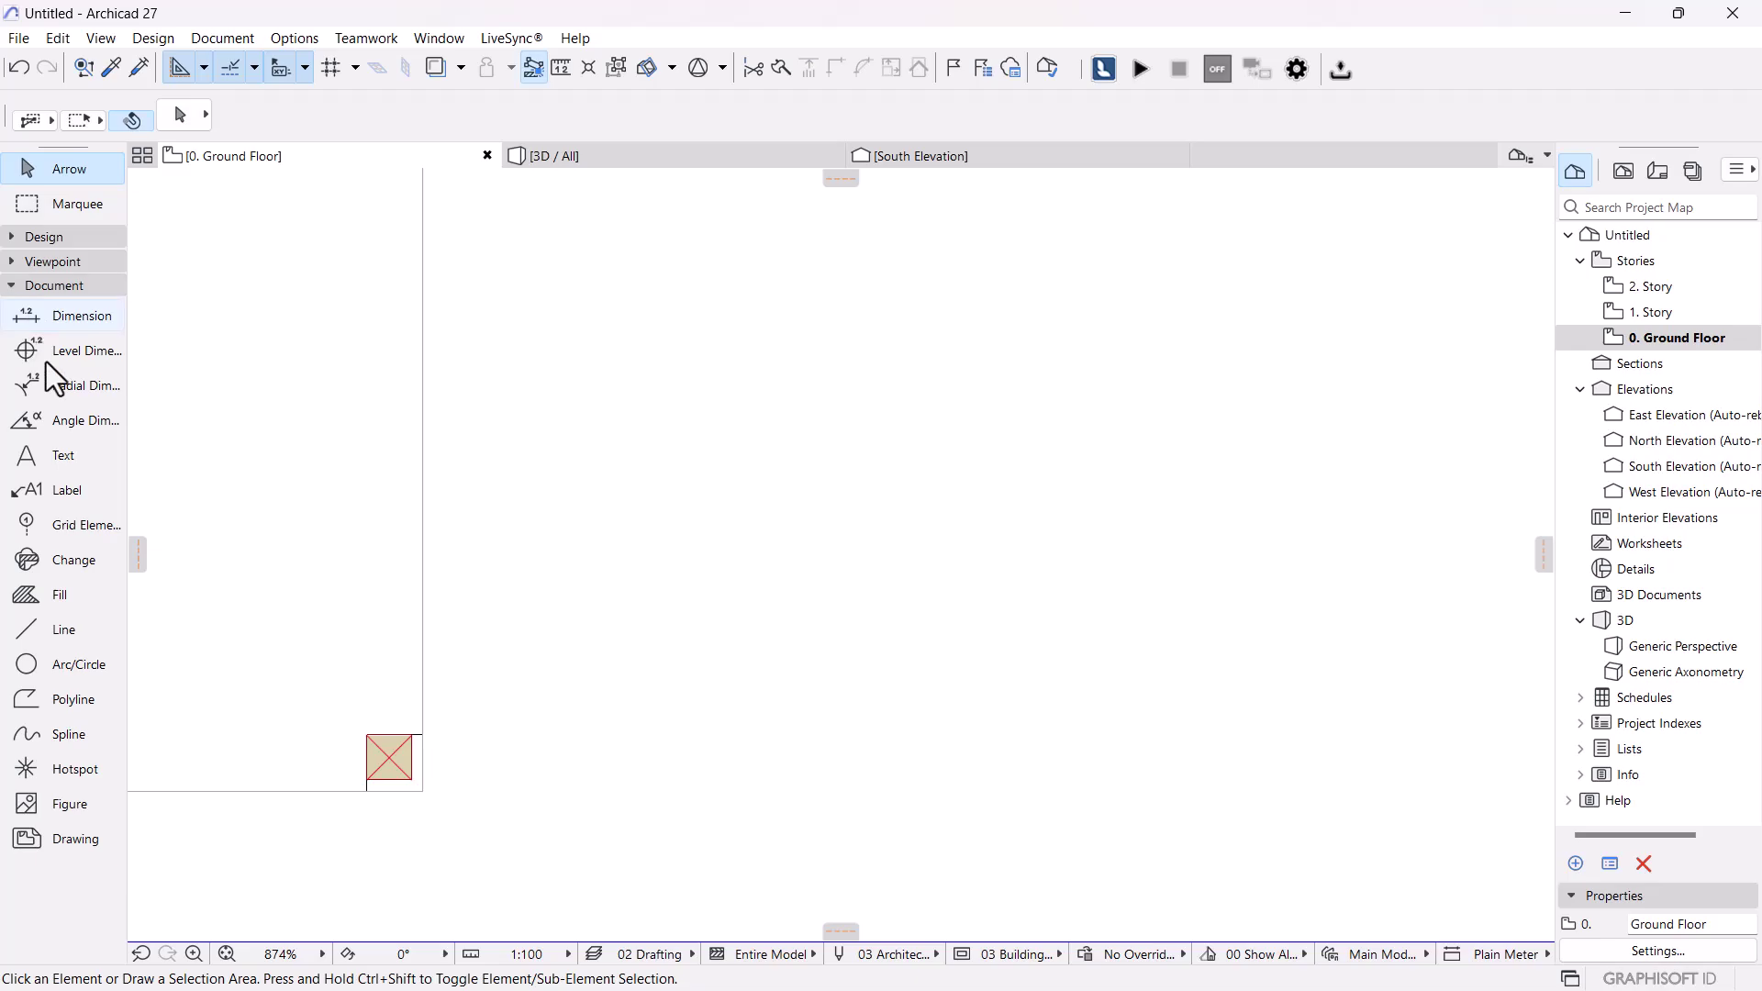
{"action": "left_click", "coordinate": [42, 642]}
{"action": "scroll", "coordinate": [336, 721], "scroll_direction": "up", "scroll_amount": 3}
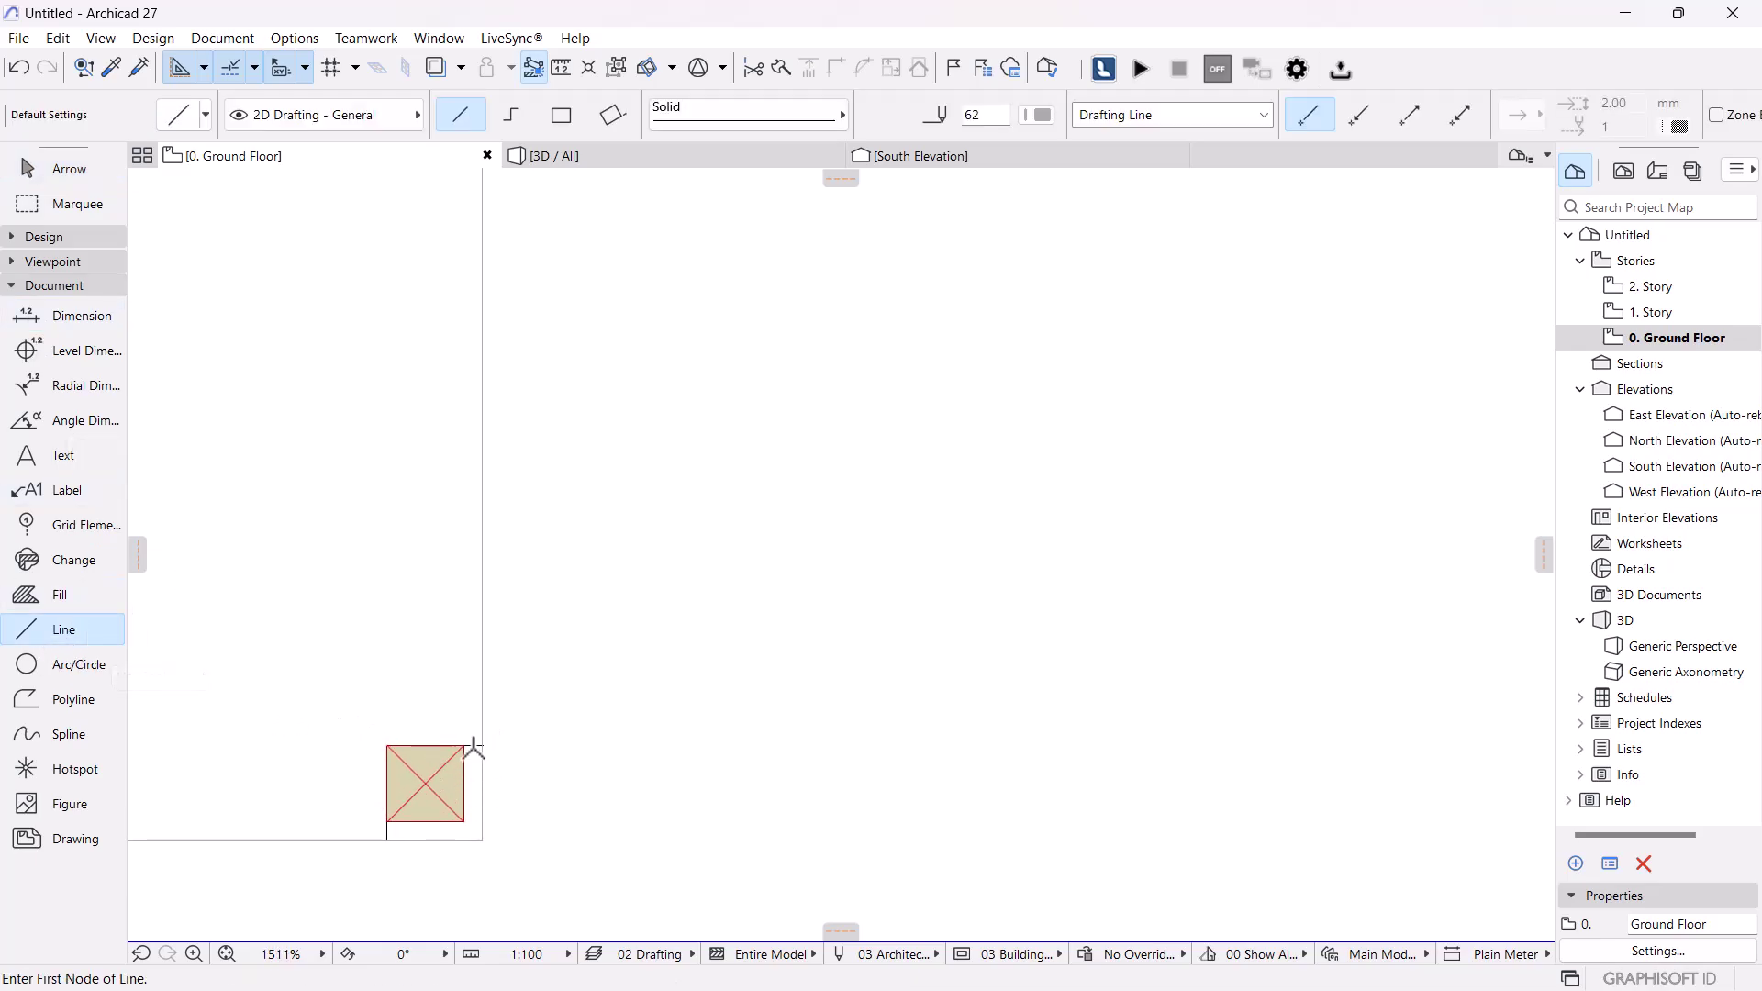
{"action": "left_click", "coordinate": [479, 746]}
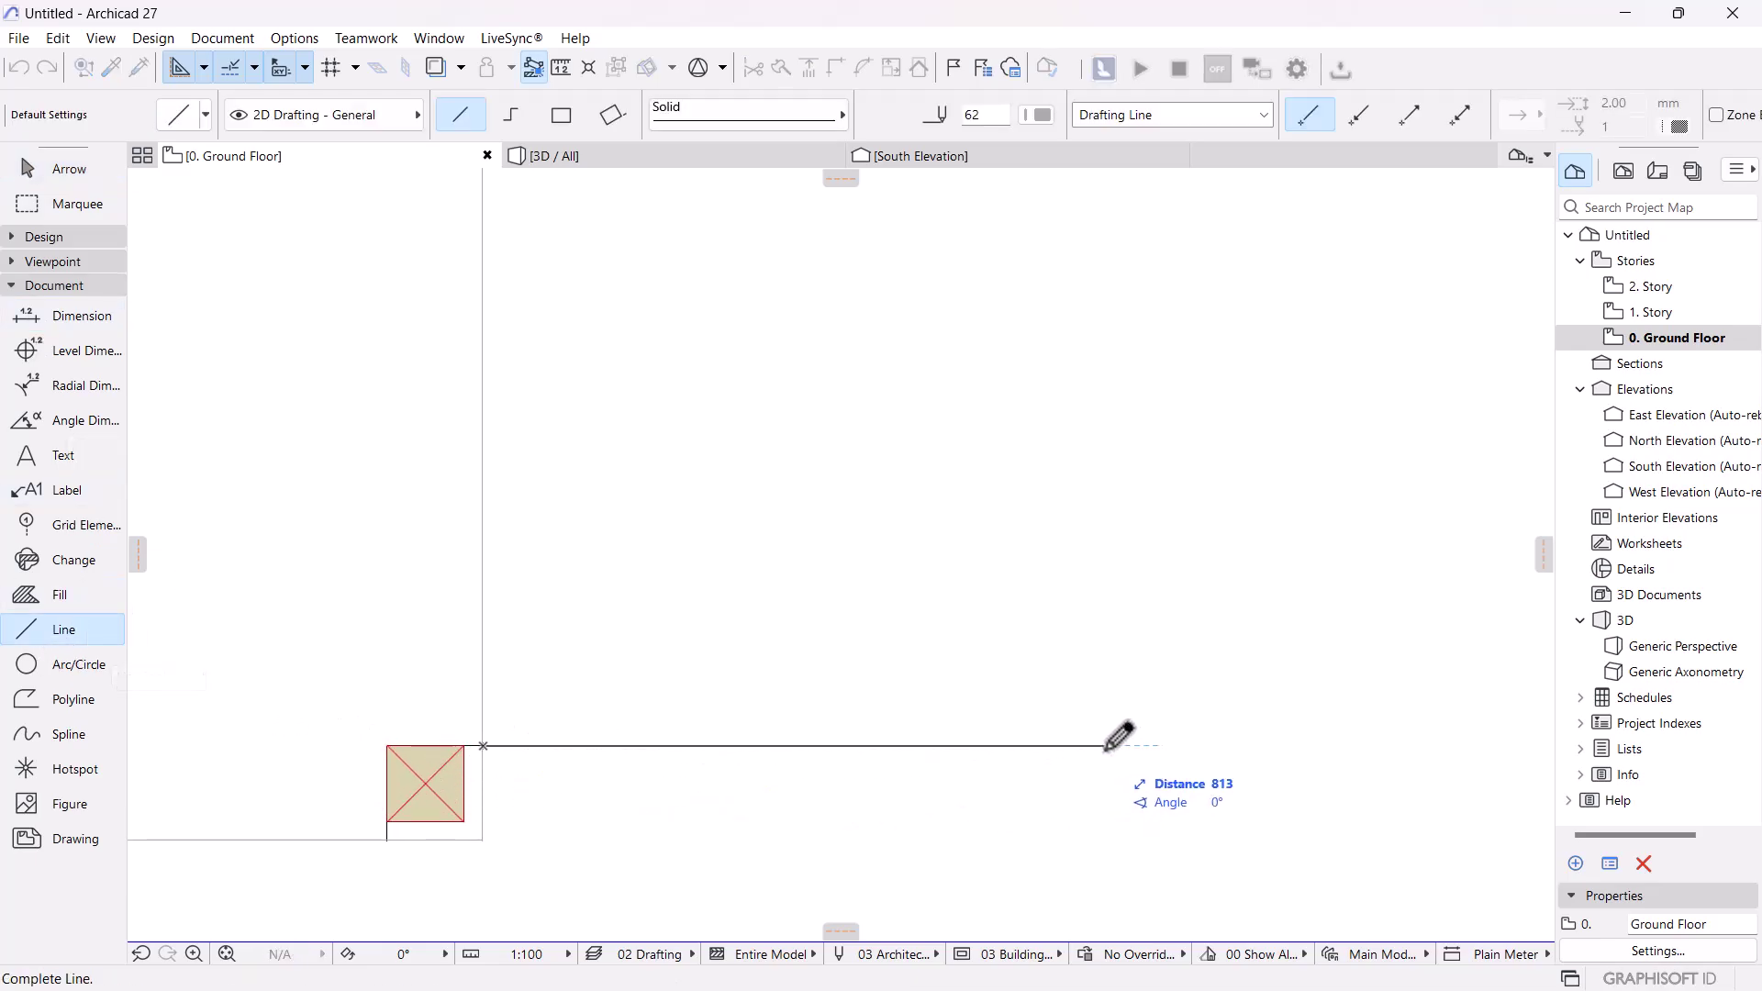
{"action": "left_click", "coordinate": [1104, 746]}
- Draw a horizontal drafting line about 525 mm long outward from the lower-right corner of the upper-right corner slab
{"action": "scroll", "coordinate": [776, 611], "scroll_direction": "down", "scroll_amount": 7}
{"action": "middle_click_drag", "start_coordinate": [782, 508], "coordinate": [657, 889]}
{"action": "scroll", "coordinate": [774, 382], "scroll_direction": "down", "scroll_amount": 4}
{"action": "scroll", "coordinate": [606, 486], "scroll_direction": "up", "scroll_amount": 12}
{"action": "left_click", "coordinate": [535, 496]}
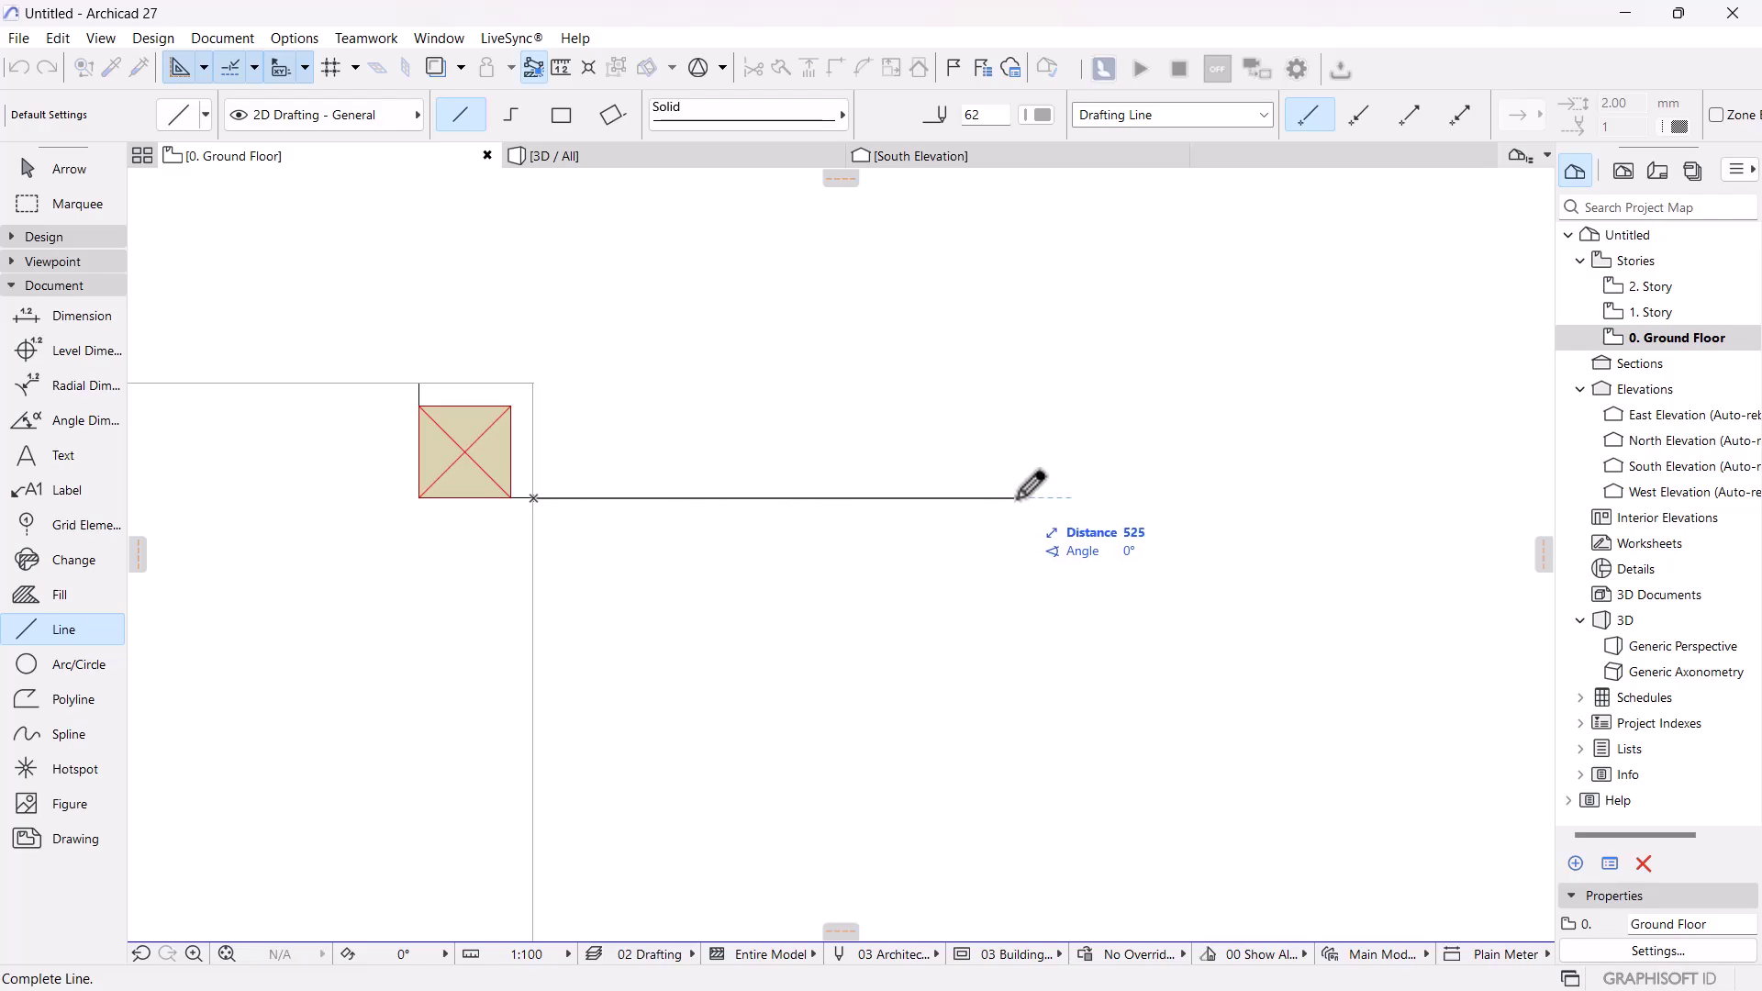
{"action": "left_click", "coordinate": [1016, 497]}
- Draw a freestanding horizontal line beyond and slightly above the end of the lower guide line, and leave the Line tool
{"action": "scroll", "coordinate": [515, 695], "scroll_direction": "down", "scroll_amount": 9}
{"action": "middle_click_drag", "start_coordinate": [515, 695], "coordinate": [491, 473]}
{"action": "scroll", "coordinate": [496, 514], "scroll_direction": "down", "scroll_amount": 4}
{"action": "middle_click_drag", "start_coordinate": [482, 571], "coordinate": [426, 358]}
{"action": "scroll", "coordinate": [632, 832], "scroll_direction": "up", "scroll_amount": 7}
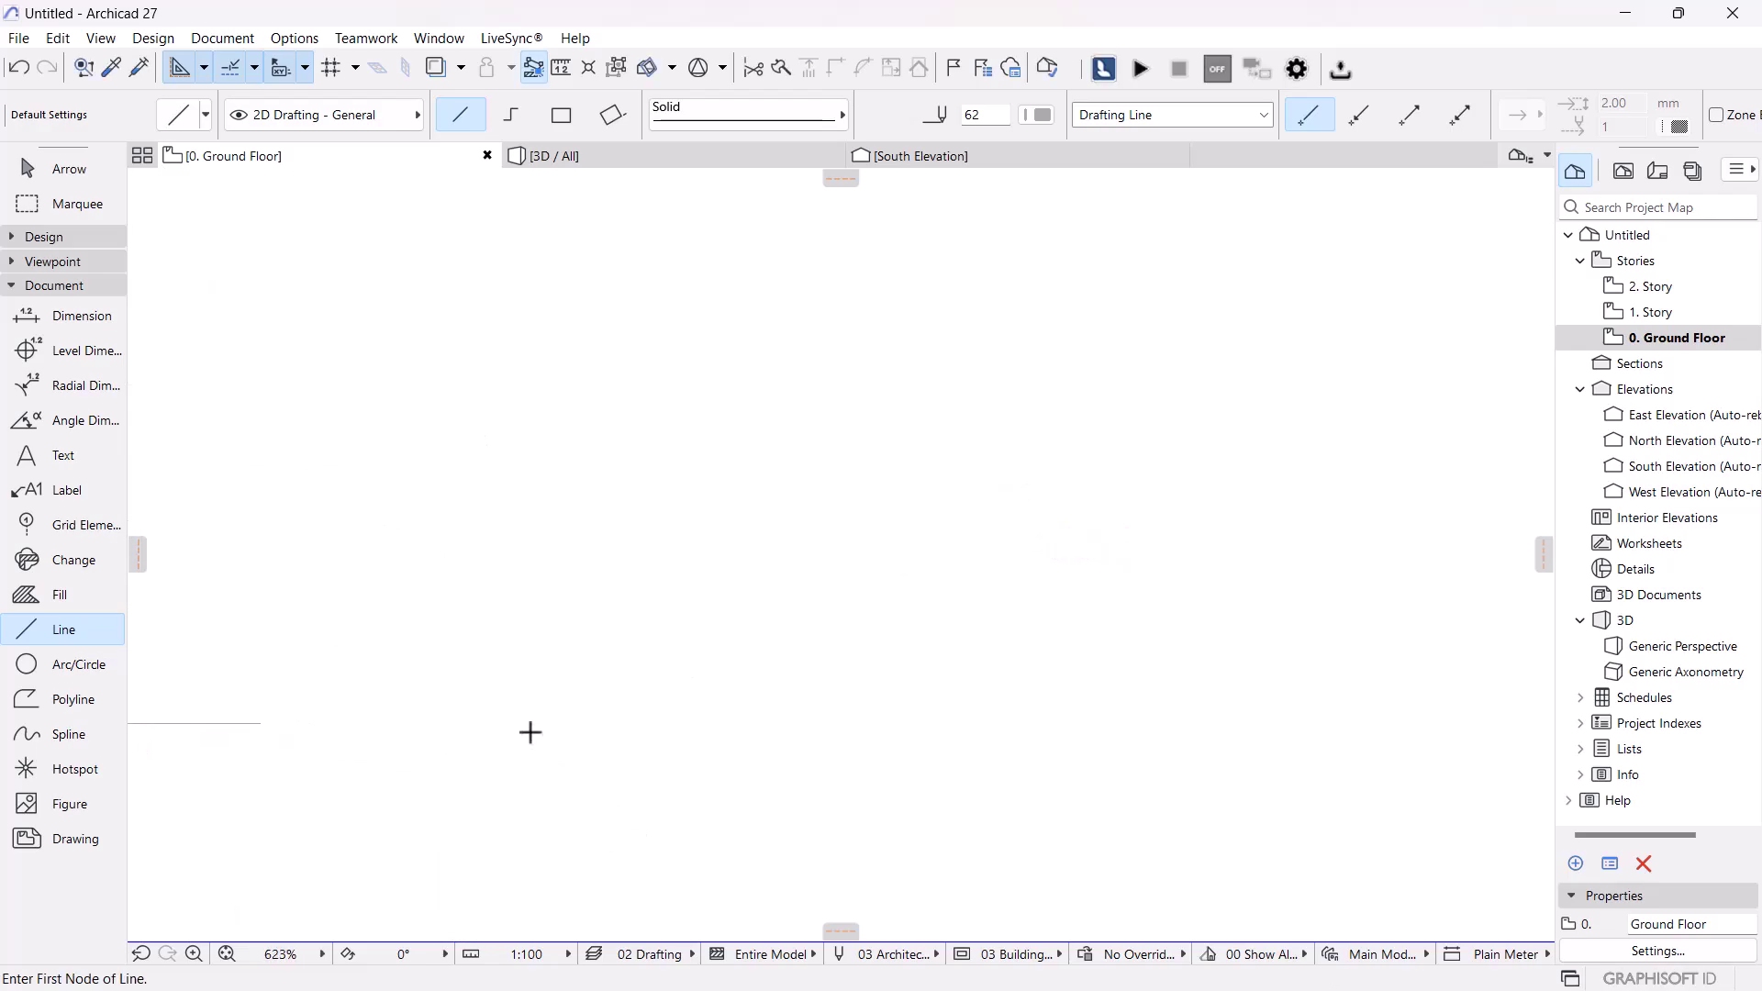
{"action": "middle_click_drag", "start_coordinate": [435, 570], "coordinate": [636, 690]}
{"action": "left_click", "coordinate": [432, 676]}
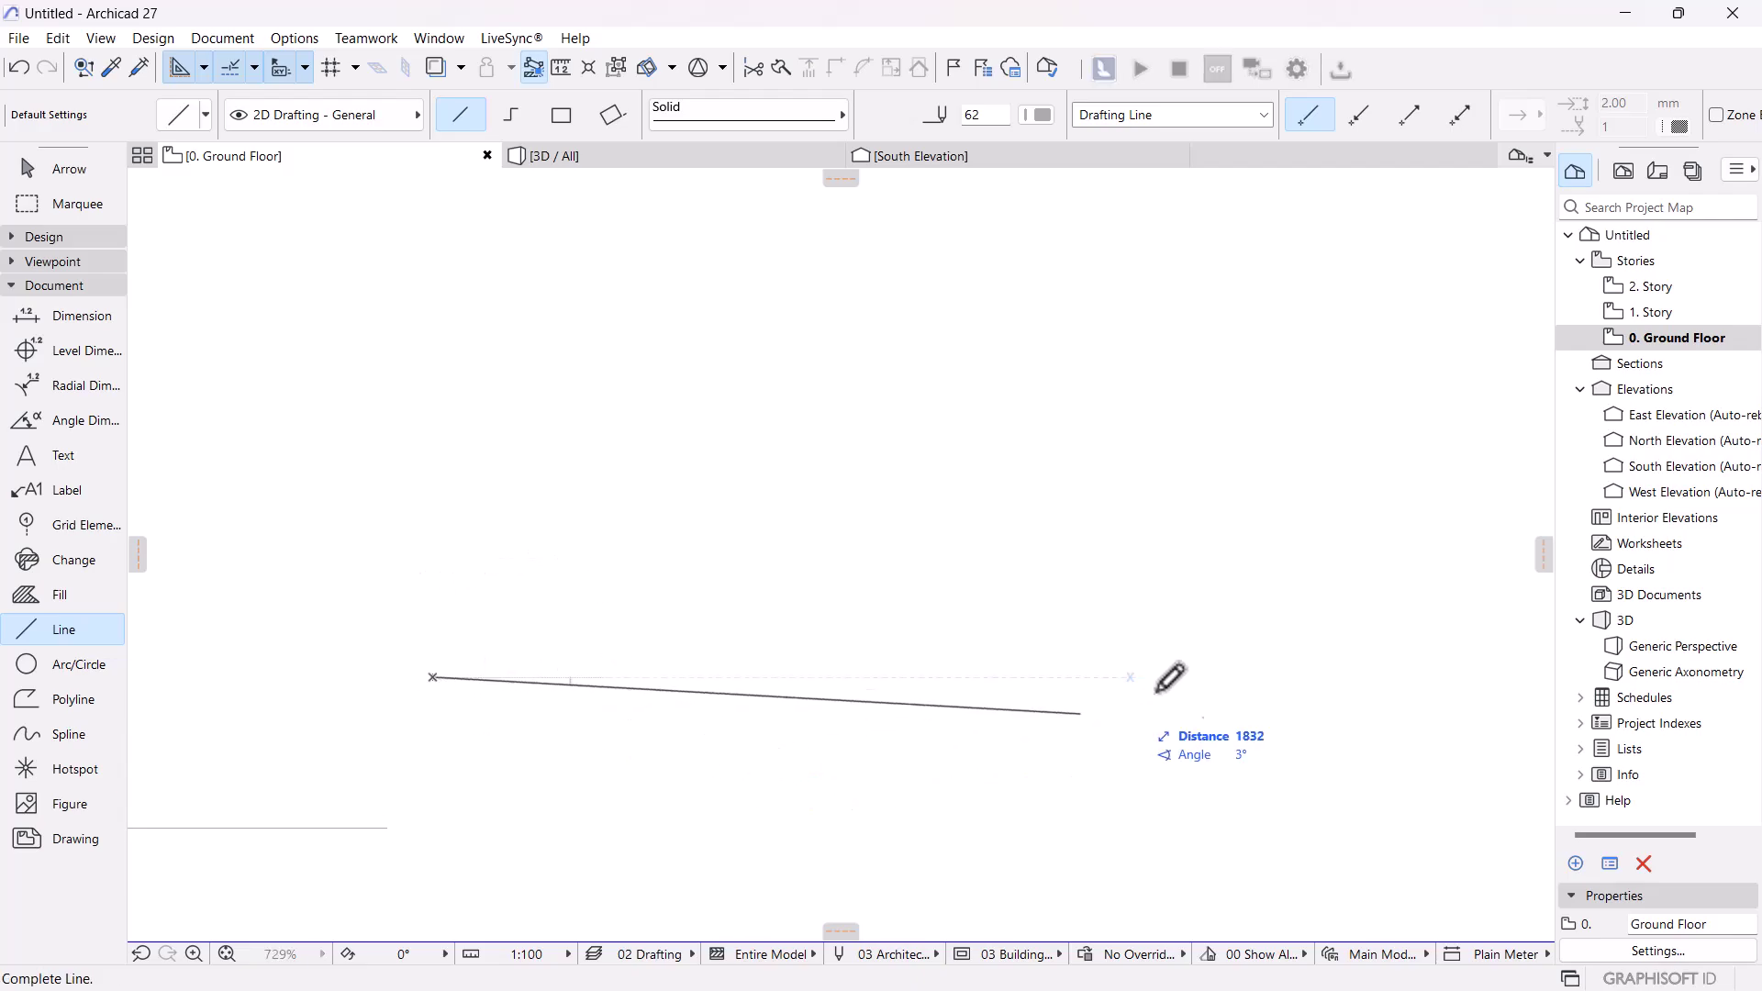
{"action": "left_click", "coordinate": [1140, 676]}
{"action": "double_click", "coordinate": [843, 741]}
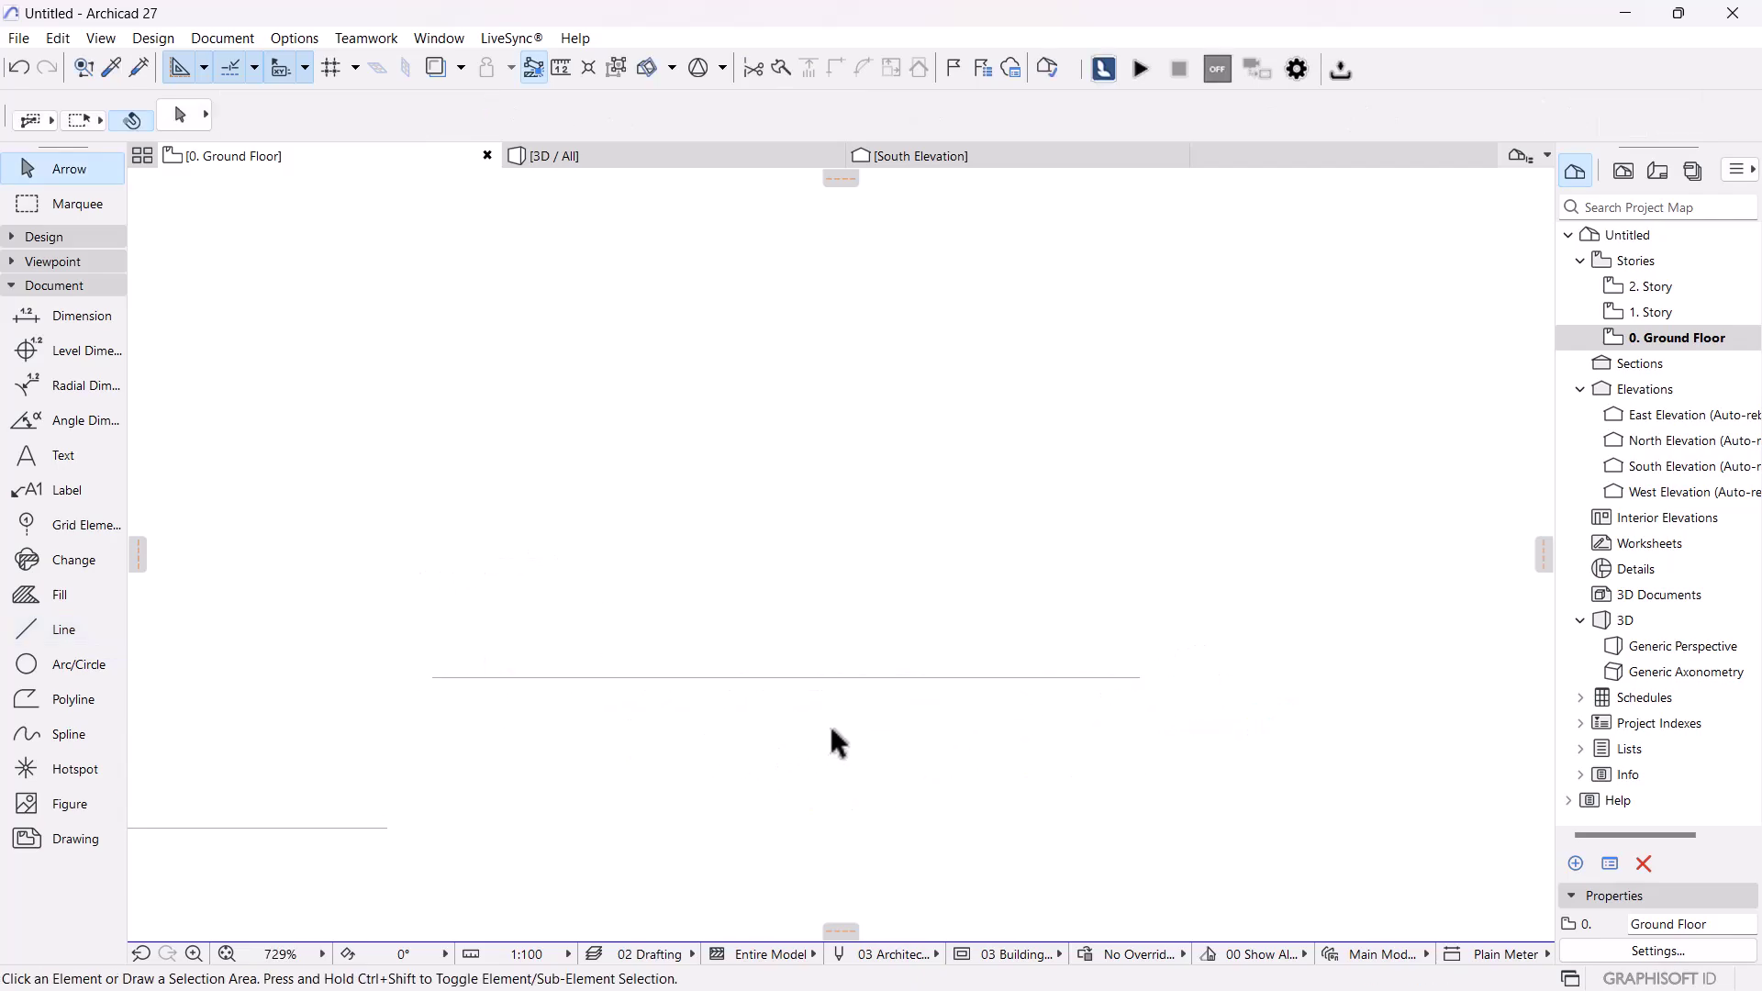
- Copy the freestanding horizontal line 75 mm straight upward
{"action": "left_click", "coordinate": [514, 677]}
{"action": "right_click", "coordinate": [677, 759]}
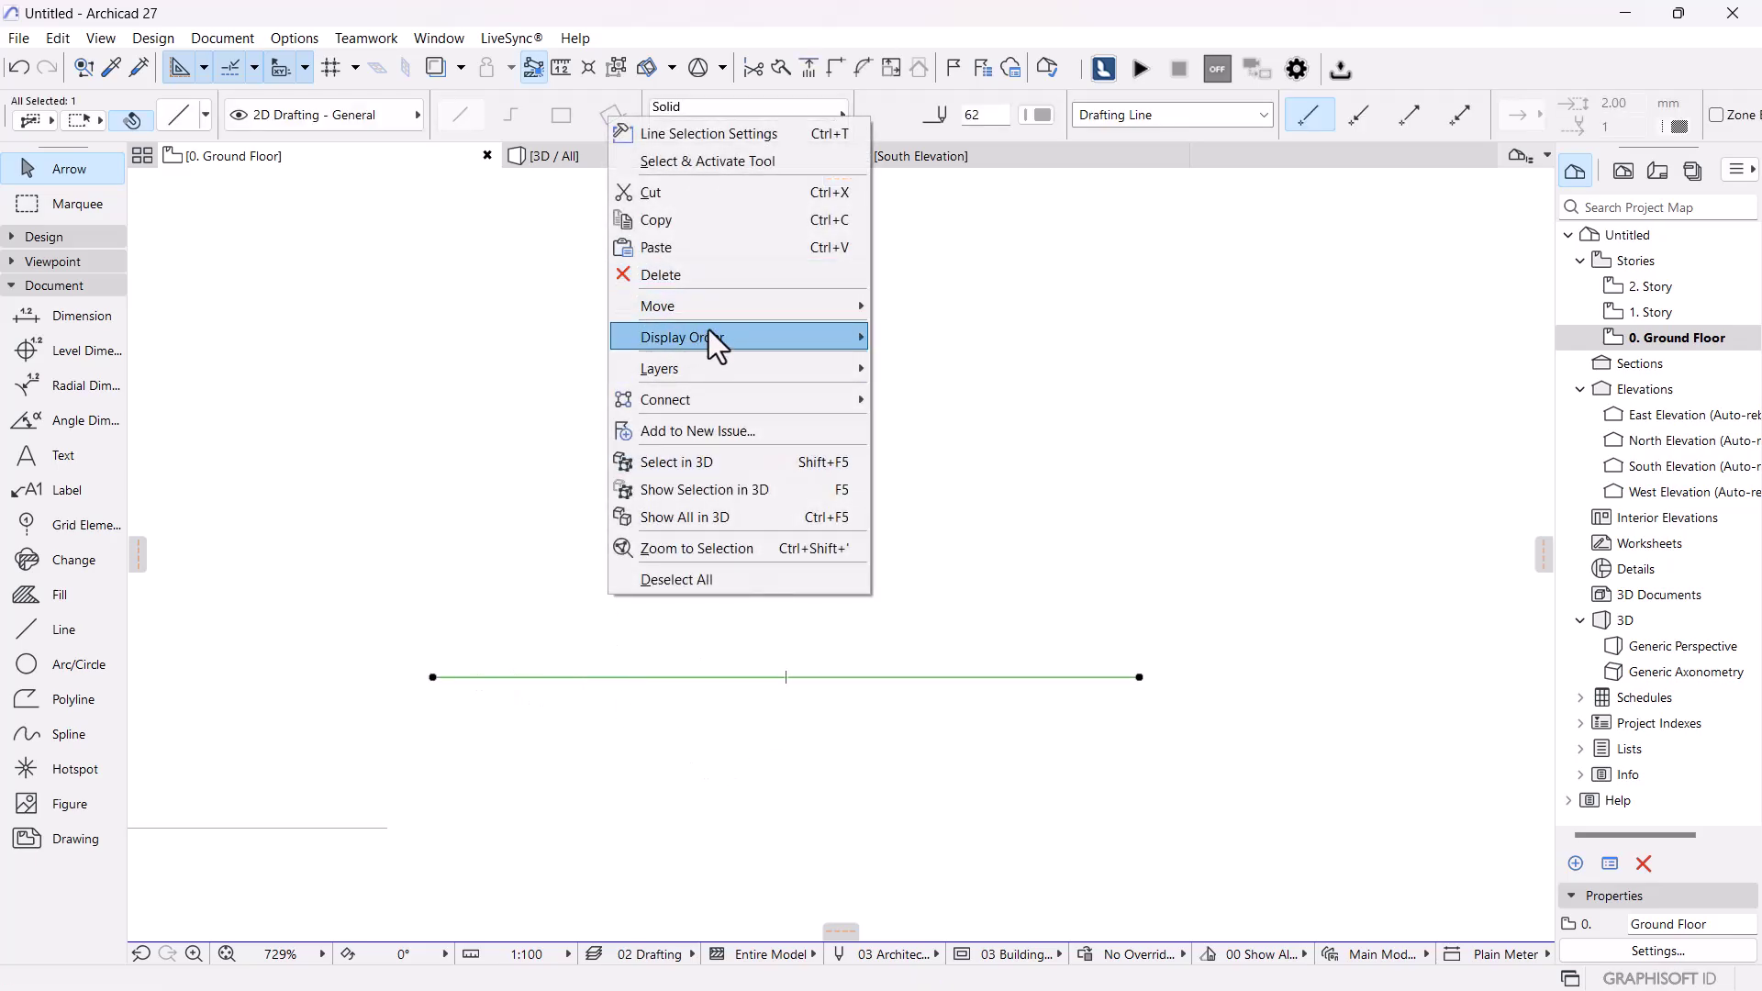
{"action": "mouse_move", "coordinate": [714, 316]}
{"action": "left_click", "coordinate": [955, 425]}
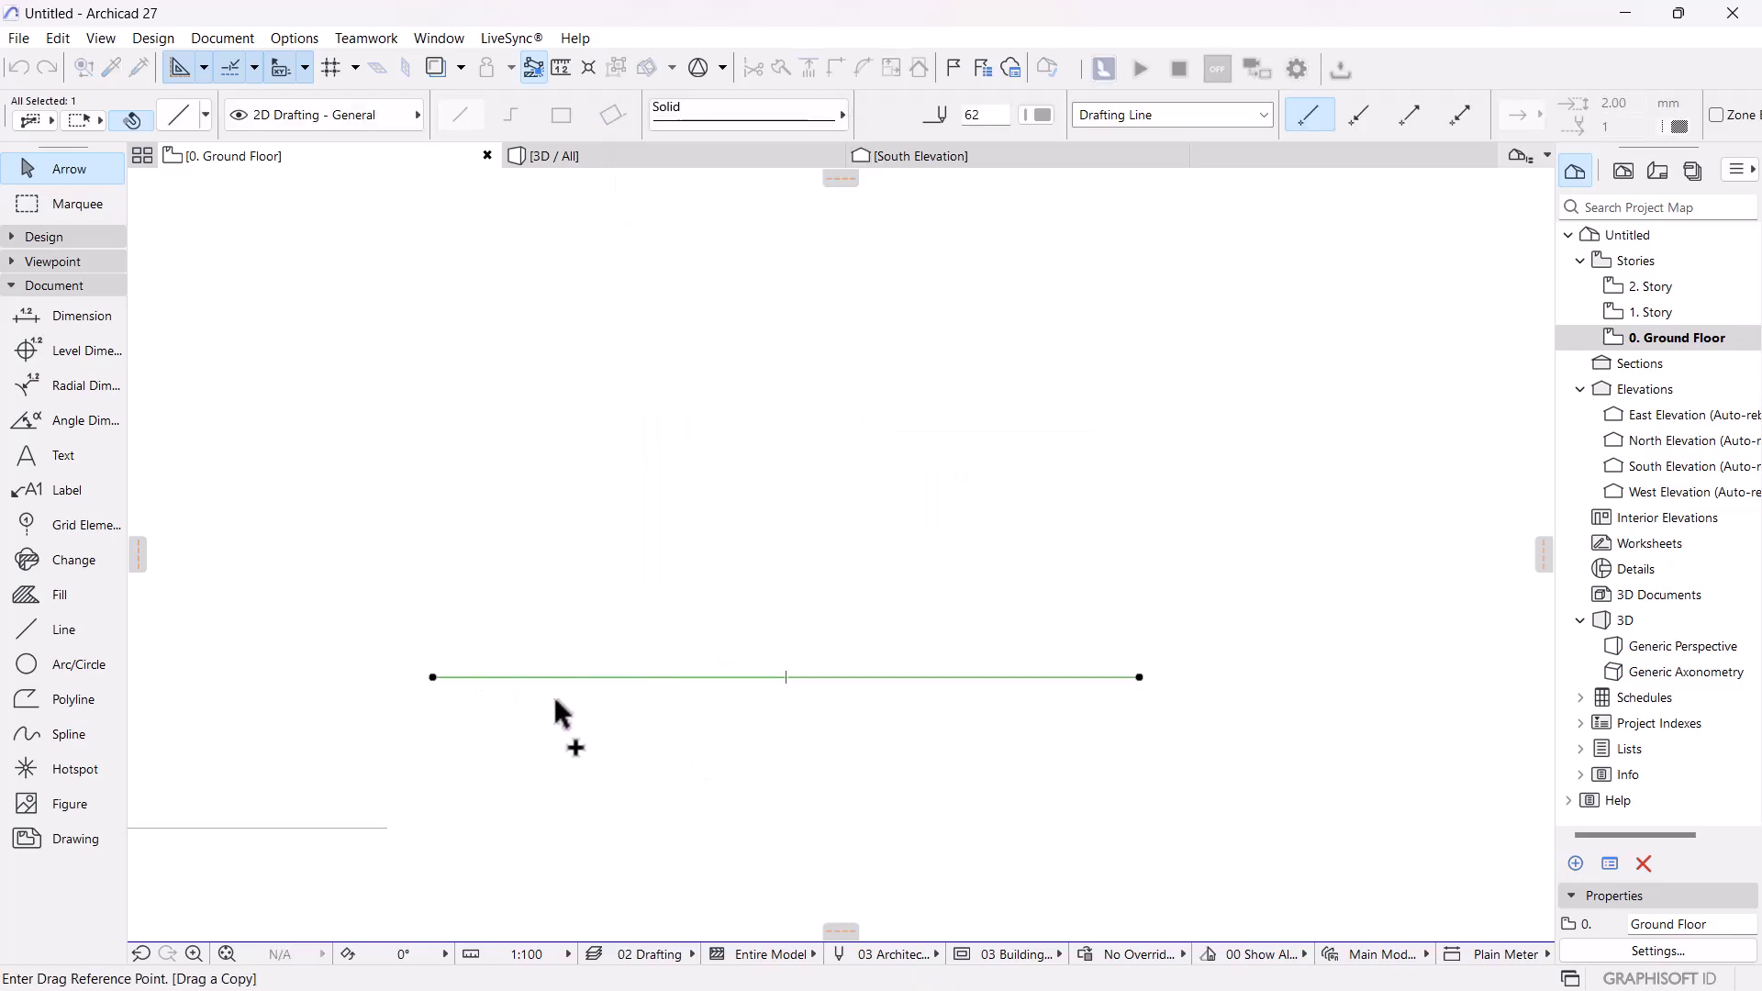
{"action": "left_click", "coordinate": [579, 677]}
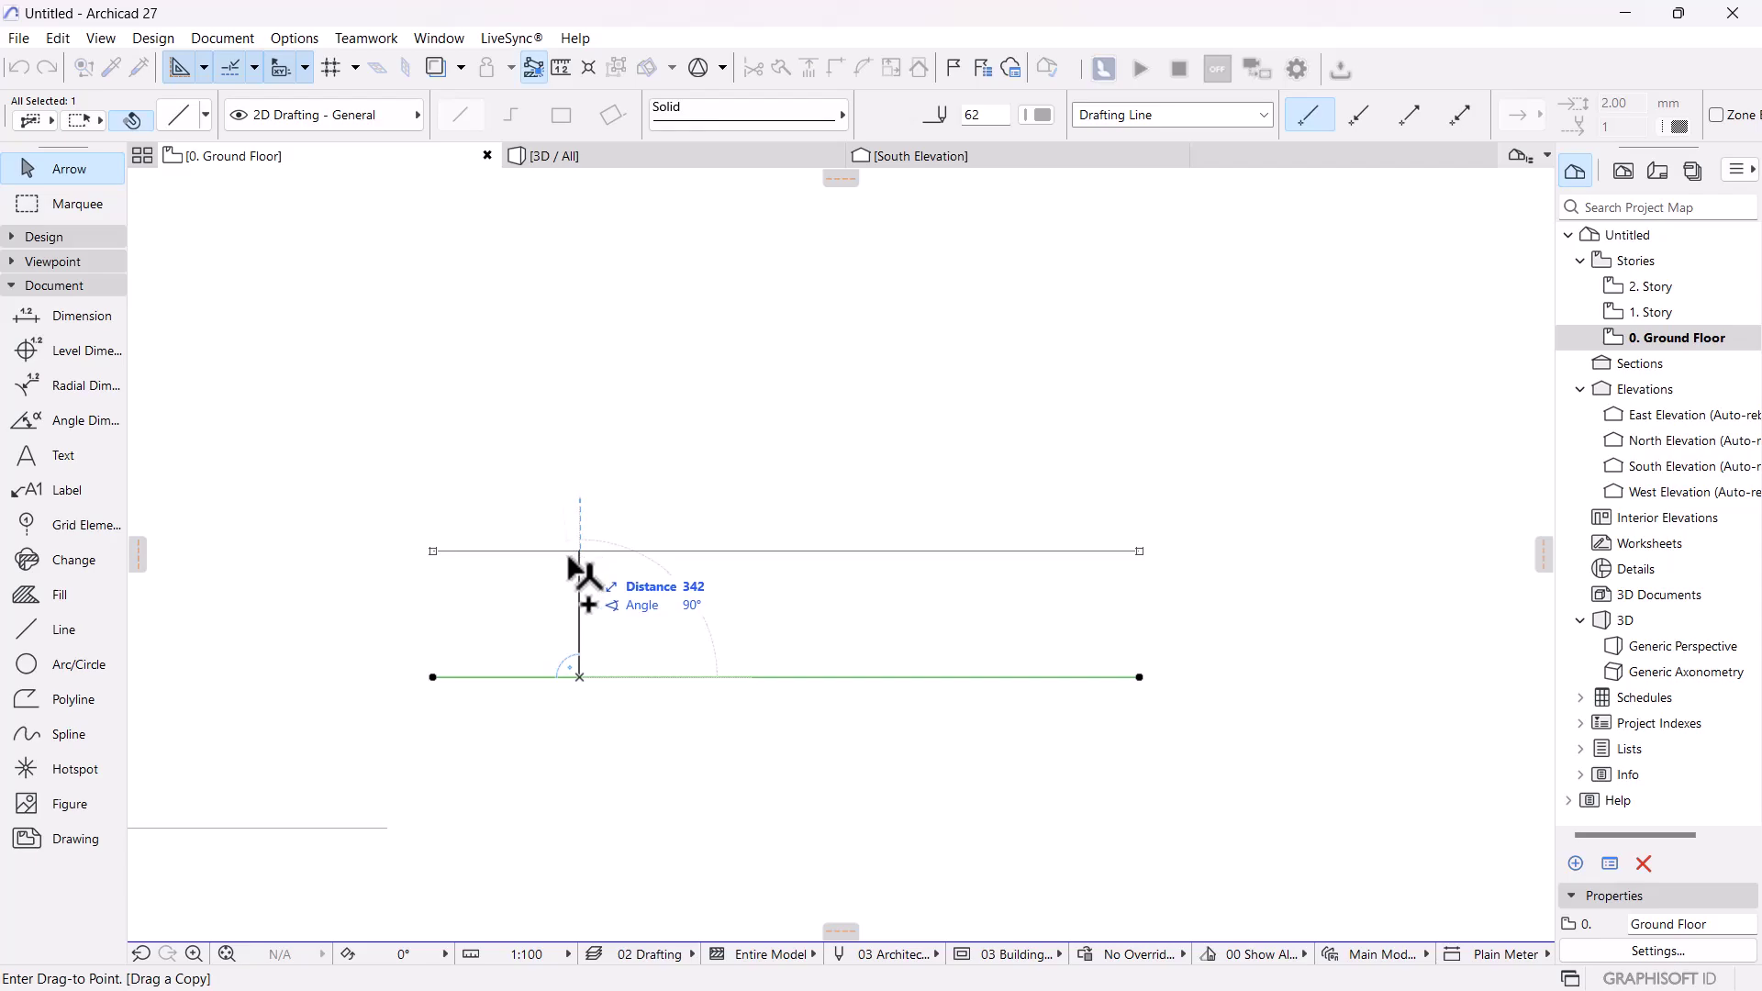
{"action": "type", "text": "75"}
{"action": "key", "text": "Escape"}
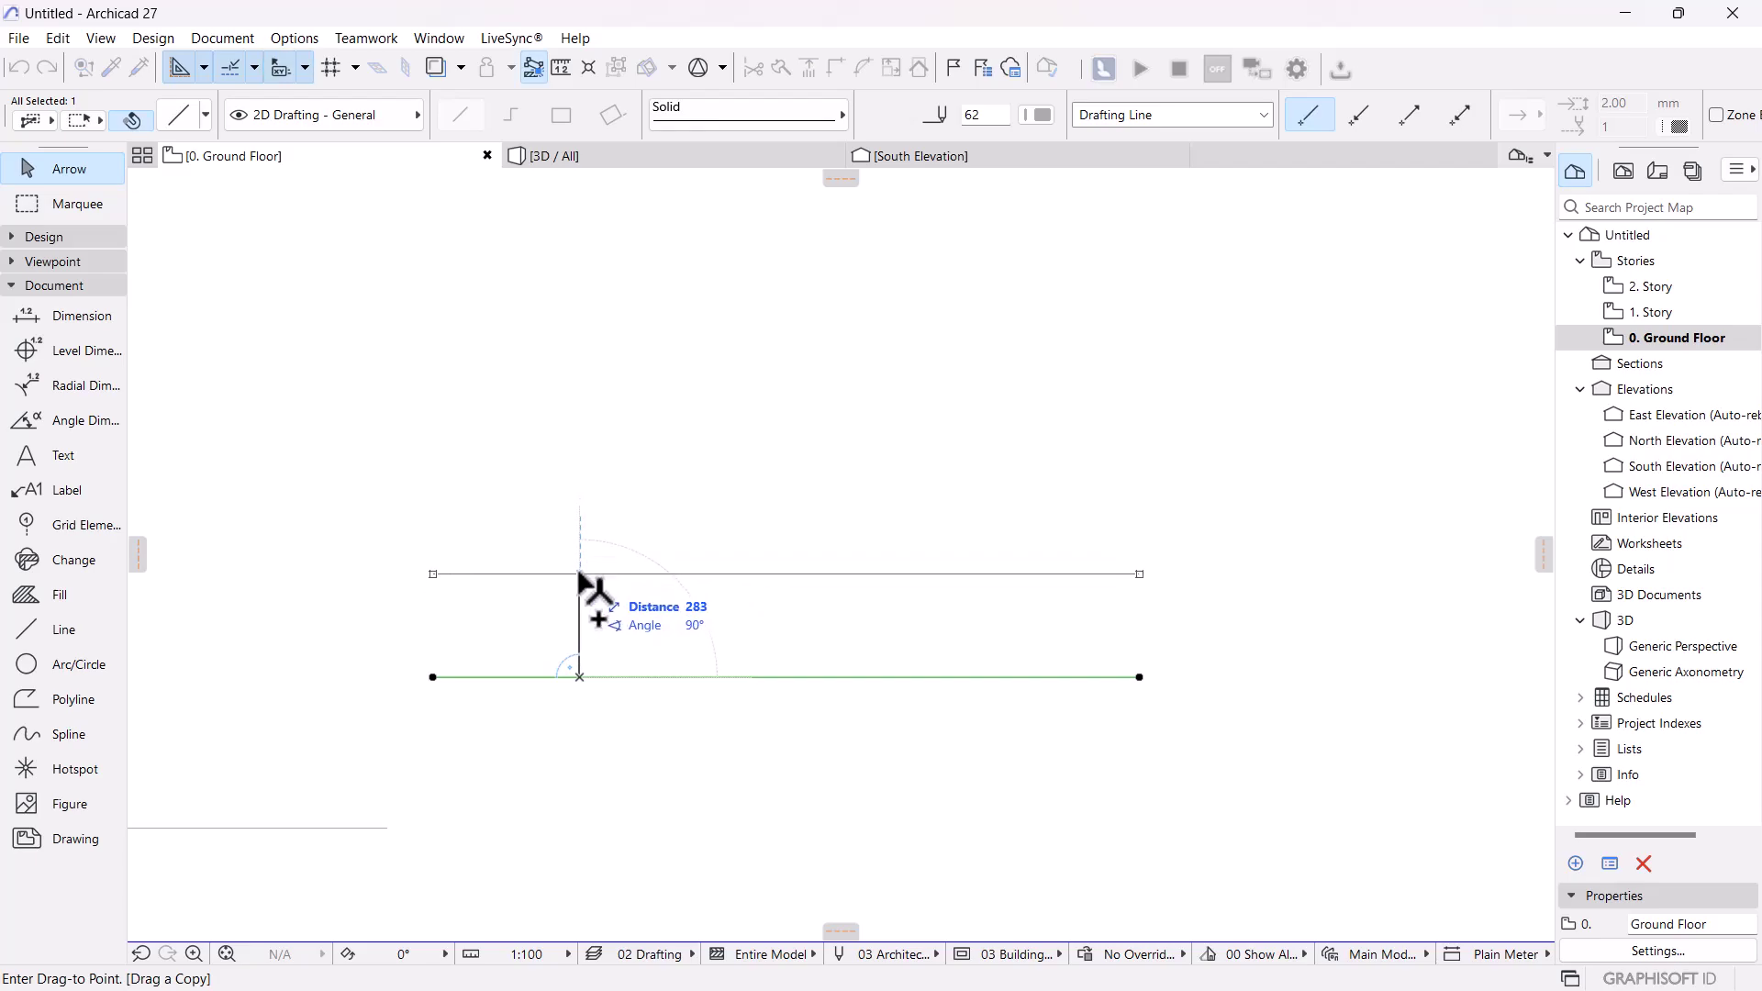
{"action": "type", "text": "75"}
{"action": "key", "text": "Return"}
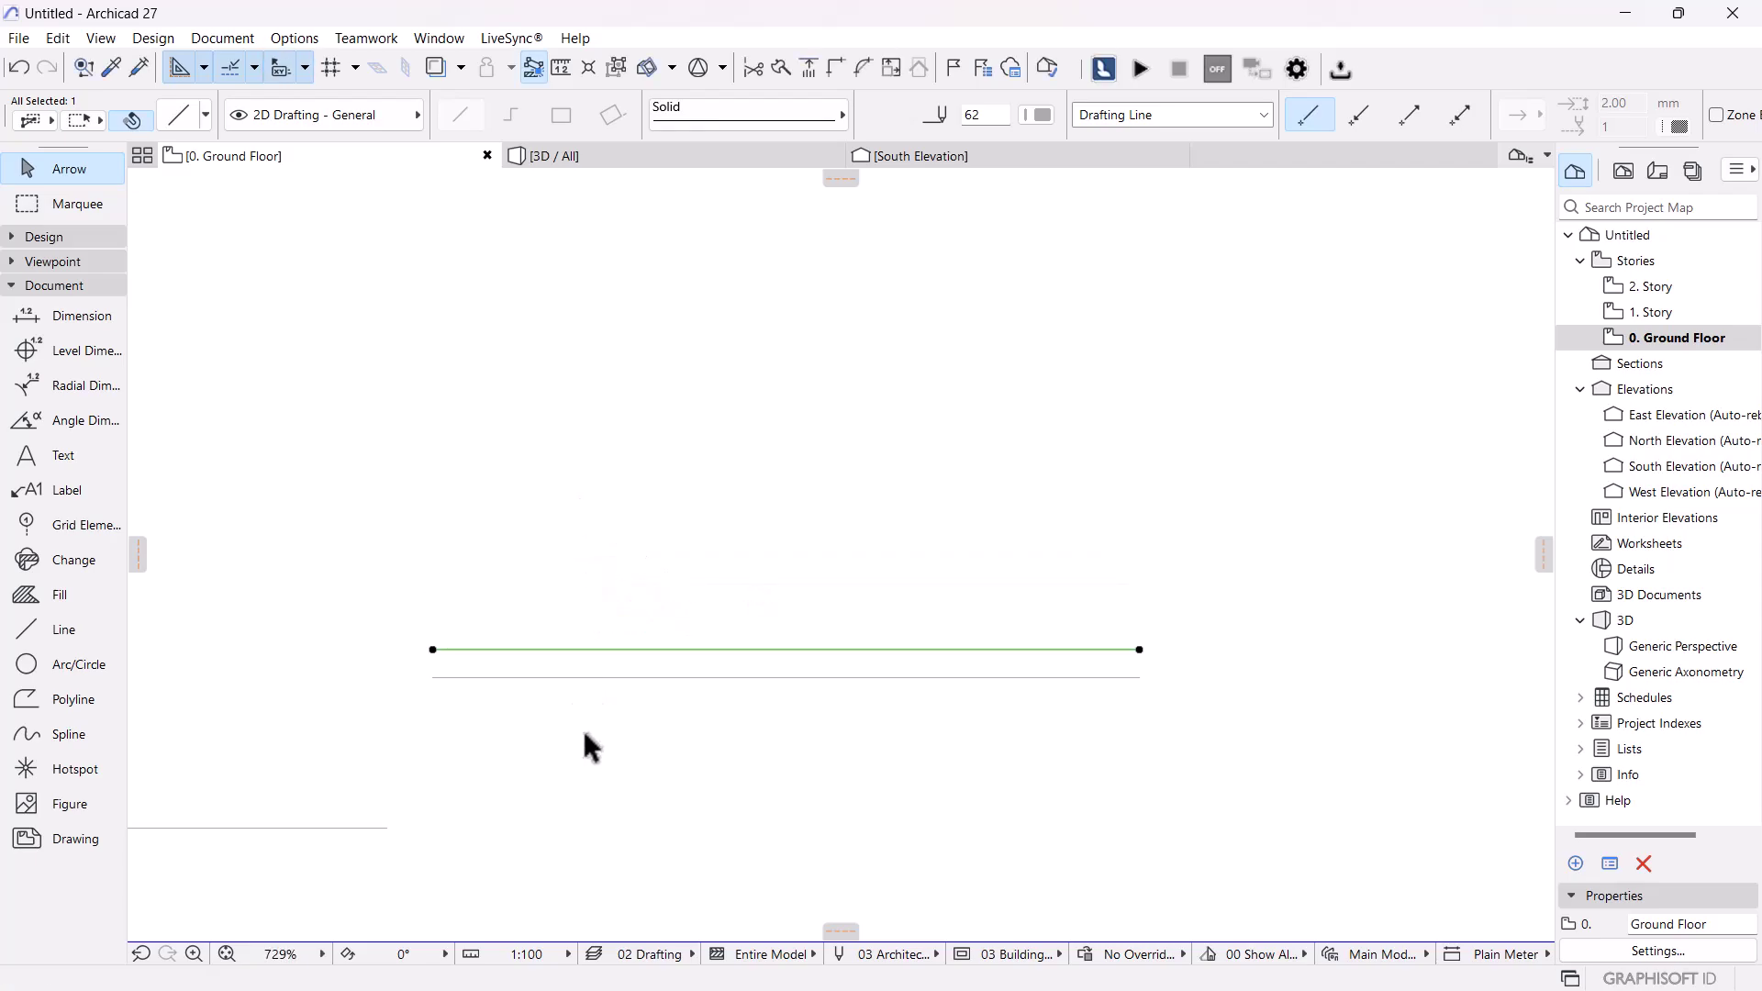
- Place multiple copies of the upper freestanding line above it, at 75 mm spacing up to a distance of 375 mm
{"action": "right_click", "coordinate": [568, 535]}
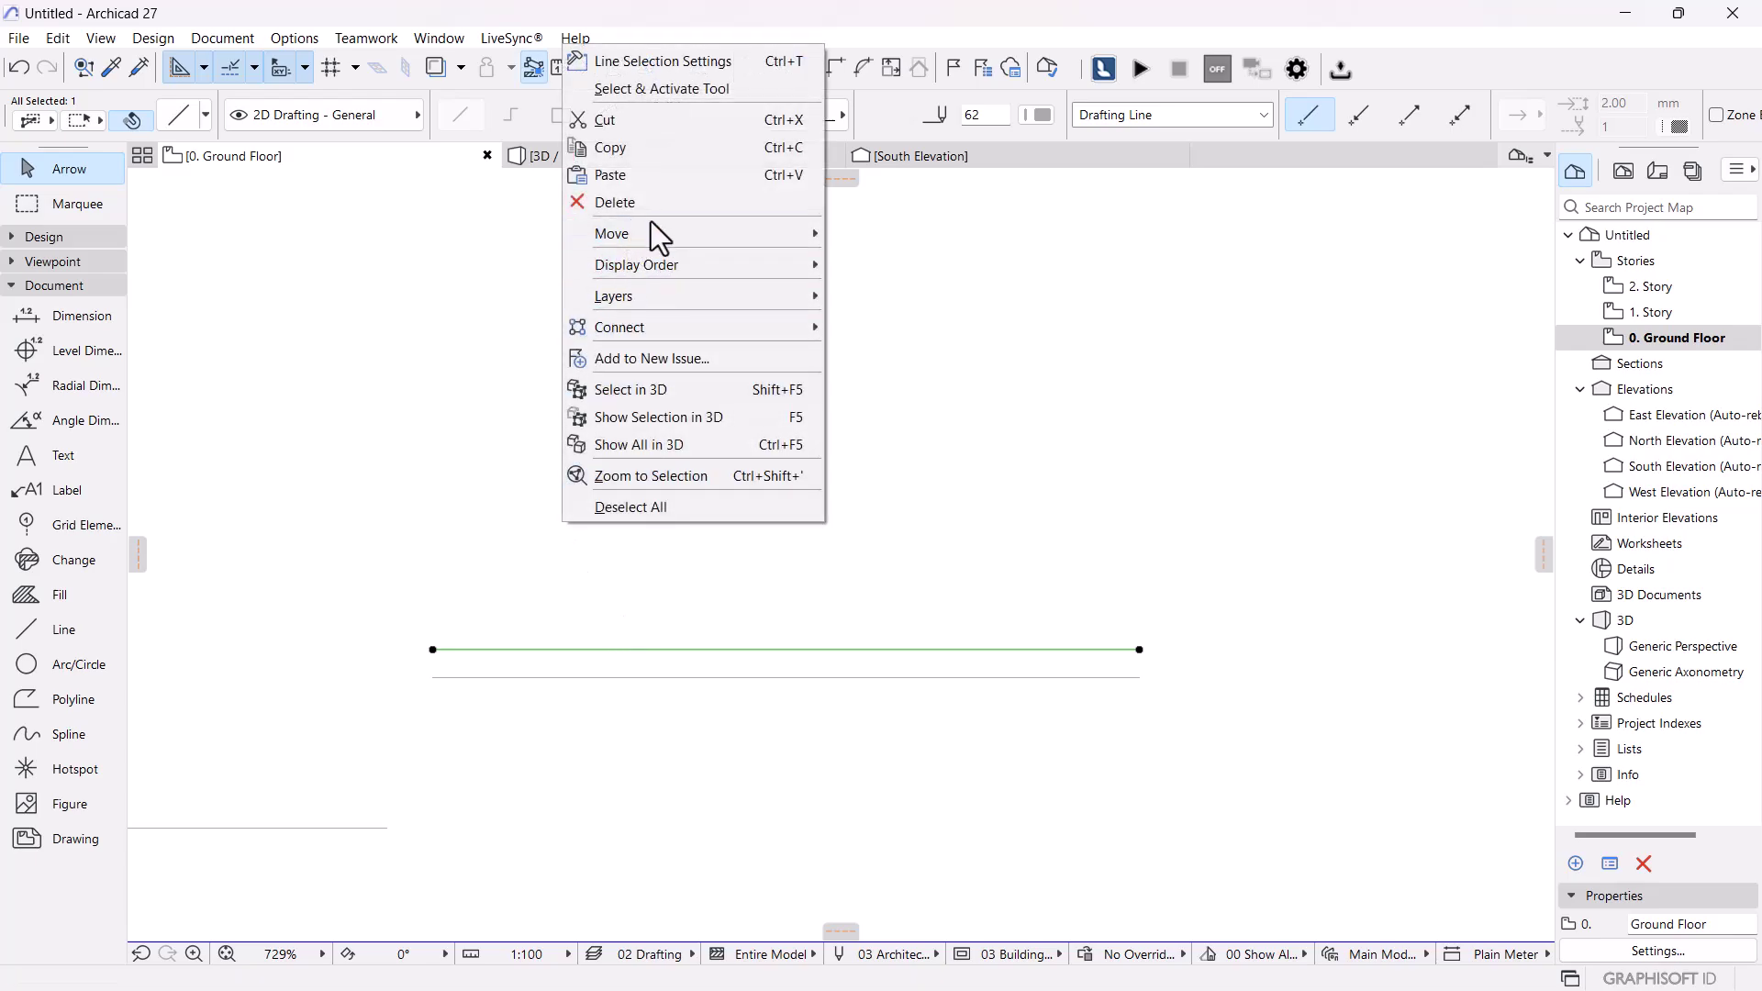
{"action": "mouse_move", "coordinate": [652, 235]}
{"action": "left_click", "coordinate": [917, 433]}
{"action": "left_click", "coordinate": [661, 649]}
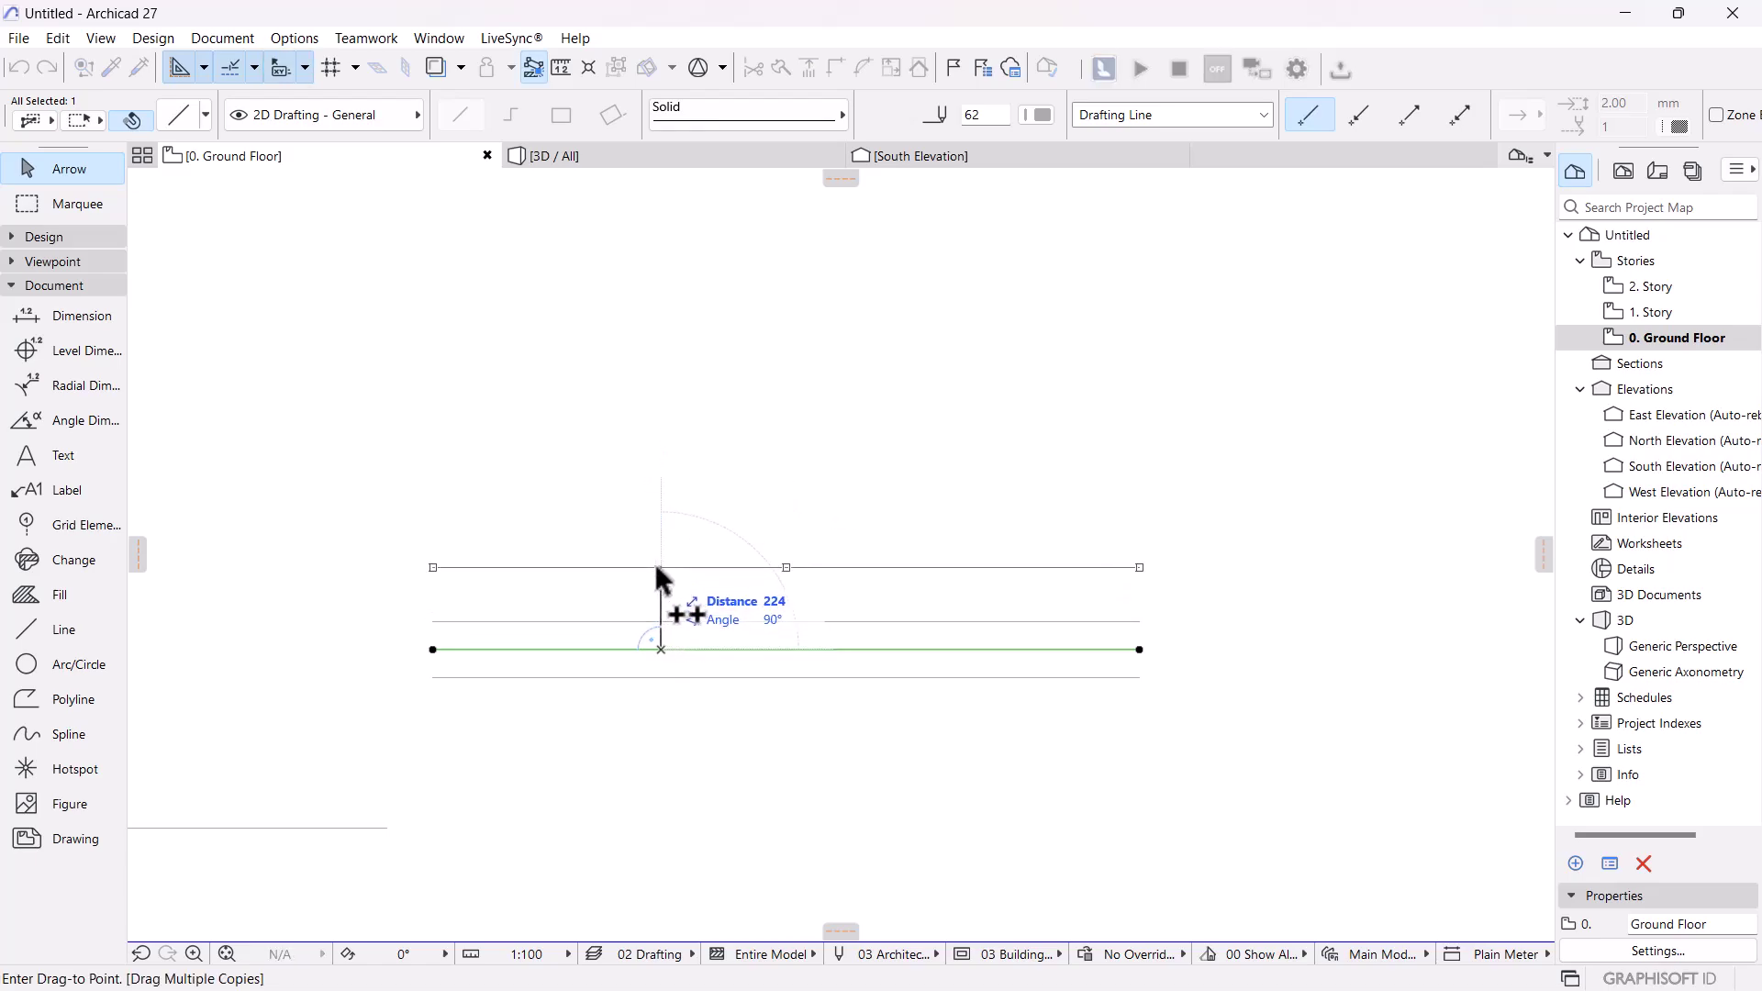
{"action": "type", "text": "1"}
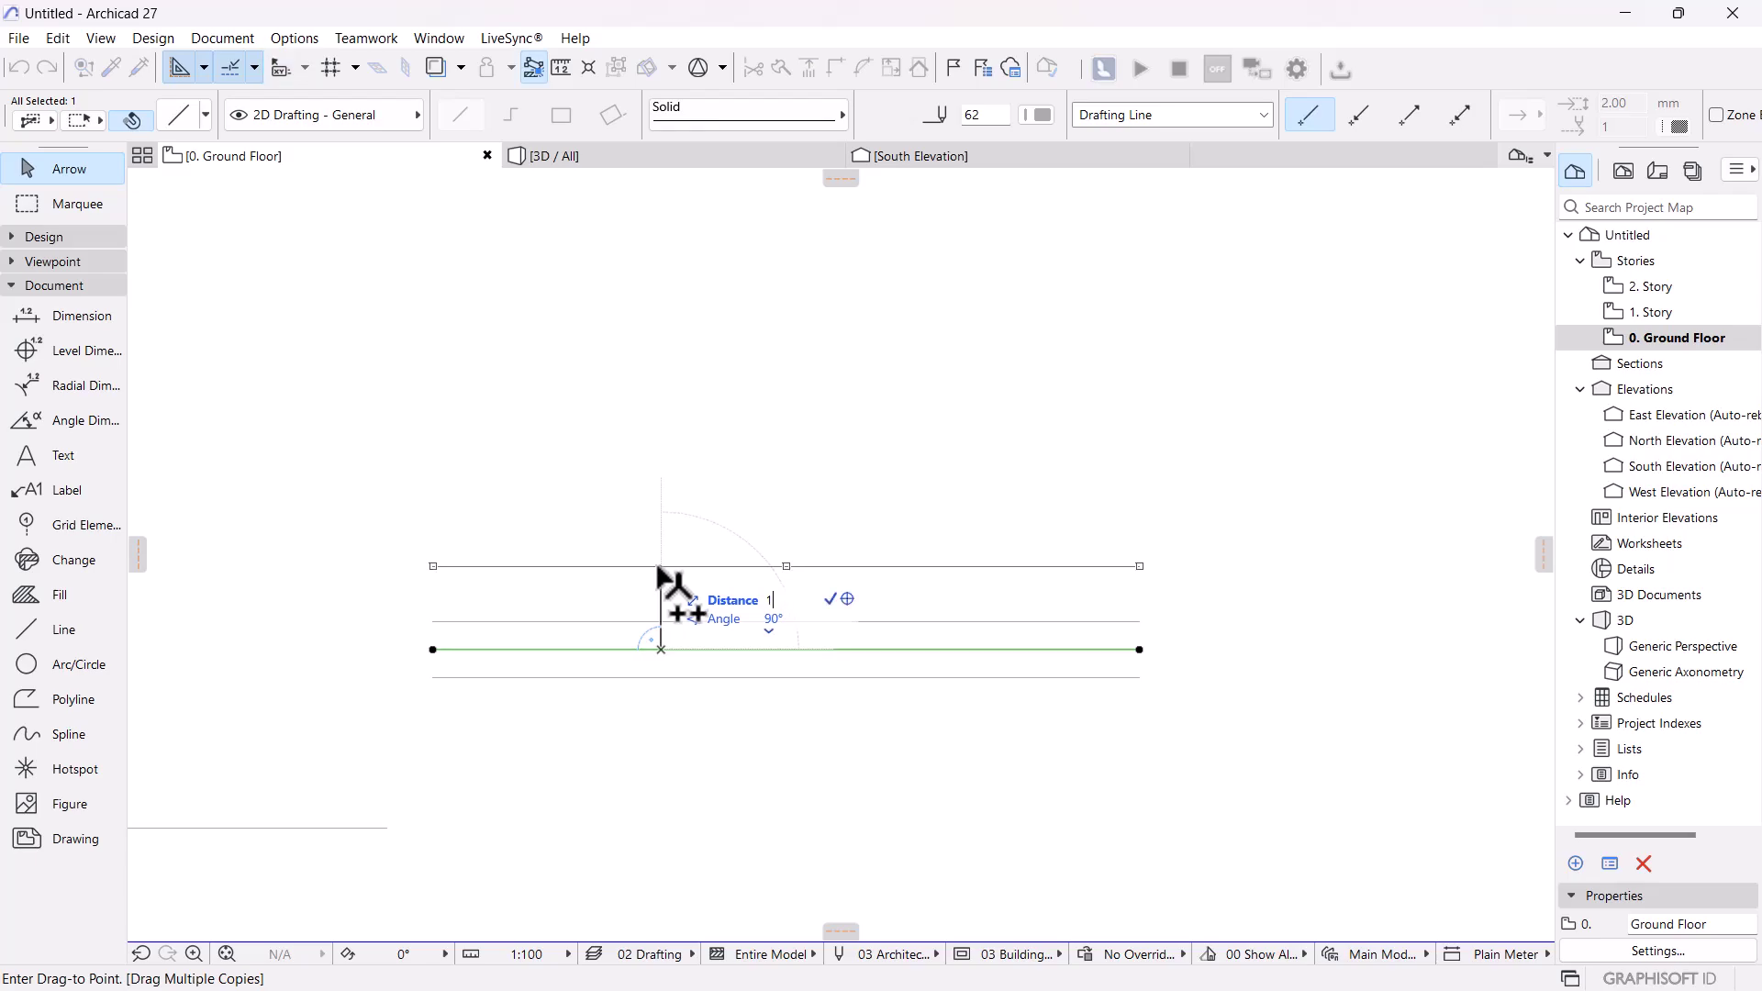
{"action": "type", "text": "50"}
{"action": "key", "text": "Return"}
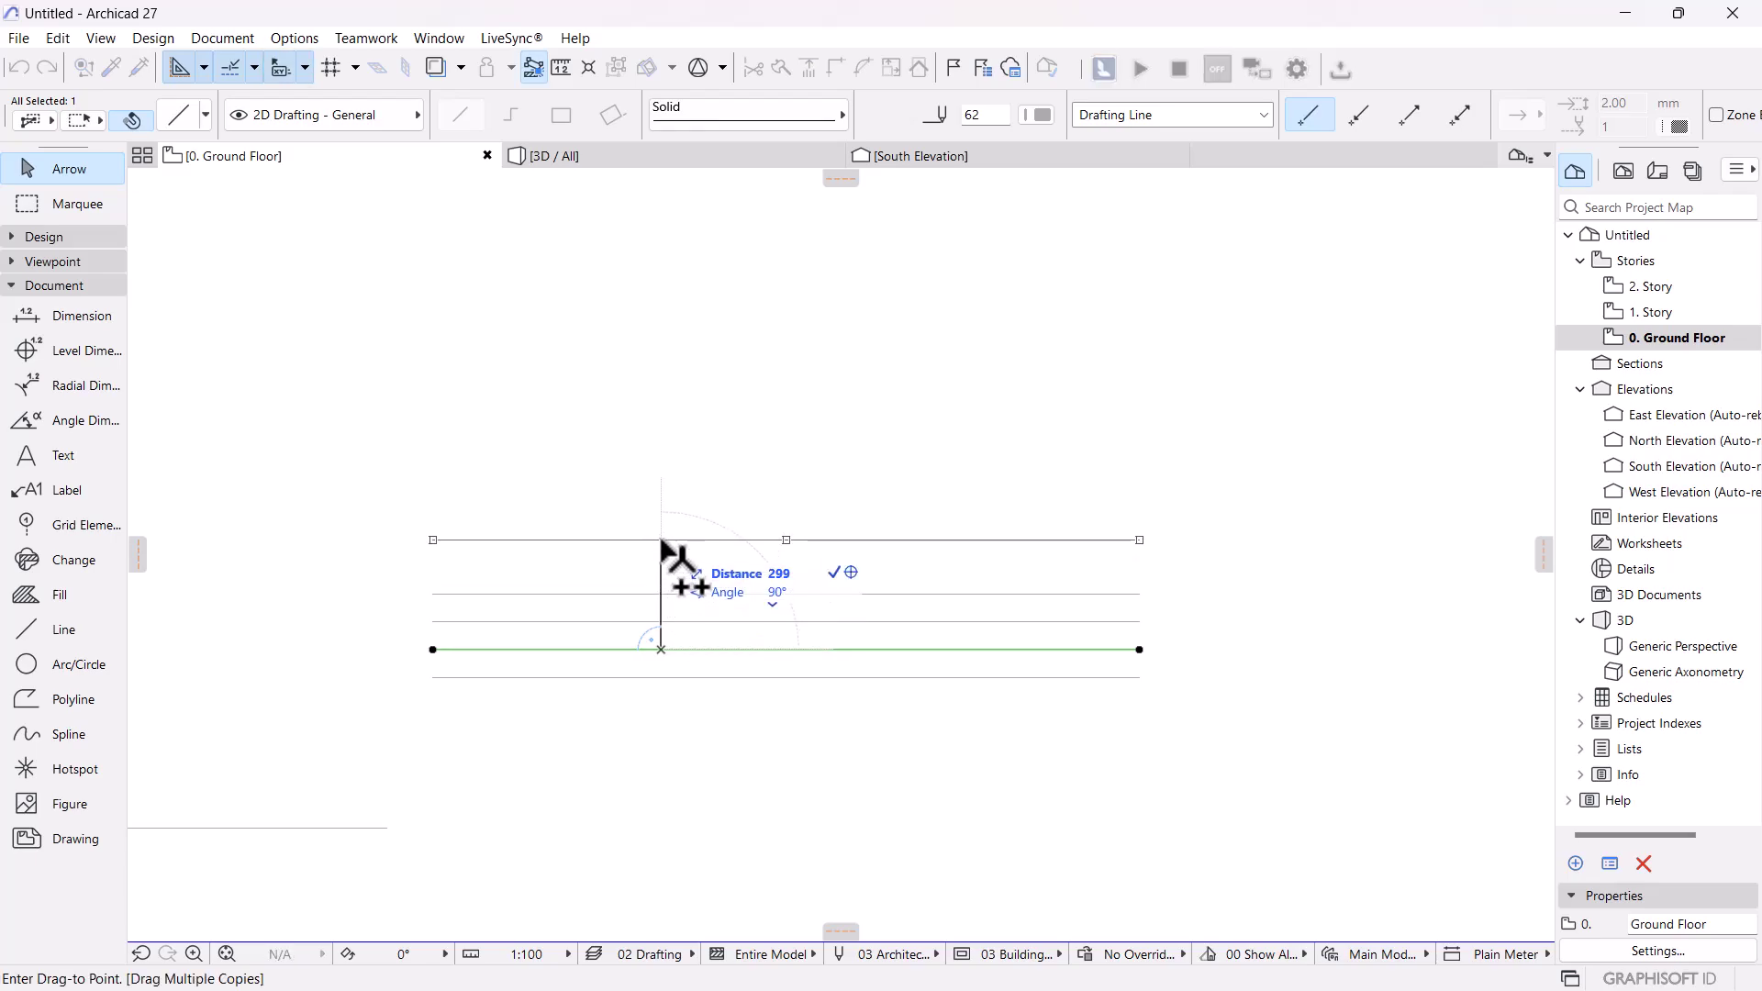
{"action": "key", "text": "Return"}
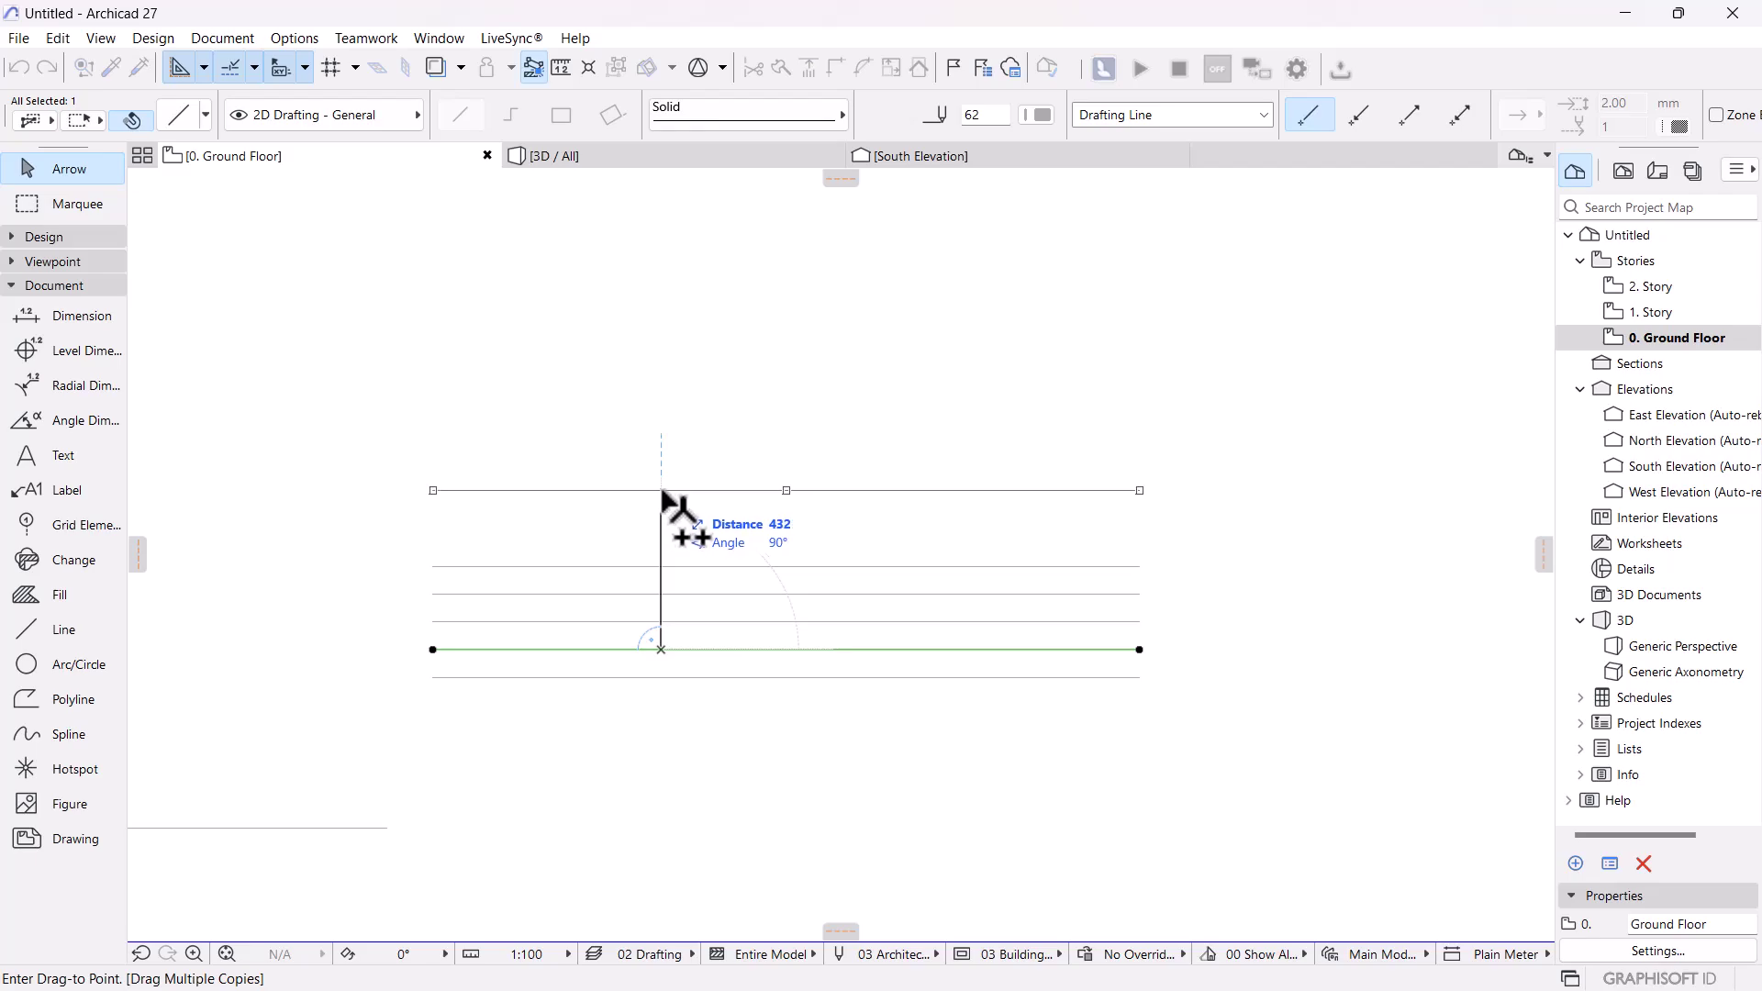
{"action": "type", "text": "300"}
{"action": "key", "text": "Return"}
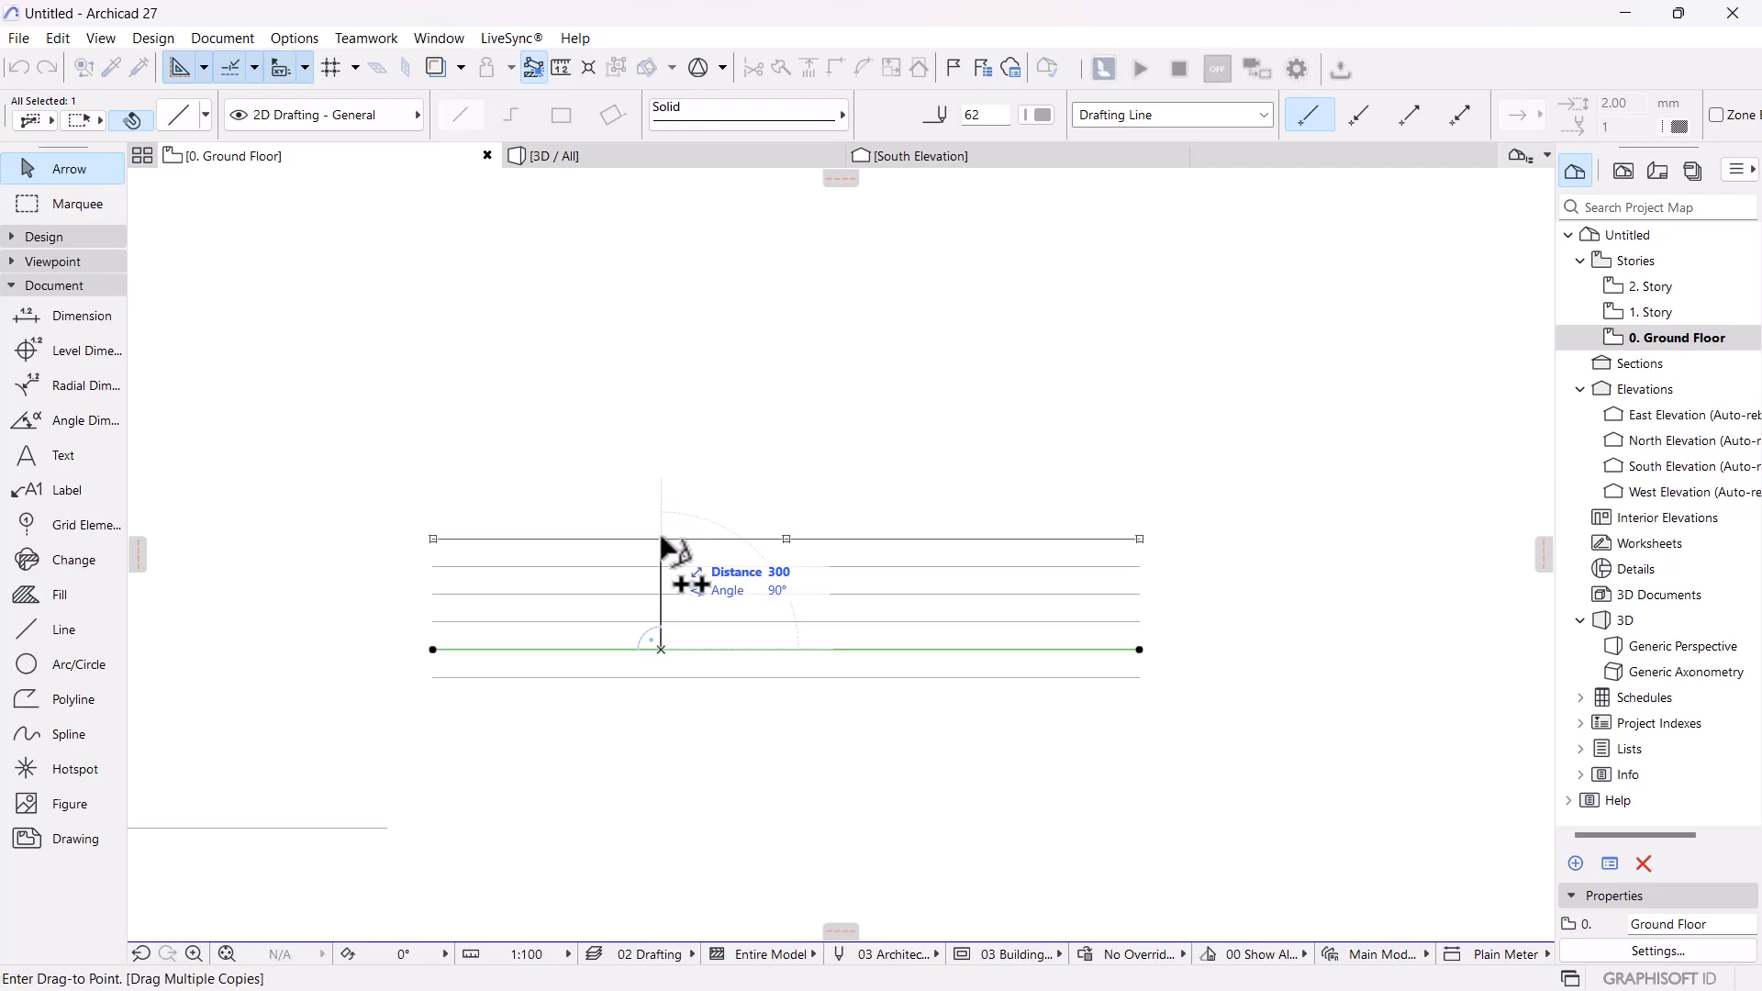
{"action": "type", "text": "375"}
{"action": "key", "text": "Return"}
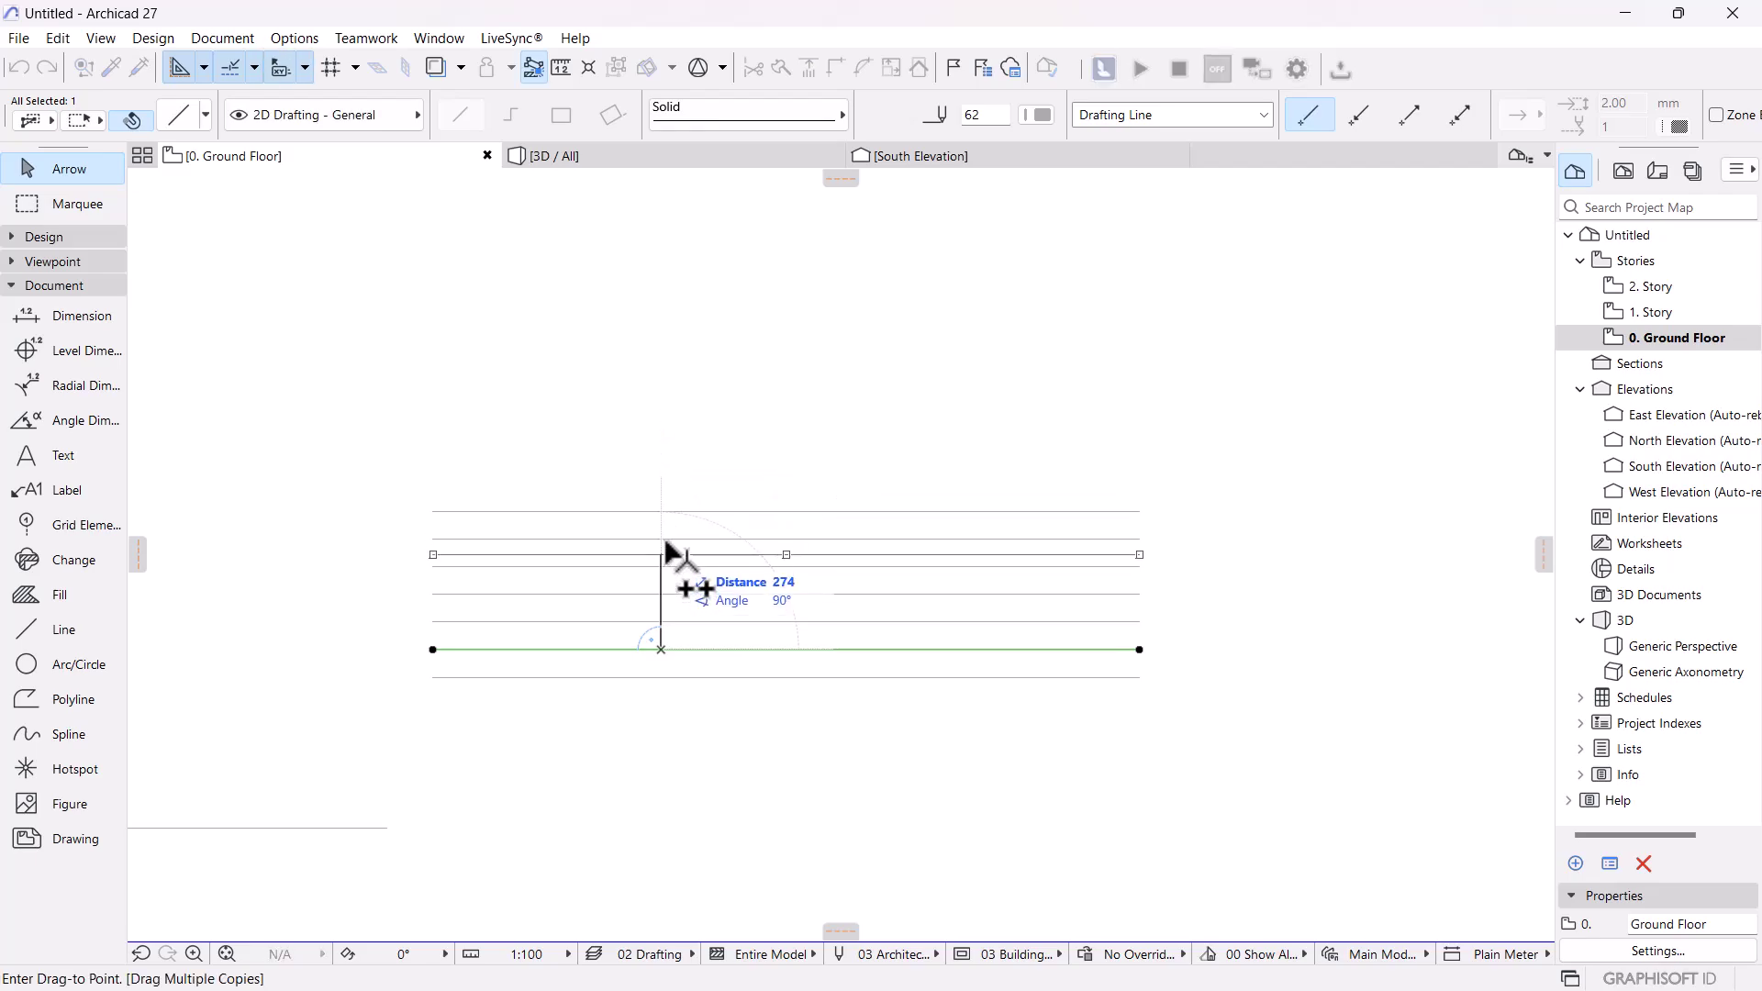
{"action": "key", "text": "Escape"}
{"action": "scroll", "coordinate": [732, 570], "scroll_direction": "up", "scroll_amount": 3}
{"action": "middle_click_drag", "start_coordinate": [731, 570], "coordinate": [725, 633]}
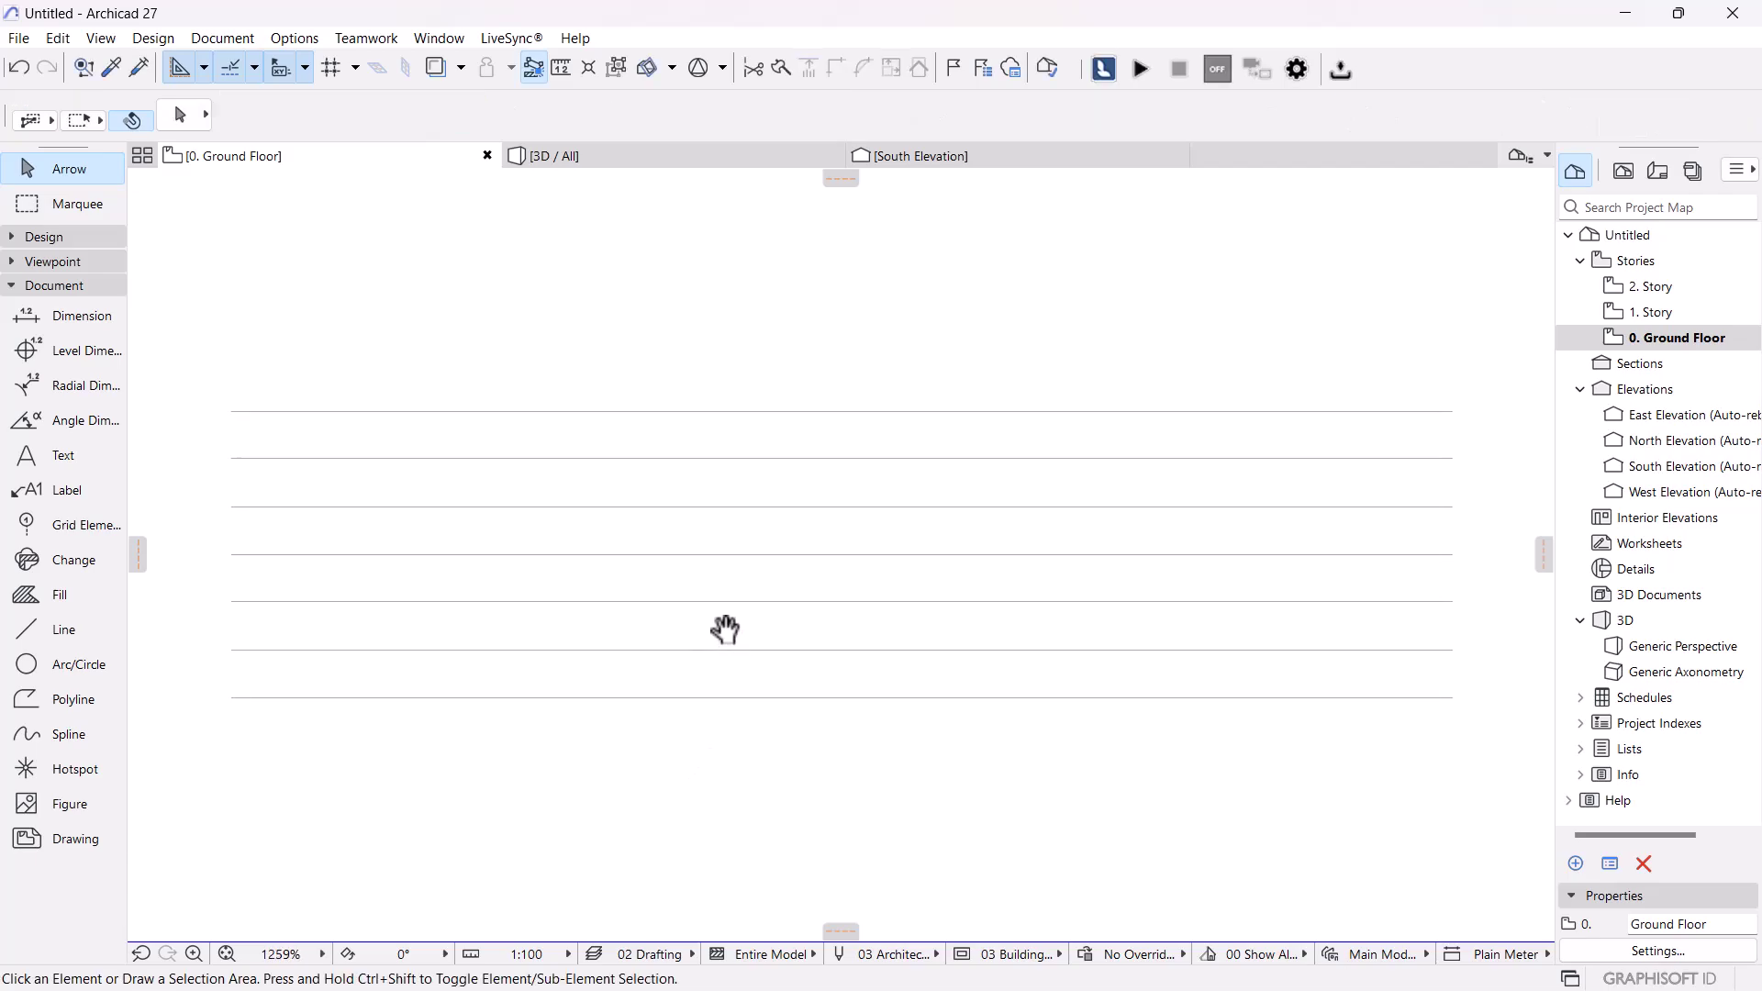
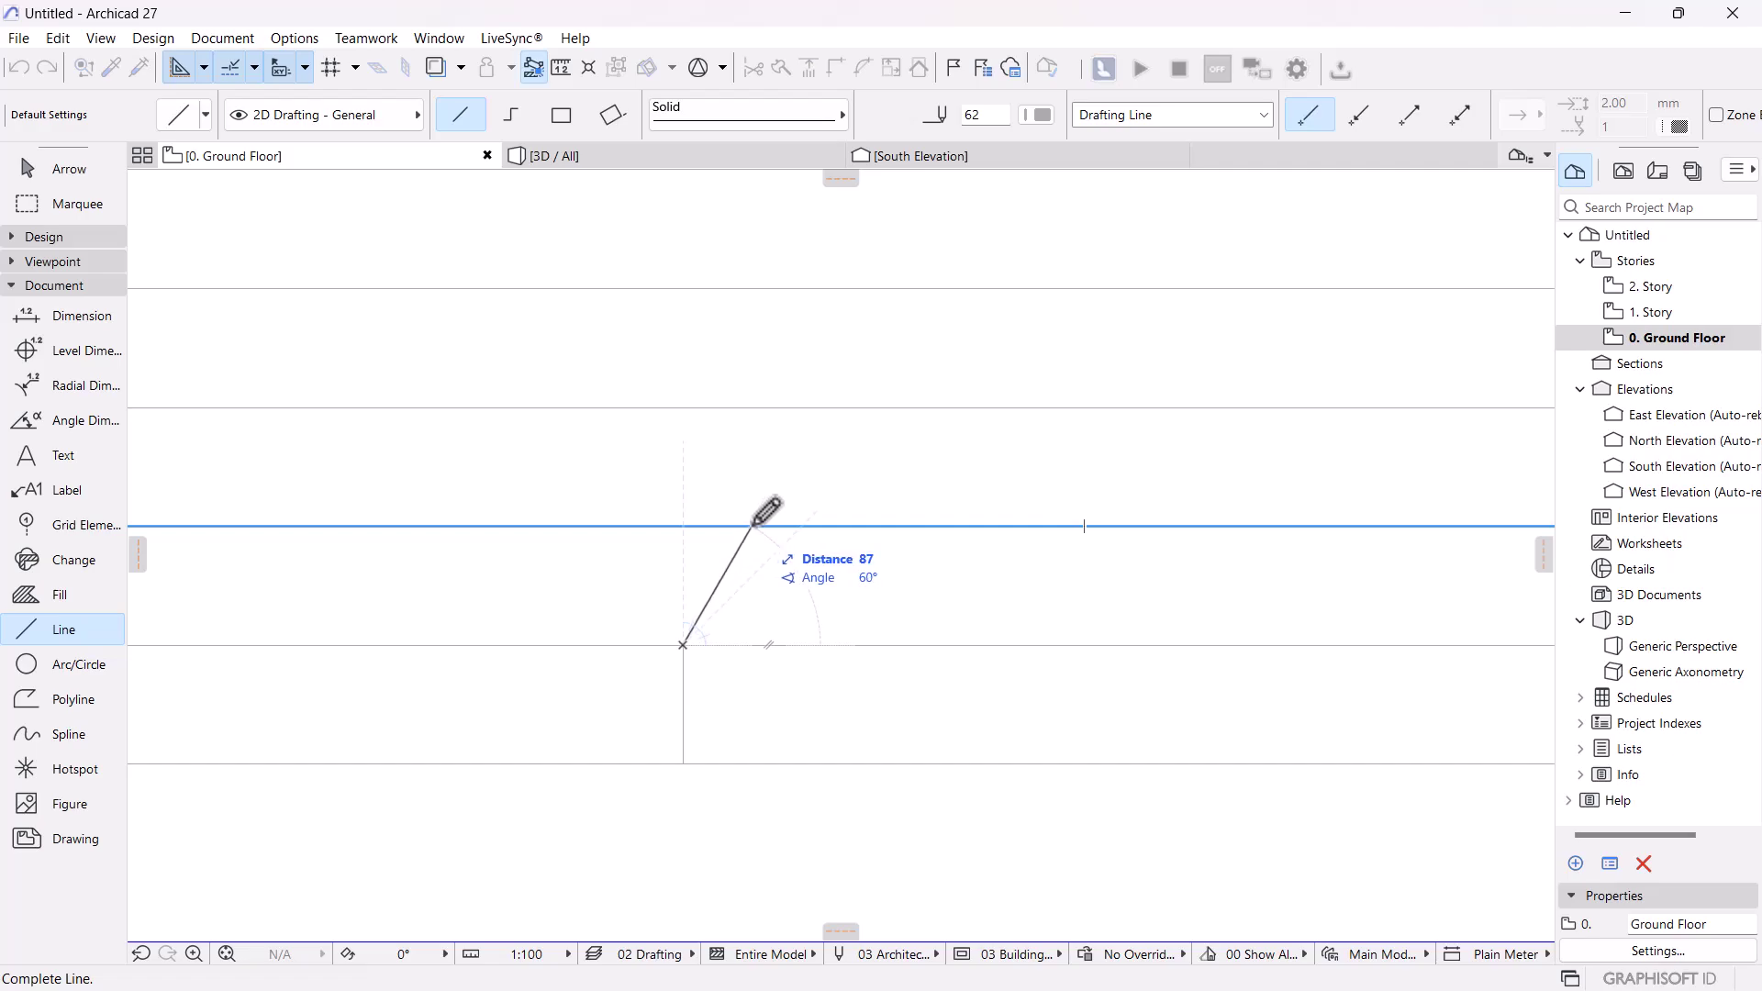
- Draw a diagonal line about 87 mm long at 60° to the next guide, then a vertical line spanning the gap above
{"action": "left_click", "coordinate": [753, 526]}
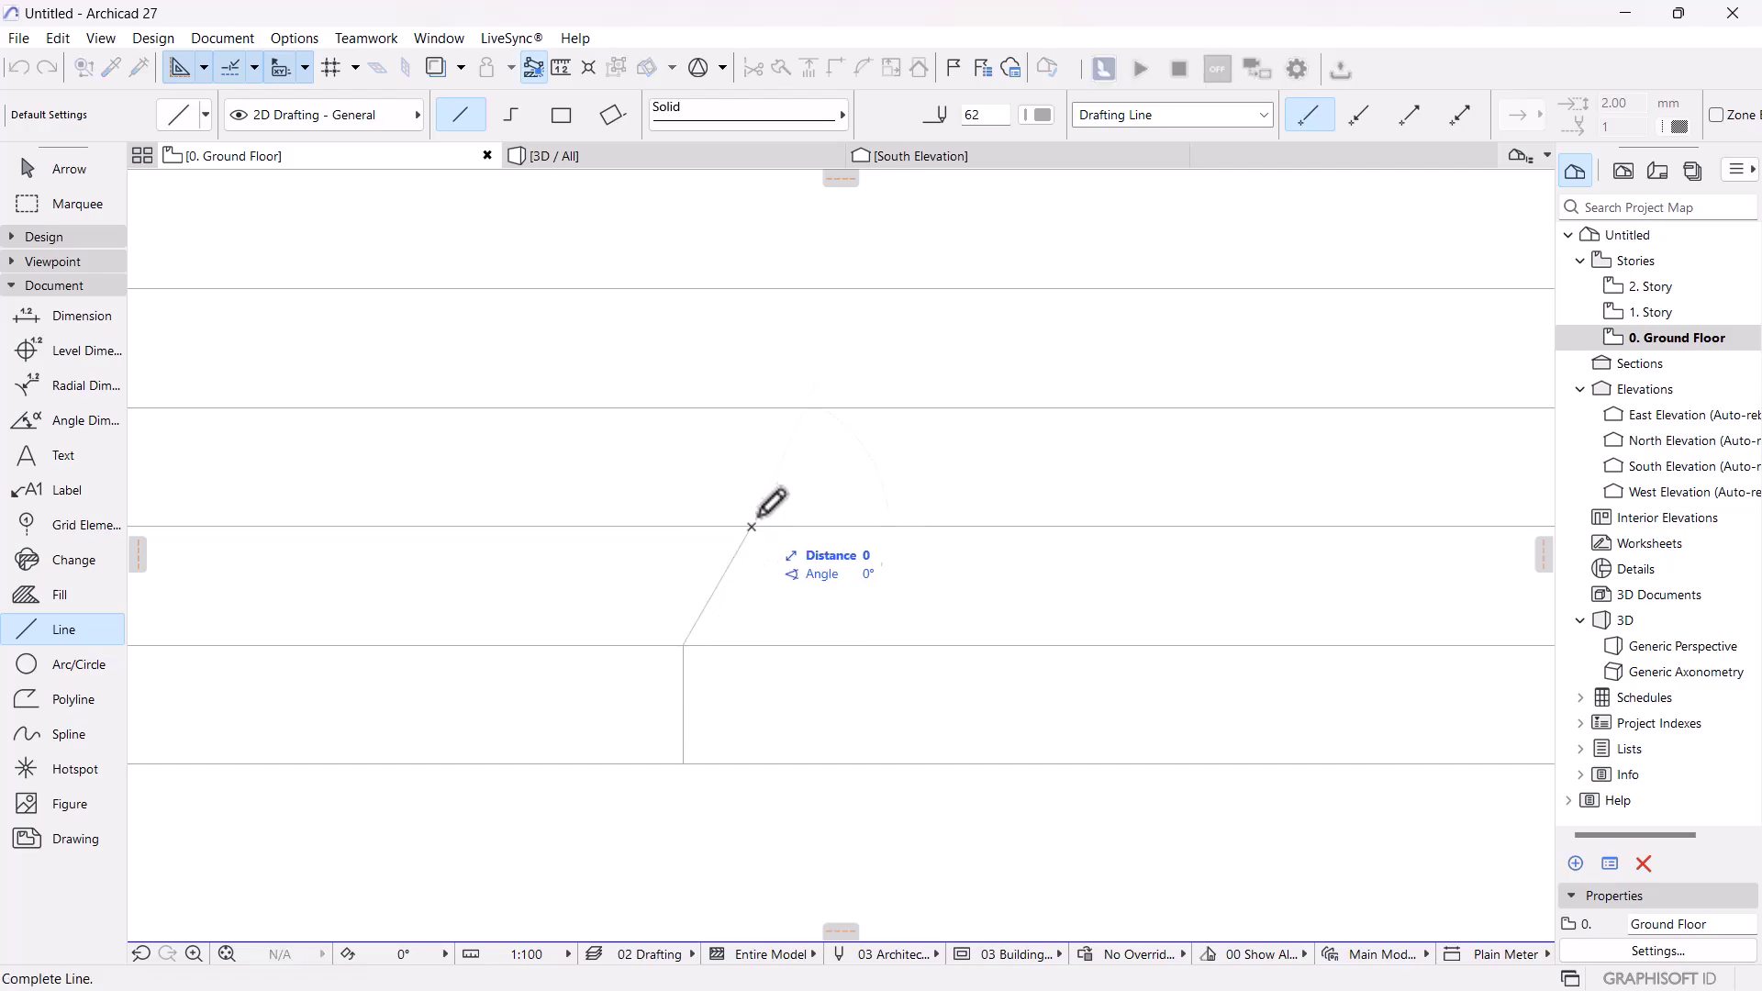
{"action": "left_click", "coordinate": [753, 407]}
{"action": "middle_click_drag", "start_coordinate": [799, 453], "coordinate": [869, 532]}
{"action": "left_click", "coordinate": [821, 487]}
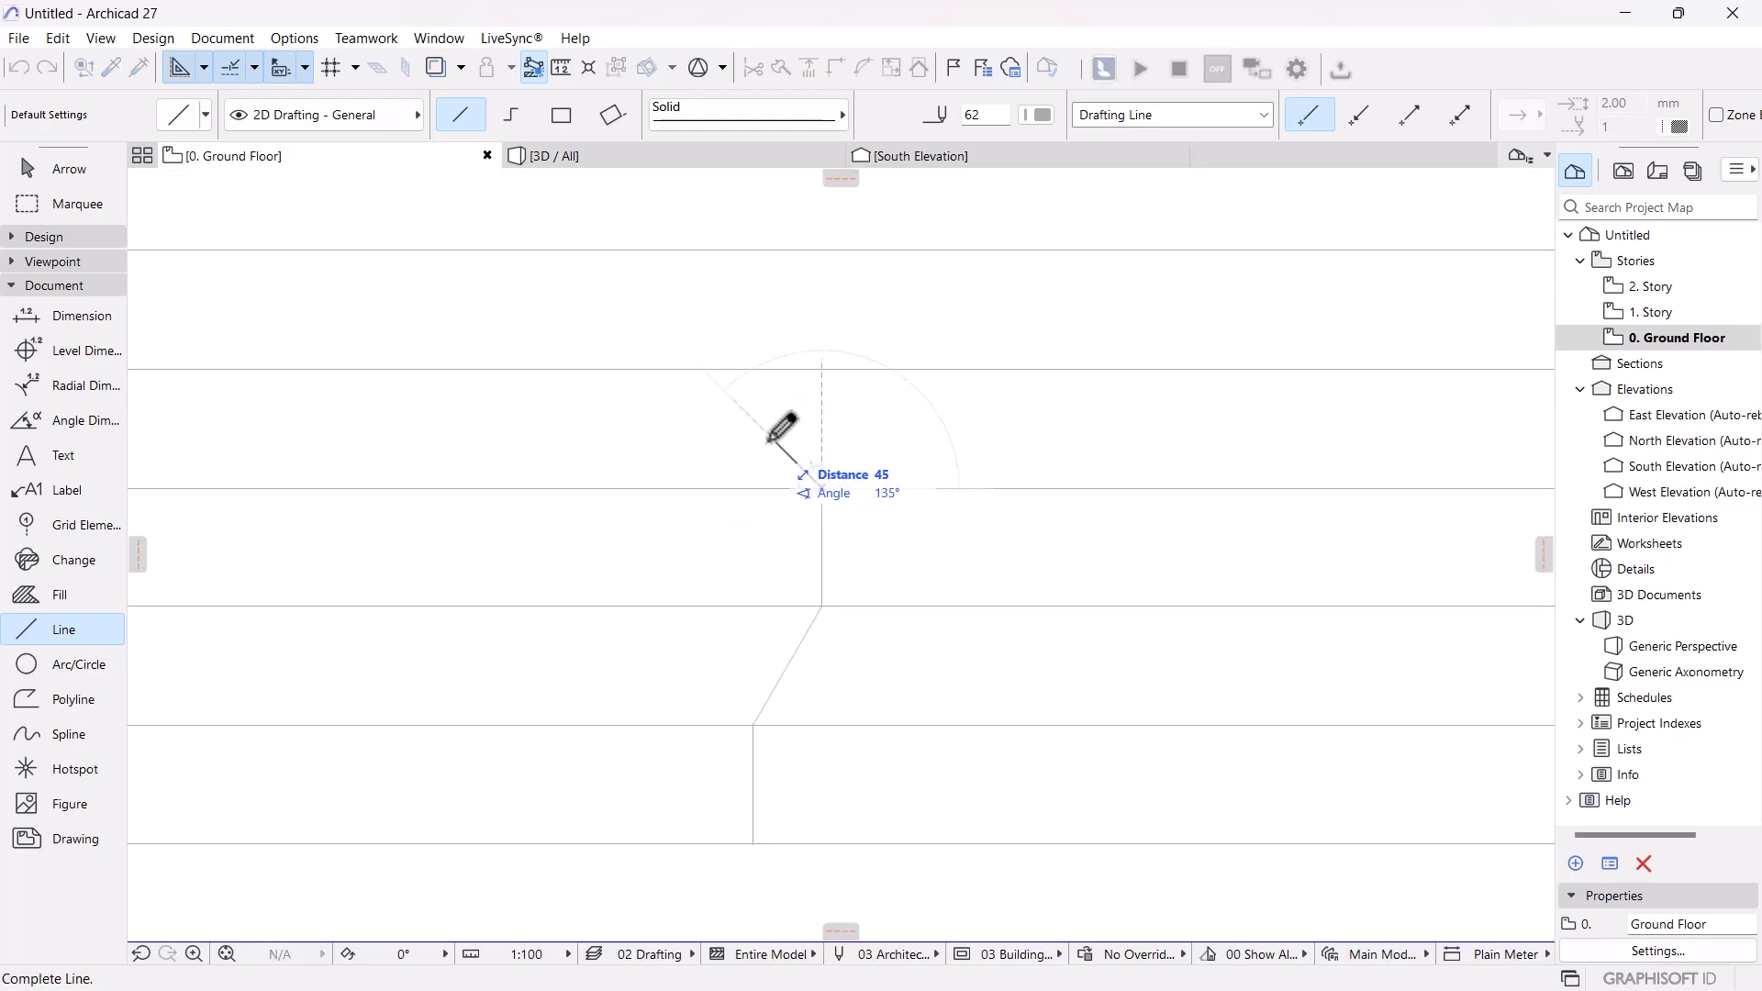
{"action": "key", "text": "Escape"}
{"action": "key", "text": "Escape"}
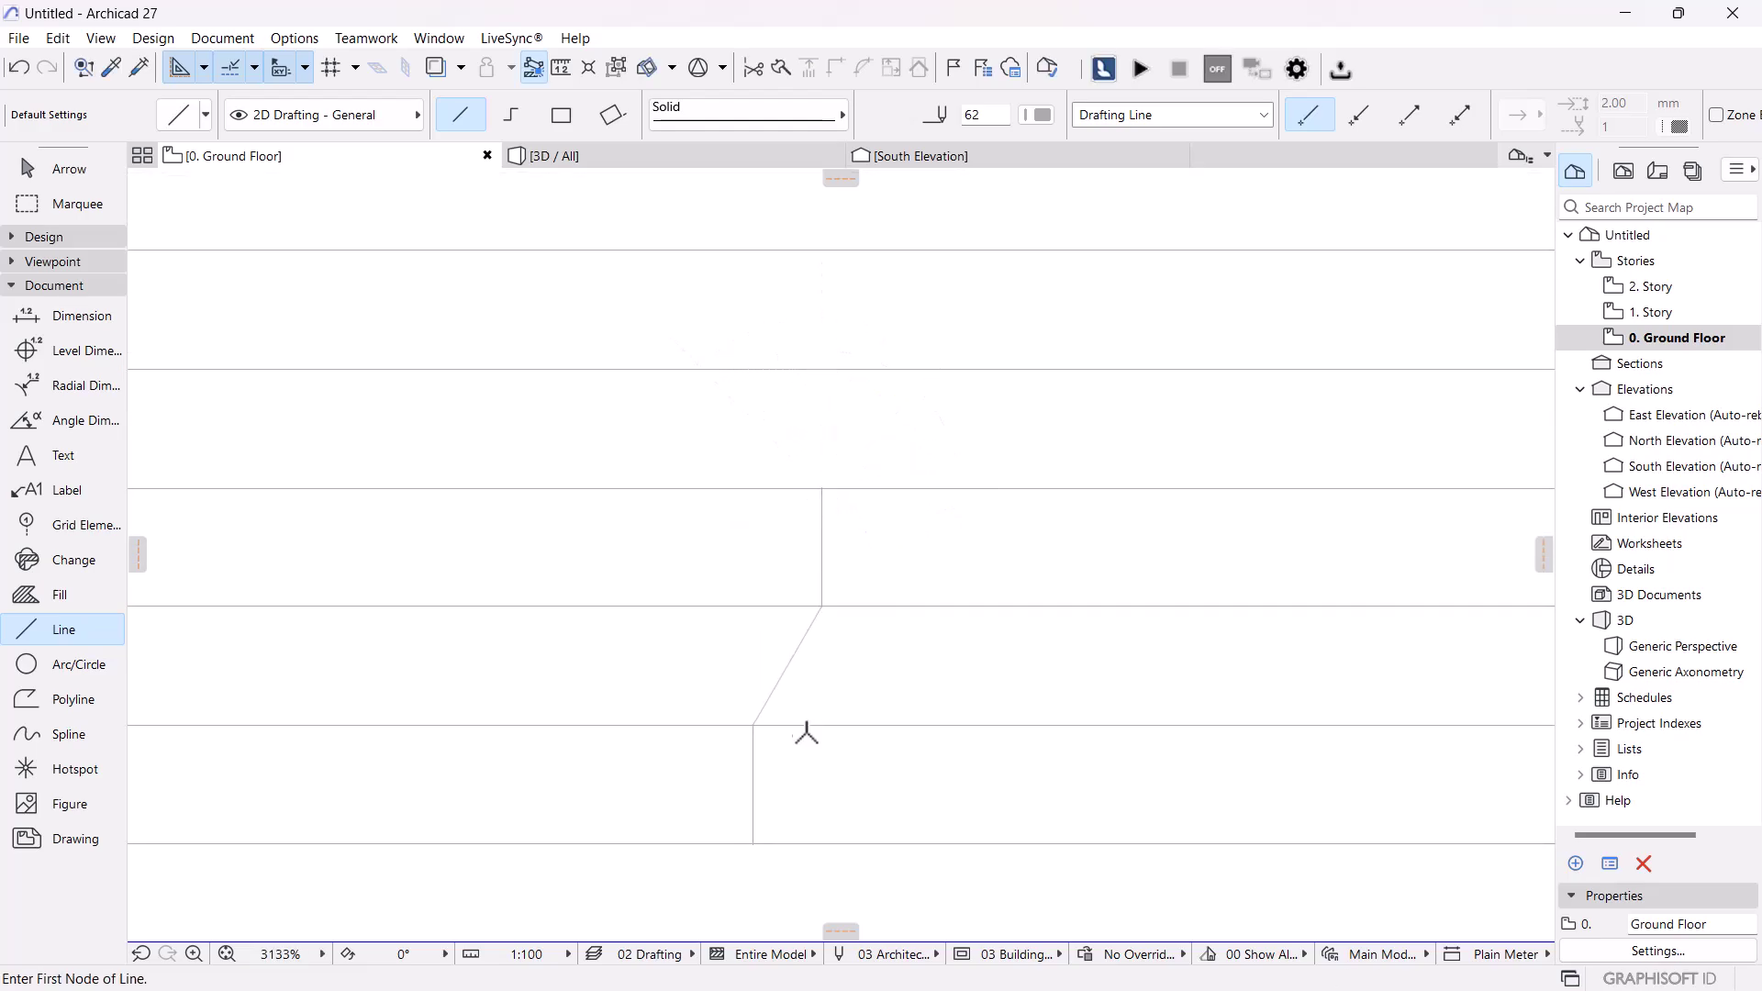
- Copy the lowest vertical segment straight up between the second and third guide lines from the top
{"action": "left_click", "coordinate": [753, 780]}
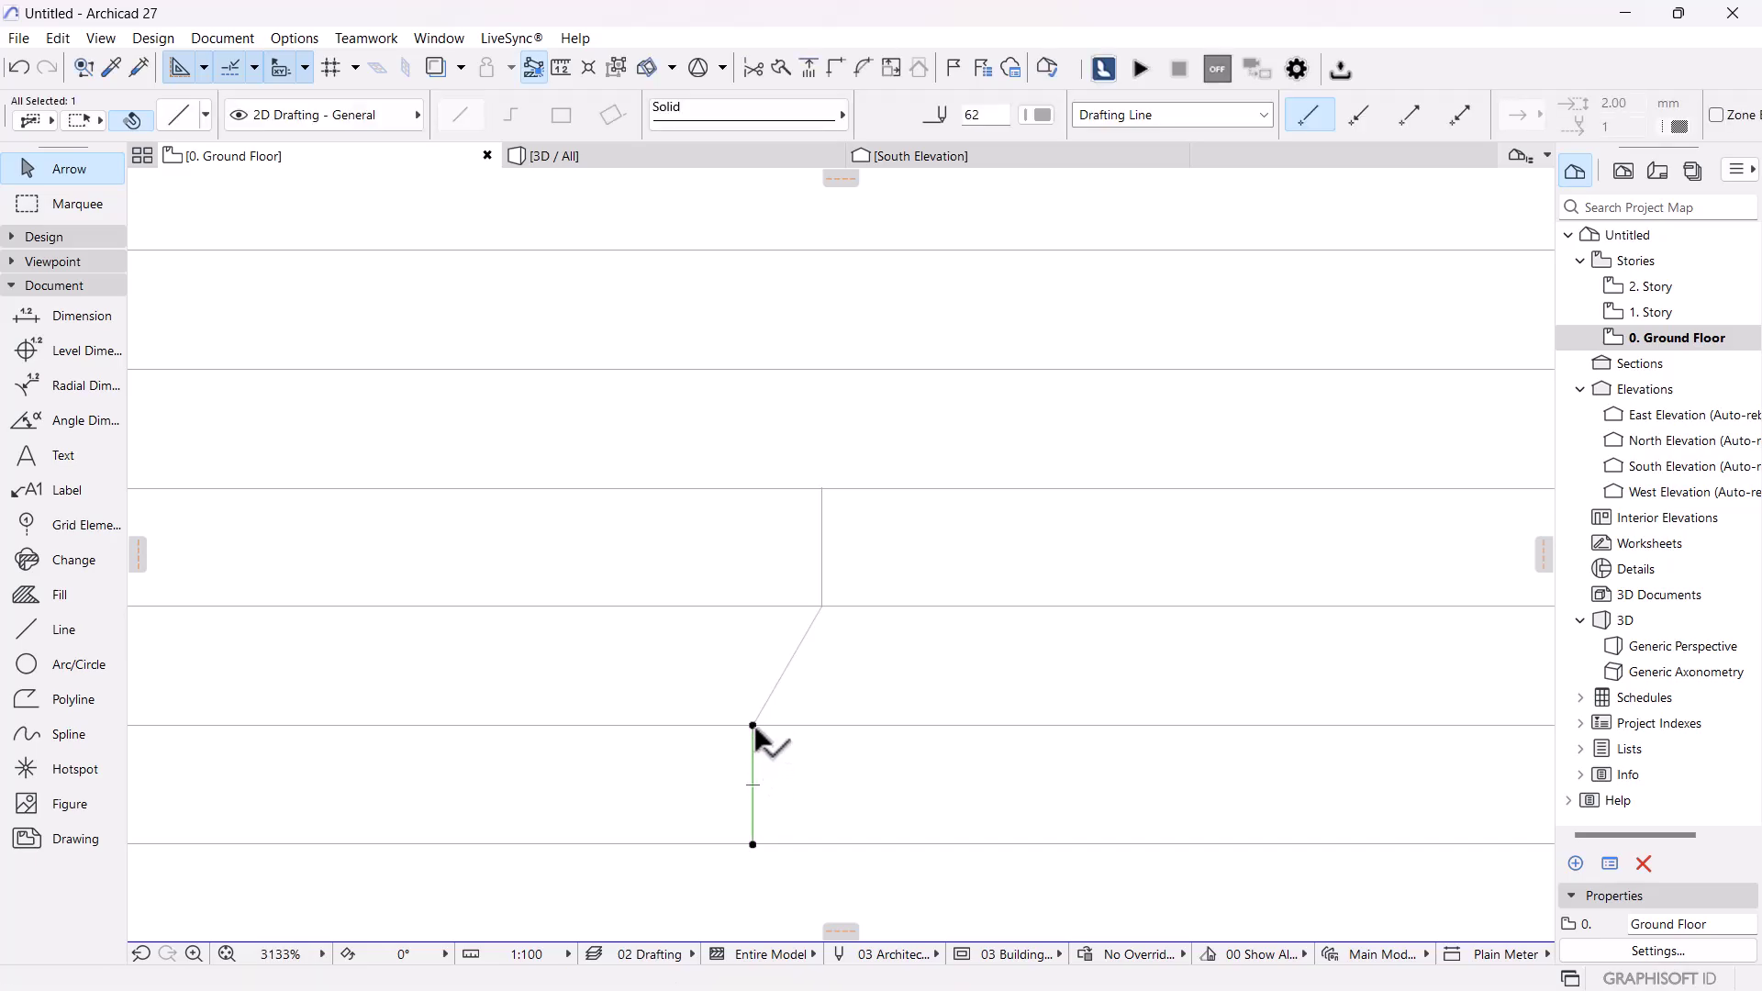
{"action": "left_click_drag", "start_coordinate": [752, 725], "coordinate": [755, 248]}
{"action": "key", "text": "Escape"}
{"action": "left_click", "coordinate": [747, 554], "text": "ctrl"}
{"action": "left_click", "coordinate": [751, 450], "text": "ctrl"}
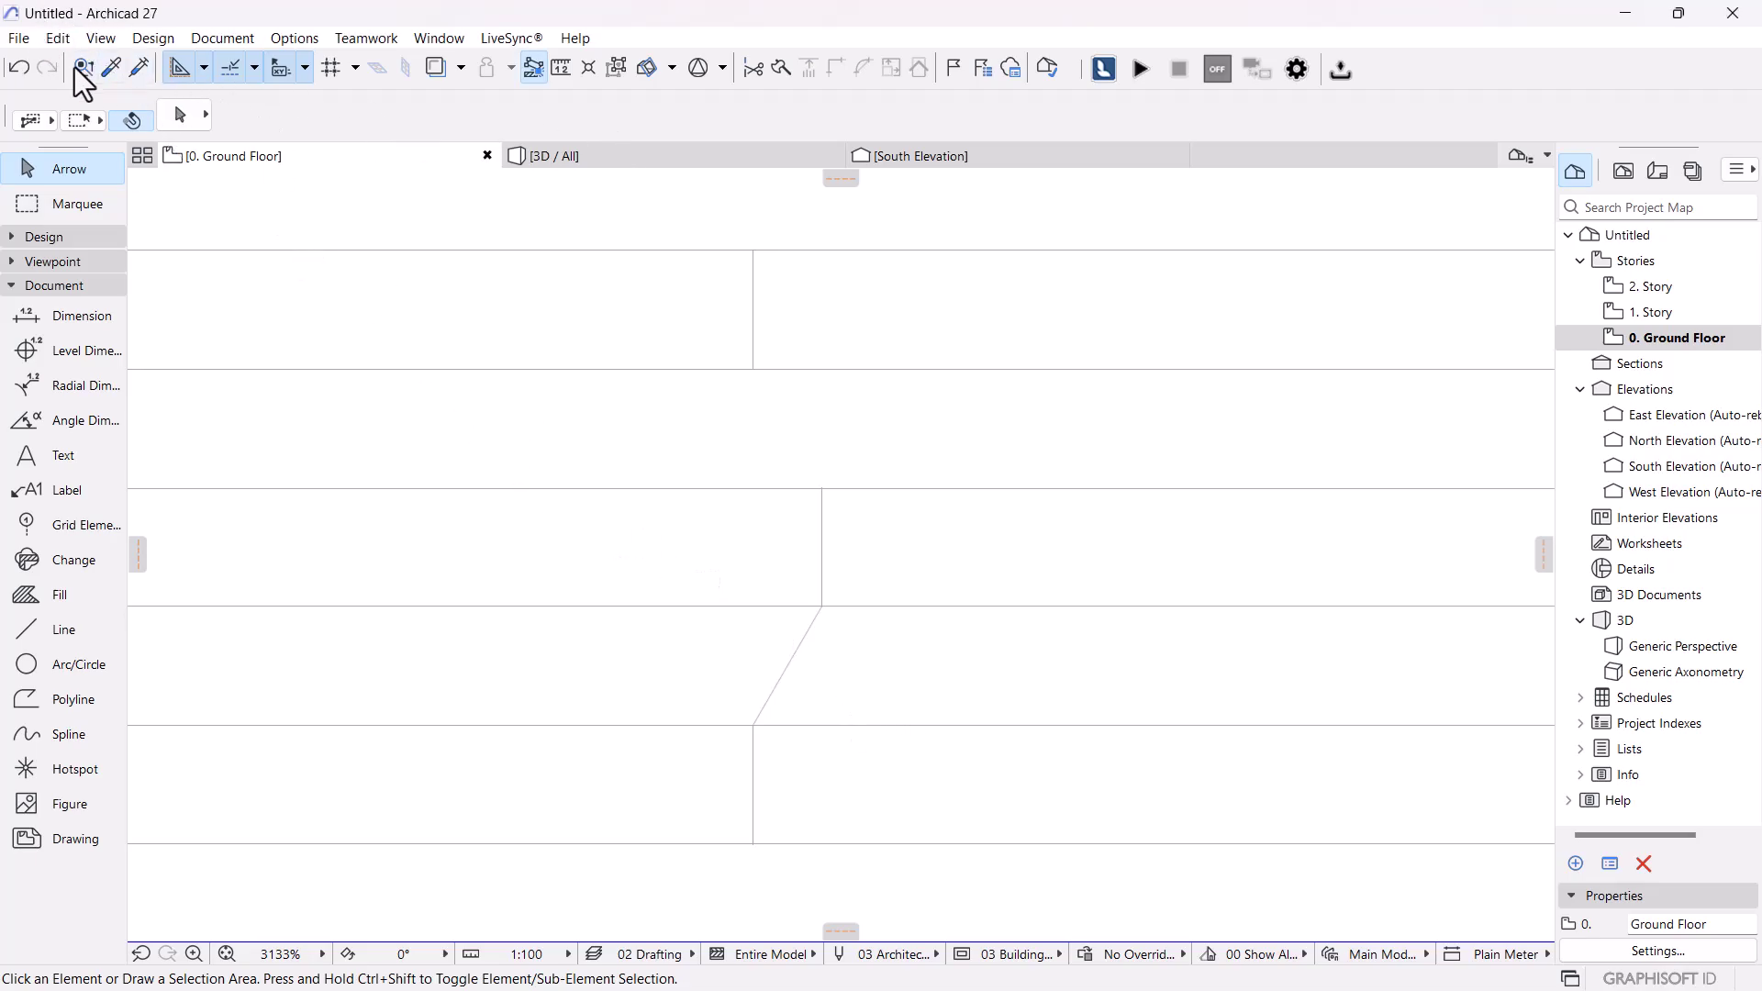
- Draw a diagonal line joining the top of the middle vertical segment to the bottom of the upper vertical segment
{"action": "left_click", "coordinate": [110, 68]}
{"action": "left_click", "coordinate": [840, 605]}
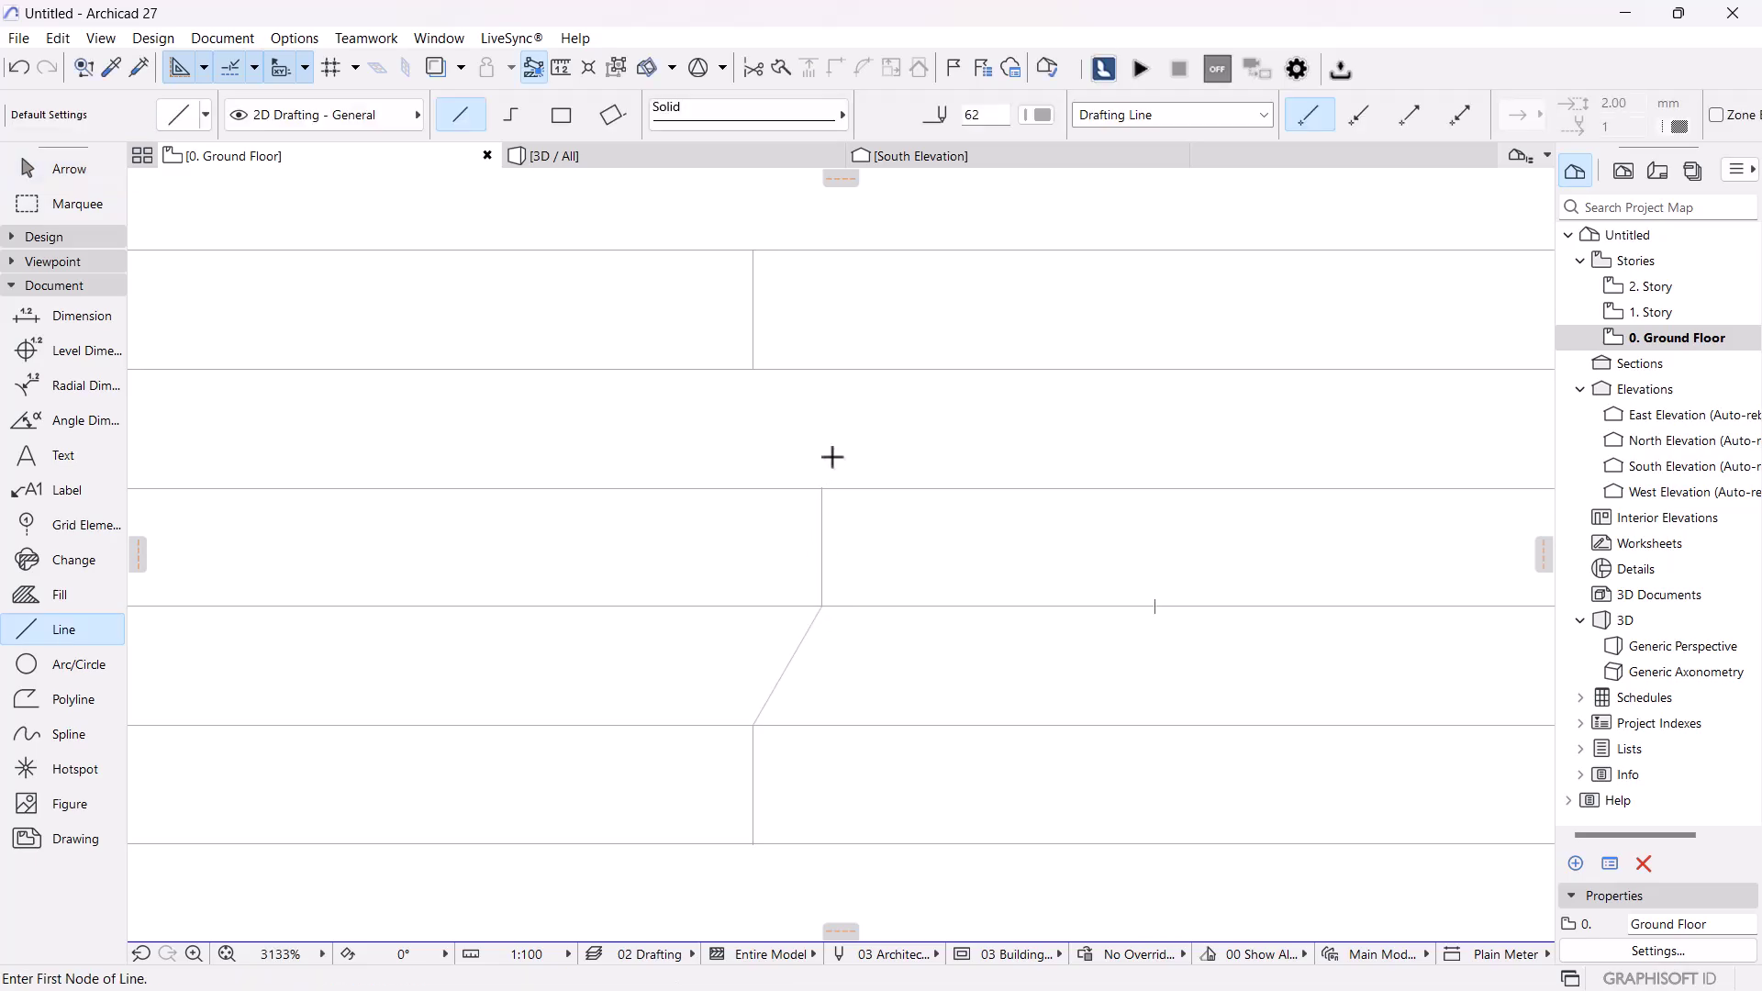
{"action": "left_click", "coordinate": [821, 488]}
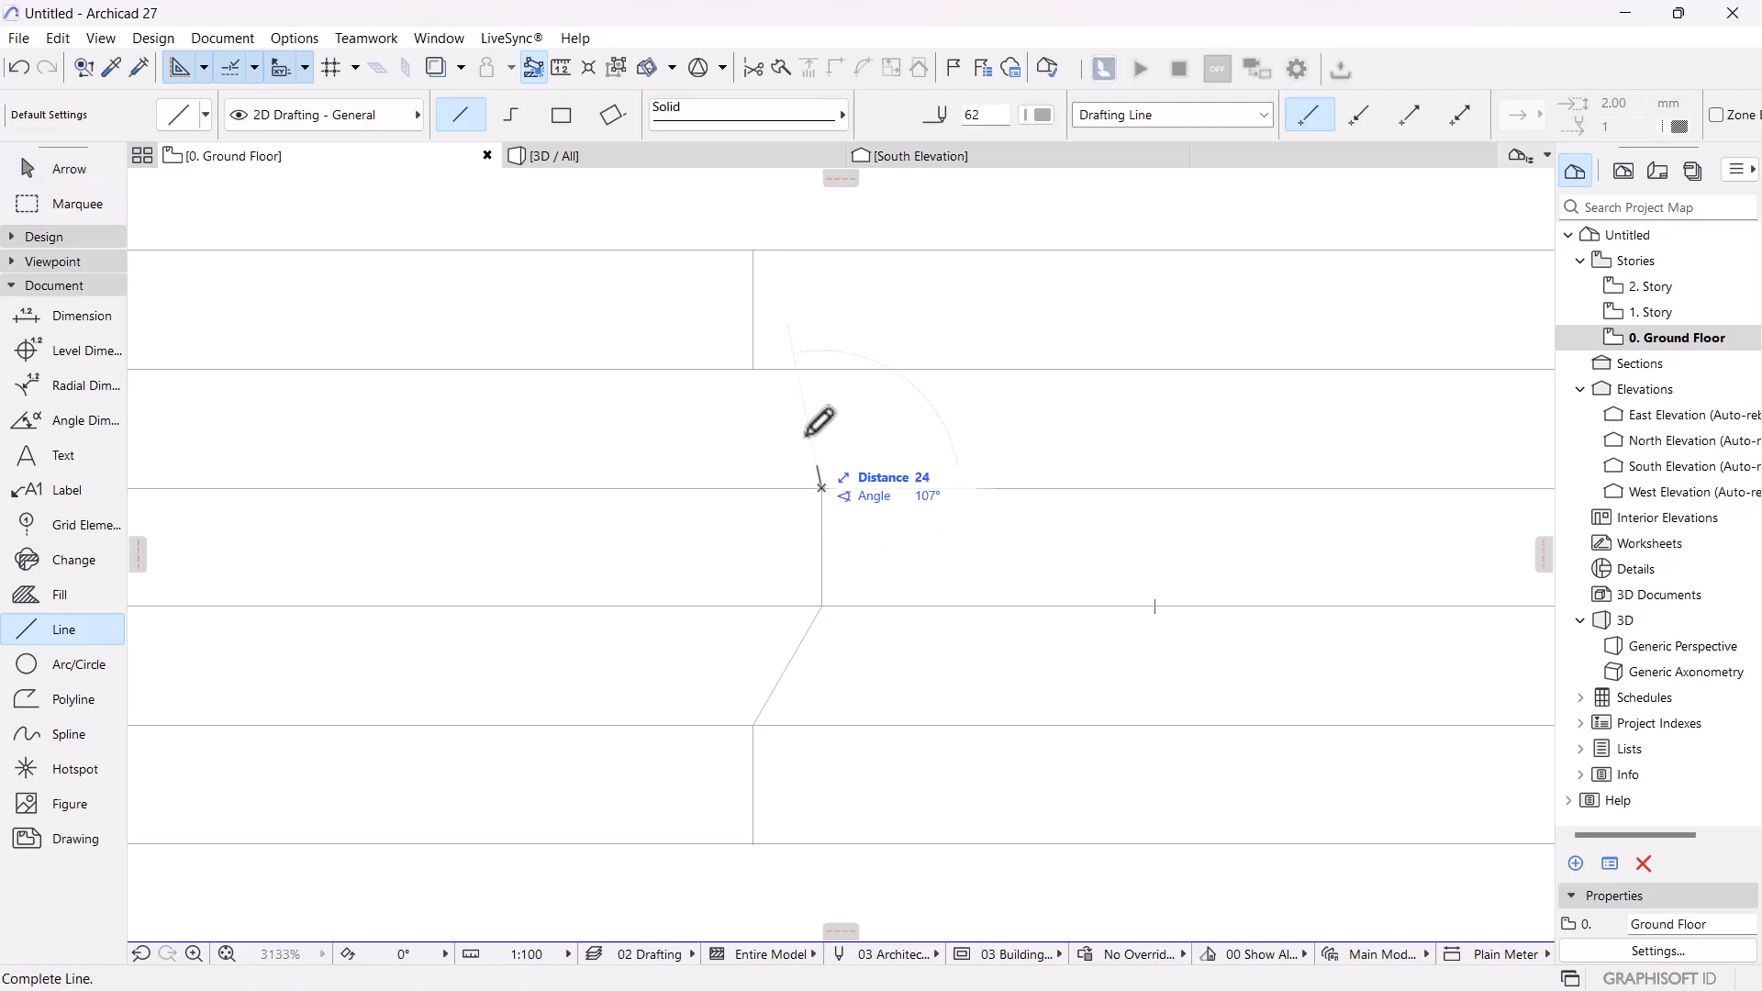
{"action": "left_click", "coordinate": [753, 370]}
{"action": "key", "text": "Escape"}
{"action": "scroll", "coordinate": [856, 580], "scroll_direction": "down", "scroll_amount": 3}
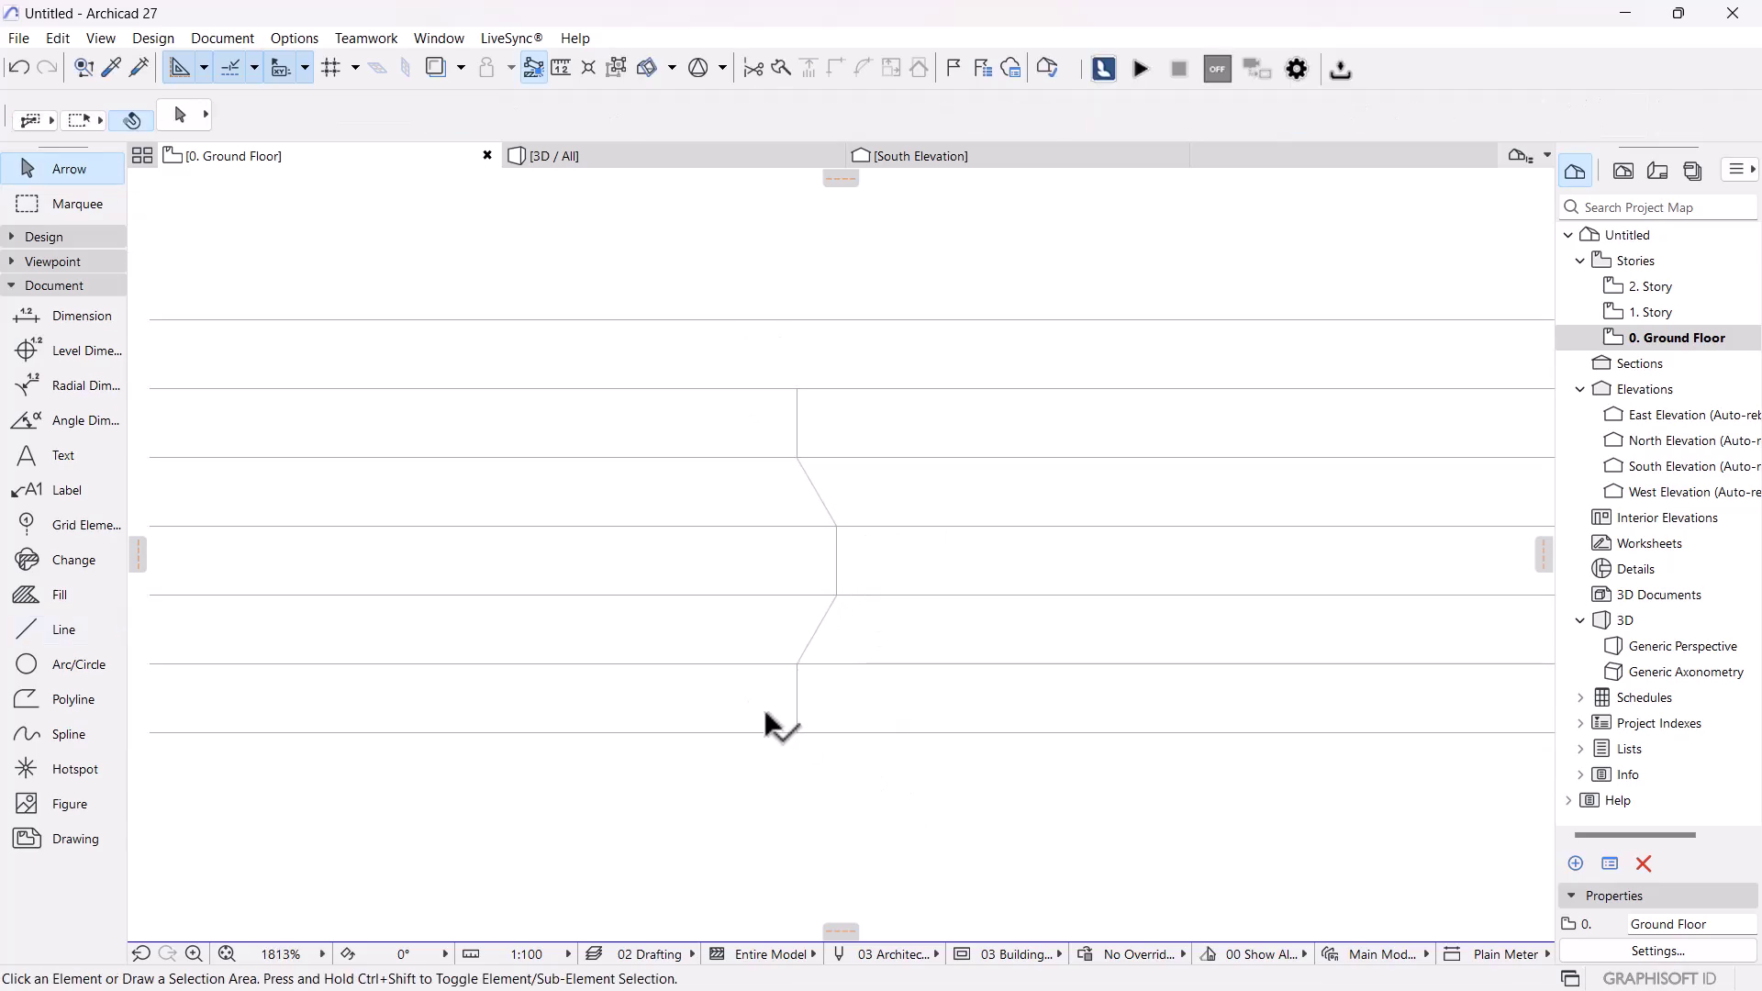
- Move the five-segment zigzag profile by its lower end onto the guide line beside the lower-right corner slab
{"action": "left_click", "coordinate": [798, 708]}
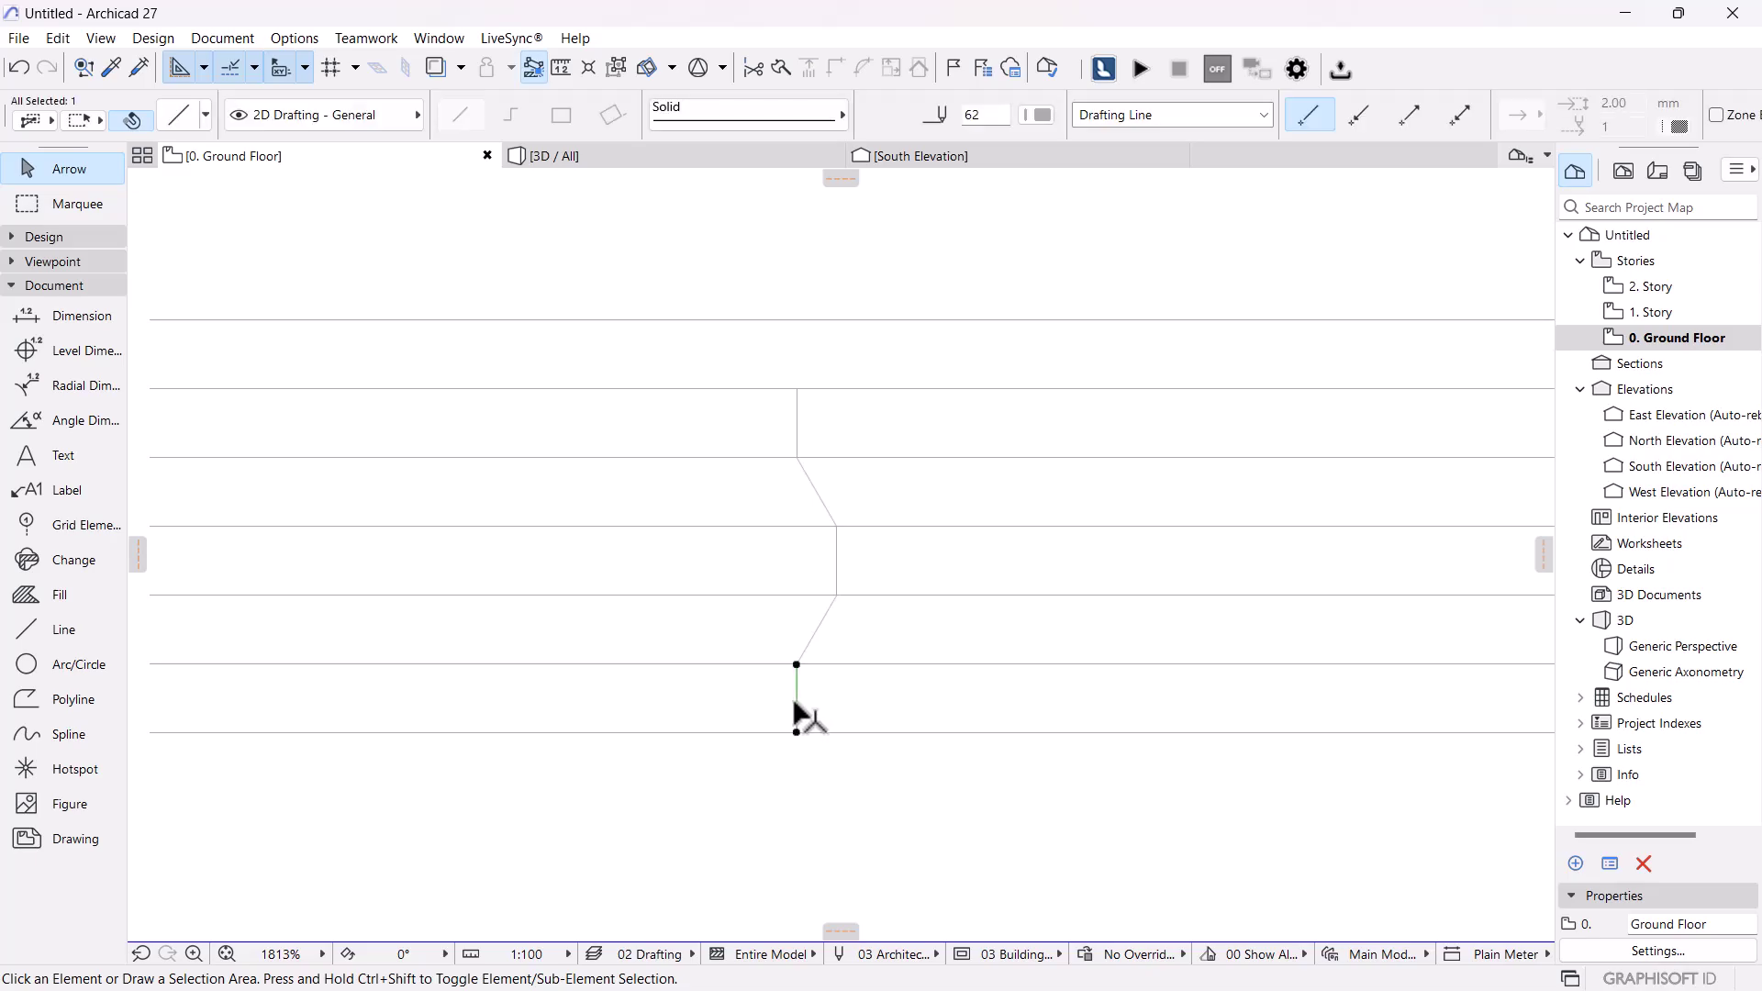
{"action": "left_click", "coordinate": [819, 618], "text": "shift"}
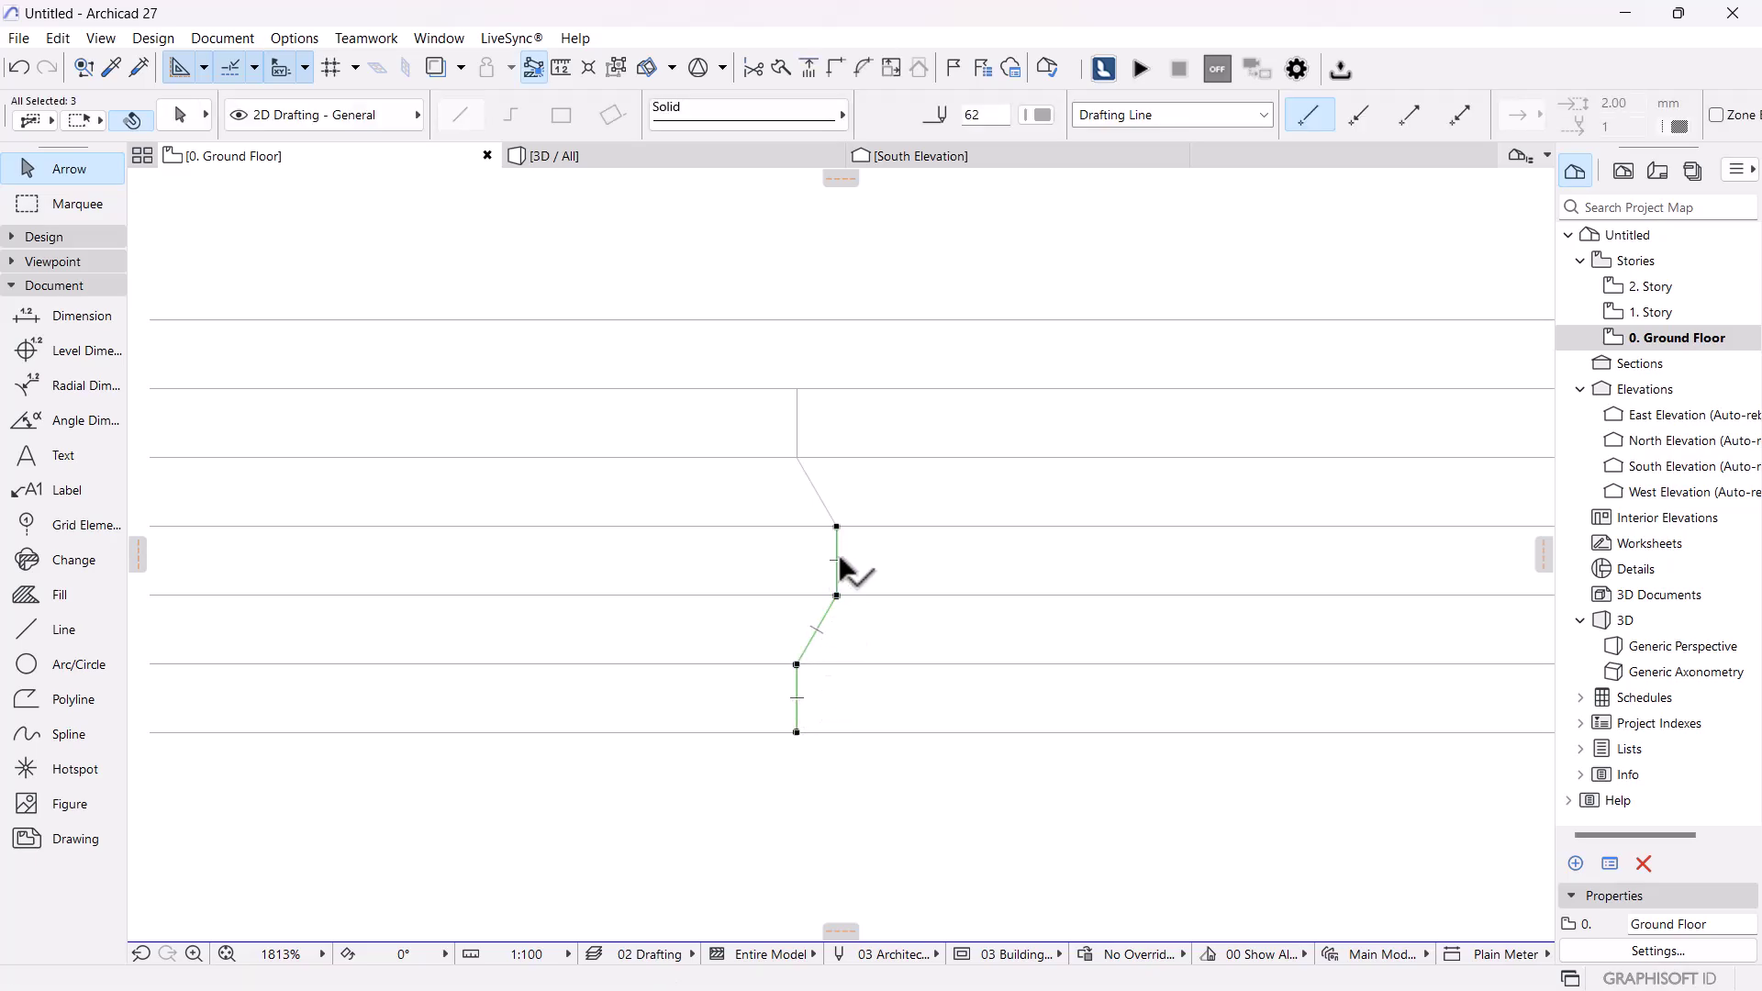
{"action": "left_click", "coordinate": [798, 424], "text": "shift"}
{"action": "scroll", "coordinate": [932, 535], "scroll_direction": "down", "scroll_amount": 2}
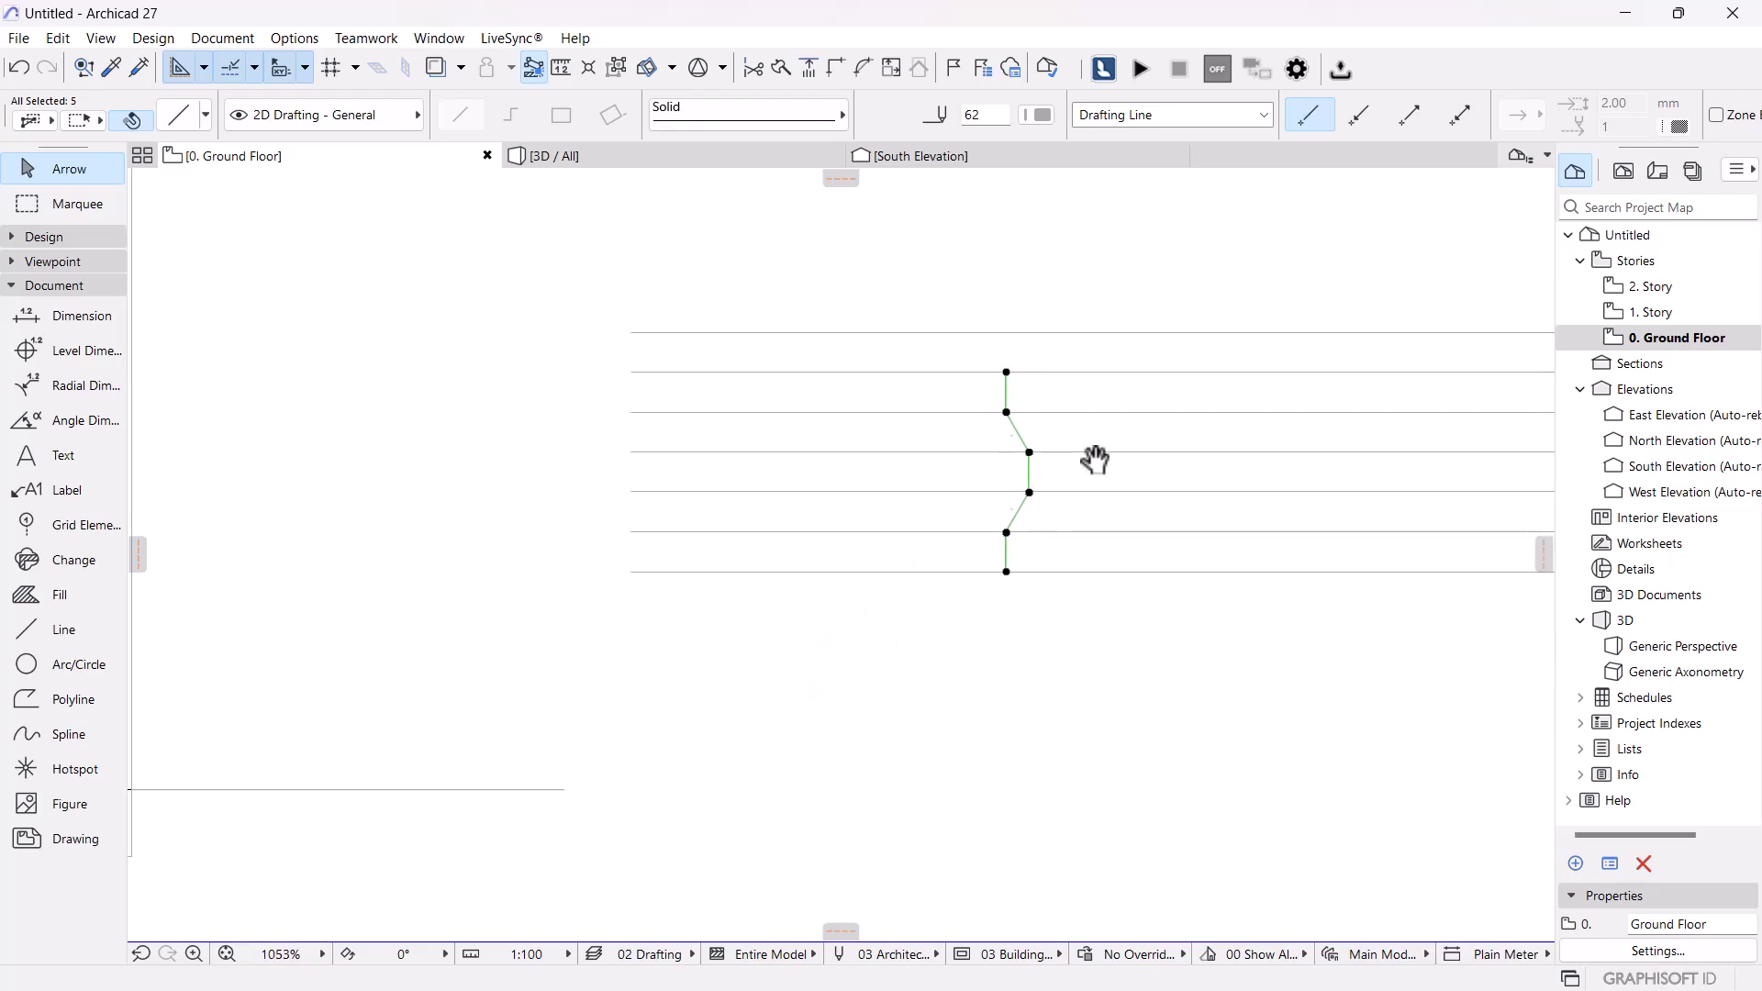
{"action": "key", "text": "ctrl+d"}
{"action": "left_click", "coordinate": [1005, 571]}
{"action": "middle_click_drag", "start_coordinate": [603, 639], "coordinate": [1239, 496]}
{"action": "scroll", "coordinate": [861, 647], "scroll_direction": "up", "scroll_amount": 2}
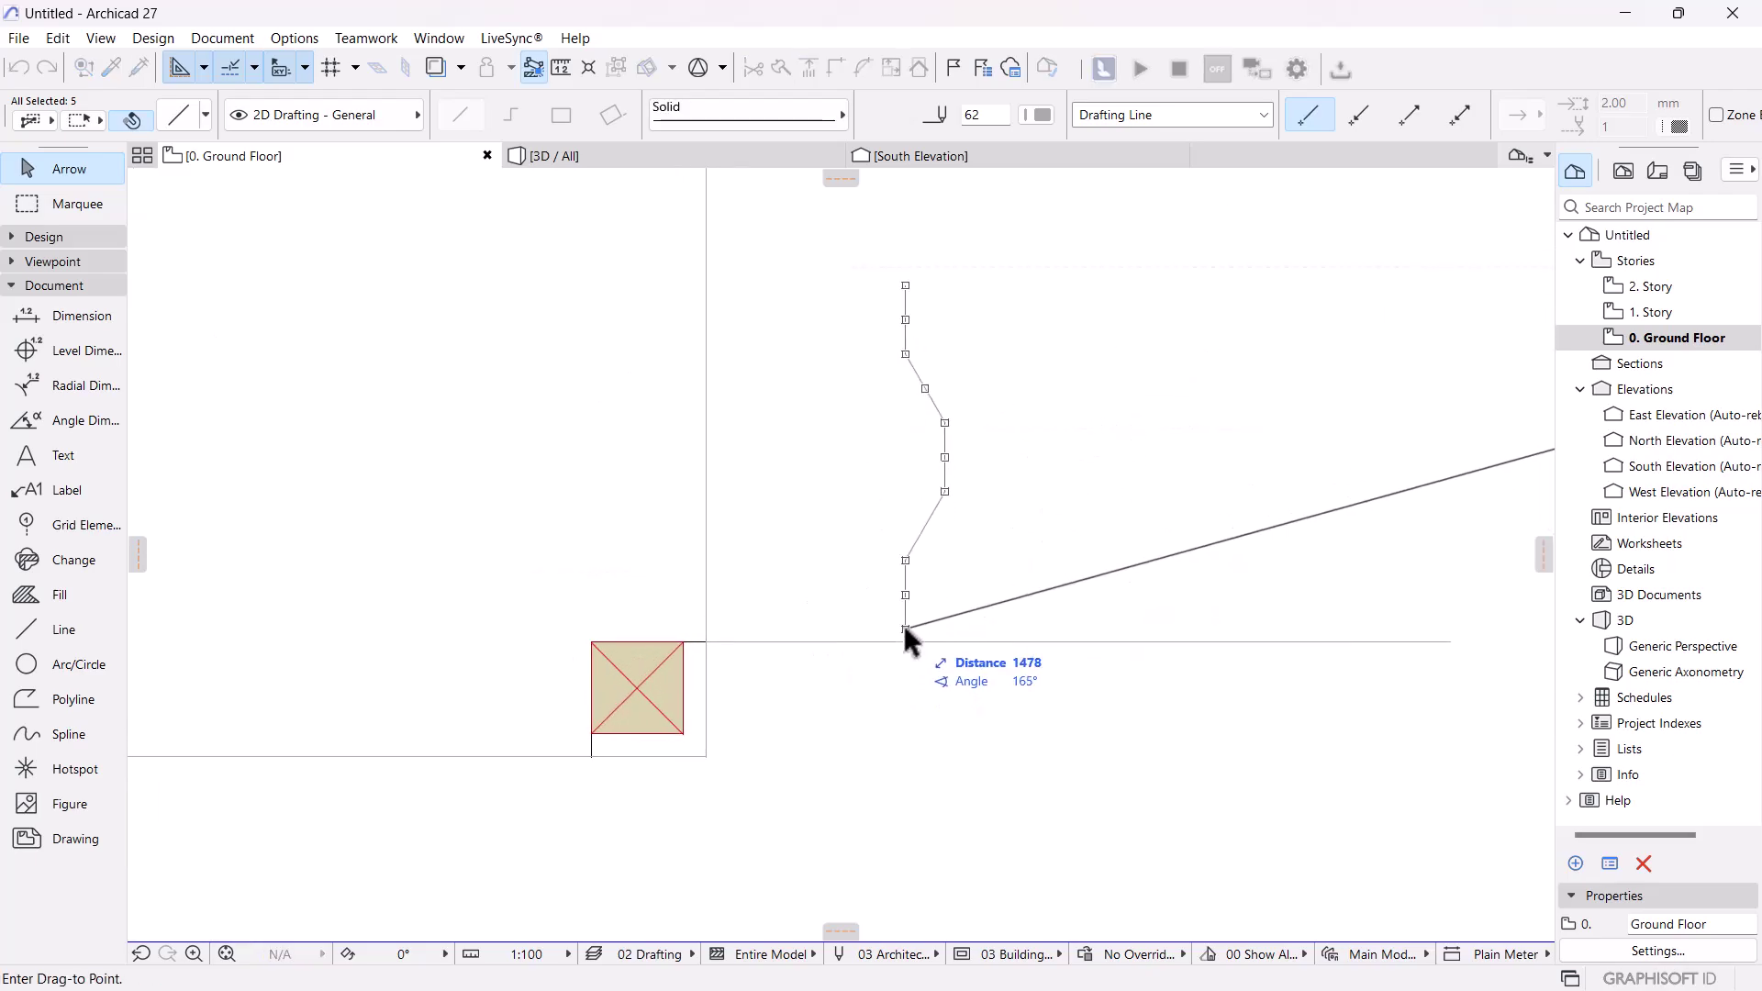
{"action": "left_click", "coordinate": [883, 645]}
{"action": "key", "text": "Escape"}
- Delete the topmost vertical segment of the relocated zigzag profile
{"action": "scroll", "coordinate": [955, 393], "scroll_direction": "down", "scroll_amount": 1}
{"action": "middle_click_drag", "start_coordinate": [956, 394], "coordinate": [932, 504]}
{"action": "scroll", "coordinate": [932, 504], "scroll_direction": "up", "scroll_amount": 3}
{"action": "scroll", "coordinate": [902, 687], "scroll_direction": "down", "scroll_amount": 2}
{"action": "middle_click_drag", "start_coordinate": [897, 681], "coordinate": [822, 652]}
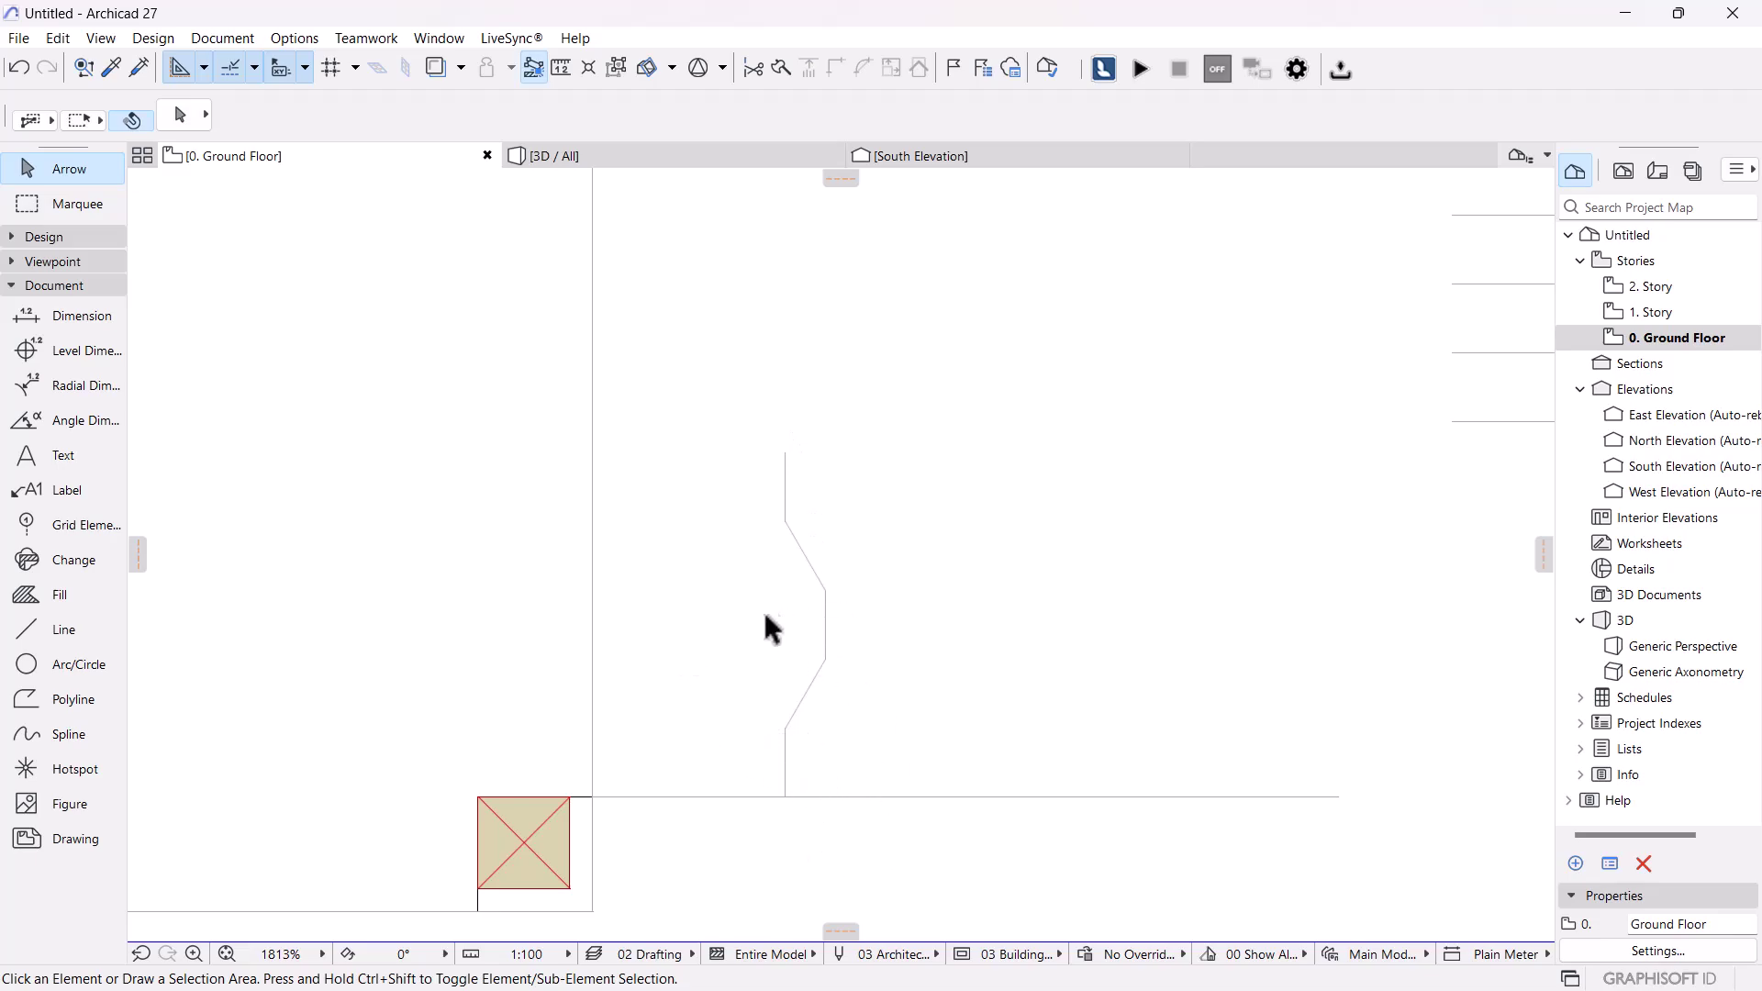
{"action": "left_click_drag", "start_coordinate": [837, 484], "coordinate": [710, 385]}
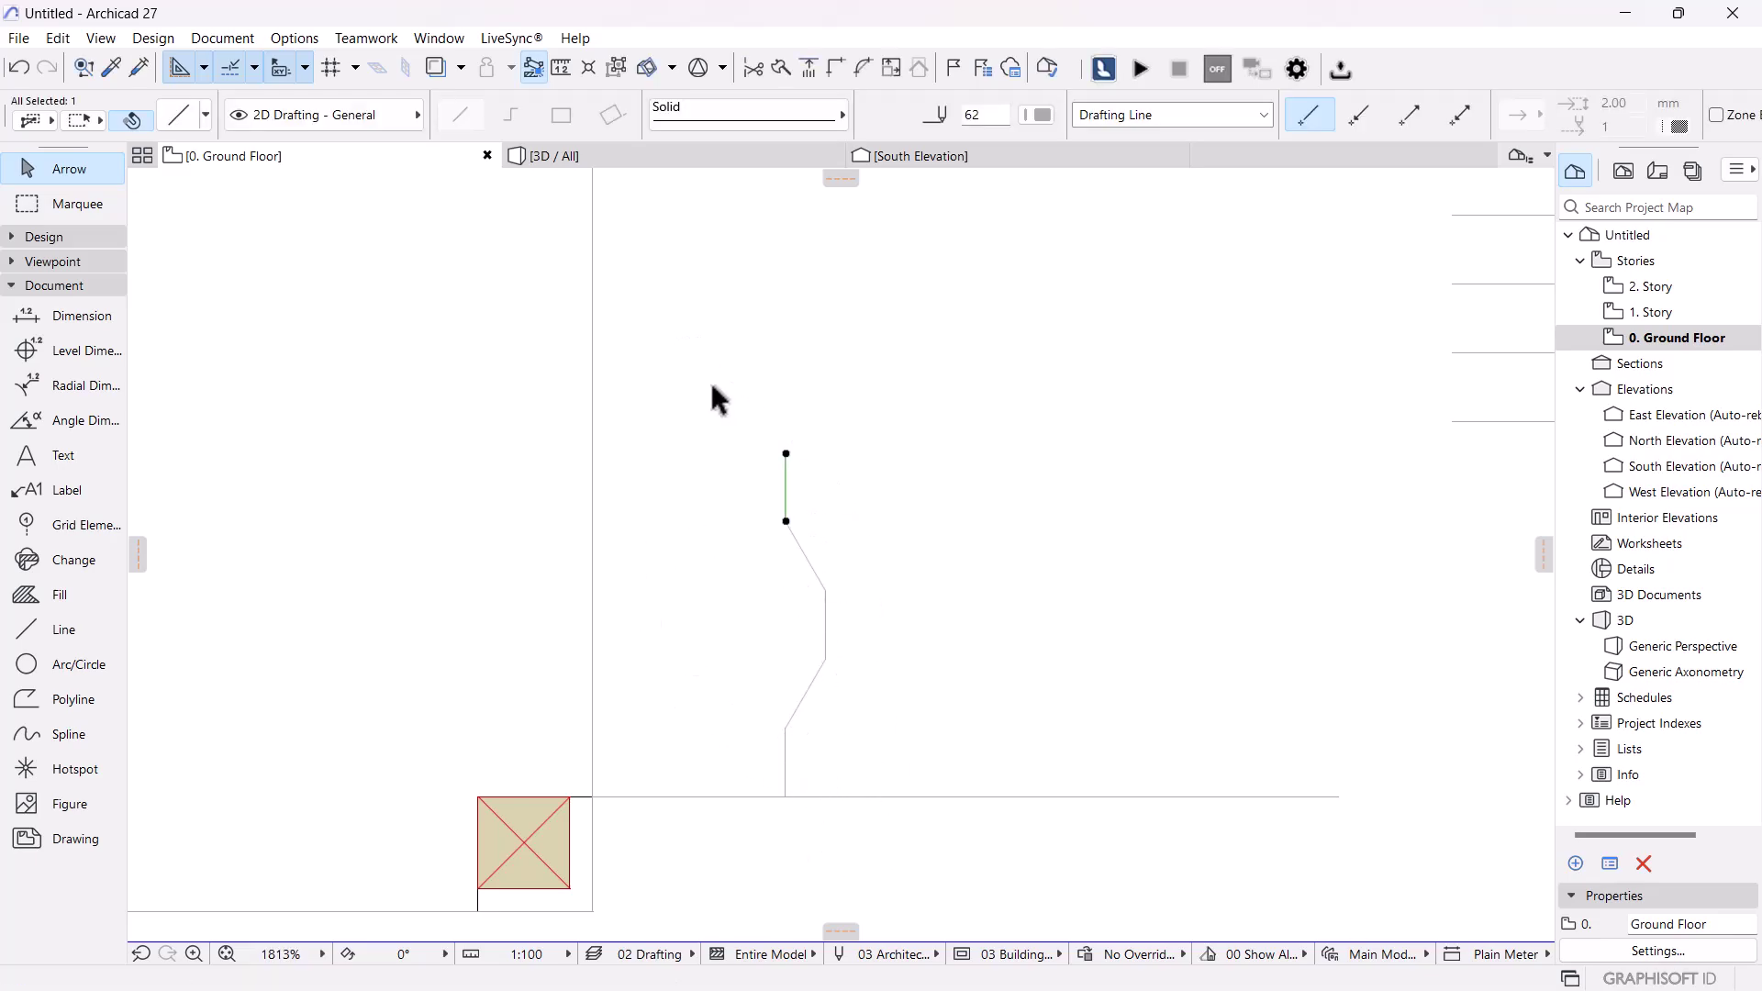
{"action": "key", "text": "Delete"}
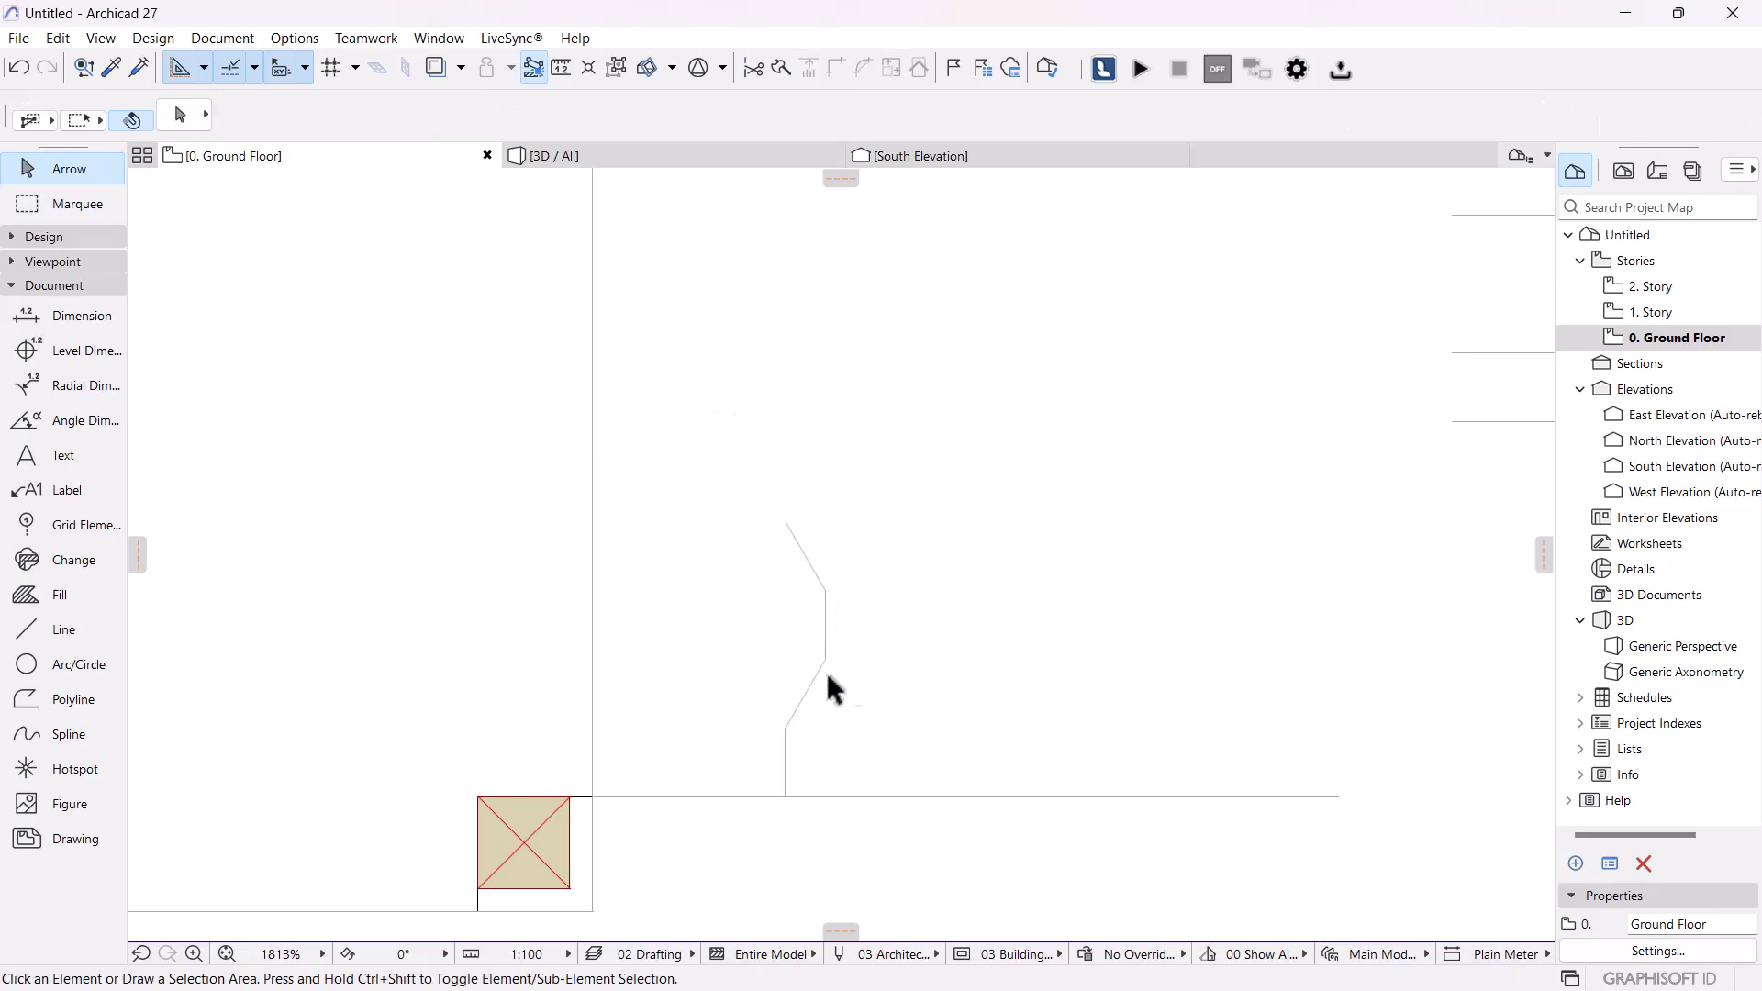
- Multiply the four remaining profile segments upward by dragging, using Increment and Spread with 300 mm spacing, past the upper-right corner slab's guide line
{"action": "left_click_drag", "start_coordinate": [876, 782], "coordinate": [676, 418]}
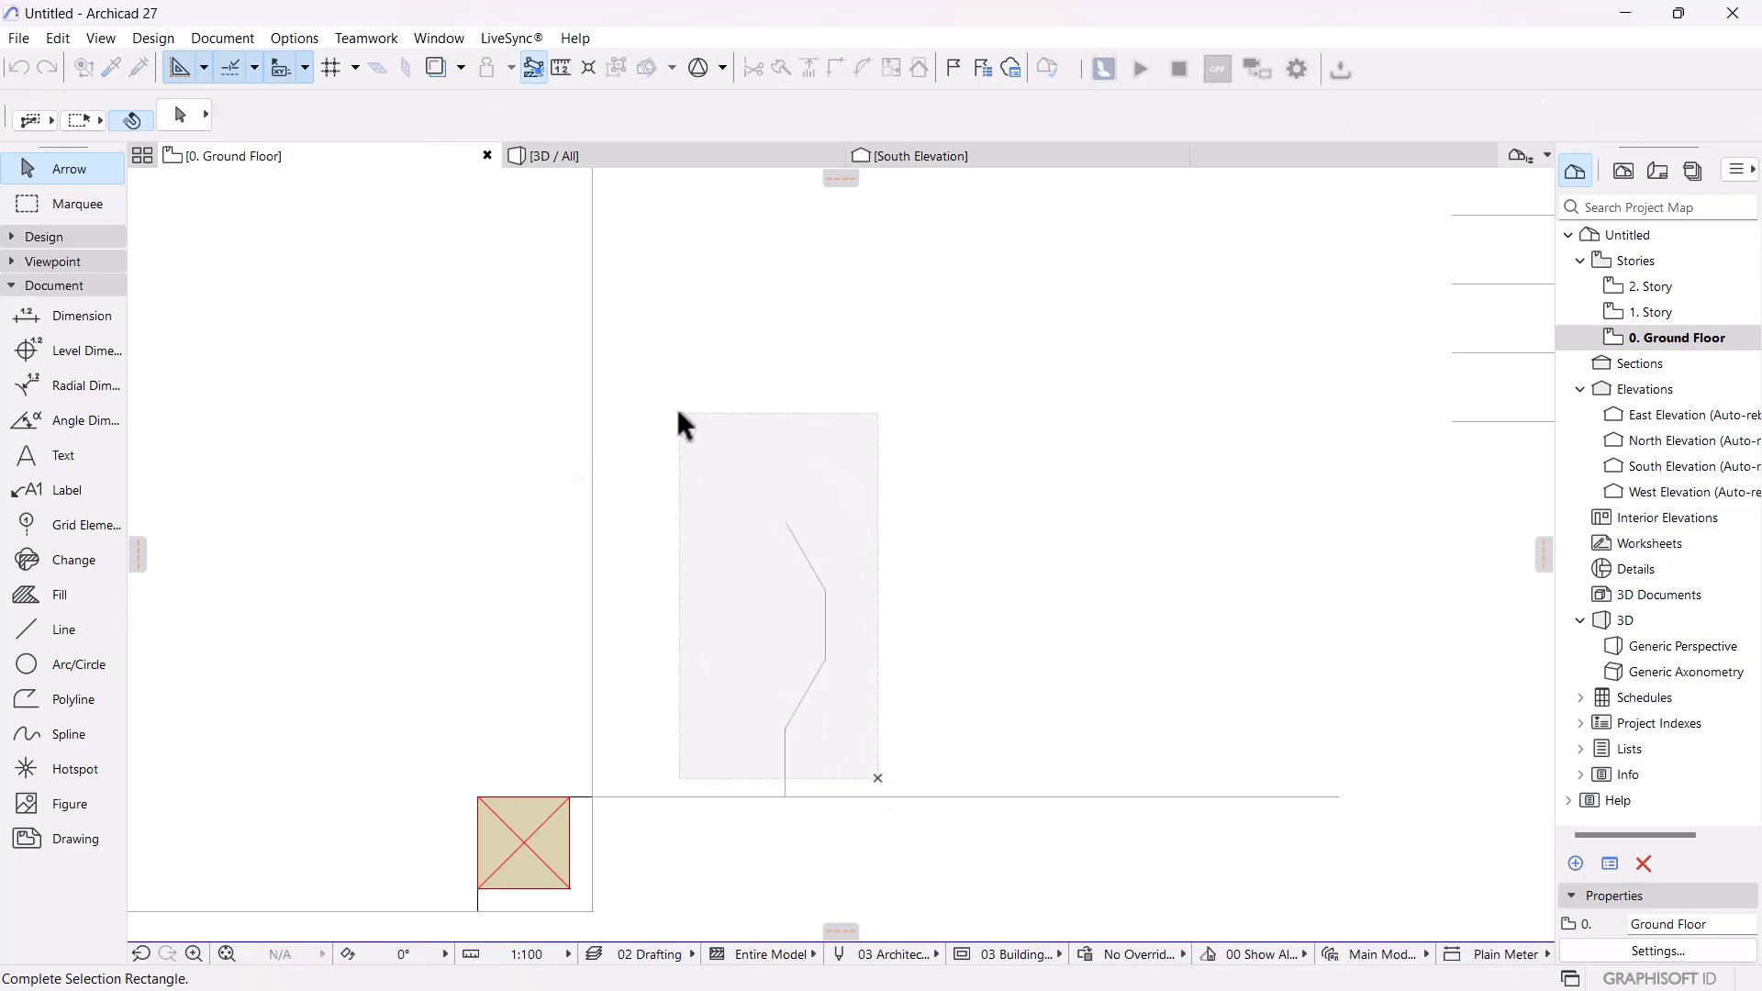
{"action": "right_click", "coordinate": [663, 537]}
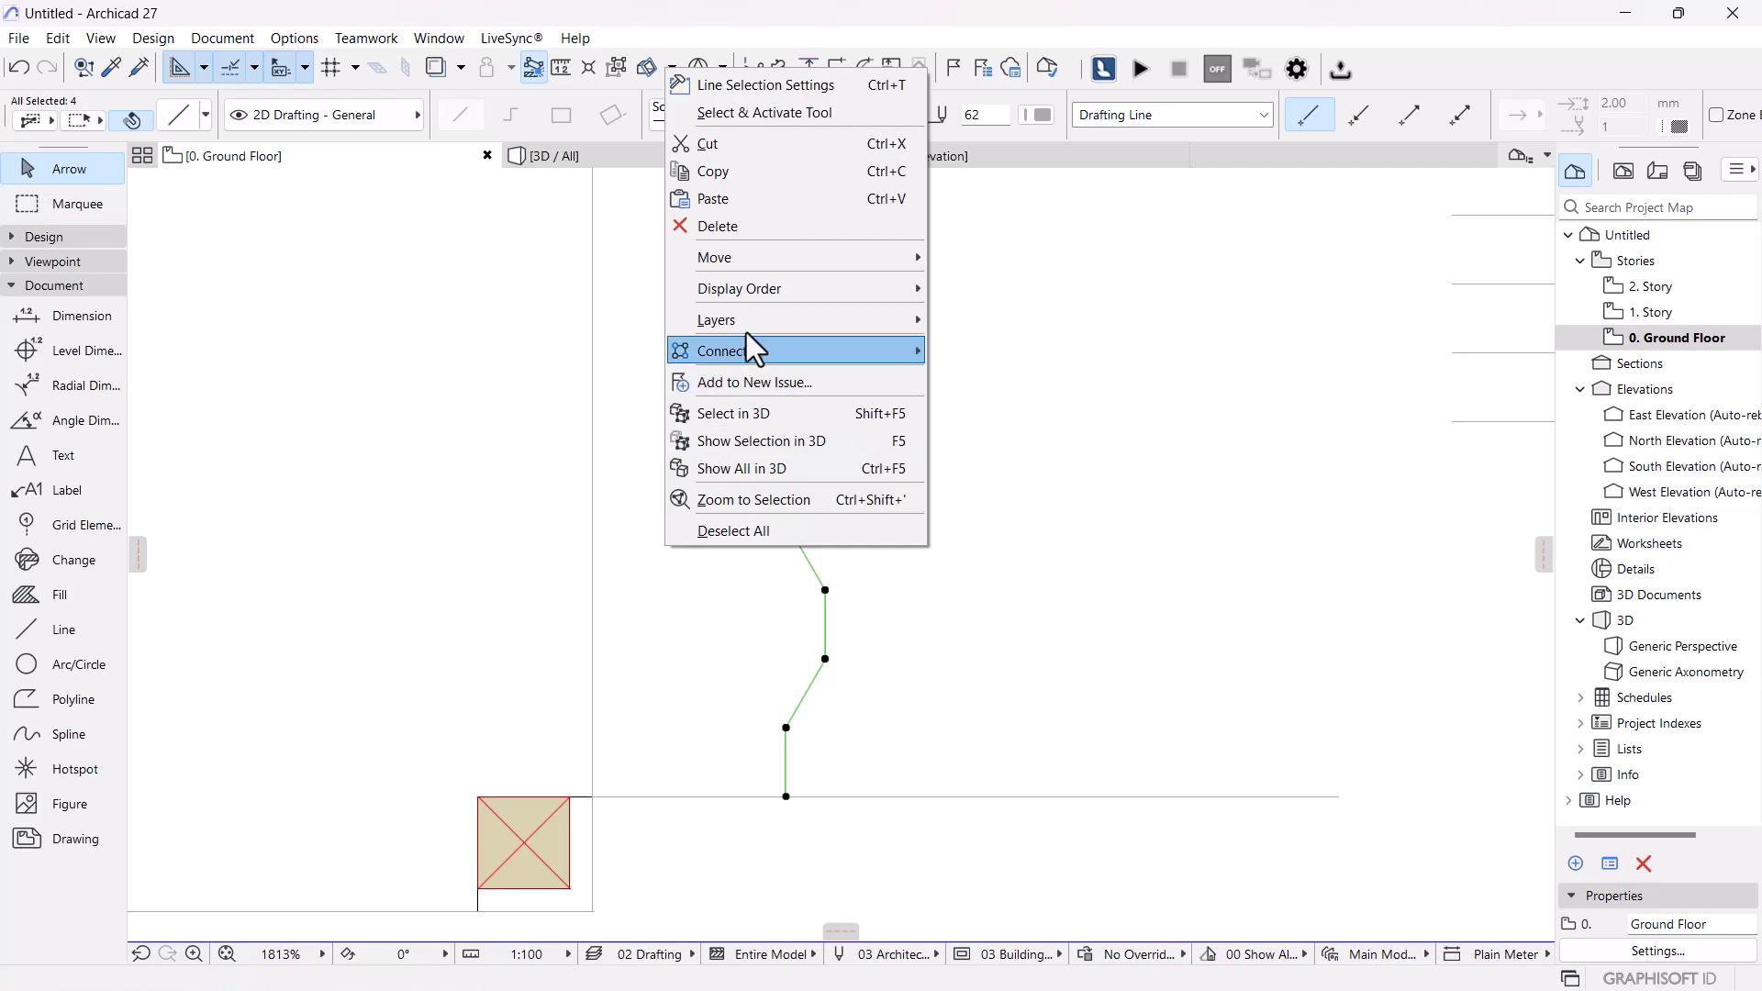
{"action": "mouse_move", "coordinate": [829, 252]}
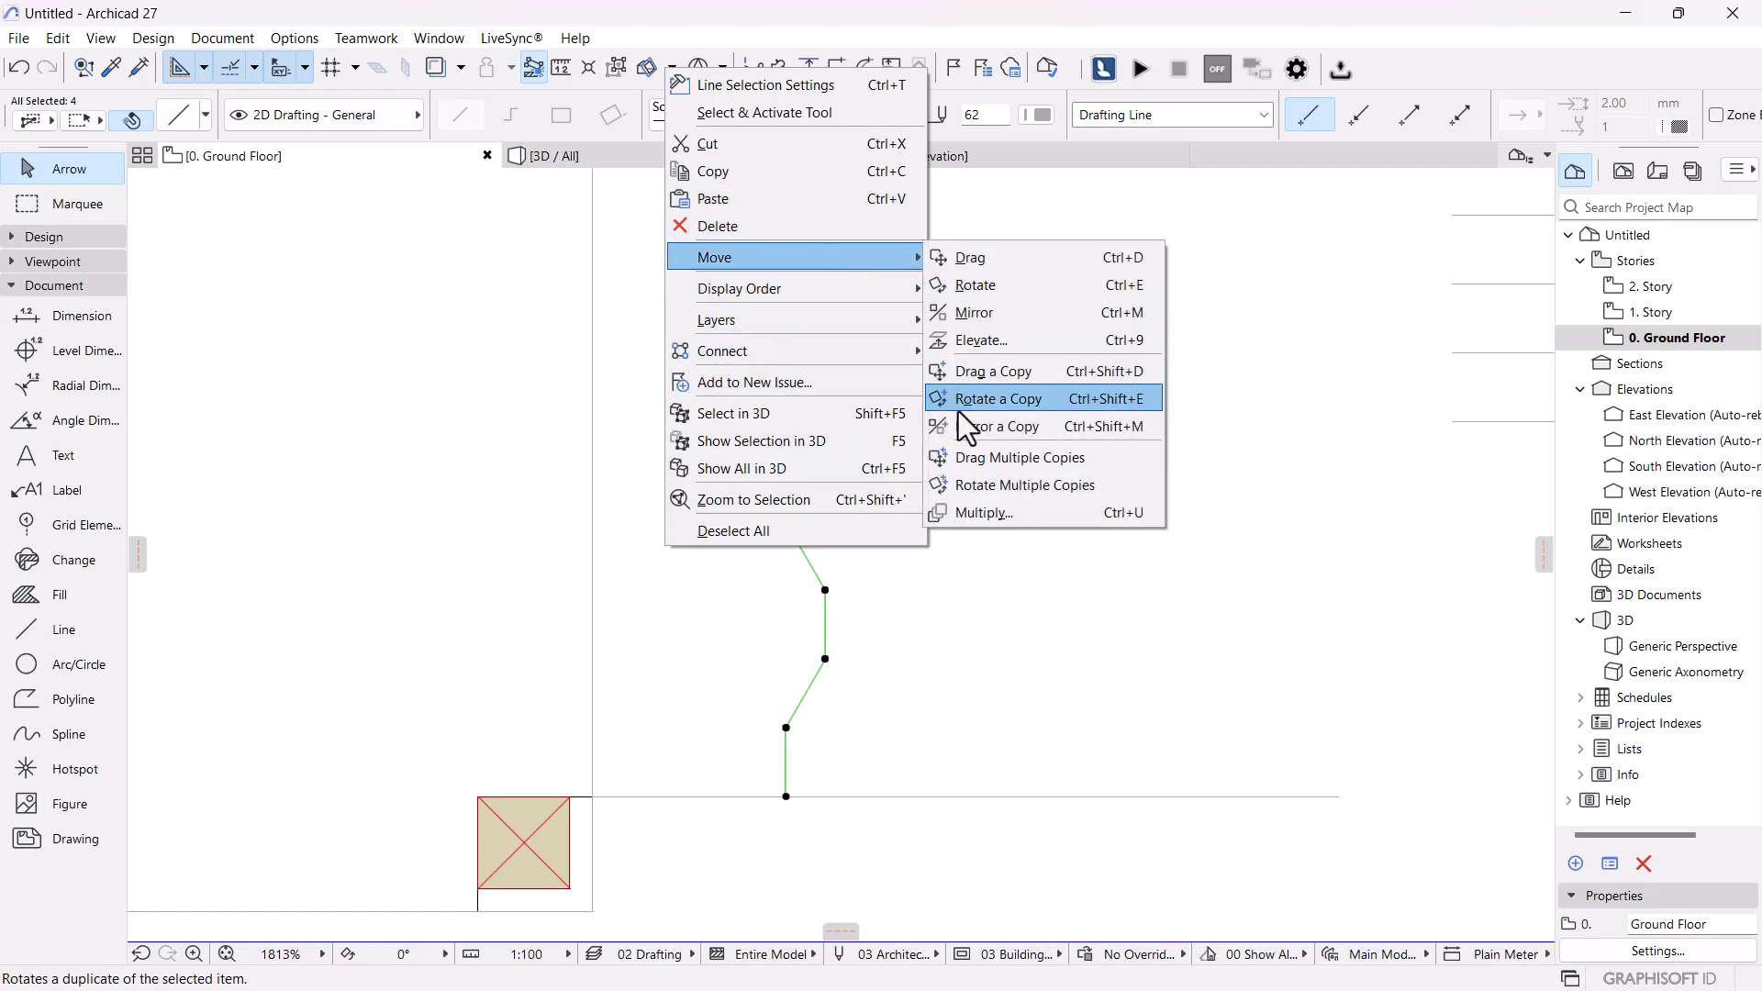
{"action": "left_click", "coordinate": [1035, 514]}
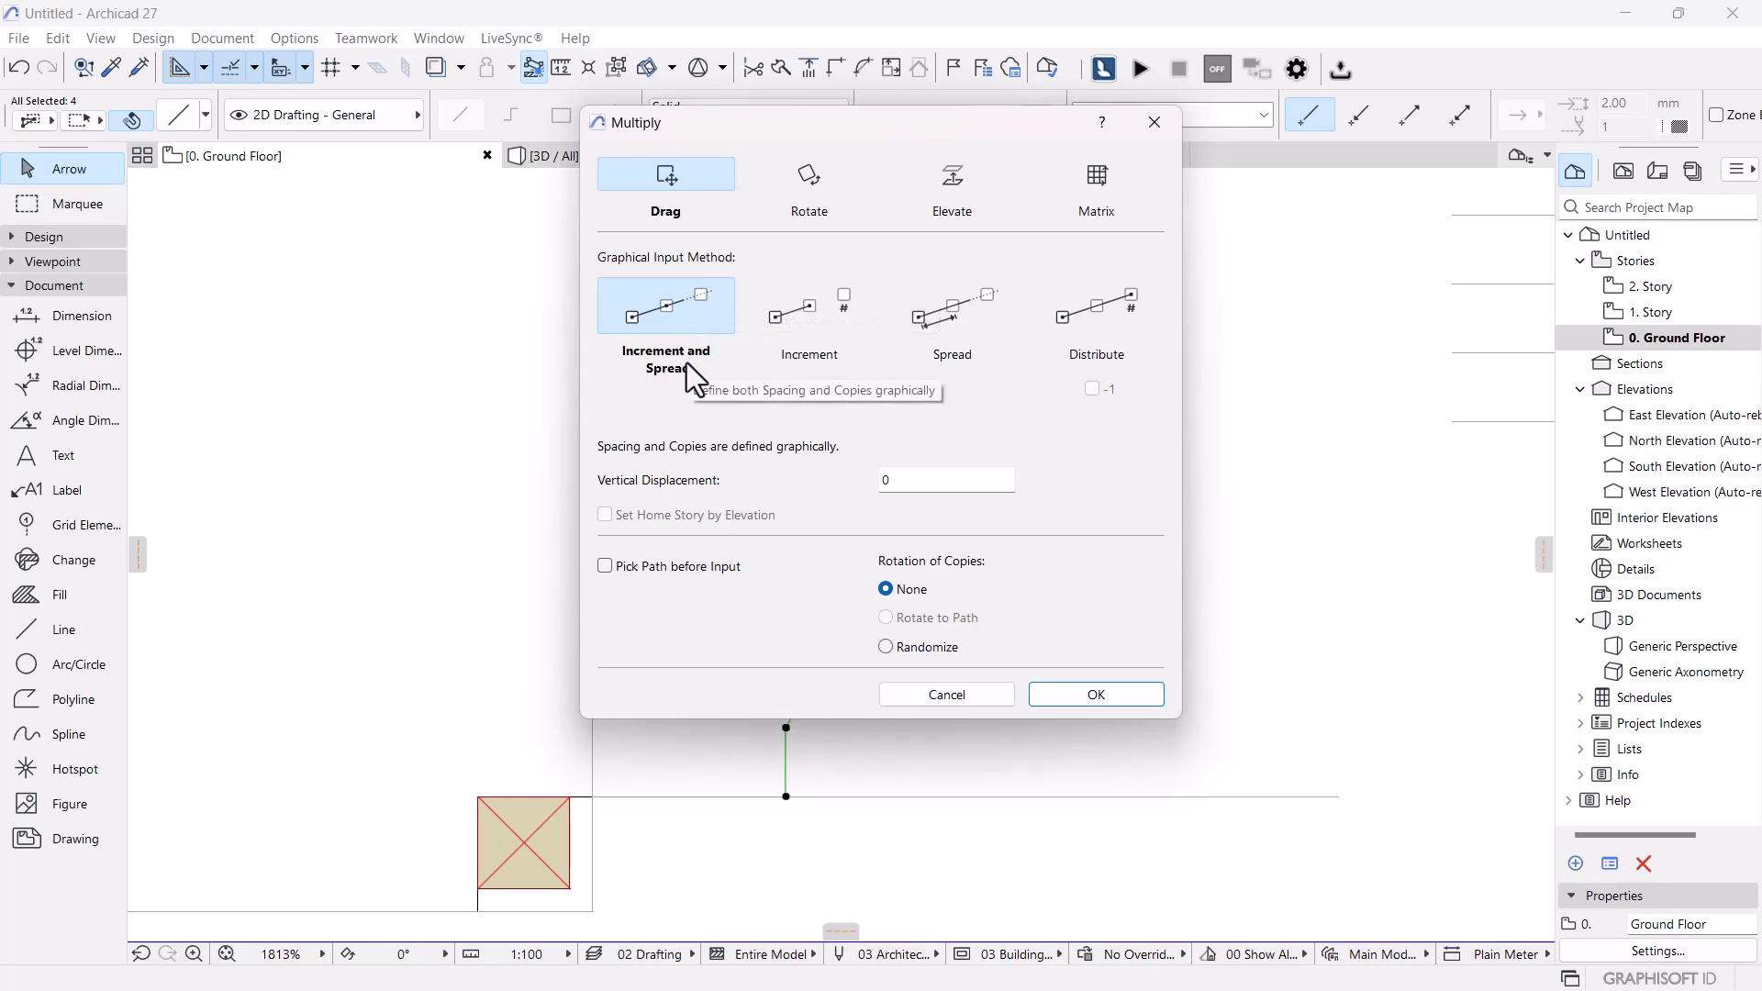
{"action": "left_click", "coordinate": [1096, 695]}
{"action": "left_click", "coordinate": [785, 797]}
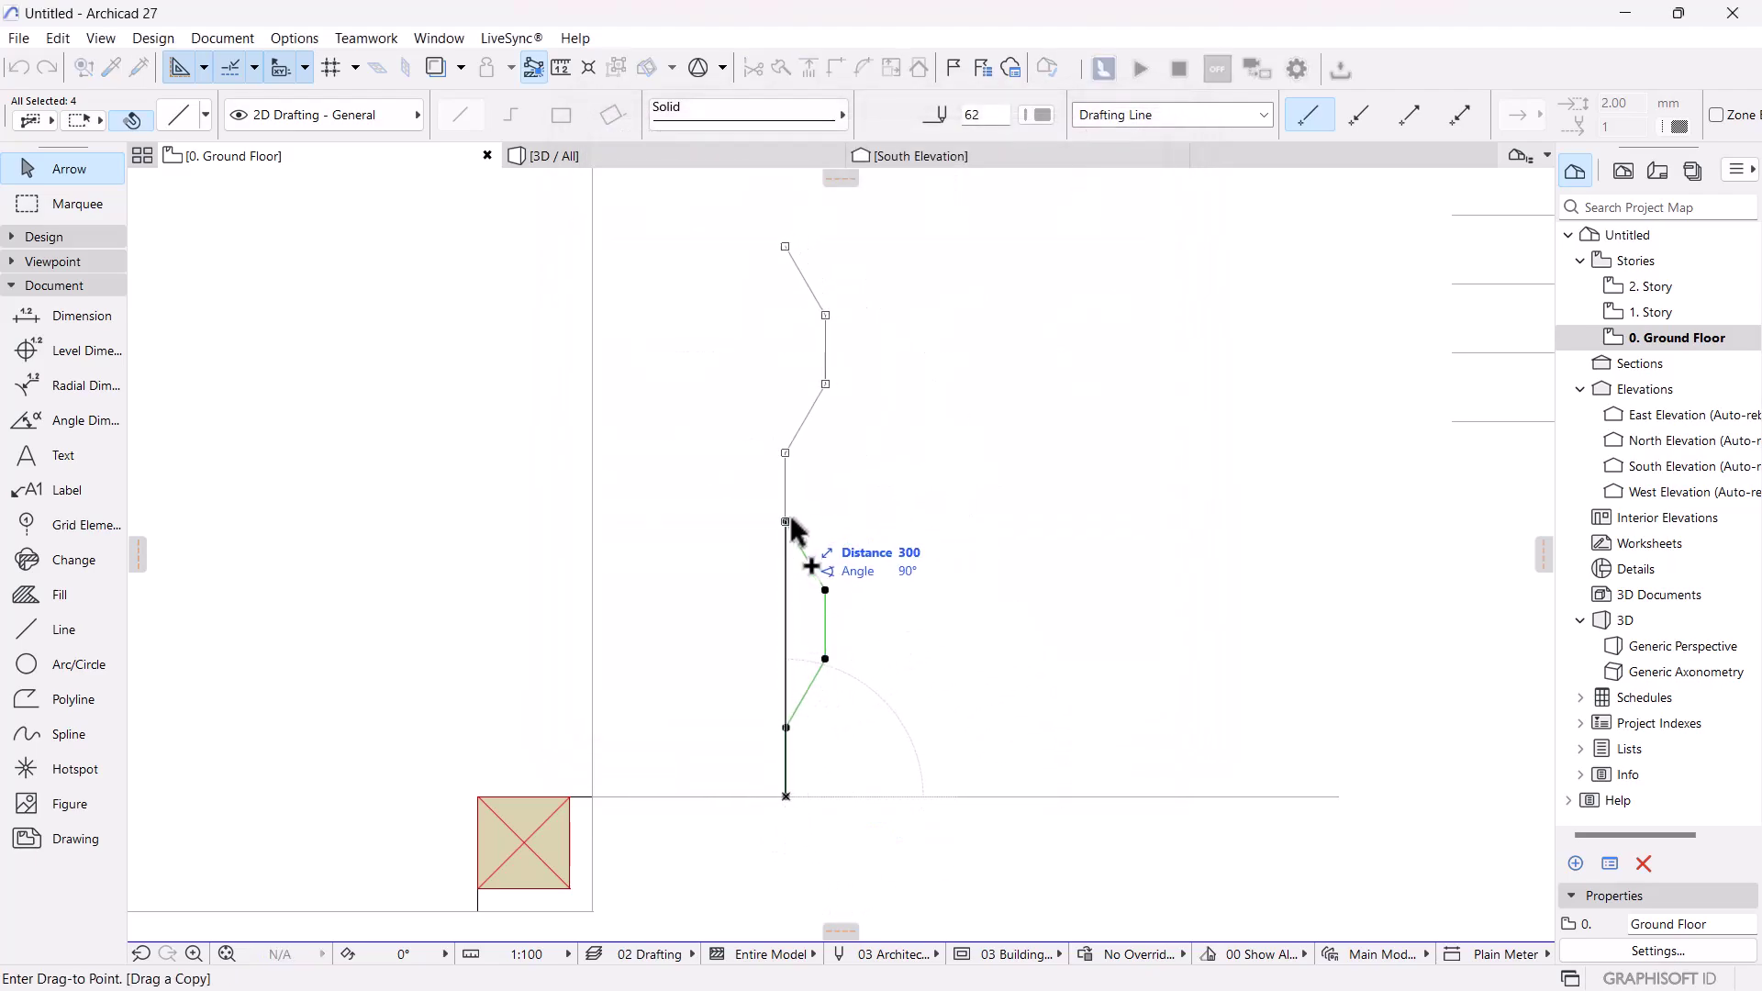
{"action": "scroll", "coordinate": [902, 396], "scroll_direction": "down", "scroll_amount": 5}
{"action": "middle_click_drag", "start_coordinate": [899, 410], "coordinate": [854, 688]}
{"action": "middle_click_drag", "start_coordinate": [835, 486], "coordinate": [846, 587]}
{"action": "middle_click_drag", "start_coordinate": [806, 377], "coordinate": [813, 661]}
{"action": "scroll", "coordinate": [791, 376], "scroll_direction": "up", "scroll_amount": 3}
{"action": "scroll", "coordinate": [815, 511], "scroll_direction": "up", "scroll_amount": 2}
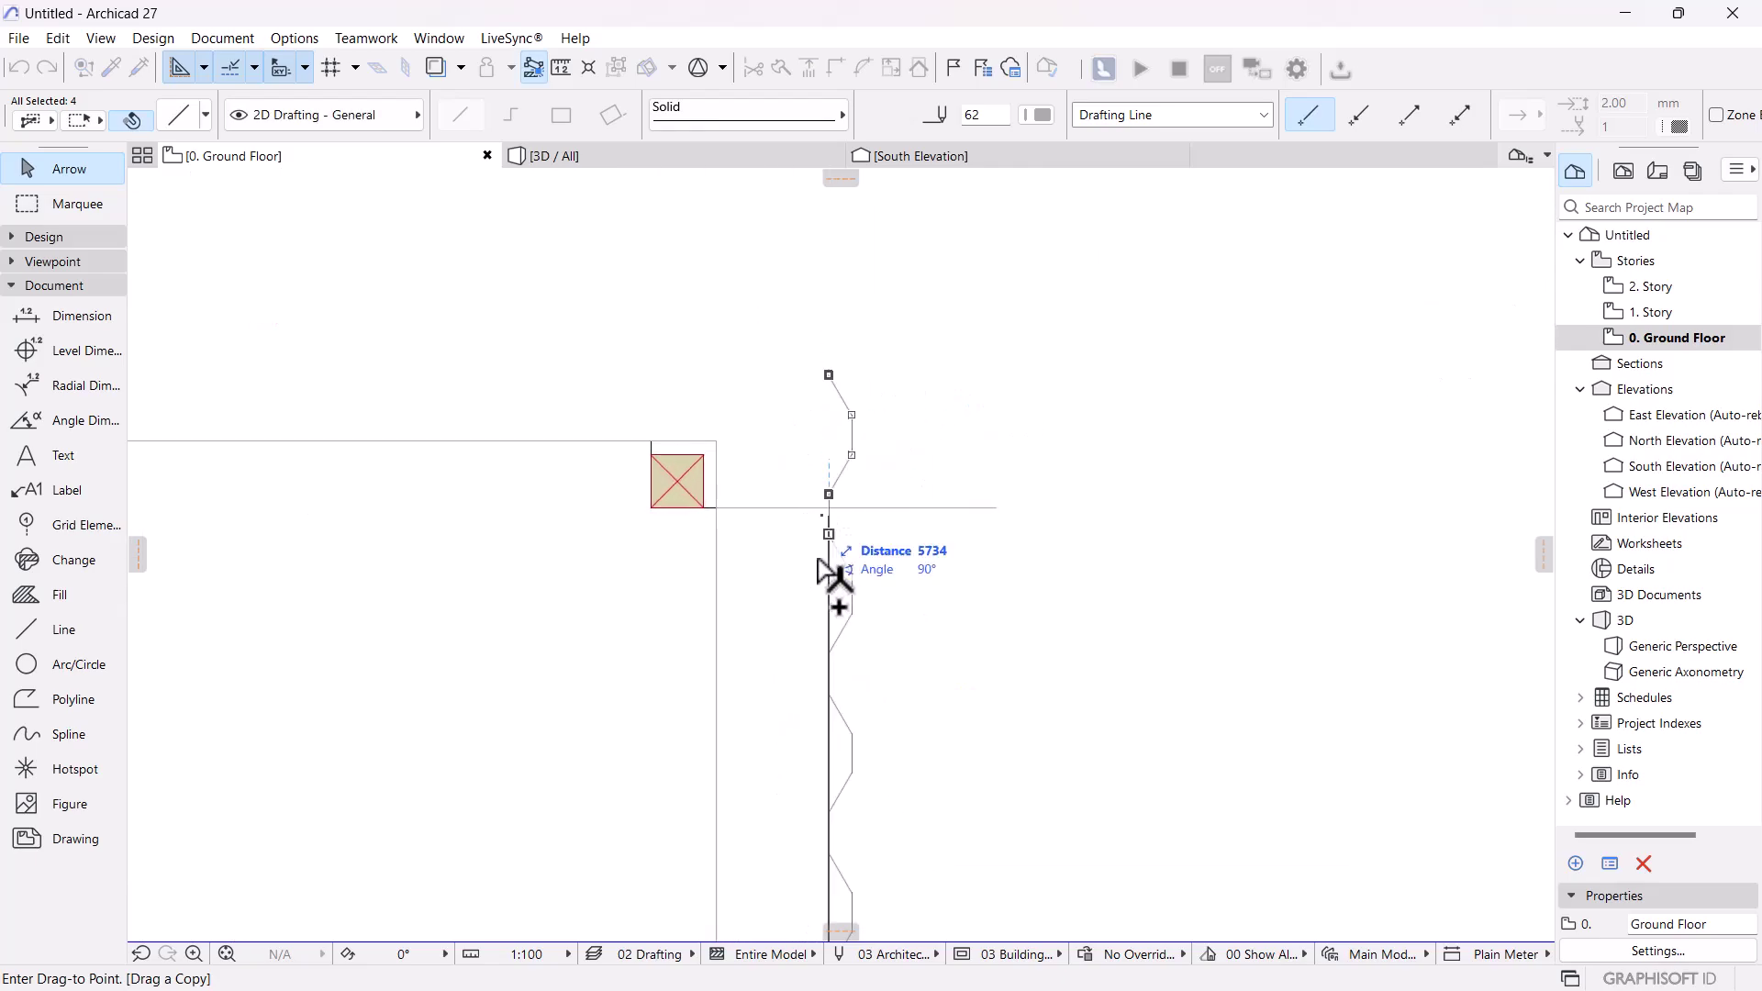
{"action": "left_click", "coordinate": [819, 412]}
{"action": "key", "text": "Escape"}
- Delete the excess wave segments extending above the guide line at the upper-right corner slab
{"action": "scroll", "coordinate": [893, 413], "scroll_direction": "down", "scroll_amount": 2}
{"action": "middle_click_drag", "start_coordinate": [927, 386], "coordinate": [936, 551]}
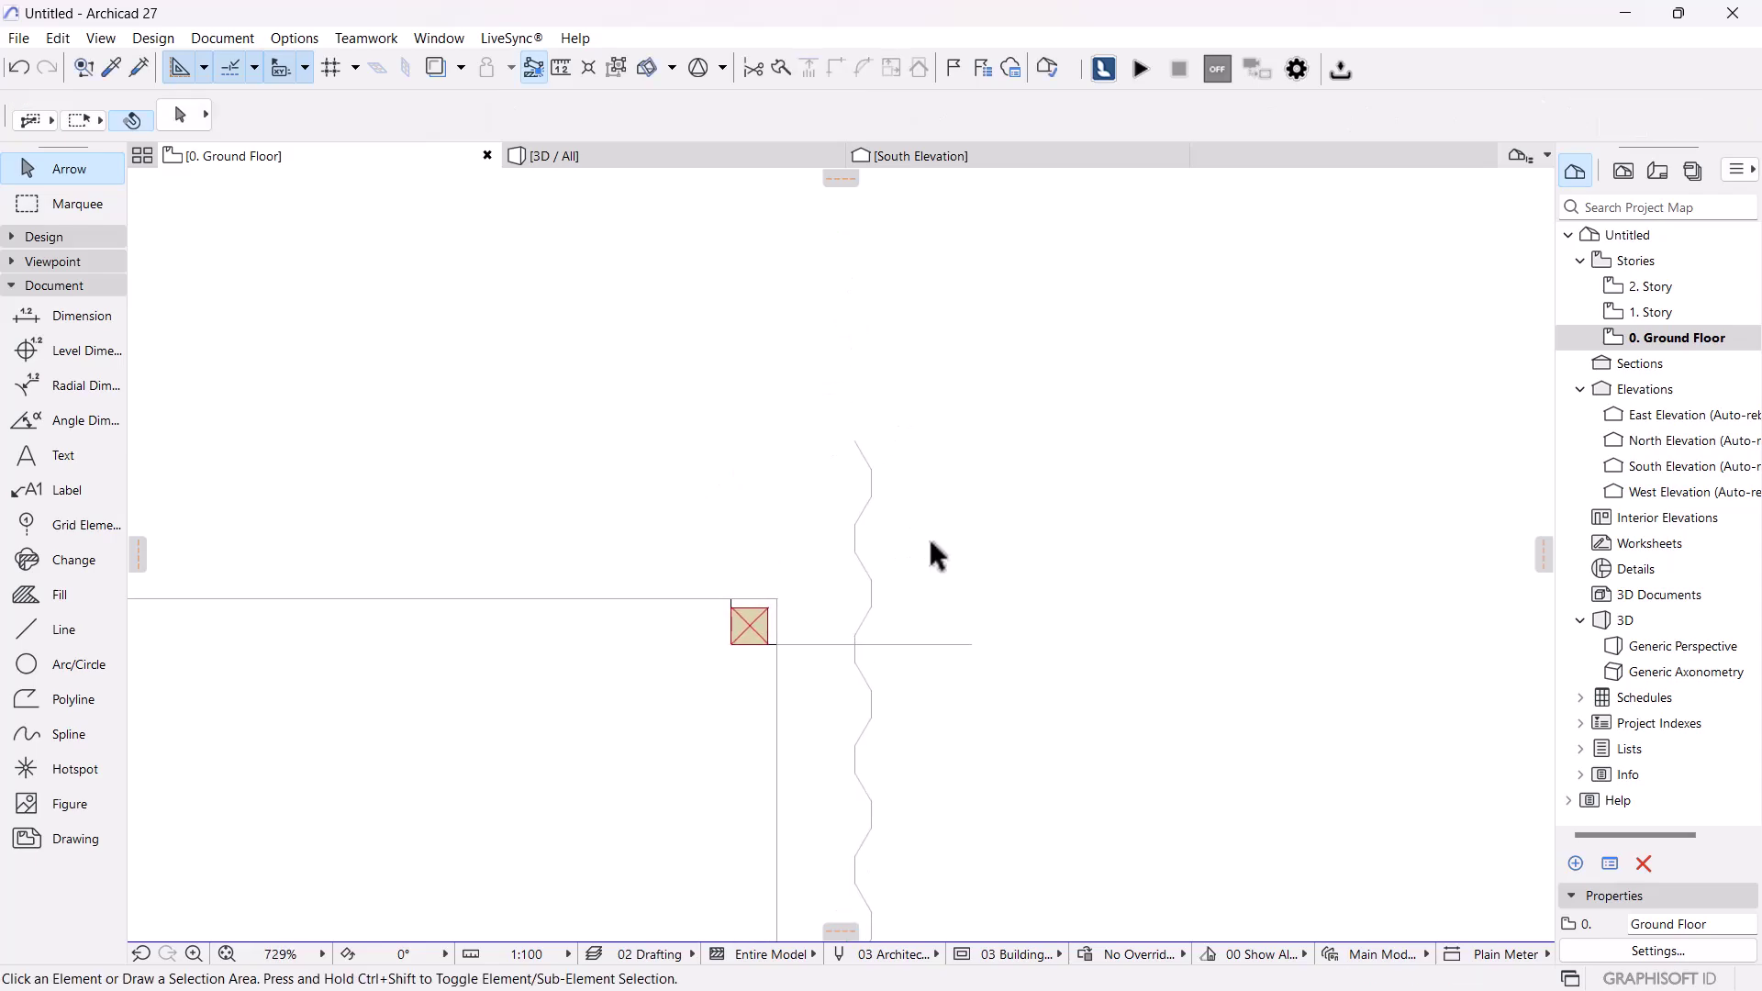
{"action": "left_click", "coordinate": [946, 574]}
{"action": "left_click", "coordinate": [865, 351]}
{"action": "key", "text": "Escape"}
{"action": "scroll", "coordinate": [925, 634], "scroll_direction": "up", "scroll_amount": 2}
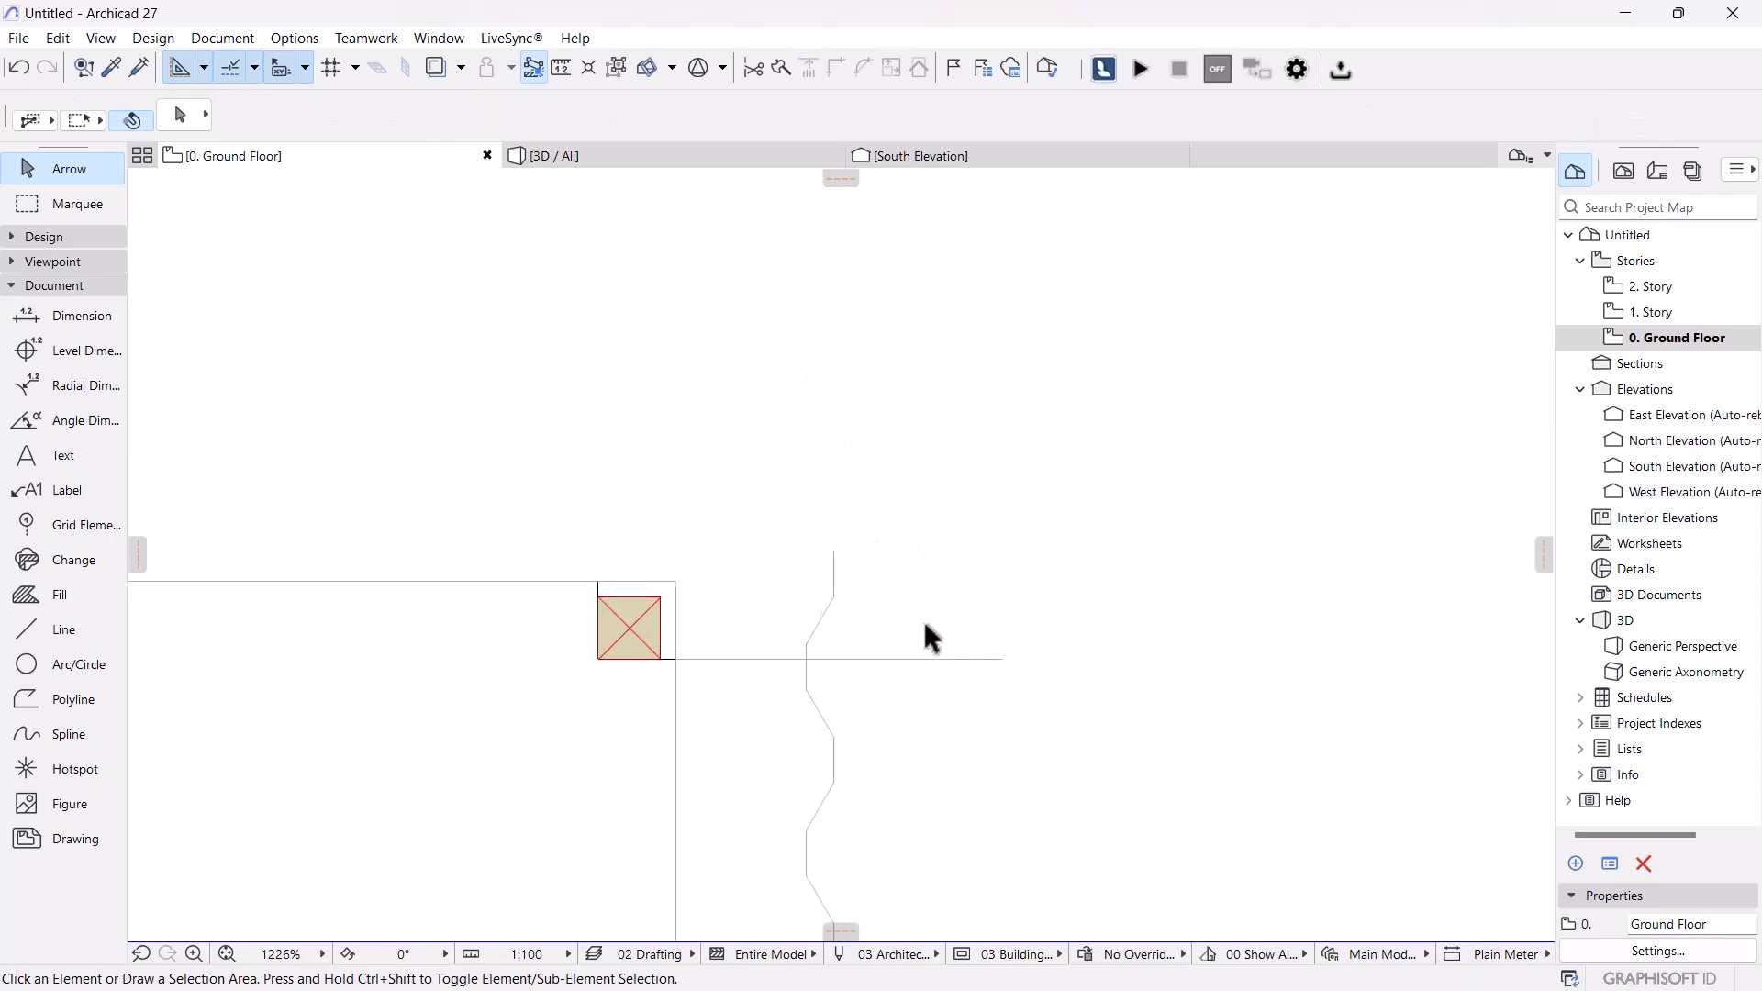
{"action": "left_click", "coordinate": [906, 630]}
{"action": "left_click", "coordinate": [795, 485]}
{"action": "key", "text": "Delete"}
{"action": "scroll", "coordinate": [798, 633], "scroll_direction": "up", "scroll_amount": 3}
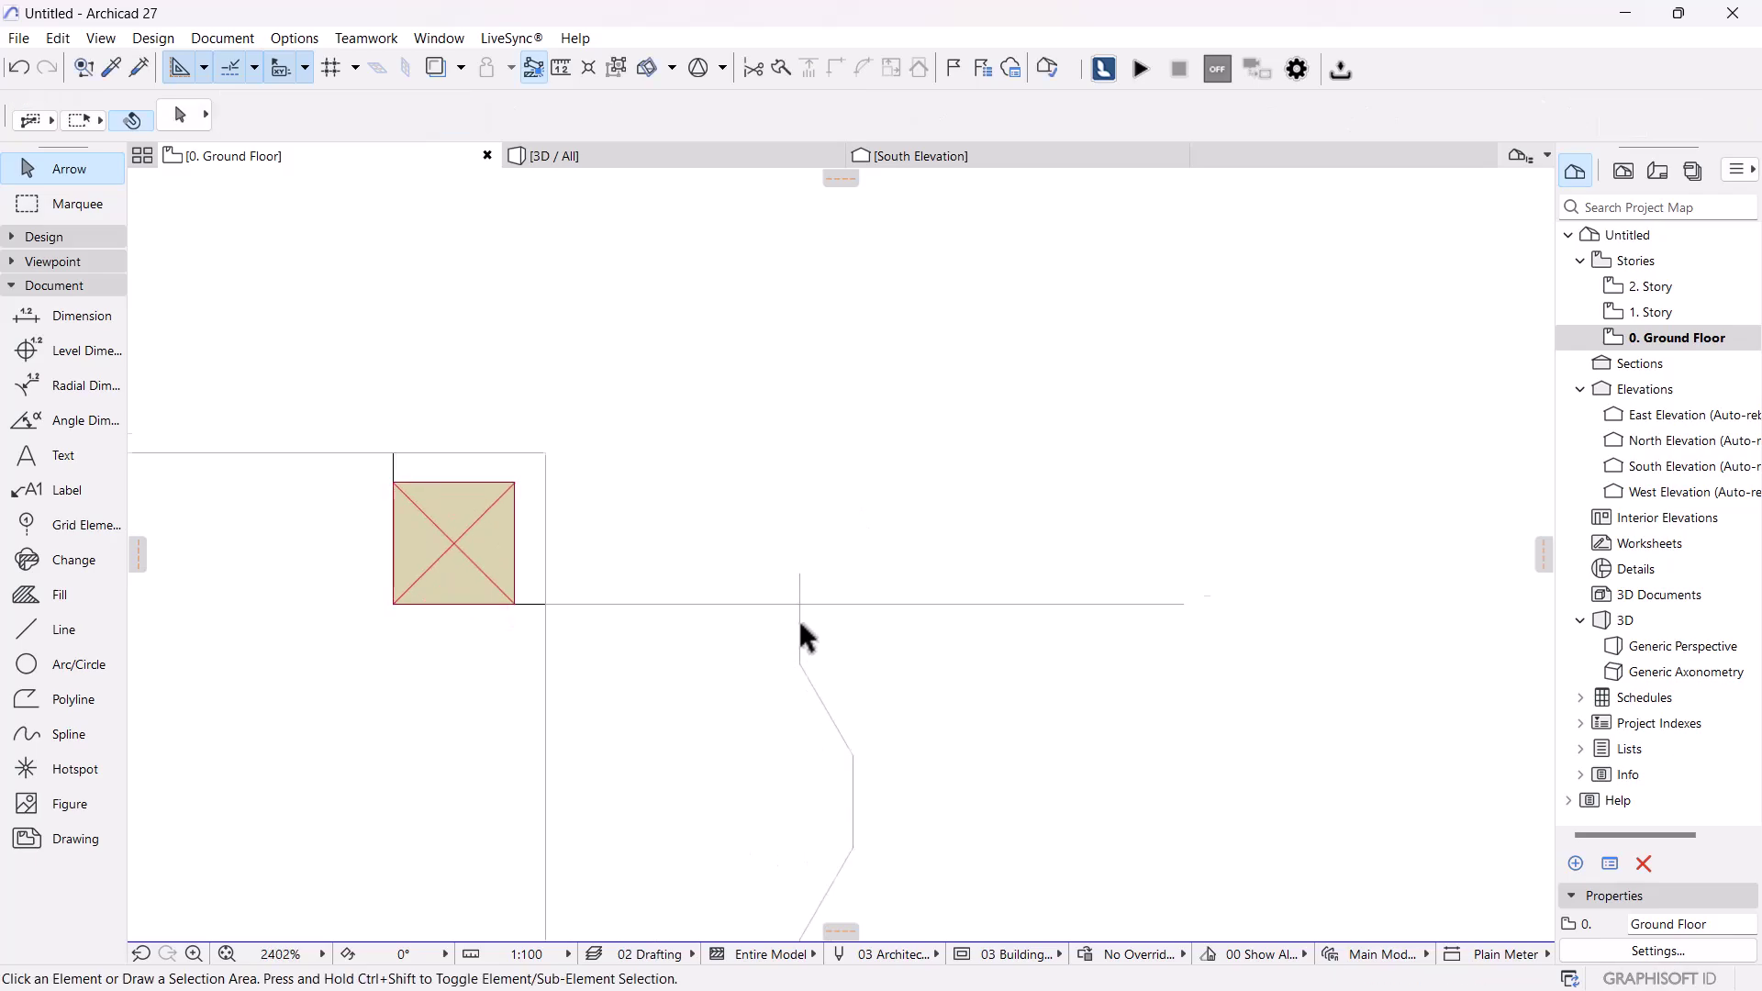
- Examine the repeated wave profile along its full length between the upper and lower guide lines
{"action": "scroll", "coordinate": [807, 560], "scroll_direction": "down", "scroll_amount": 1}
{"action": "scroll", "coordinate": [752, 574], "scroll_direction": "down", "scroll_amount": 6}
{"action": "middle_click_drag", "start_coordinate": [758, 668], "coordinate": [714, 382]}
{"action": "middle_click_drag", "start_coordinate": [769, 826], "coordinate": [748, 574]}
{"action": "middle_click_drag", "start_coordinate": [718, 806], "coordinate": [758, 690]}
{"action": "scroll", "coordinate": [719, 553], "scroll_direction": "down", "scroll_amount": 2}
{"action": "middle_click_drag", "start_coordinate": [806, 461], "coordinate": [822, 495]}
{"action": "scroll", "coordinate": [840, 610], "scroll_direction": "down", "scroll_amount": 1}
{"action": "scroll", "coordinate": [806, 735], "scroll_direction": "up", "scroll_amount": 3}
{"action": "mouse_move", "coordinate": [791, 431]}
{"action": "middle_mouse_down"}
{"action": "mouse_move", "coordinate": [771, 559]}
{"action": "mouse_move", "coordinate": [786, 582]}
{"action": "mouse_move", "coordinate": [759, 618]}
{"action": "mouse_move", "coordinate": [789, 576]}
{"action": "middle_mouse_up"}
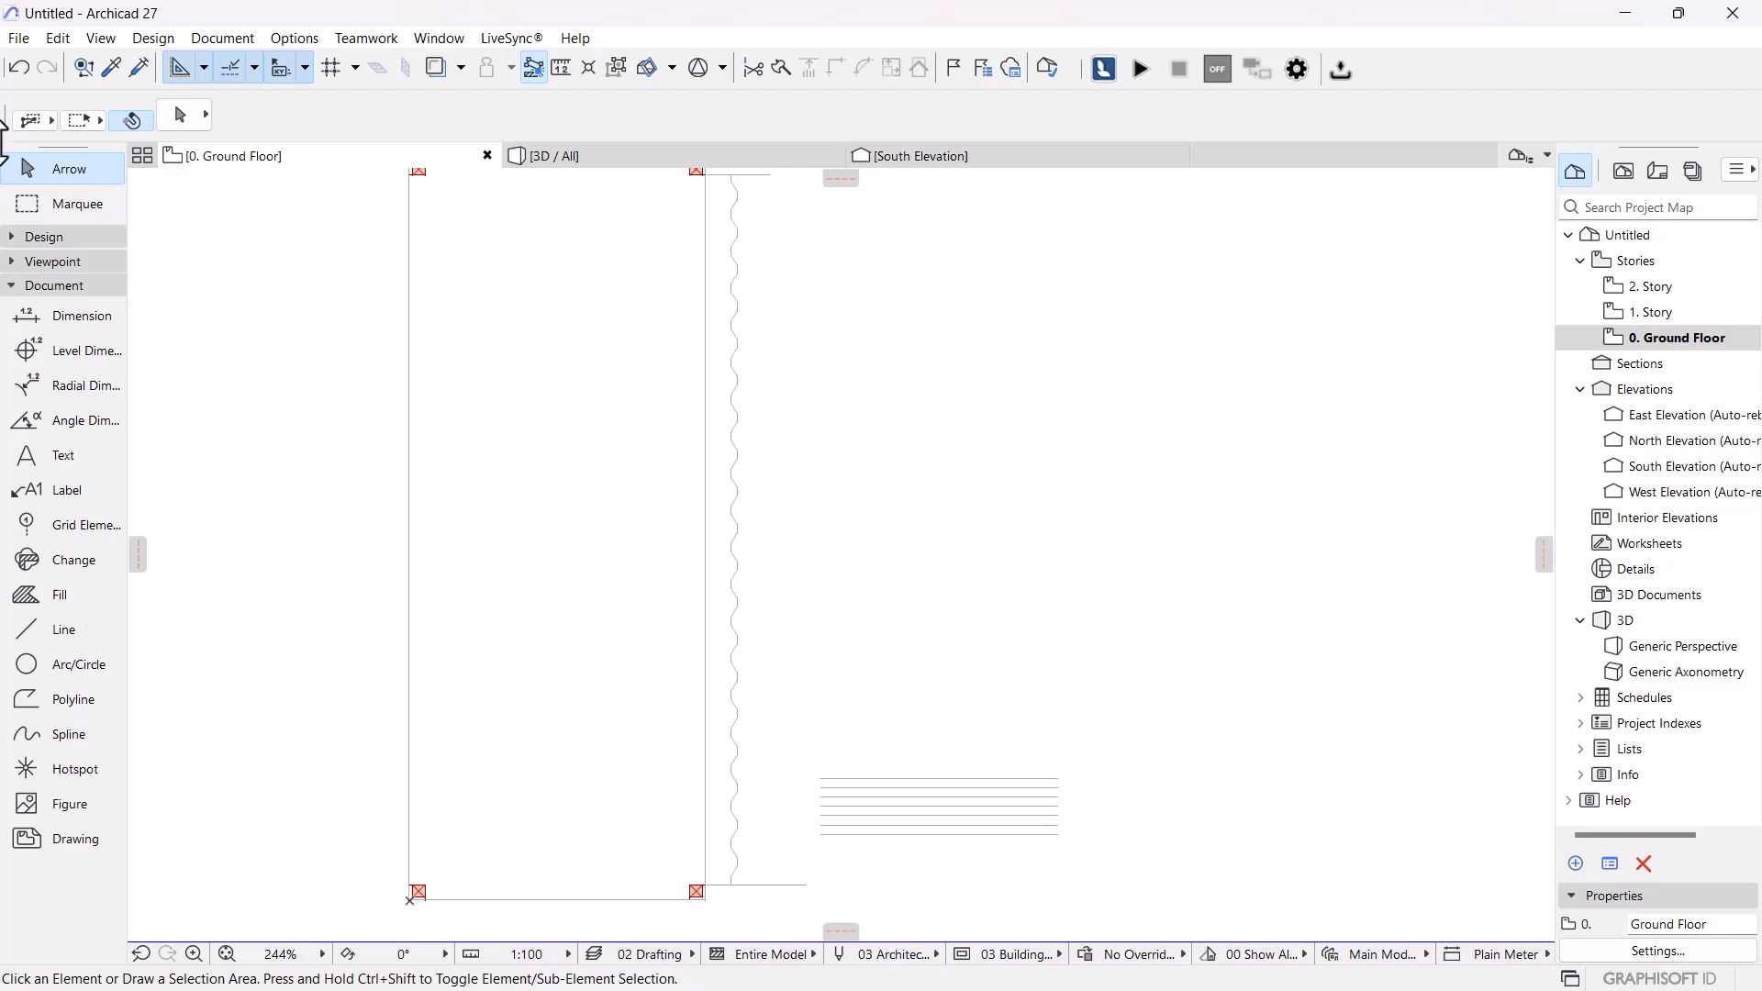
- Configure the Shell tool for an extruded shell with a 5 mm thick basic structure and the detailed construction method
{"action": "left_click", "coordinate": [44, 238]}
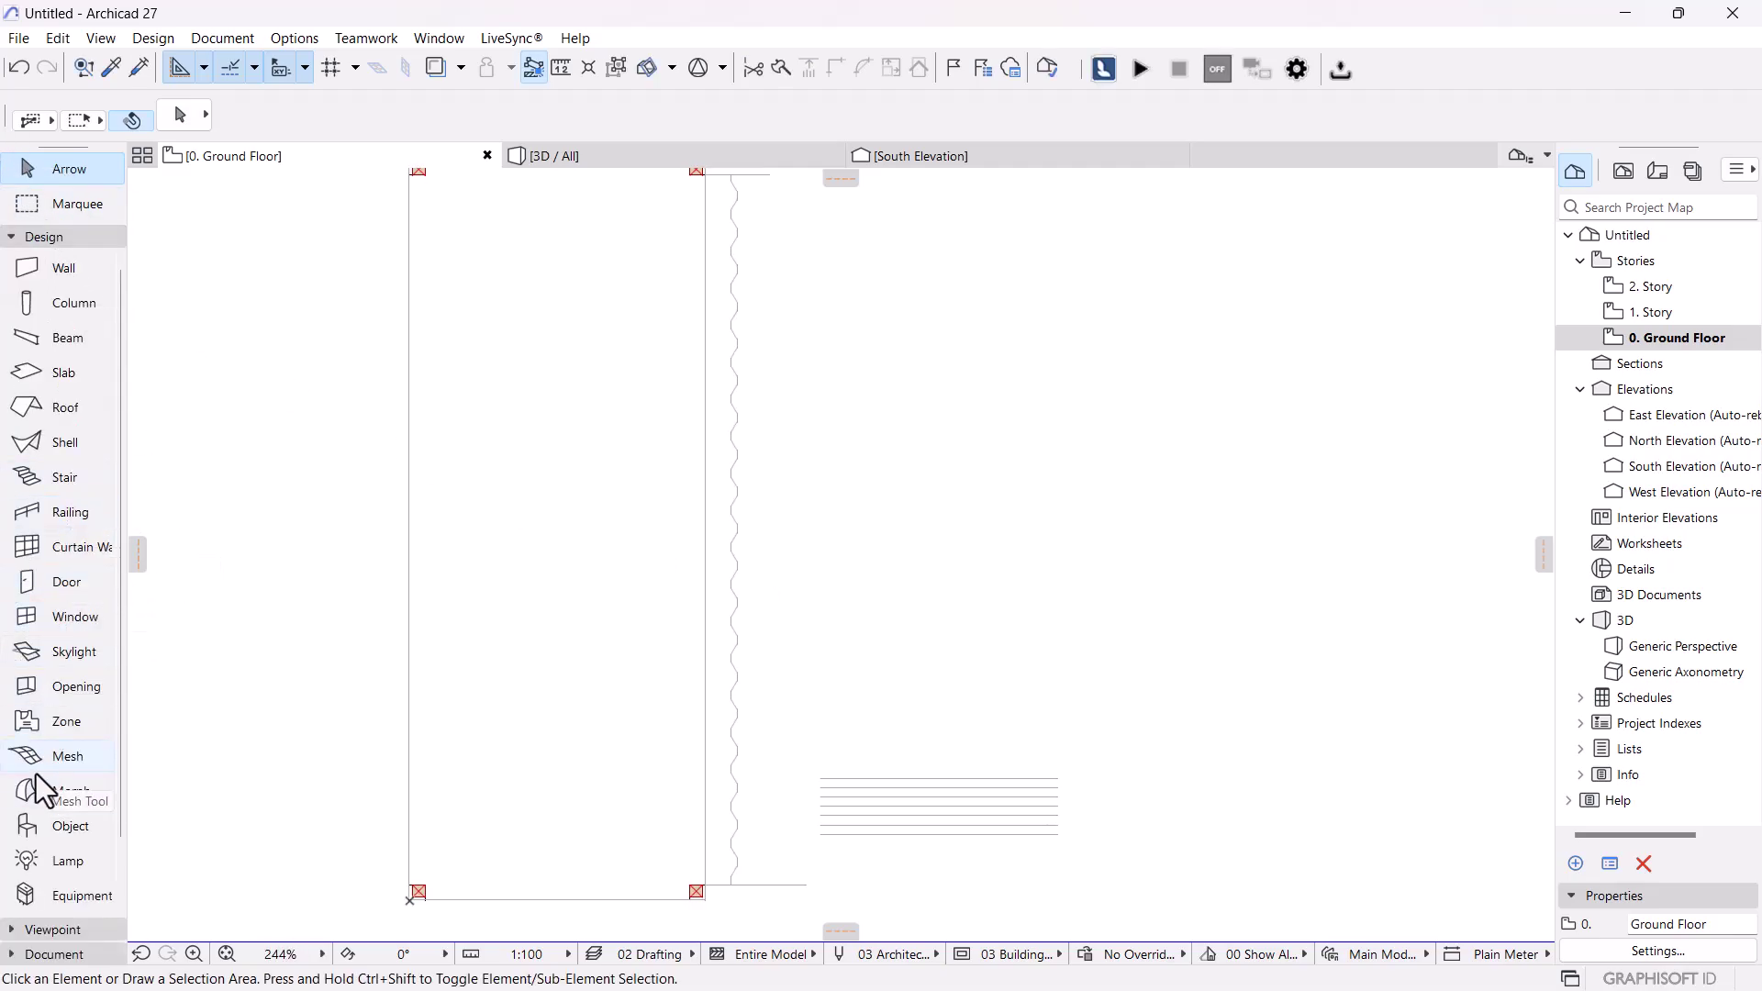
{"action": "left_click", "coordinate": [43, 443]}
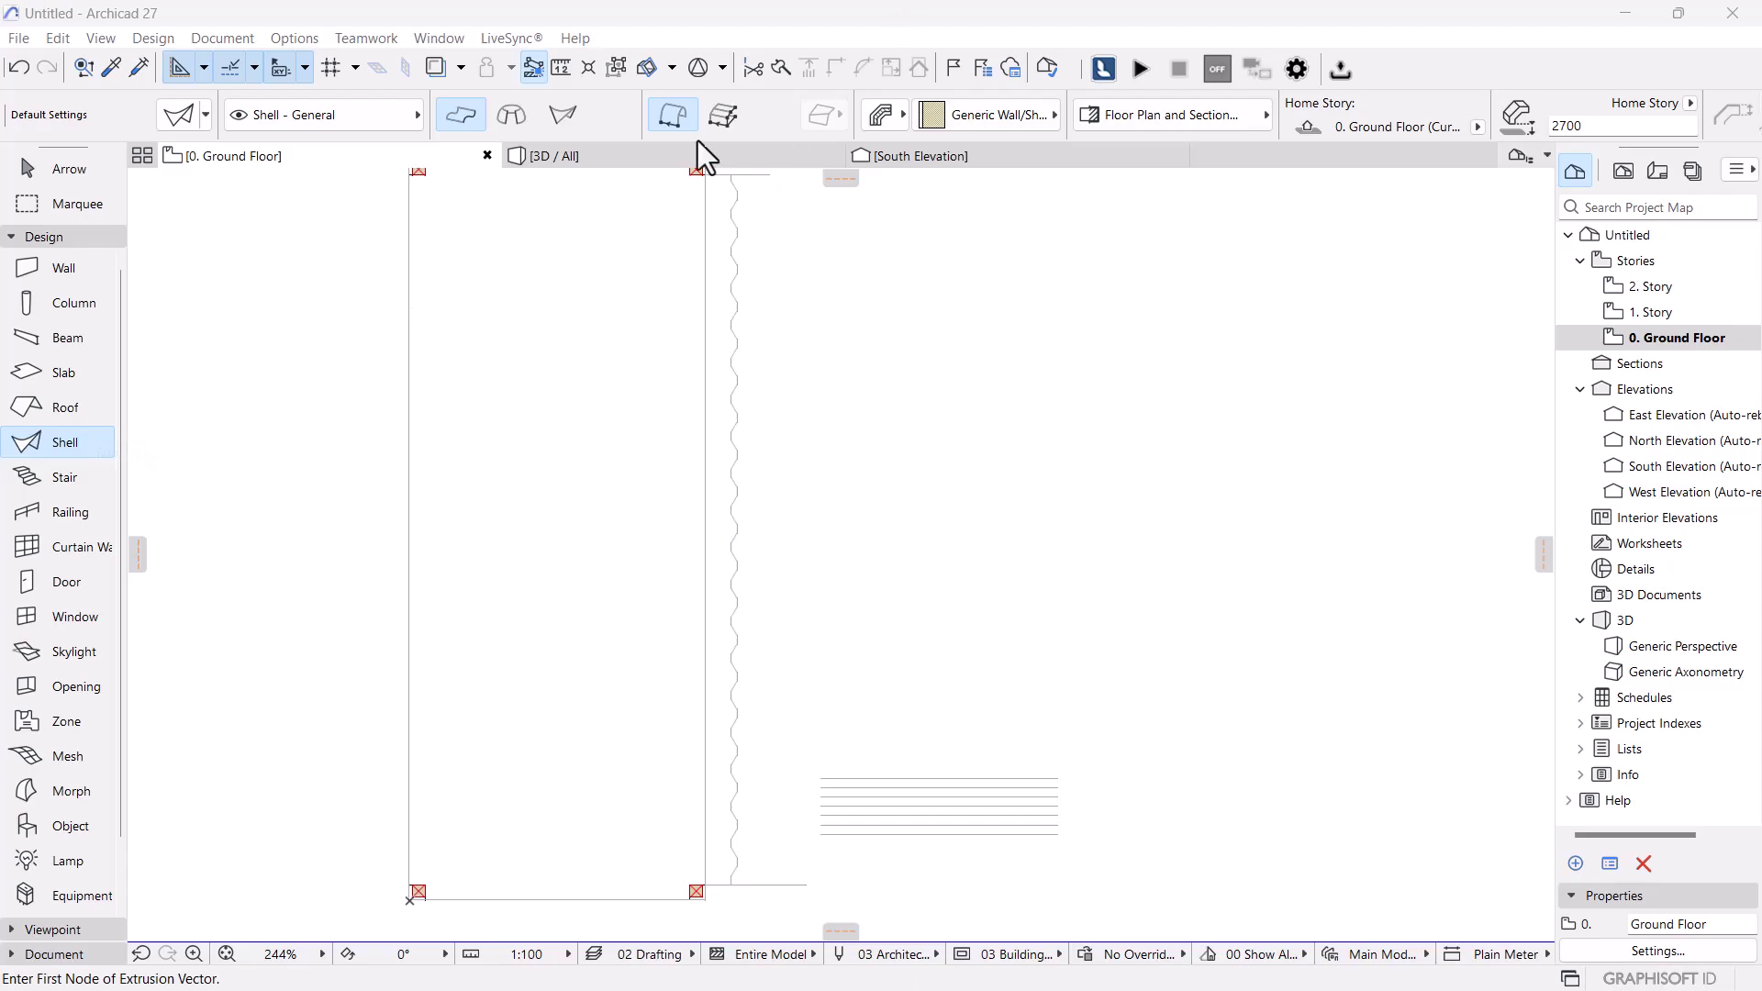
{"action": "scroll", "coordinate": [734, 120], "scroll_direction": "right", "scroll_amount": 3}
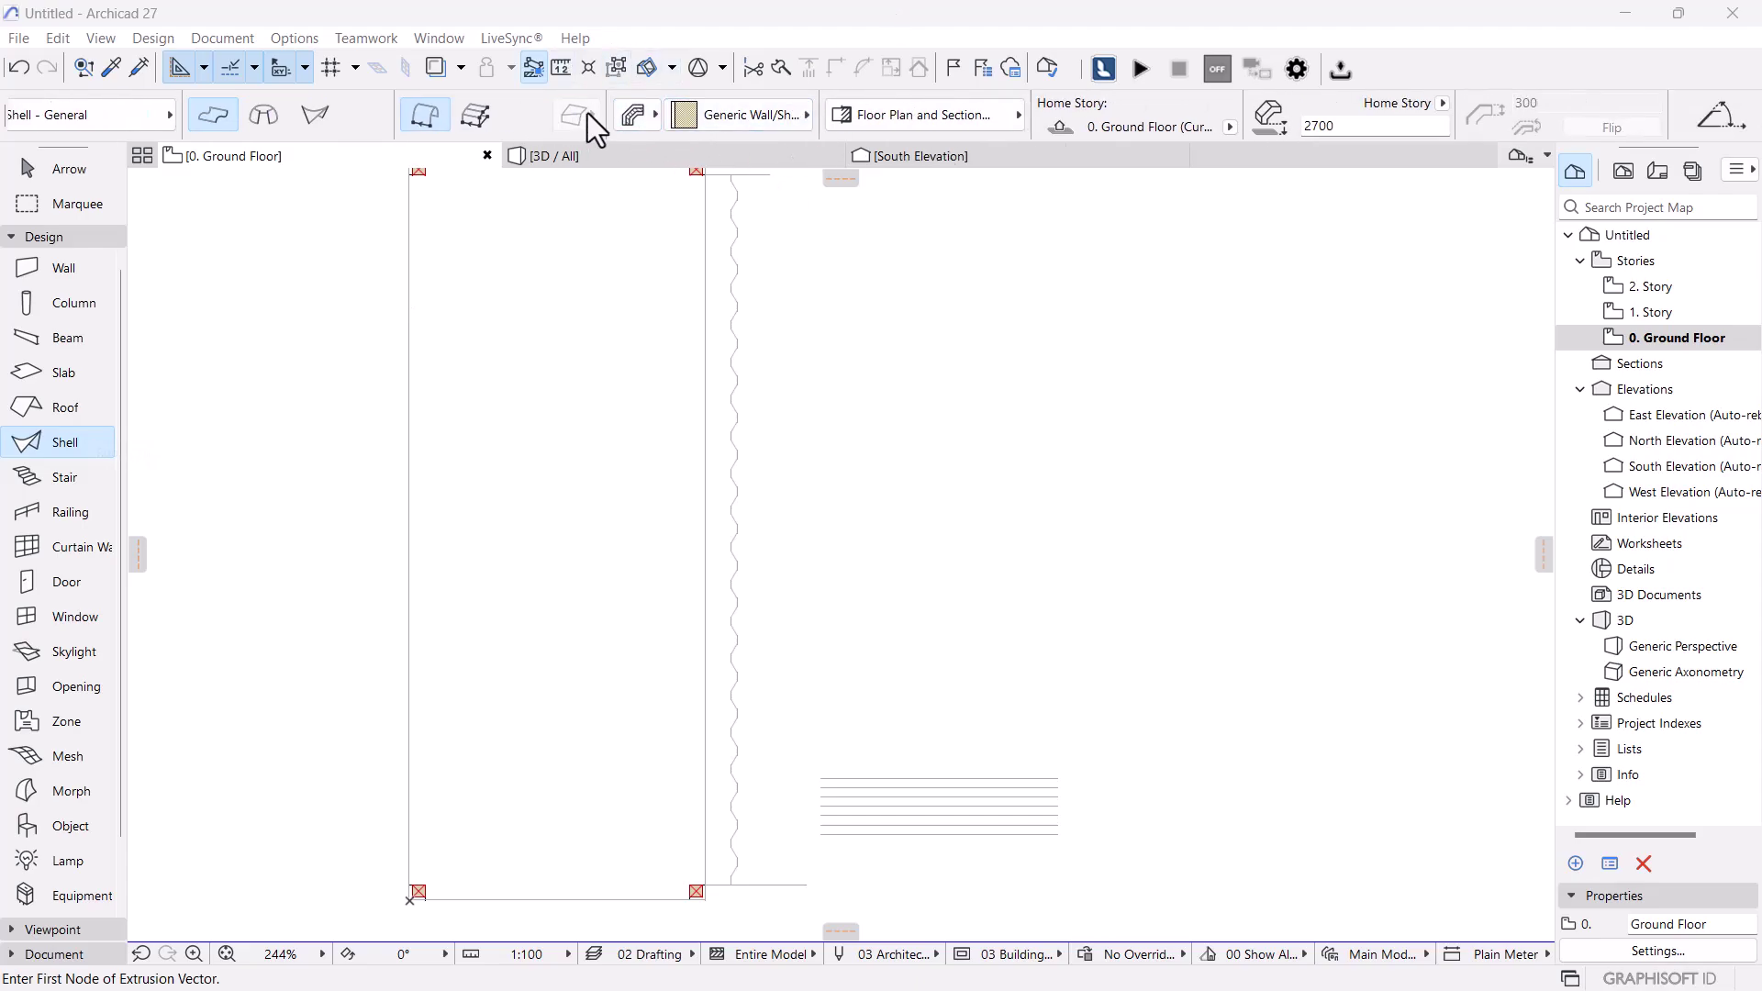
{"action": "left_click", "coordinate": [641, 119]}
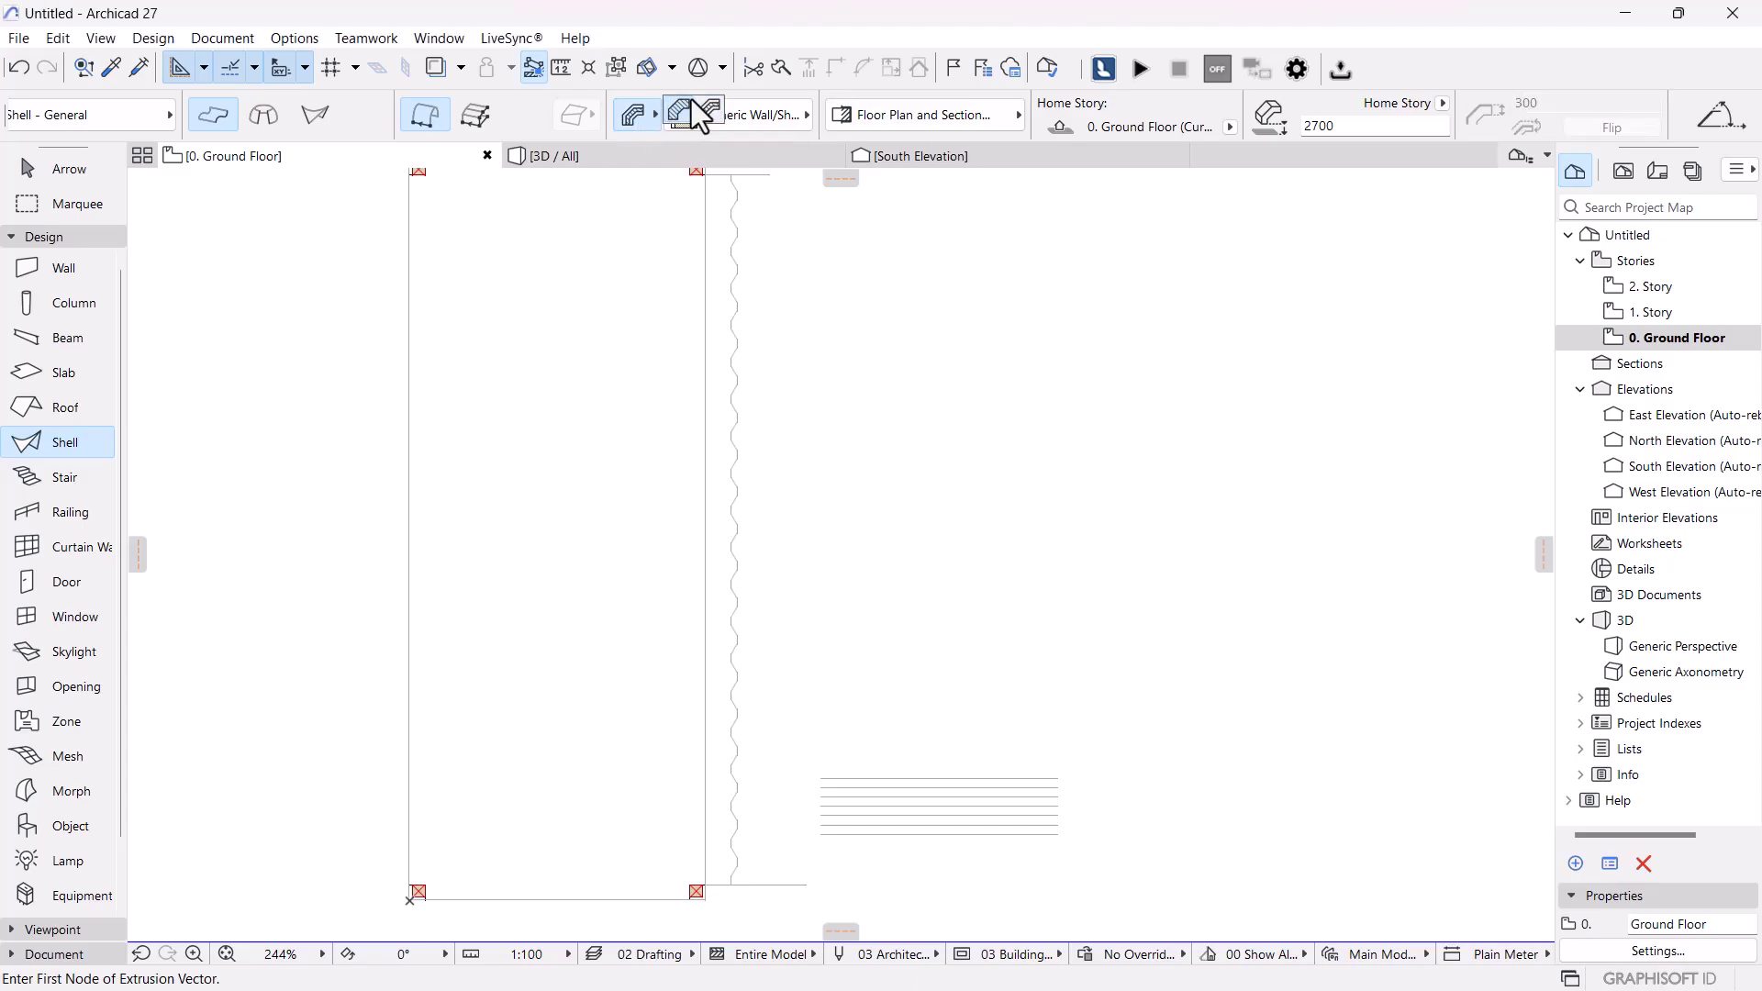
{"action": "left_click", "coordinate": [685, 113]}
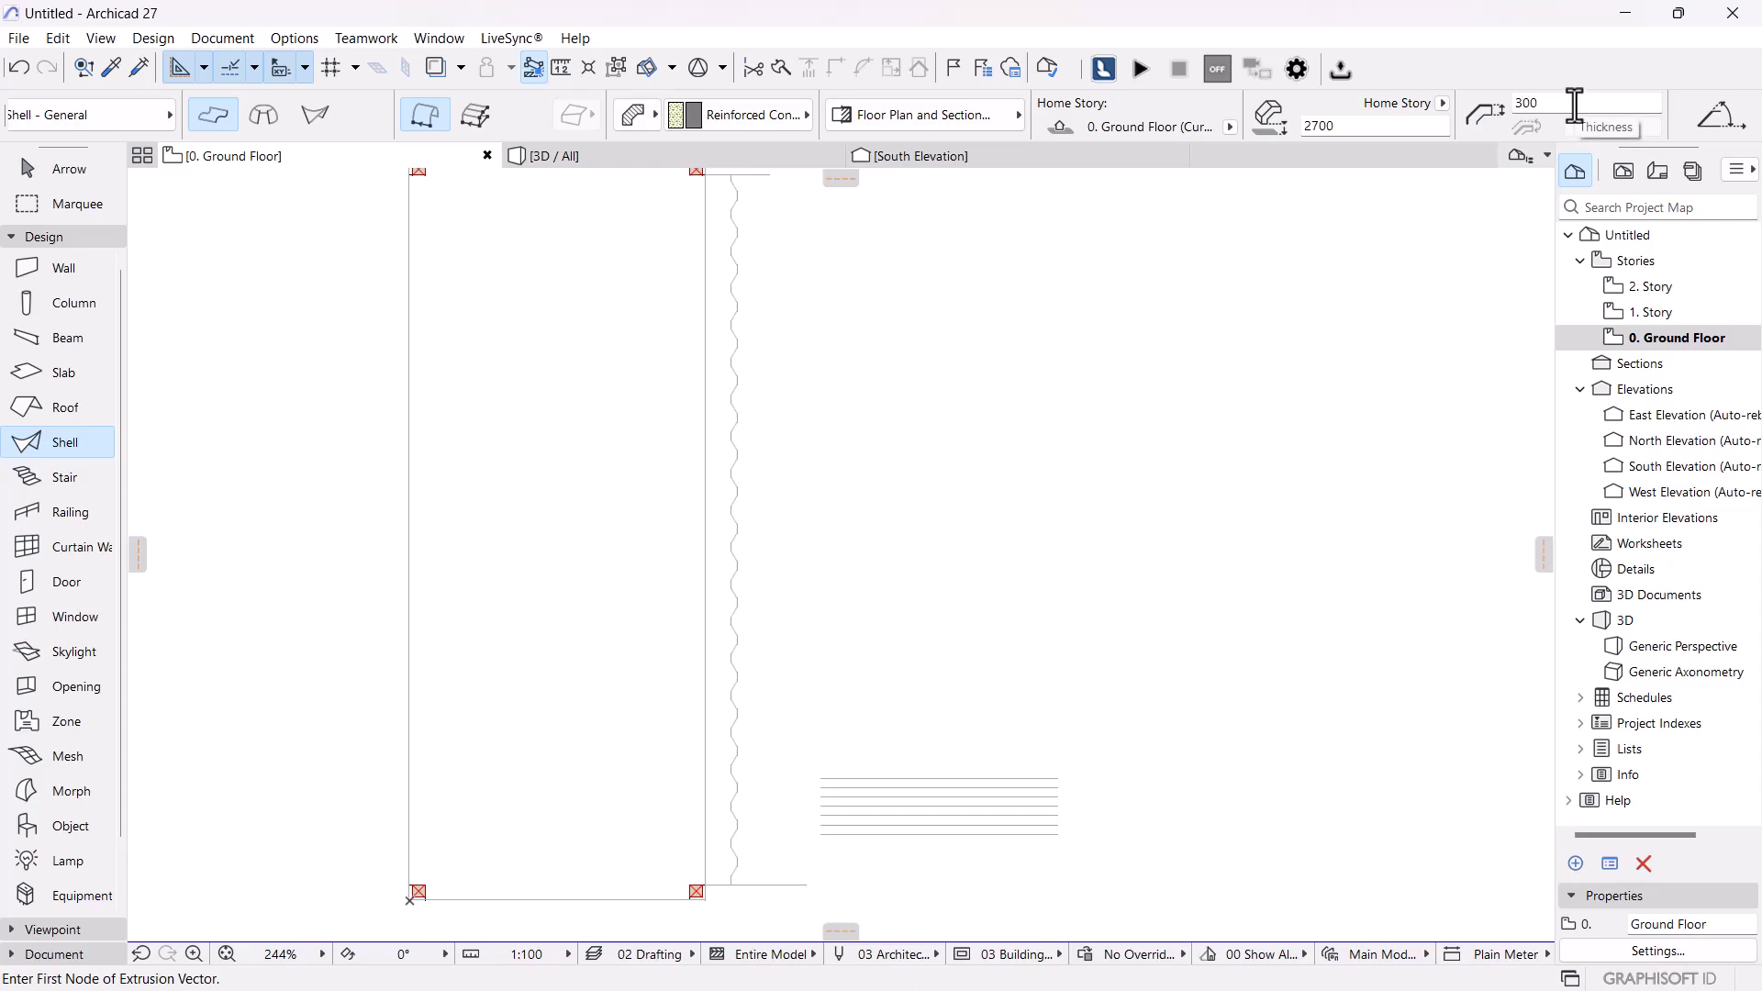
{"action": "double_click", "coordinate": [1536, 104]}
{"action": "type", "text": "5"}
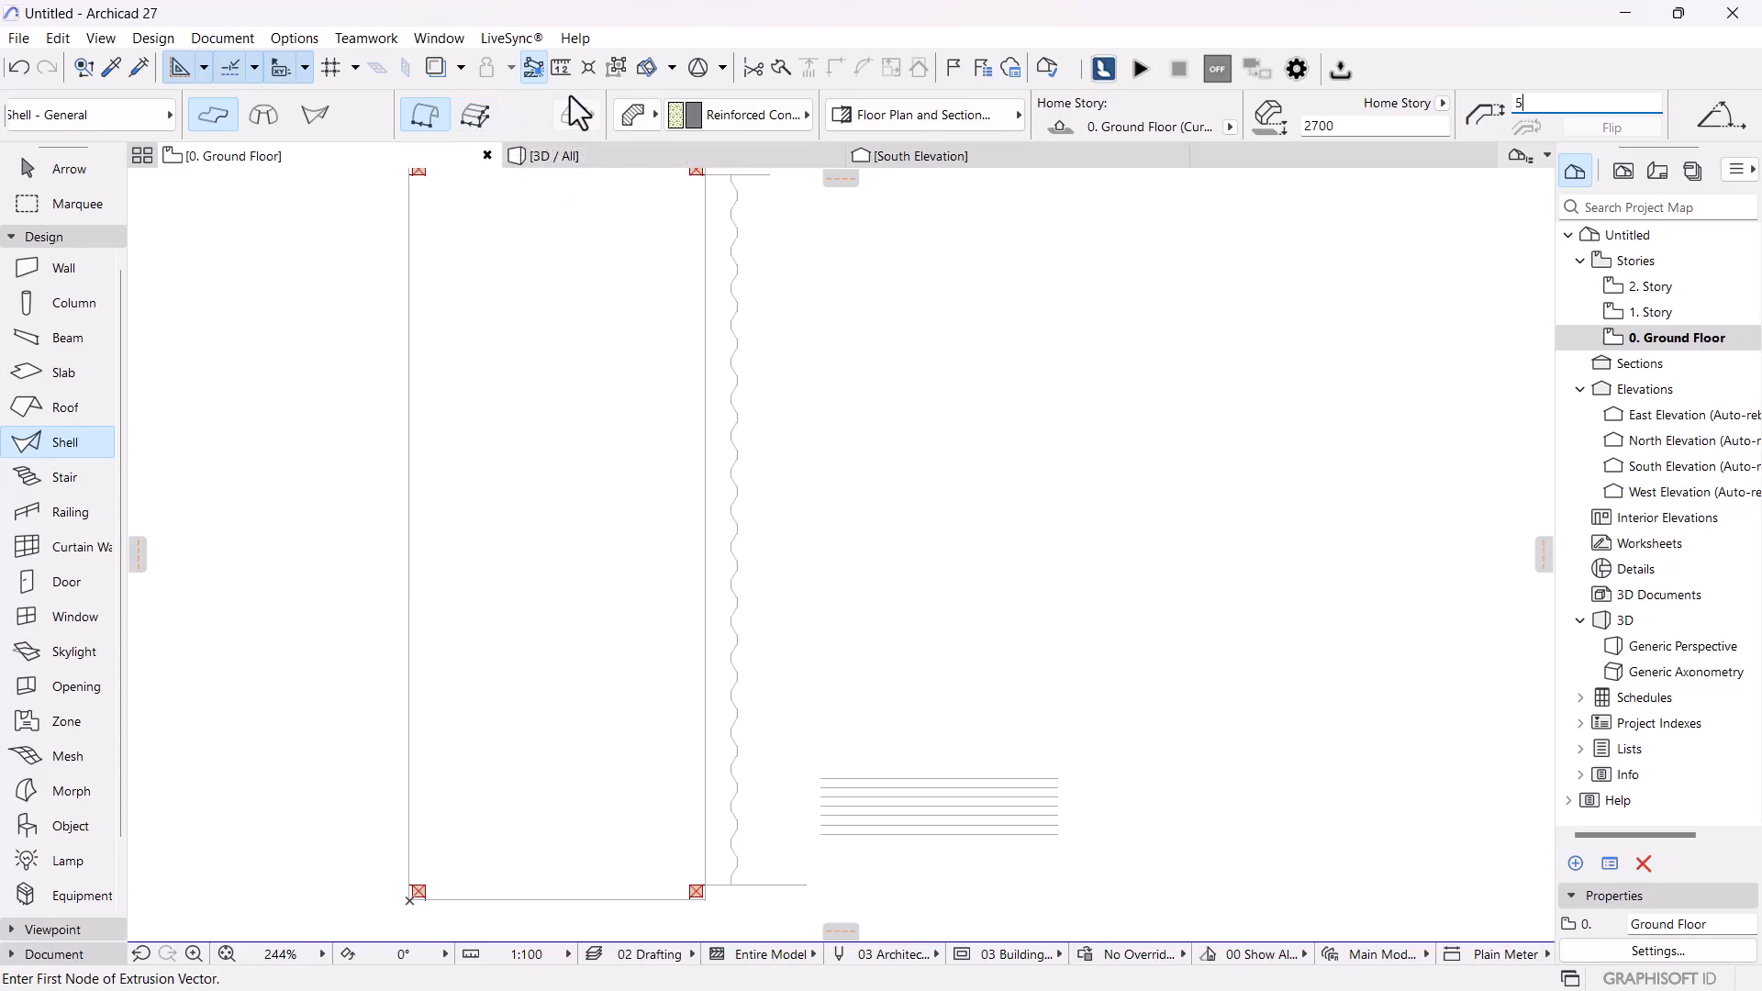
{"action": "left_click", "coordinate": [482, 118]}
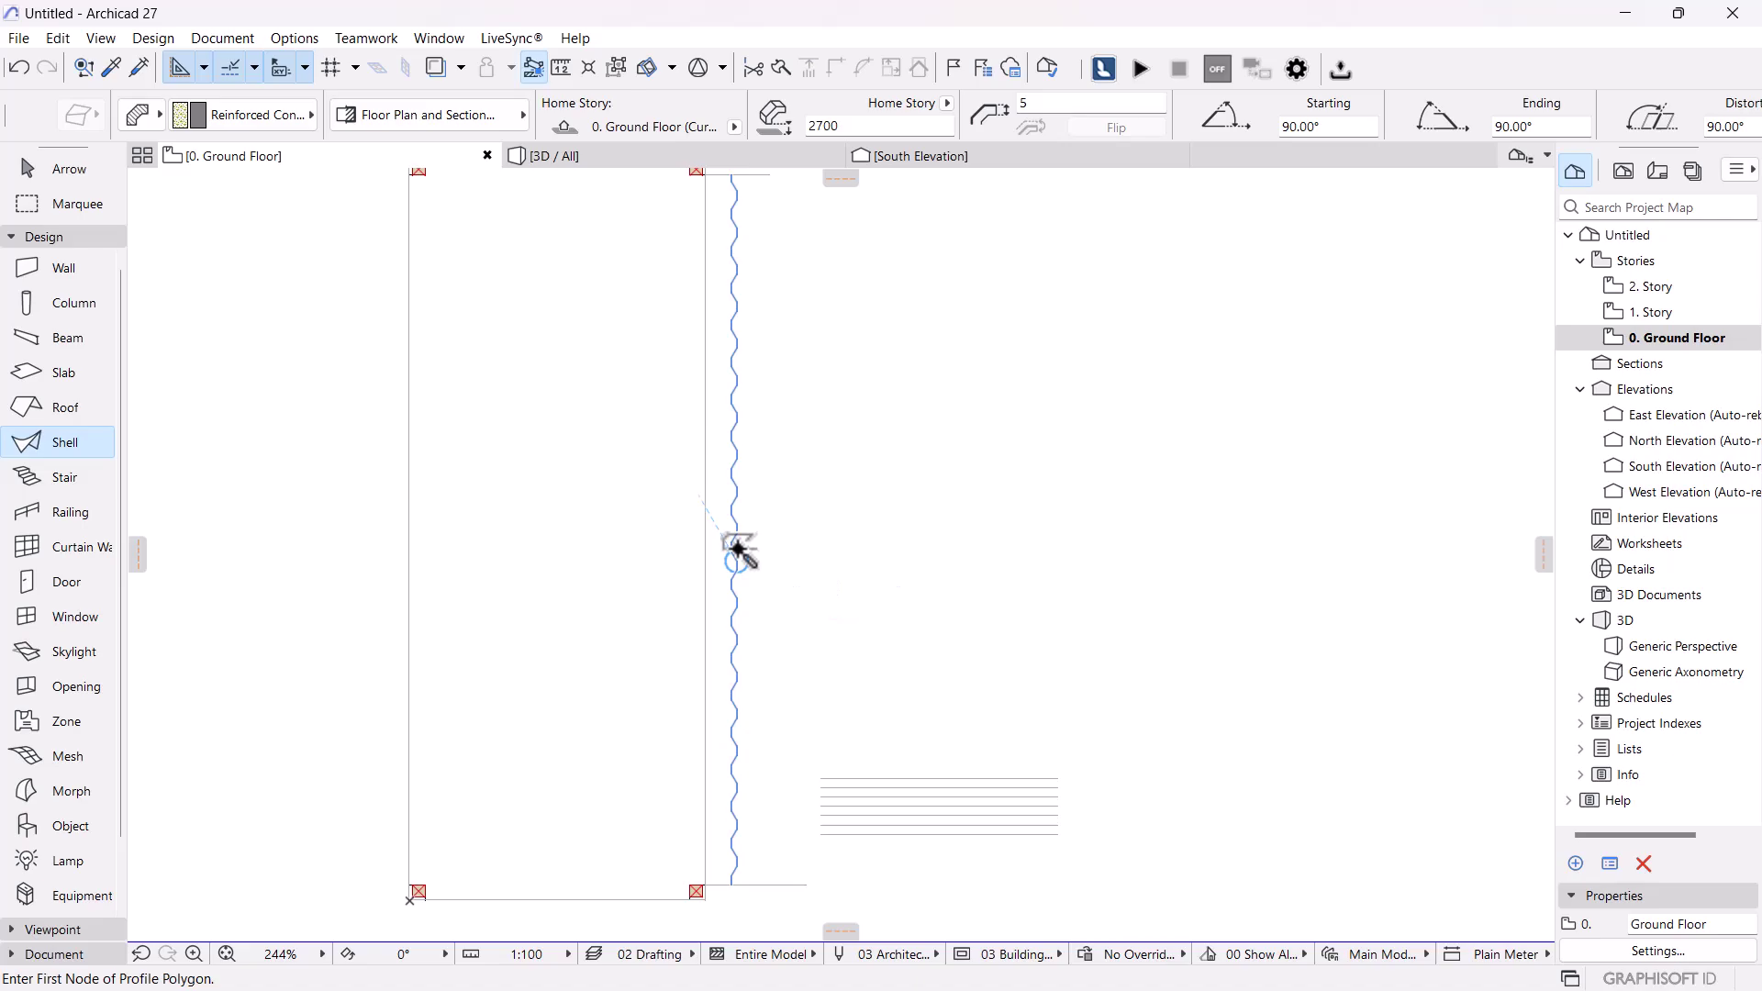
- Create an extruded shell from the full repeated wave profile with an extrusion length of 2600 mm
{"action": "left_click", "coordinate": [735, 536]}
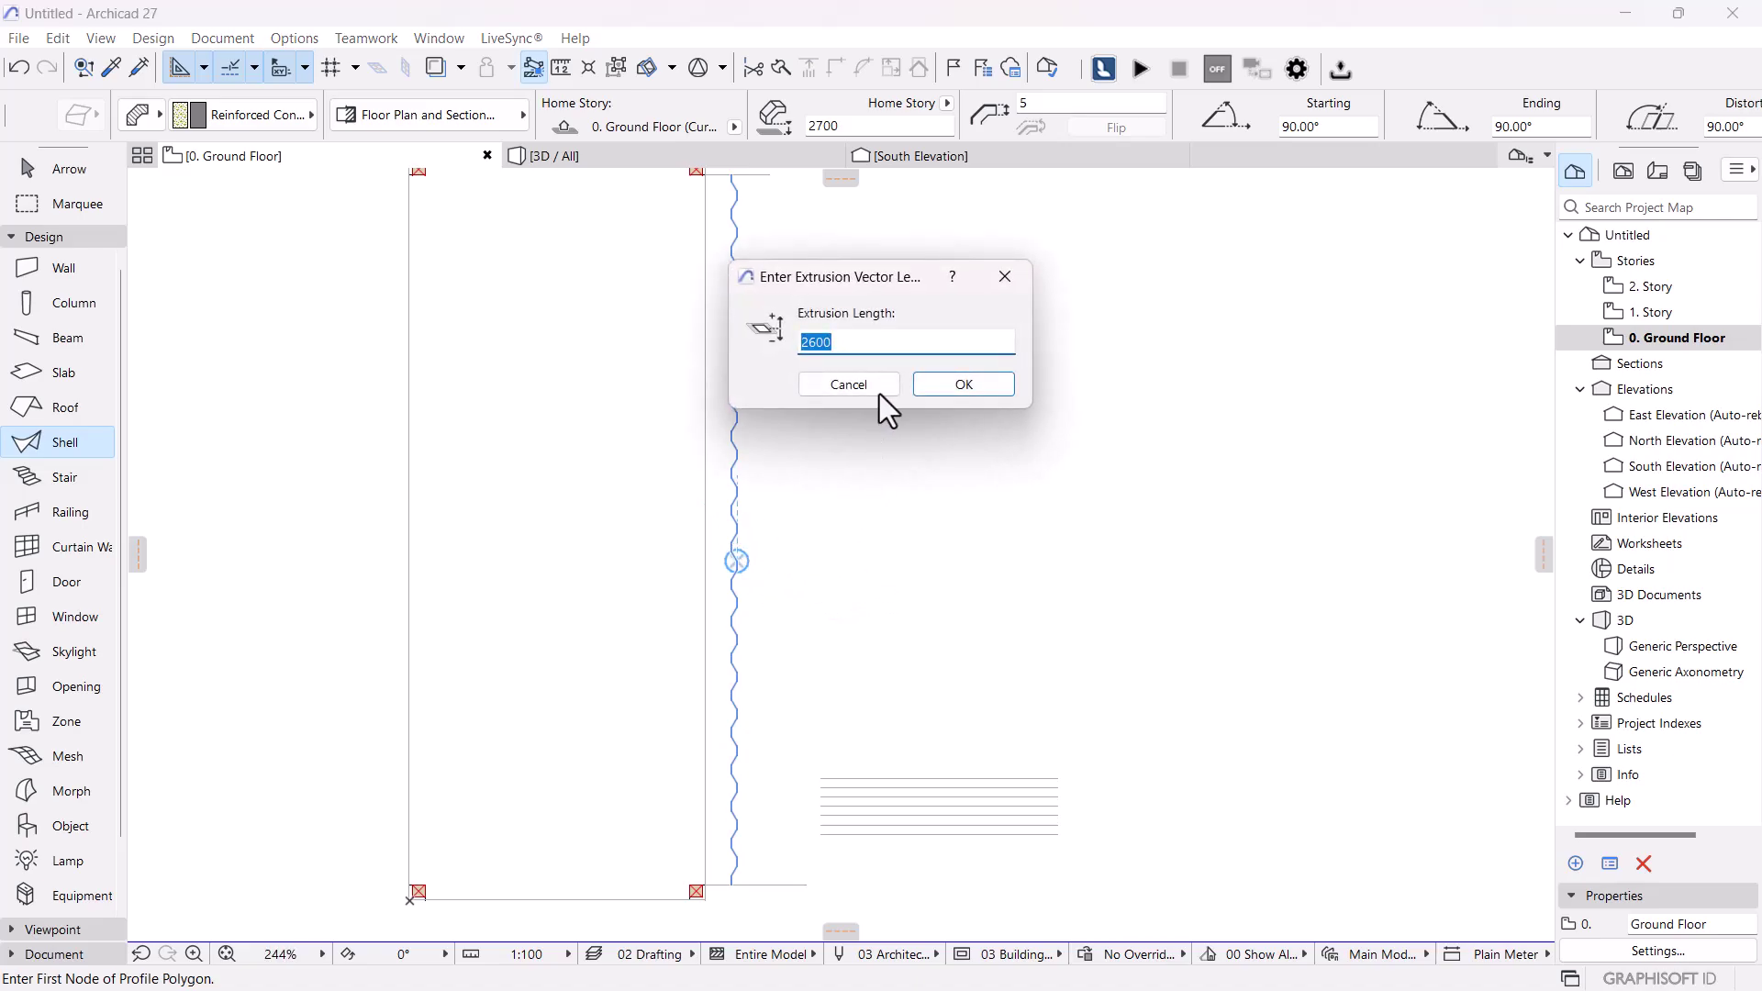
{"action": "left_click", "coordinate": [207, 192]}
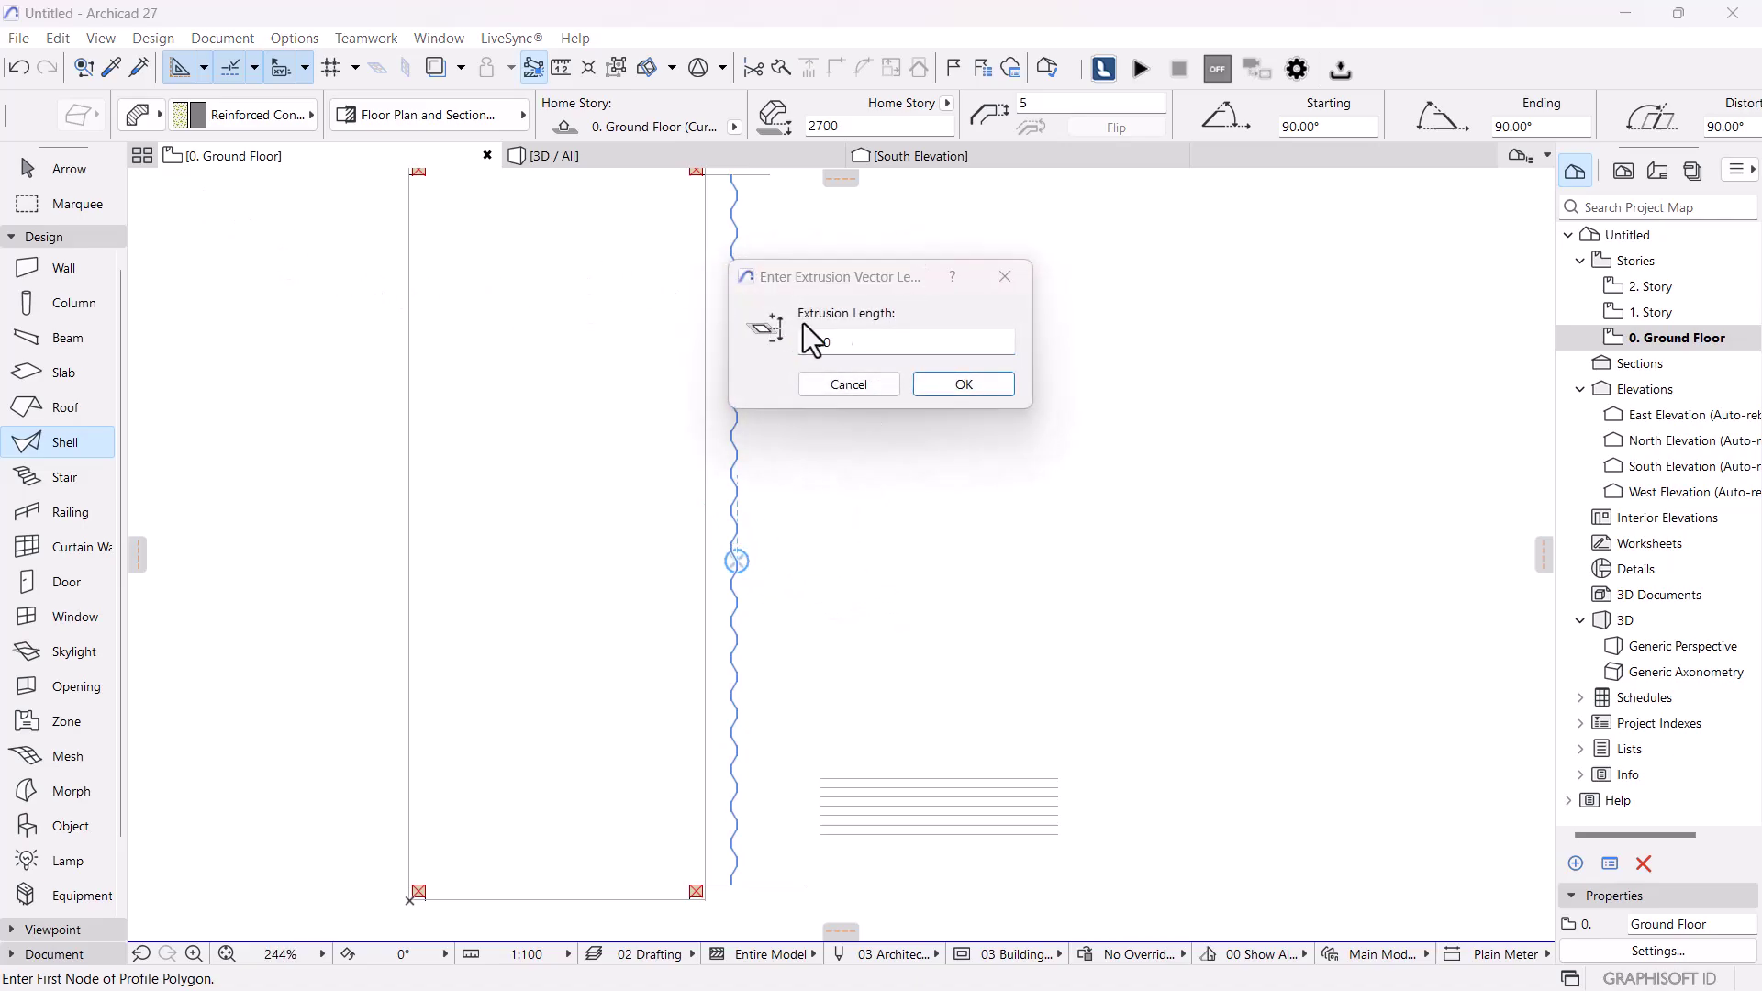
{"action": "left_click", "coordinate": [828, 276]}
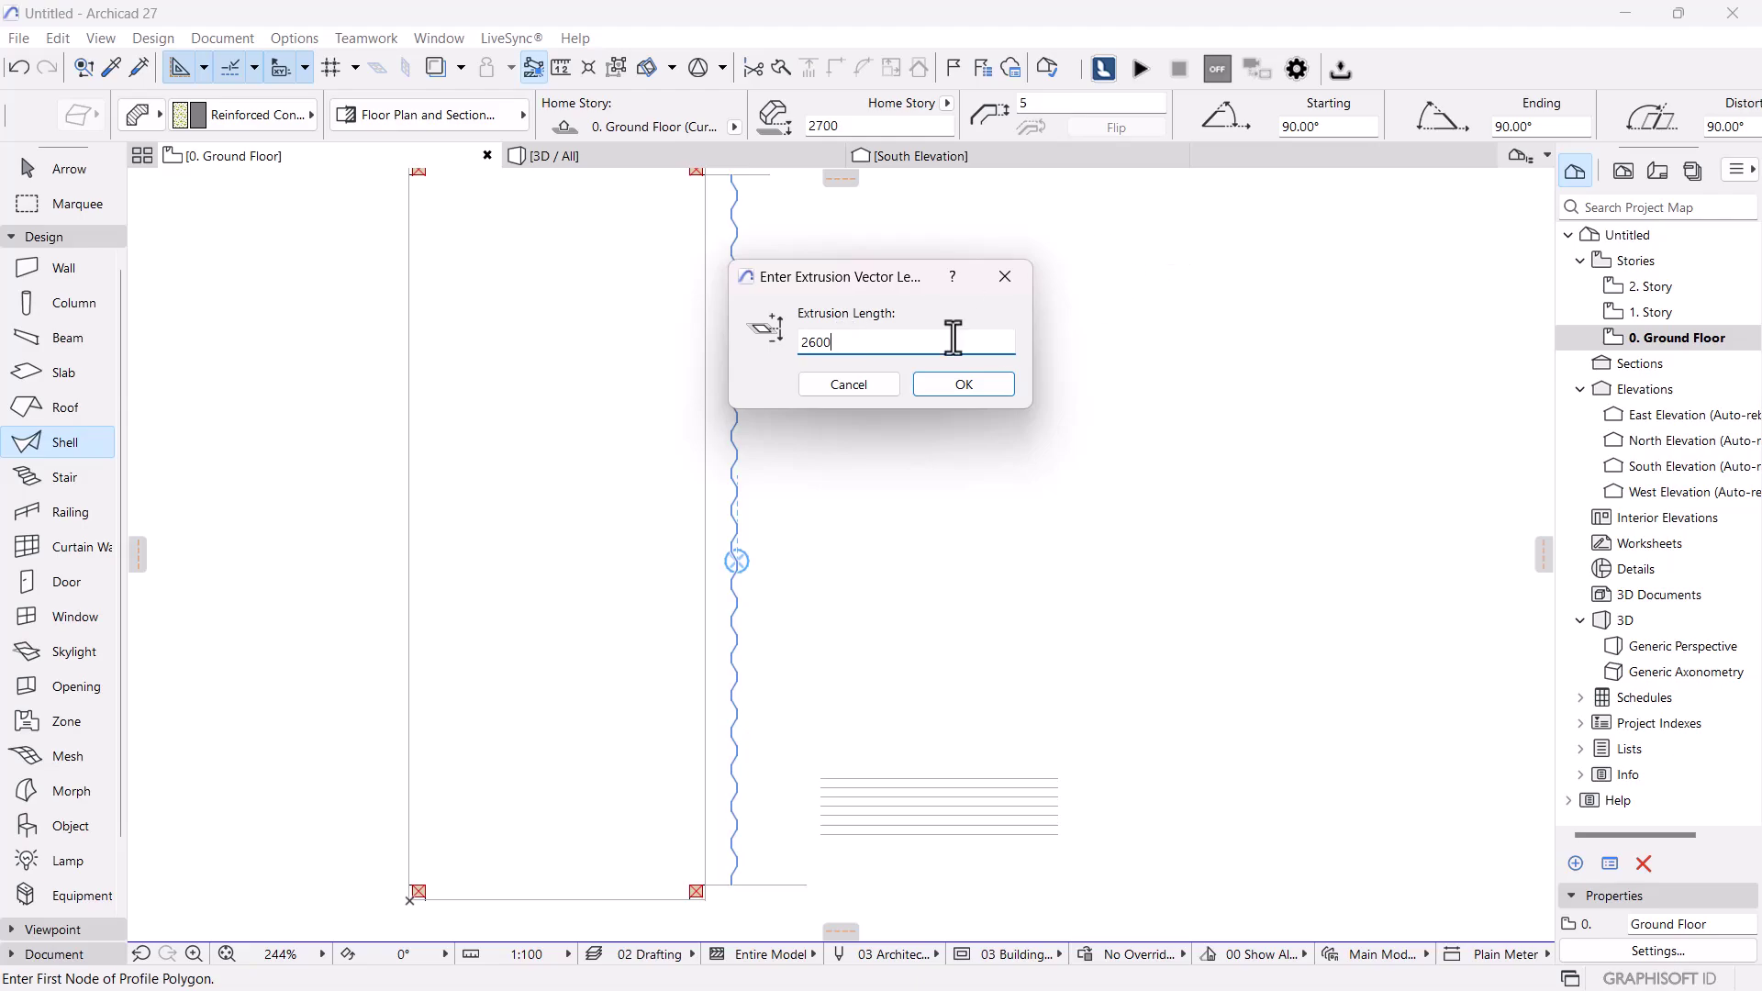
{"action": "left_click_drag", "start_coordinate": [838, 342], "coordinate": [4, 366]}
{"action": "left_click", "coordinate": [991, 384]}
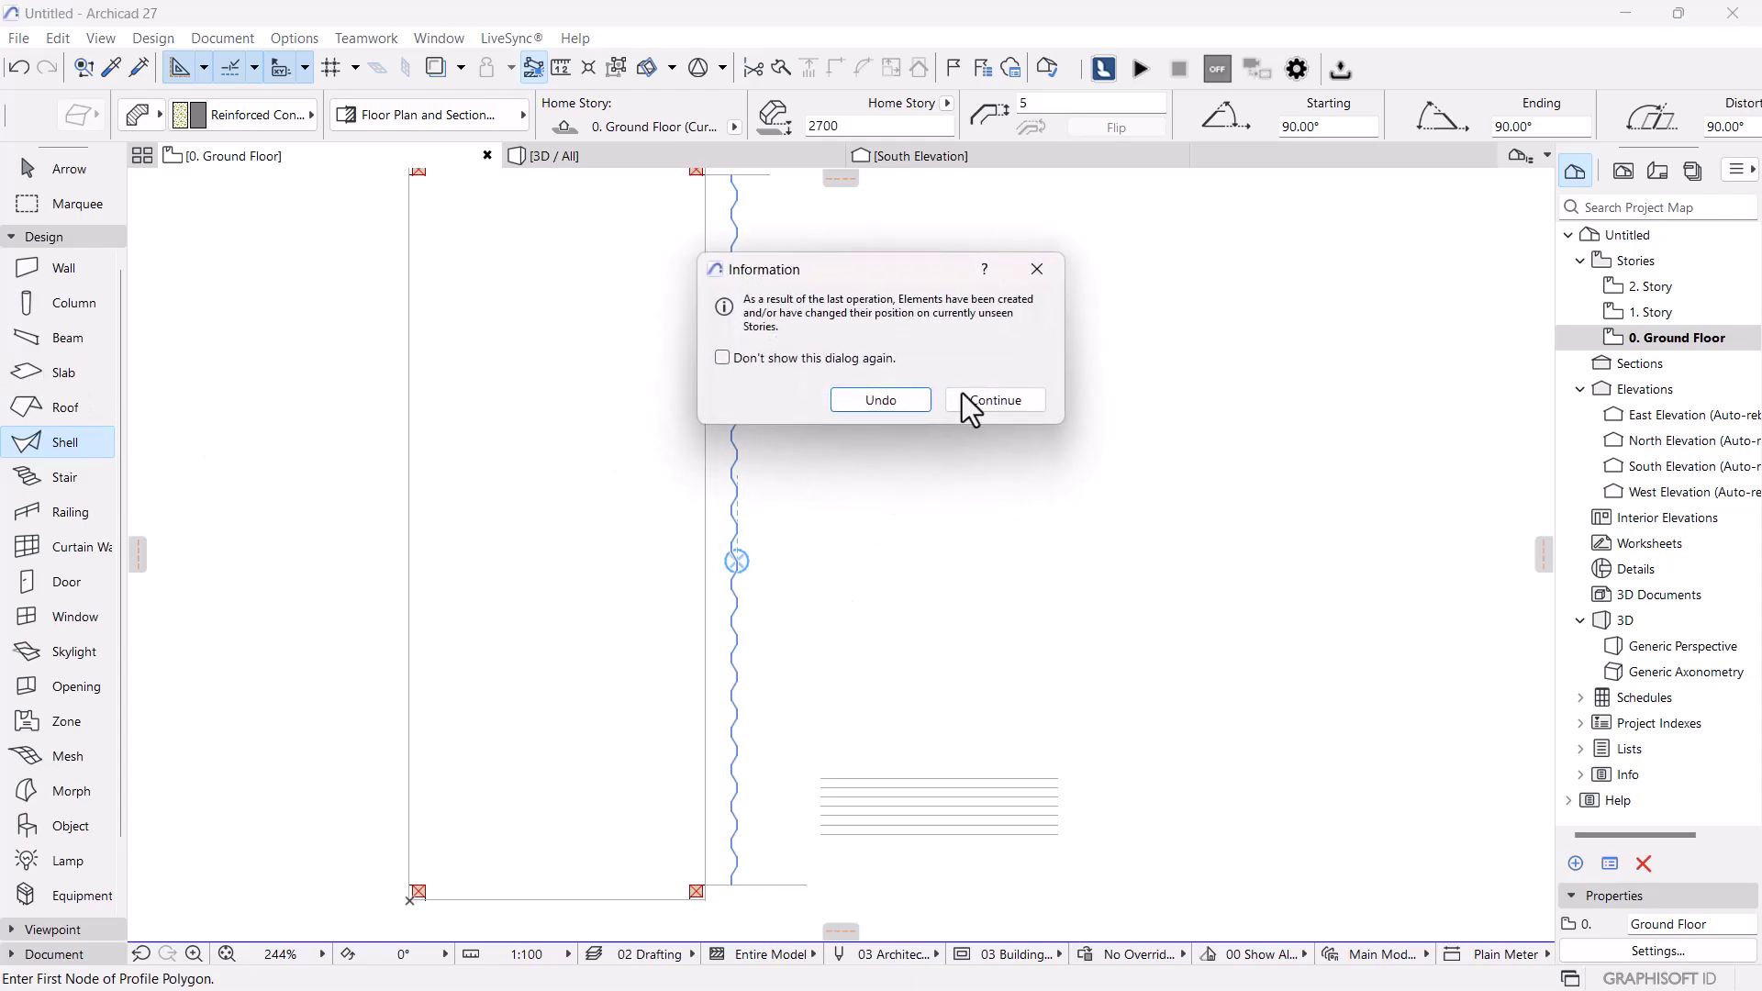
{"action": "left_click", "coordinate": [994, 399]}
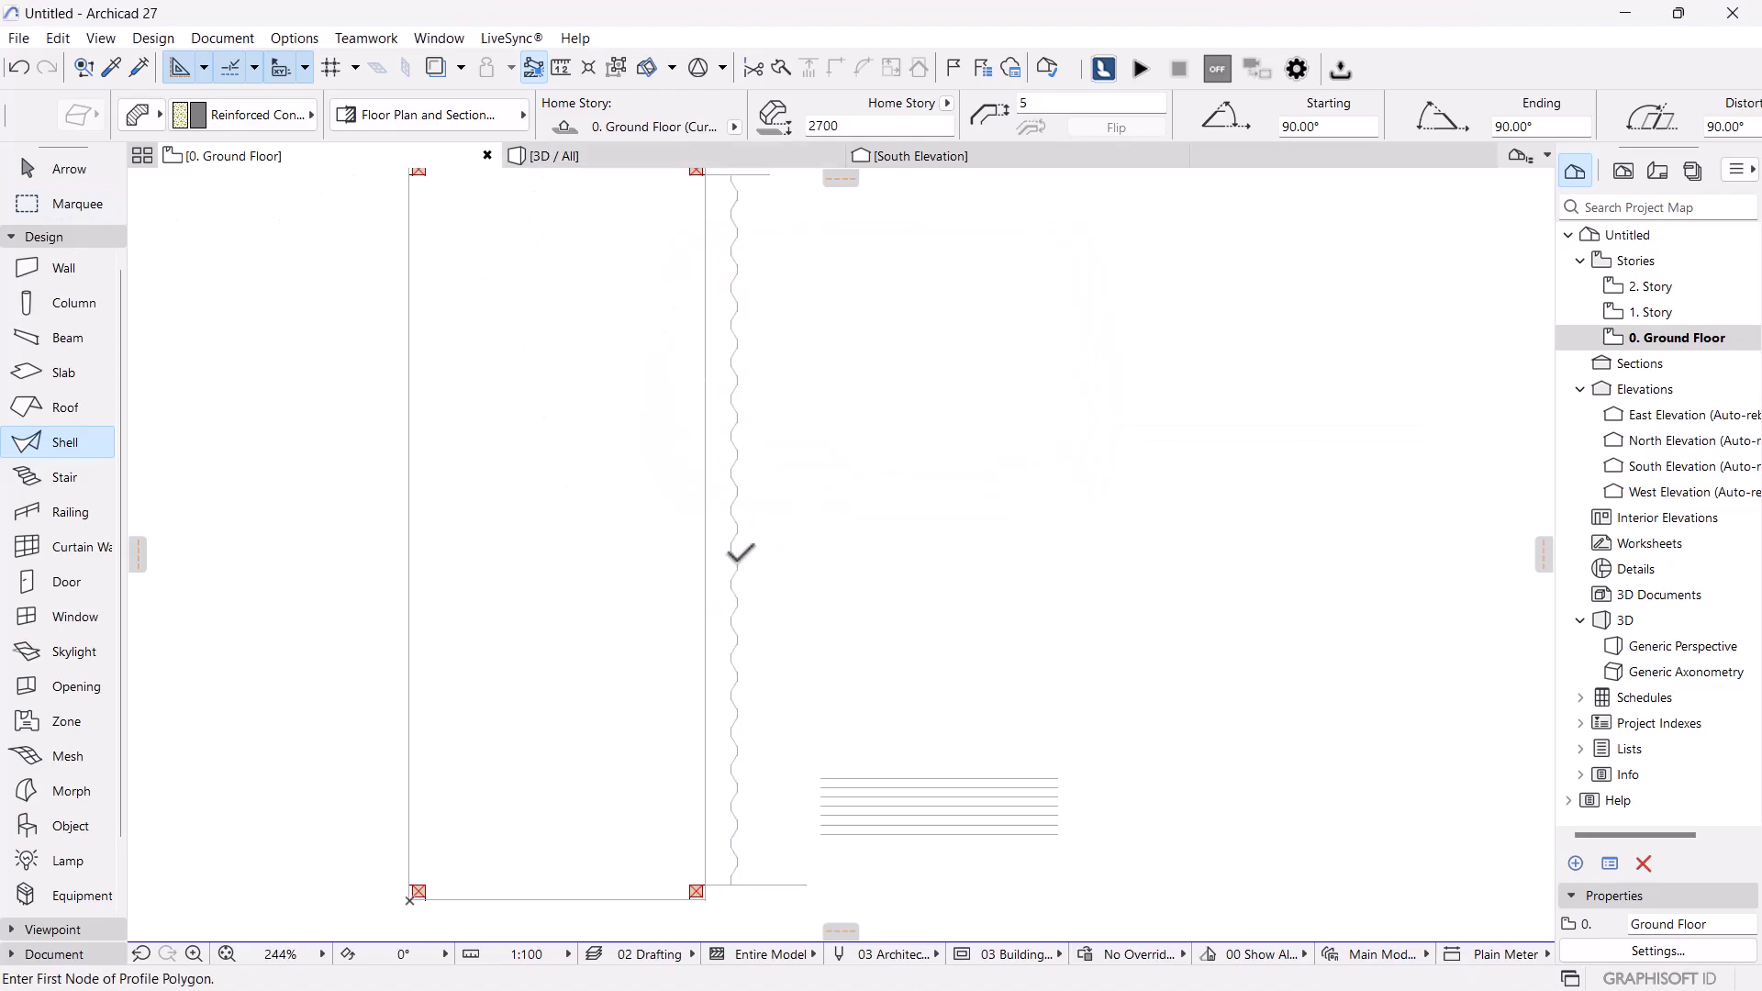
- Set the corrugated shell's pivot line elevation to 0 in the 3D view and clear the selection
{"action": "left_click", "coordinate": [596, 158]}
{"action": "middle_click_drag", "start_coordinate": [955, 590], "coordinate": [647, 709], "text": "shift"}
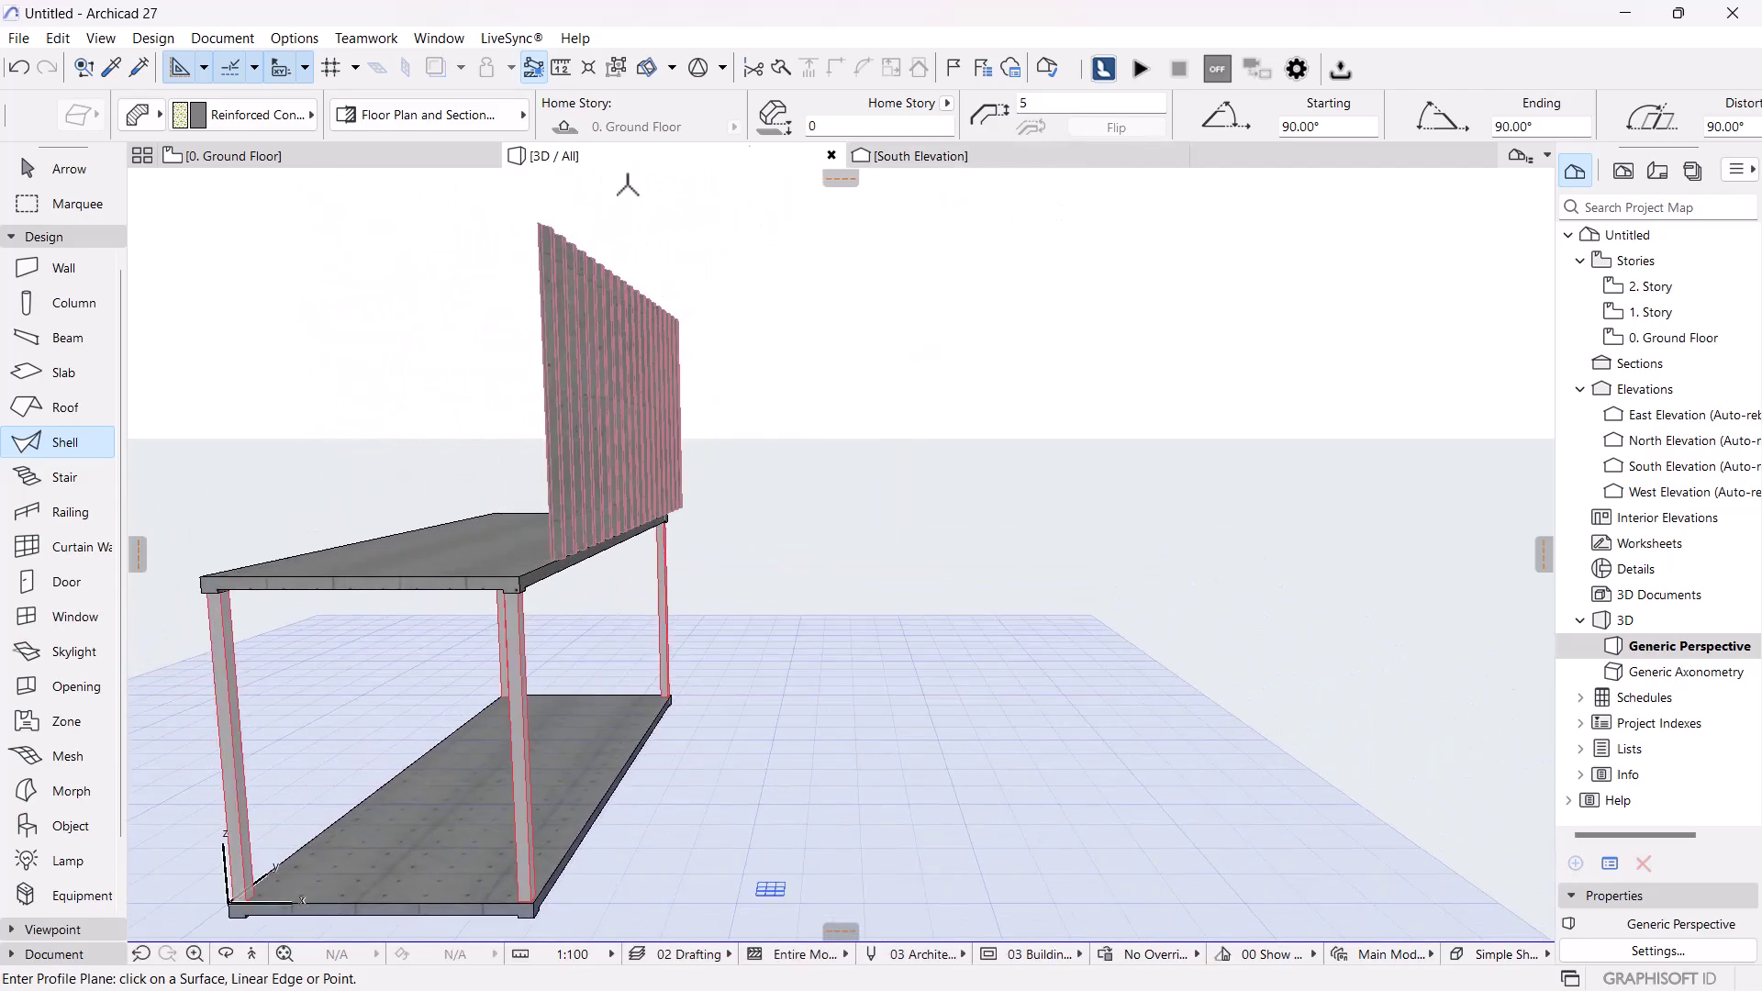
{"action": "key", "text": "Escape"}
{"action": "left_click", "coordinate": [592, 469]}
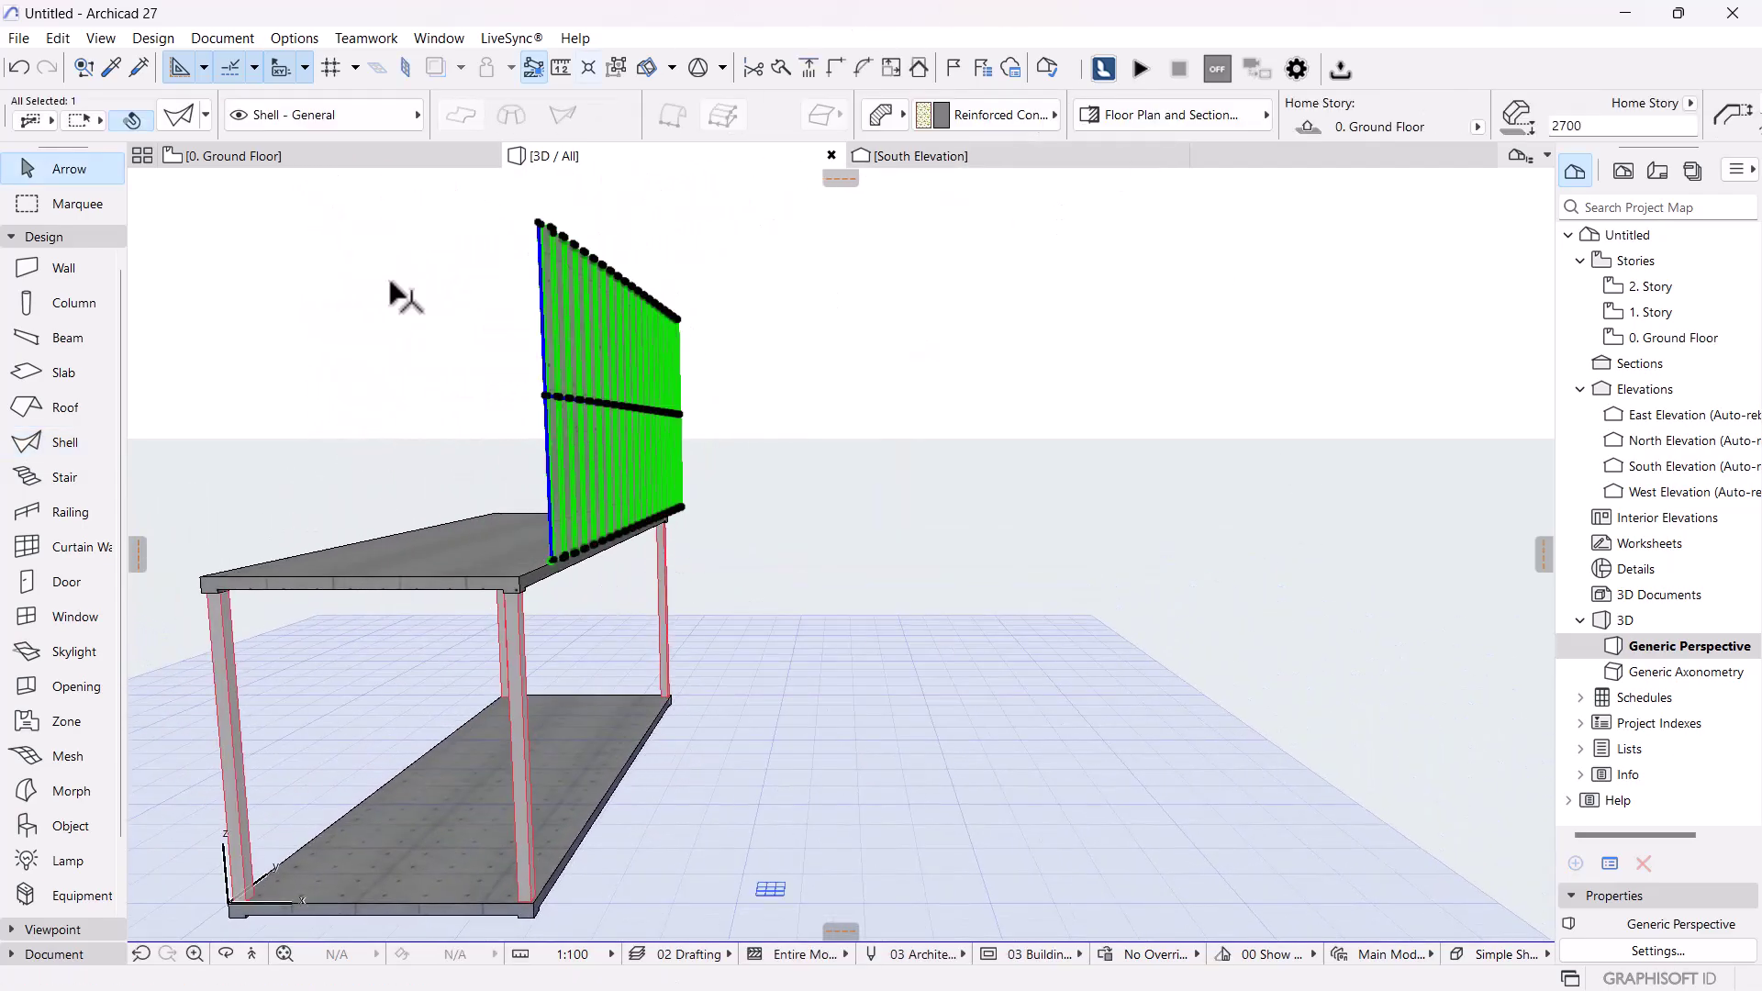
{"action": "left_click", "coordinate": [786, 518]}
{"action": "left_click", "coordinate": [616, 450]}
{"action": "left_click", "coordinate": [1477, 128]}
{"action": "left_click", "coordinate": [1475, 130]}
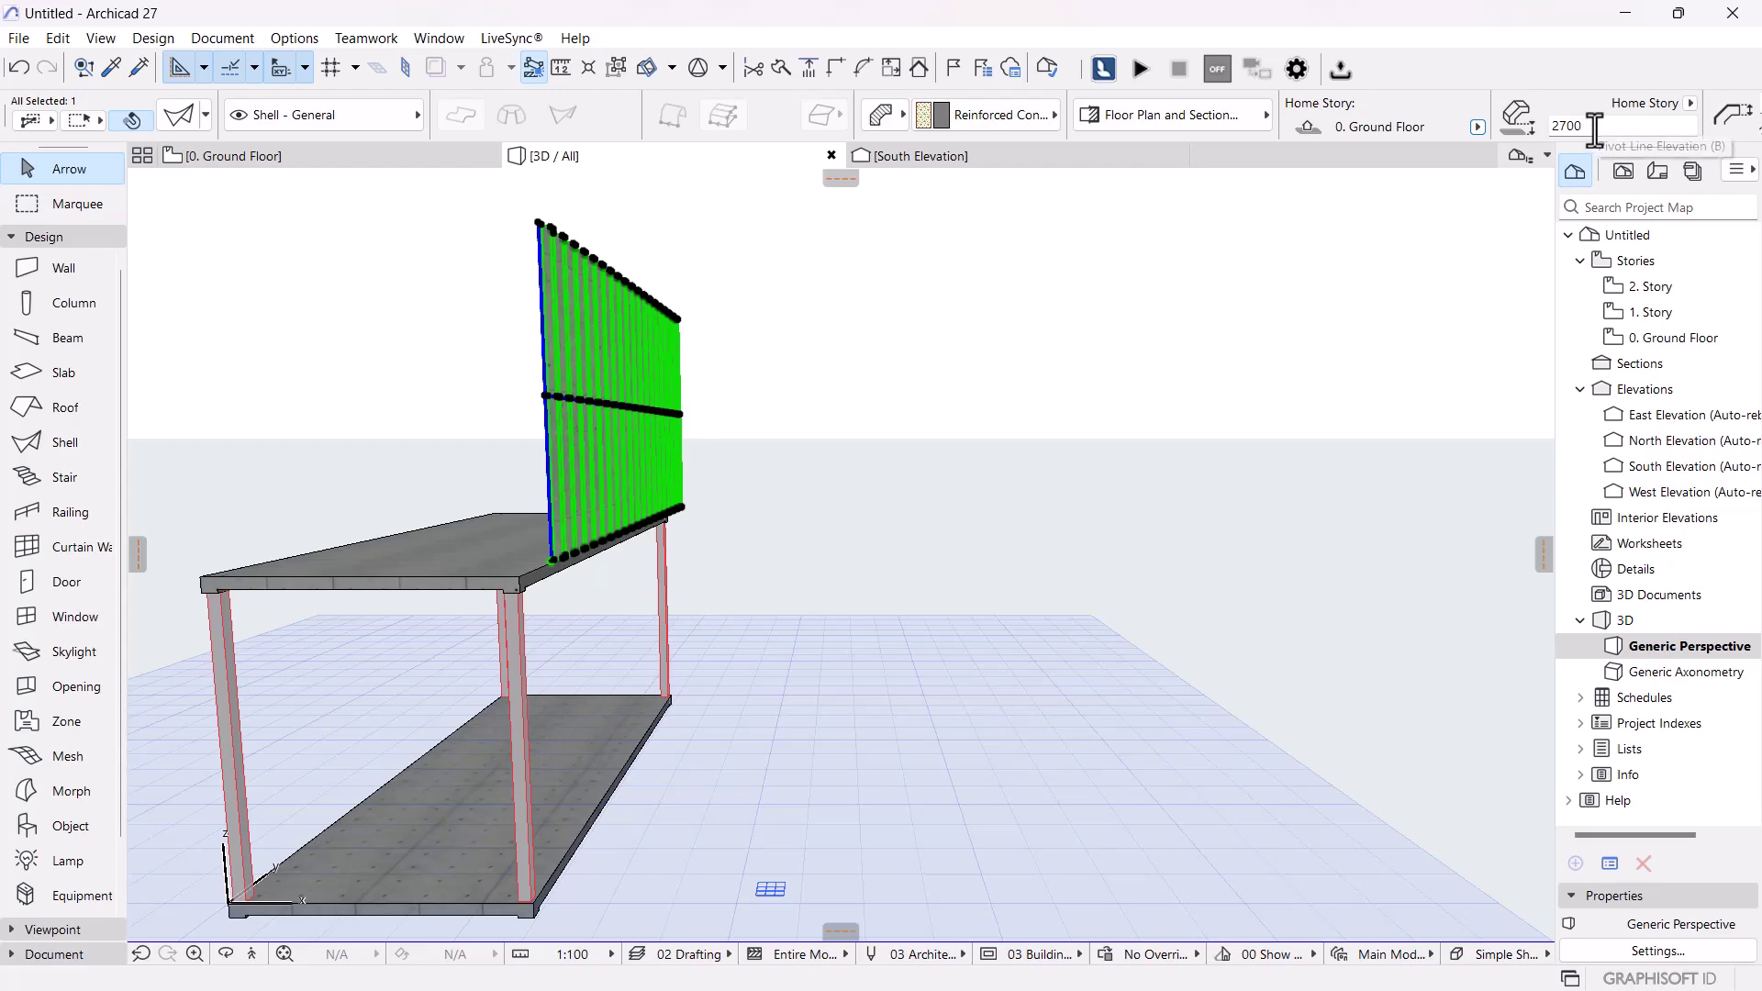
{"action": "left_click", "coordinate": [1595, 129]}
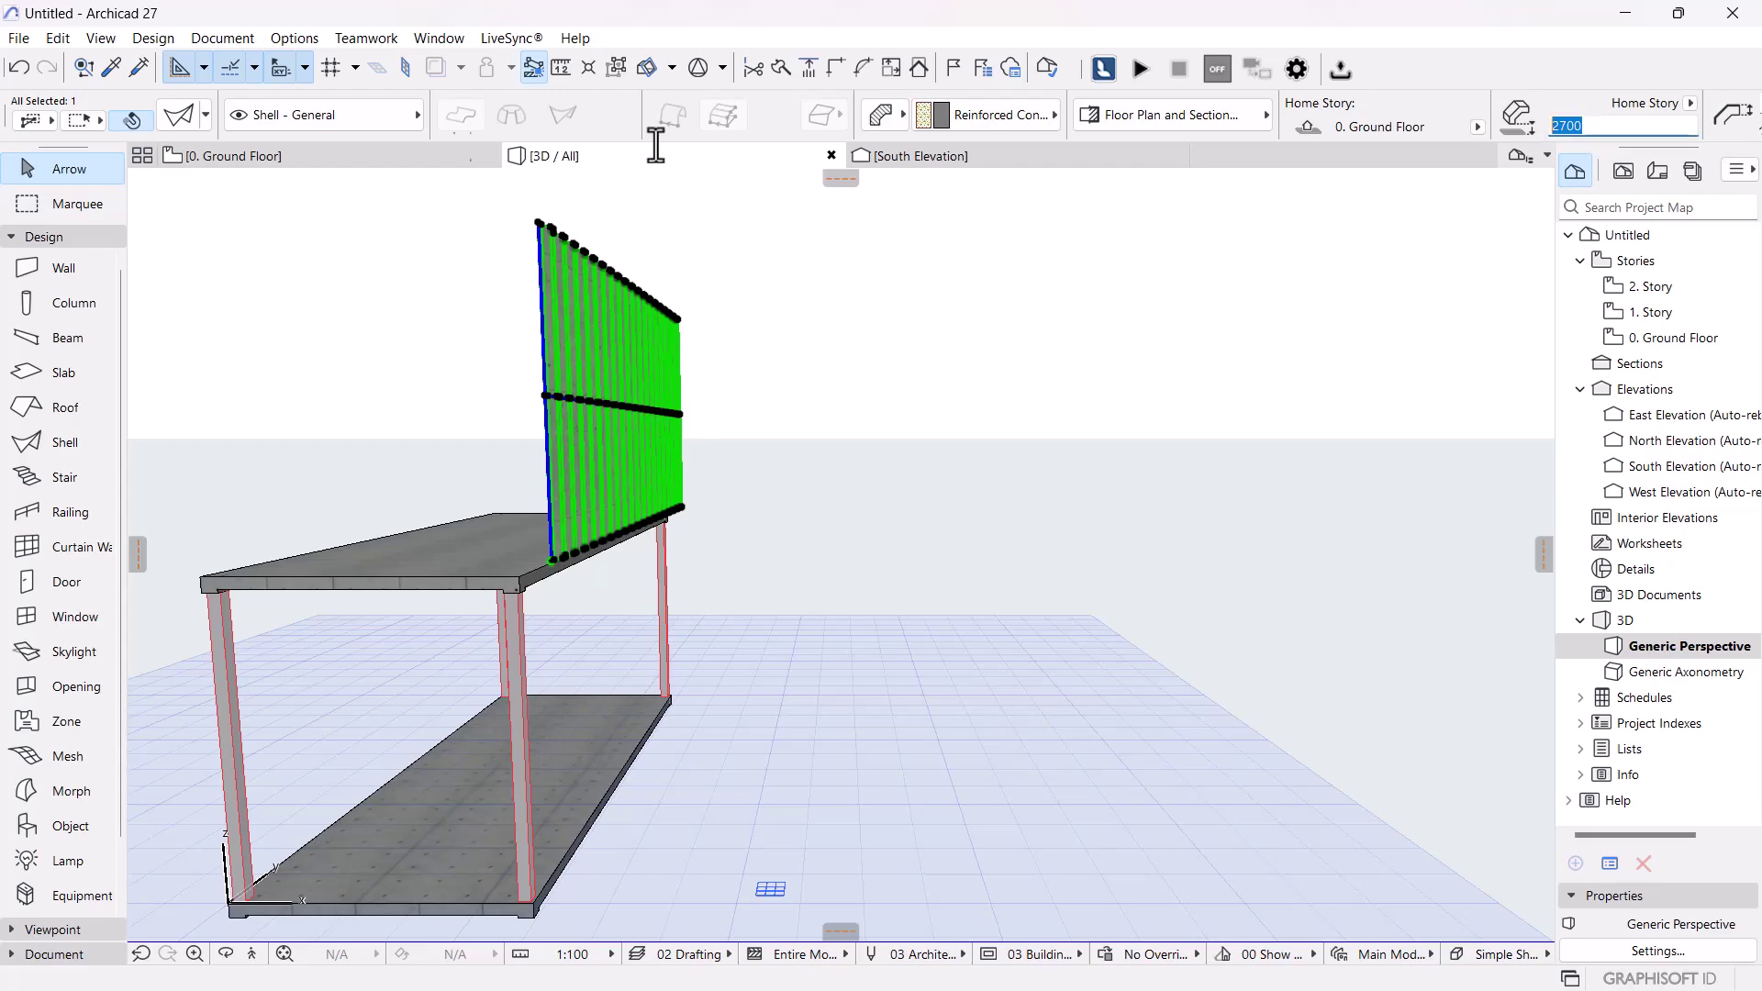
{"action": "type", "text": "0"}
{"action": "key", "text": "Return"}
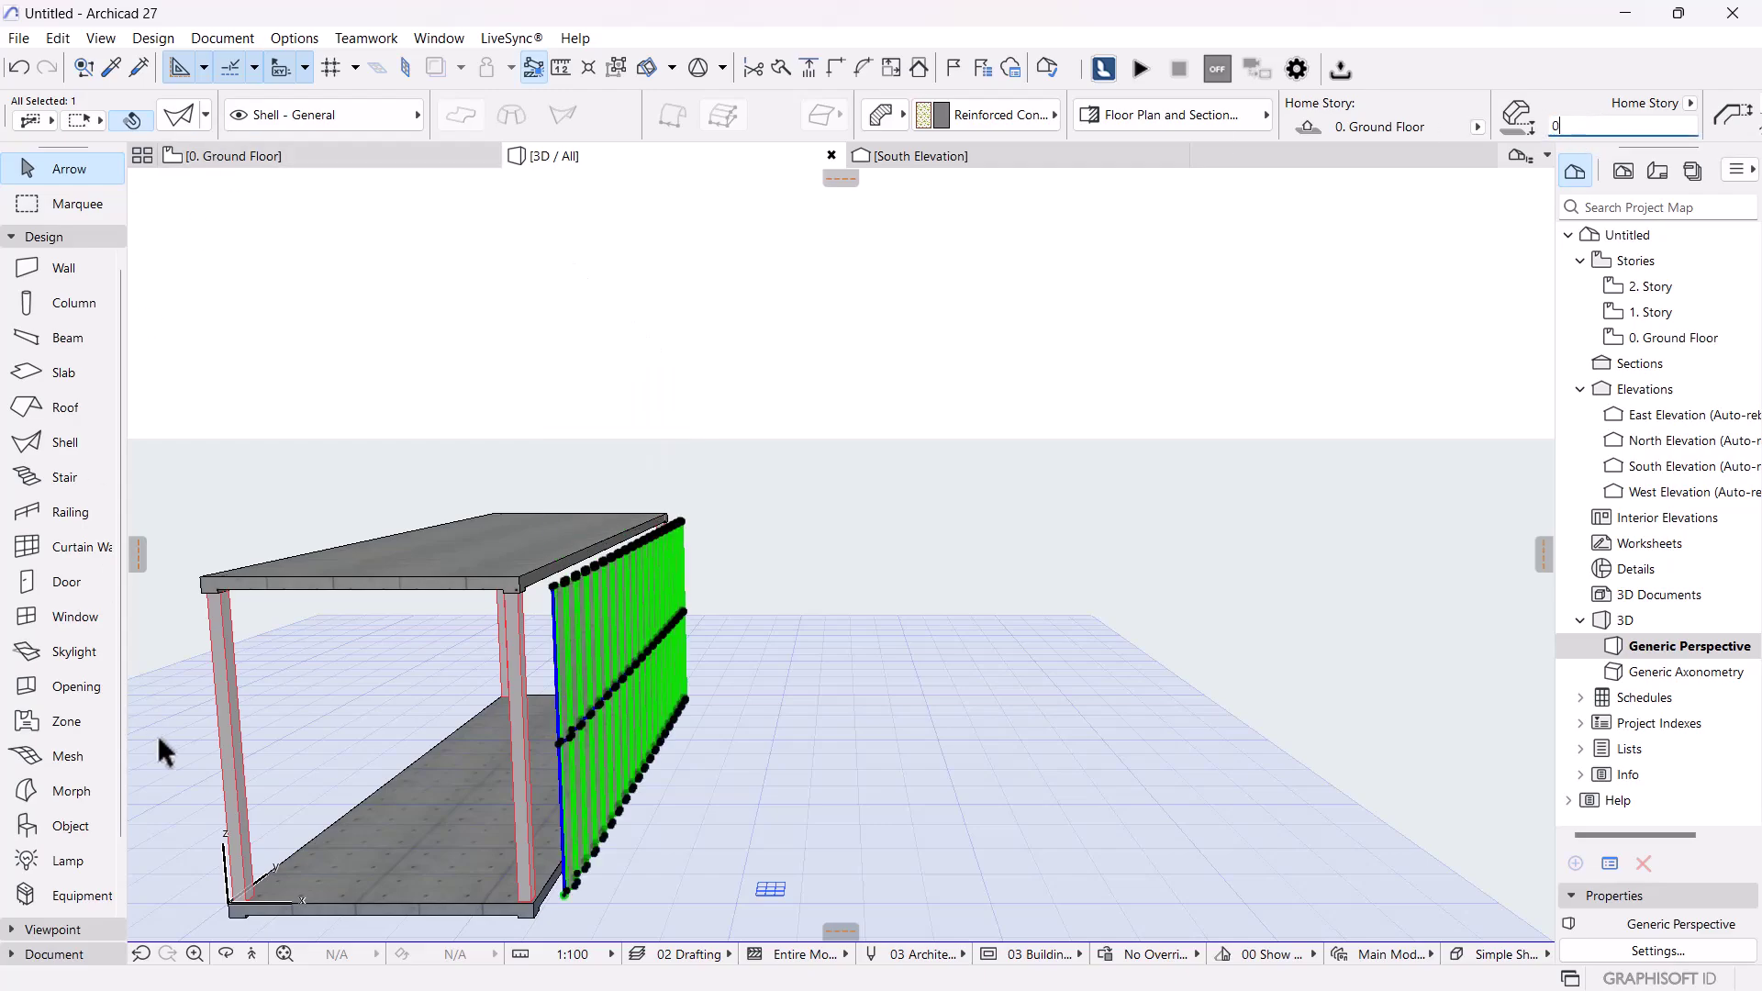
{"action": "left_click", "coordinate": [856, 782]}
- Drag a copy of the corrugated shell from its lower endpoint onto the lower-right column's upper edge on the ground floor plan, and delete the original shell
{"action": "left_click", "coordinate": [266, 154]}
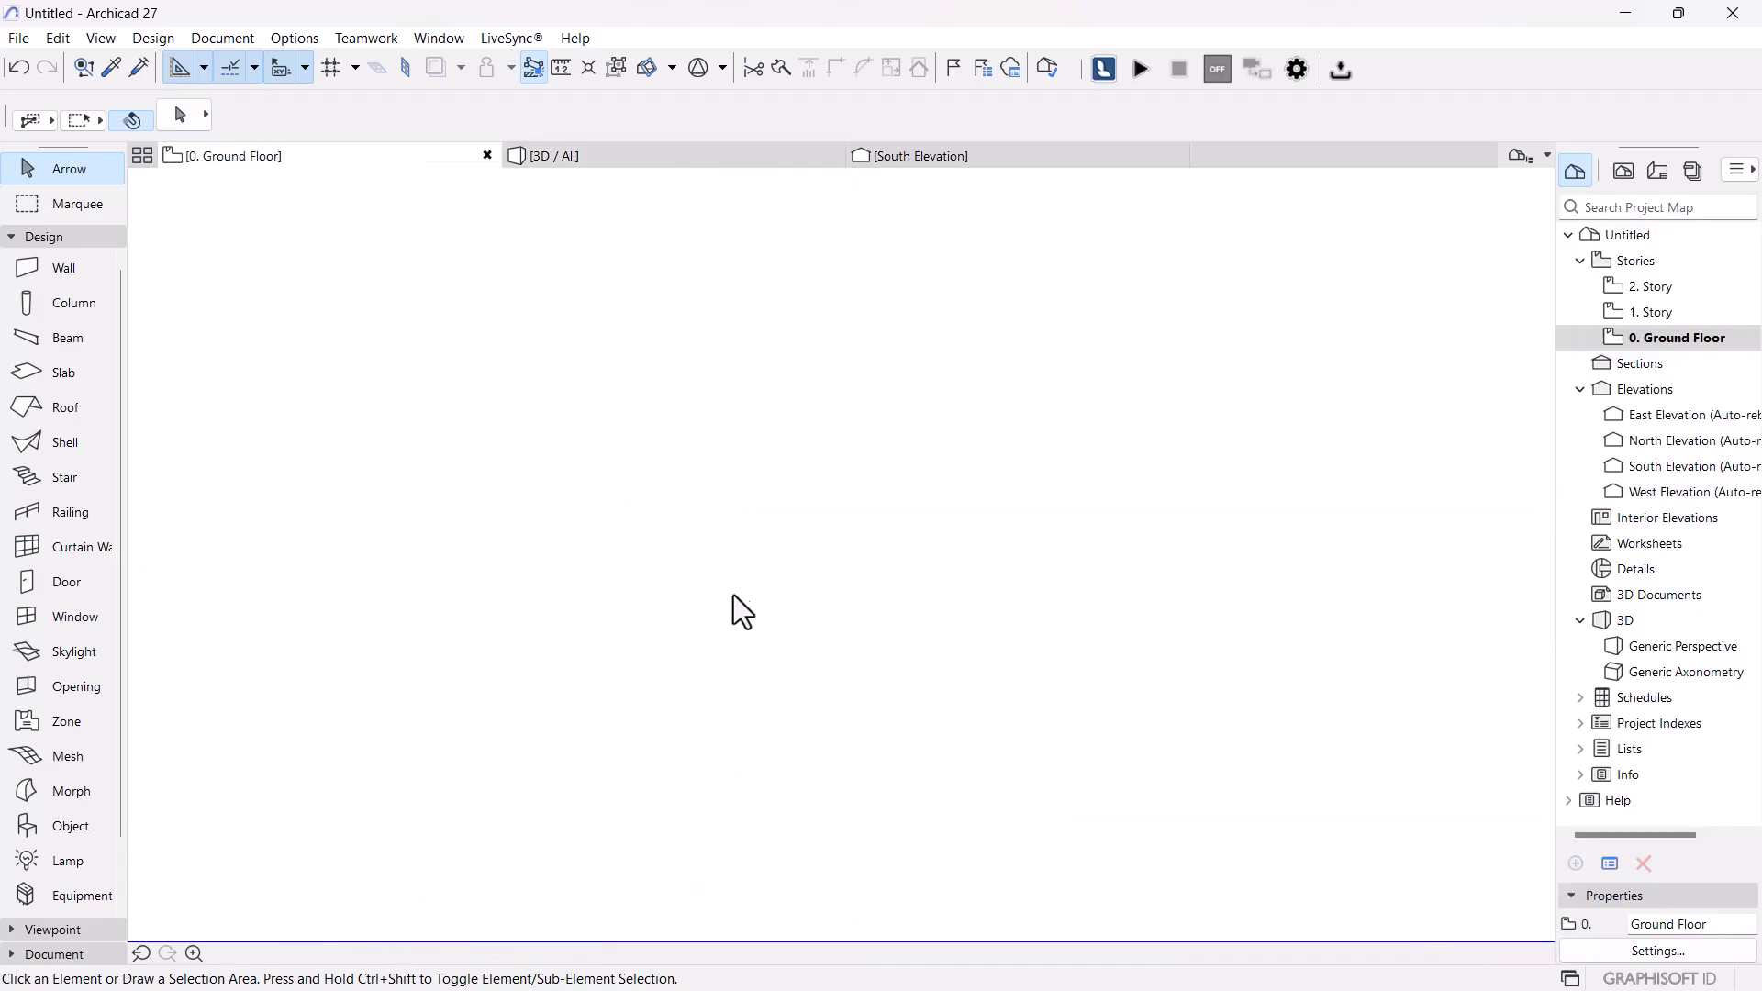
{"action": "scroll", "coordinate": [745, 701], "scroll_direction": "up", "scroll_amount": 2}
{"action": "middle_click_drag", "start_coordinate": [745, 701], "coordinate": [777, 323]}
{"action": "scroll", "coordinate": [755, 587], "scroll_direction": "up", "scroll_amount": 5}
{"action": "scroll", "coordinate": [800, 570], "scroll_direction": "up", "scroll_amount": 5}
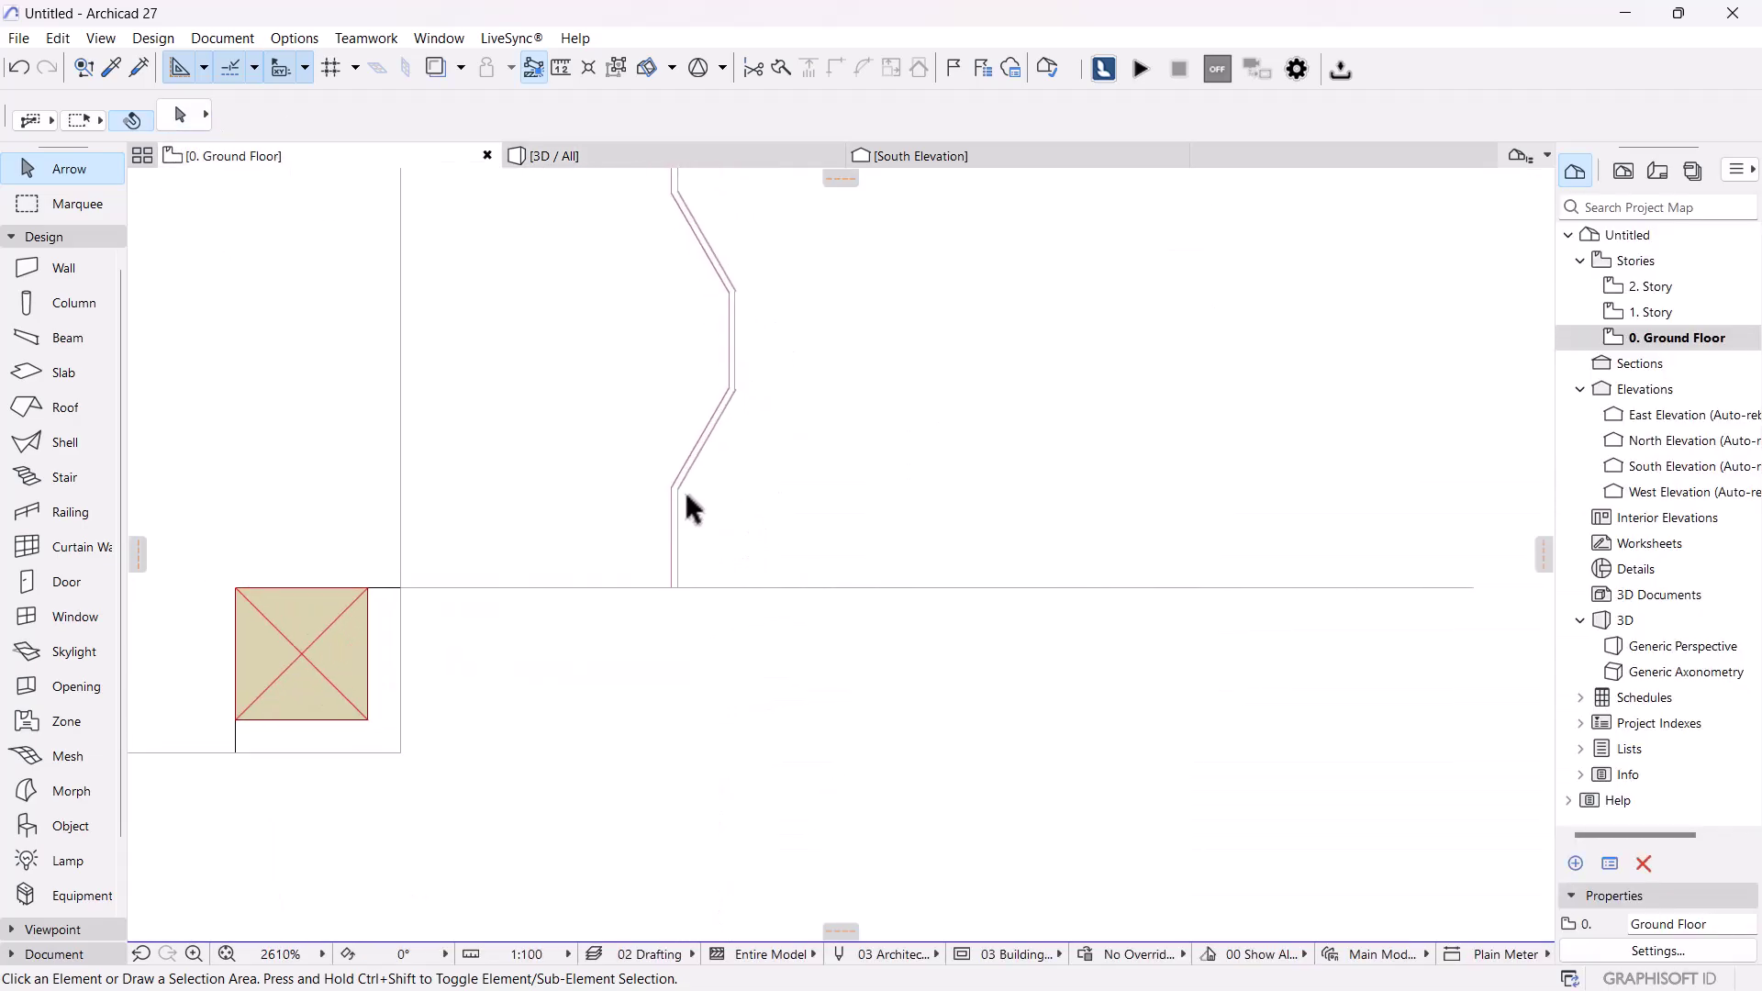
{"action": "left_click", "coordinate": [676, 468]}
{"action": "right_click", "coordinate": [745, 495]}
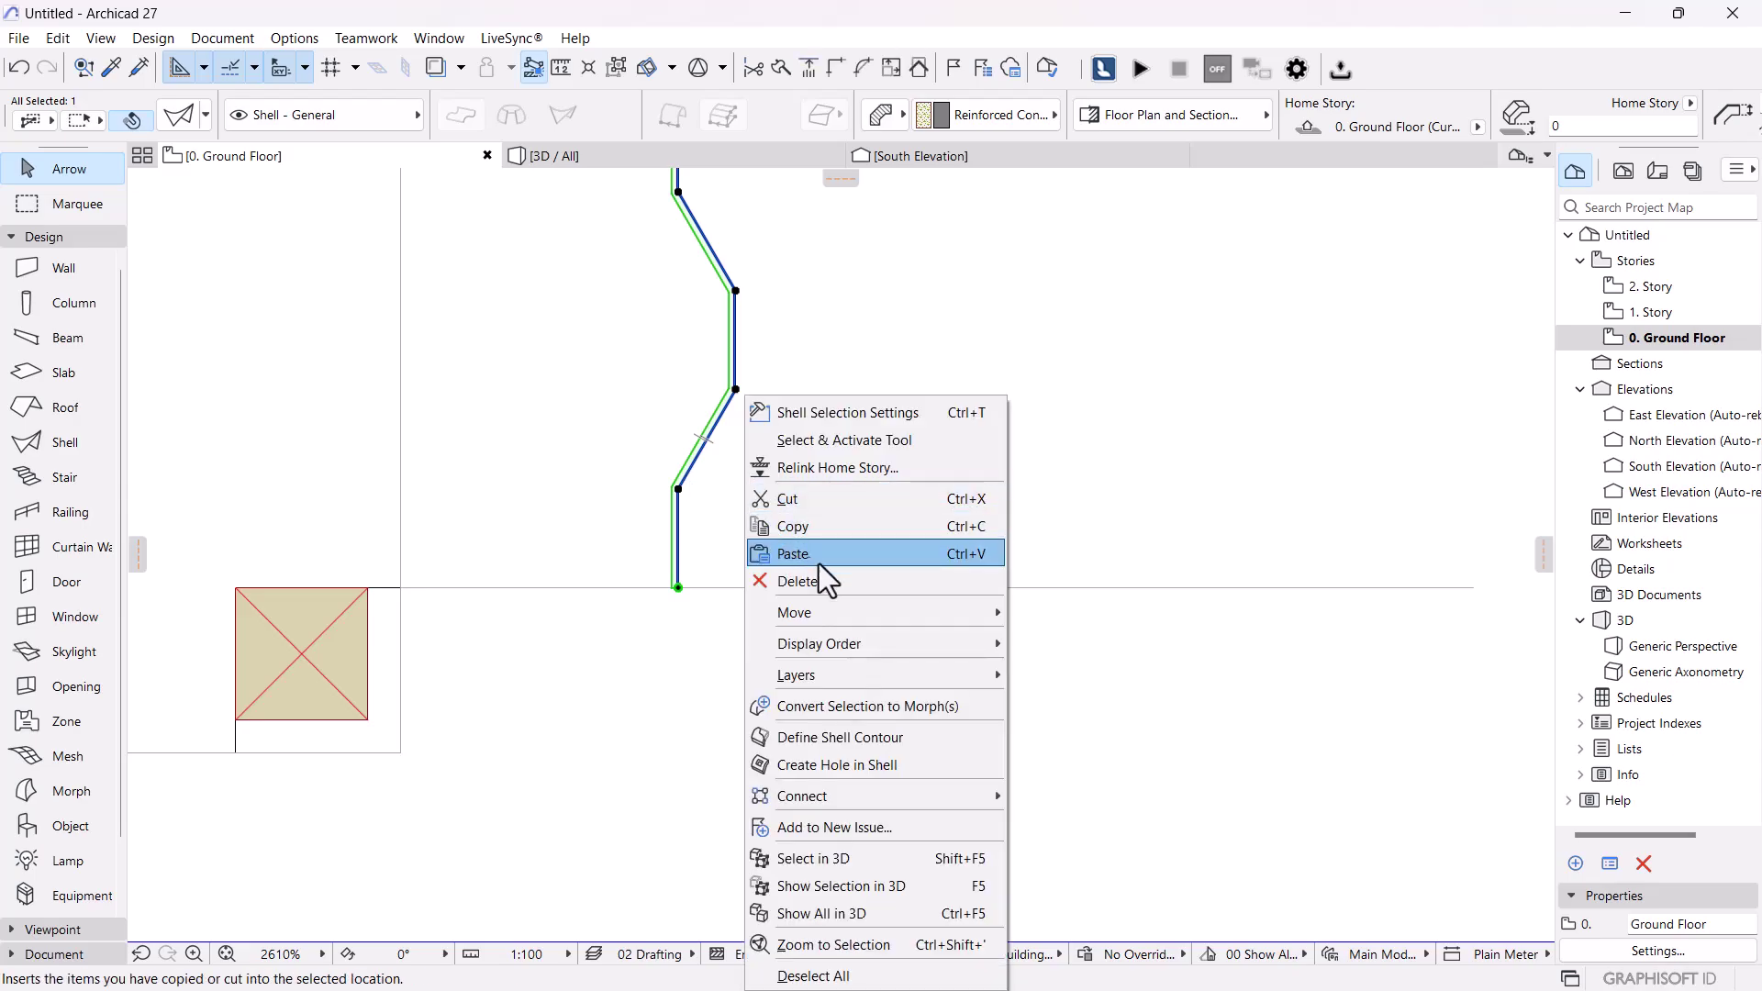
{"action": "mouse_move", "coordinate": [852, 612]}
{"action": "left_click", "coordinate": [1035, 732]}
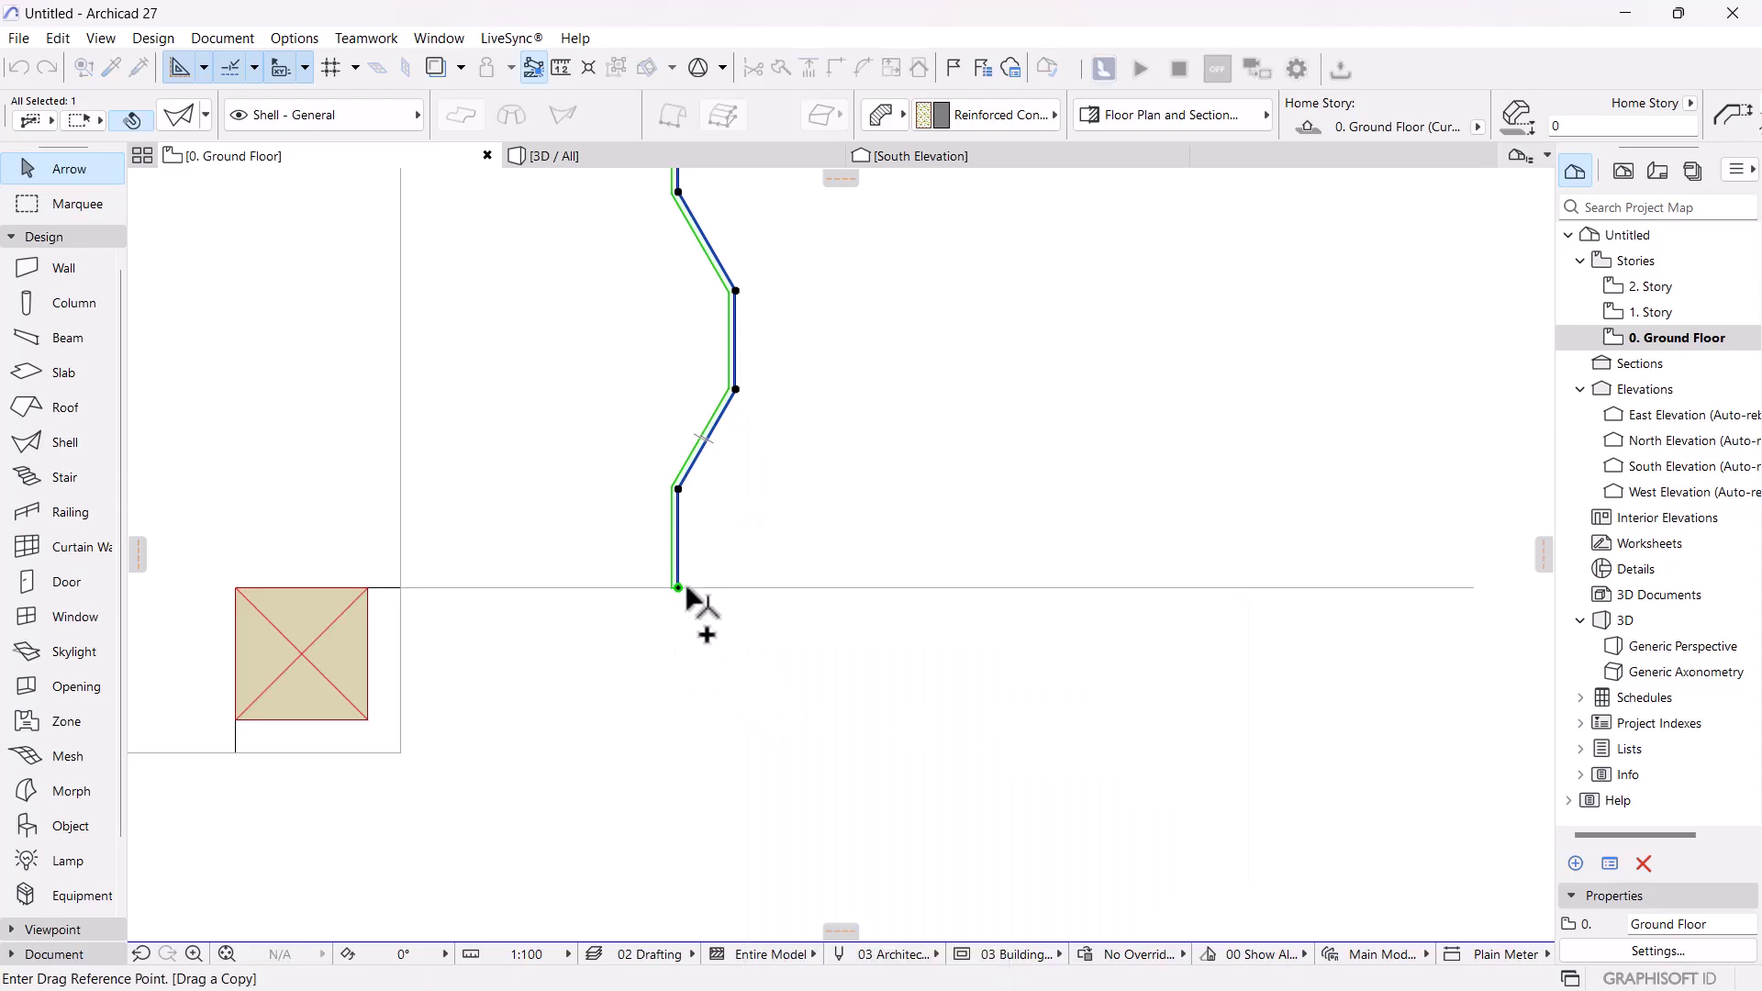
{"action": "left_click", "coordinate": [325, 588]}
{"action": "scroll", "coordinate": [465, 441], "scroll_direction": "down", "scroll_amount": 5}
{"action": "scroll", "coordinate": [650, 717], "scroll_direction": "up", "scroll_amount": 10}
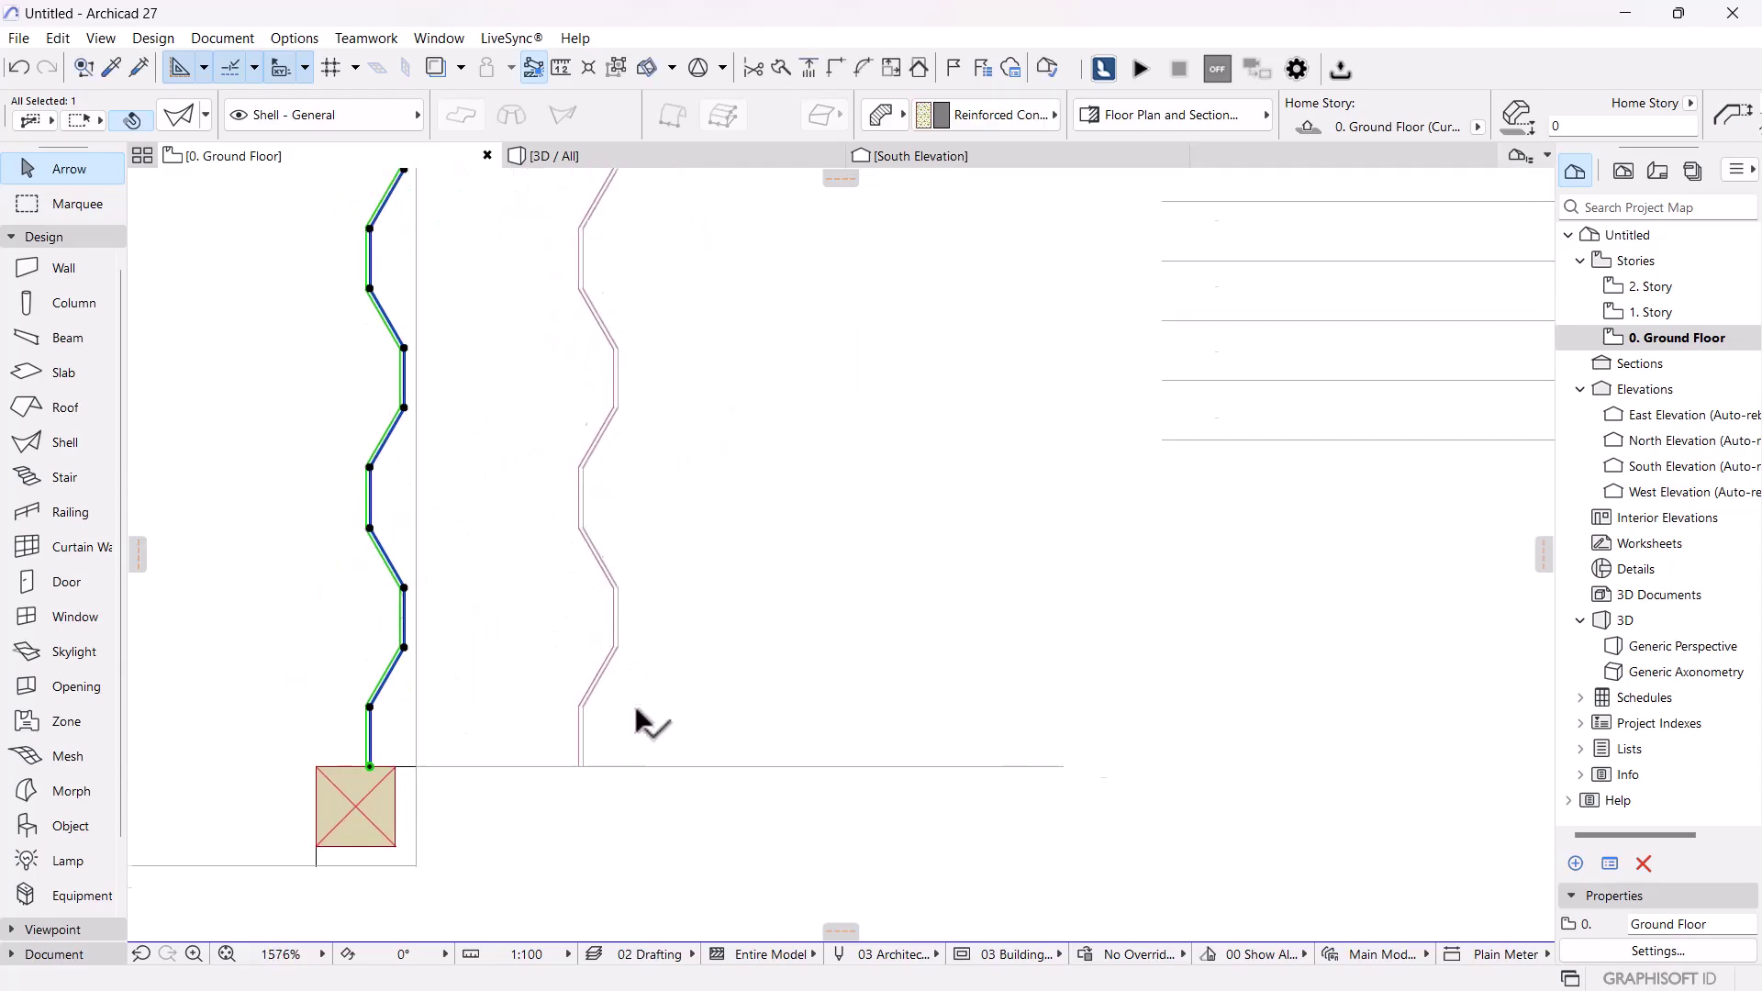
{"action": "left_click", "coordinate": [592, 616]}
{"action": "key", "text": "Delete"}
- Mirror a copy of the corrugated shell about a vertical axis through its lower endpoint on the lower-right column
{"action": "scroll", "coordinate": [708, 642], "scroll_direction": "down", "scroll_amount": 4}
{"action": "middle_click_drag", "start_coordinate": [625, 636], "coordinate": [653, 580]}
{"action": "left_click", "coordinate": [592, 563]}
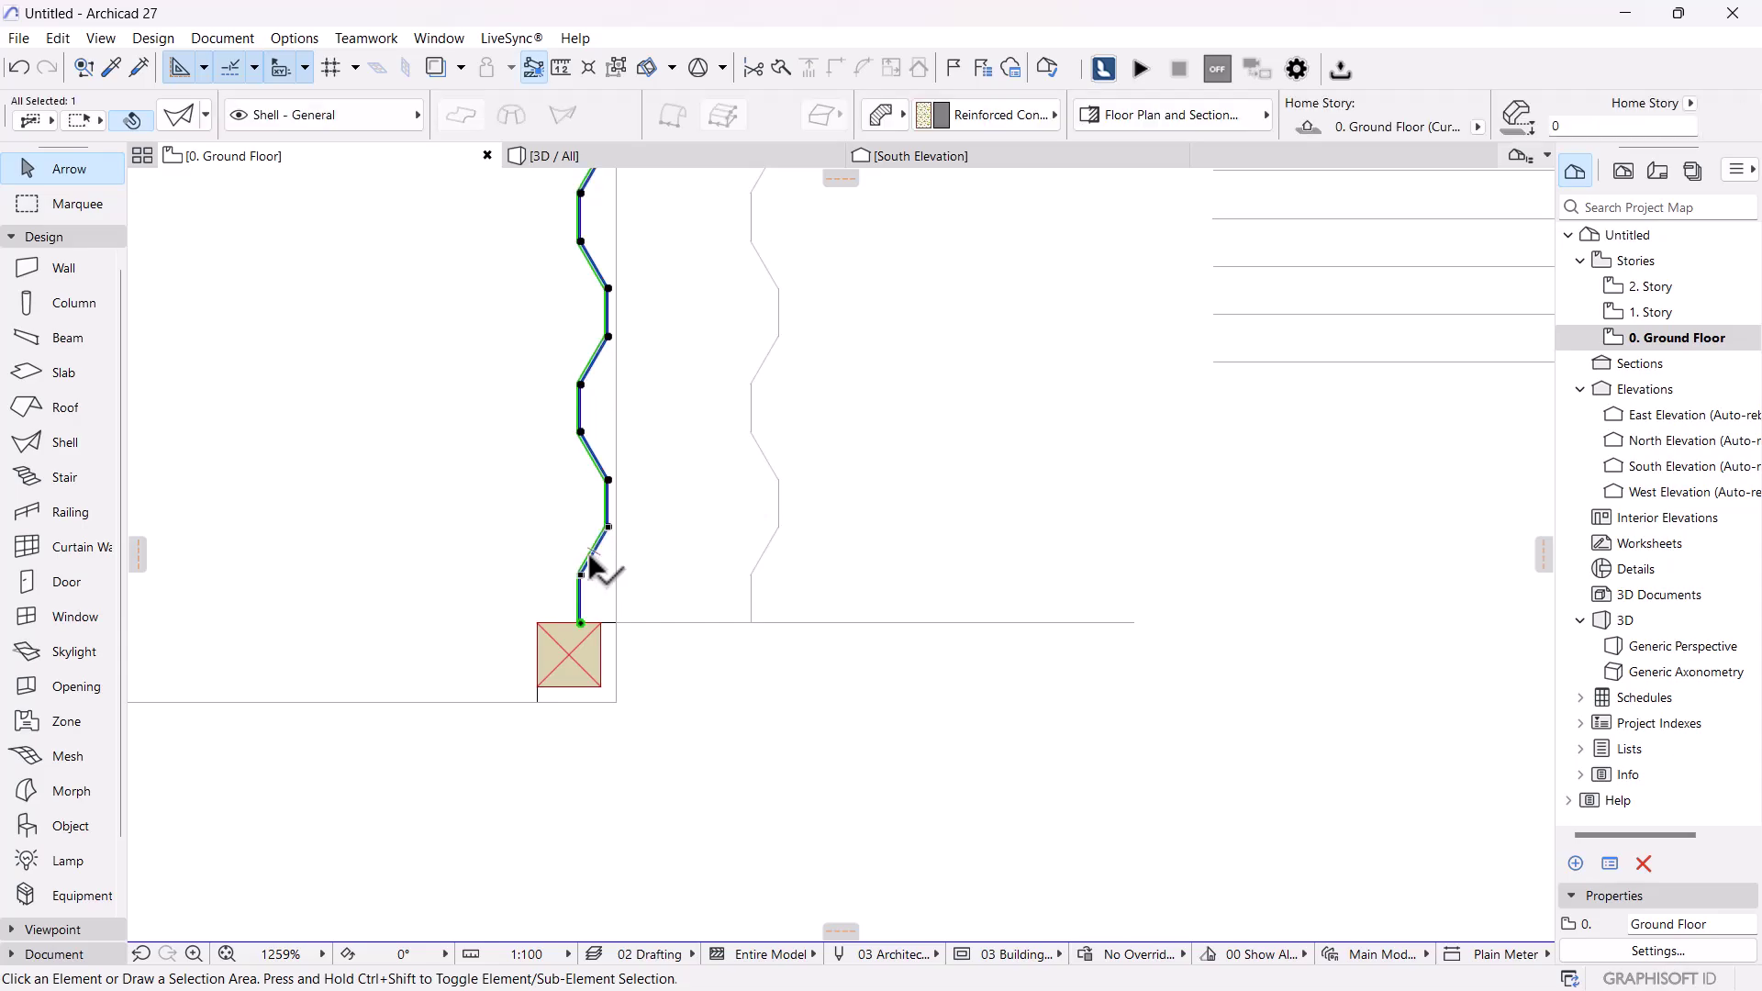
{"action": "scroll", "coordinate": [596, 567], "scroll_direction": "down", "scroll_amount": 2}
{"action": "middle_click_drag", "start_coordinate": [624, 553], "coordinate": [790, 533]}
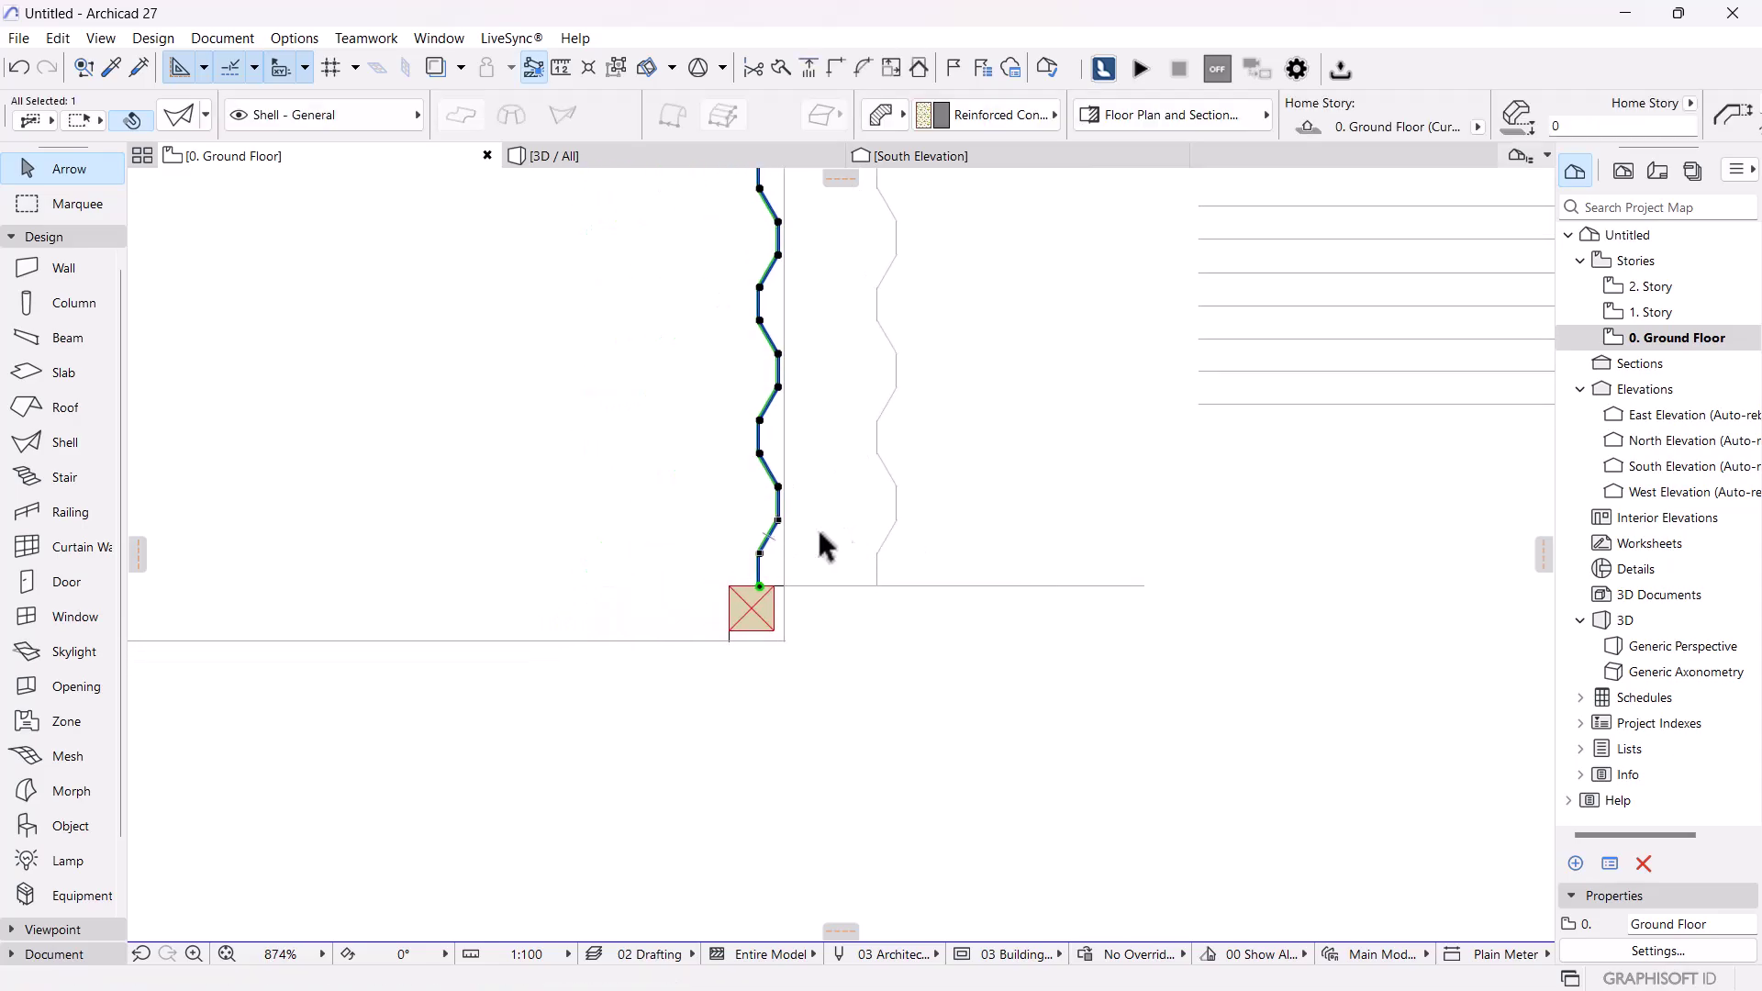
{"action": "right_click", "coordinate": [853, 523]}
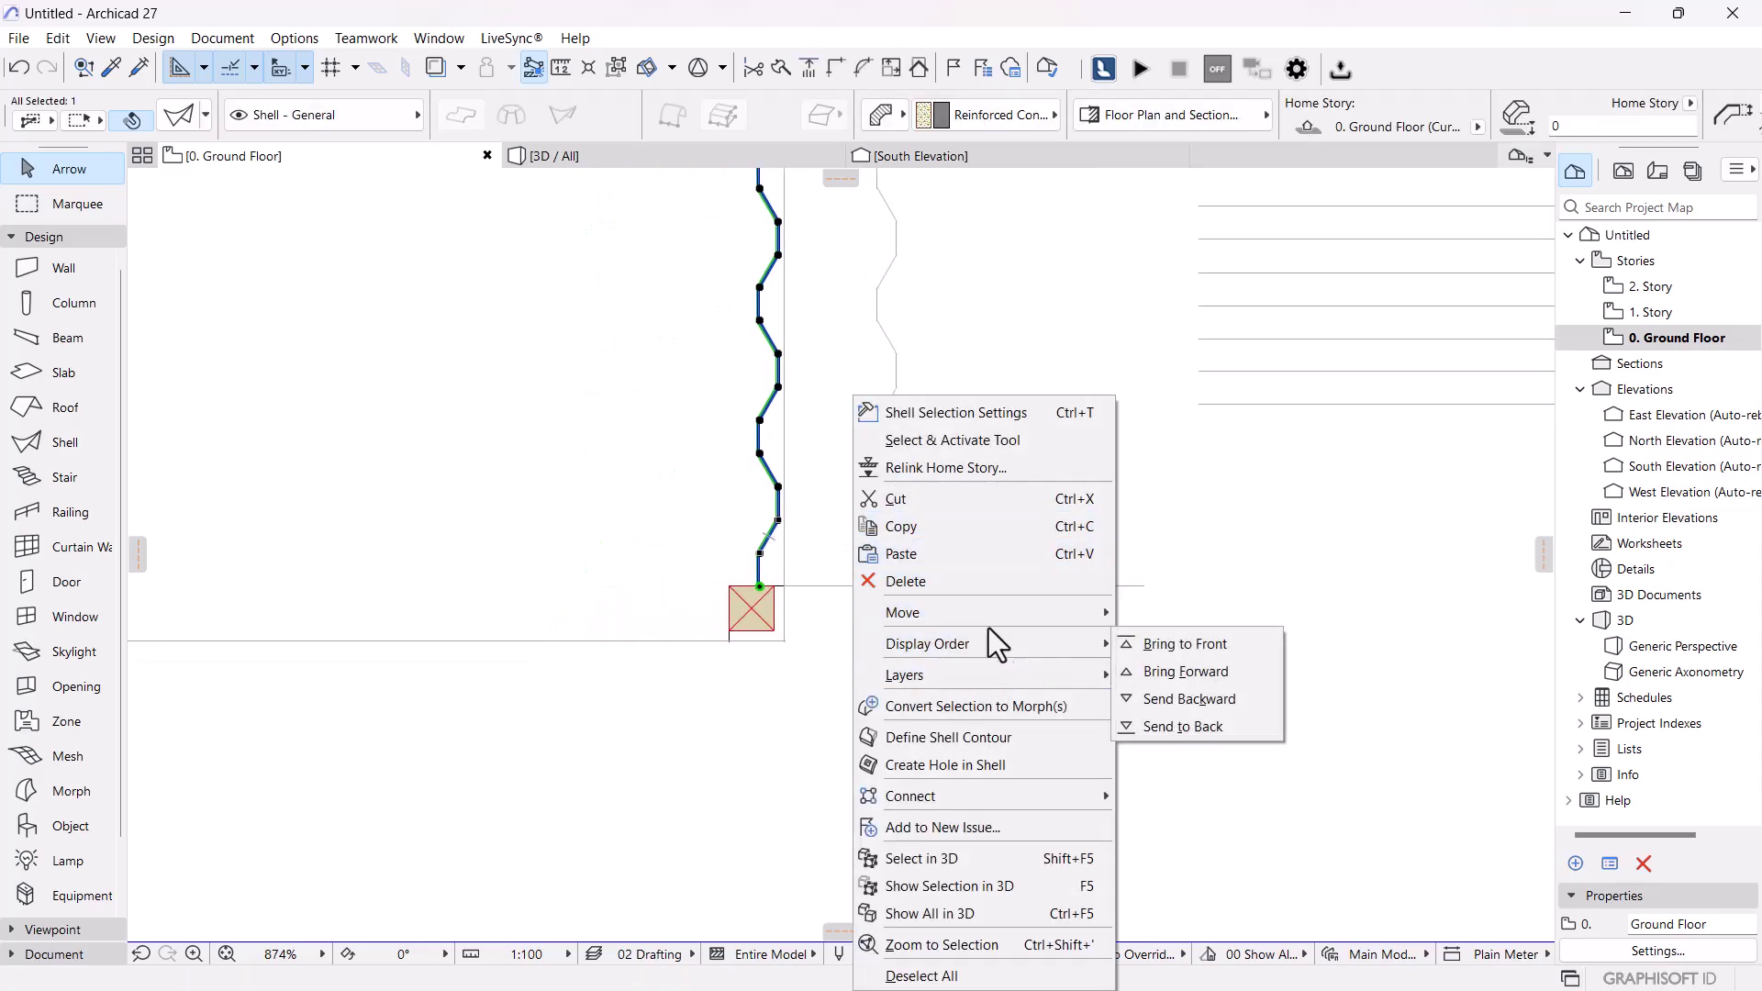
{"action": "mouse_move", "coordinate": [951, 615]}
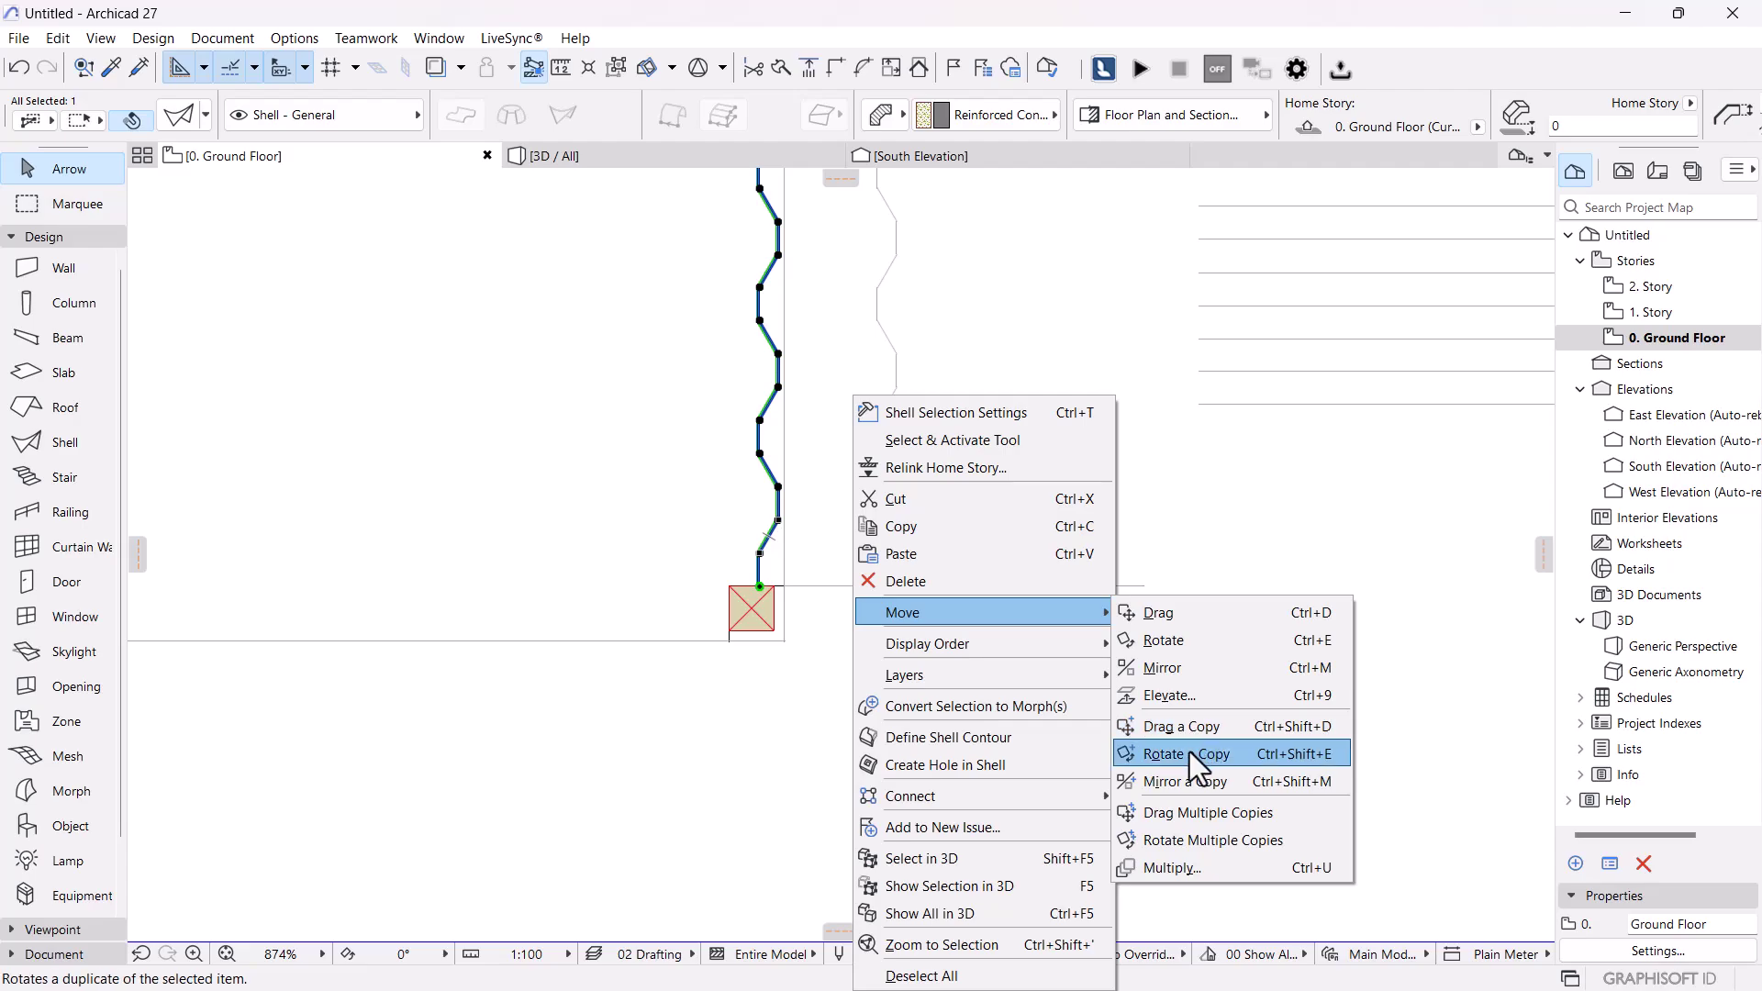
{"action": "left_click", "coordinate": [1182, 781]}
{"action": "left_click", "coordinate": [759, 585]}
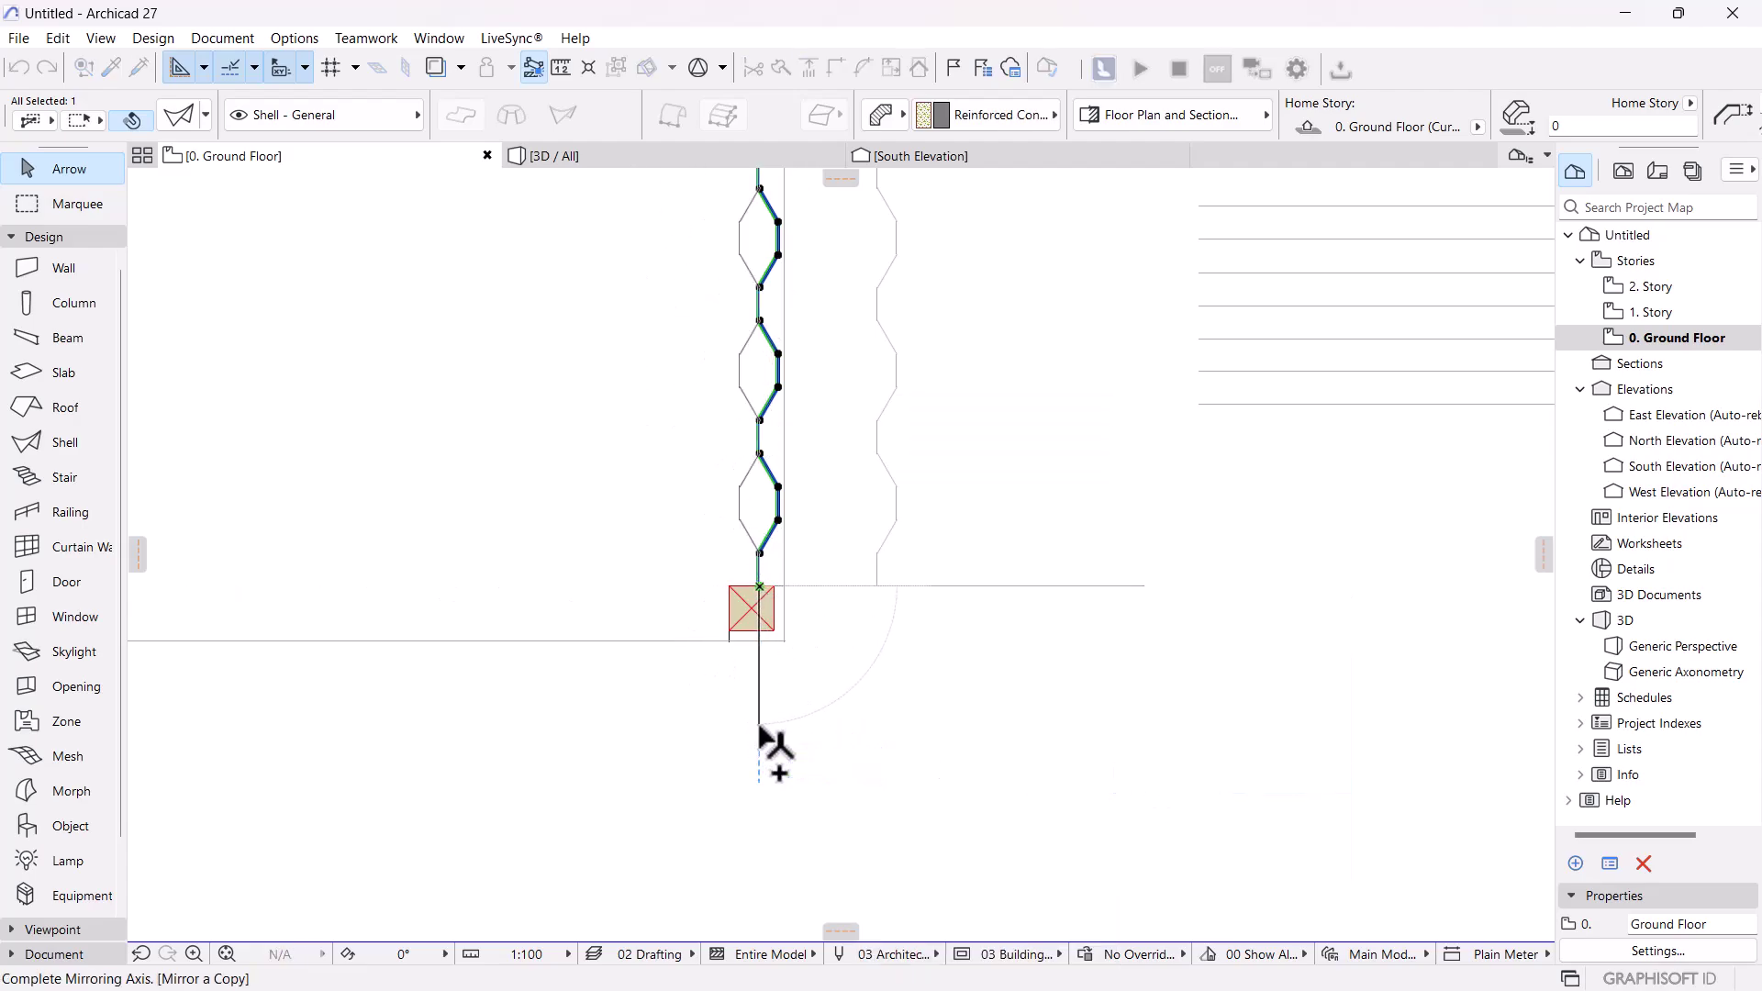
{"action": "left_click", "coordinate": [759, 725]}
- Drag the mirrored shell from its lower endpoint onto the upper edge of the lower-left corner column and deselect it
{"action": "right_click", "coordinate": [955, 684]}
{"action": "mouse_move", "coordinate": [1180, 312]}
{"action": "left_click", "coordinate": [1353, 309]}
{"action": "scroll", "coordinate": [761, 596], "scroll_direction": "up", "scroll_amount": 3}
{"action": "left_click", "coordinate": [771, 582]}
{"action": "scroll", "coordinate": [759, 586], "scroll_direction": "down", "scroll_amount": 3}
{"action": "middle_click_drag", "start_coordinate": [867, 597], "coordinate": [1716, 595]}
{"action": "middle_click_drag", "start_coordinate": [260, 586], "coordinate": [1166, 591]}
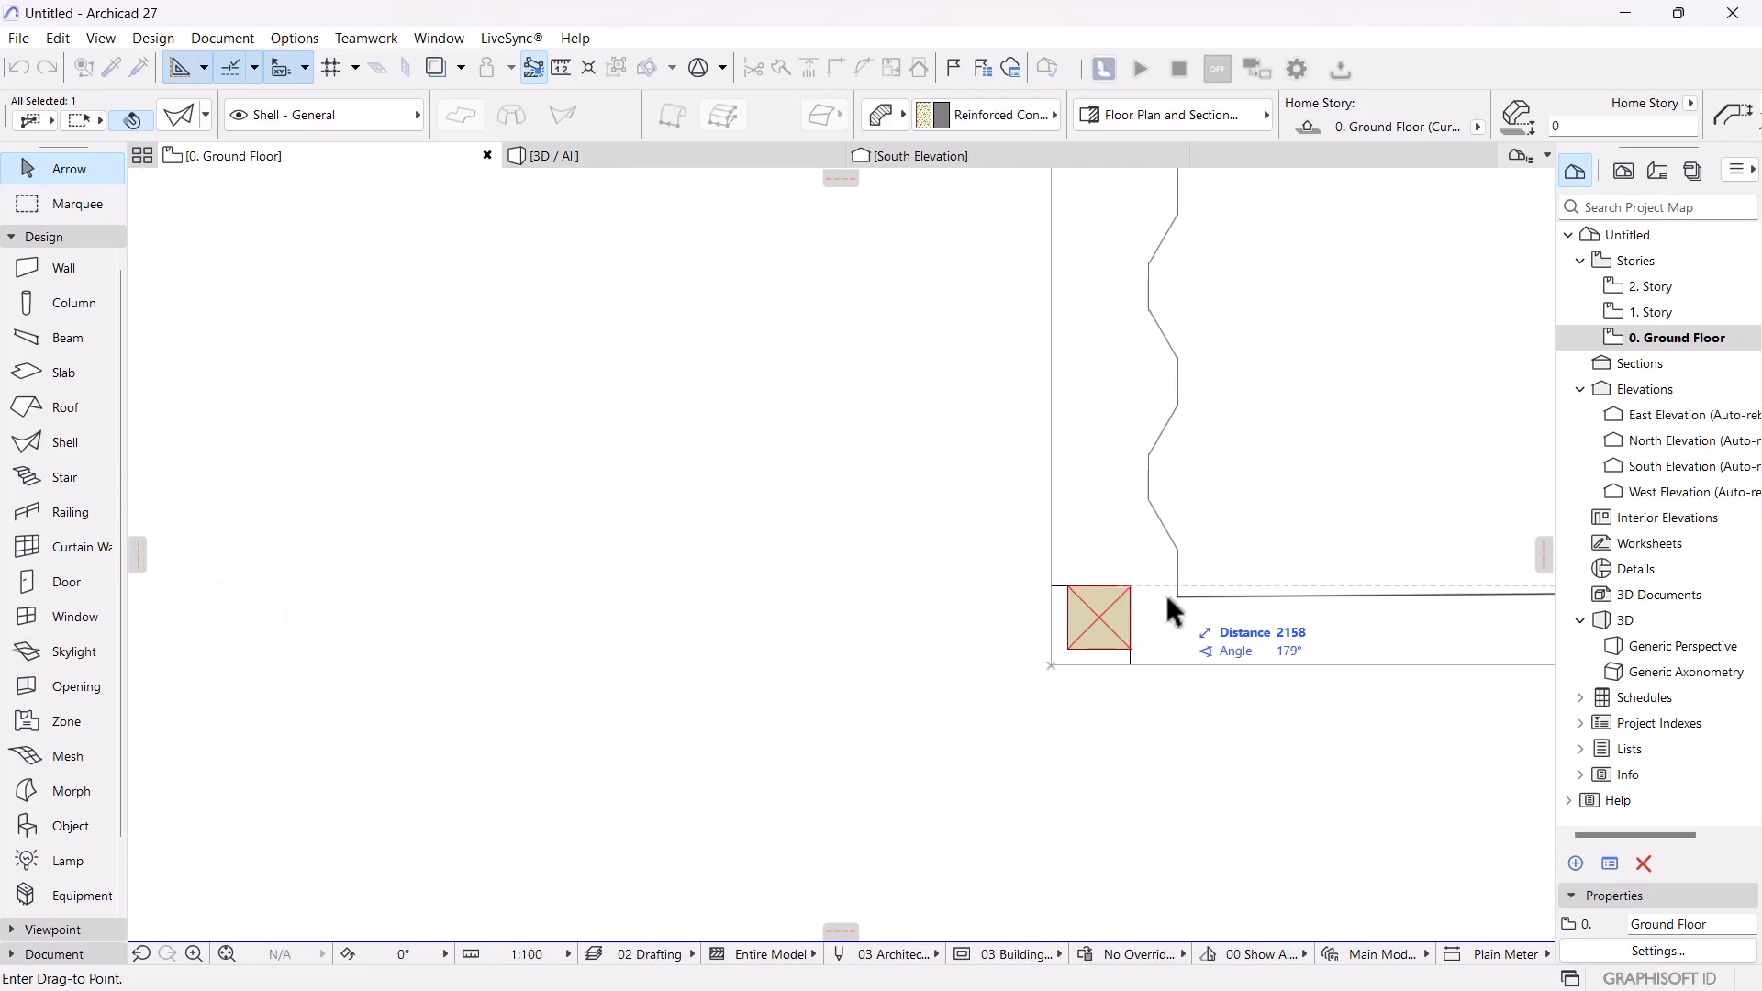
{"action": "scroll", "coordinate": [1158, 592], "scroll_direction": "up", "scroll_amount": 3}
{"action": "left_click", "coordinate": [1047, 577]}
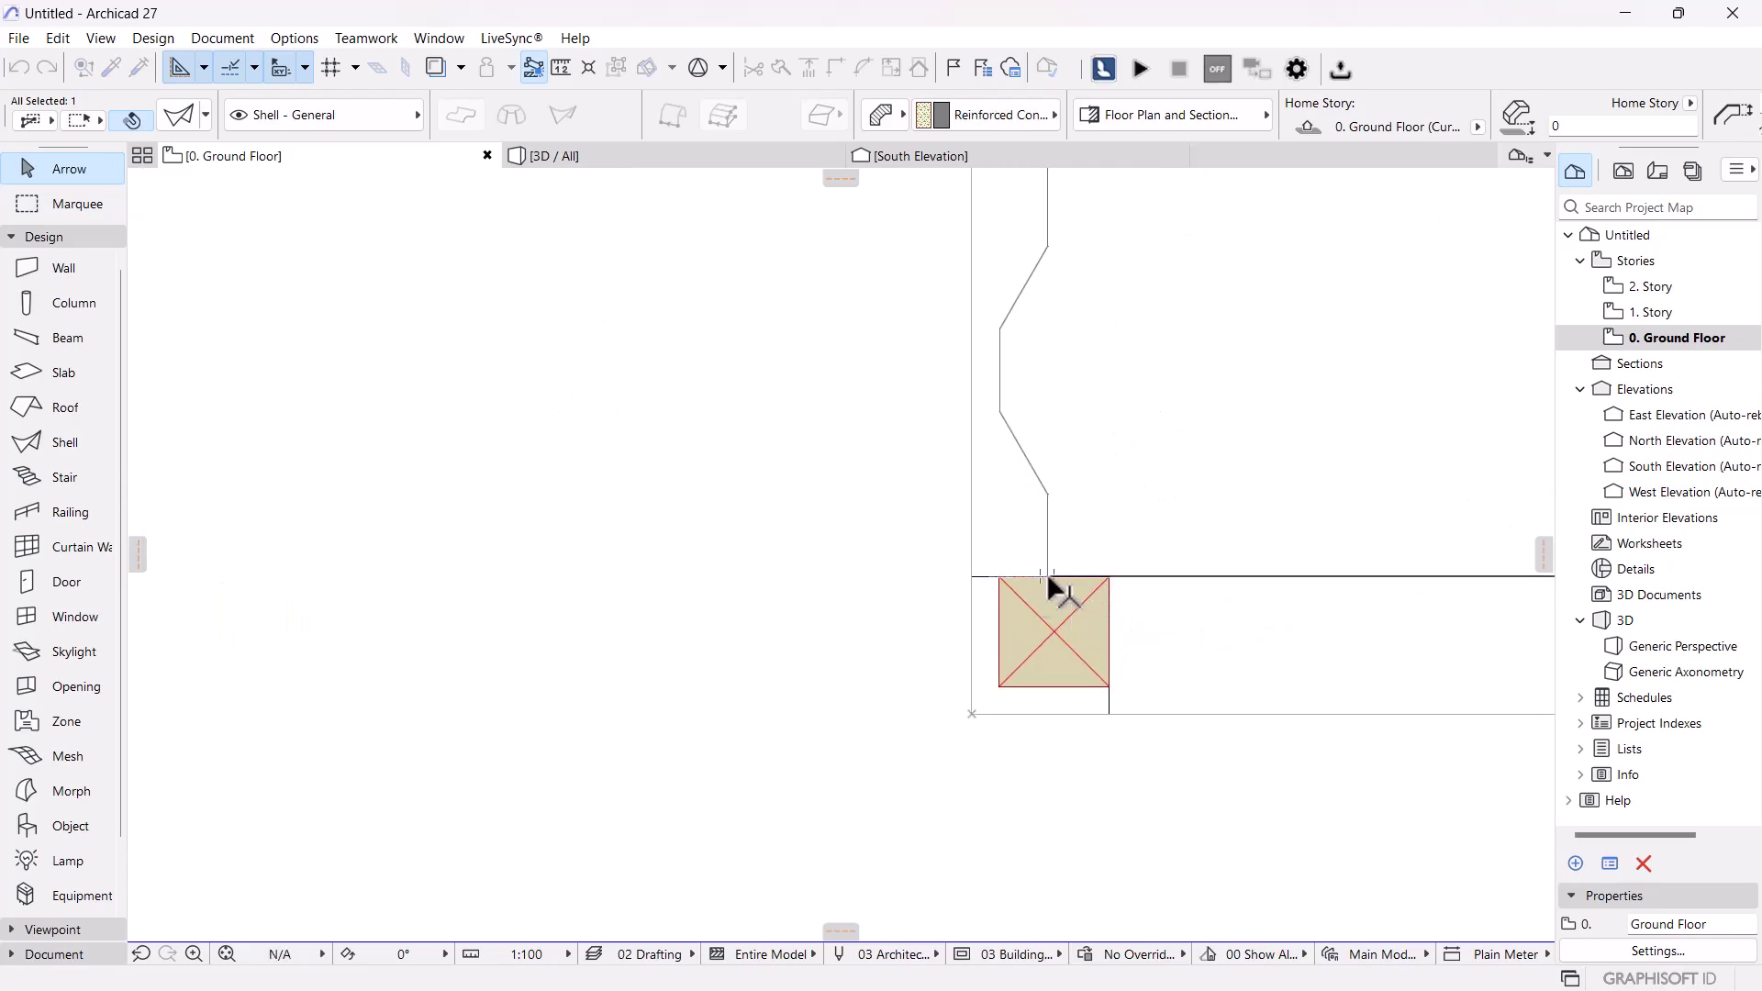
{"action": "scroll", "coordinate": [561, 488], "scroll_direction": "down", "scroll_amount": 6}
{"action": "scroll", "coordinate": [815, 445], "scroll_direction": "down", "scroll_amount": 1}
{"action": "middle_click_drag", "start_coordinate": [953, 409], "coordinate": [854, 701]}
{"action": "scroll", "coordinate": [936, 407], "scroll_direction": "down", "scroll_amount": 4}
{"action": "key", "text": "Escape"}
- Examine both corrugated side walls between the columns and the floor and roof slabs in 3D from several angles
{"action": "left_click", "coordinate": [622, 158]}
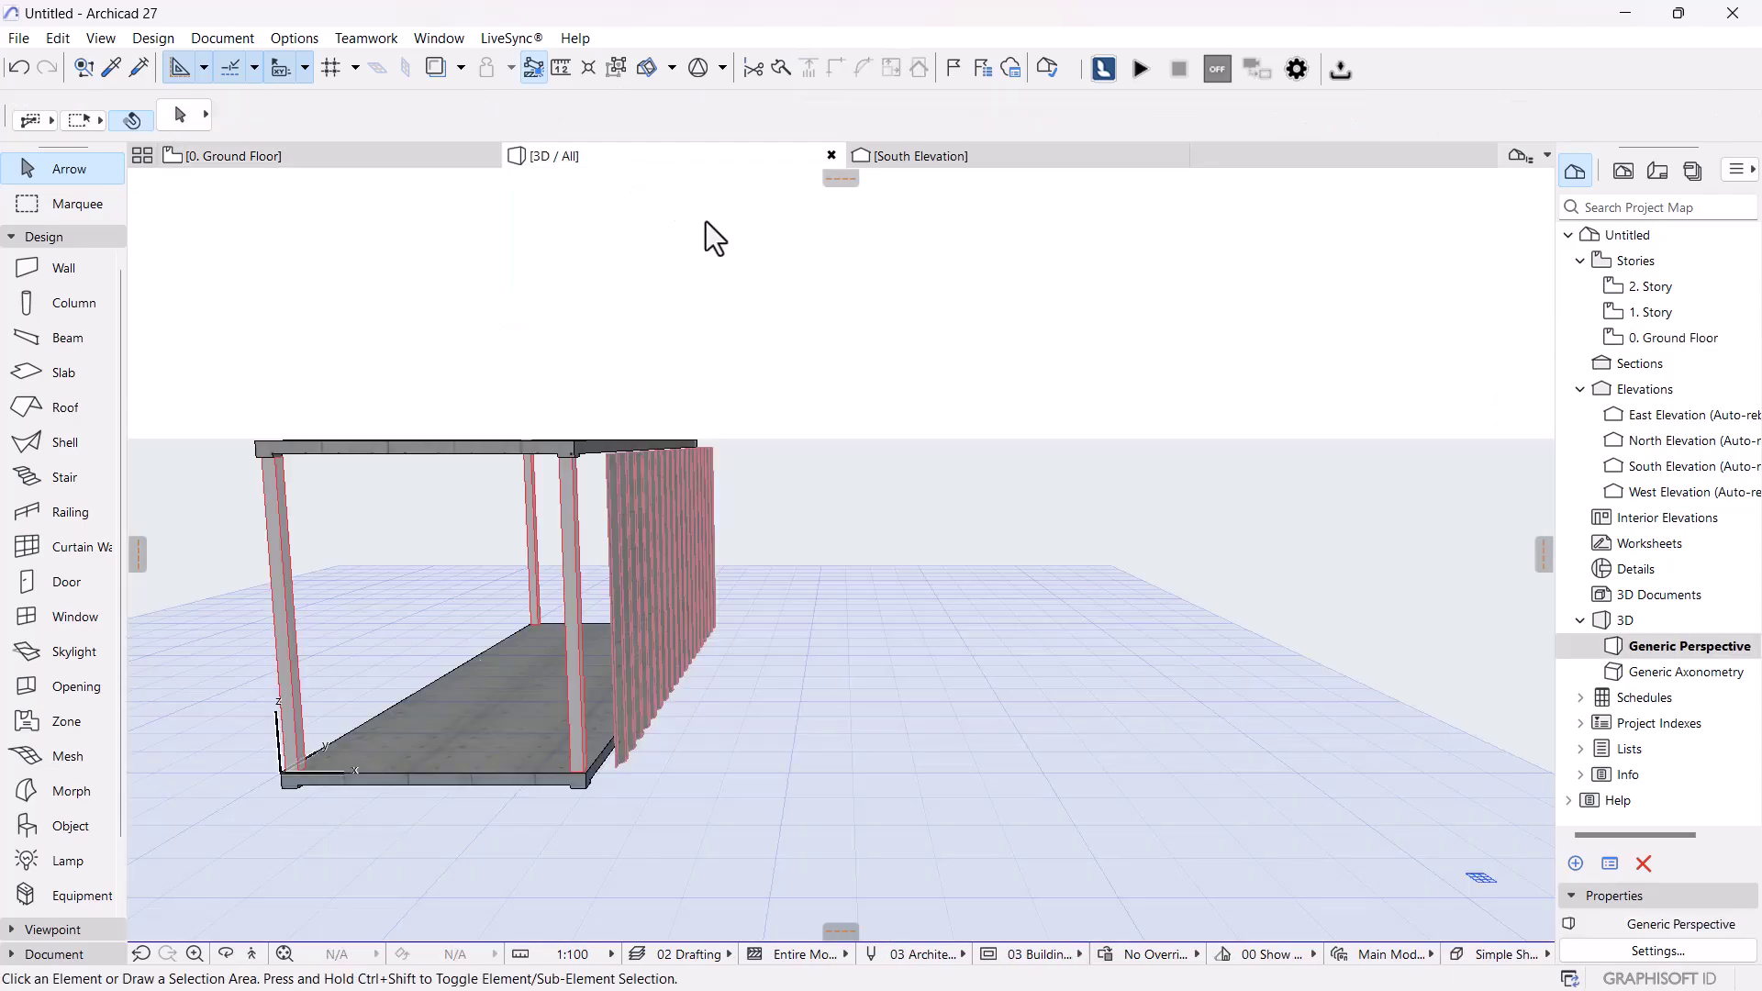
{"action": "middle_click_drag", "start_coordinate": [810, 633], "coordinate": [980, 669]}
{"action": "left_click_drag", "start_coordinate": [980, 667], "coordinate": [941, 664]}
{"action": "key", "text": "Escape"}
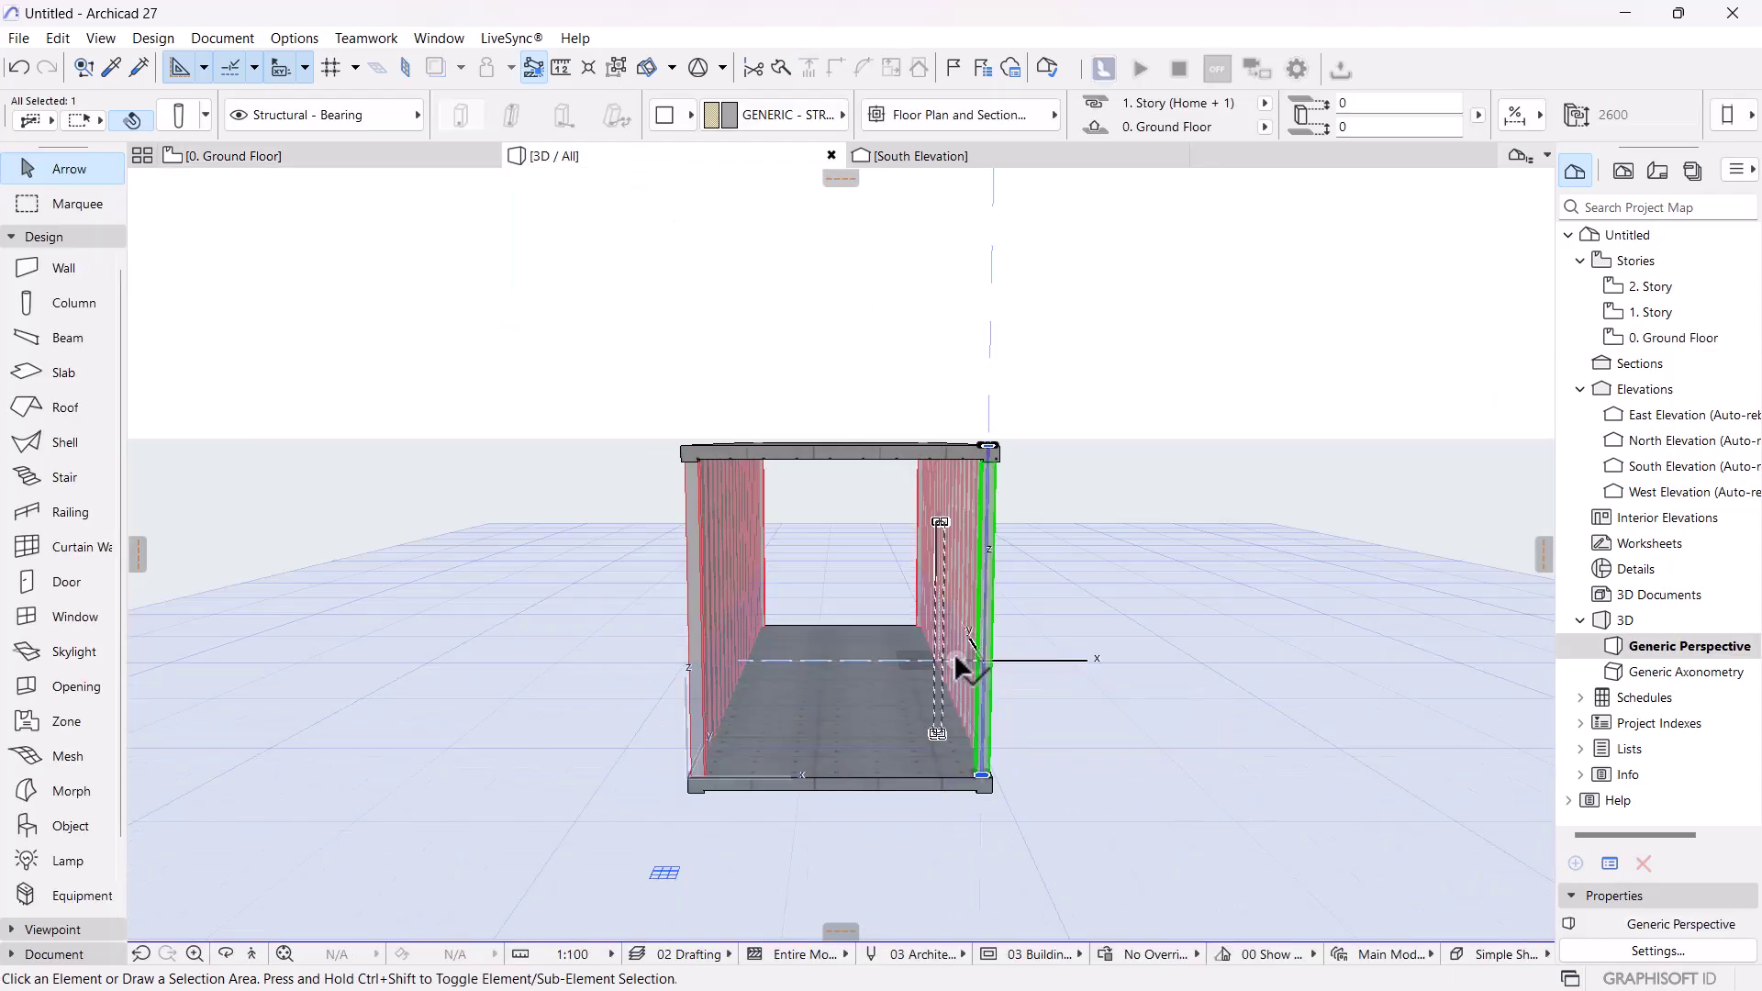
{"action": "key", "text": "Escape"}
{"action": "middle_click_drag", "start_coordinate": [1227, 747], "coordinate": [453, 500], "text": "shift"}
{"action": "middle_click_drag", "start_coordinate": [696, 678], "coordinate": [527, 790], "text": "shift"}
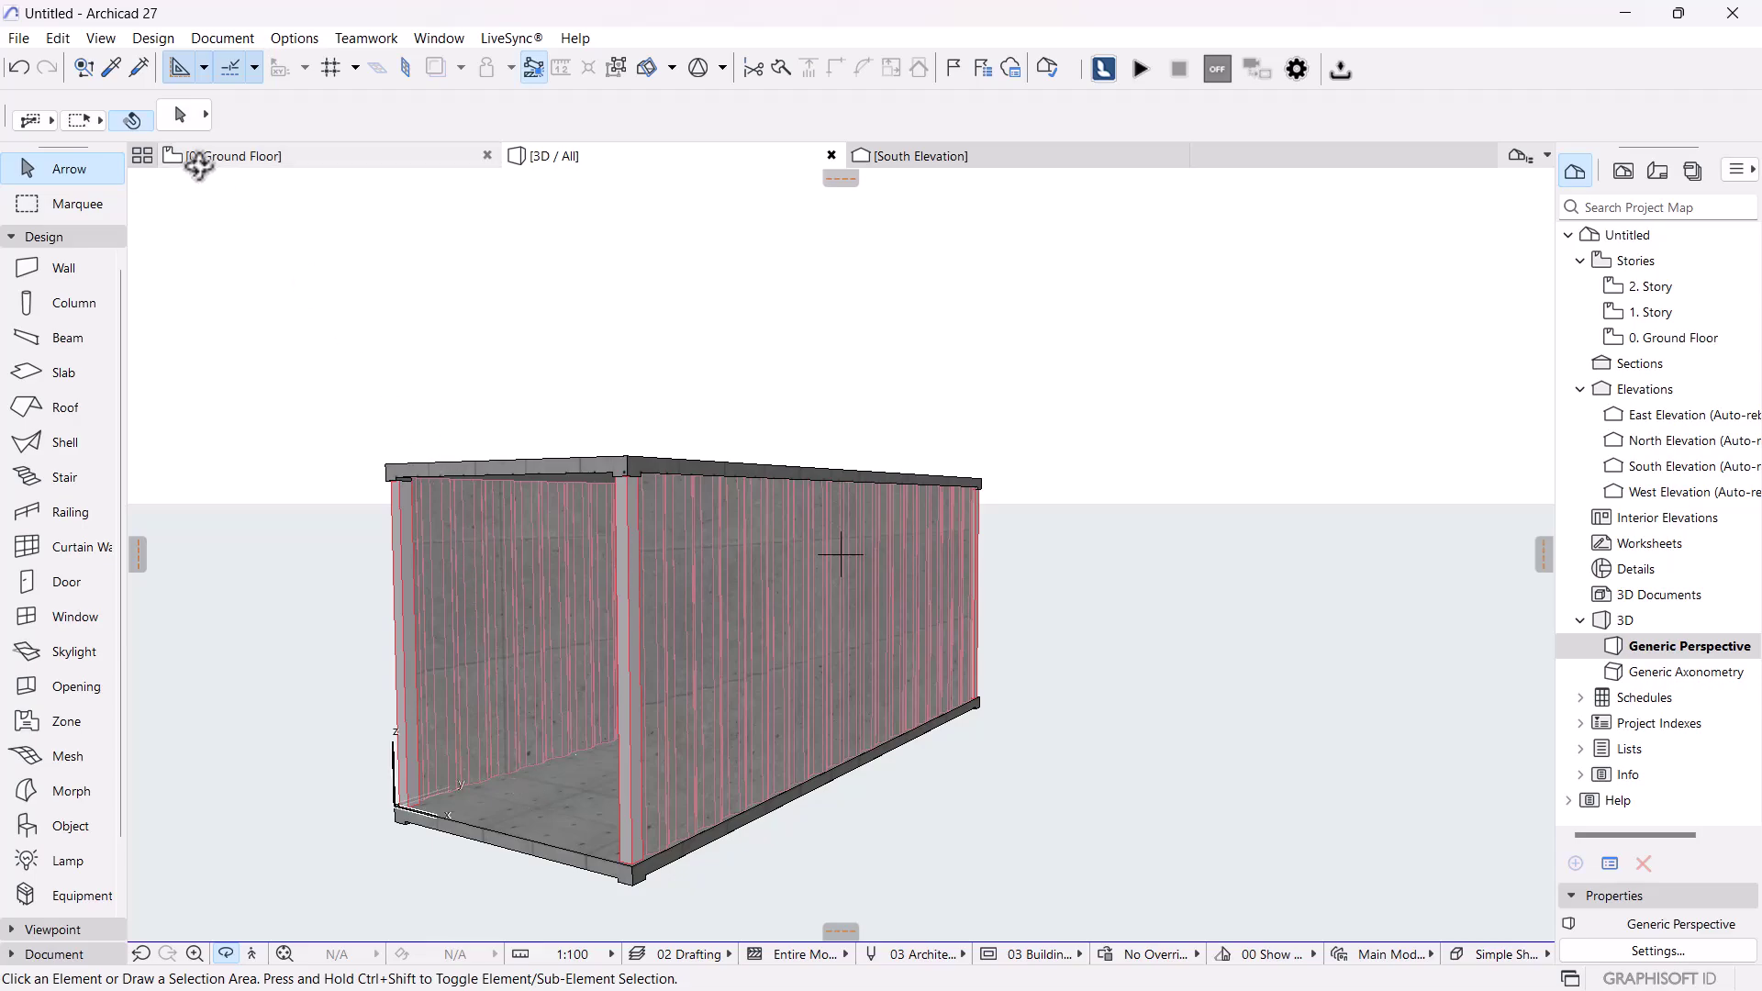
- Examine the container's ground floor plan and its open end between the corner columns in 3D
{"action": "left_click", "coordinate": [249, 157]}
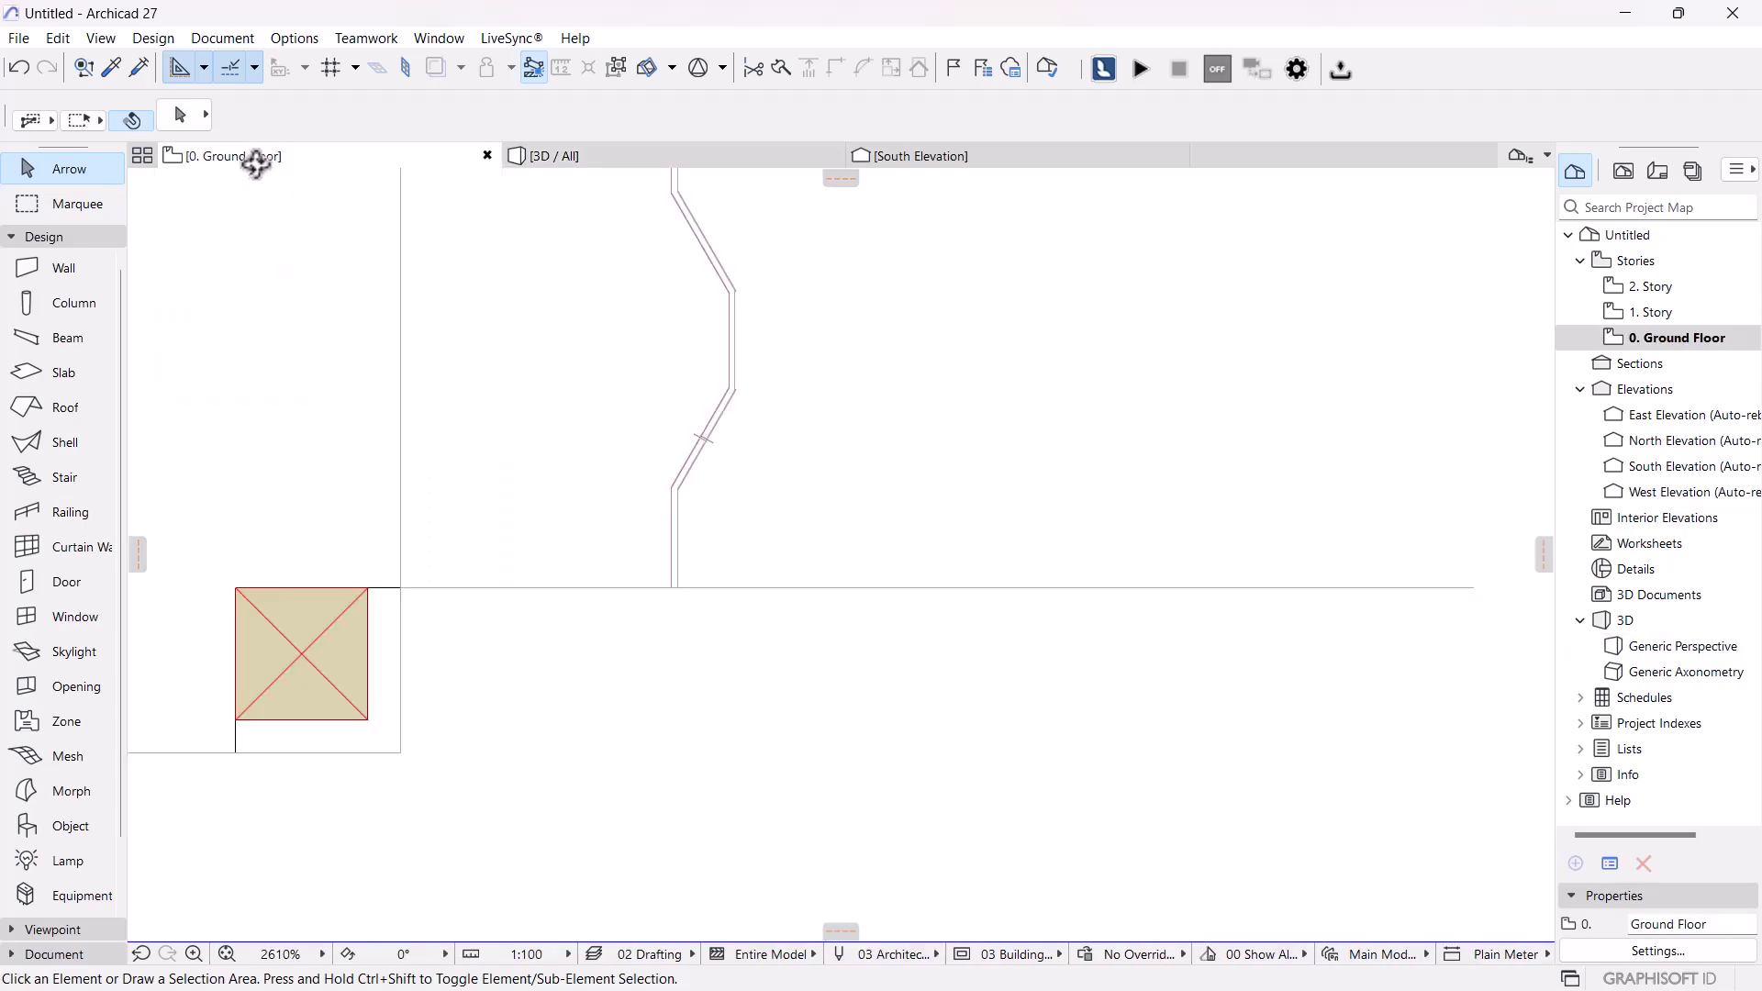
{"action": "middle_click_drag", "start_coordinate": [1269, 897], "coordinate": [1171, 562]}
{"action": "scroll", "coordinate": [968, 500], "scroll_direction": "up", "scroll_amount": 5}
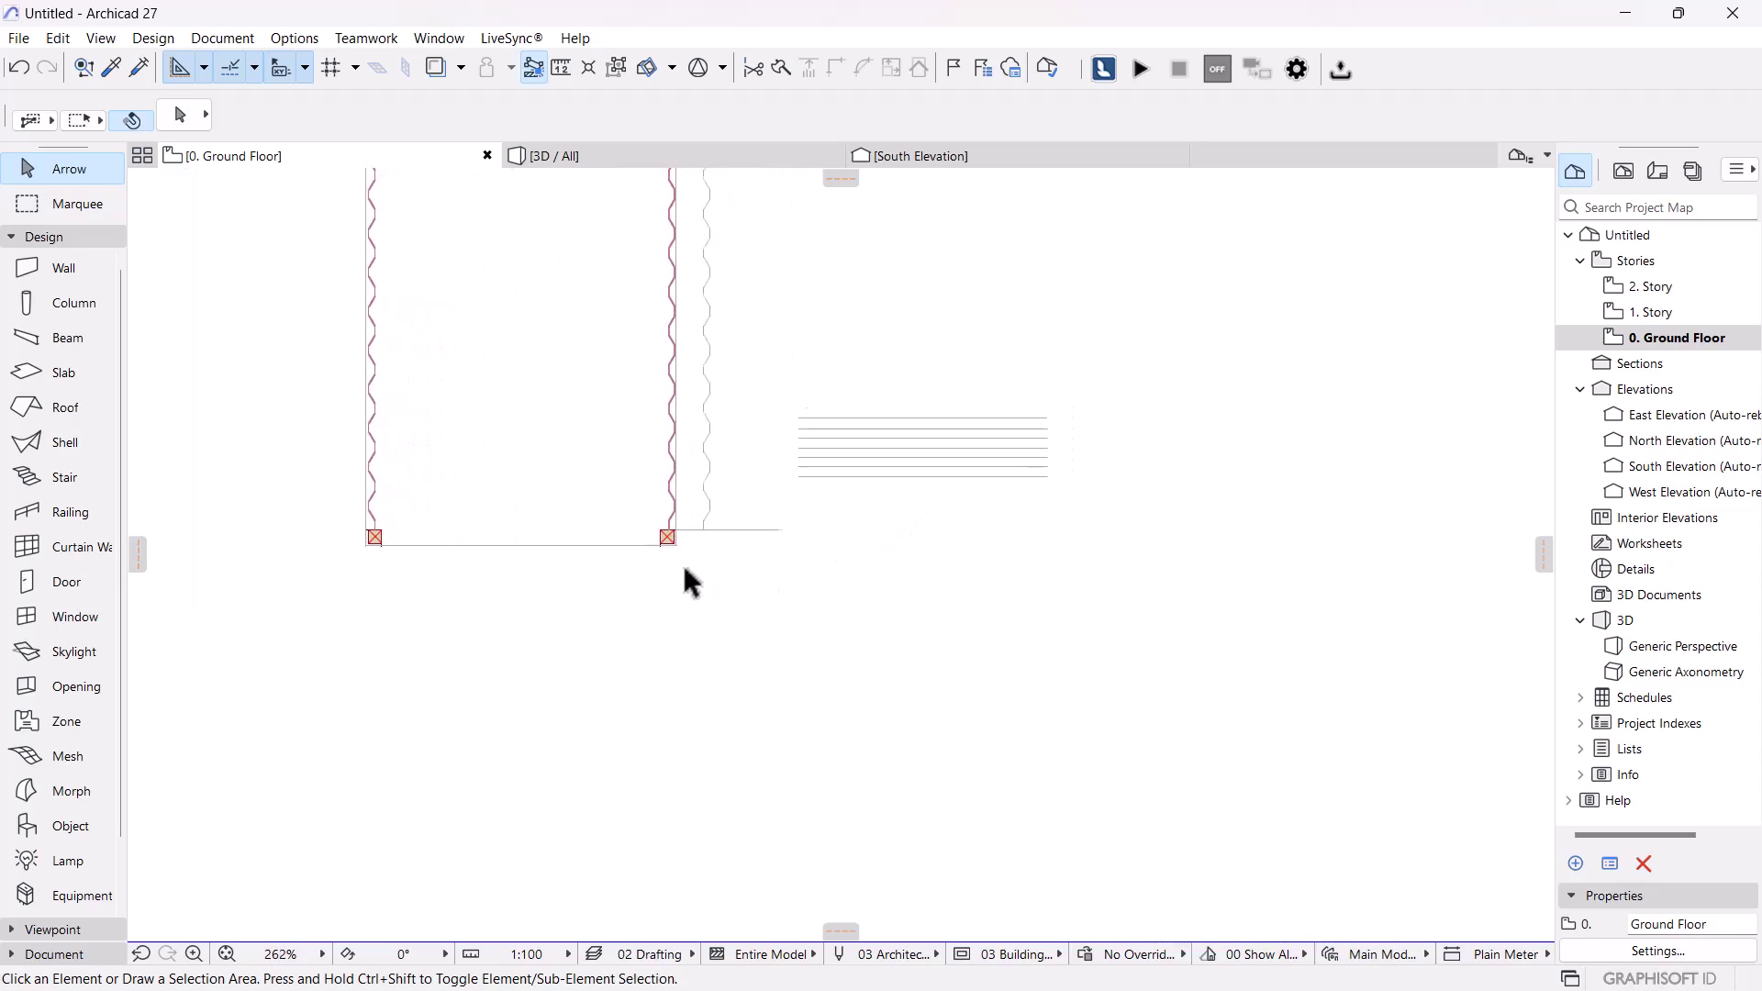
{"action": "scroll", "coordinate": [685, 582], "scroll_direction": "up", "scroll_amount": 3}
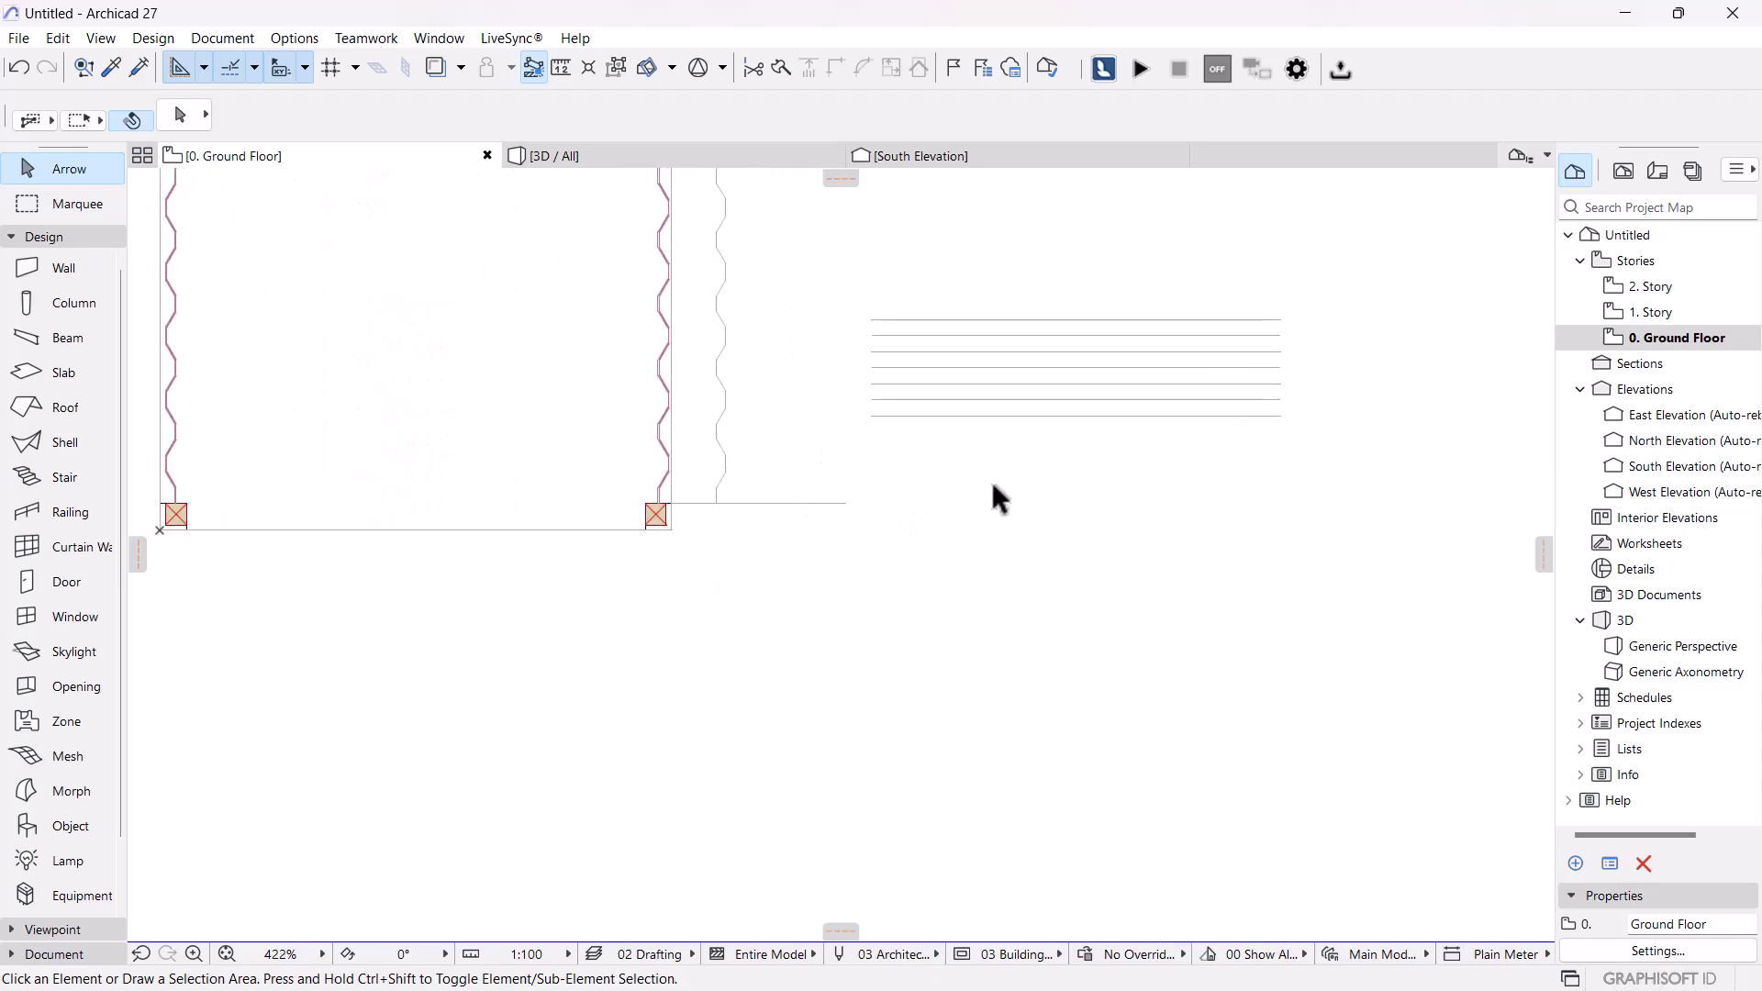
{"action": "middle_click_drag", "start_coordinate": [954, 472], "coordinate": [924, 637]}
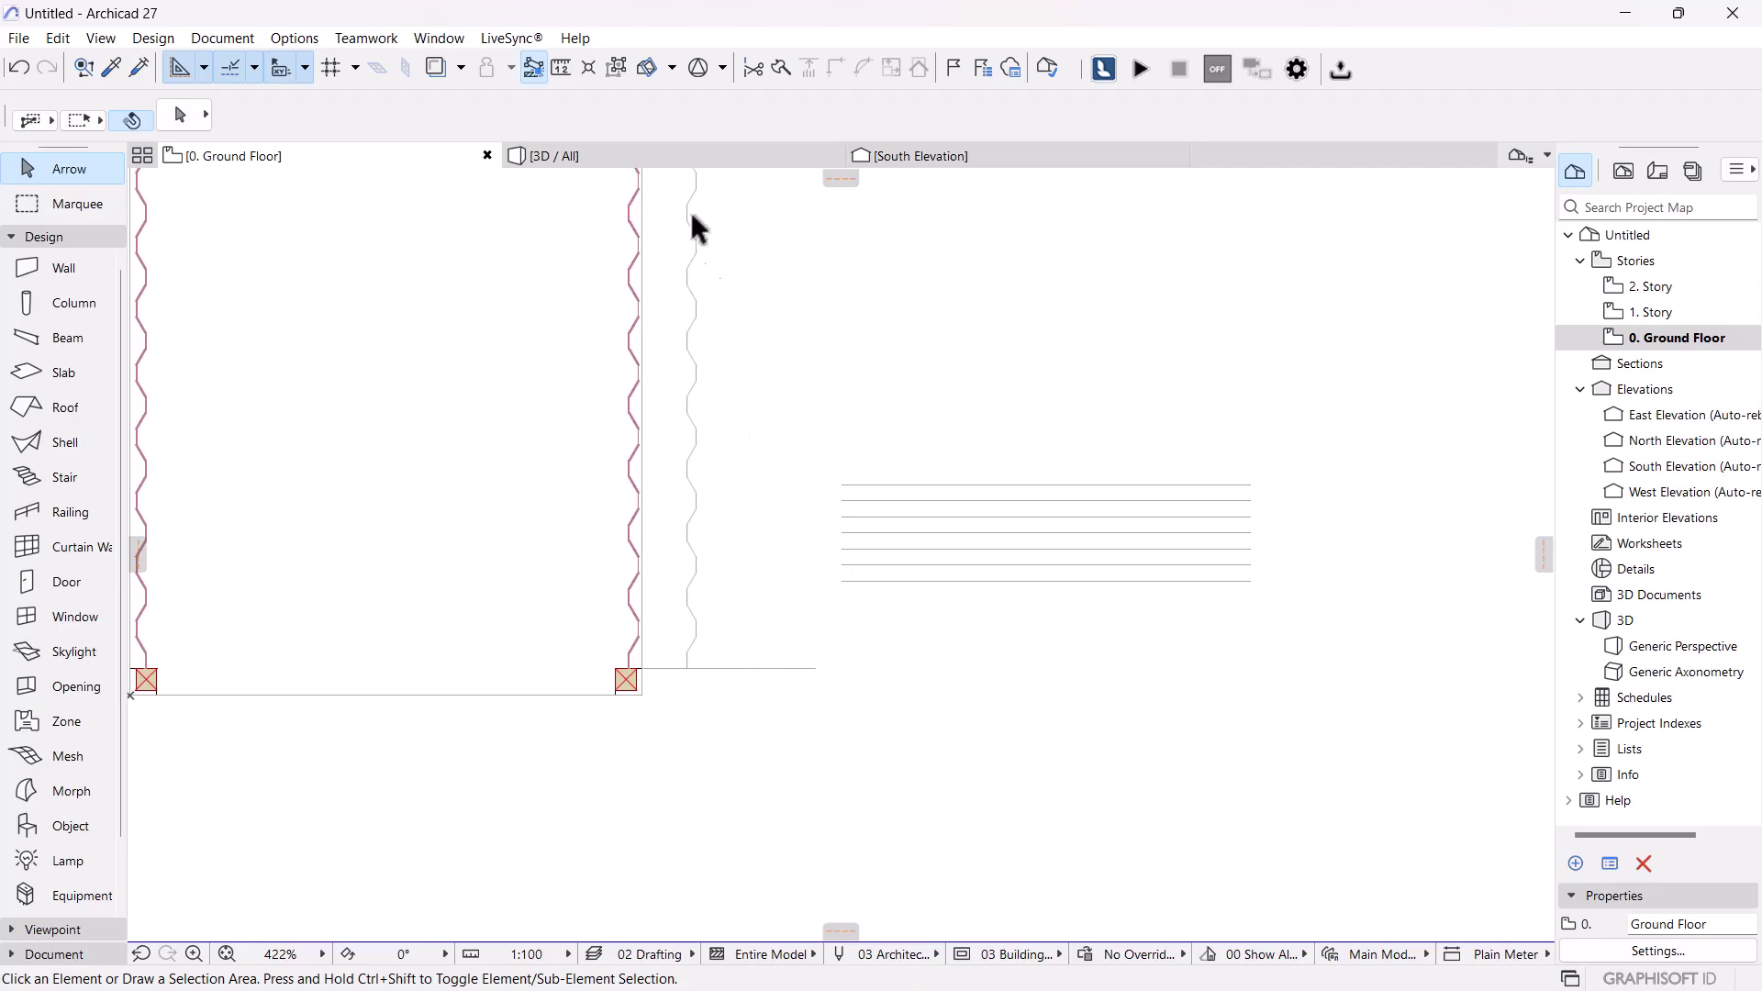
{"action": "left_click", "coordinate": [547, 161]}
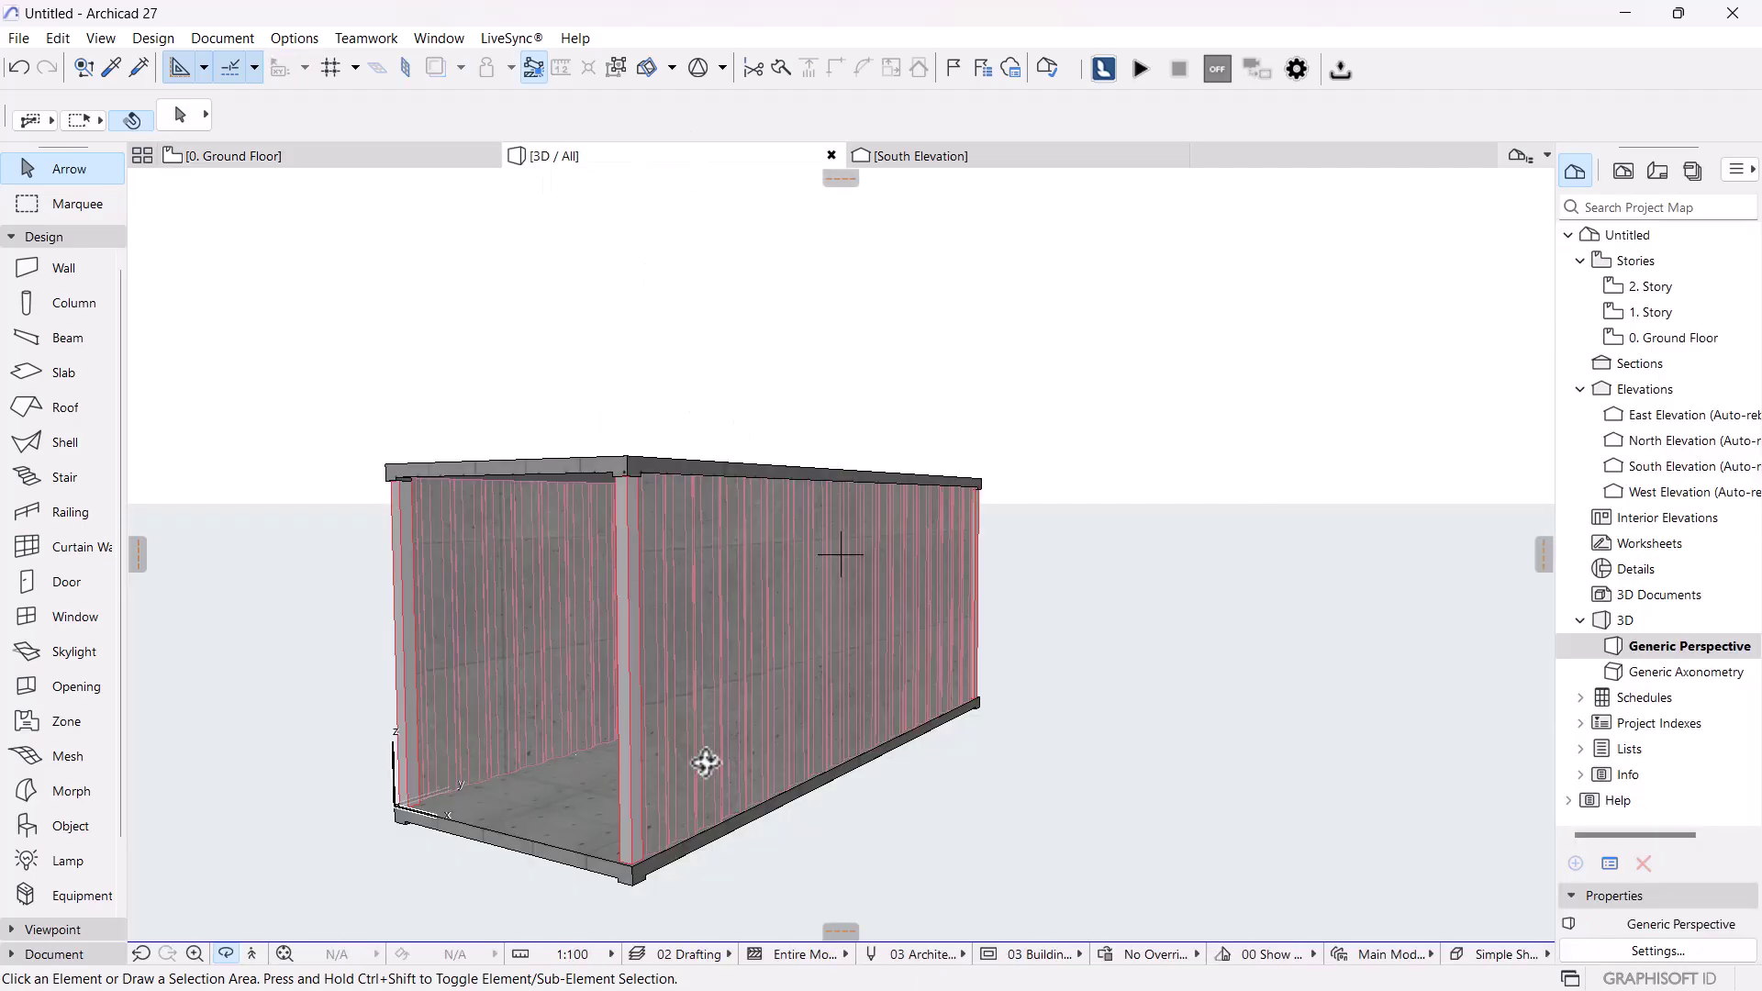
{"action": "left_click_drag", "start_coordinate": [660, 605], "coordinate": [596, 601]}
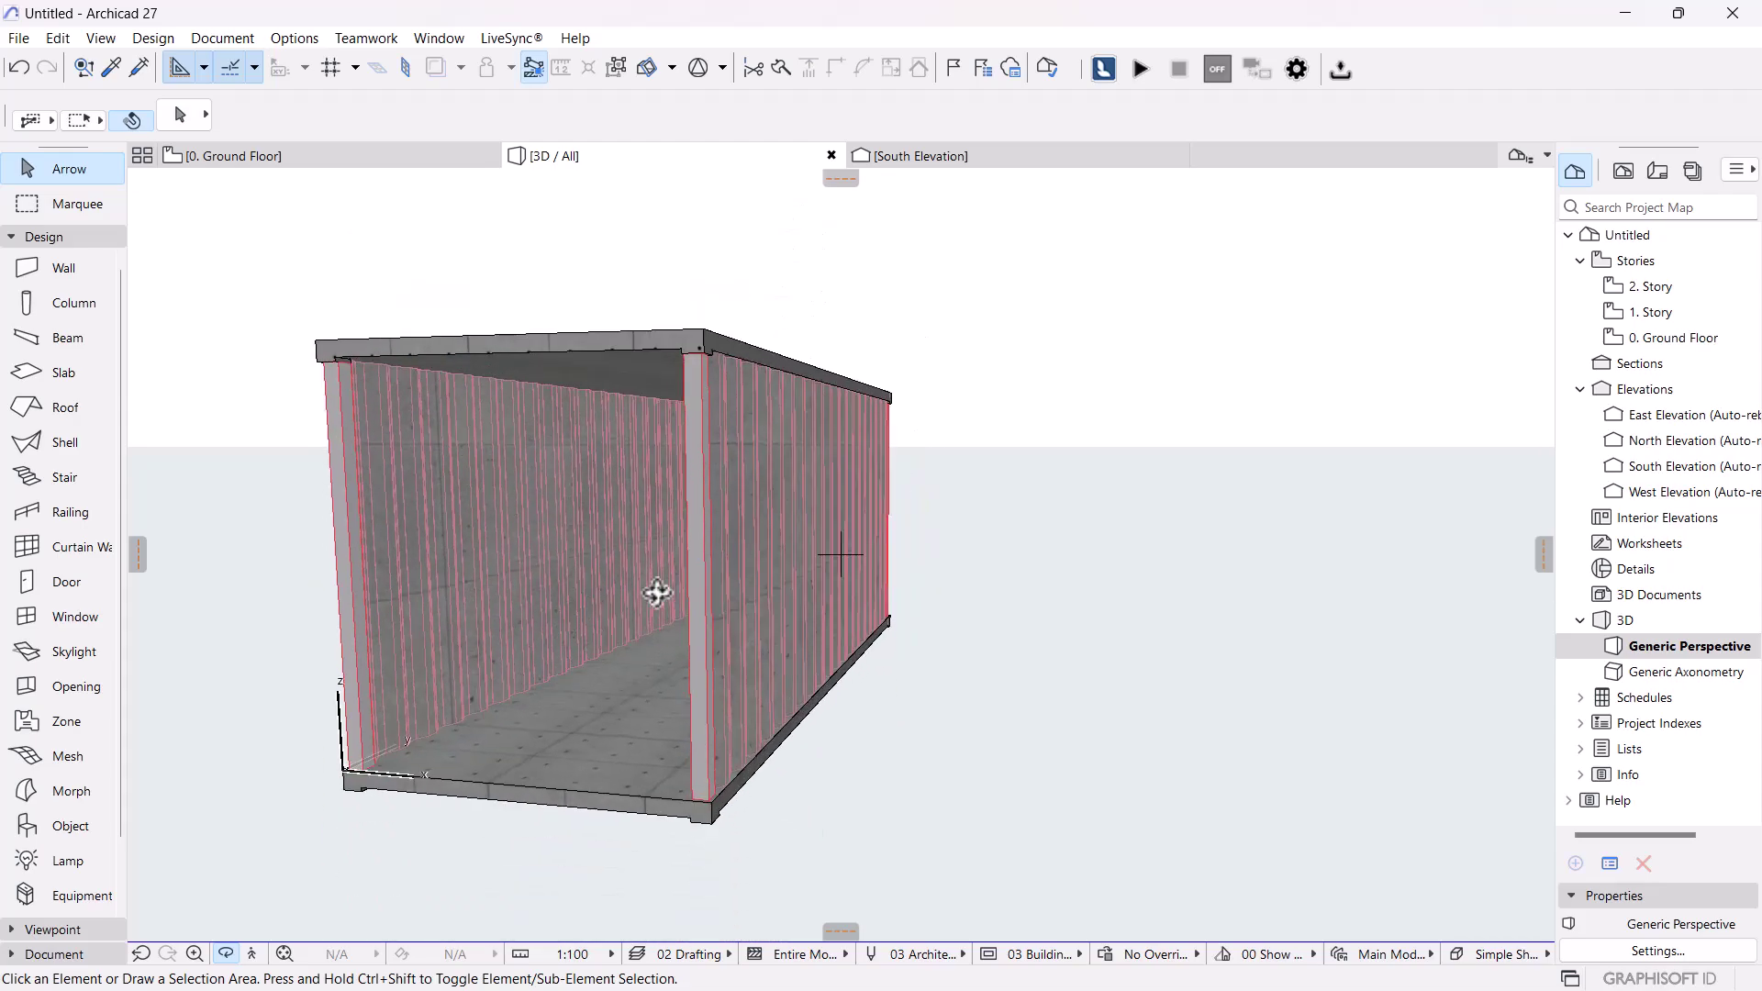
{"action": "middle_click_drag", "start_coordinate": [657, 590], "coordinate": [640, 625]}
{"action": "left_click_drag", "start_coordinate": [640, 625], "coordinate": [661, 677]}
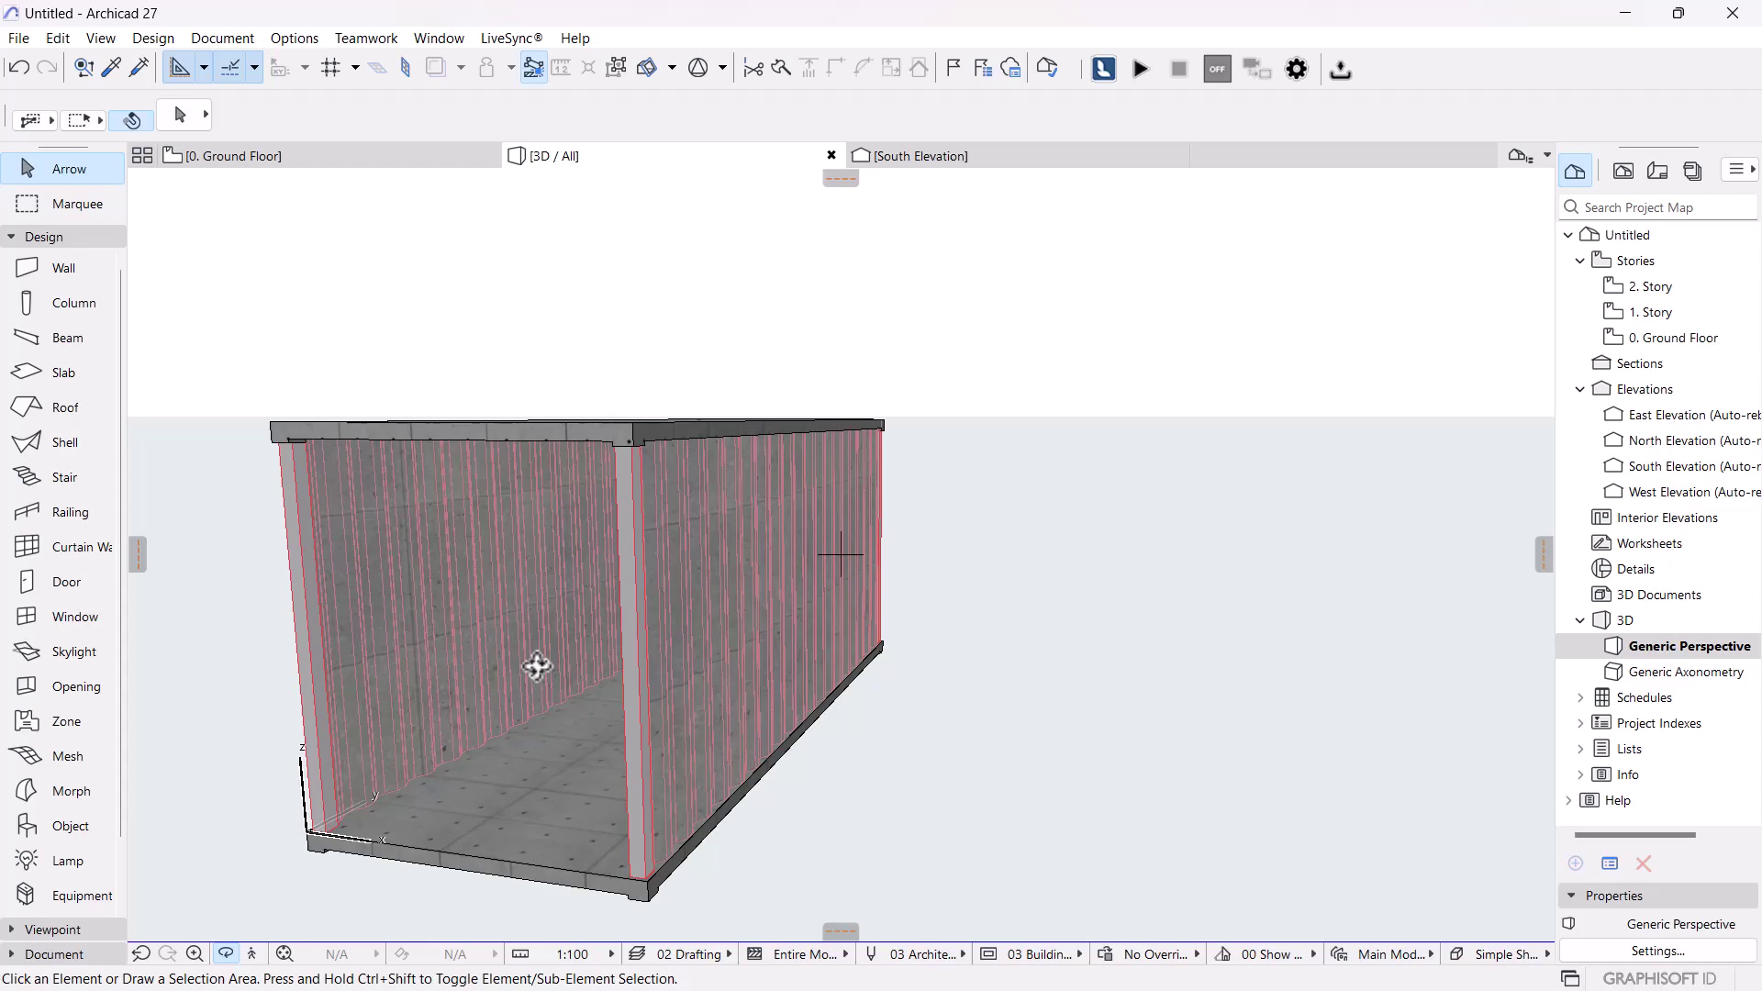
- Draw a 2500 mm horizontal drafting line below the container on the ground floor plan, using the existing guide line's settings
{"action": "left_click", "coordinate": [294, 158]}
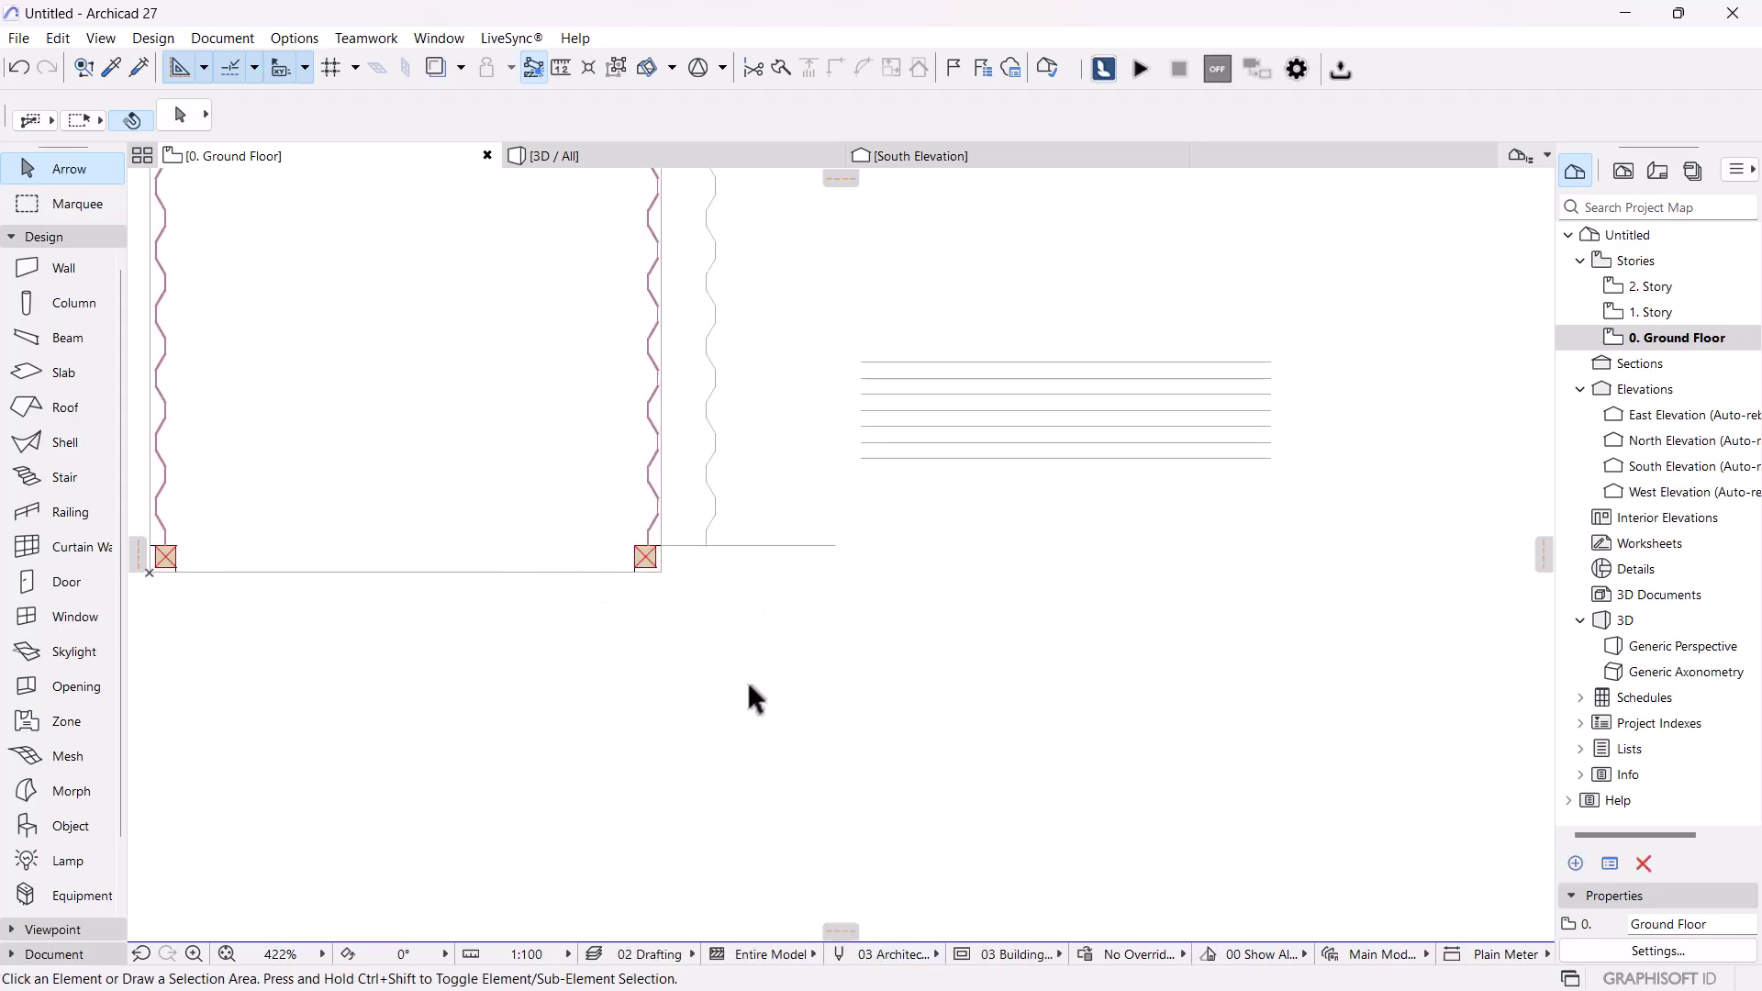
{"action": "left_click", "coordinate": [108, 69]}
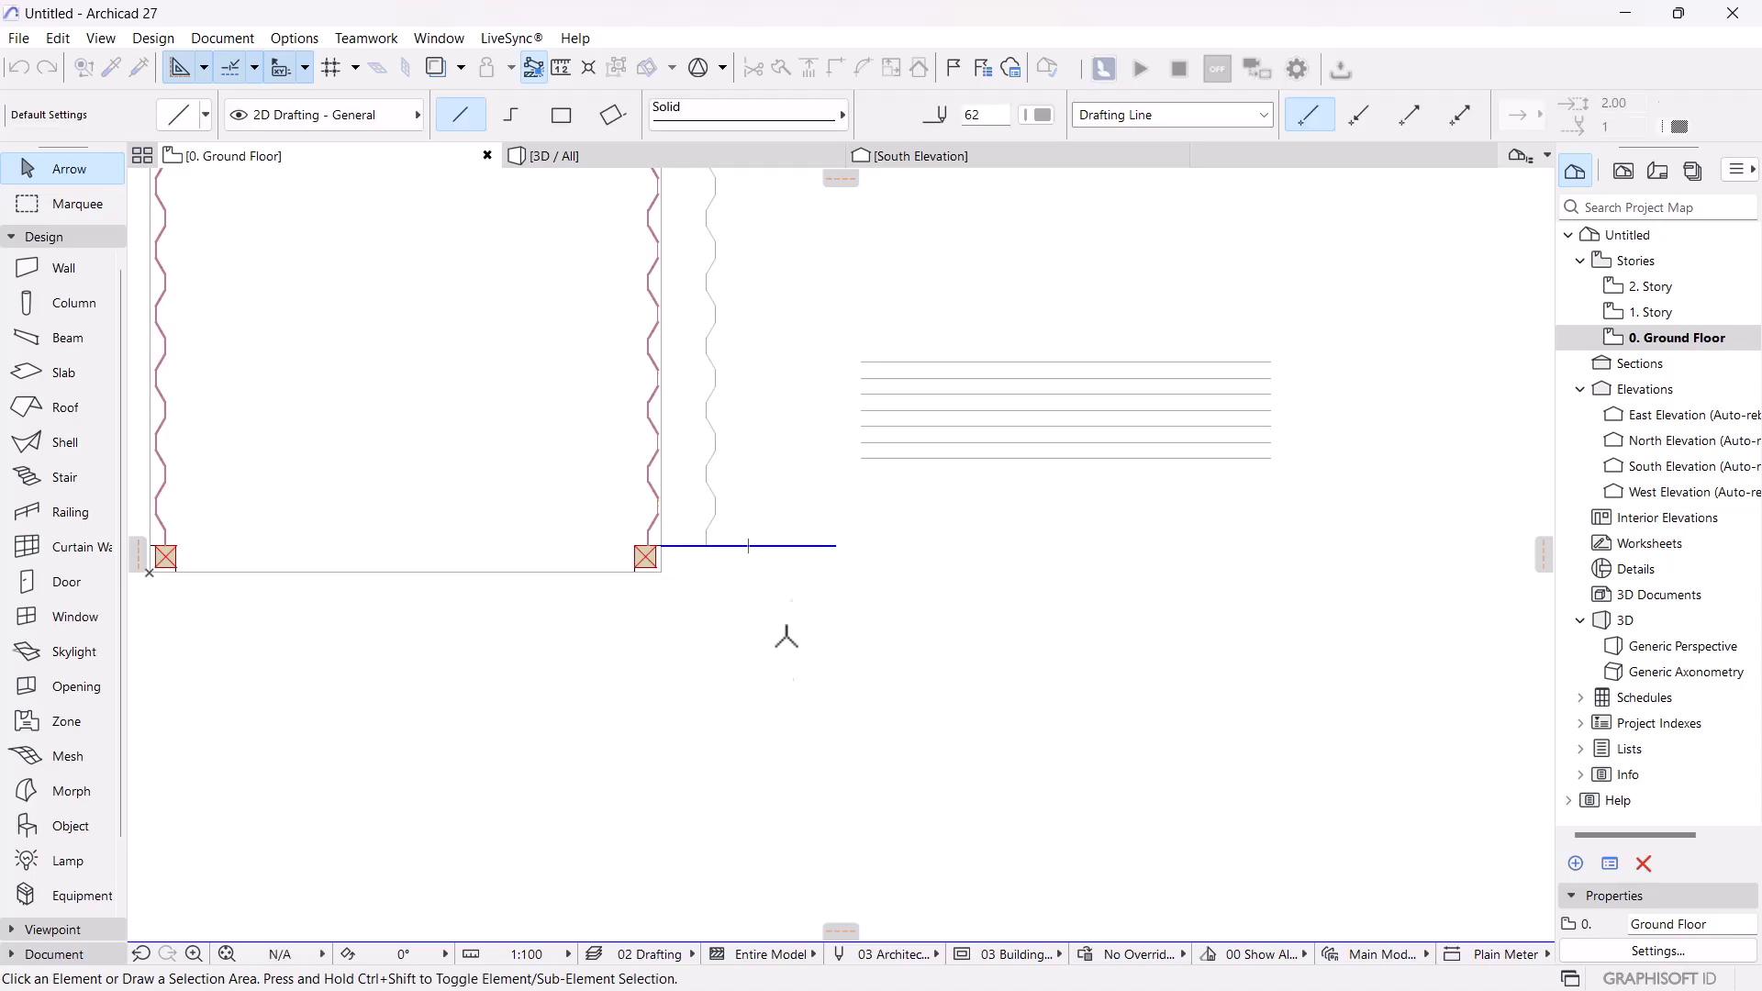
{"action": "scroll", "coordinate": [726, 726], "scroll_direction": "down", "scroll_amount": 1}
{"action": "middle_click_drag", "start_coordinate": [727, 726], "coordinate": [680, 522]}
{"action": "left_click", "coordinate": [611, 550]}
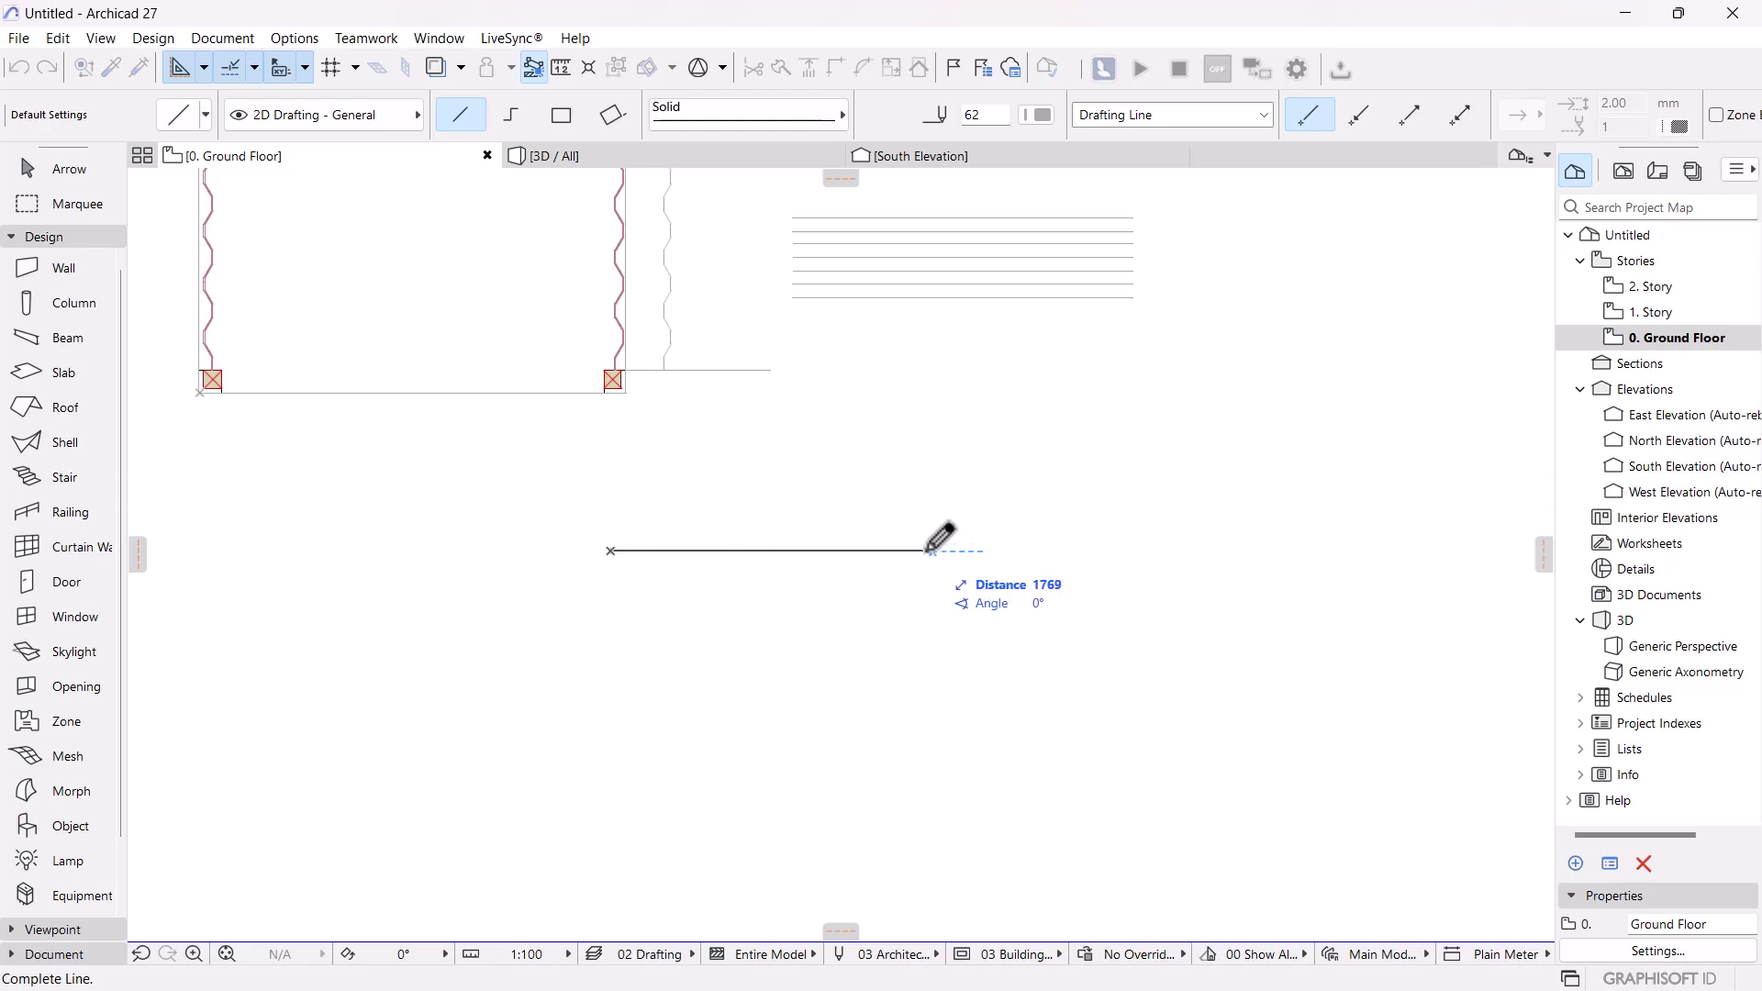
{"action": "type", "text": "25"}
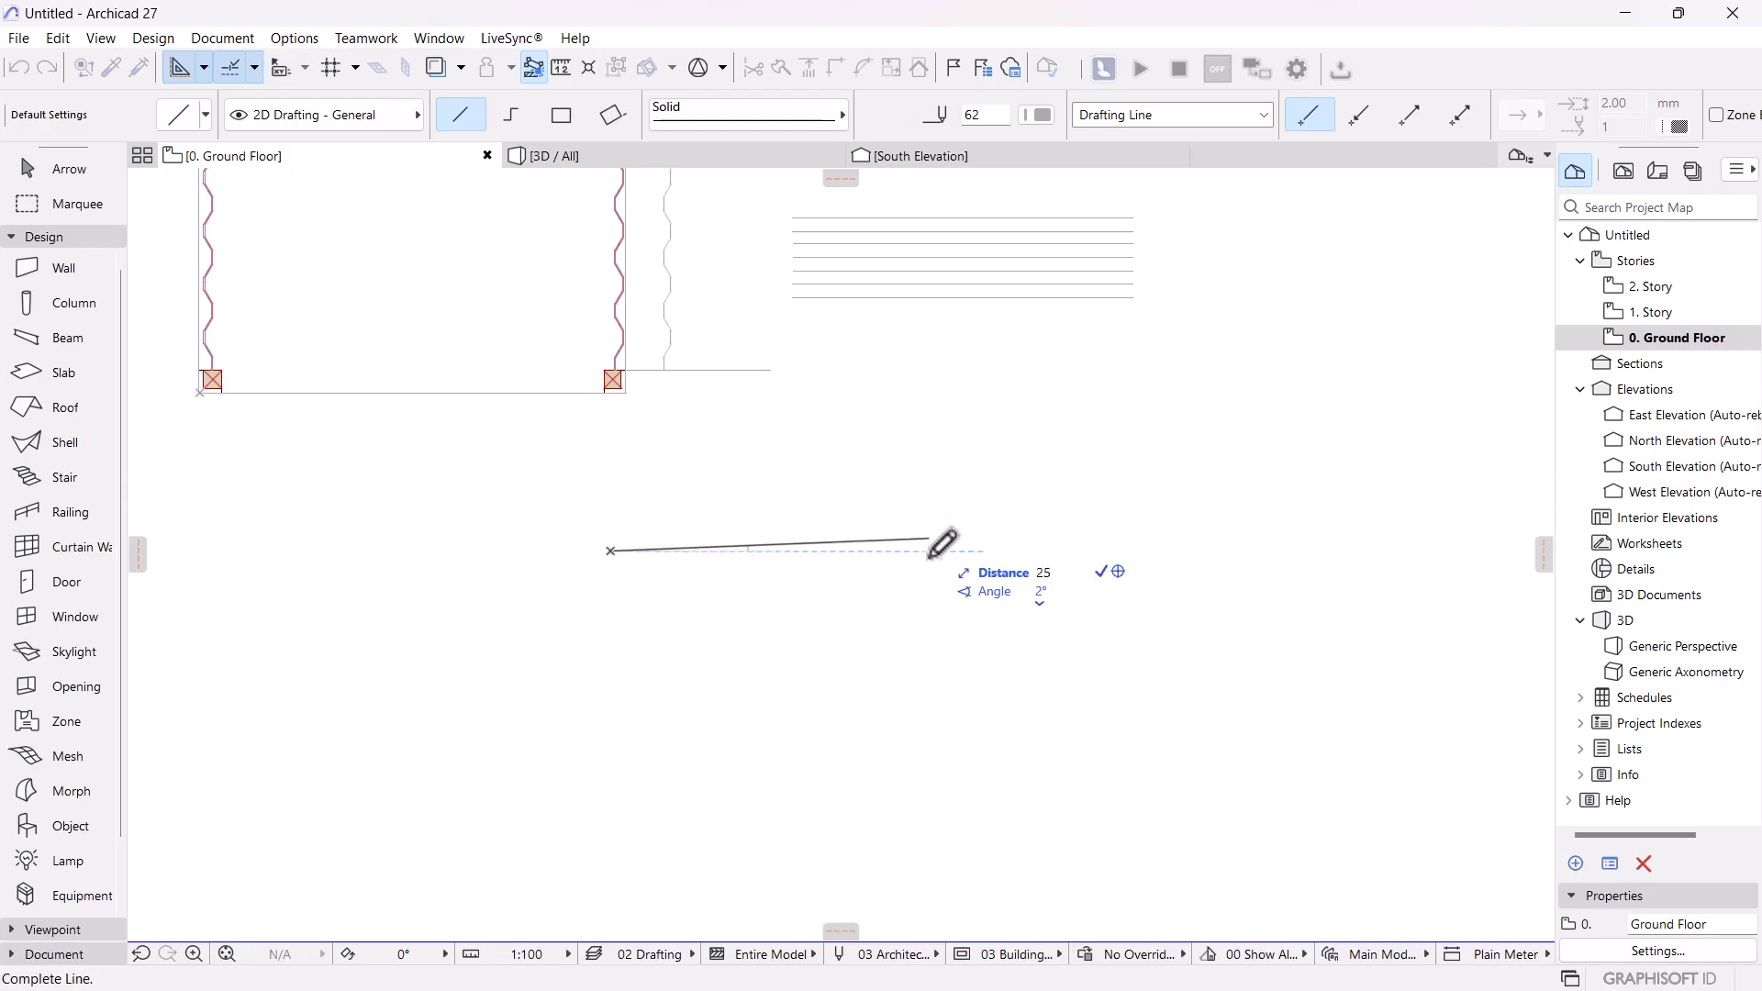
{"action": "key", "text": "Escape"}
{"action": "type", "text": "2"}
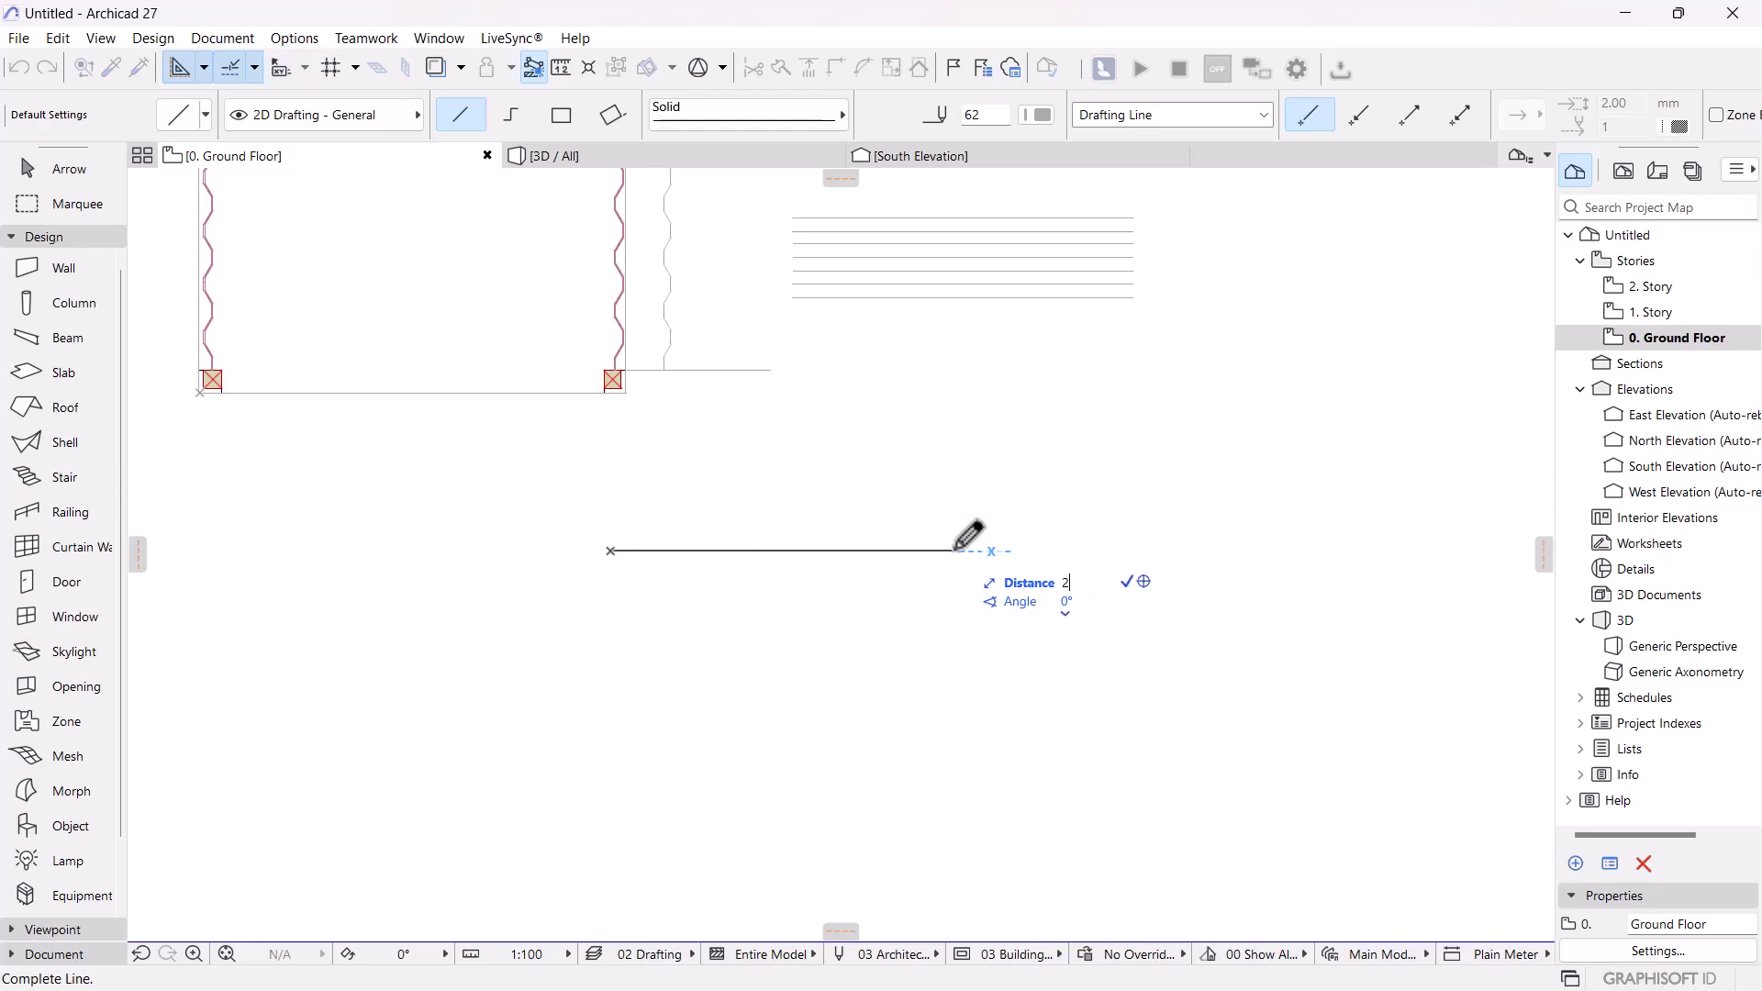
{"action": "type", "text": "500"}
{"action": "key", "text": "Return"}
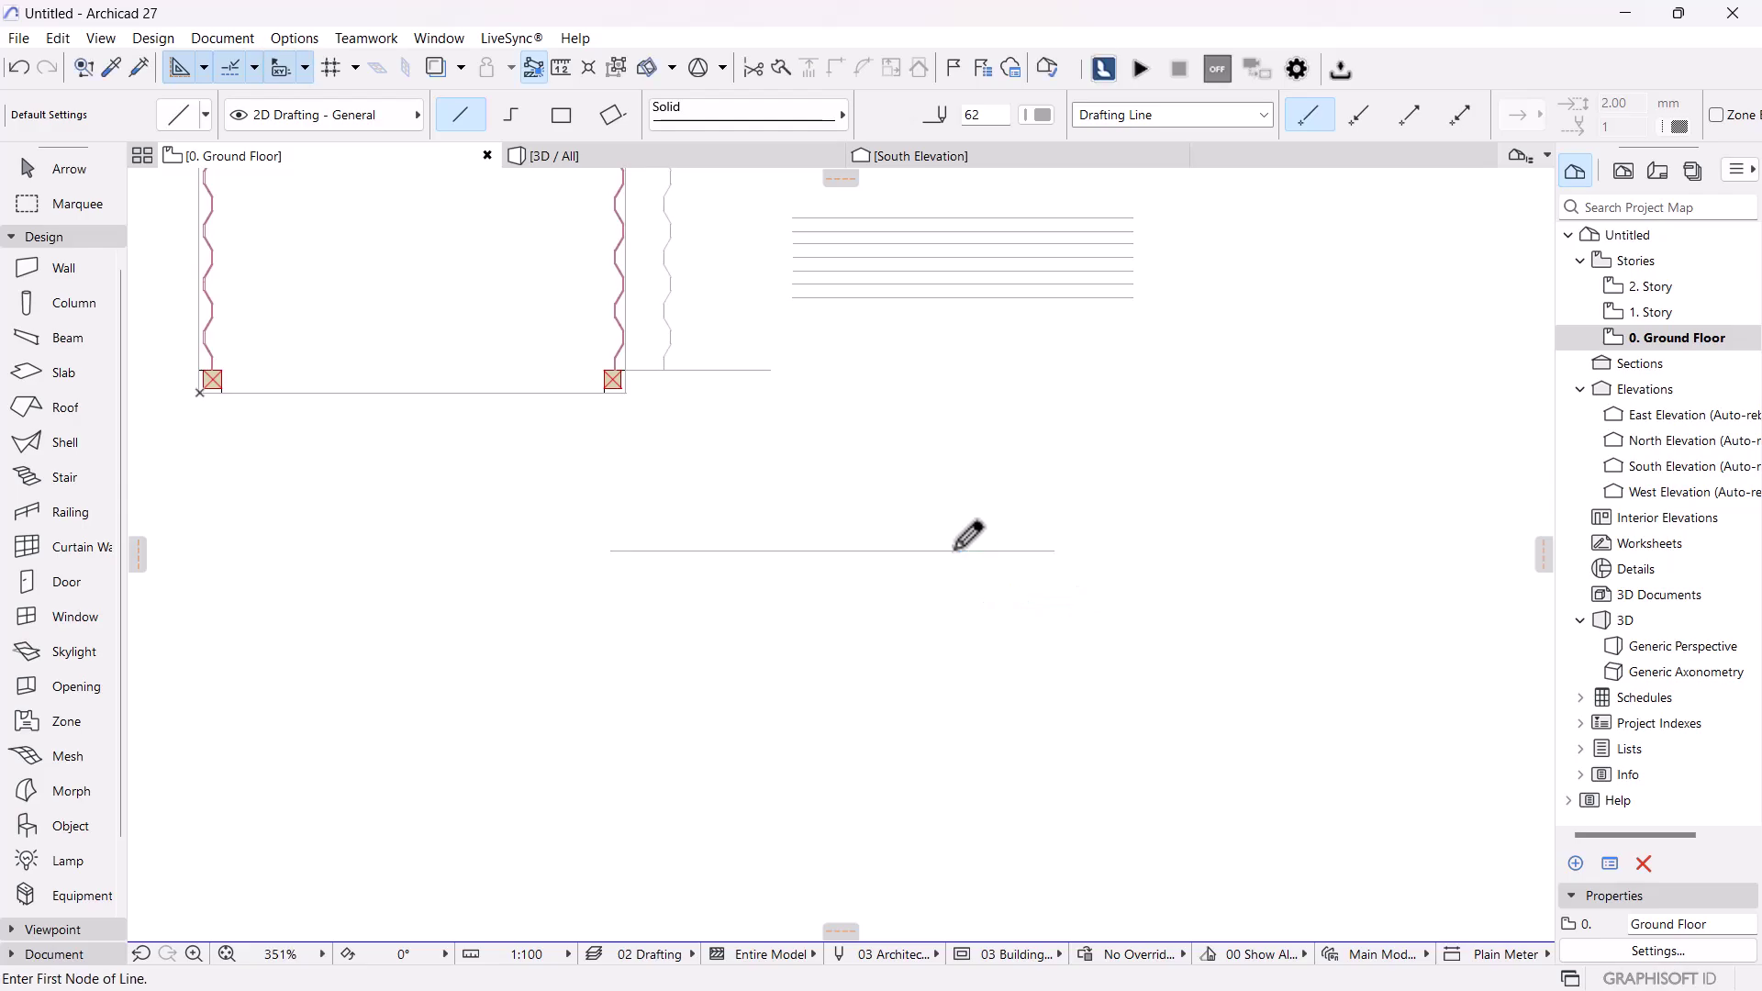
- Draw a vertical line downward from each end of the 2500 mm line
{"action": "scroll", "coordinate": [732, 539], "scroll_direction": "up", "scroll_amount": 2}
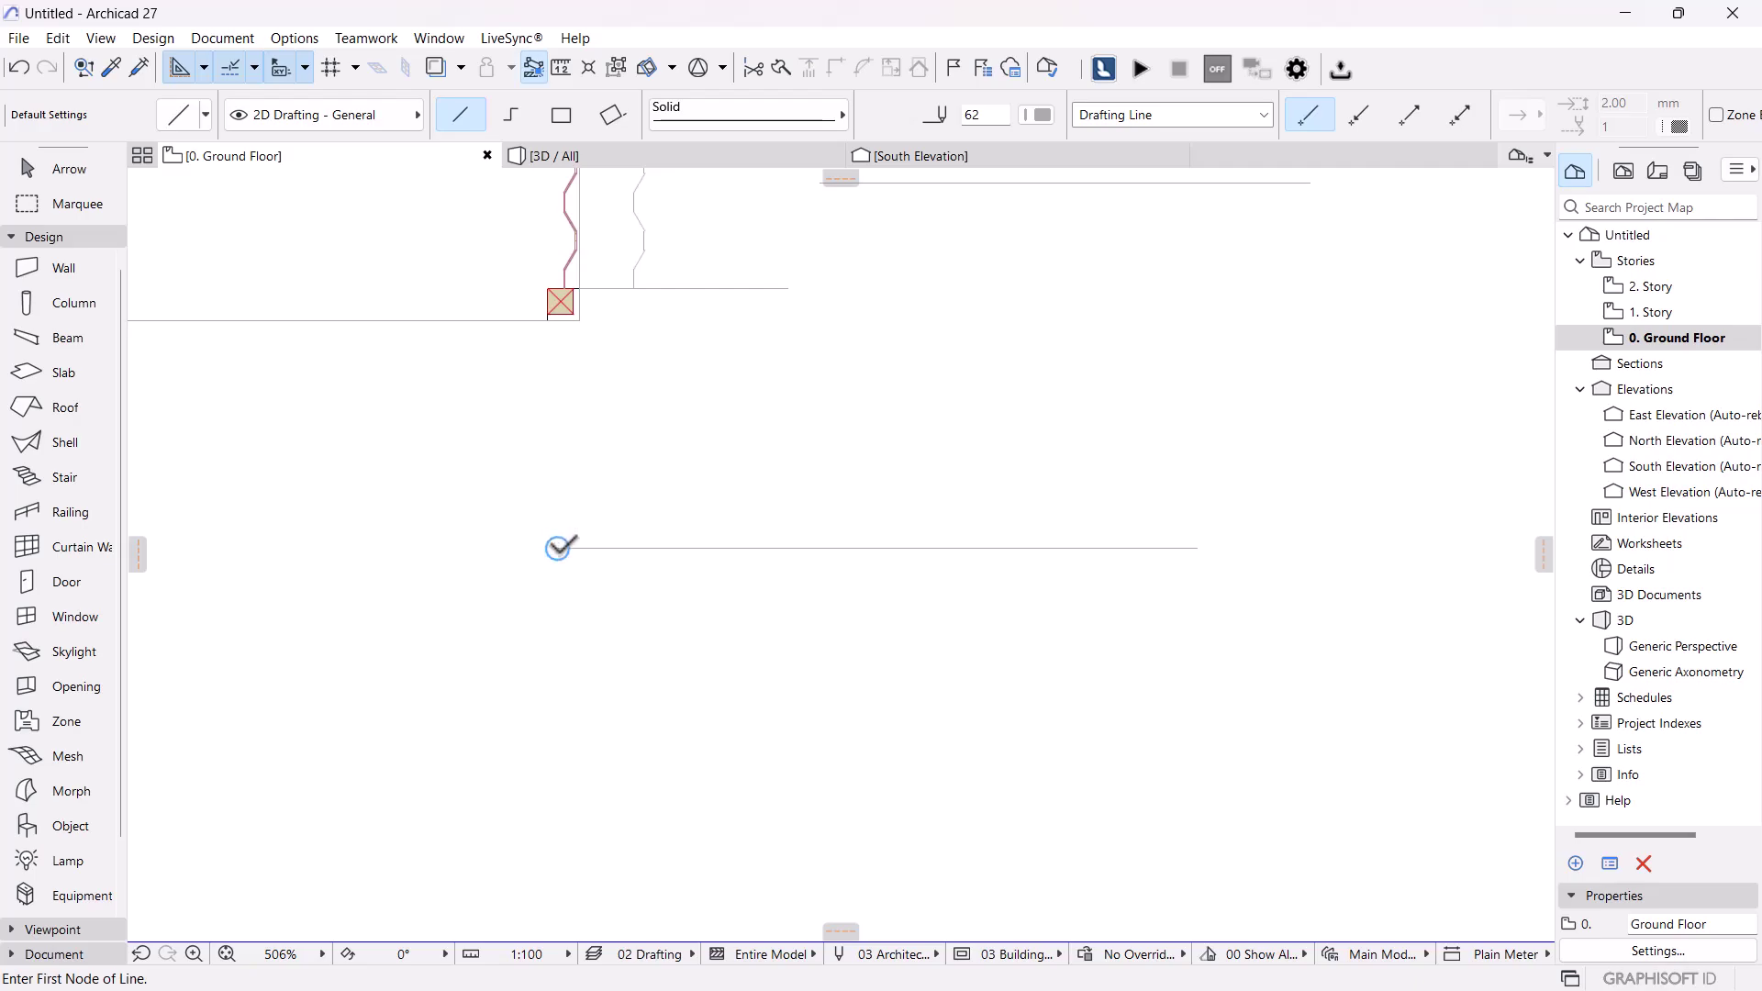
{"action": "left_click", "coordinate": [557, 548]}
{"action": "left_click", "coordinate": [1204, 551]}
{"action": "left_click", "coordinate": [1204, 713]}
{"action": "scroll", "coordinate": [723, 780], "scroll_direction": "up", "scroll_amount": 2}
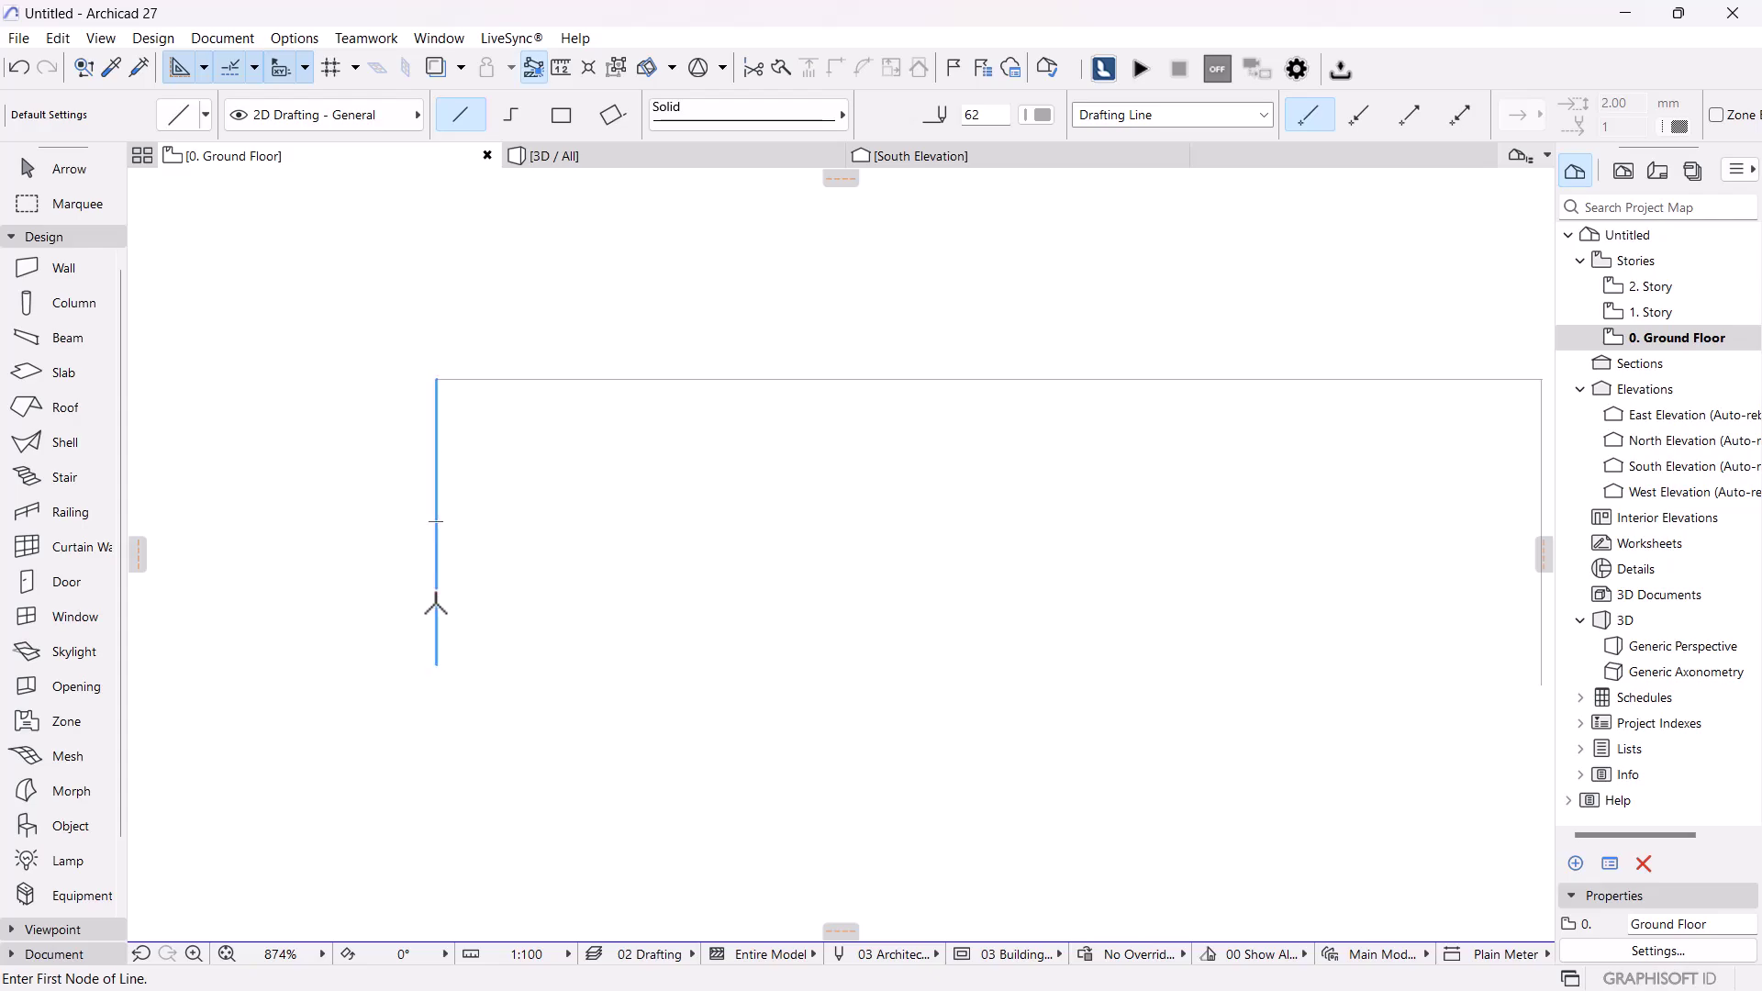
- Draw a 700 mm horizontal line inward from the lower part of the left vertical line
{"action": "left_click", "coordinate": [436, 602]}
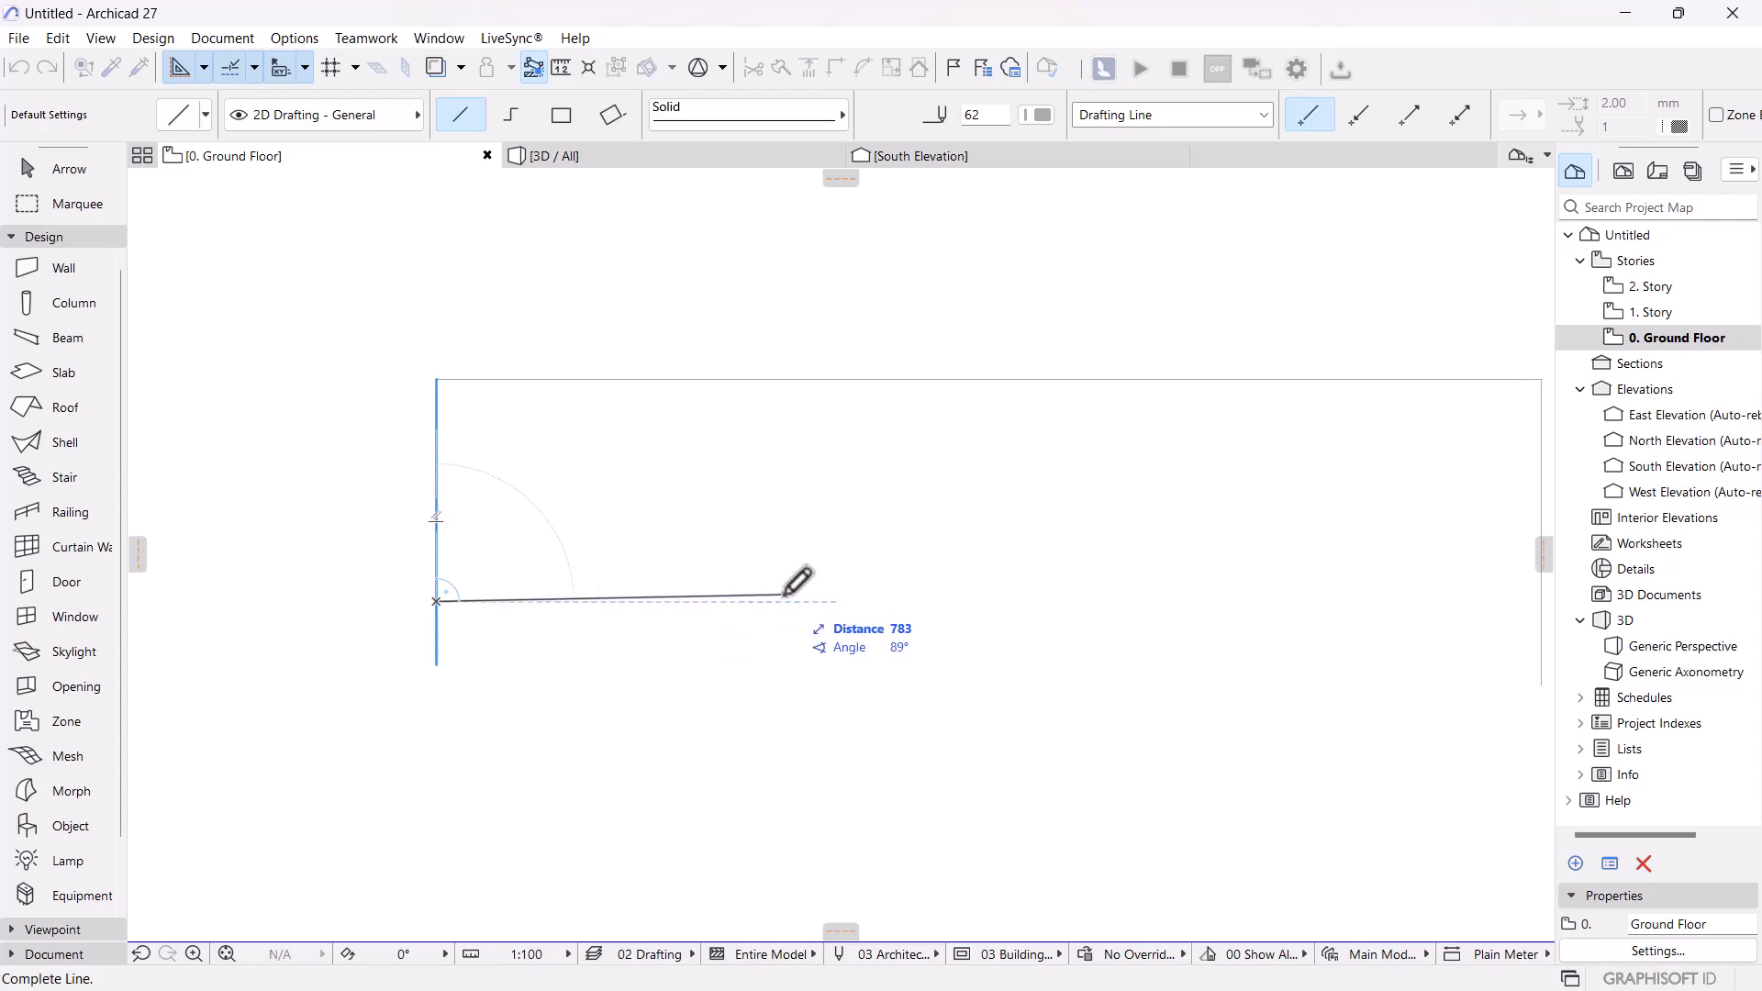
{"action": "scroll", "coordinate": [786, 607], "scroll_direction": "down", "scroll_amount": 3}
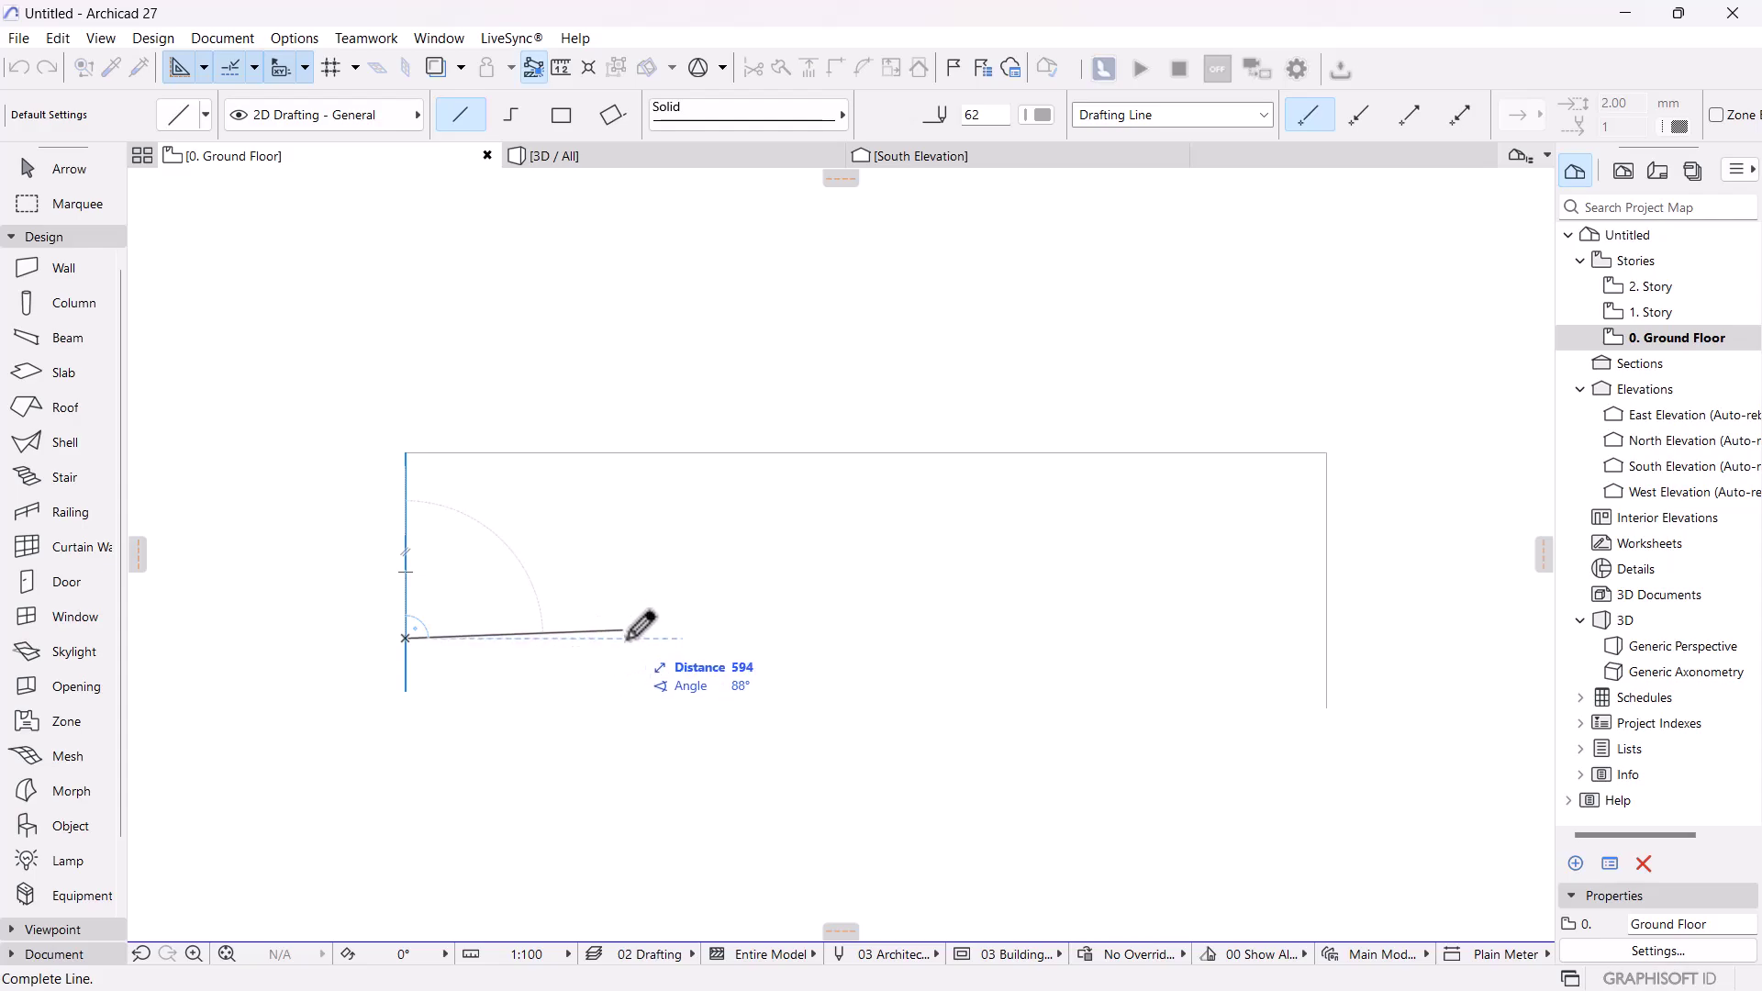
{"action": "type", "text": "700"}
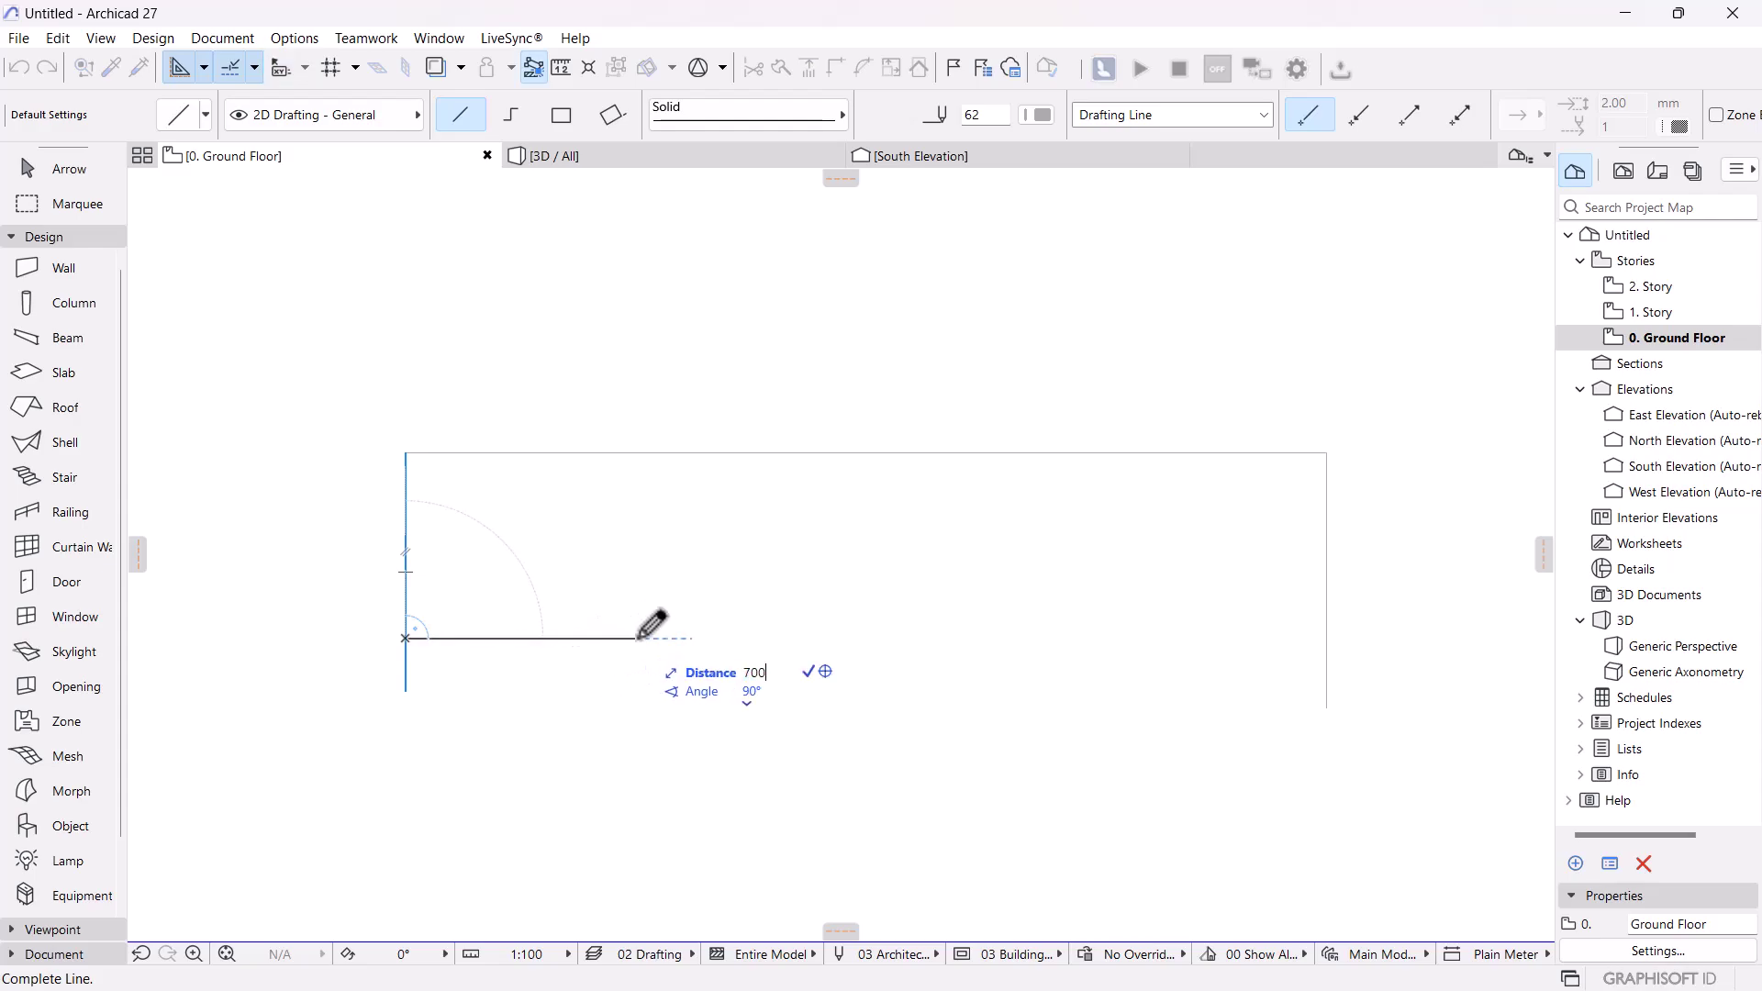
{"action": "key", "text": "Return"}
- Draw a short vertical line upward from the free end of the 700 mm line
{"action": "scroll", "coordinate": [660, 640], "scroll_direction": "up", "scroll_amount": 2}
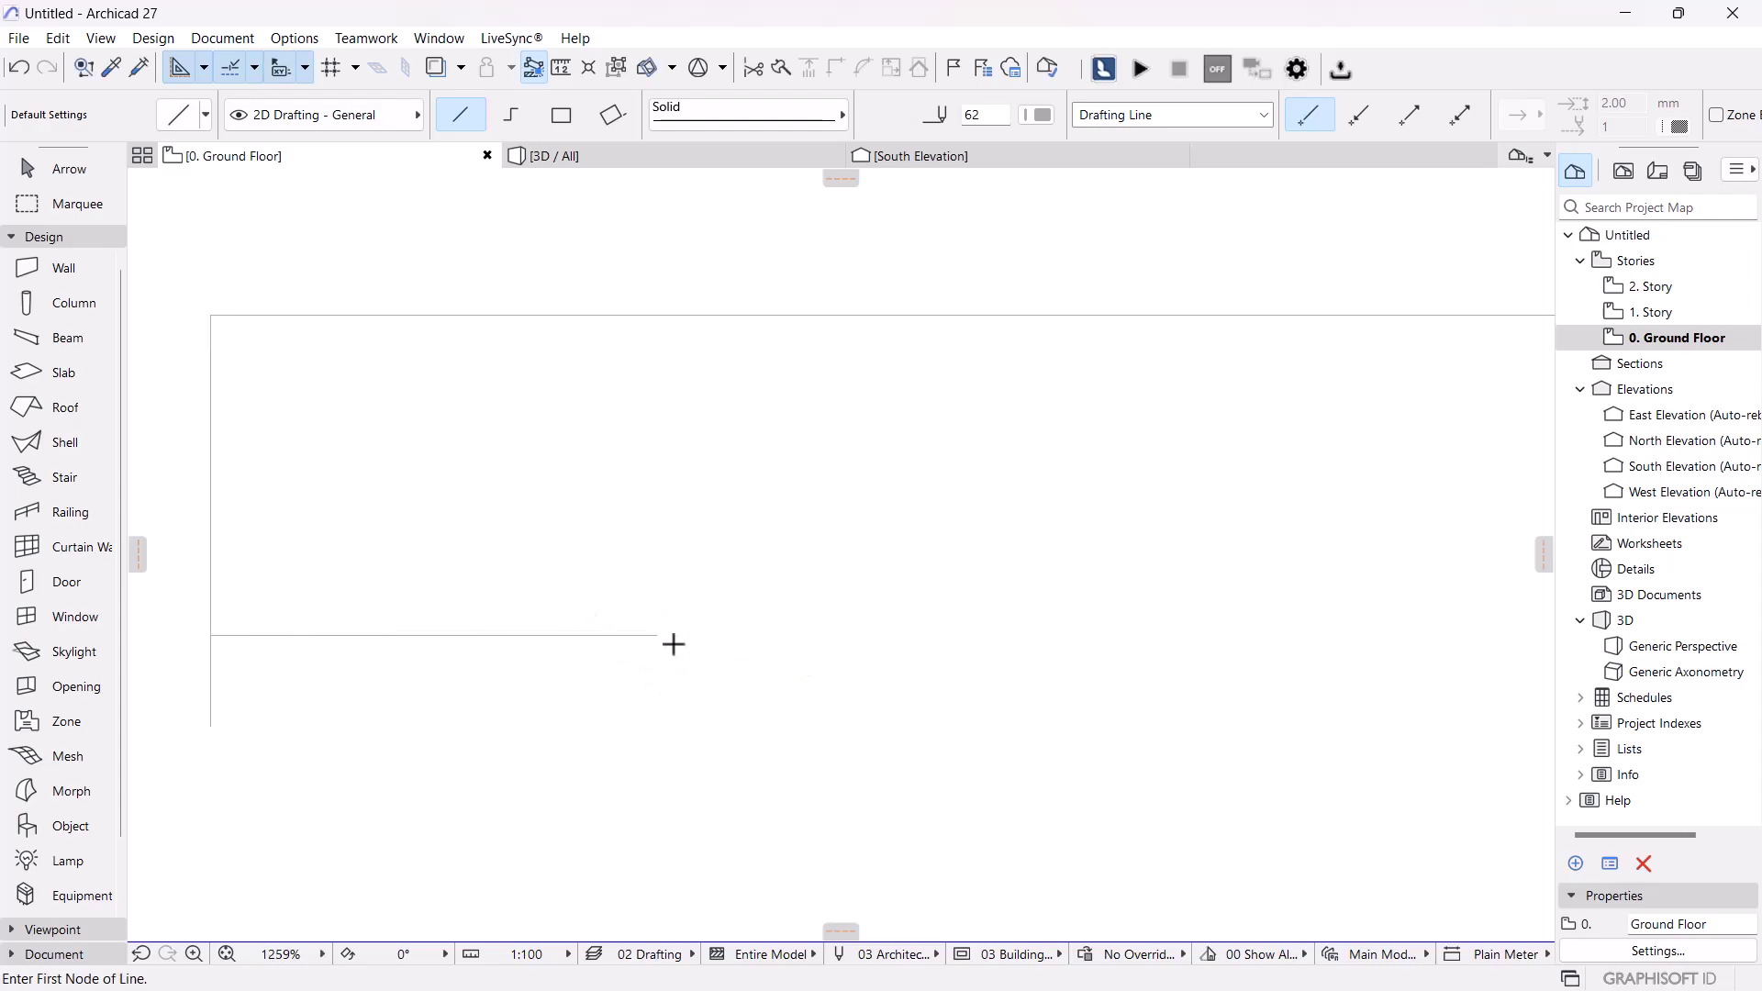
{"action": "scroll", "coordinate": [594, 640], "scroll_direction": "down", "scroll_amount": 1}
{"action": "middle_click_drag", "start_coordinate": [594, 640], "coordinate": [245, 519]}
{"action": "middle_click_drag", "start_coordinate": [967, 633], "coordinate": [1301, 583]}
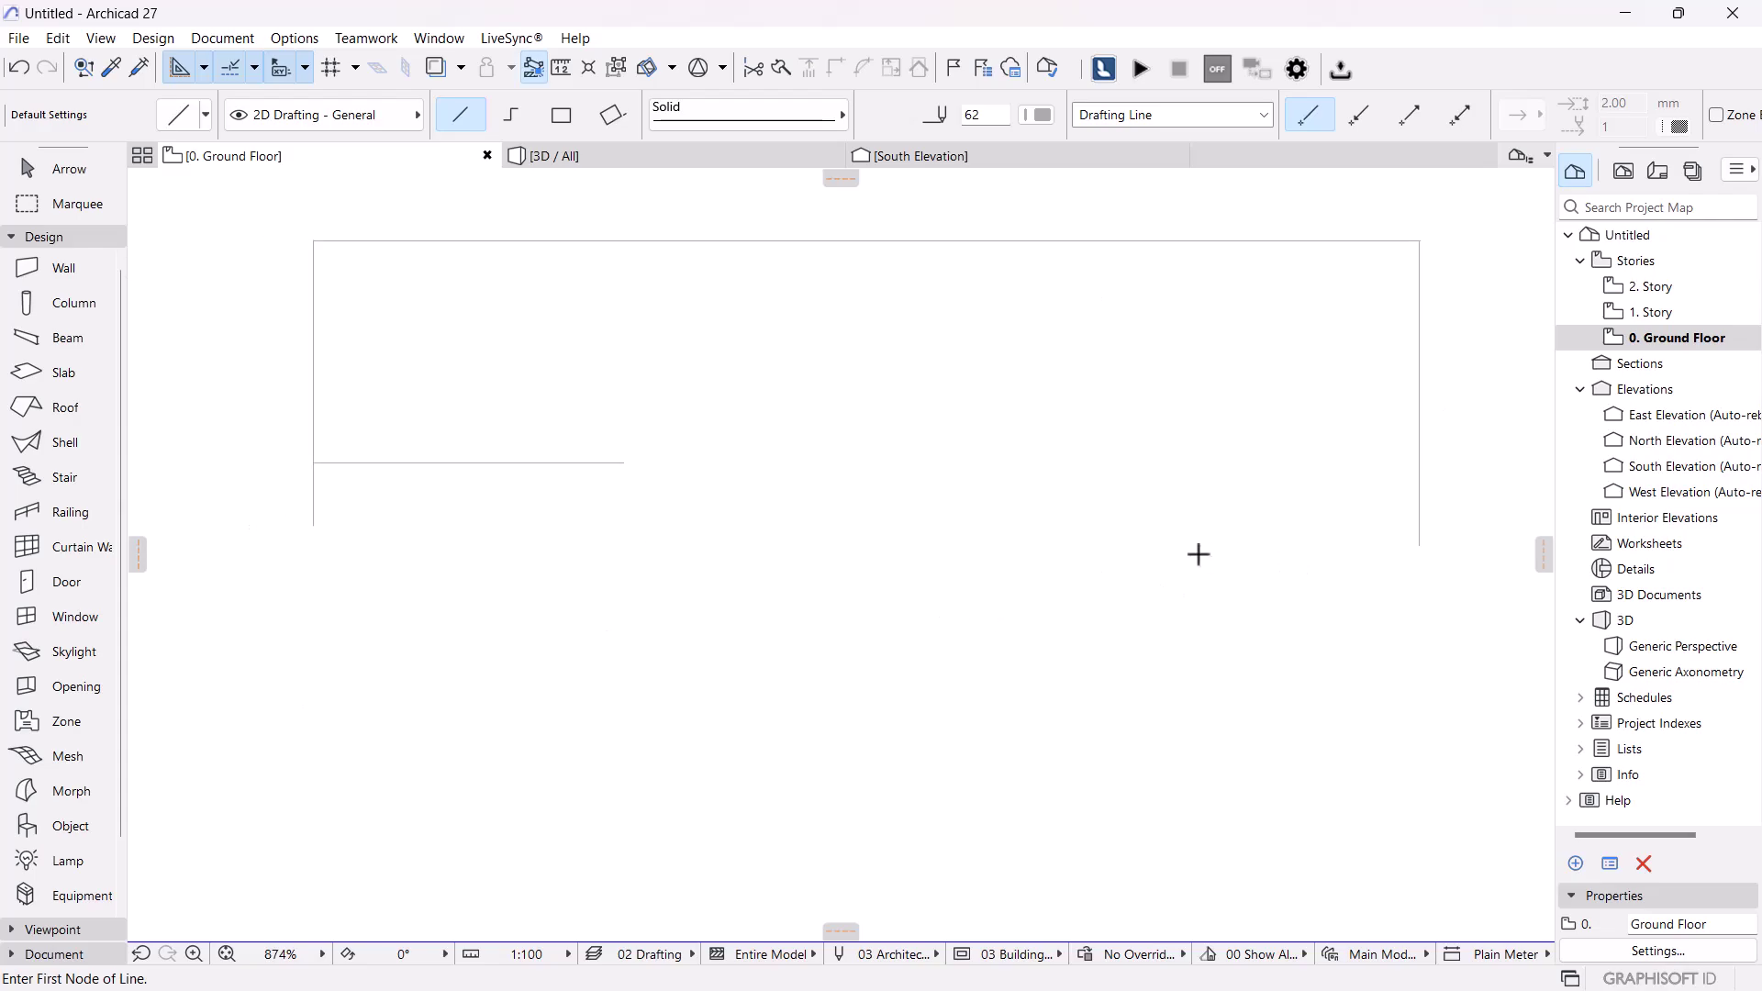
{"action": "middle_click_drag", "start_coordinate": [679, 419], "coordinate": [729, 579]}
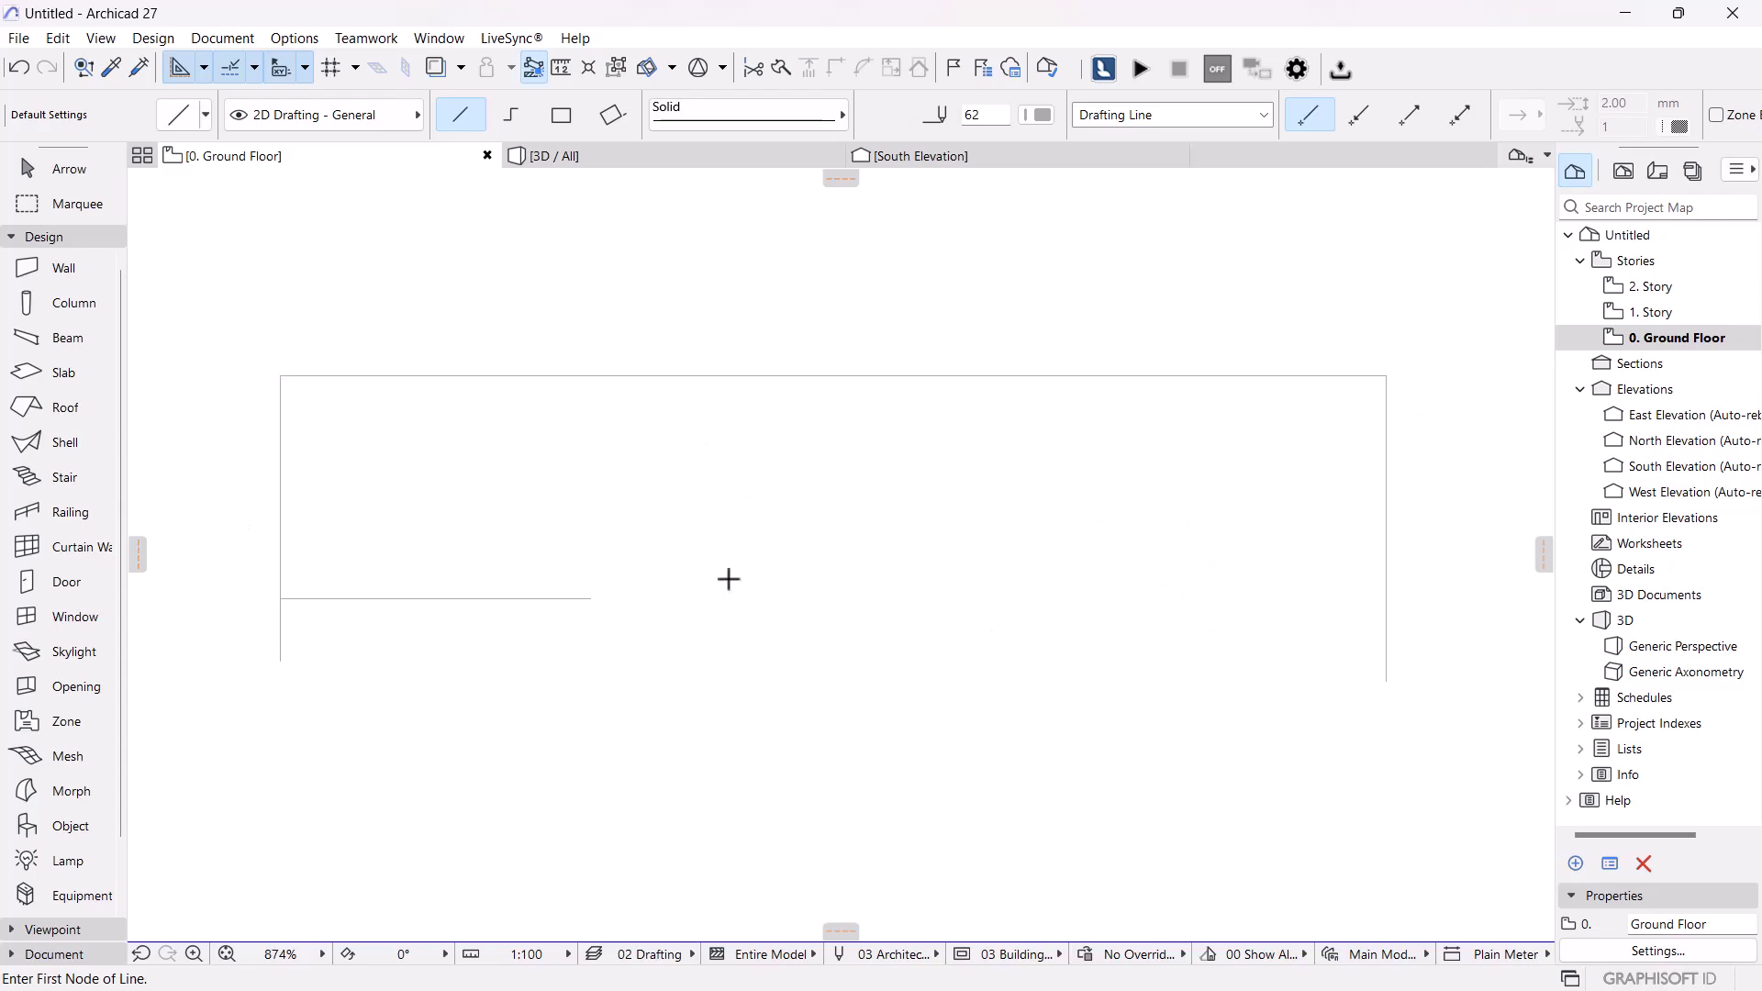
{"action": "scroll", "coordinate": [860, 638], "scroll_direction": "up", "scroll_amount": 1}
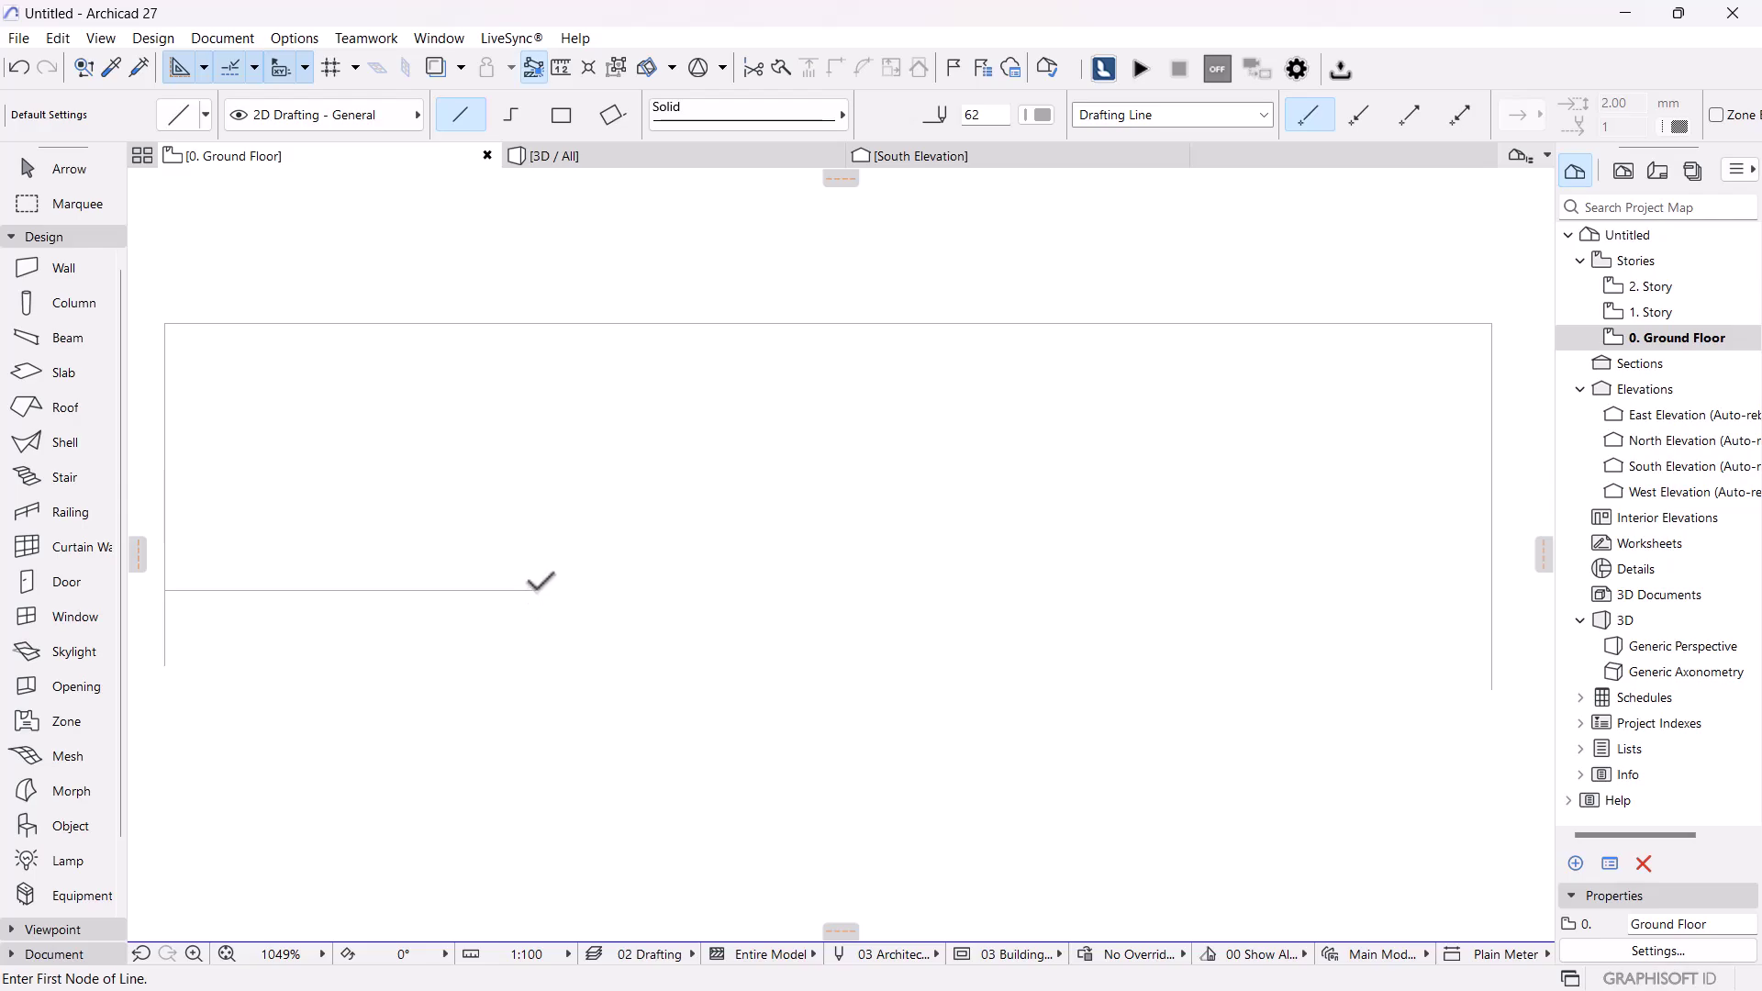
{"action": "left_click", "coordinate": [537, 590]}
{"action": "left_click", "coordinate": [537, 458]}
{"action": "key", "text": "Escape"}
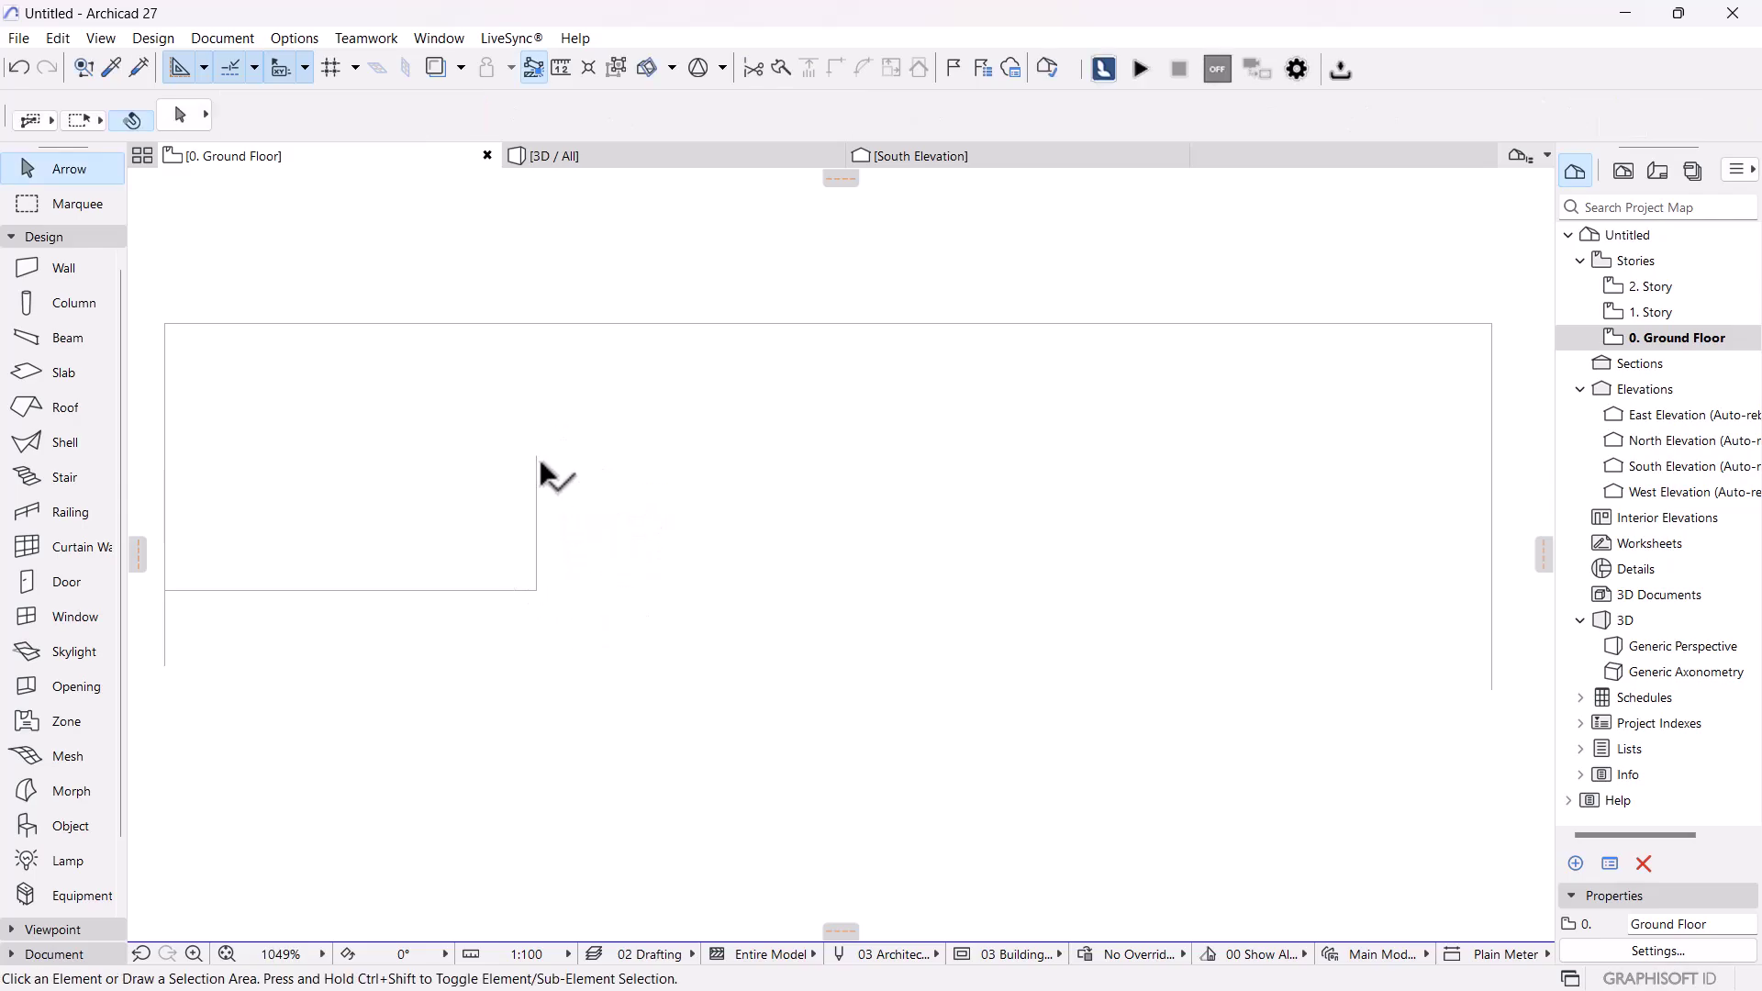
- Drag a copy of the short vertical line 75 mm horizontally to the right
{"action": "right_click", "coordinate": [541, 487]}
{"action": "mouse_move", "coordinate": [617, 676]}
{"action": "left_click", "coordinate": [961, 751]}
{"action": "left_click", "coordinate": [537, 524]}
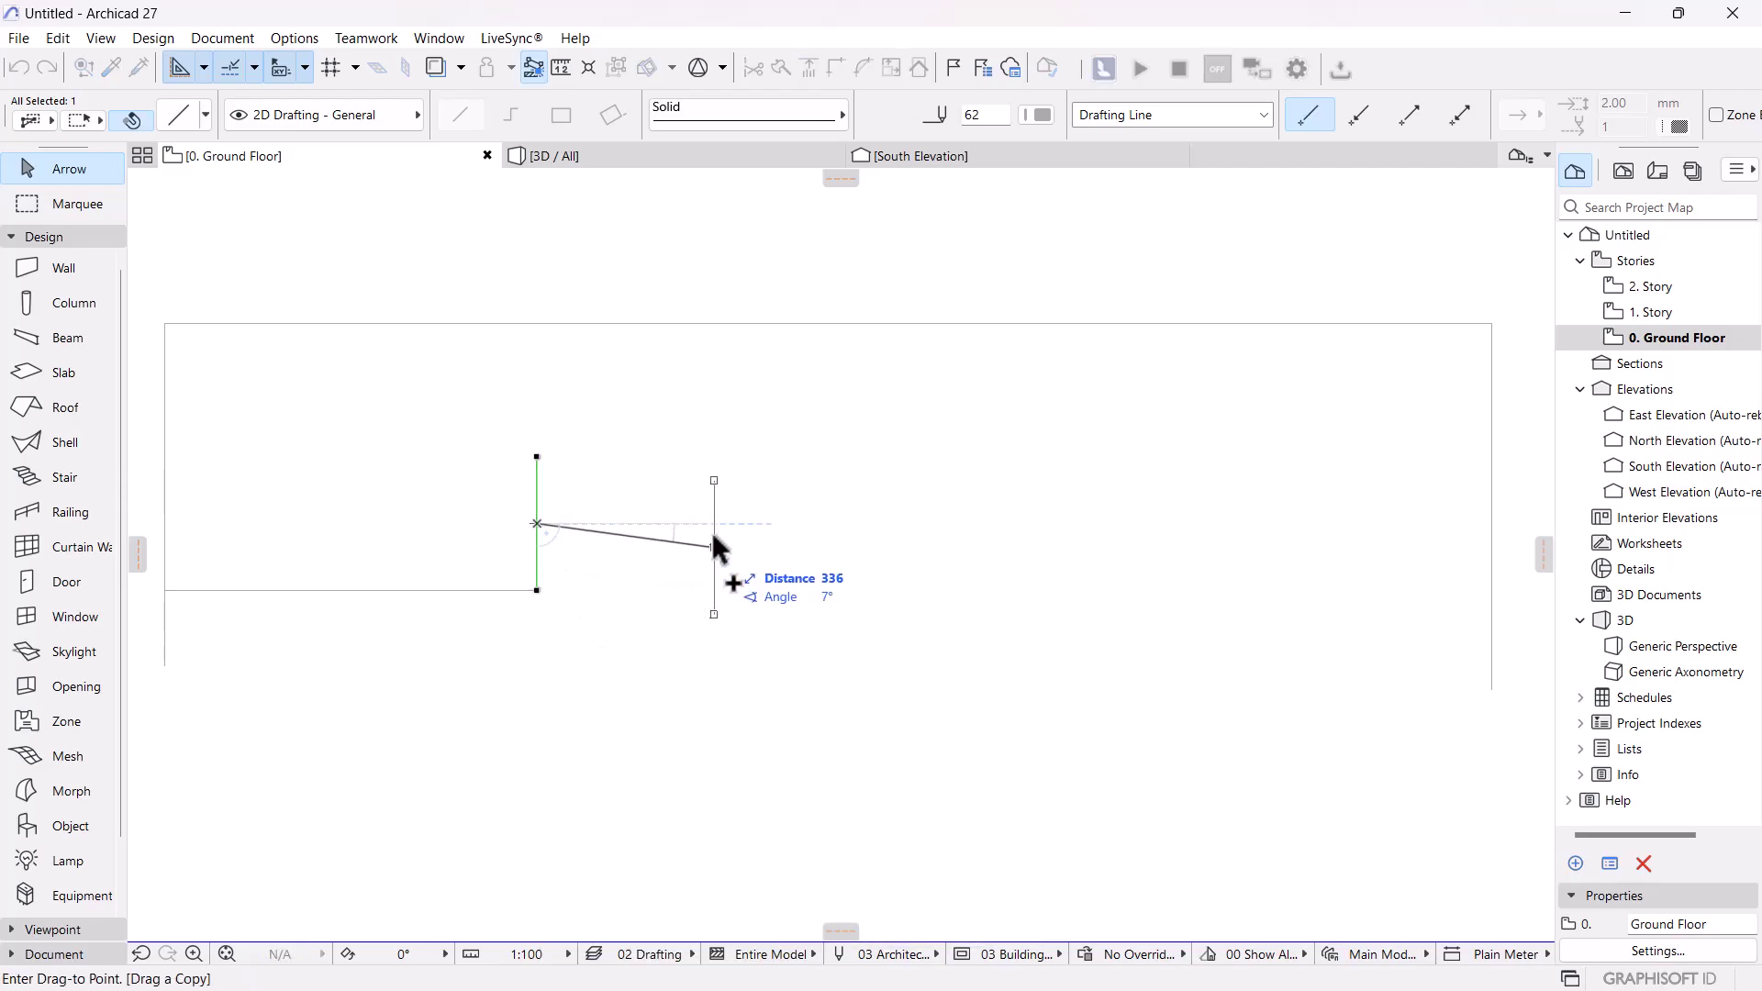
{"action": "type", "text": "25"}
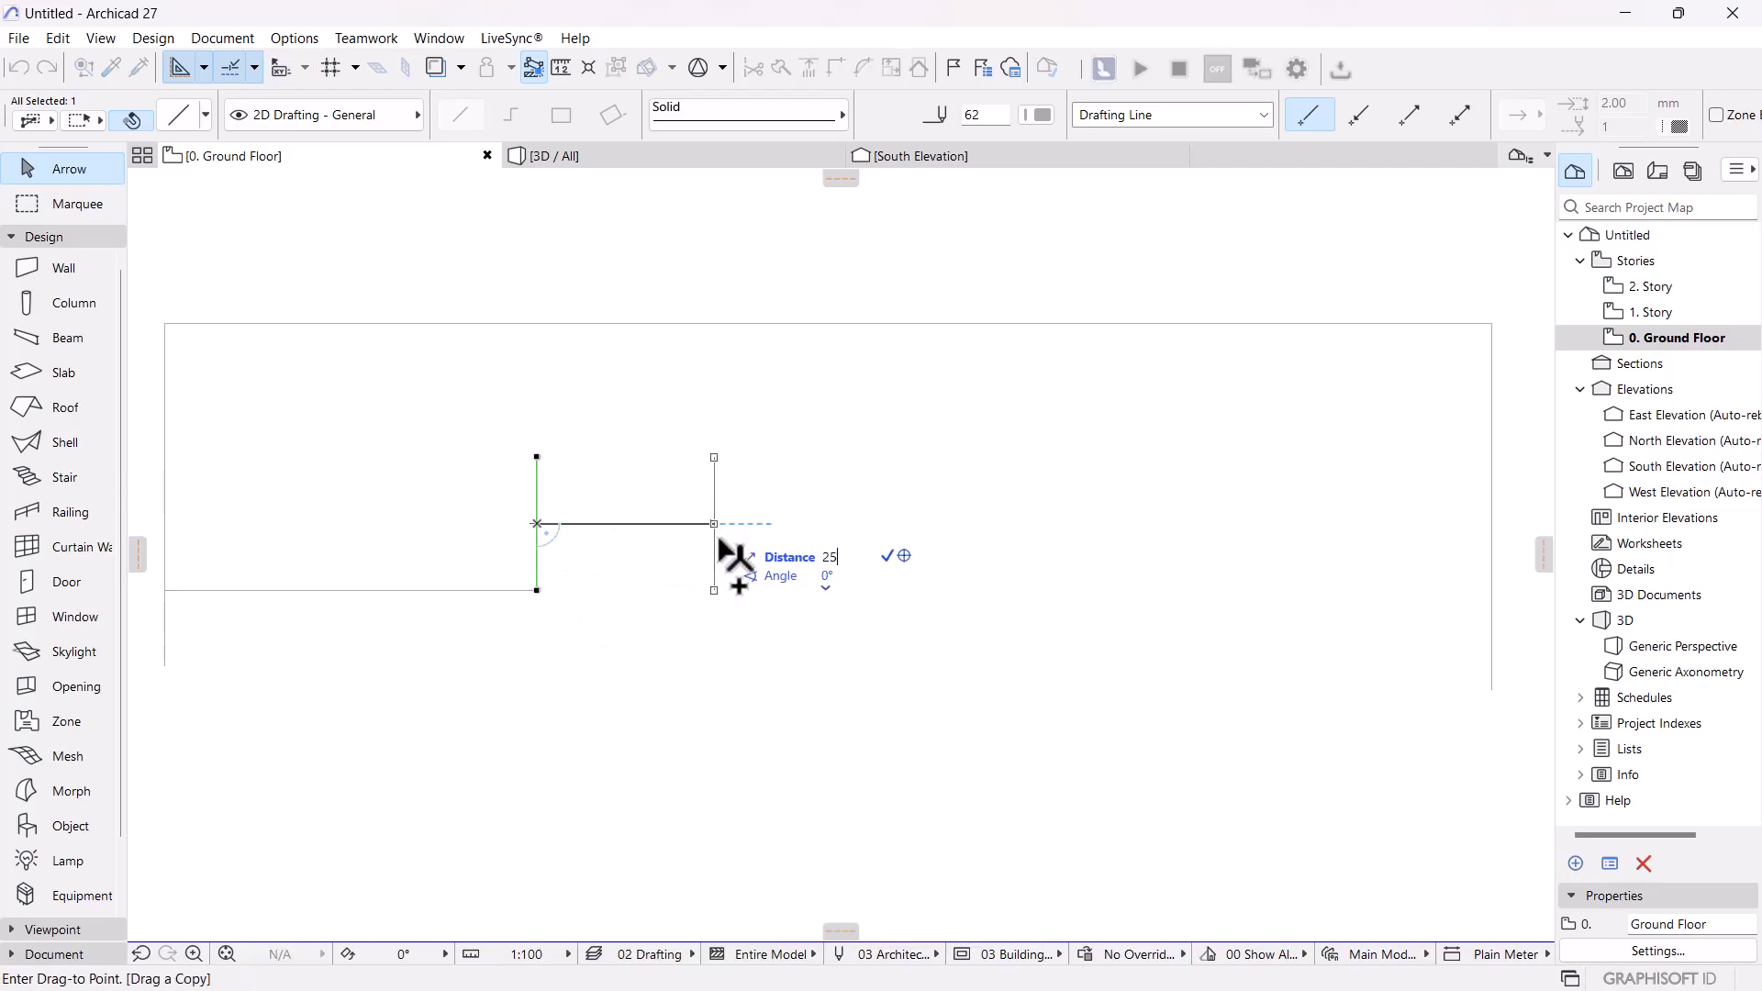
{"action": "key", "text": "BackSpace"}
{"action": "key", "text": "BackSpace"}
{"action": "type", "text": "75"}
{"action": "key", "text": "Return"}
- Drag multiple copies of the copied vertical line to the right at distances of 75, 150 and 225 mm
{"action": "right_click", "coordinate": [645, 540]}
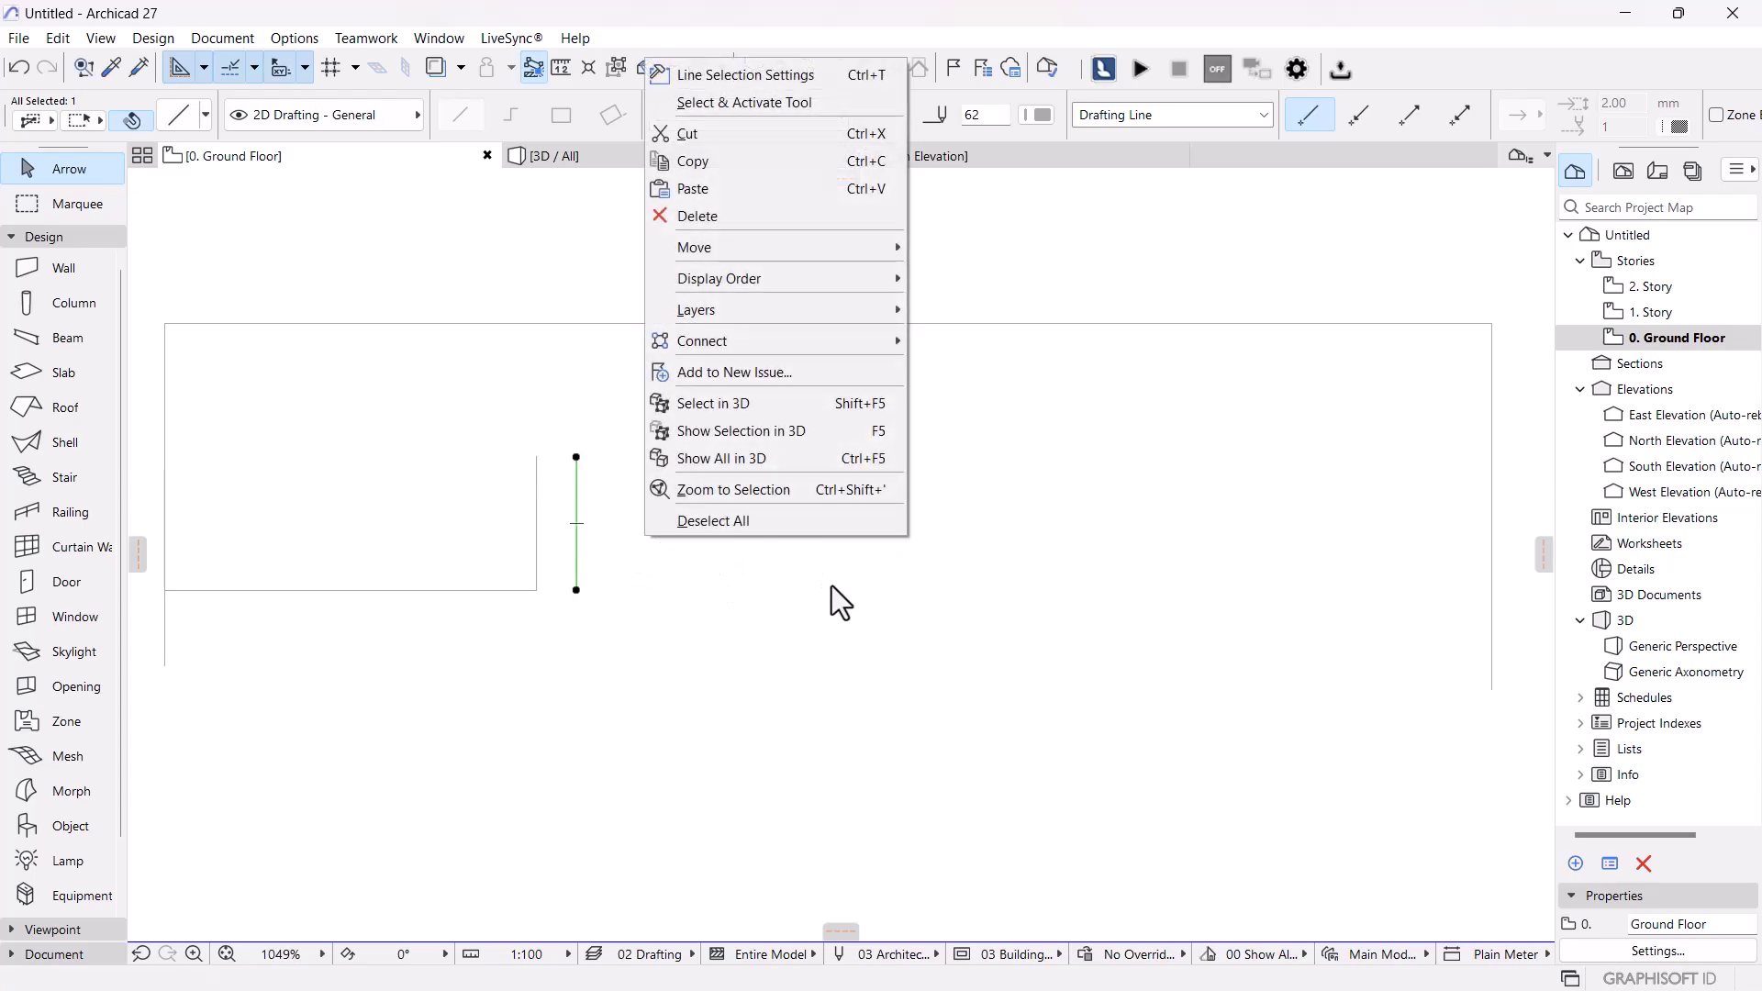
{"action": "mouse_move", "coordinate": [794, 246]}
{"action": "left_click", "coordinate": [1011, 443]}
{"action": "left_click", "coordinate": [599, 557]}
{"action": "type", "text": "75"}
{"action": "key", "text": "Return"}
{"action": "type", "text": "150"}
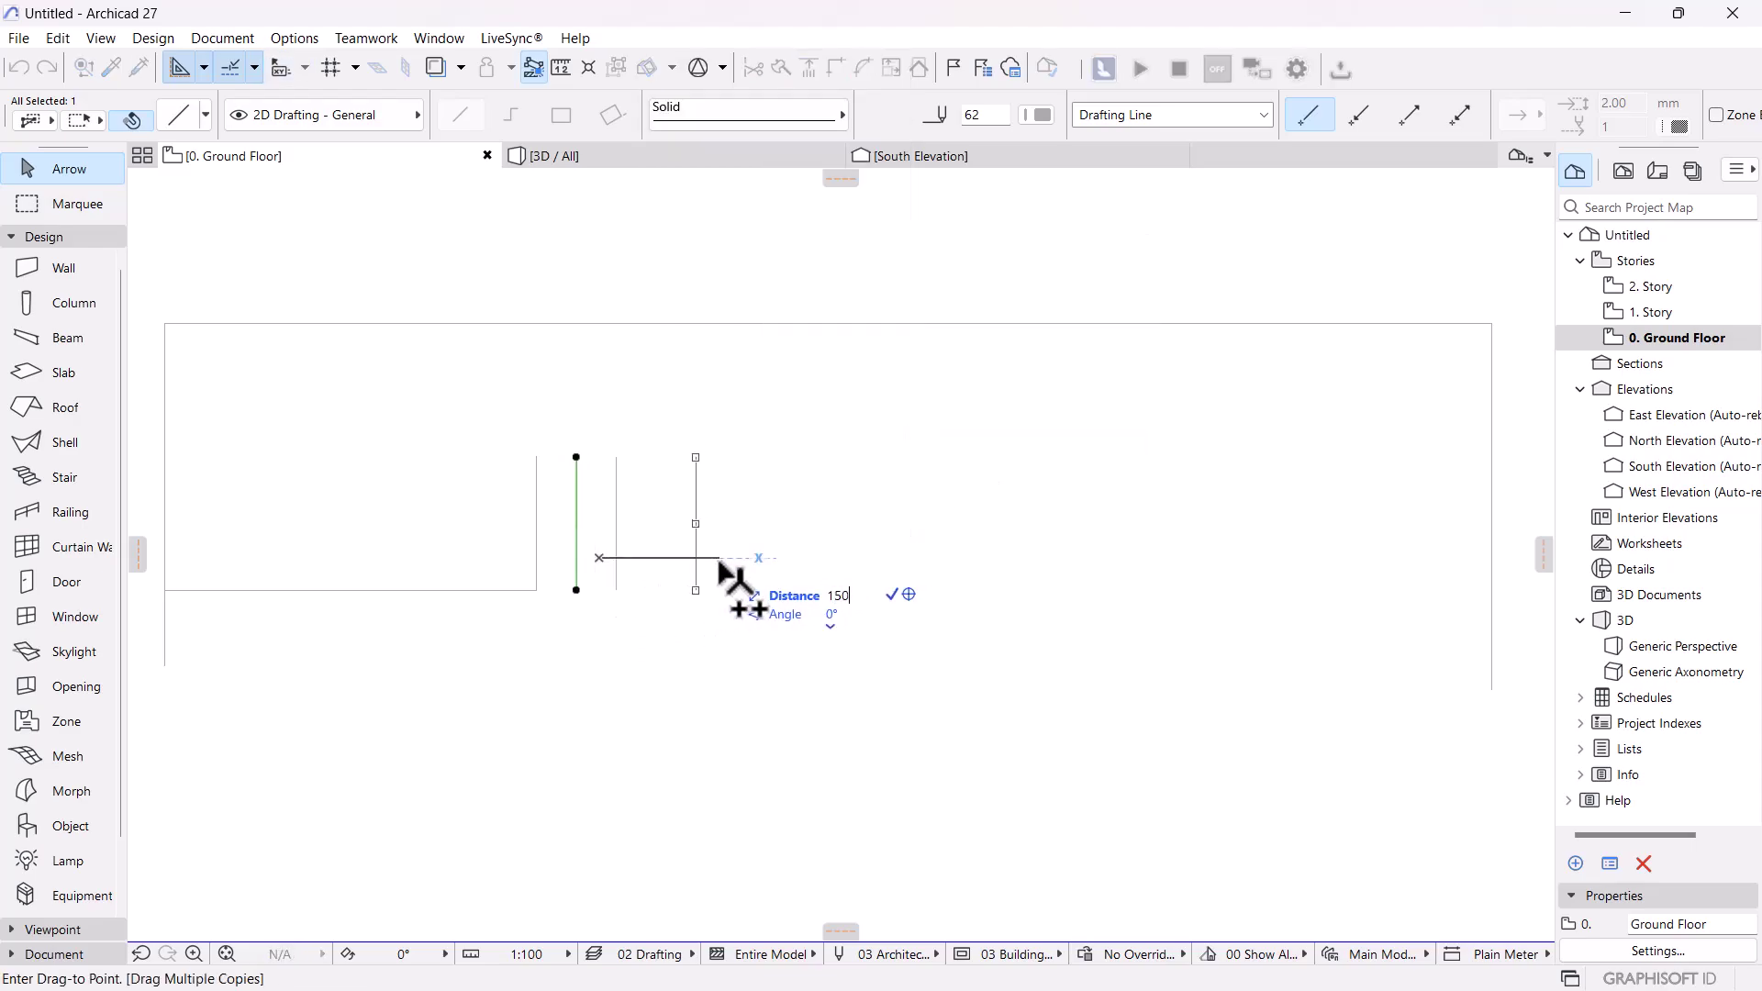
{"action": "key", "text": "Return"}
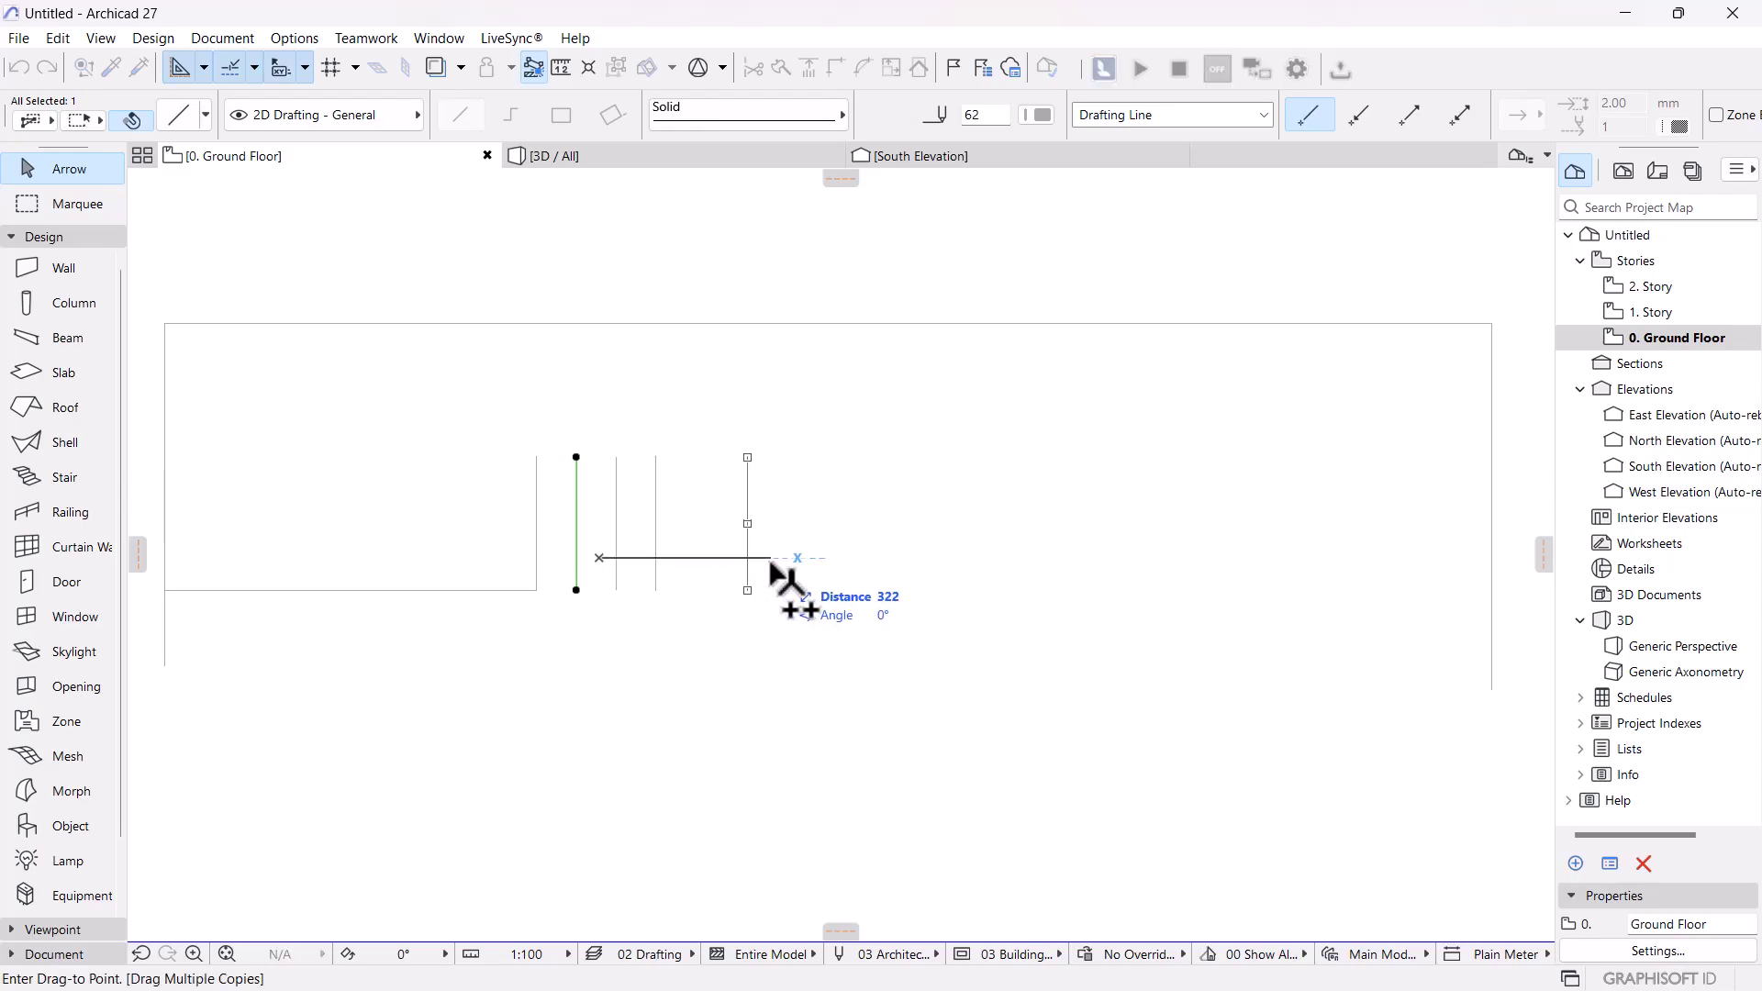
{"action": "type", "text": "225"}
{"action": "key", "text": "Return"}
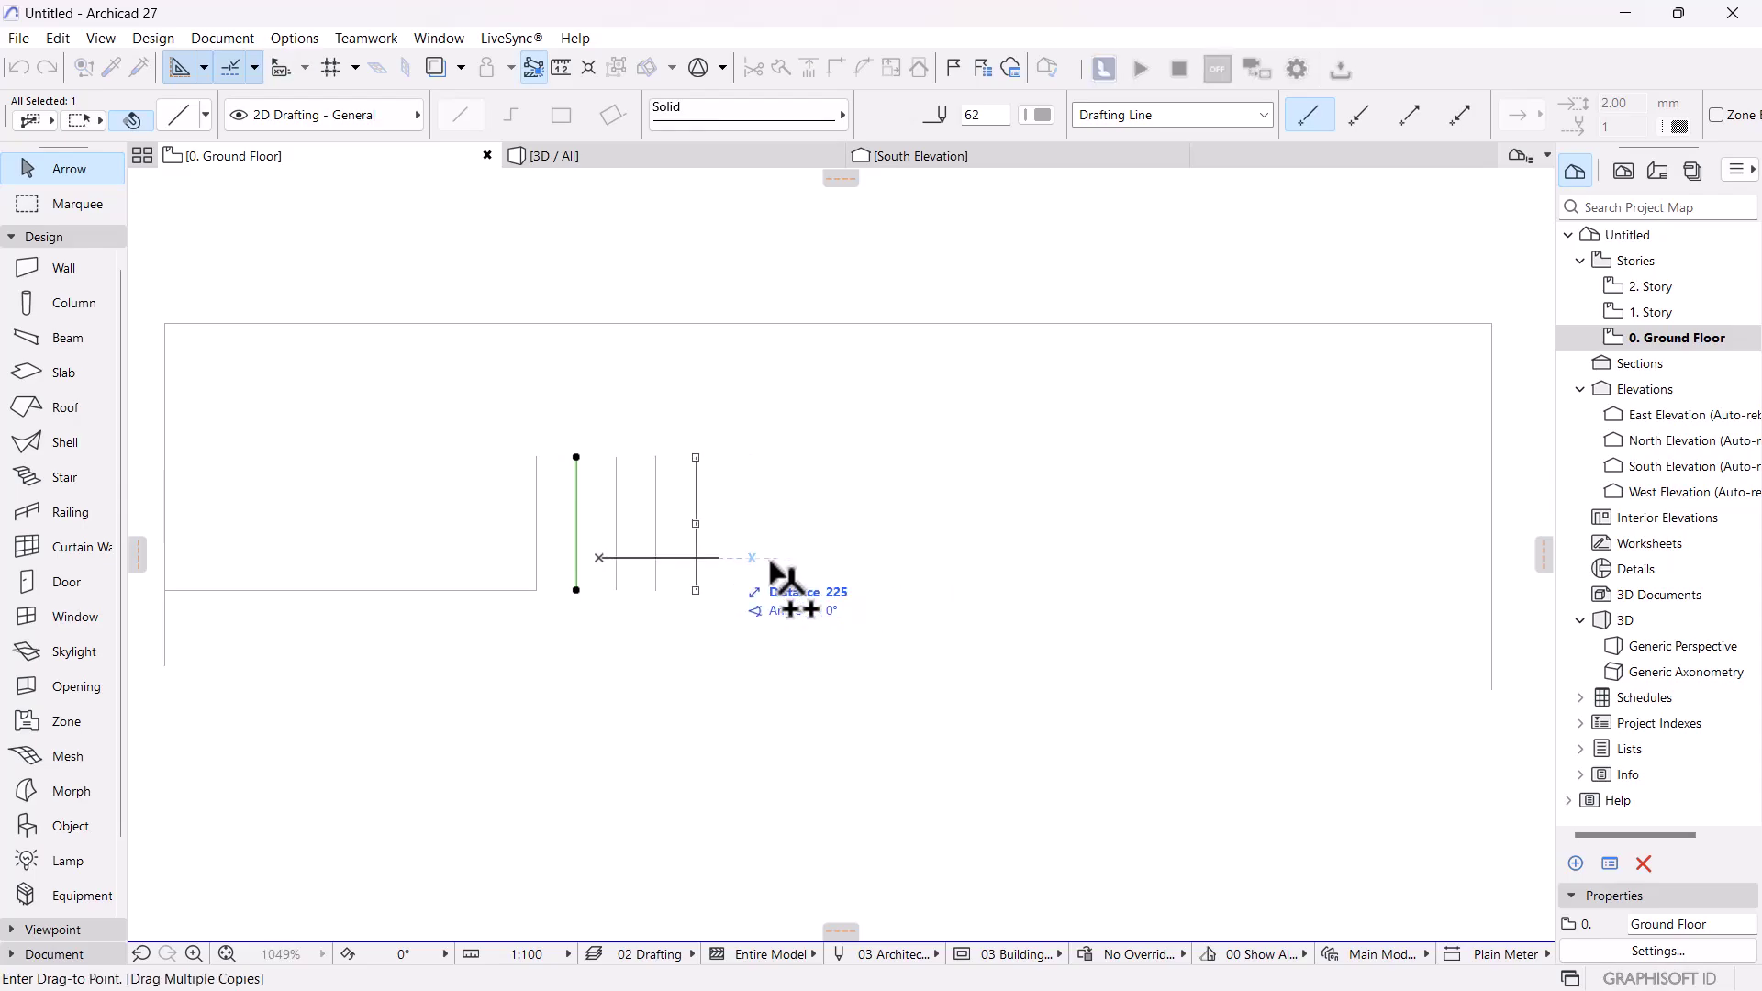
{"action": "key", "text": "Escape"}
{"action": "scroll", "coordinate": [642, 601], "scroll_direction": "up", "scroll_amount": 3}
{"action": "key", "text": "Escape"}
- Draw a 45° line about 106 mm long from the 700 mm line's free end up to the second short vertical line
{"action": "scroll", "coordinate": [634, 589], "scroll_direction": "down", "scroll_amount": 1}
{"action": "middle_click_drag", "start_coordinate": [640, 594], "coordinate": [649, 657]}
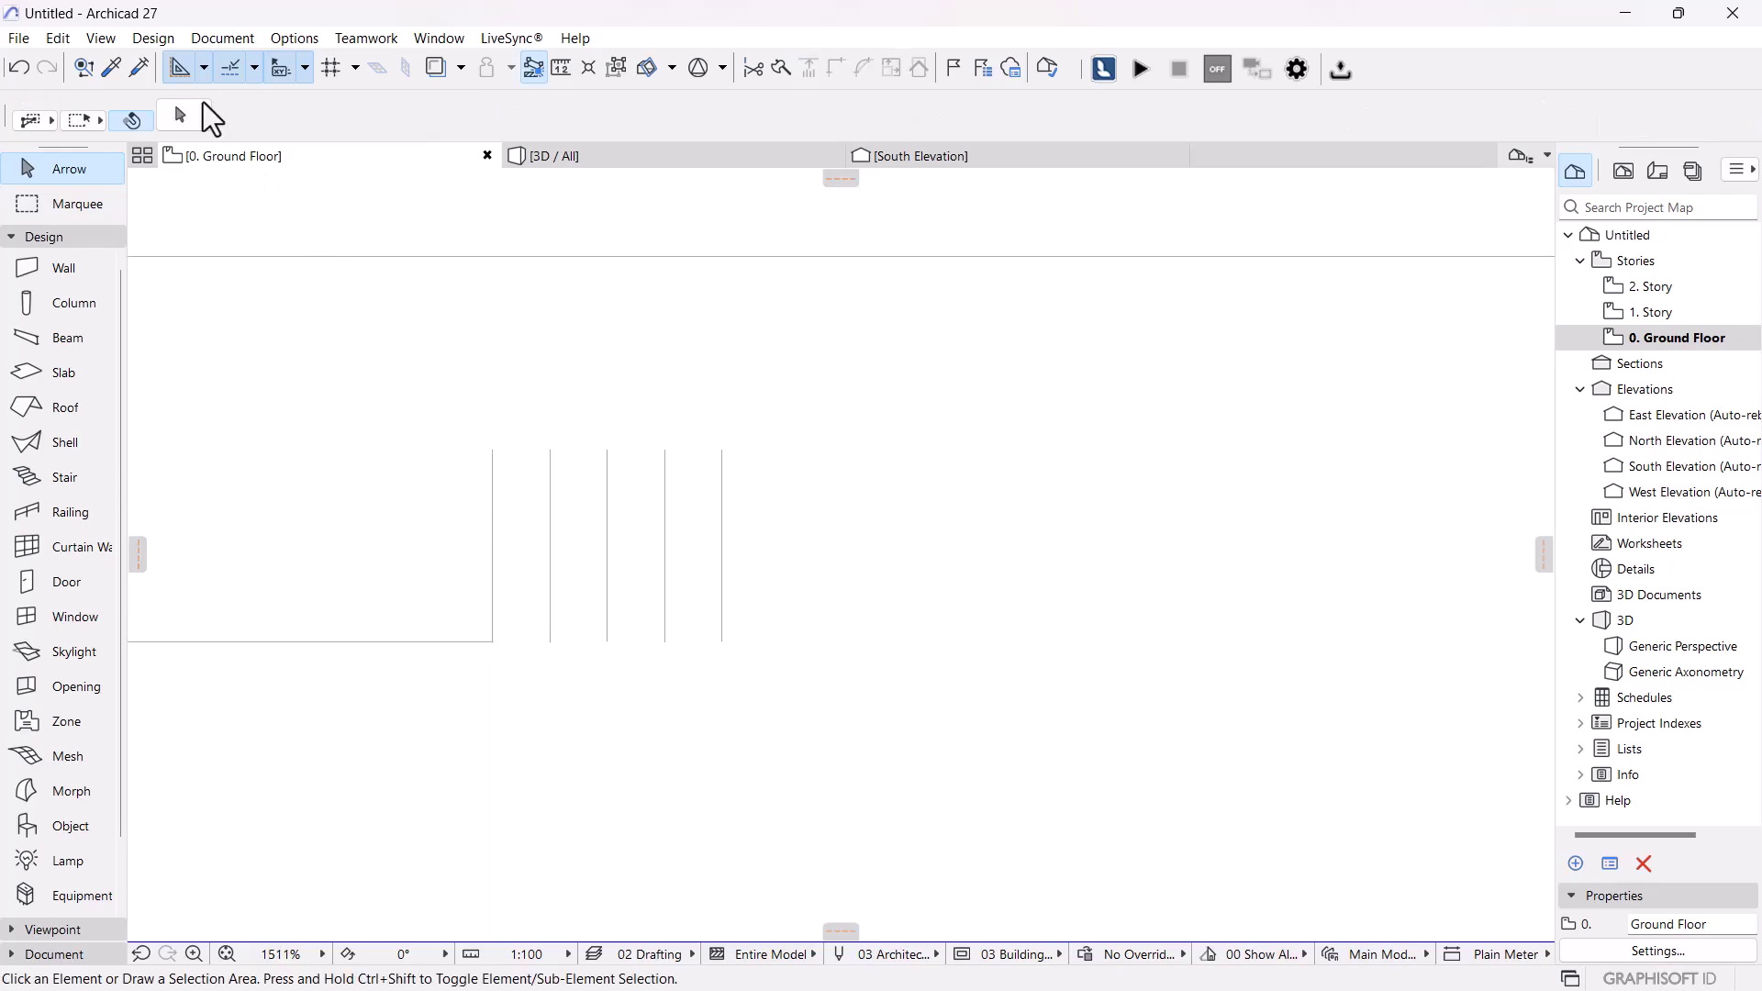
{"action": "left_click", "coordinate": [111, 68]}
{"action": "left_click", "coordinate": [472, 638]}
{"action": "scroll", "coordinate": [491, 642], "scroll_direction": "up", "scroll_amount": 2}
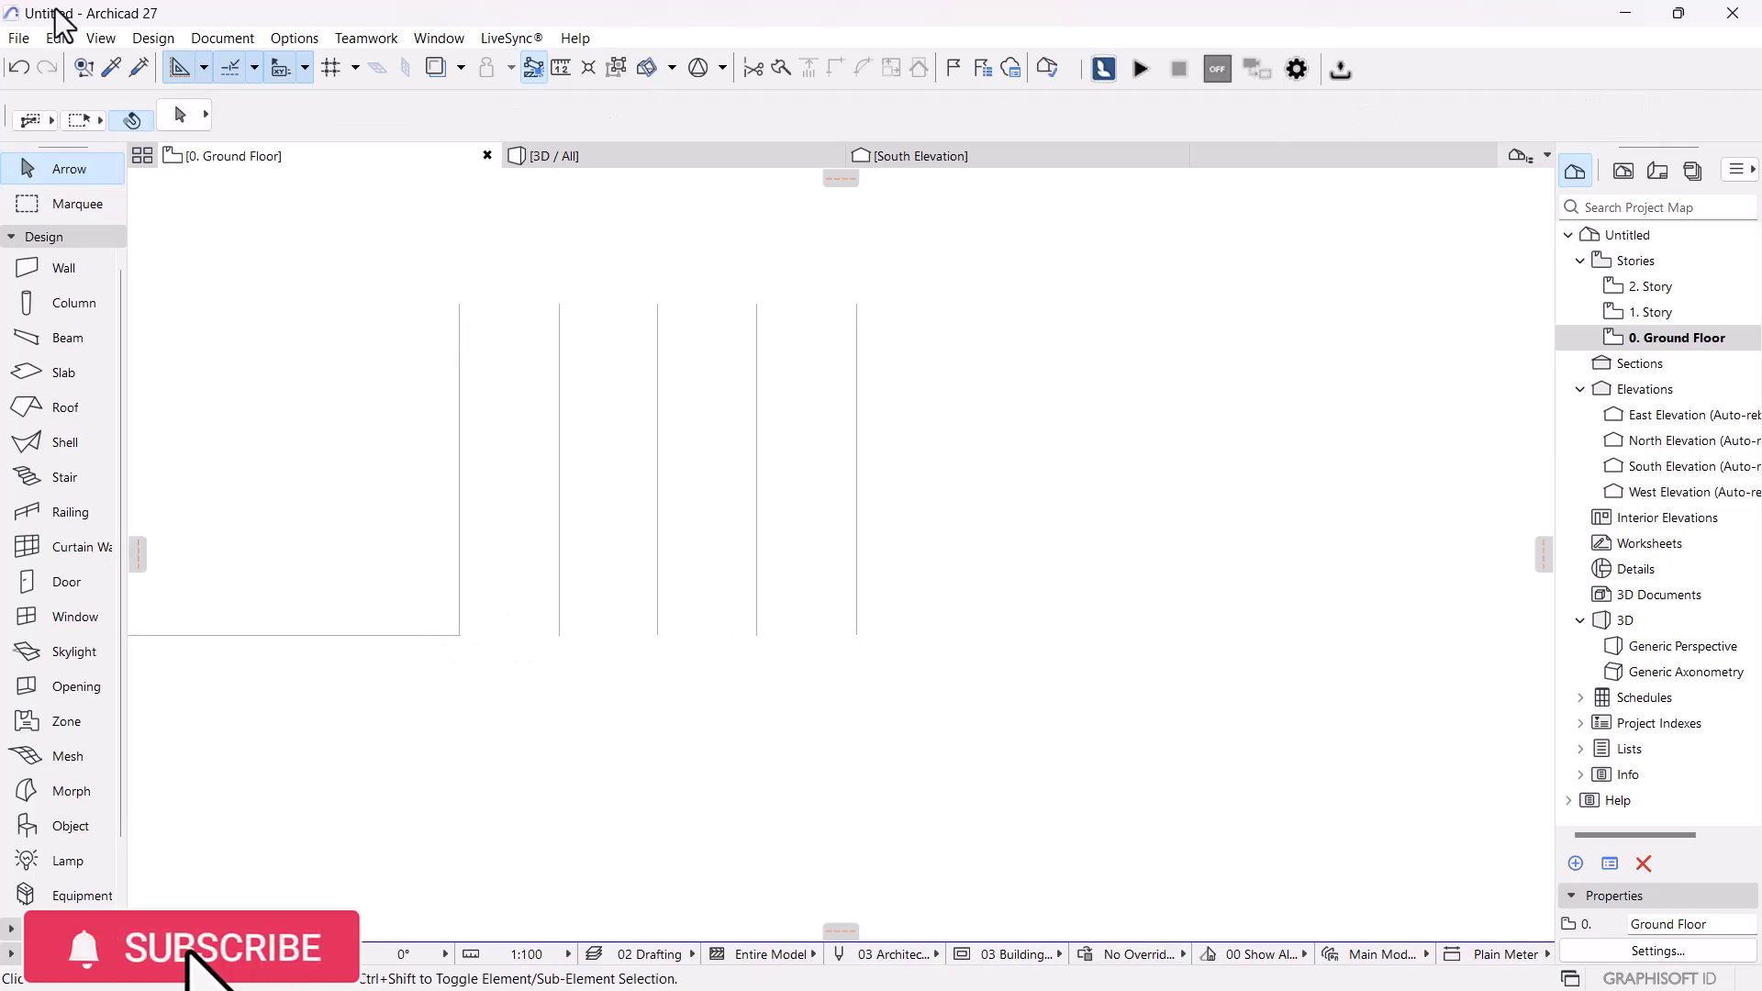
{"action": "left_click", "coordinate": [111, 68]}
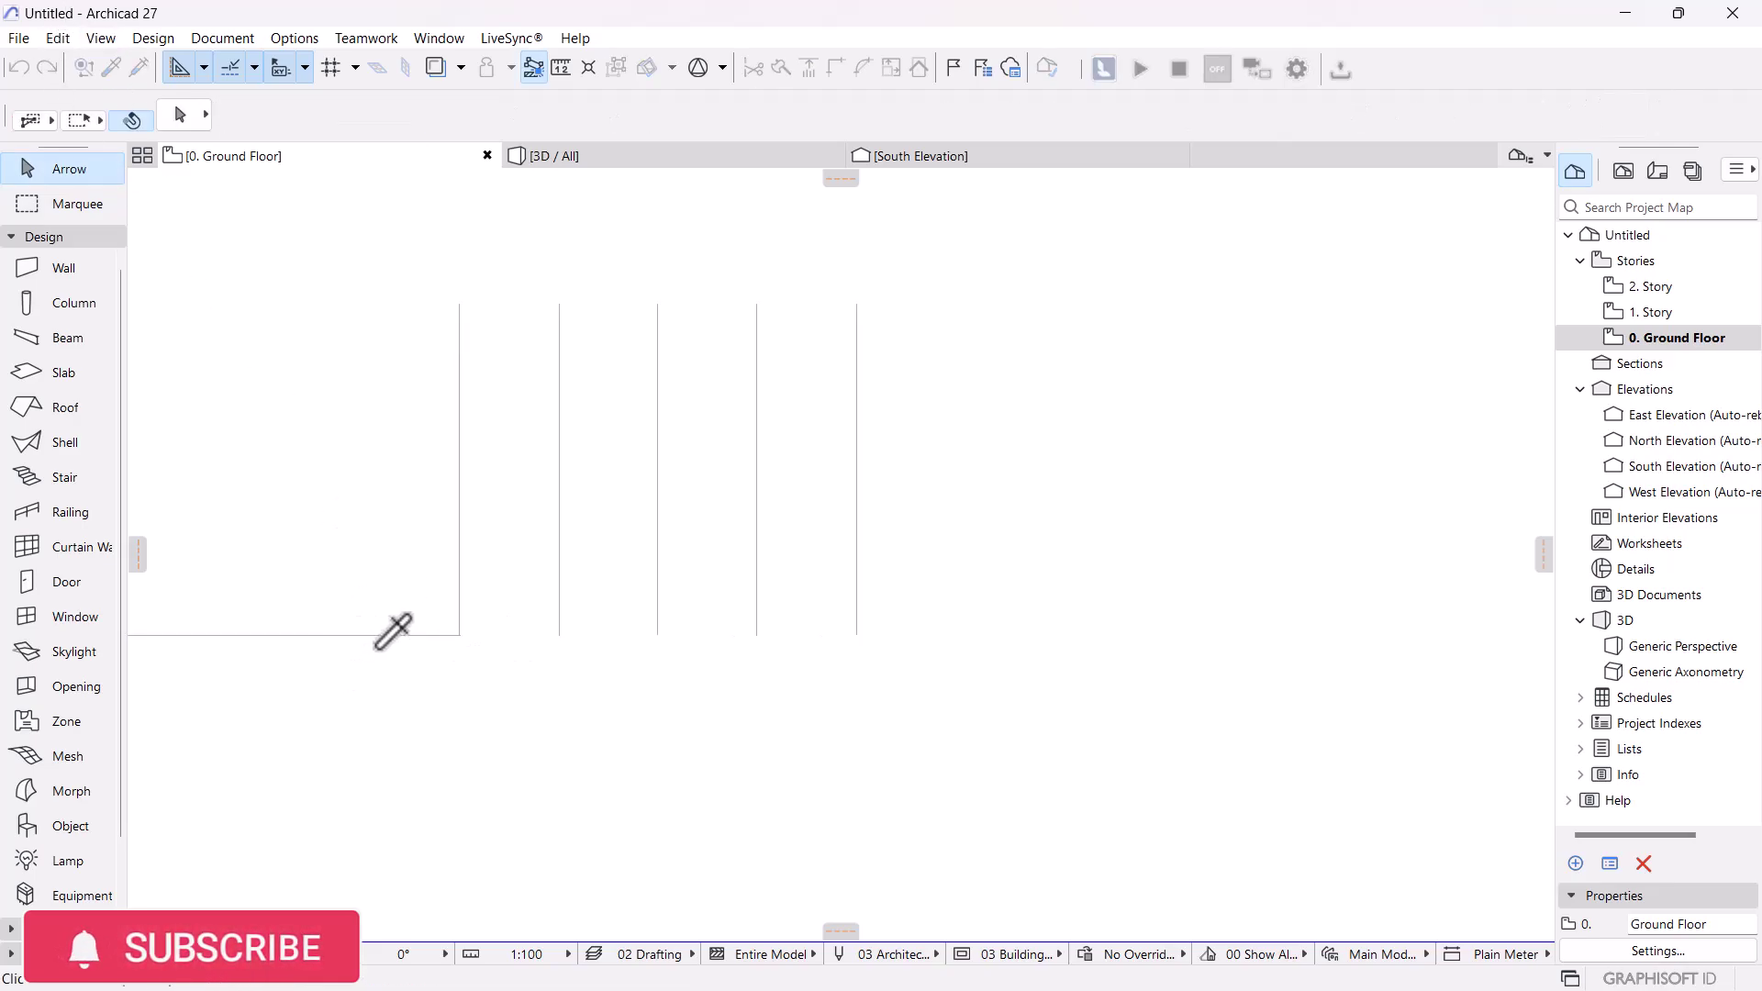
{"action": "left_click", "coordinate": [396, 634]}
{"action": "left_click", "coordinate": [460, 634]}
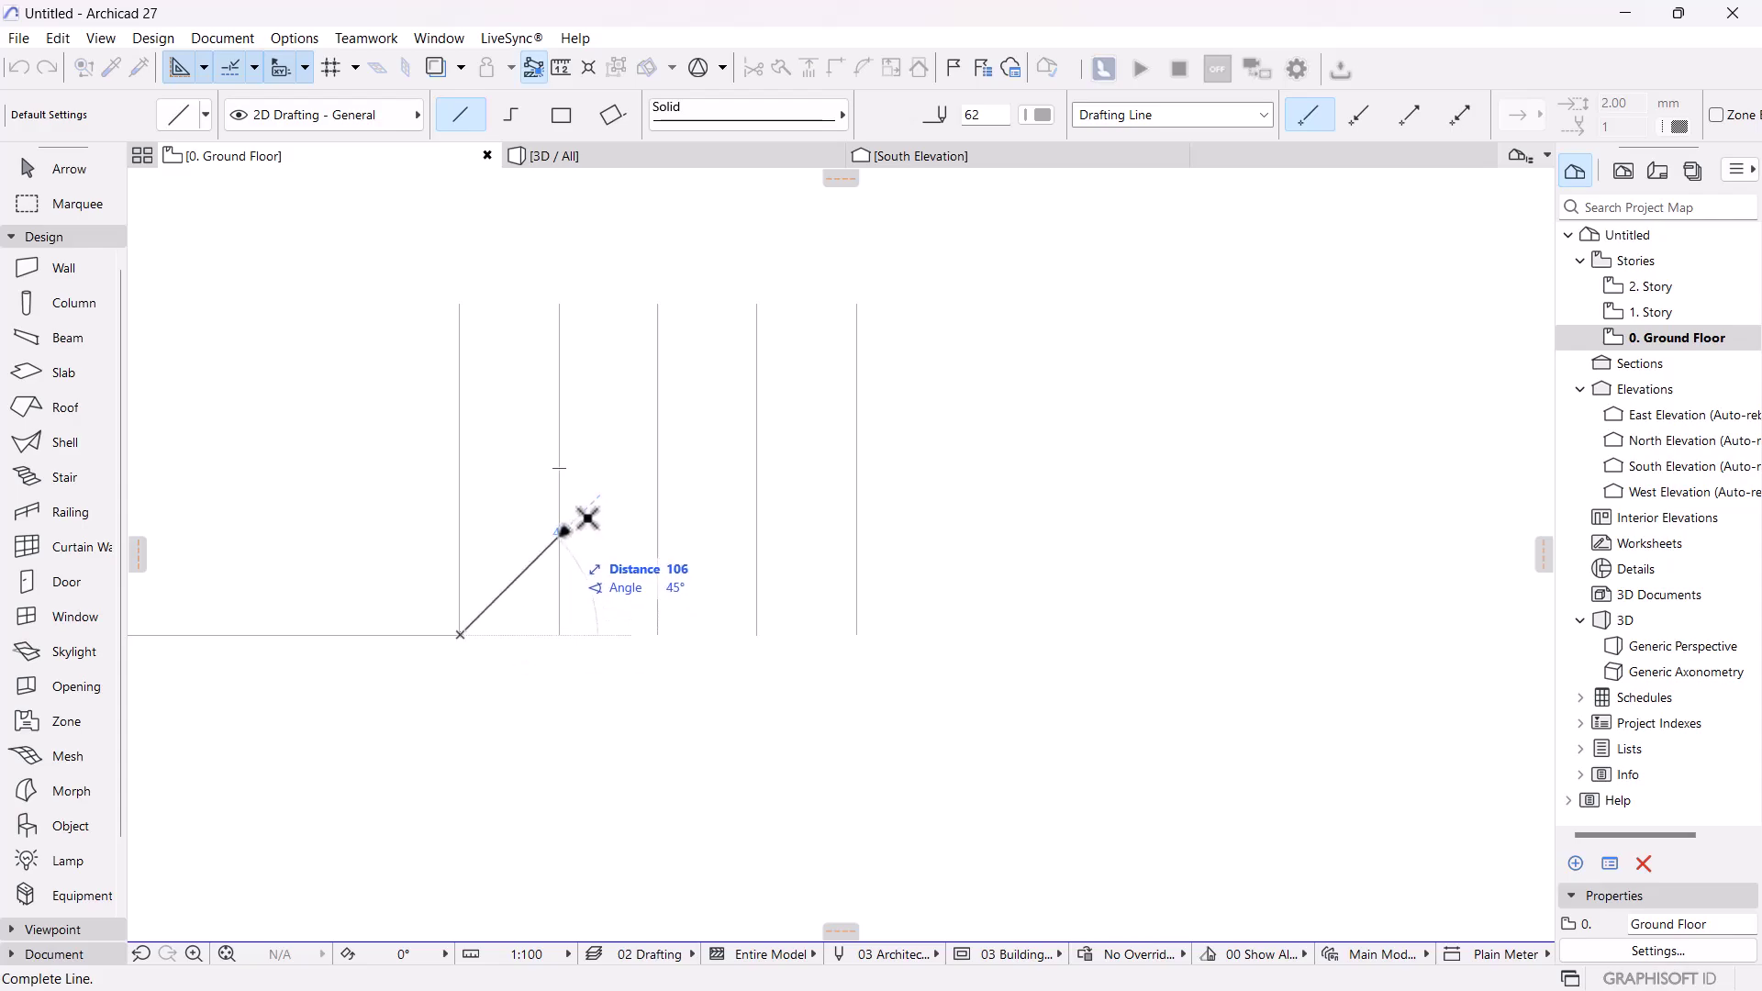
{"action": "left_click", "coordinate": [564, 531]}
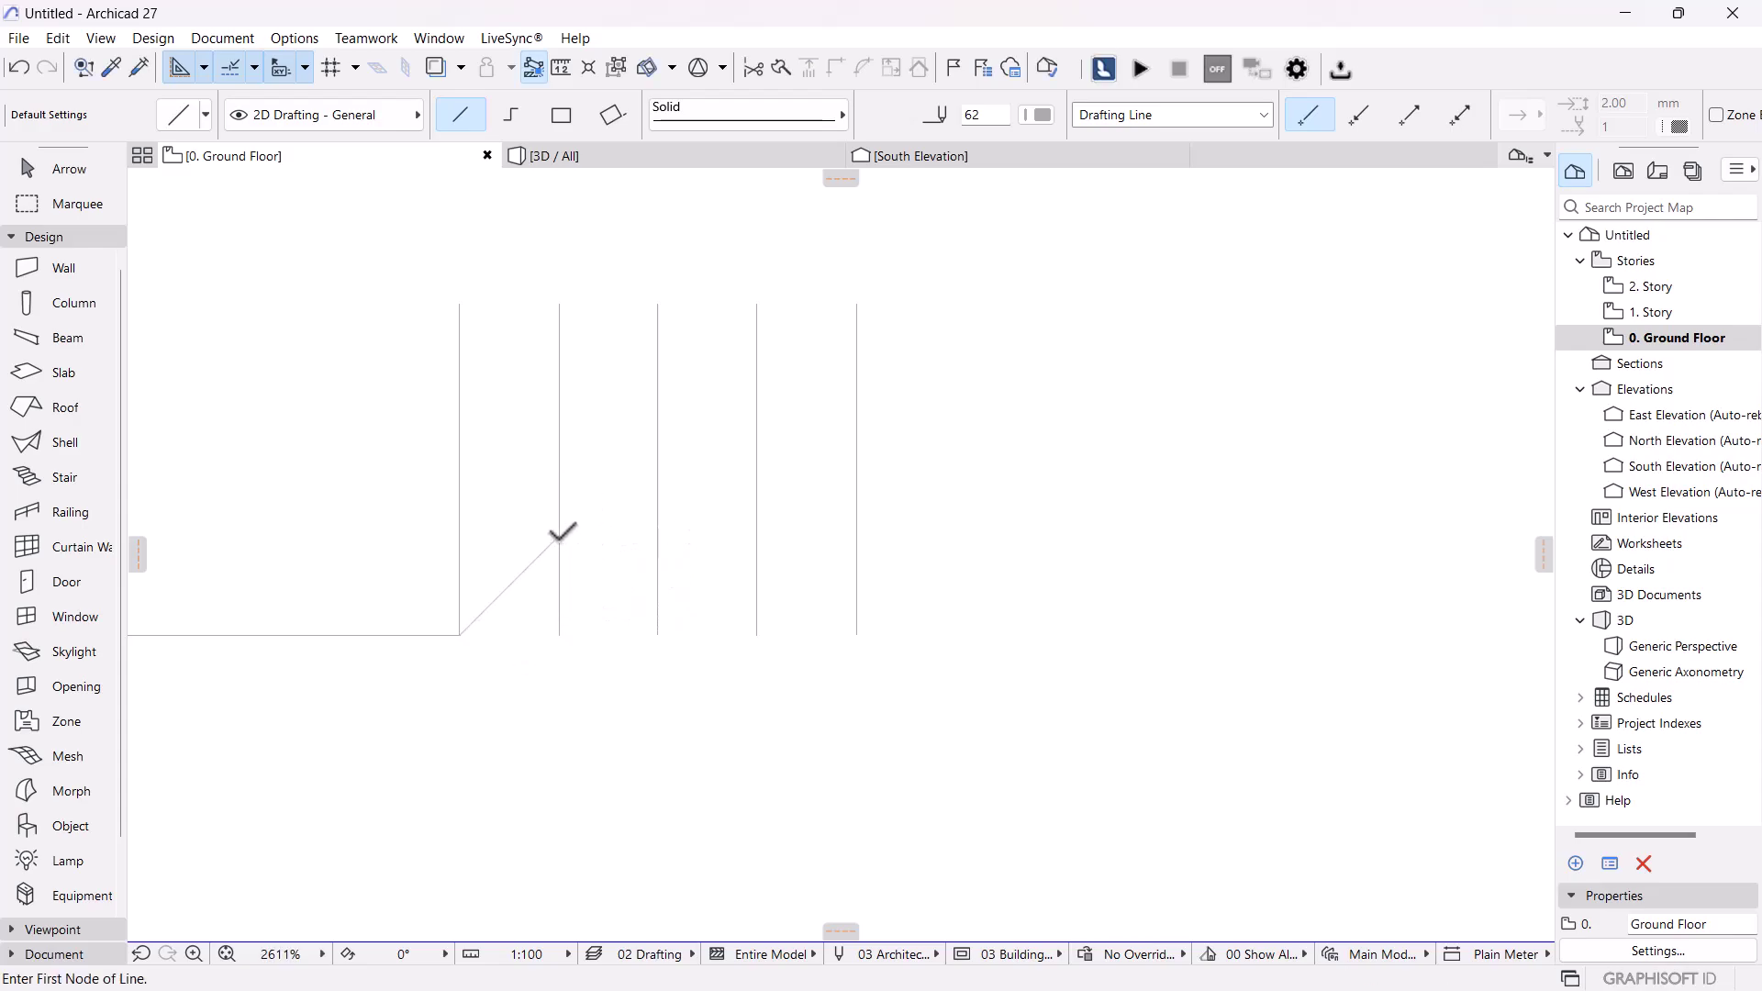
- Draw a horizontal line between the second and third vertical guides, and a 45° line about 106 mm long down to the fourth guide's base
{"action": "left_click", "coordinate": [559, 534]}
{"action": "left_click", "coordinate": [658, 535]}
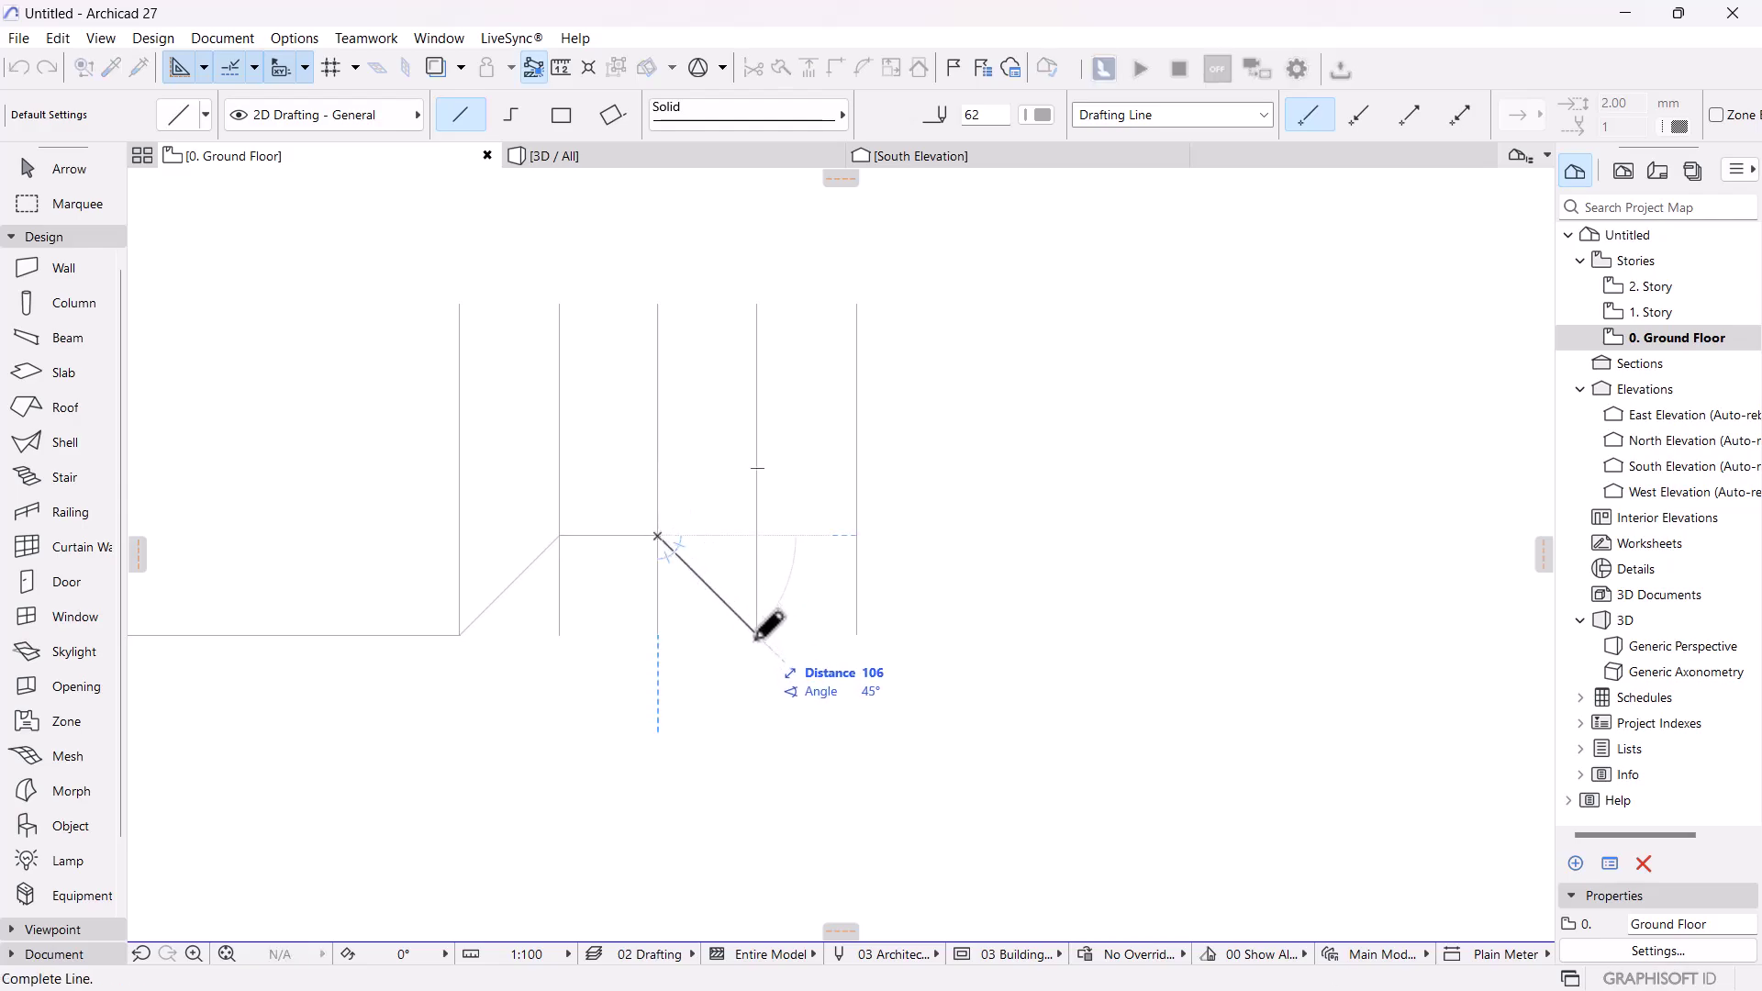
{"action": "left_click", "coordinate": [757, 635]}
{"action": "key", "text": "Escape"}
- Delete the short vertical guide lines around the corrugation bump
{"action": "middle_click_drag", "start_coordinate": [522, 644], "coordinate": [526, 642]}
{"action": "scroll", "coordinate": [525, 642], "scroll_direction": "down", "scroll_amount": 5}
{"action": "left_click_drag", "start_coordinate": [1003, 632], "coordinate": [477, 502]}
{"action": "key", "text": "Delete"}
- Drag a copy of the four profile lines horizontally so it starts at the end point of the original profile
{"action": "left_click_drag", "start_coordinate": [870, 776], "coordinate": [267, 656]}
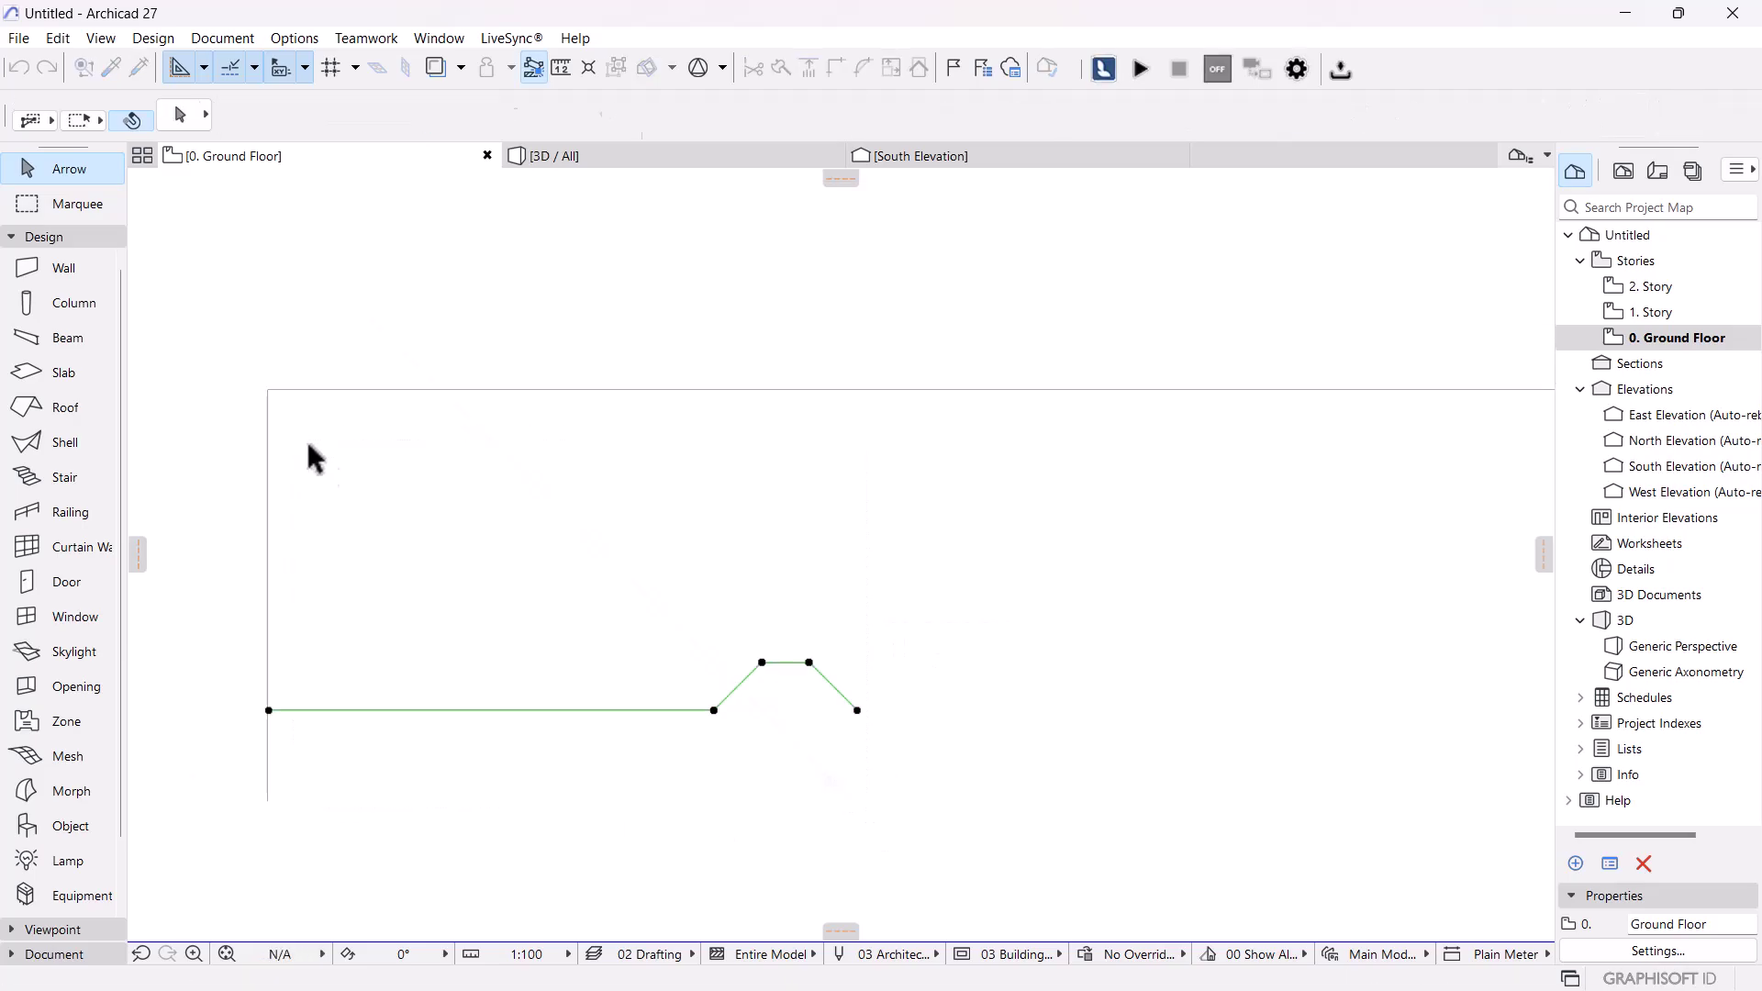
{"action": "right_click", "coordinate": [474, 653]}
{"action": "mouse_move", "coordinate": [562, 363]}
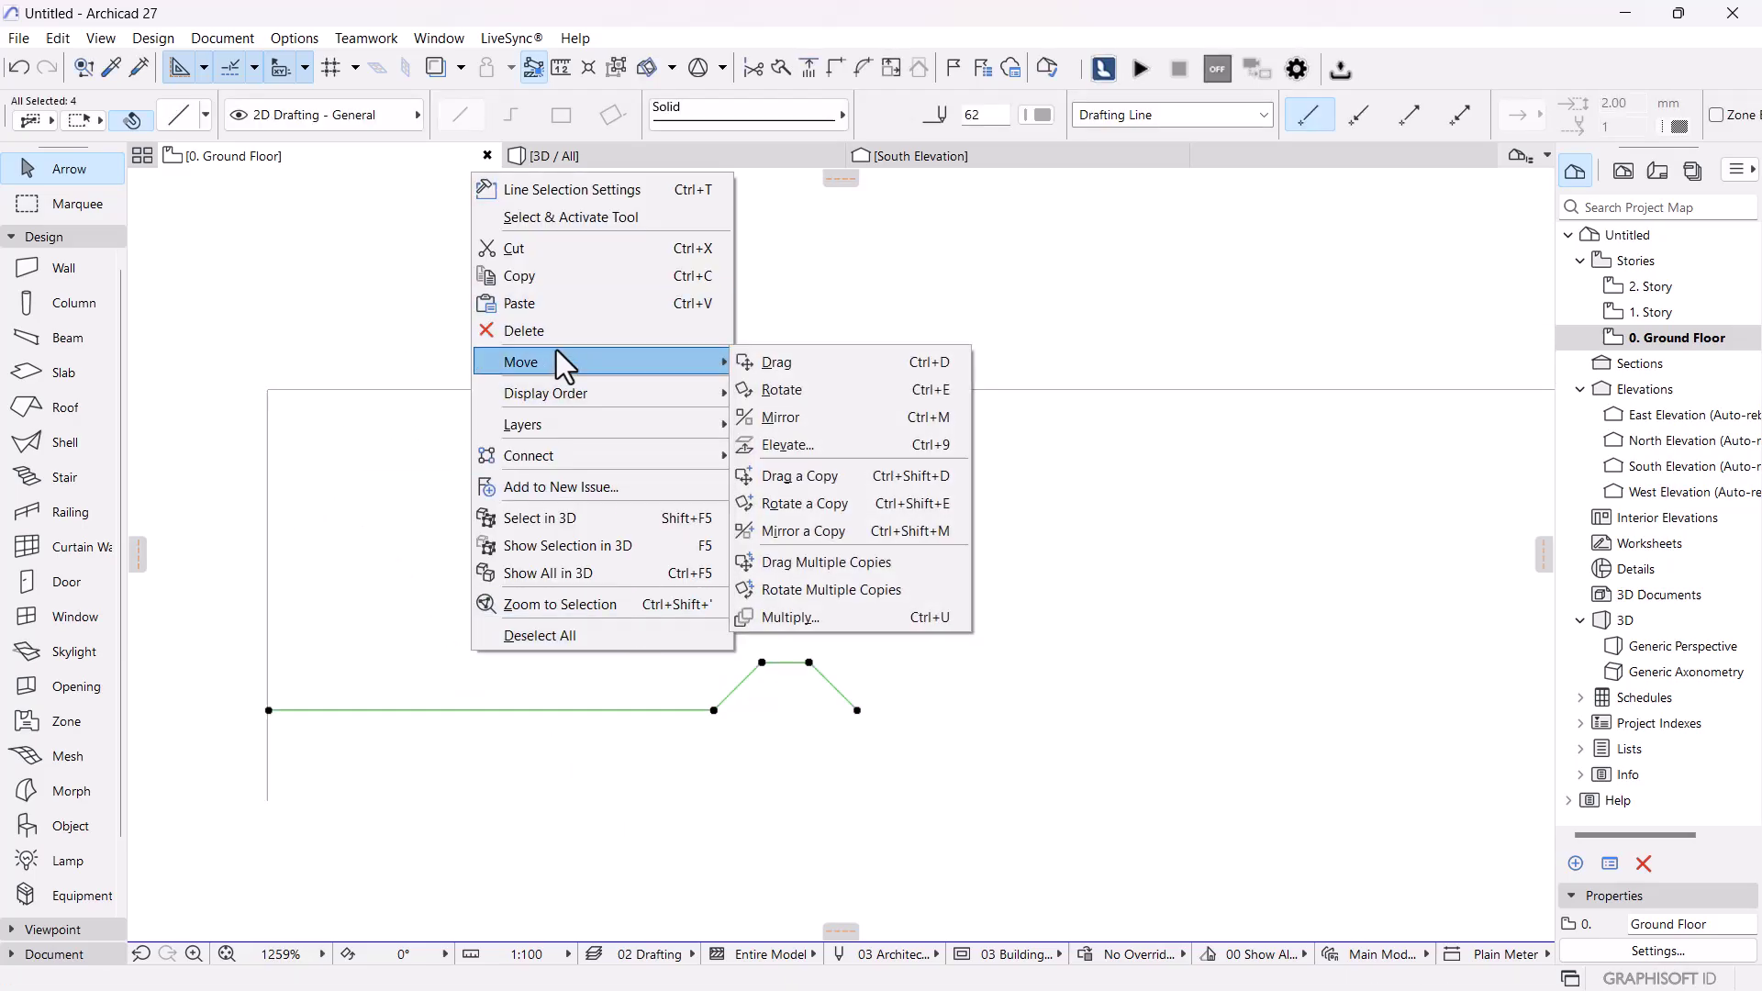
{"action": "left_click", "coordinate": [849, 479]}
{"action": "left_click", "coordinate": [268, 710]}
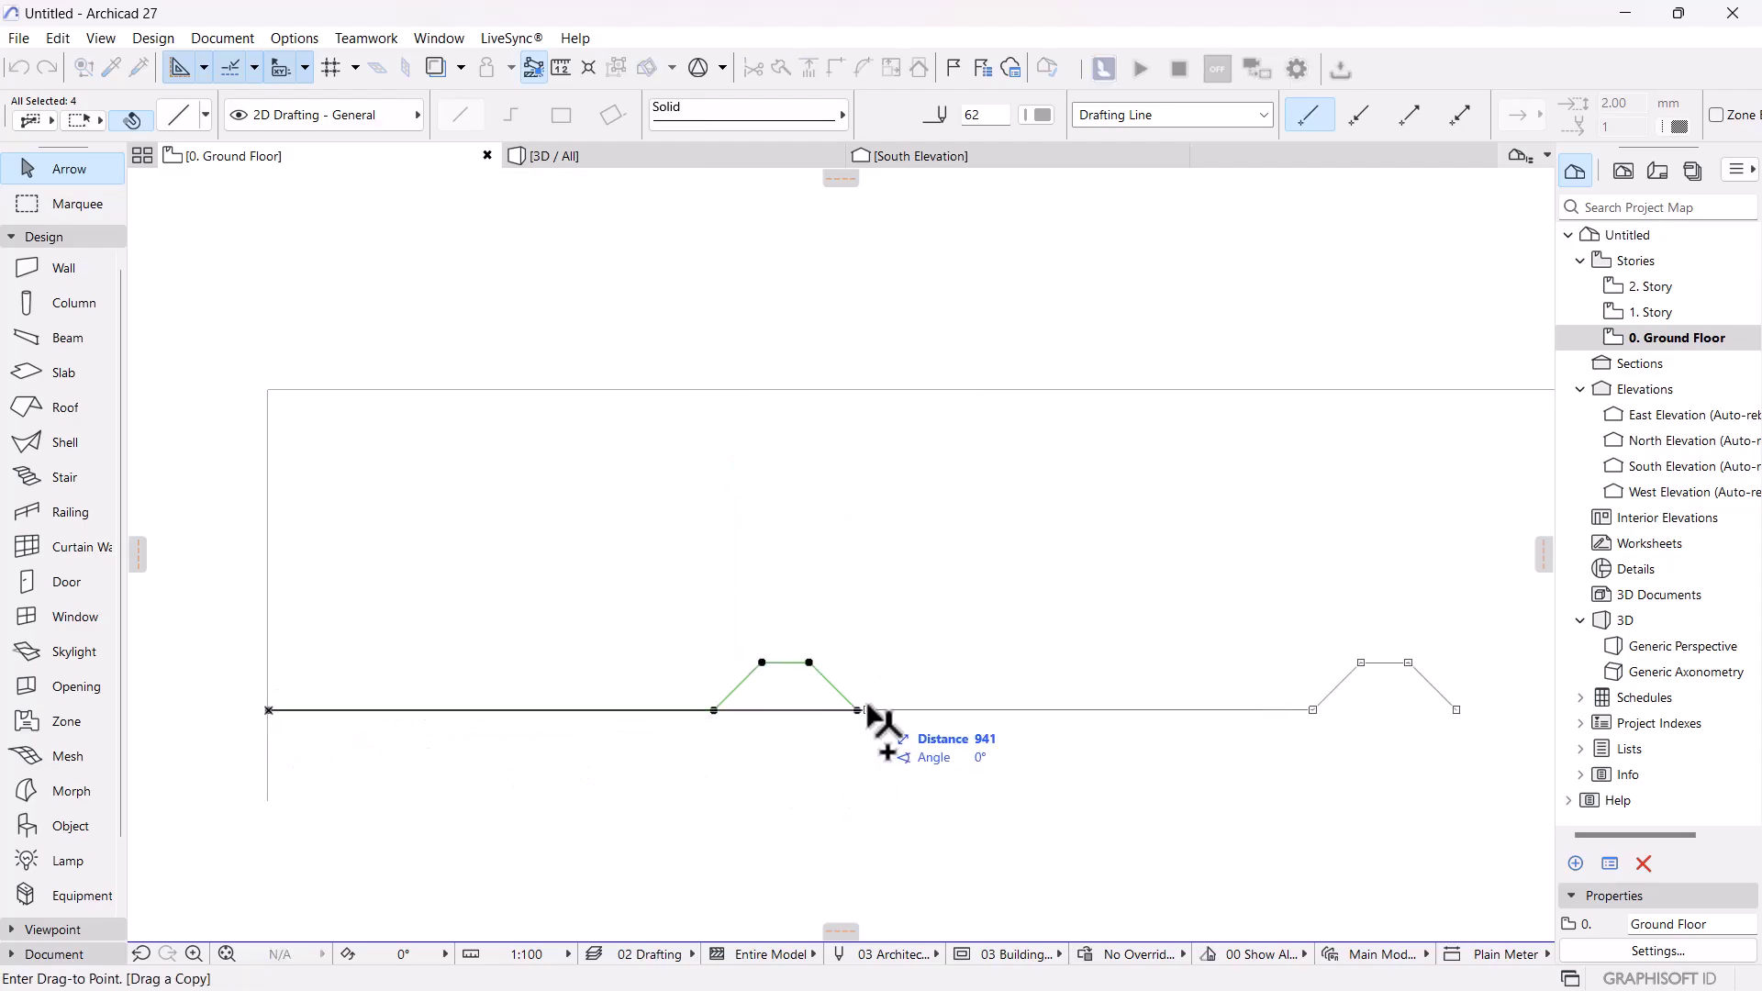
{"action": "left_click", "coordinate": [857, 710]}
{"action": "scroll", "coordinate": [773, 676], "scroll_direction": "down", "scroll_amount": 3}
{"action": "middle_click_drag", "start_coordinate": [773, 677], "coordinate": [422, 669]}
{"action": "left_click", "coordinate": [922, 785]}
- Drag a copy of the second profile segment 925 mm horizontally from its start point to its end point
{"action": "left_click_drag", "start_coordinate": [845, 731], "coordinate": [635, 587]}
{"action": "right_click", "coordinate": [633, 586]}
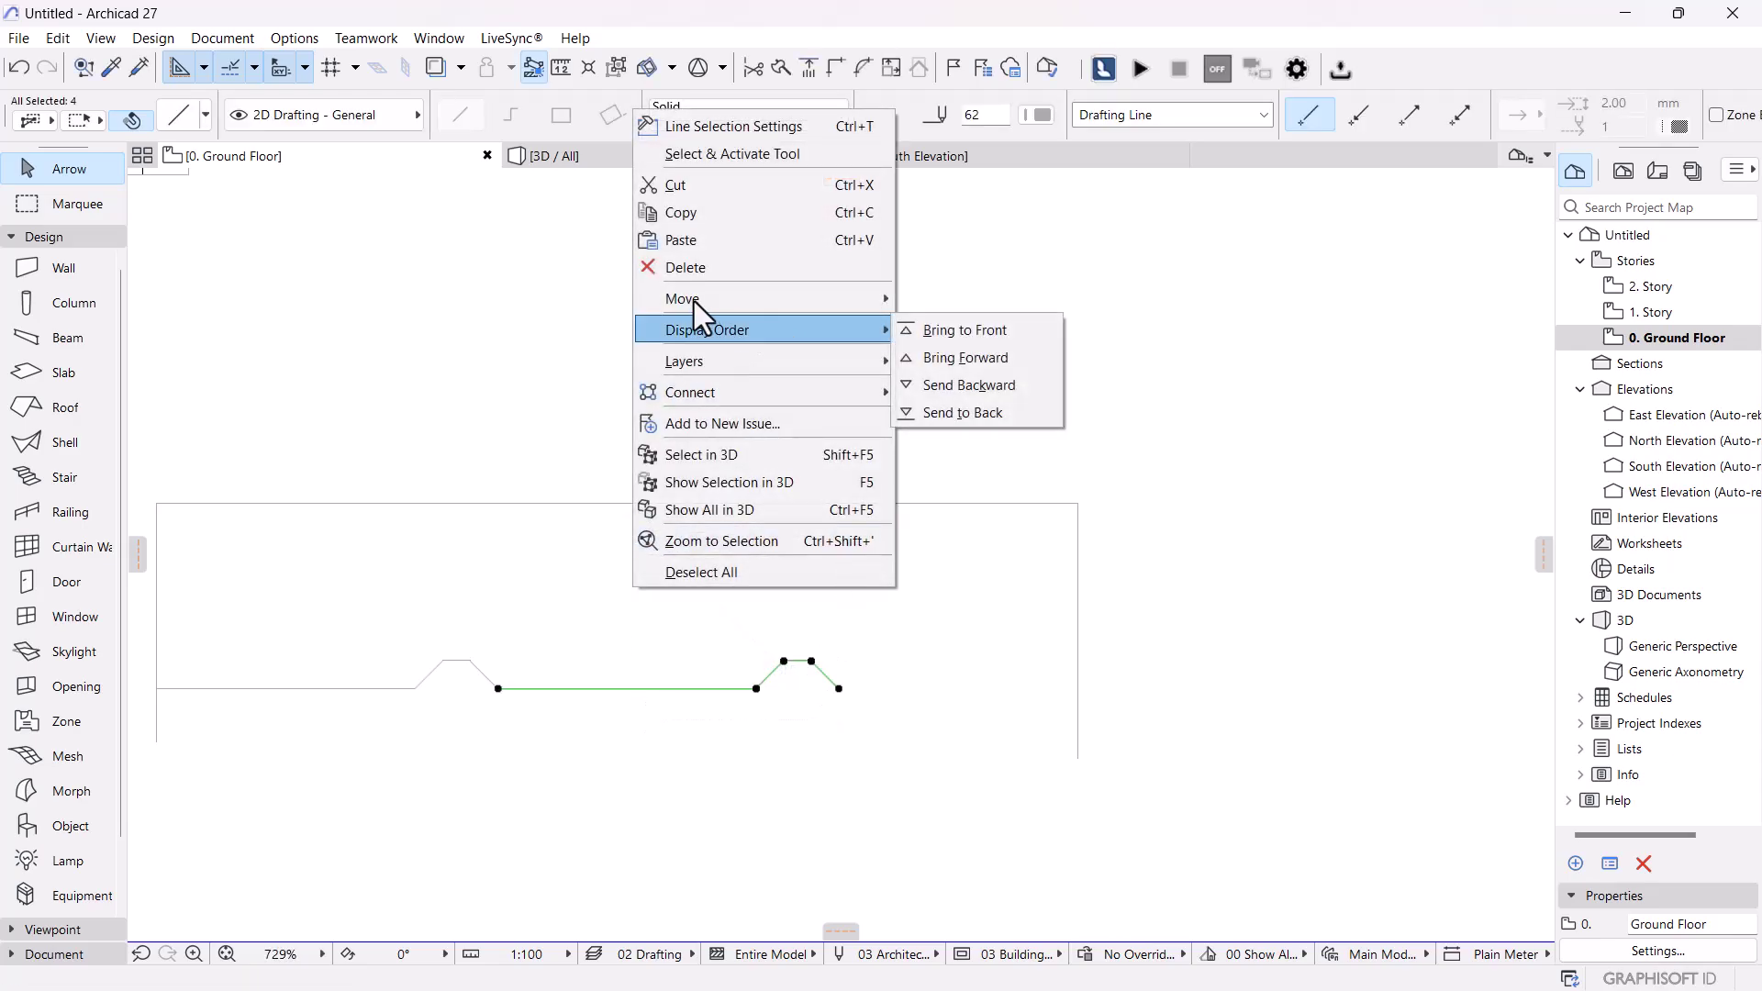
{"action": "left_click", "coordinate": [366, 263]}
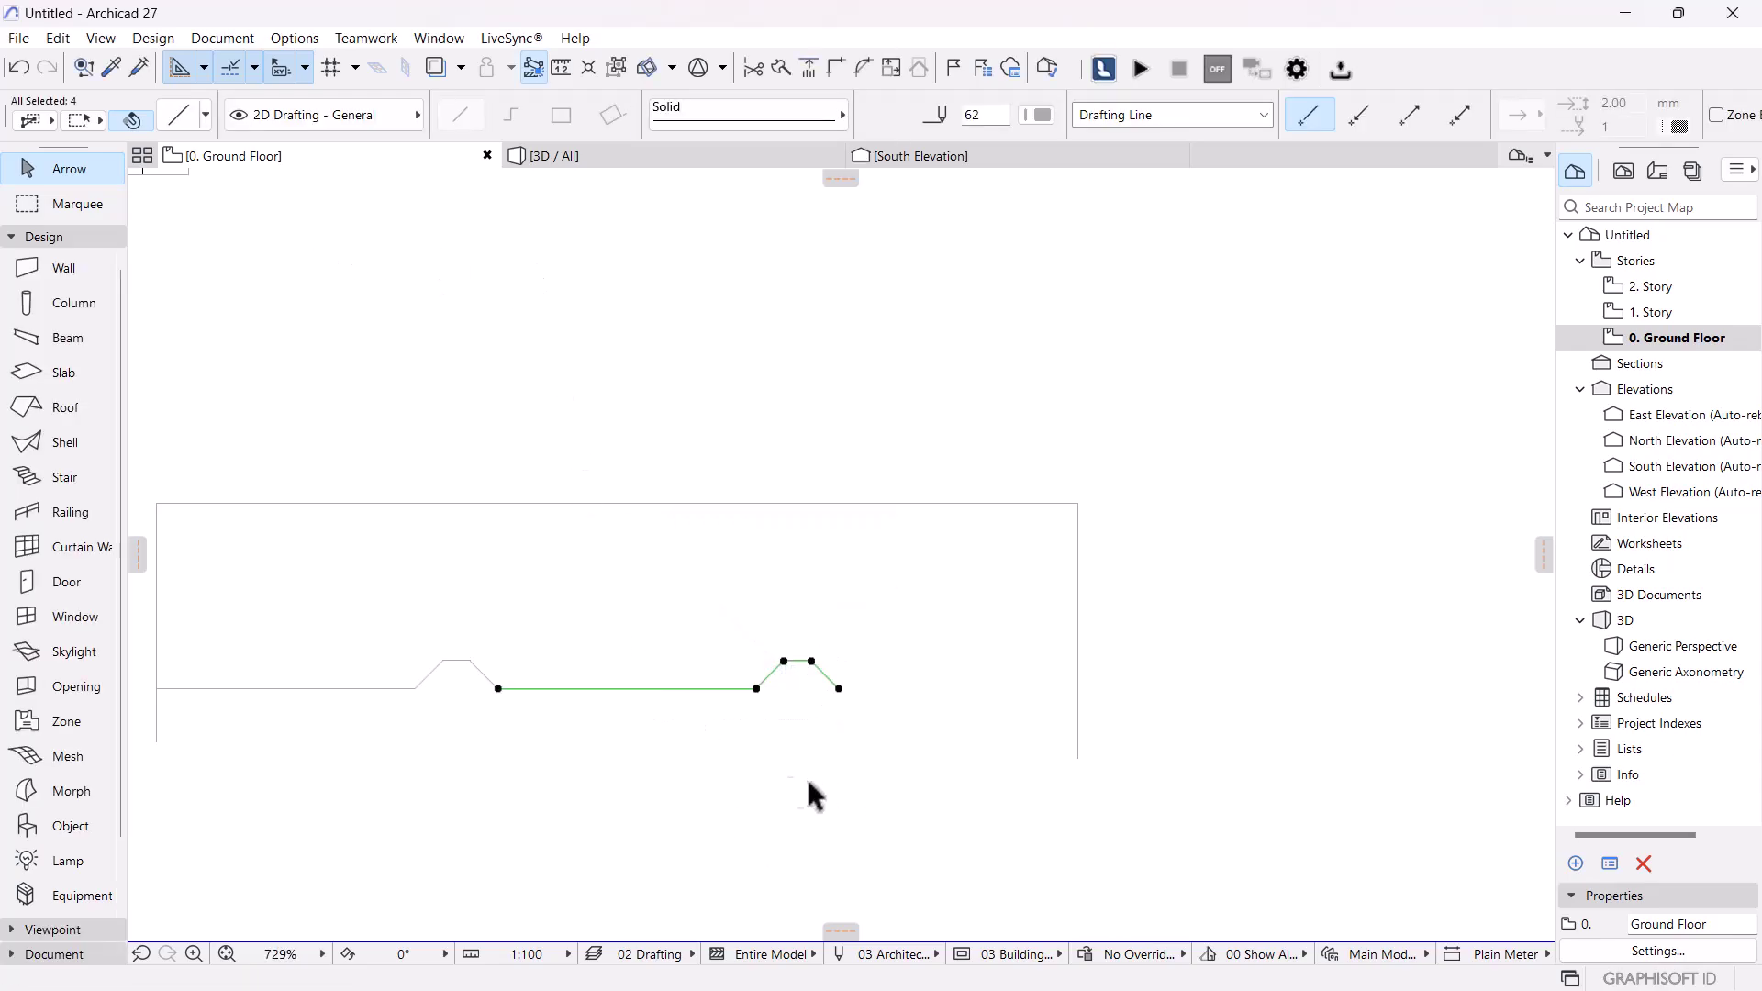
{"action": "right_click", "coordinate": [629, 699]}
{"action": "mouse_move", "coordinate": [780, 410]}
{"action": "left_click", "coordinate": [981, 522]}
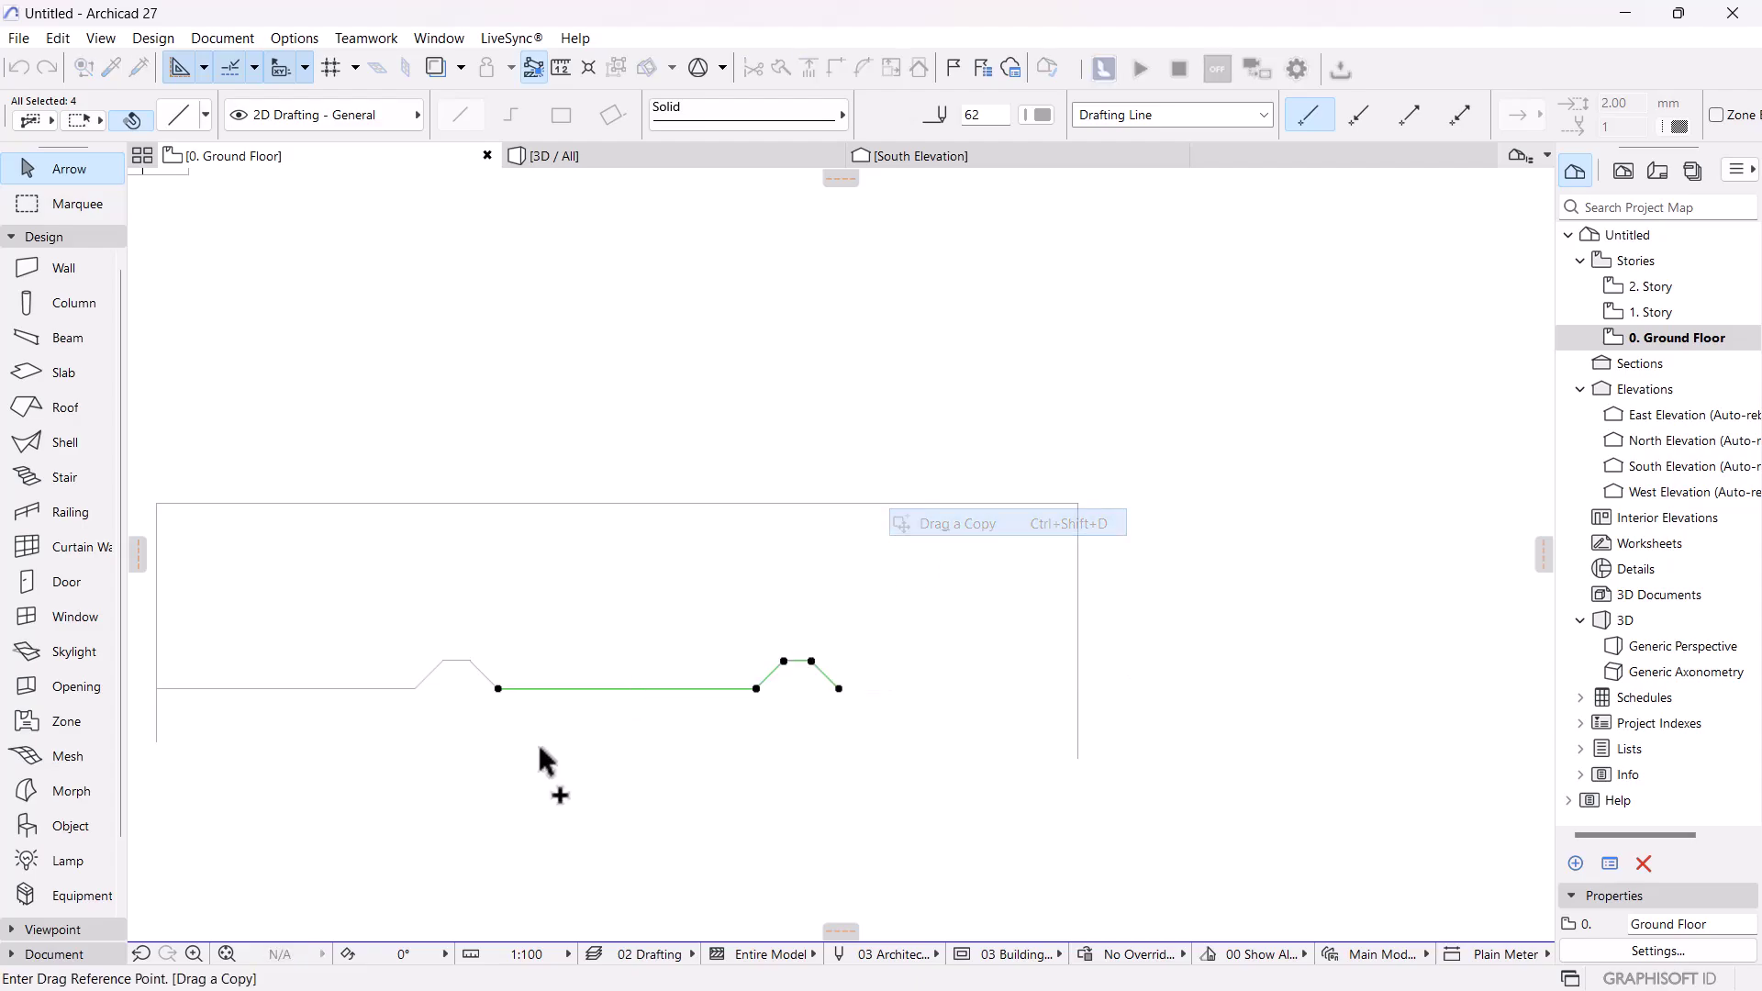
{"action": "left_click", "coordinate": [498, 688]}
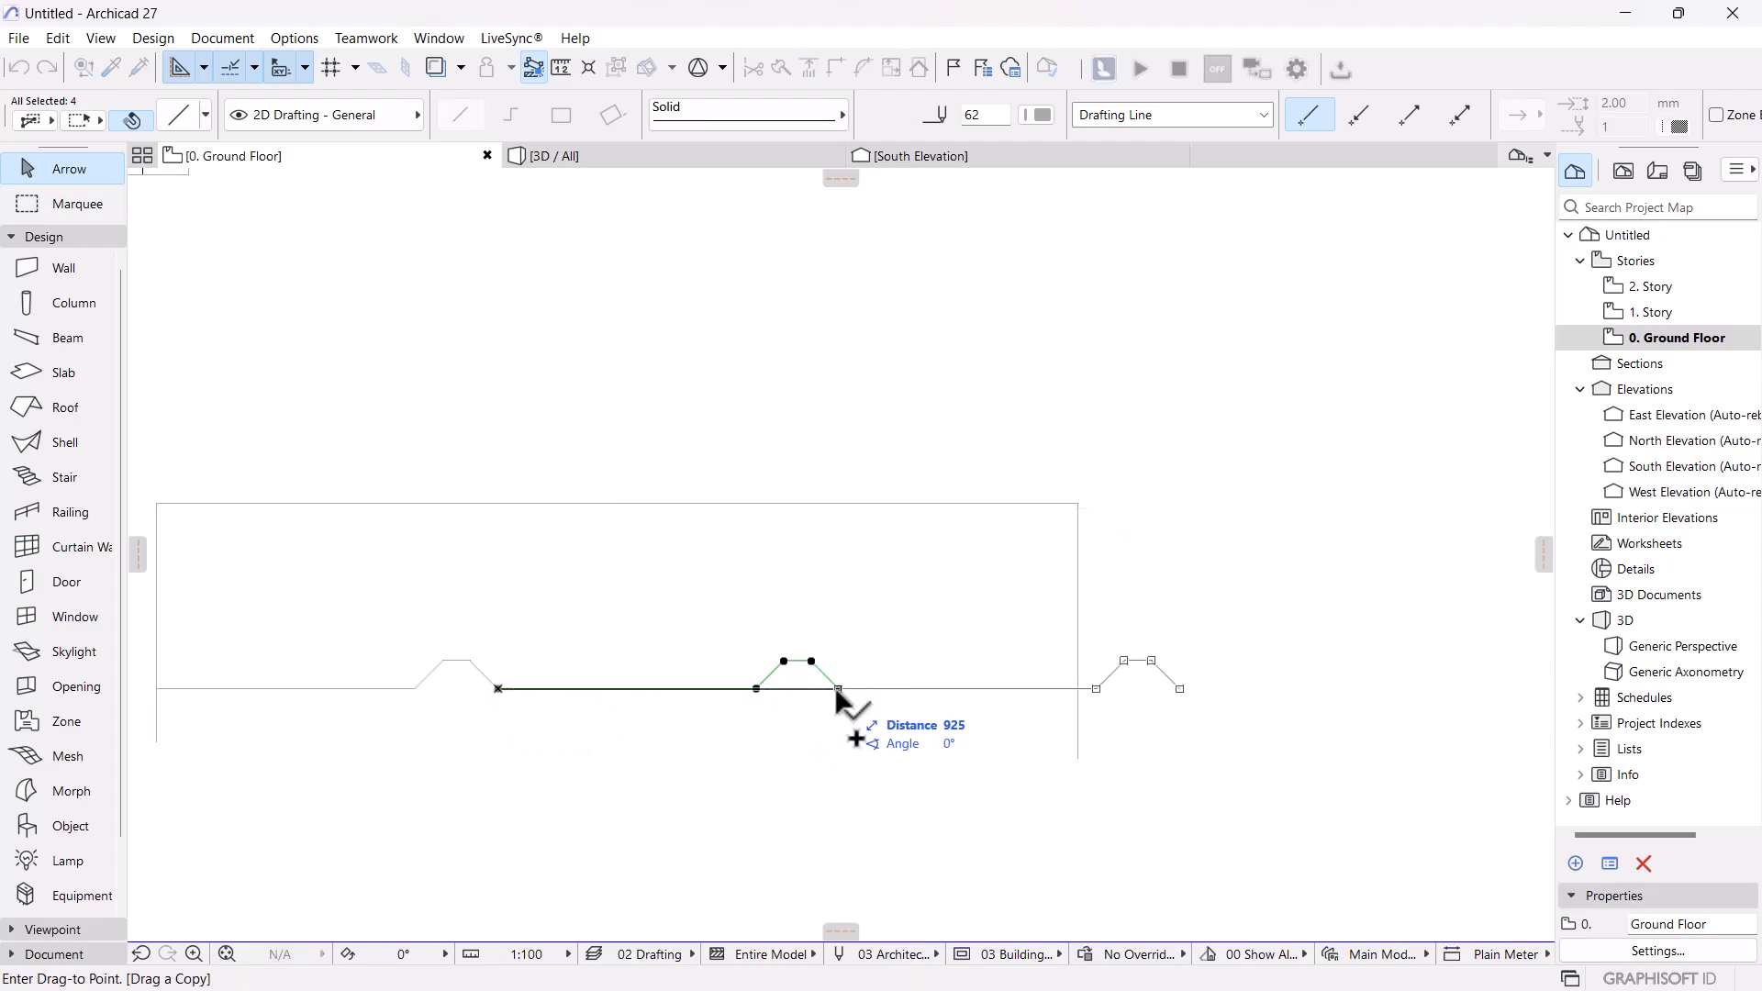
{"action": "left_click", "coordinate": [839, 690]}
{"action": "left_click", "coordinate": [1294, 780]}
- Delete the last copy's bump lines beyond the end boundary and trim its horizontal line at that boundary
{"action": "left_click_drag", "start_coordinate": [1301, 768], "coordinate": [1140, 519]}
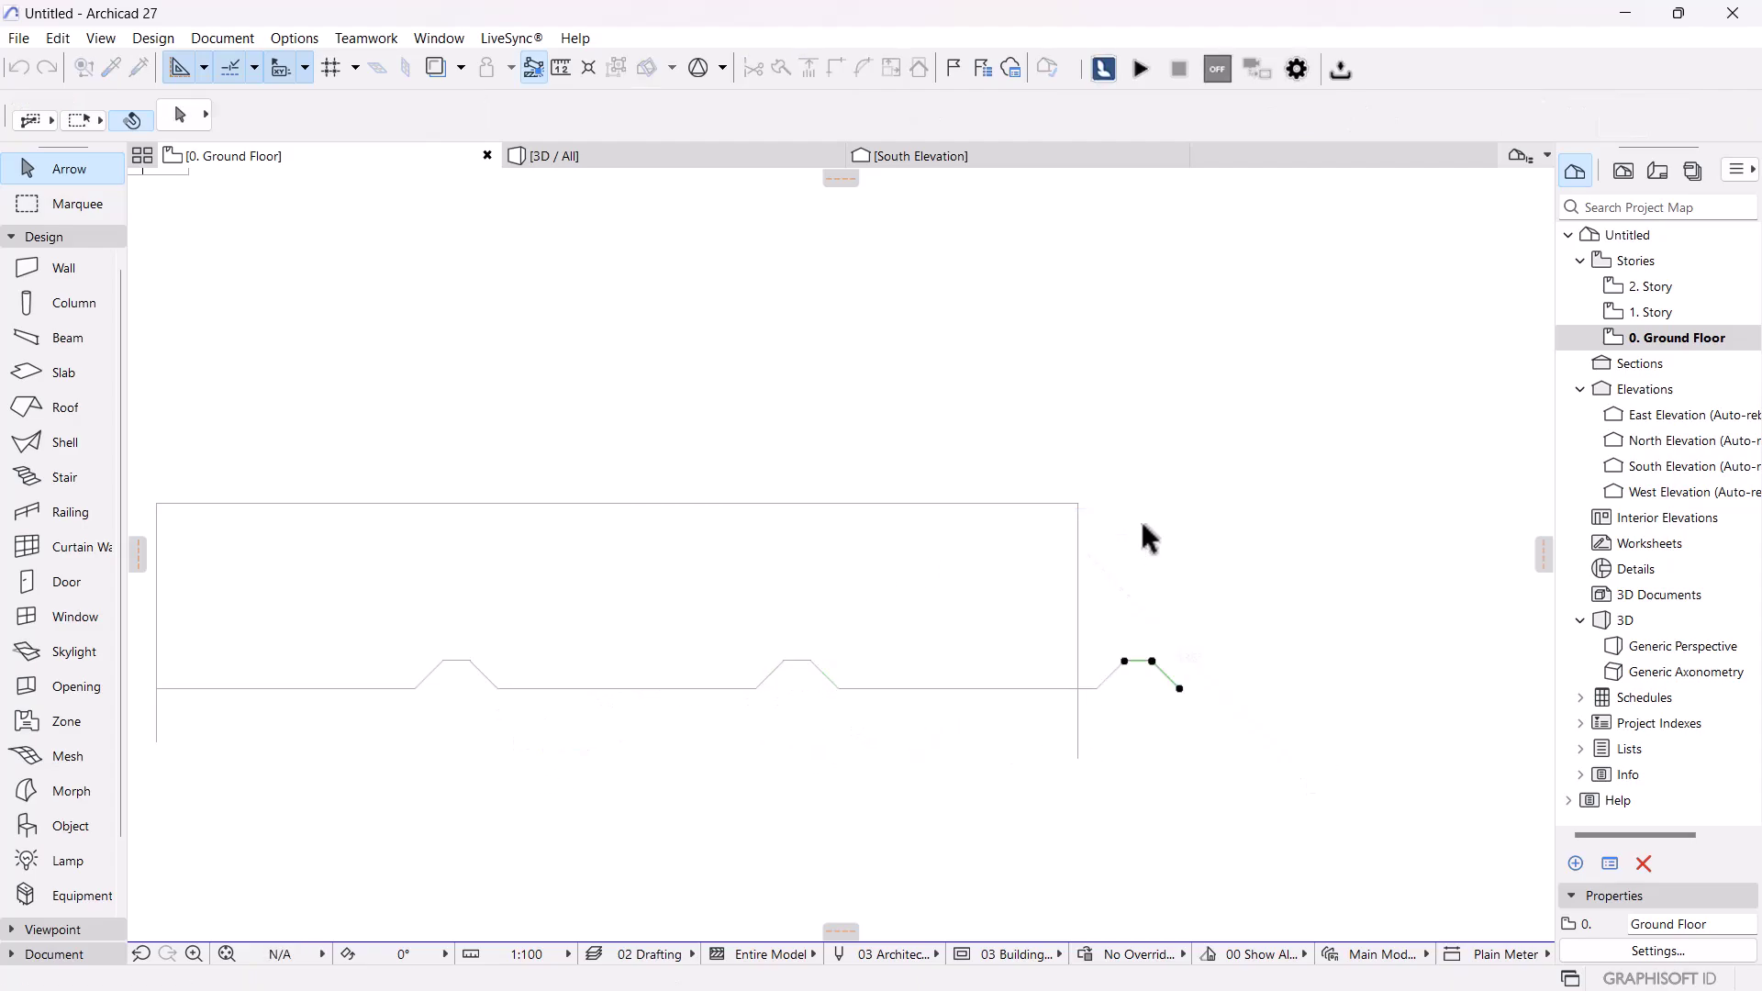
{"action": "key", "text": "Delete"}
{"action": "scroll", "coordinate": [1216, 707], "scroll_direction": "up", "scroll_amount": 5}
{"action": "left_click_drag", "start_coordinate": [1057, 645], "coordinate": [973, 540]}
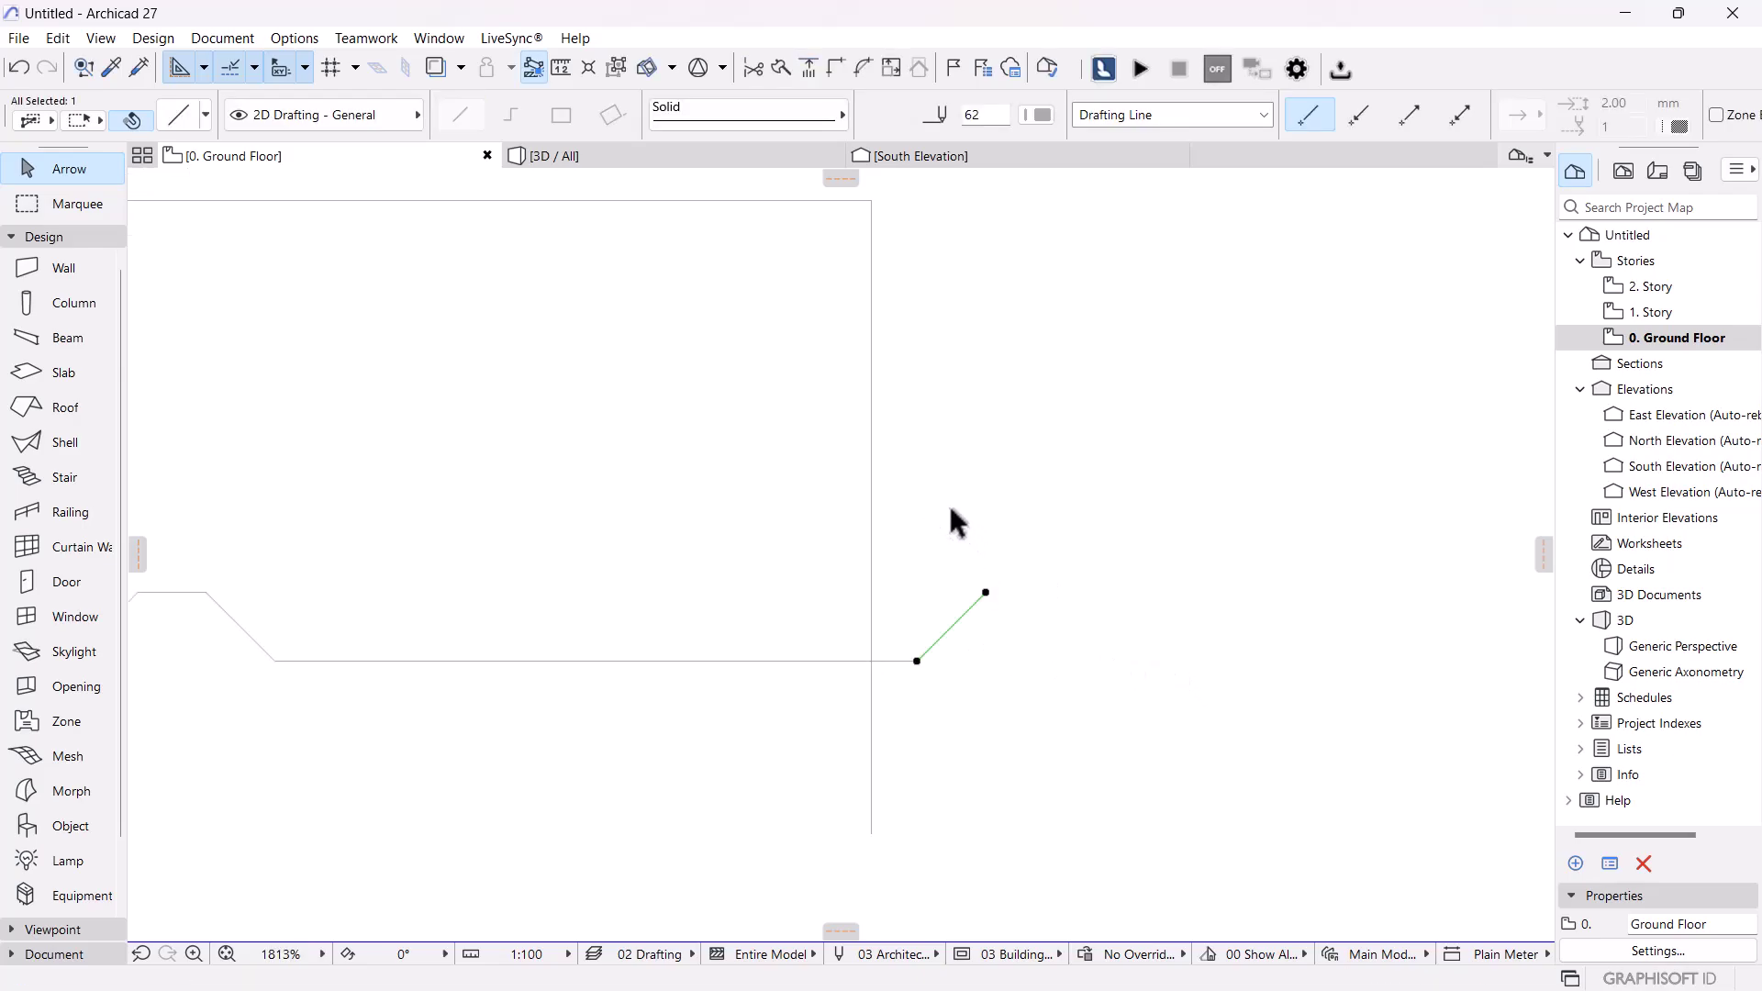
{"action": "key", "text": "Delete"}
{"action": "scroll", "coordinate": [881, 532], "scroll_direction": "down", "scroll_amount": 4}
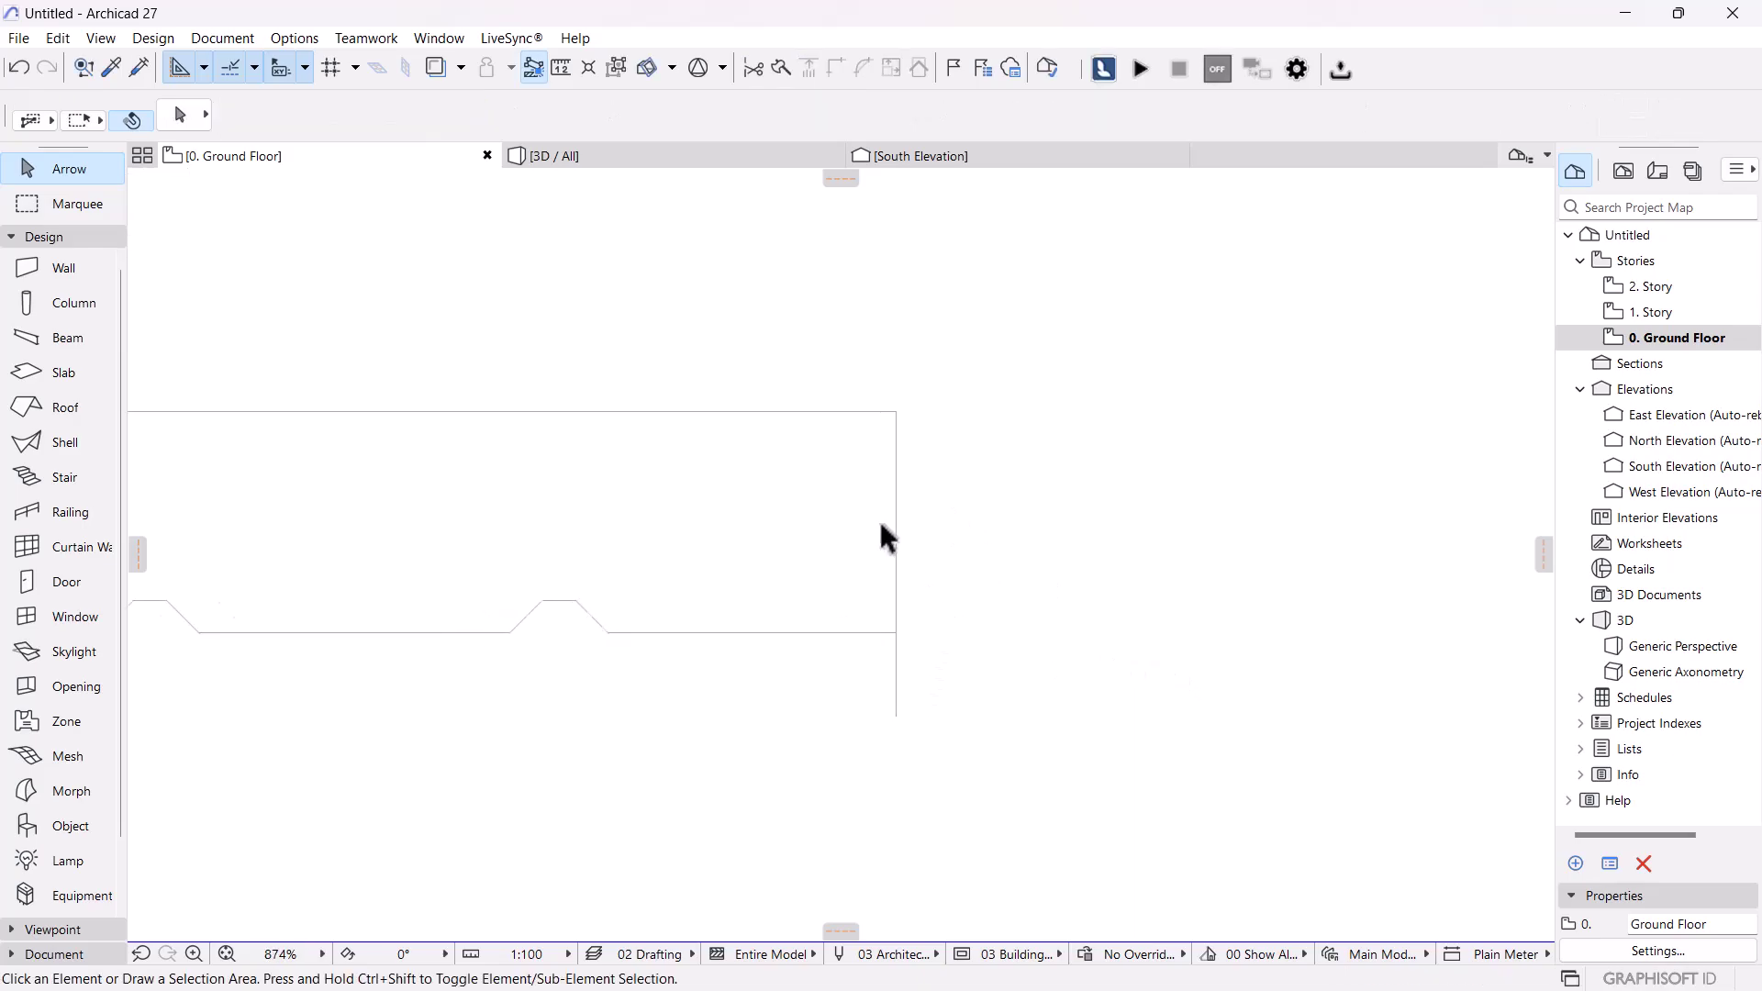
- Delete the boundary guide lines around the corrugation profile, leaving only the profile lines
{"action": "left_click_drag", "start_coordinate": [1184, 583], "coordinate": [309, 451]}
{"action": "key", "text": "Escape"}
{"action": "key", "text": "Delete"}
{"action": "scroll", "coordinate": [840, 619], "scroll_direction": "down", "scroll_amount": 1}
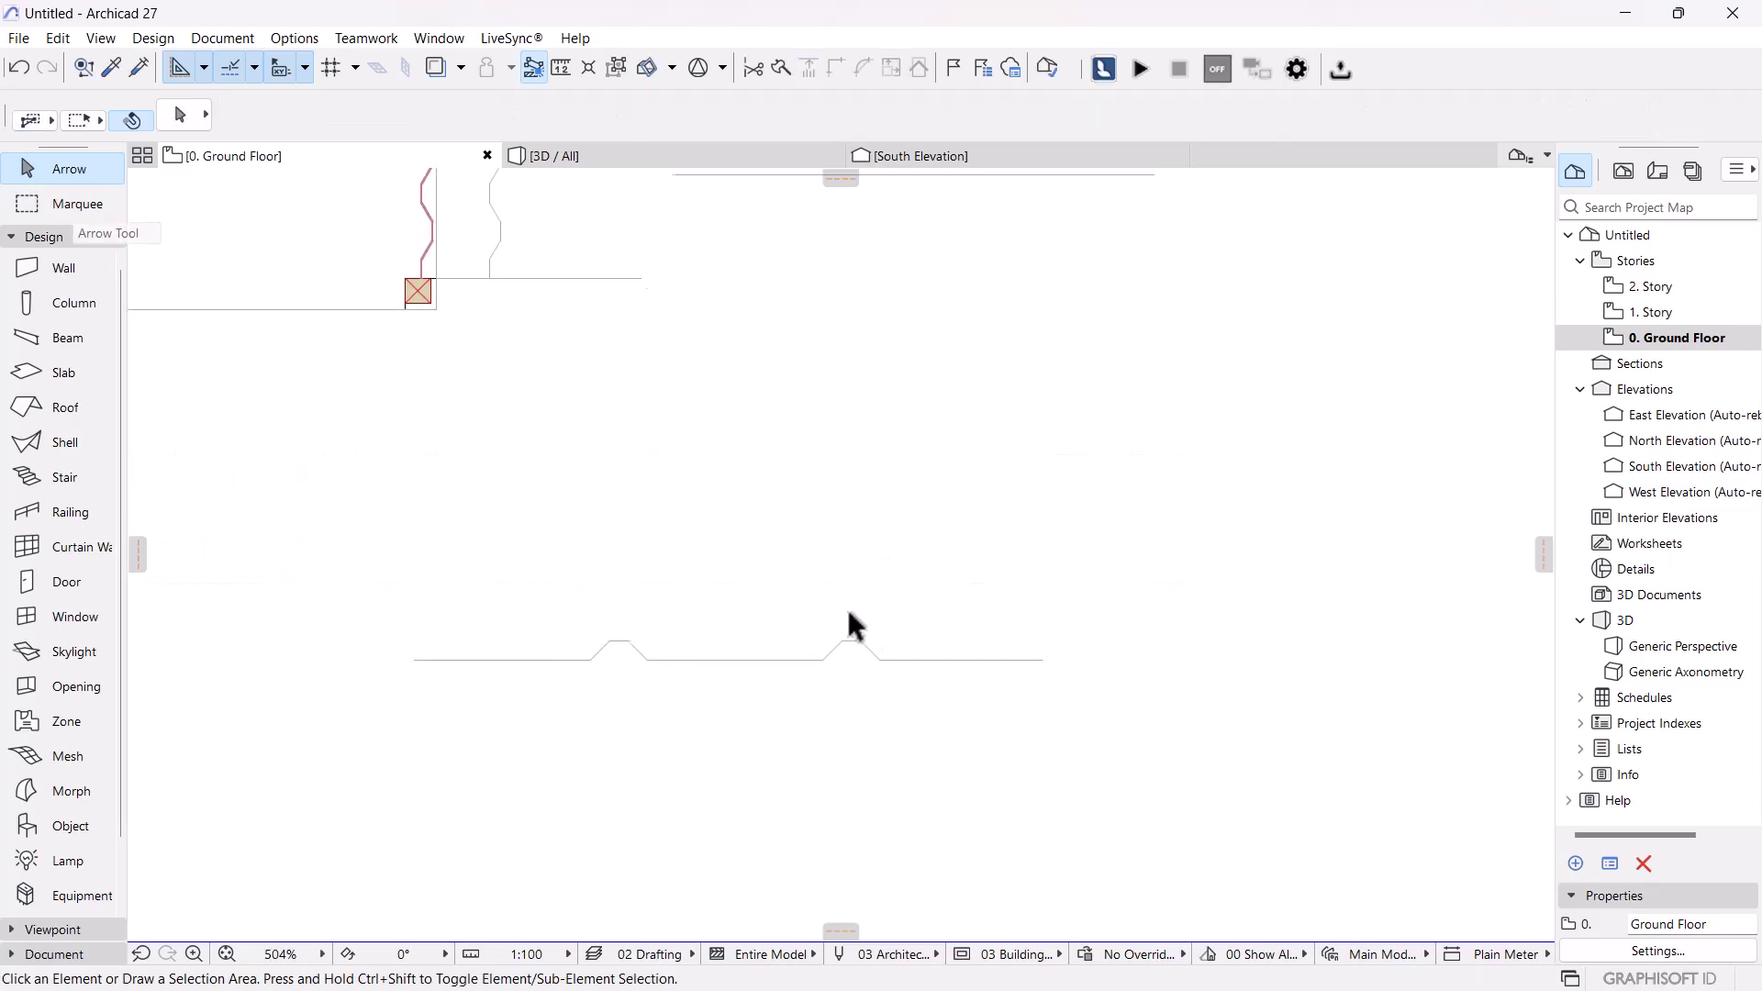
- Activate the Shell tool and try to create an extruded shell from the end wall's corrugation profile
{"action": "left_click", "coordinate": [64, 444]}
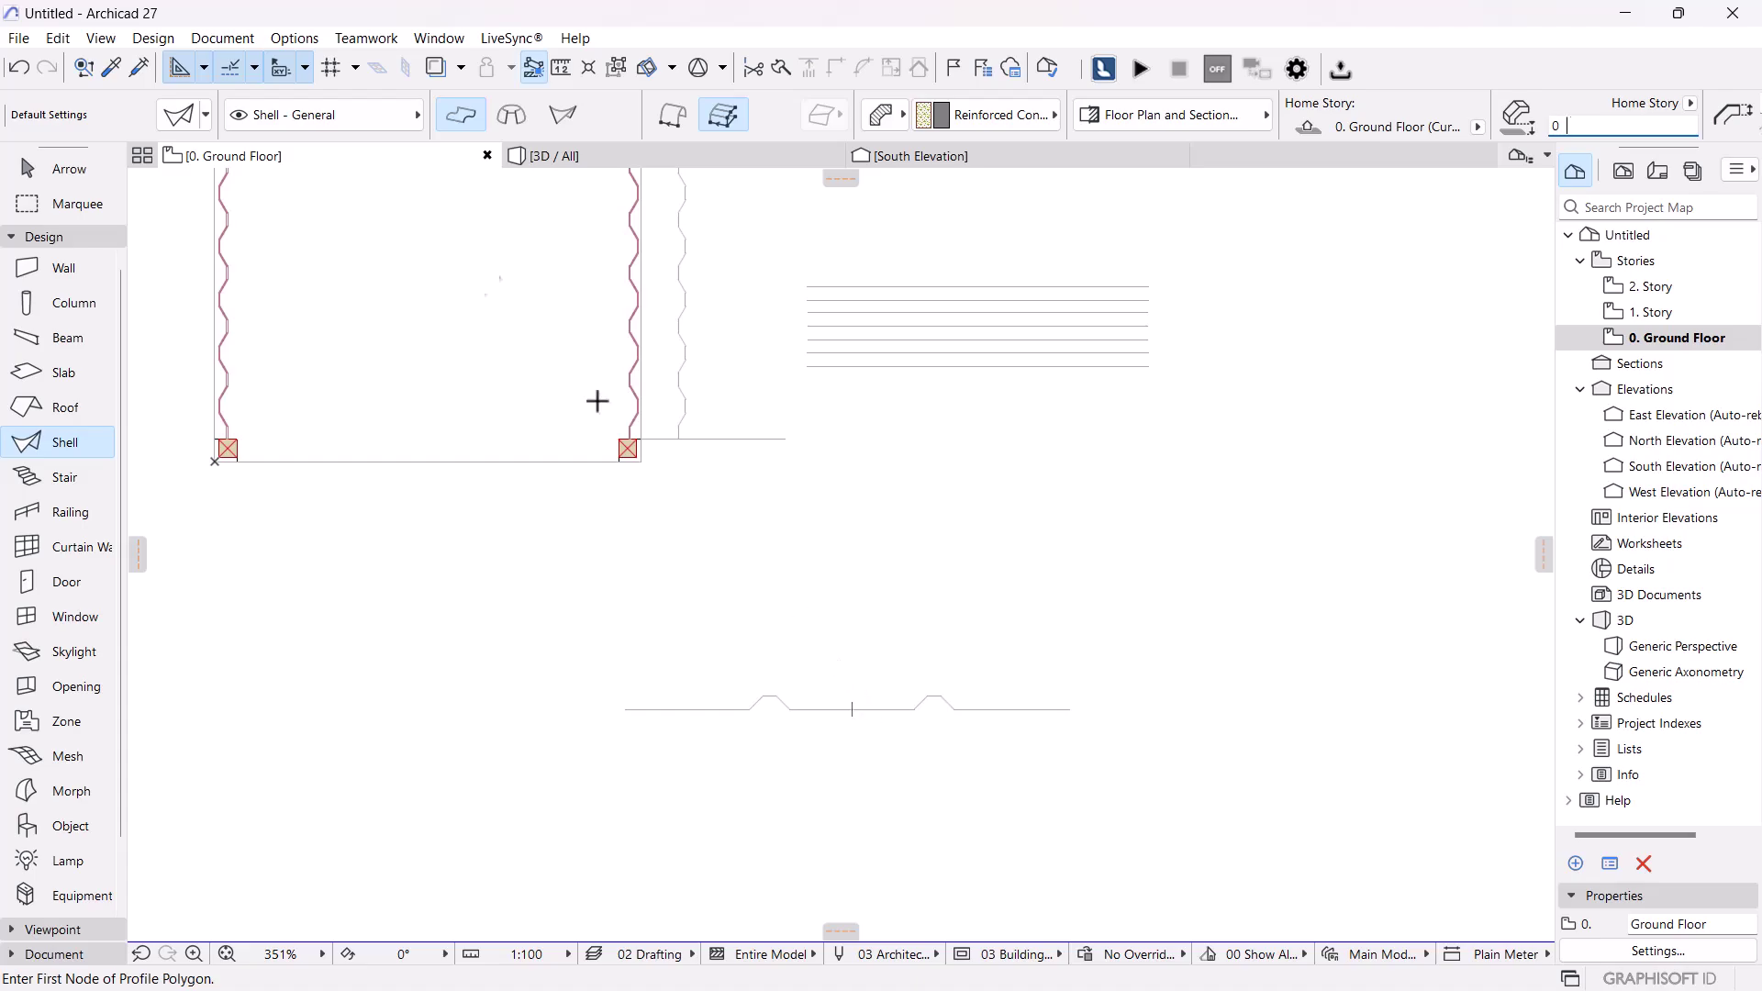
{"action": "left_click", "coordinate": [730, 119]}
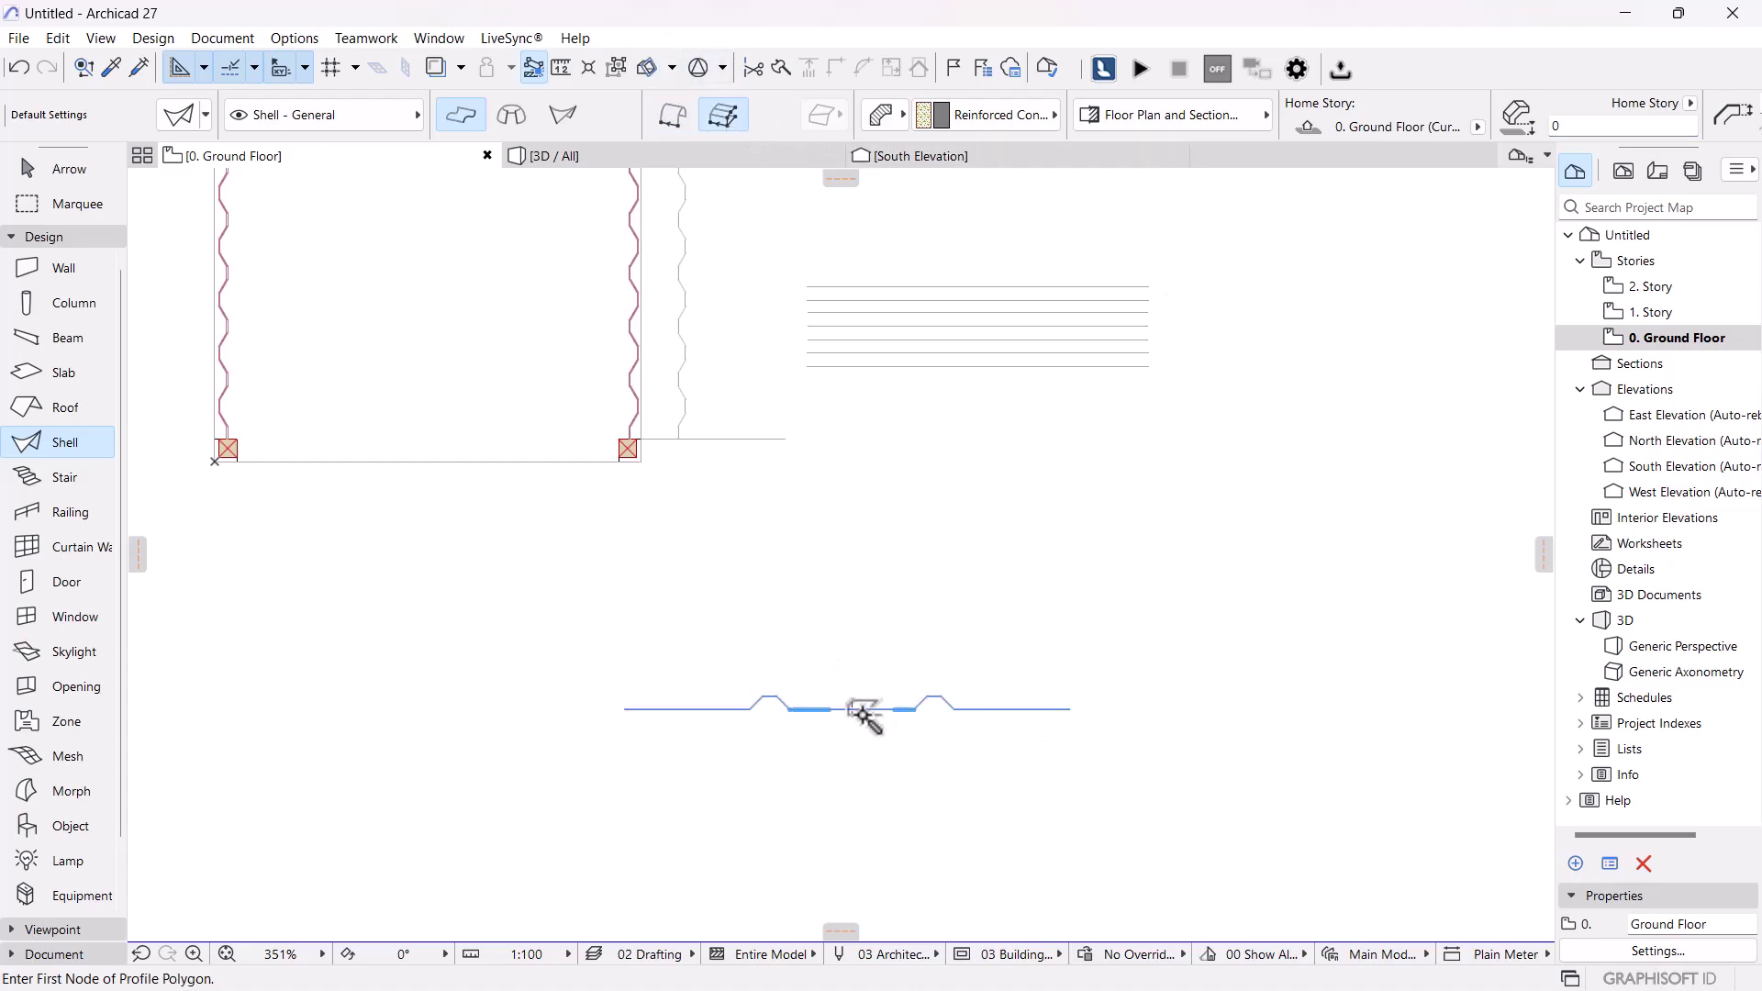
{"action": "left_click", "coordinate": [852, 709]}
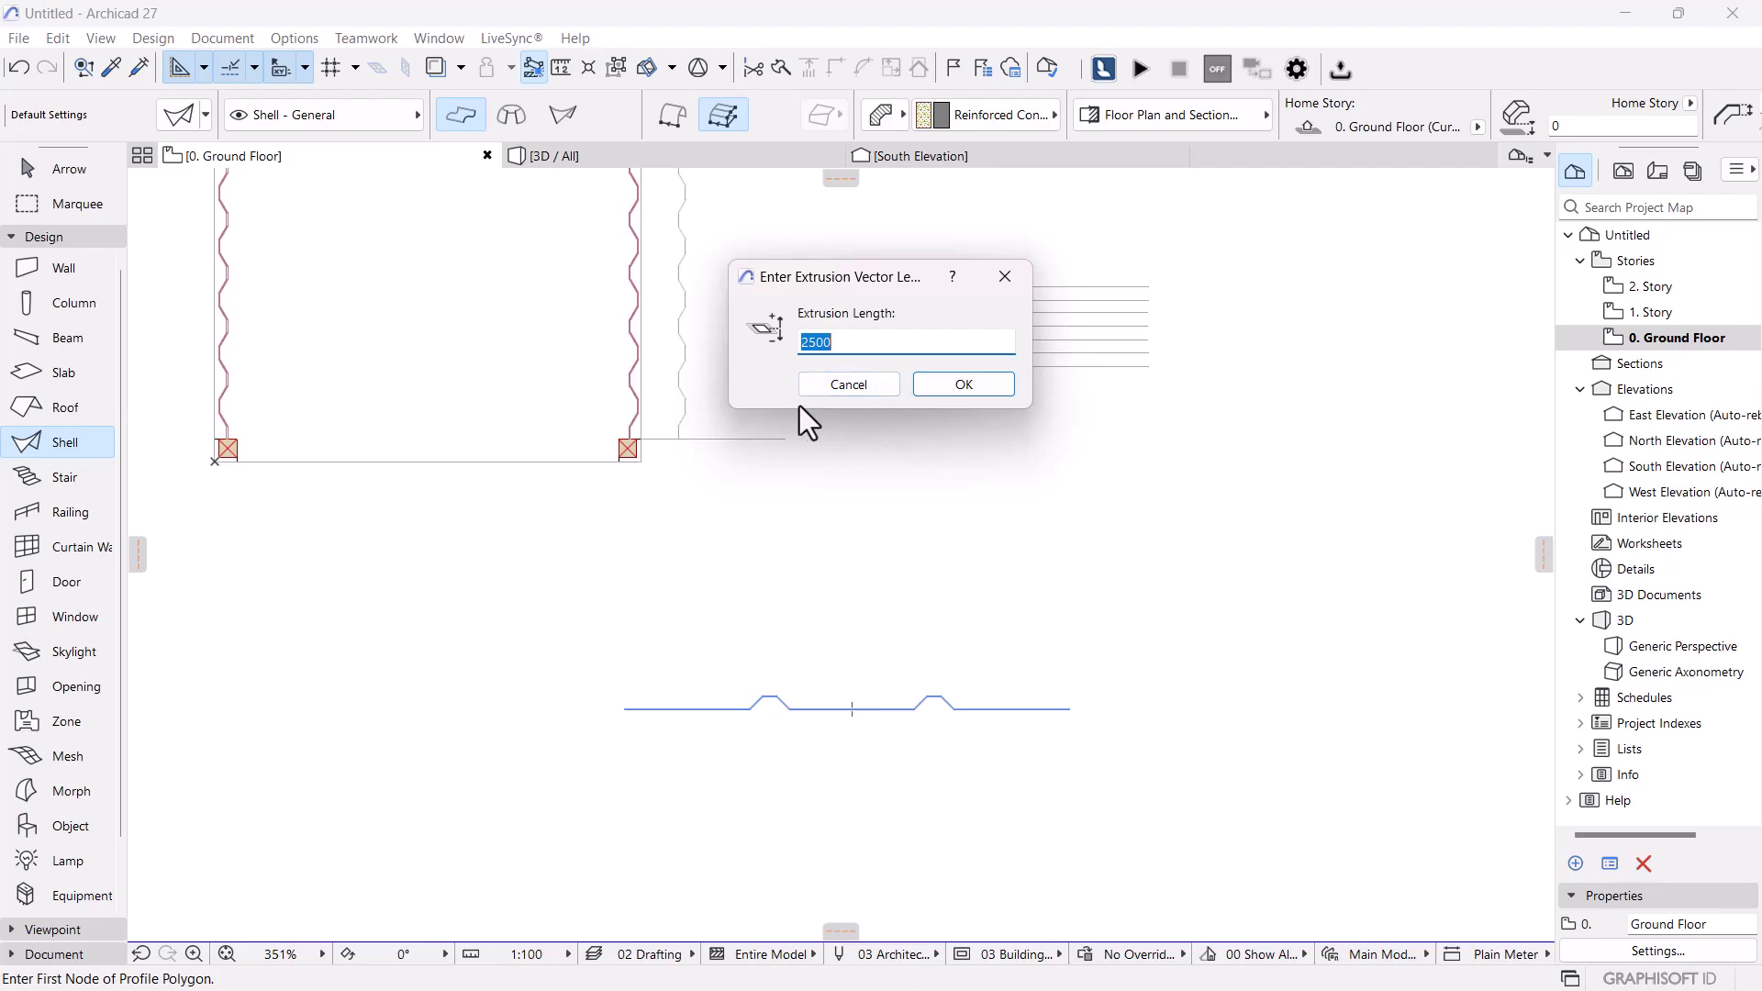
{"action": "left_click", "coordinate": [848, 384]}
- Measure the clear distance between the two corner columns at the open end of the floor plan
{"action": "middle_click_drag", "start_coordinate": [334, 523], "coordinate": [562, 558]}
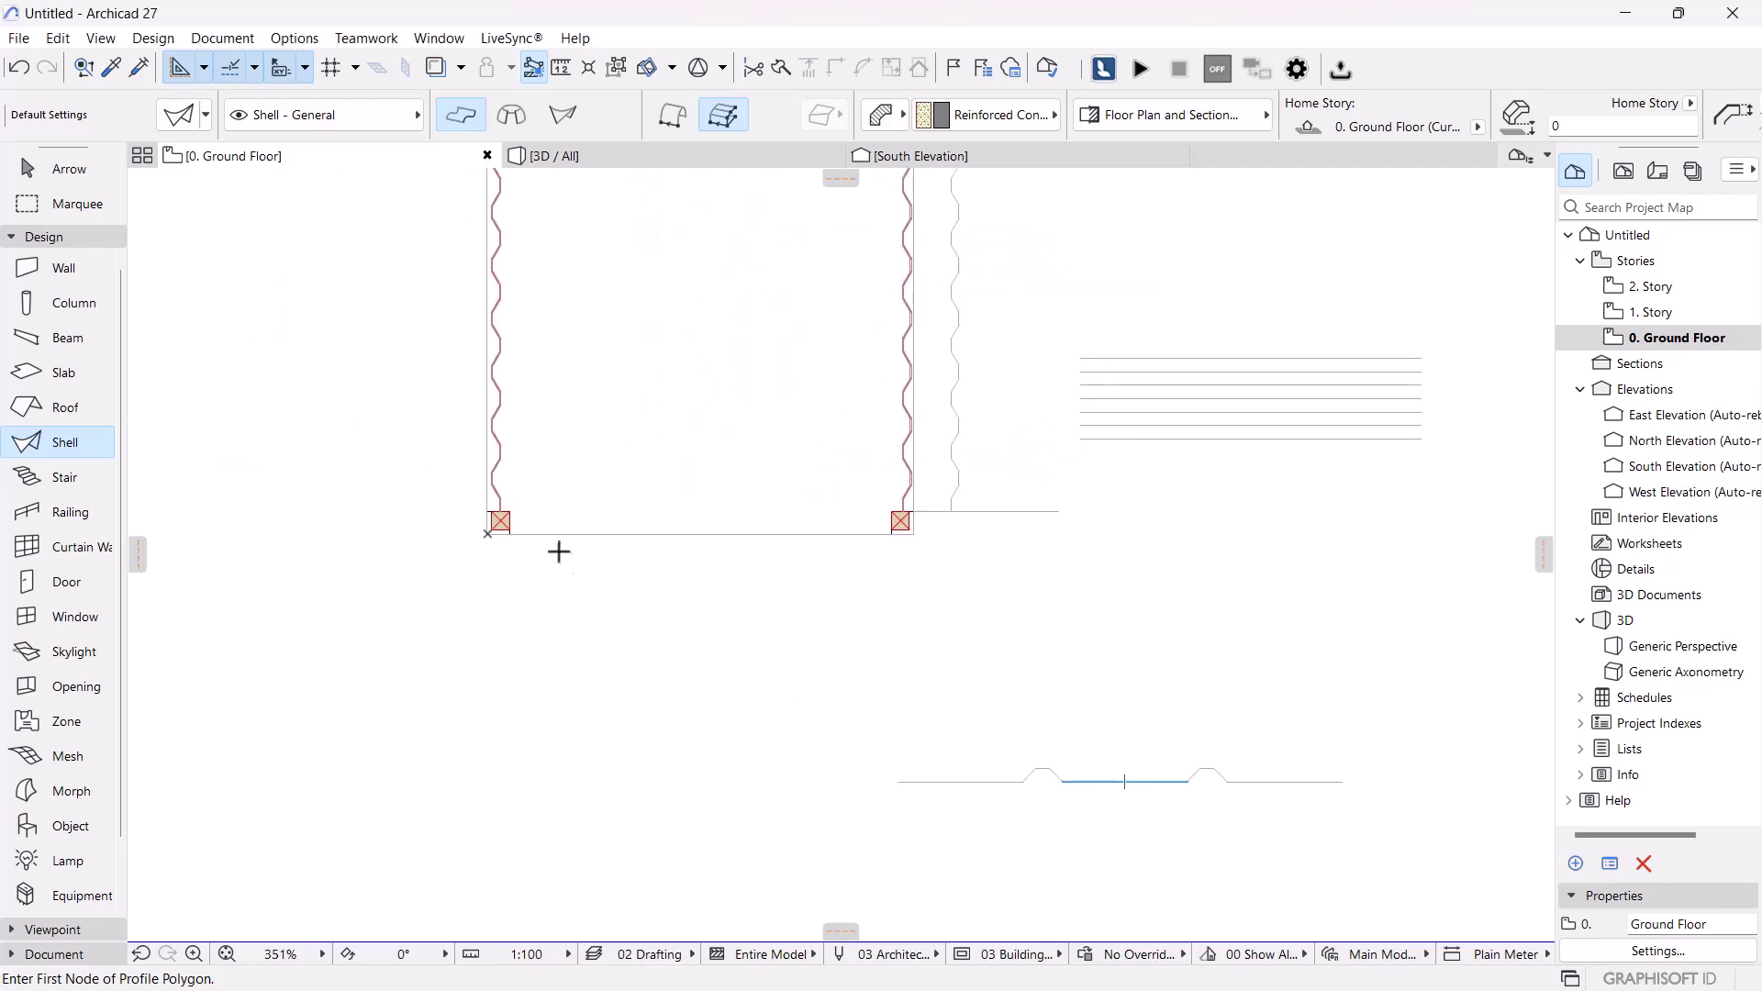
{"action": "scroll", "coordinate": [562, 558], "scroll_direction": "up", "scroll_amount": 3}
{"action": "left_click", "coordinate": [561, 67]}
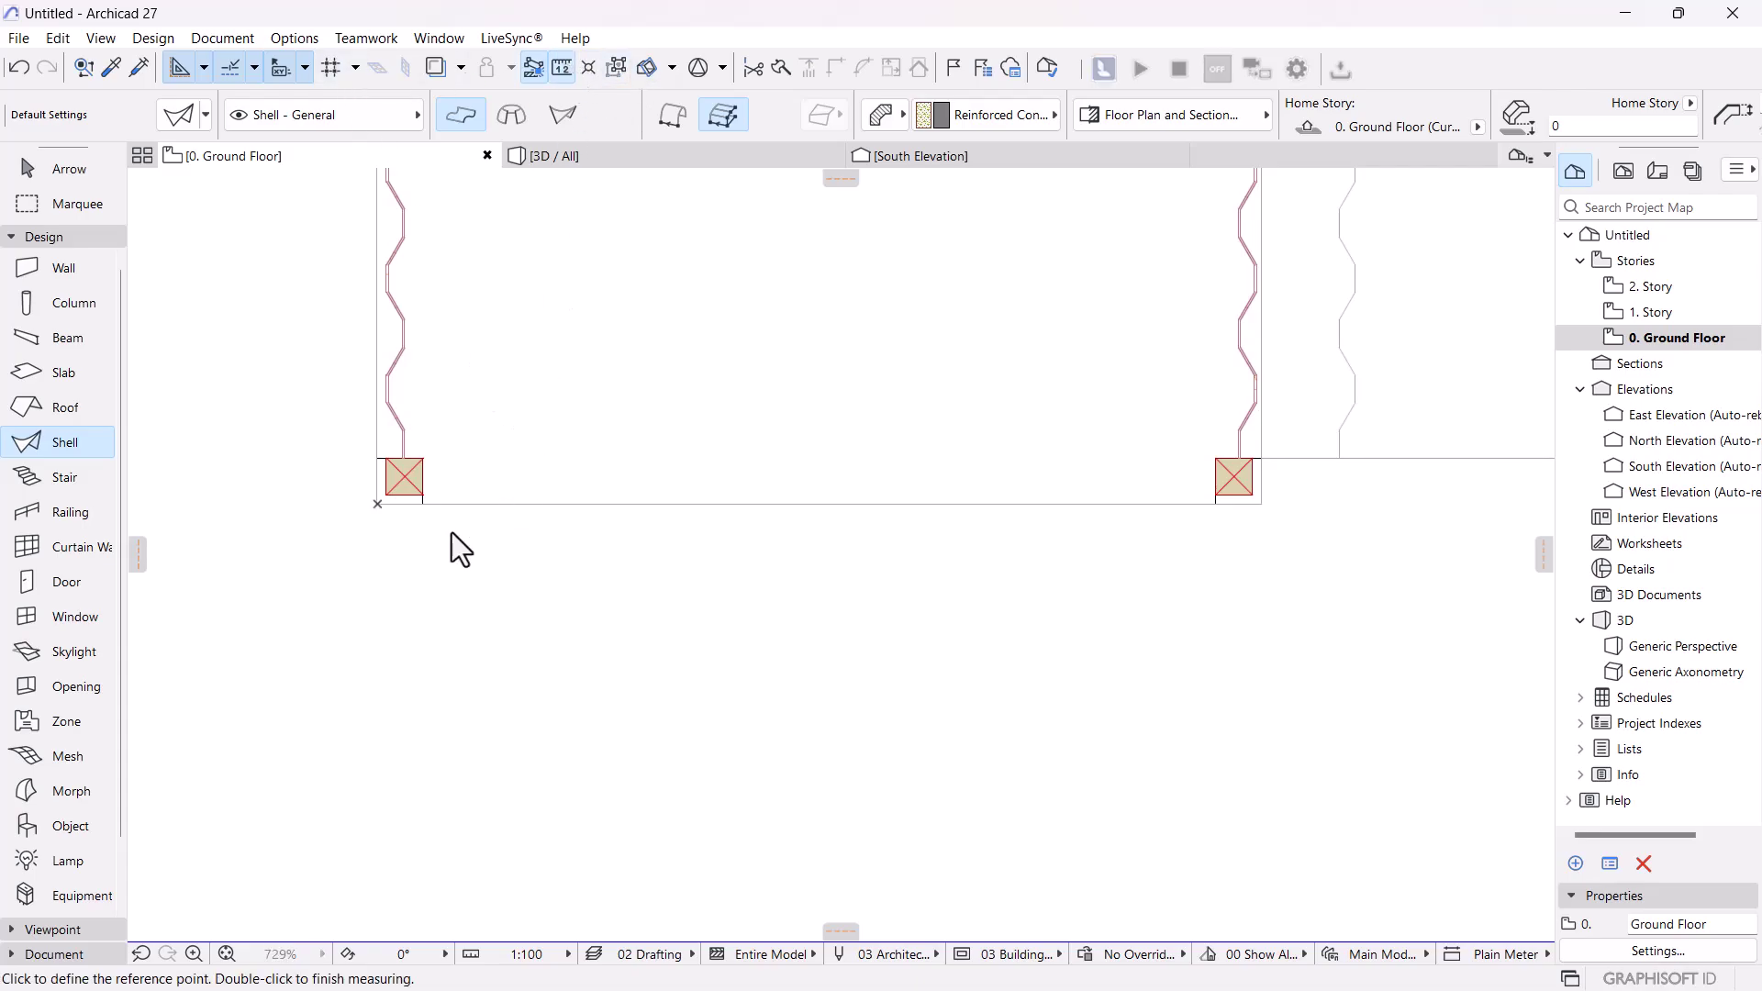
{"action": "left_click", "coordinate": [424, 472]}
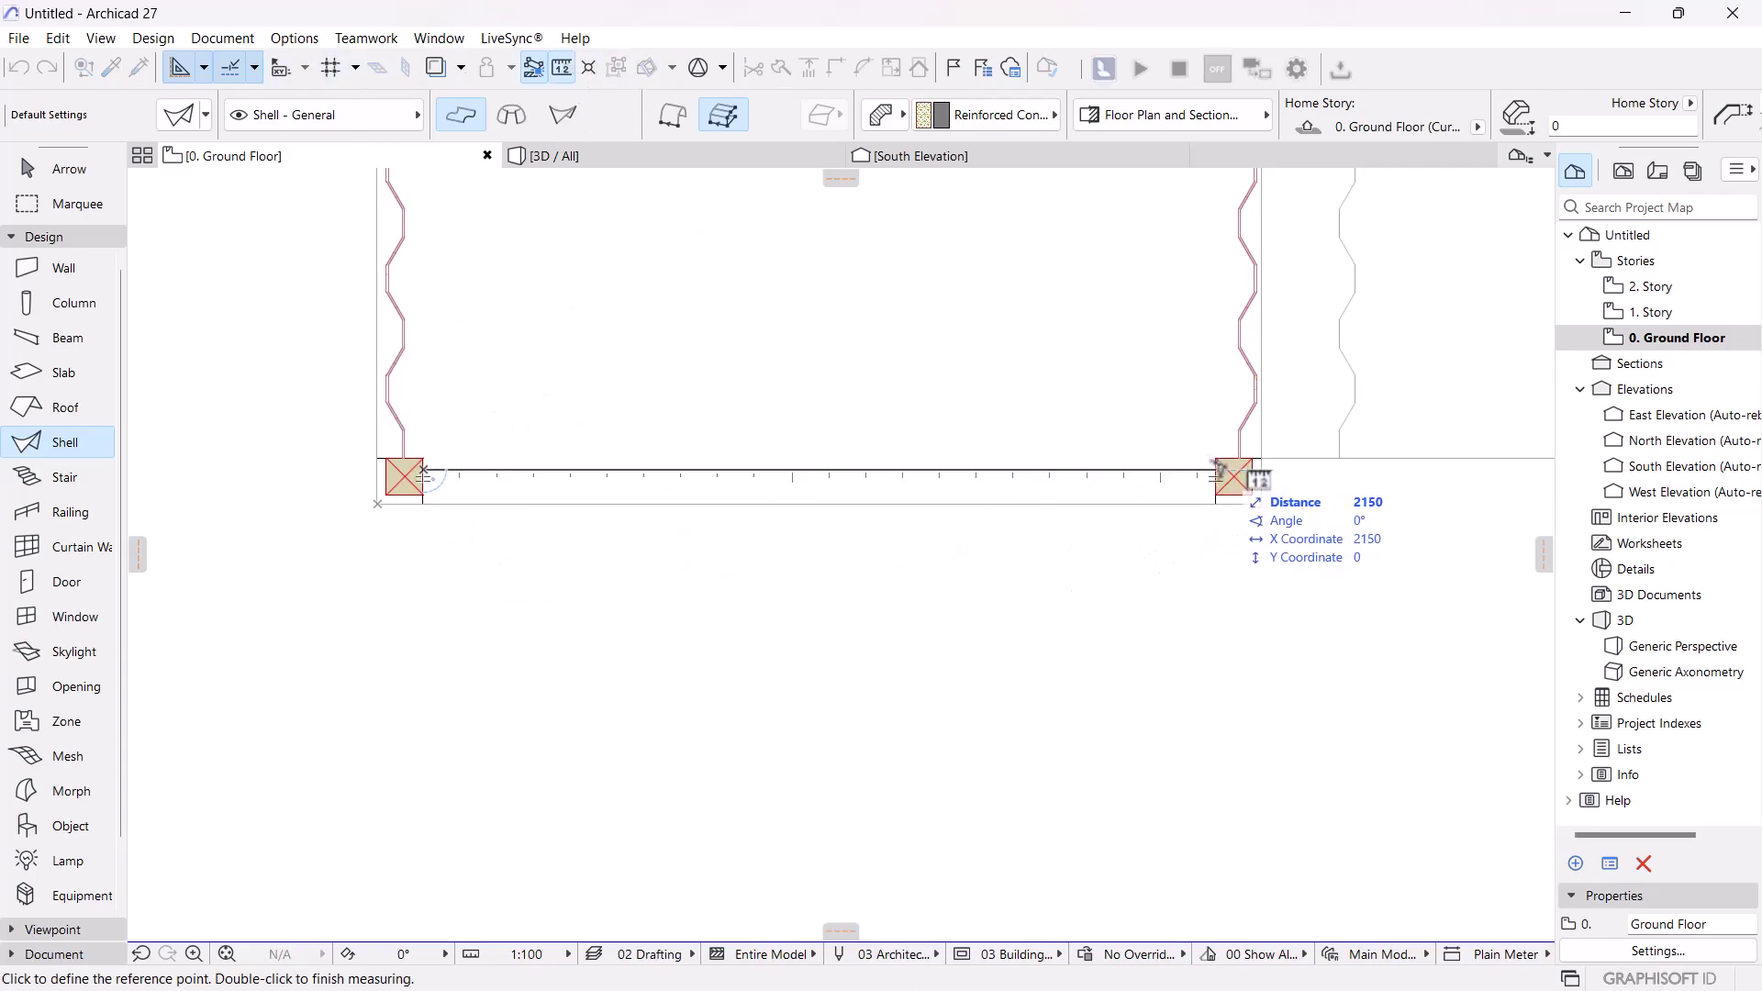
{"action": "scroll", "coordinate": [1217, 470], "scroll_direction": "down", "scroll_amount": 3}
{"action": "middle_click_drag", "start_coordinate": [1104, 531], "coordinate": [424, 292]}
{"action": "key", "text": "Escape"}
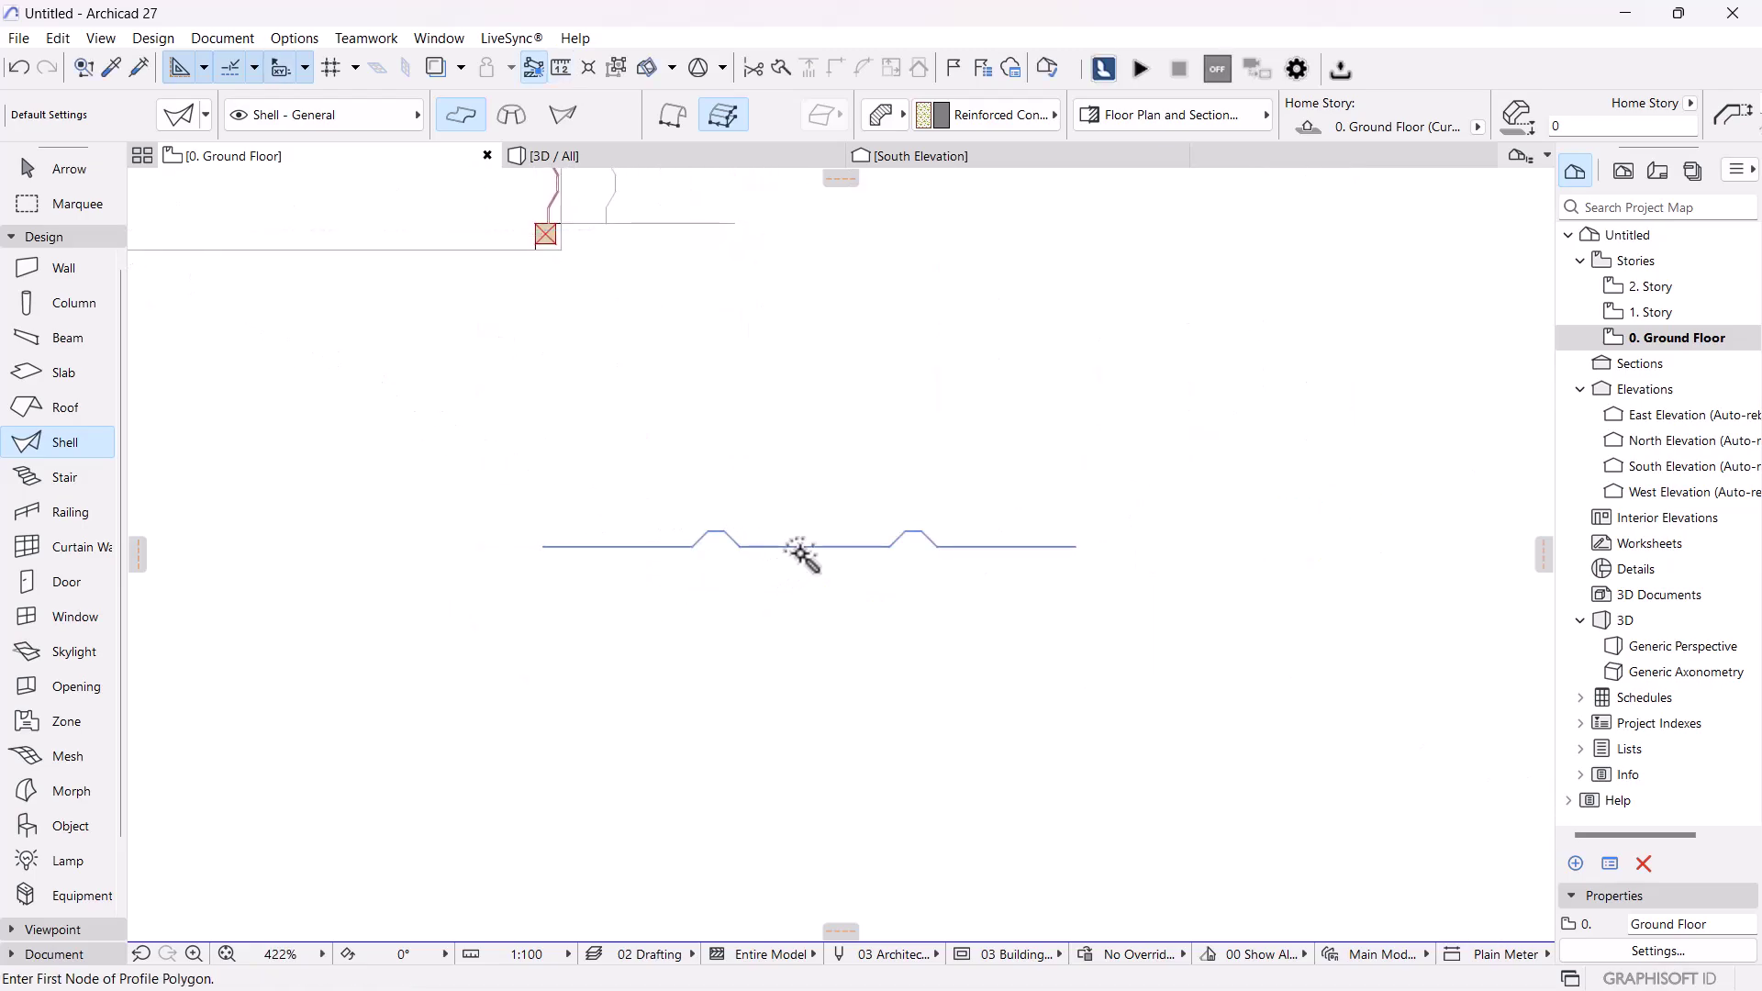
- Create a shell from the corrugation profile with an extrusion length of 2150 and show it in the 3D view
{"action": "left_click", "coordinate": [803, 551]}
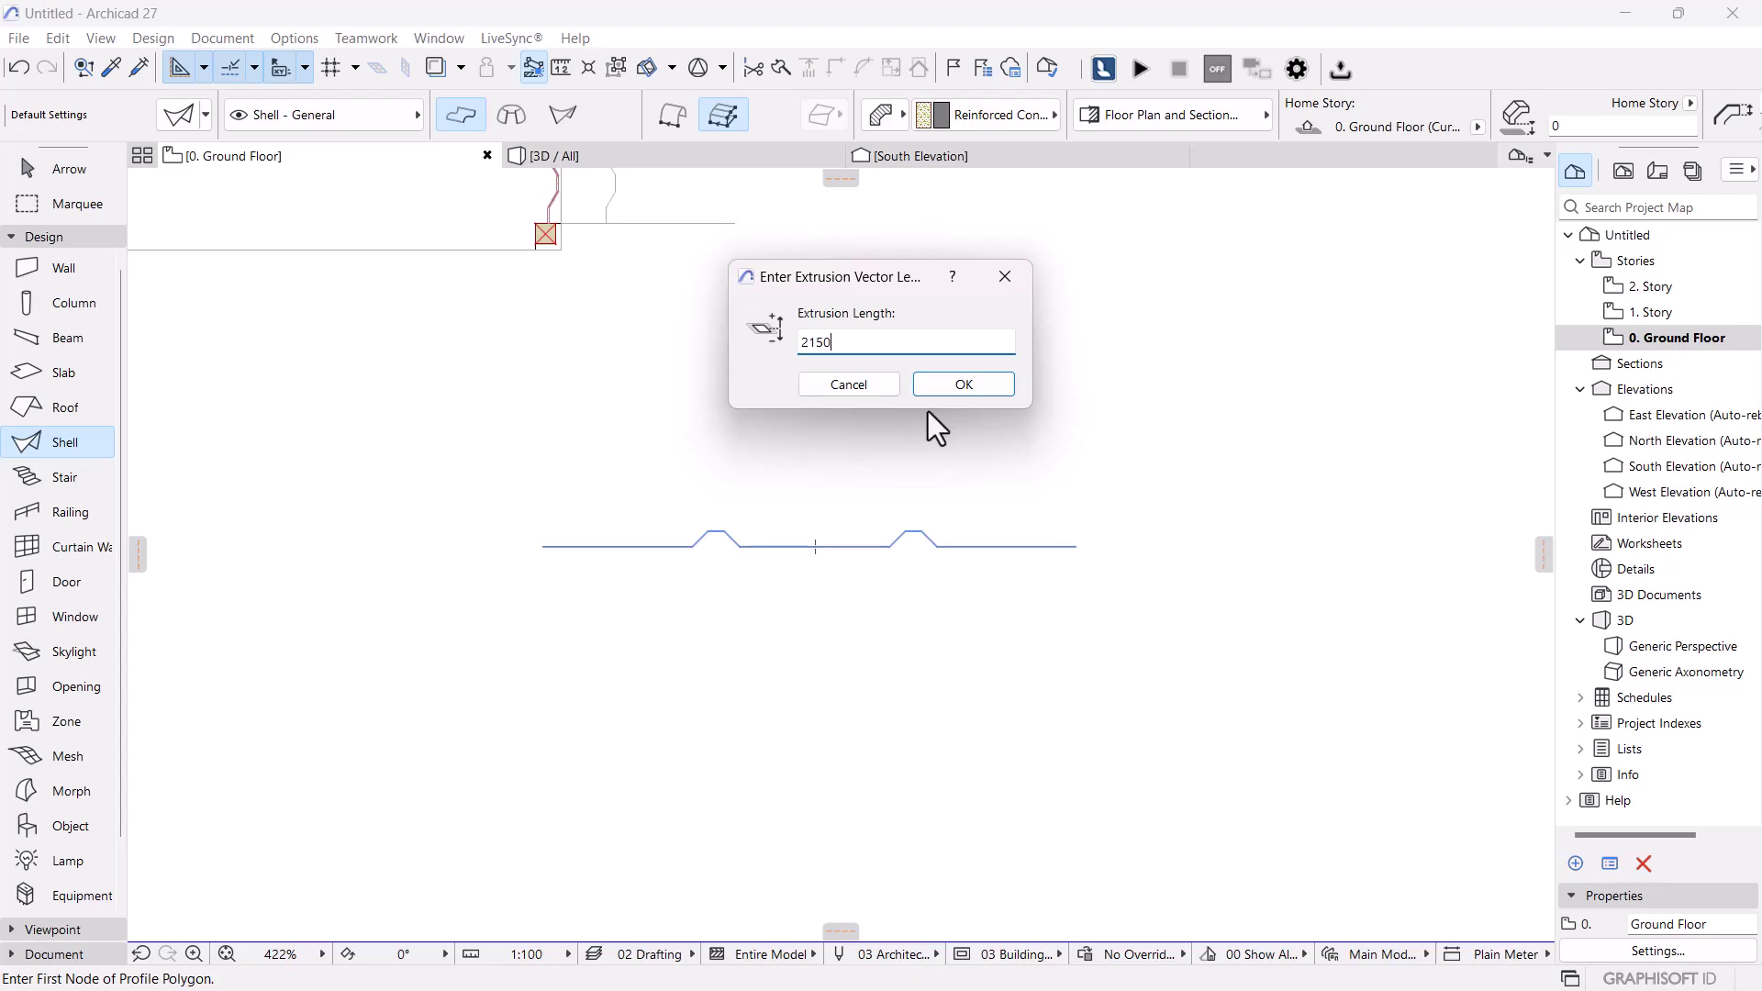
{"action": "left_click", "coordinate": [963, 383]}
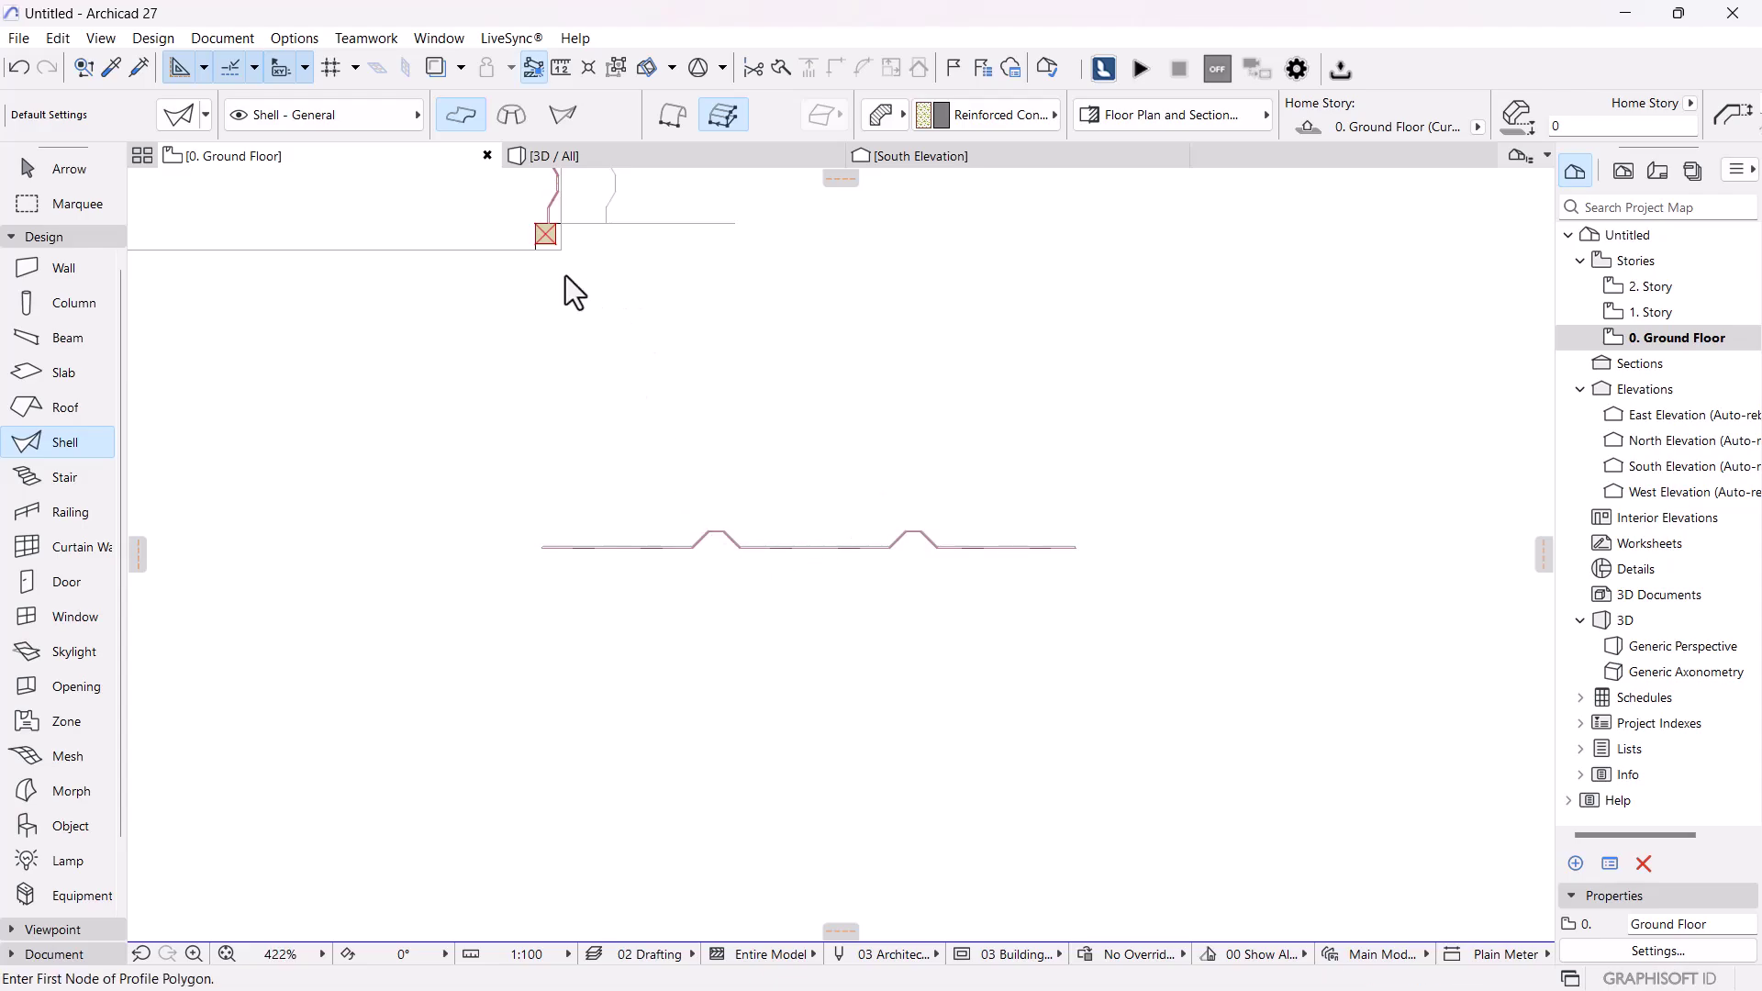
{"action": "left_click", "coordinate": [554, 156]}
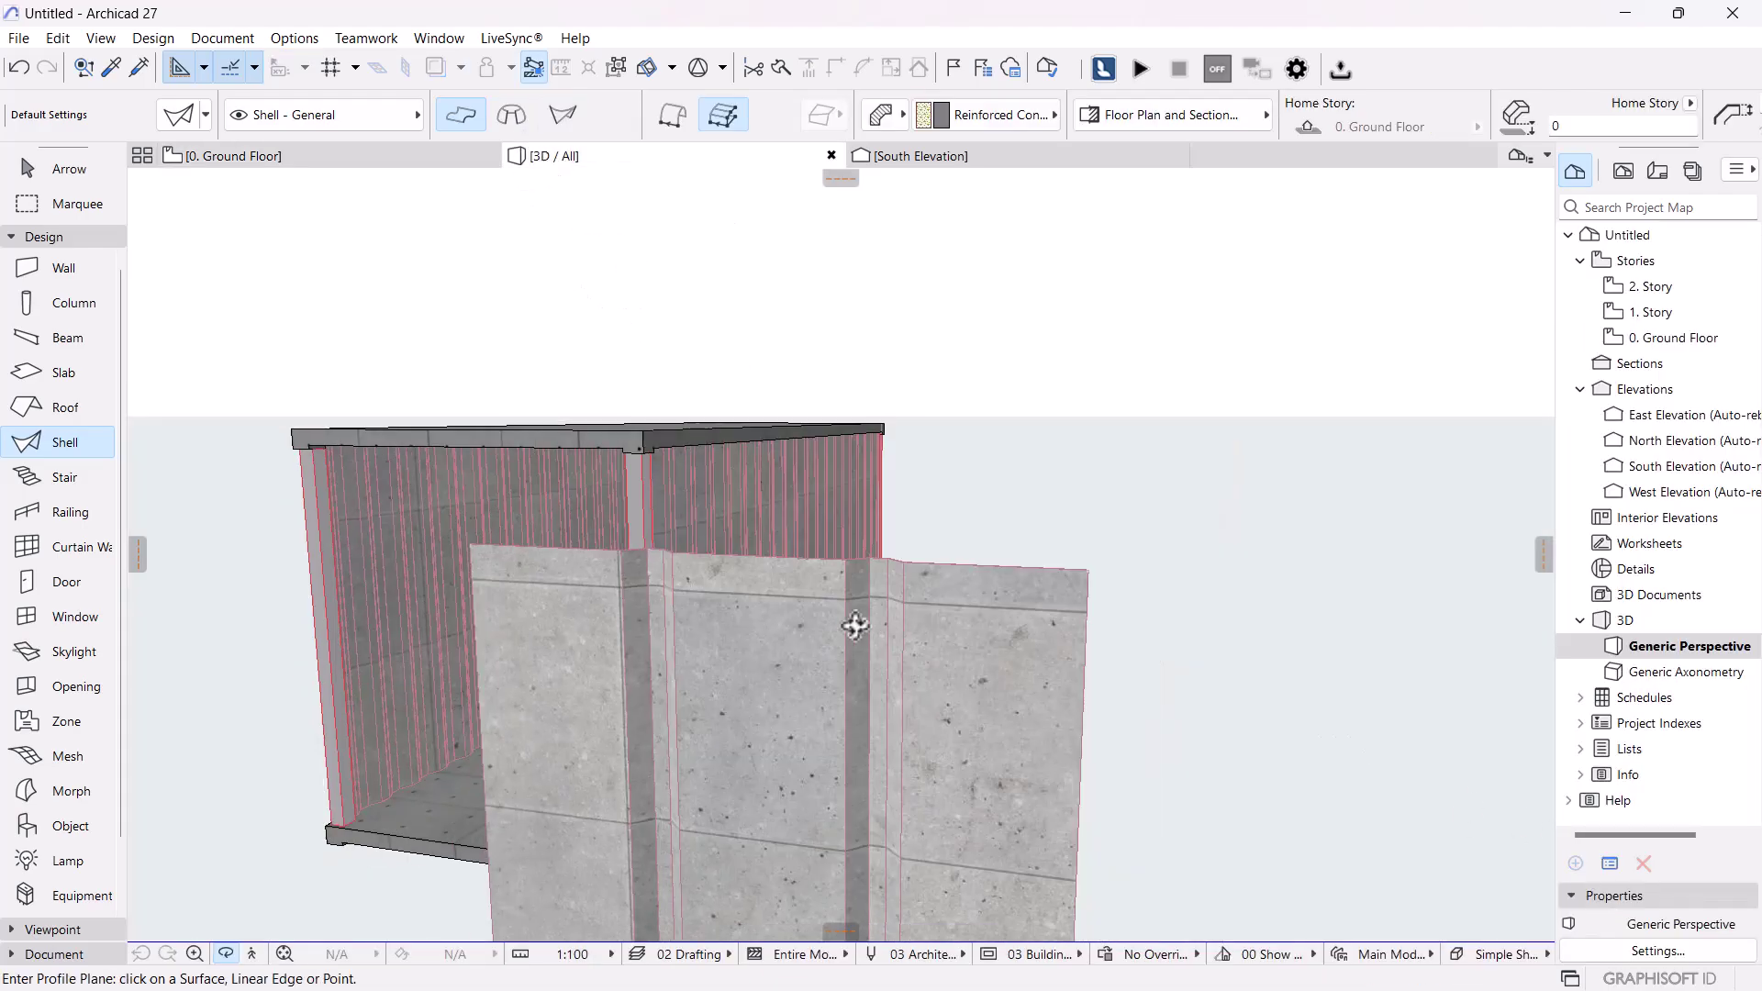
{"action": "scroll", "coordinate": [757, 606], "scroll_direction": "down", "scroll_amount": 3}
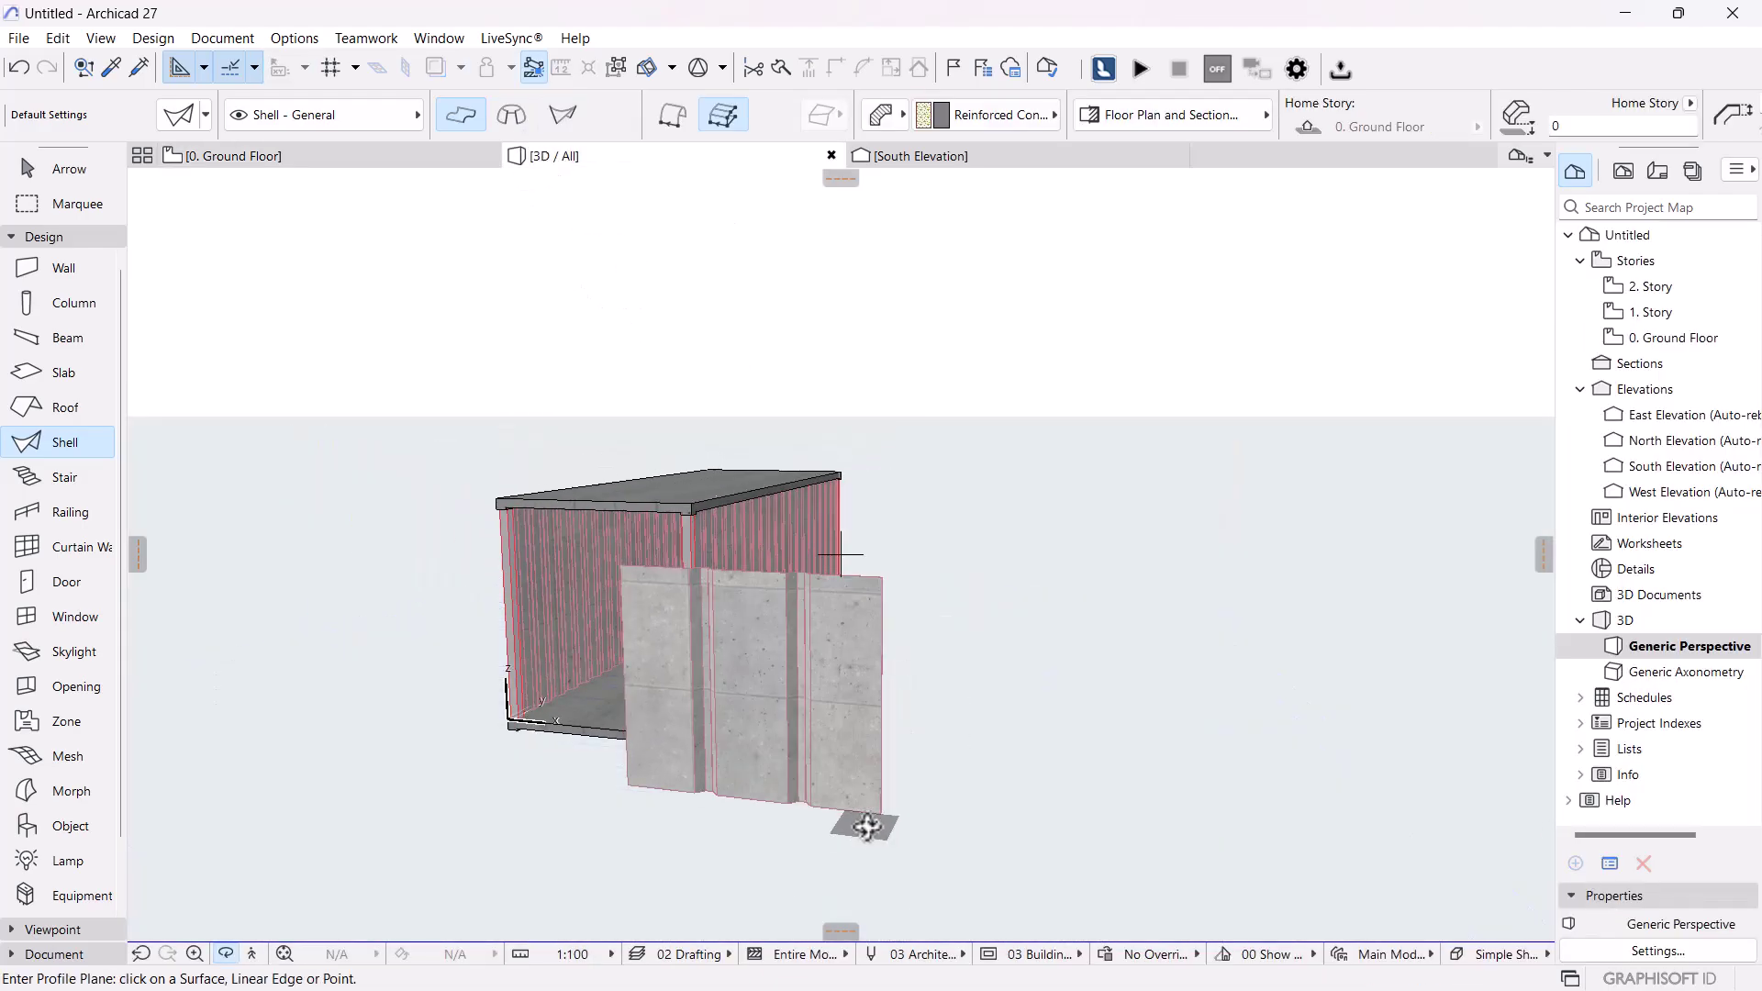
{"action": "middle_click_drag", "start_coordinate": [784, 879], "coordinate": [774, 640], "text": "shift"}
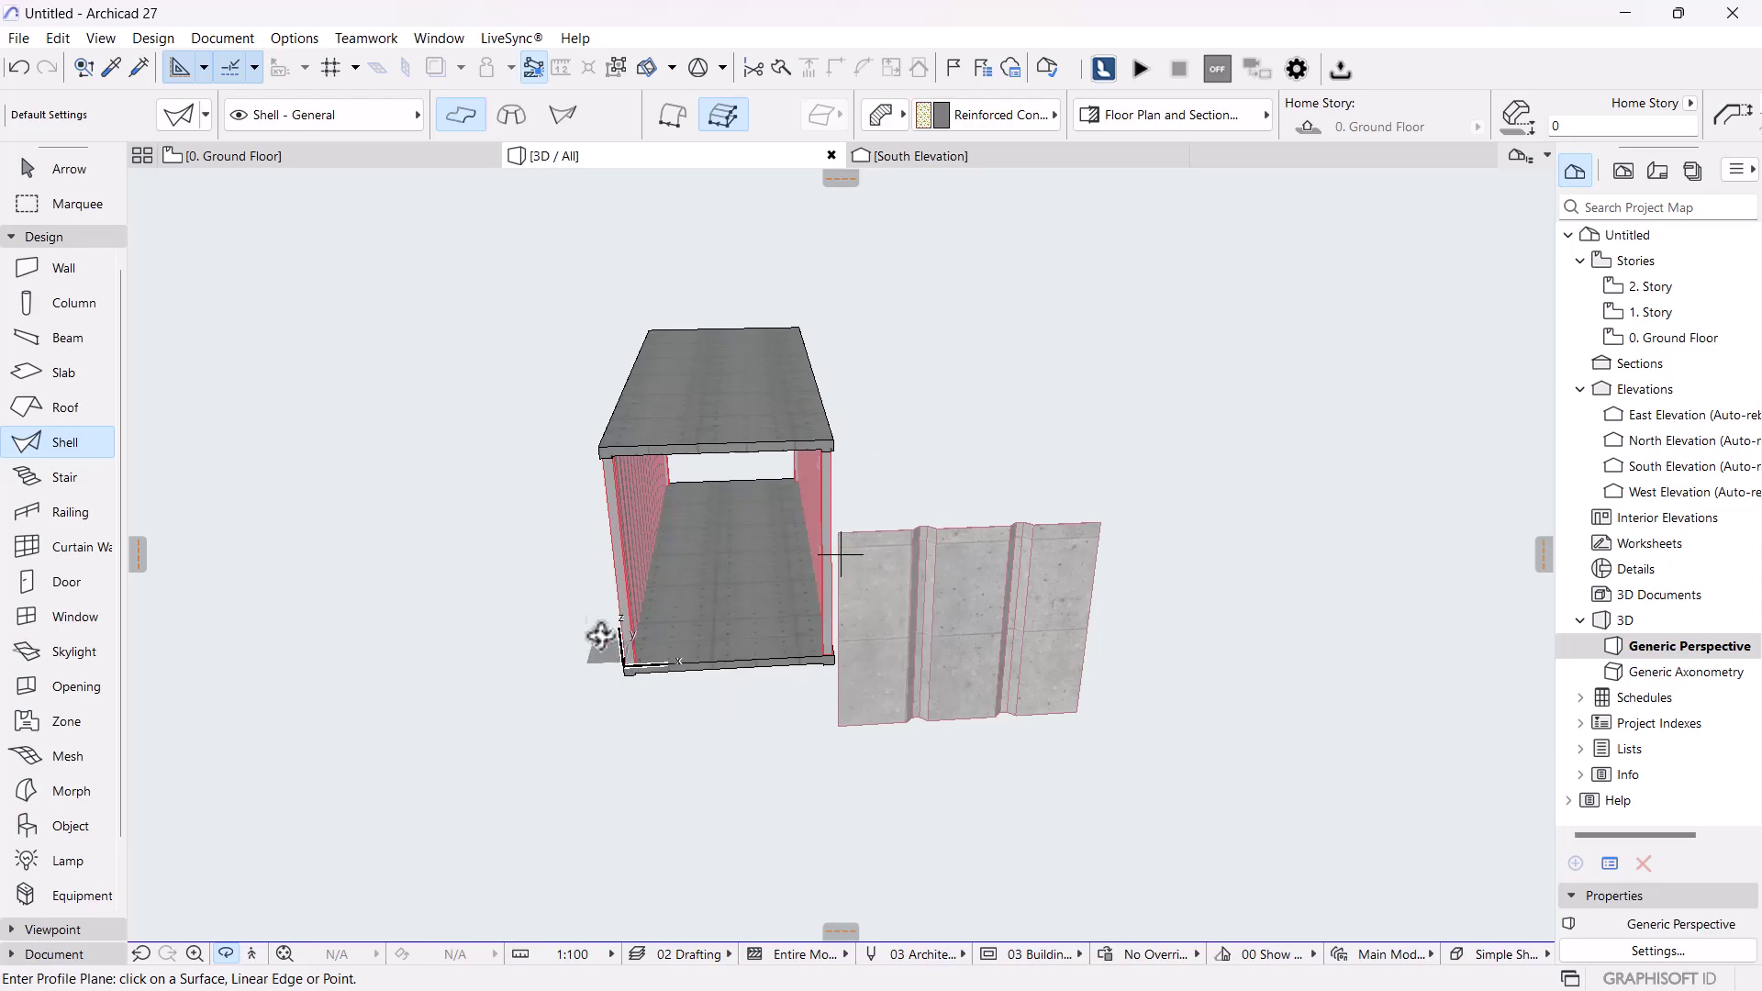
{"action": "key", "text": "Escape"}
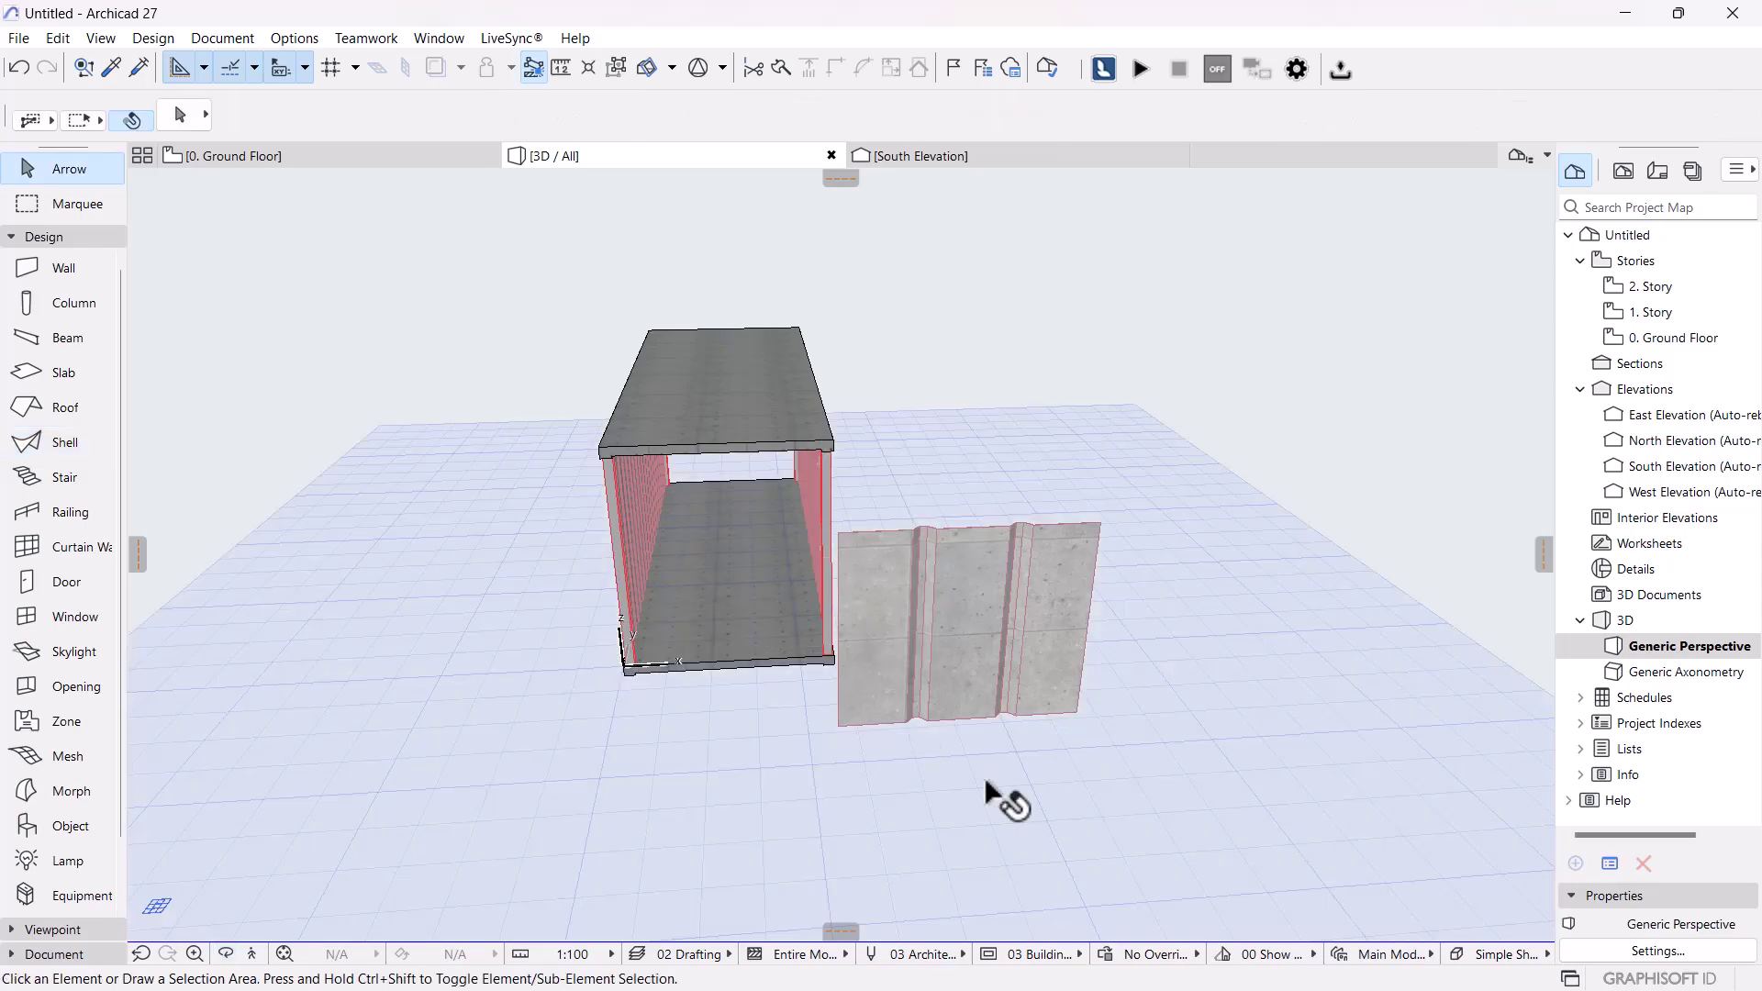
- Try to rotate the new corrugated shell clockwise by about 90° in its own vertical plane, and undo the rotation
{"action": "left_click", "coordinate": [966, 576]}
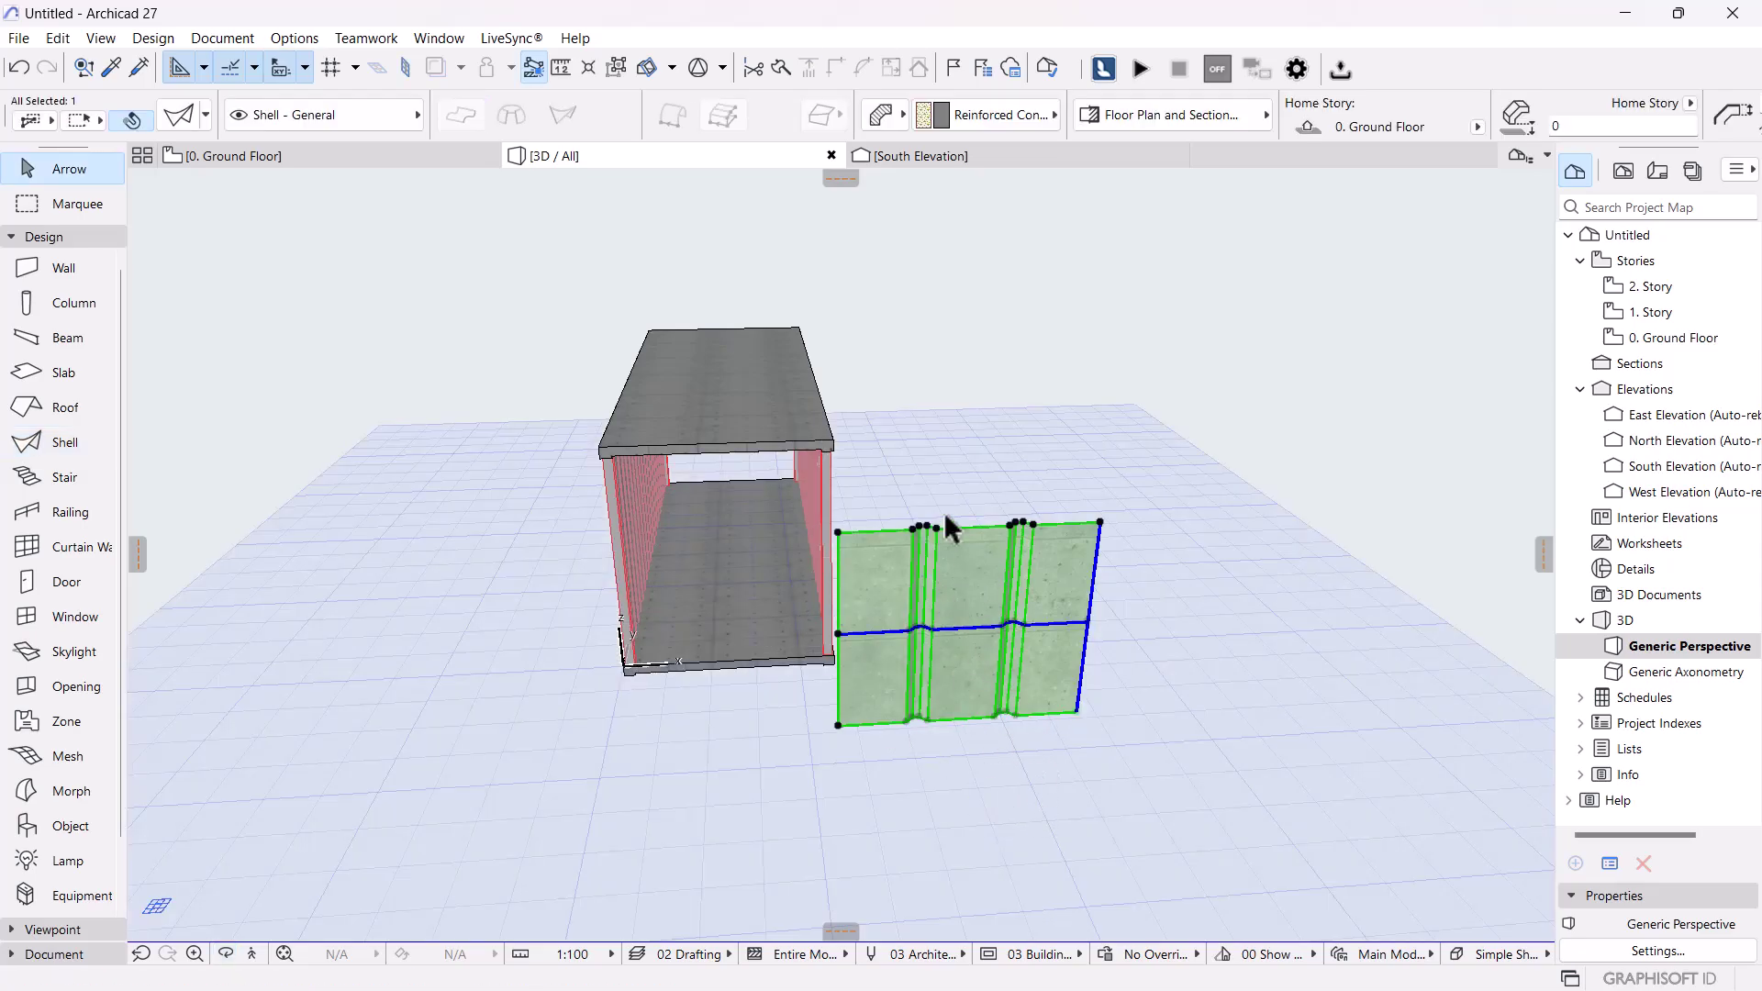
{"action": "right_click", "coordinate": [965, 580]}
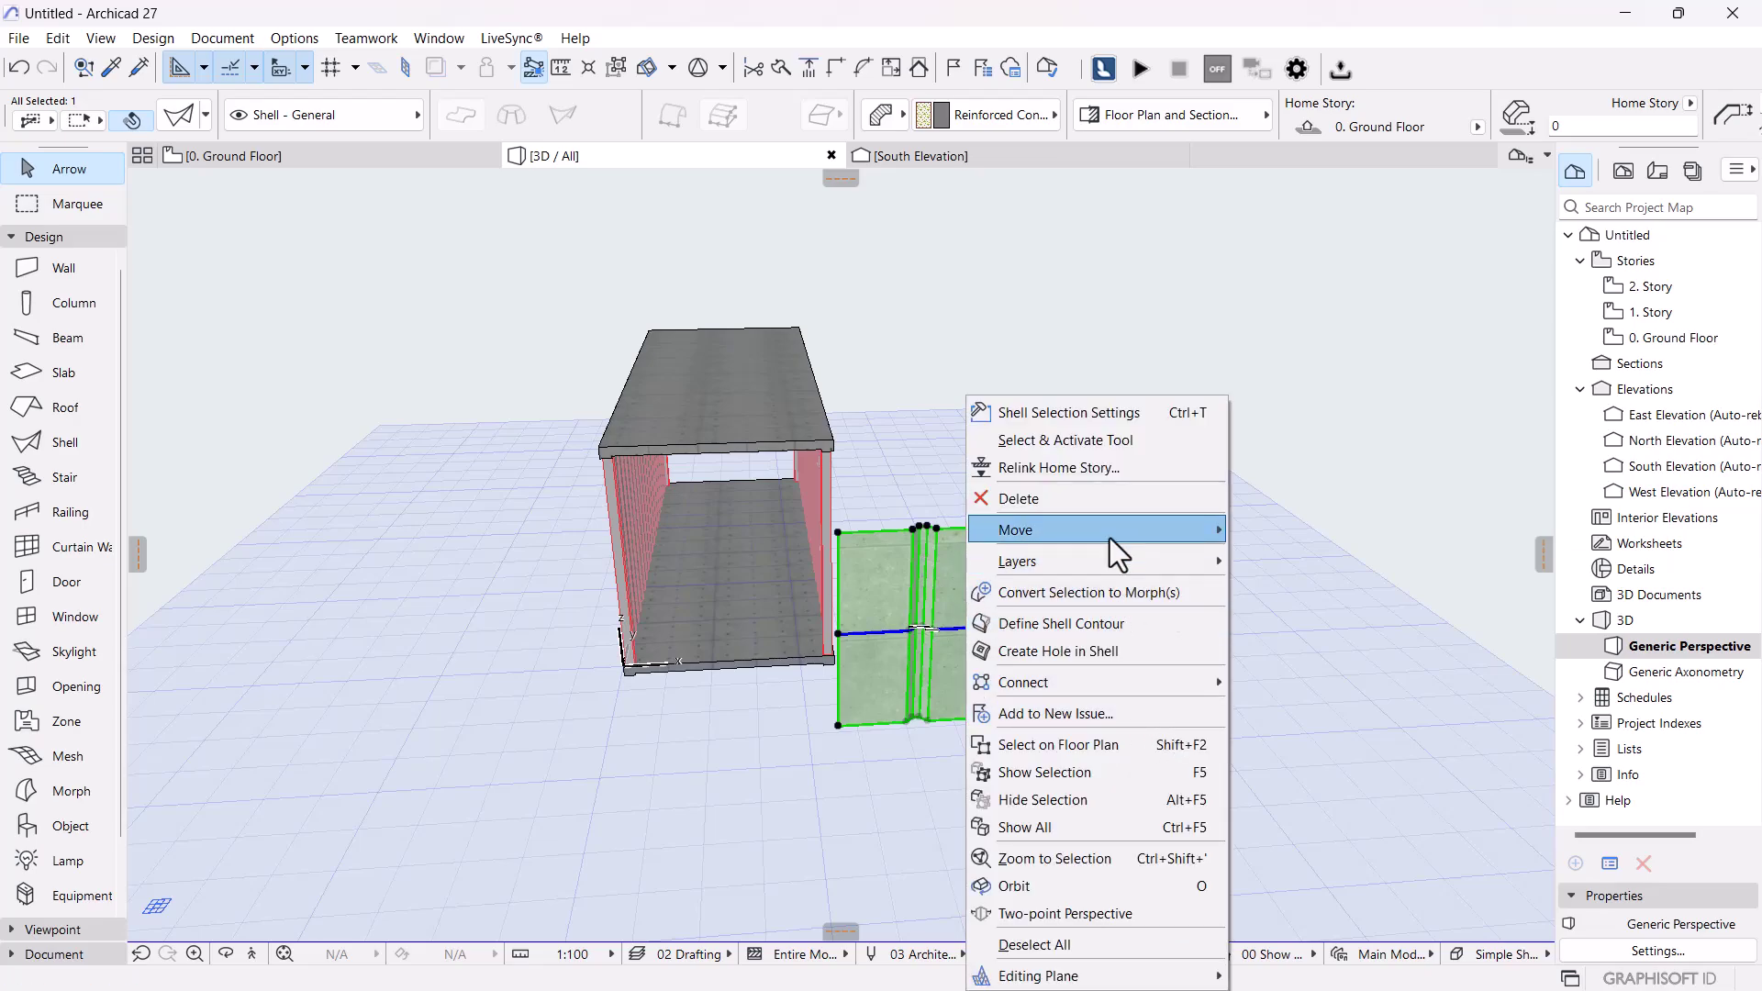
{"action": "mouse_move", "coordinate": [1110, 537]}
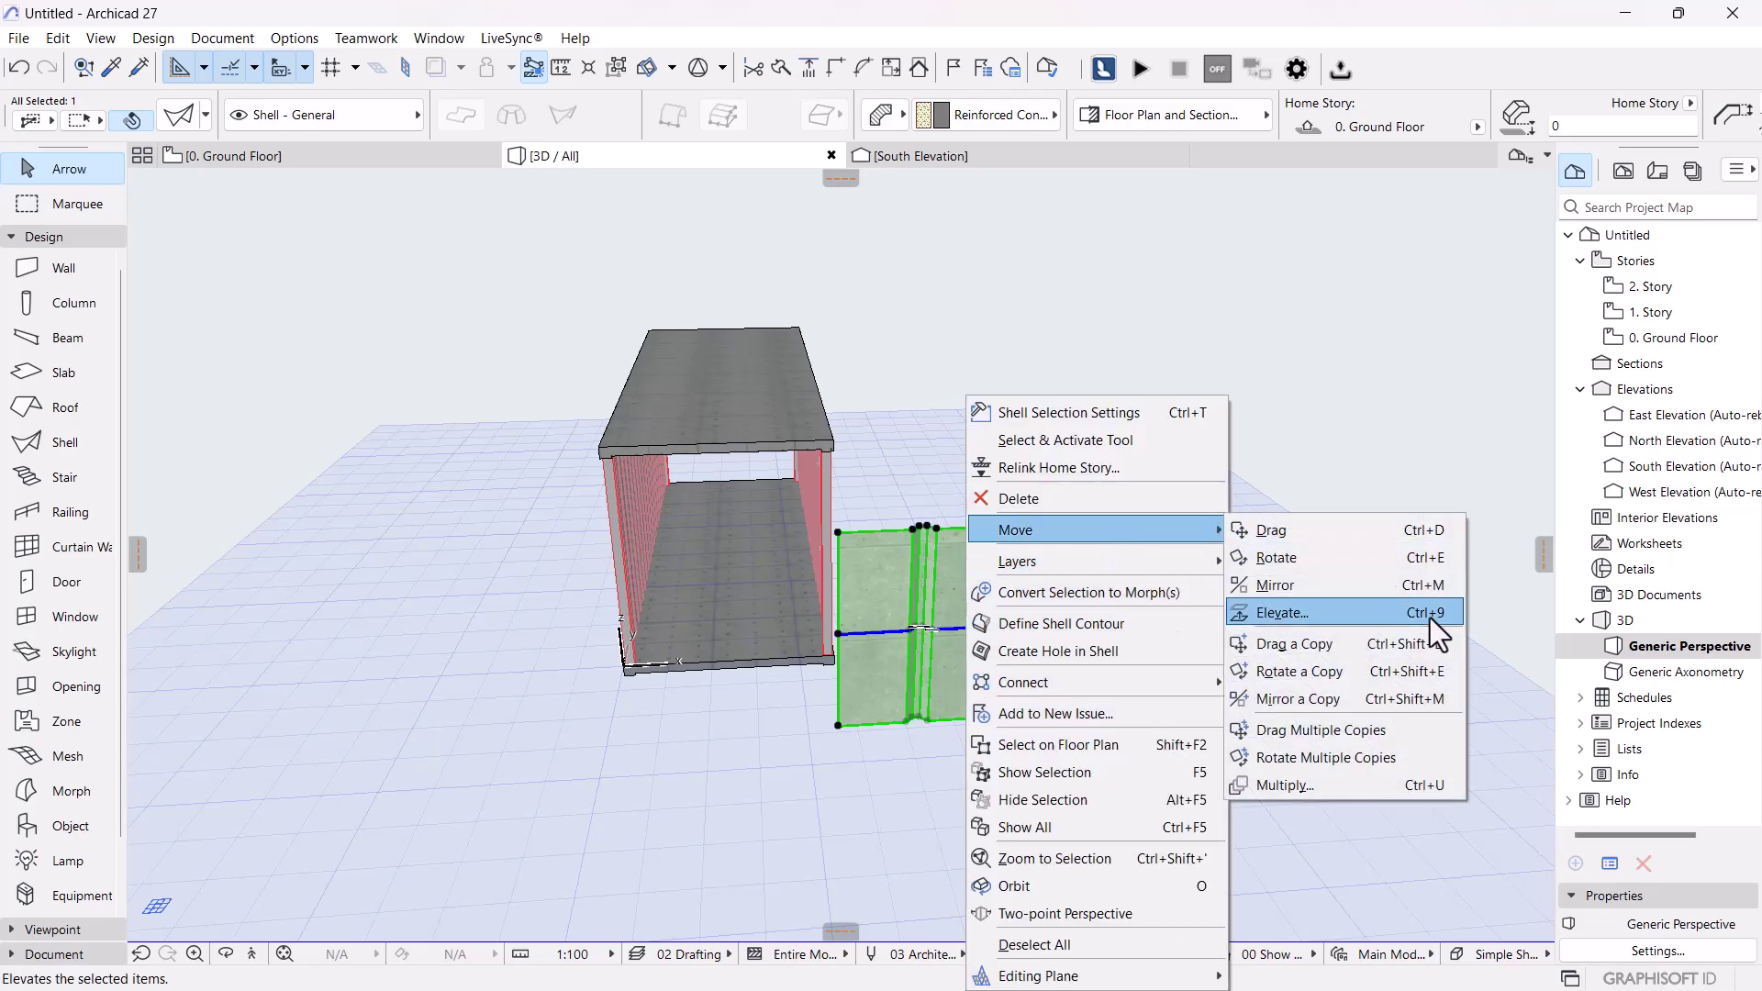
{"action": "left_click", "coordinate": [1276, 558]}
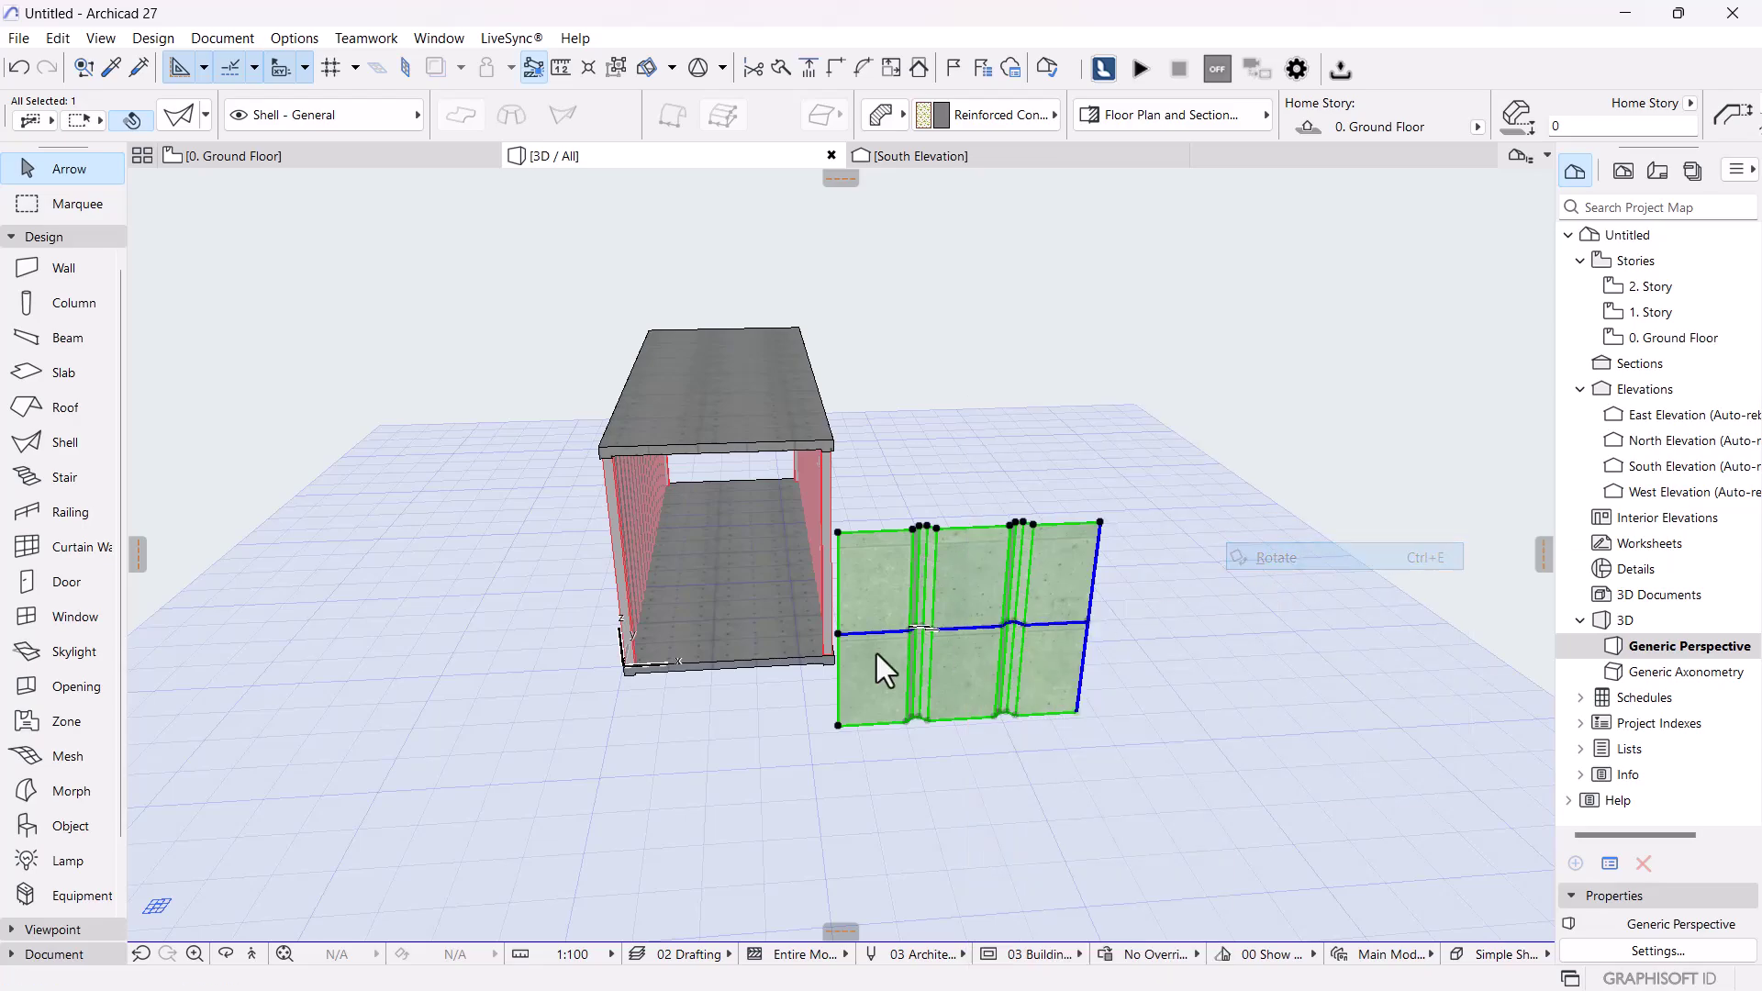
{"action": "left_click", "coordinate": [977, 595]}
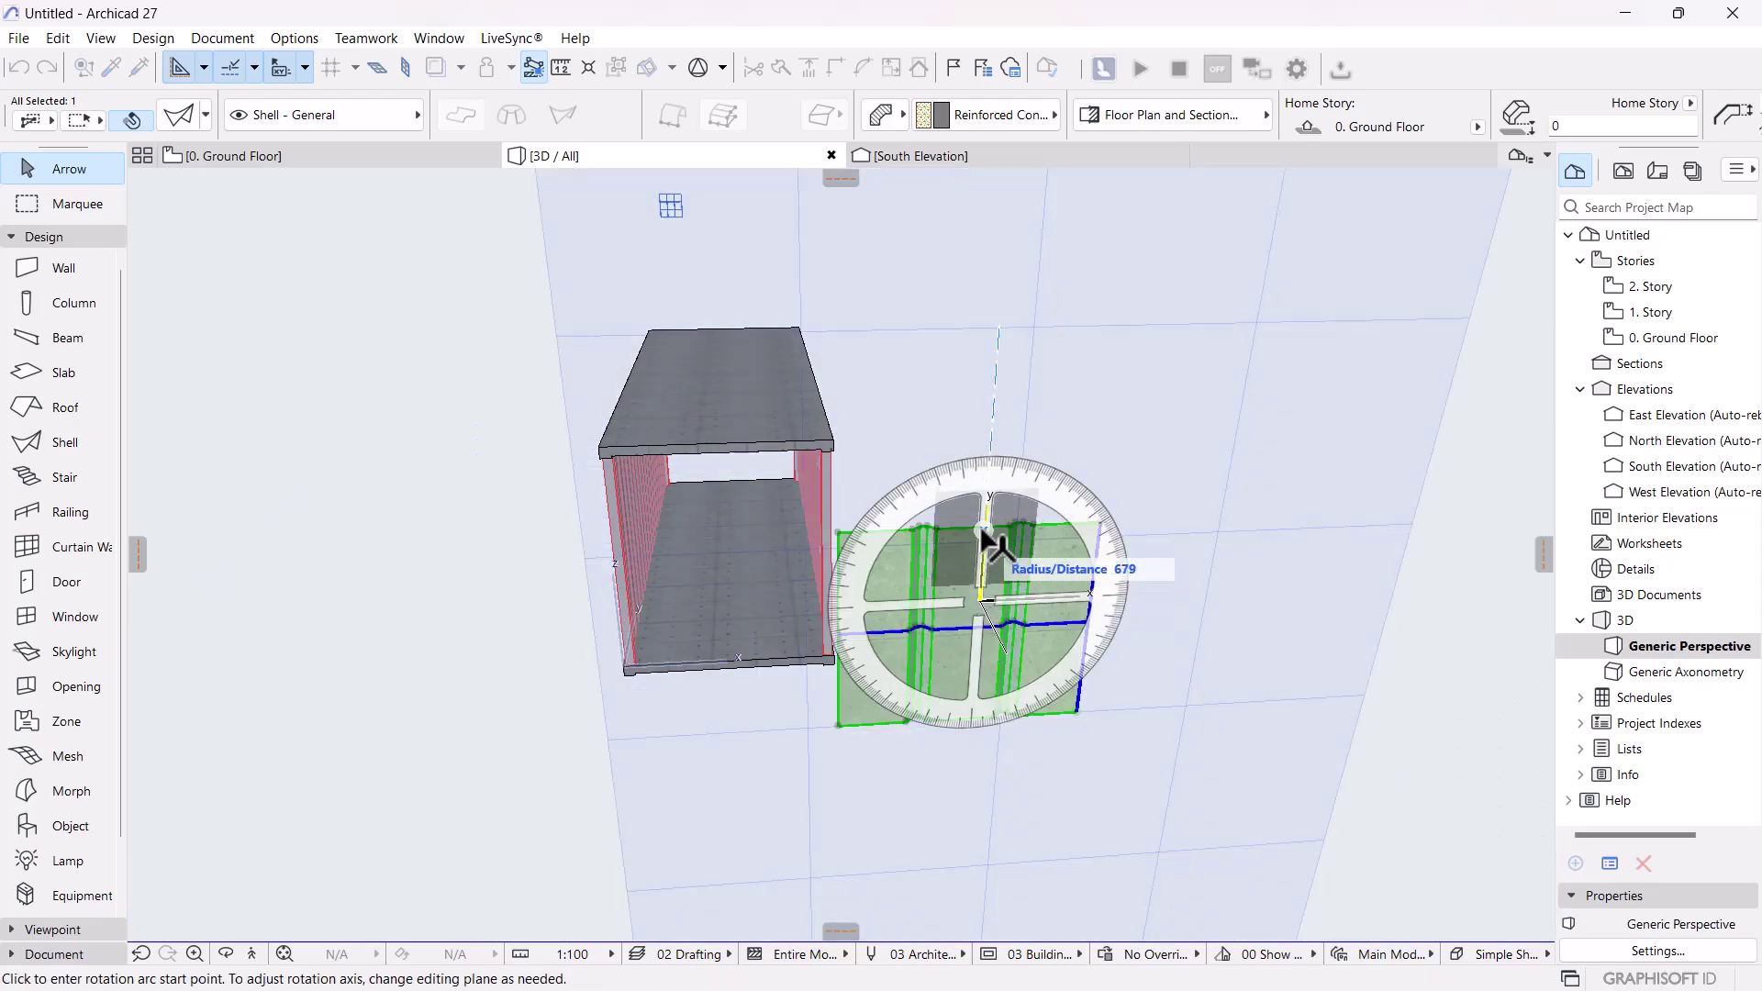
{"action": "left_click", "coordinate": [994, 396]}
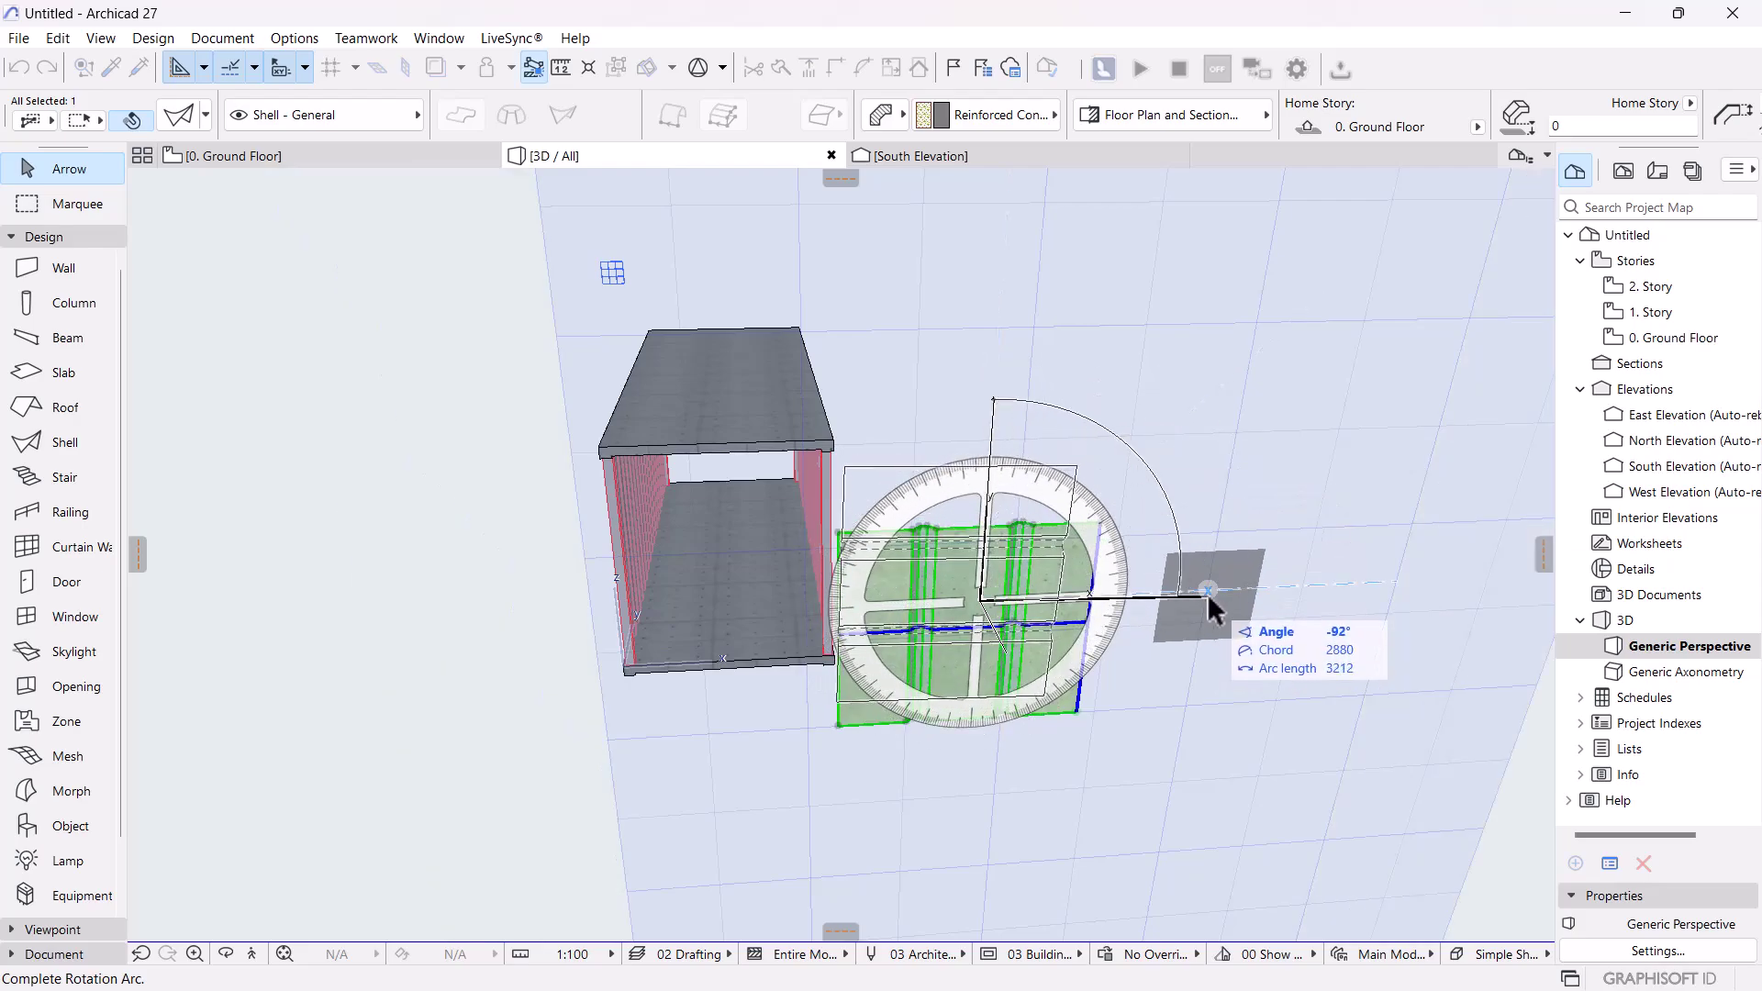
{"action": "left_click", "coordinate": [1336, 592]}
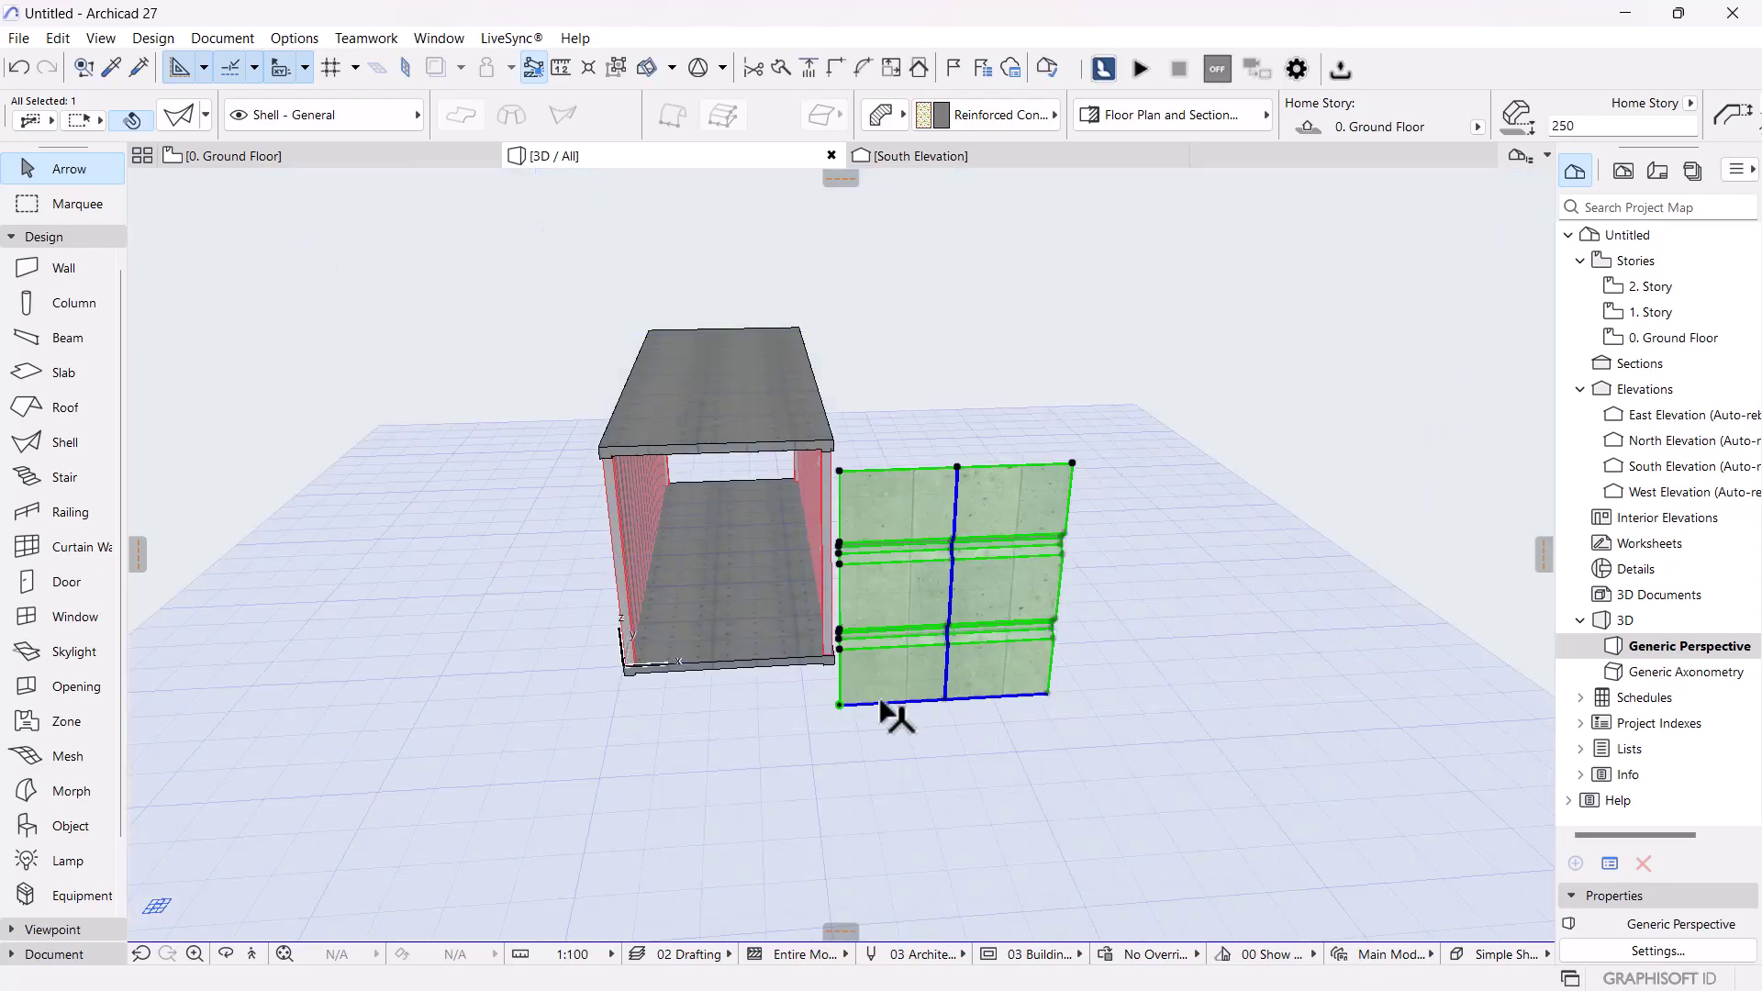
{"action": "scroll", "coordinate": [881, 712], "scroll_direction": "up", "scroll_amount": 2}
{"action": "middle_click_drag", "start_coordinate": [1087, 680], "coordinate": [1170, 680], "text": "shift"}
{"action": "key", "text": "ctrl+z"}
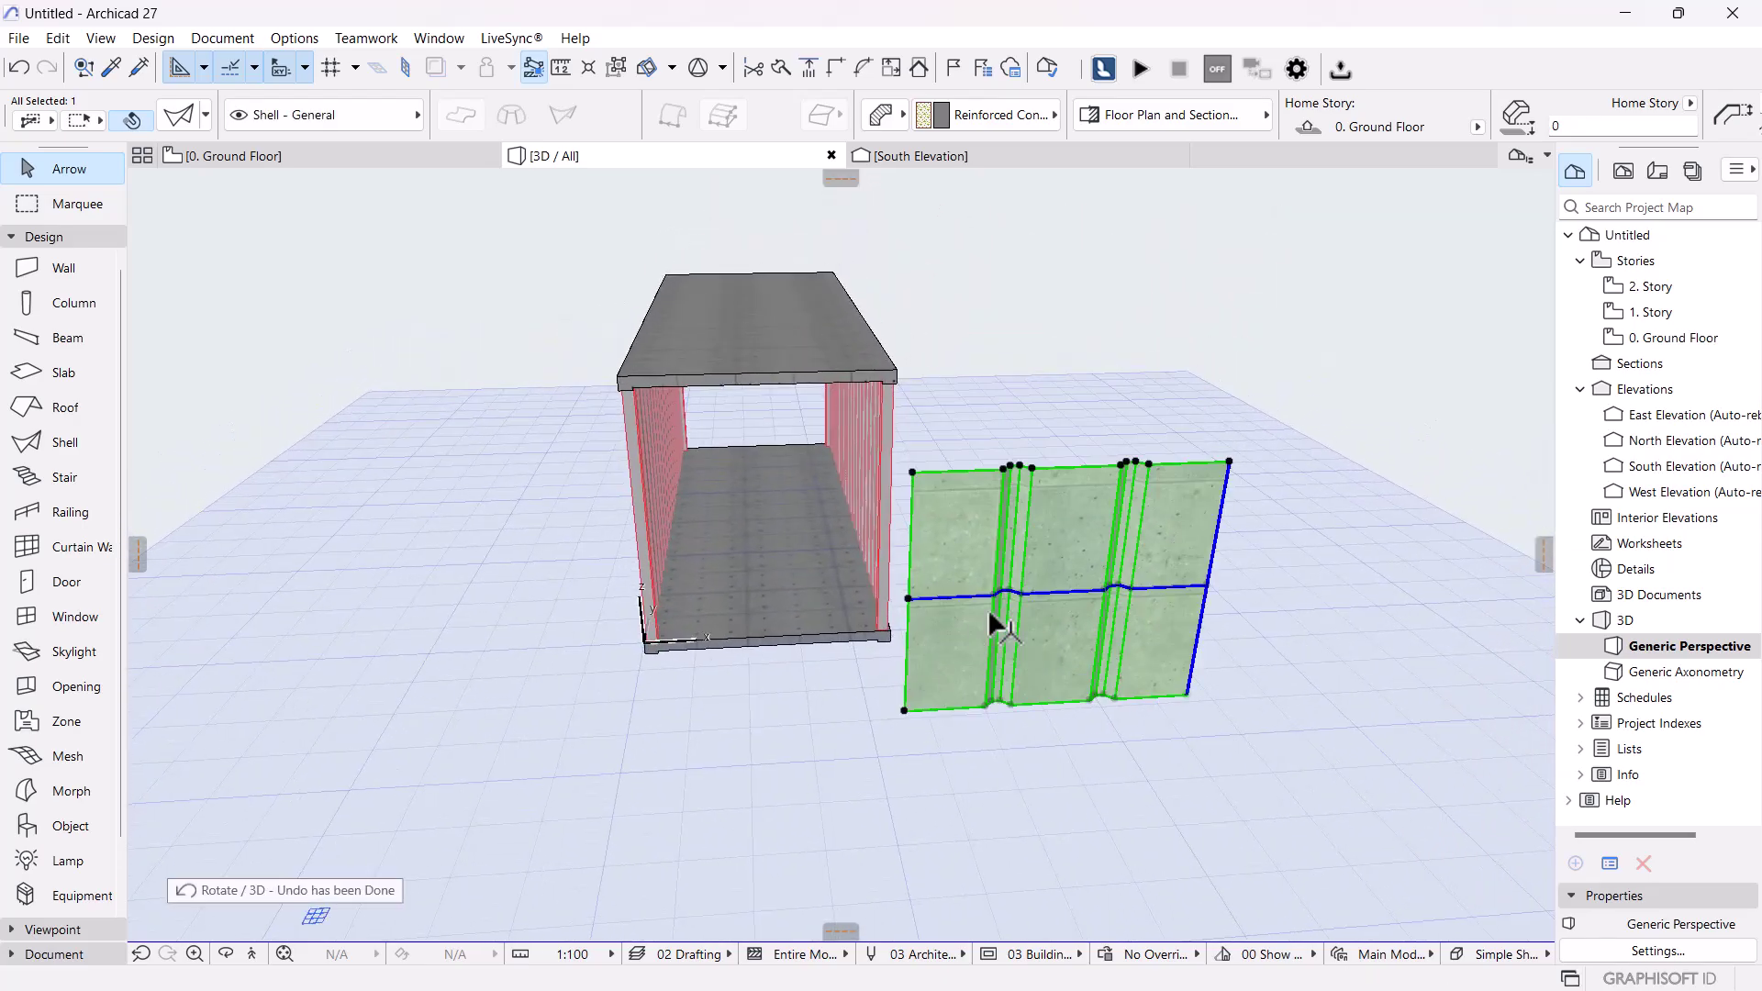
- Rotate the end wall shell clockwise by about 90° in its own vertical plane in the 3D view
{"action": "right_click", "coordinate": [1043, 560]}
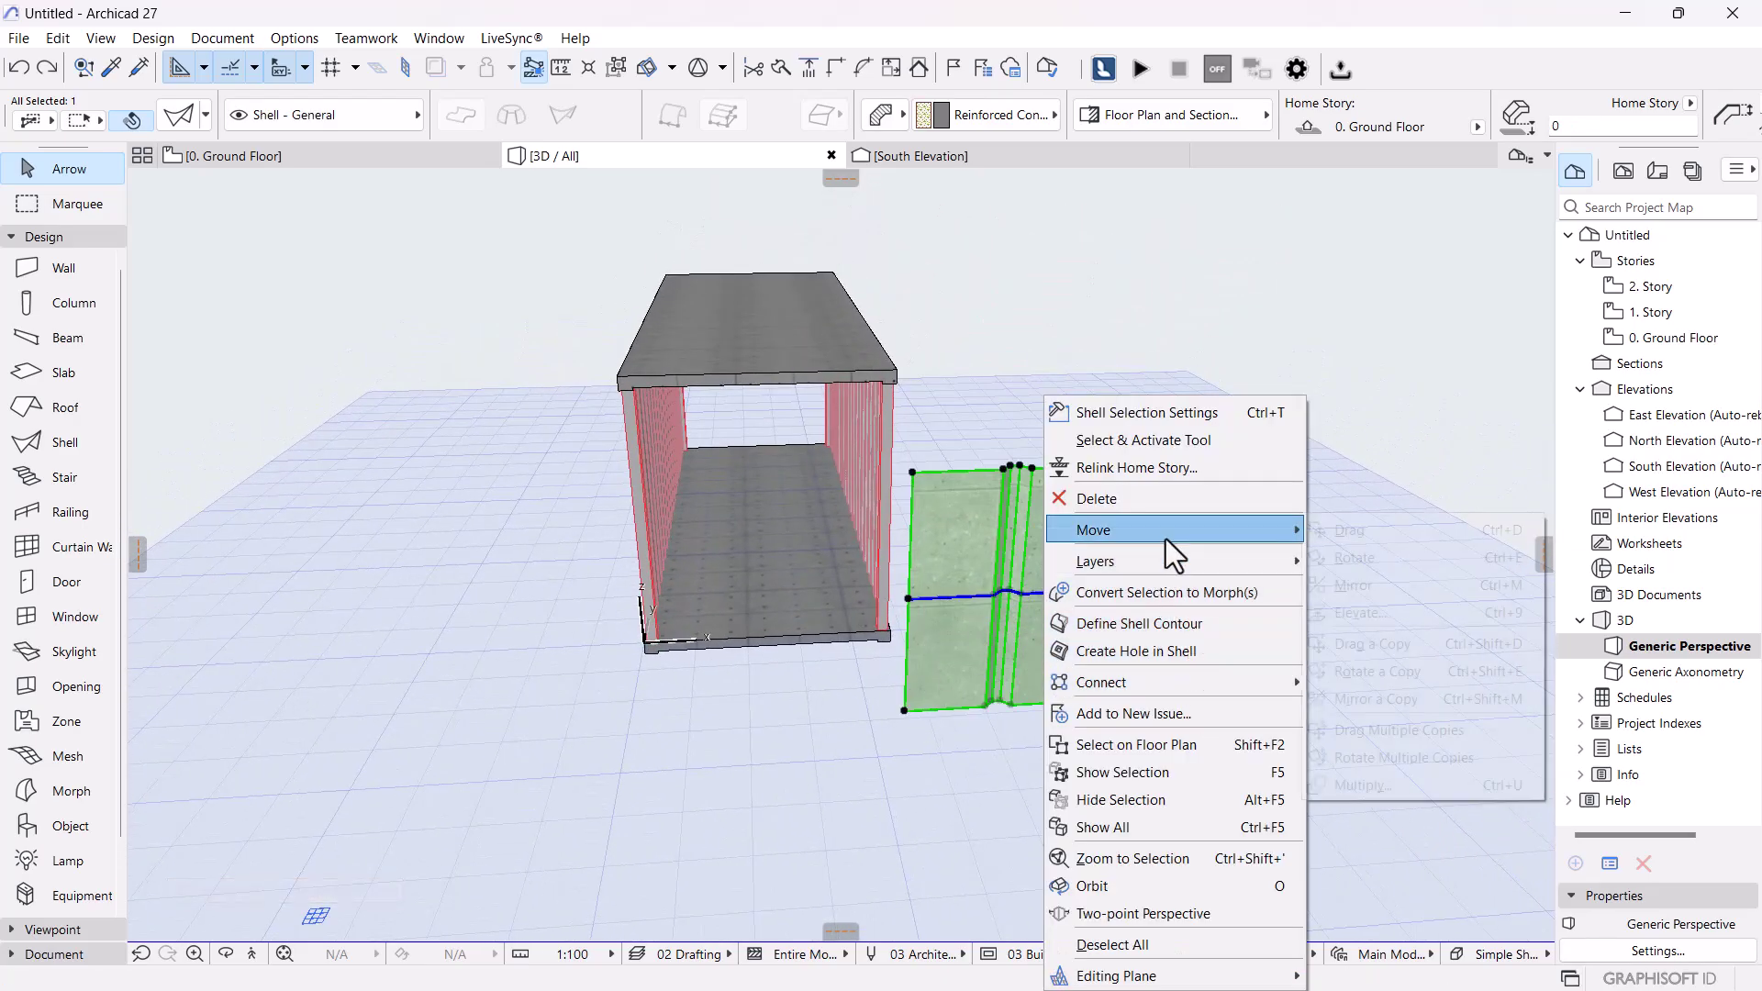
{"action": "mouse_move", "coordinate": [1165, 537]}
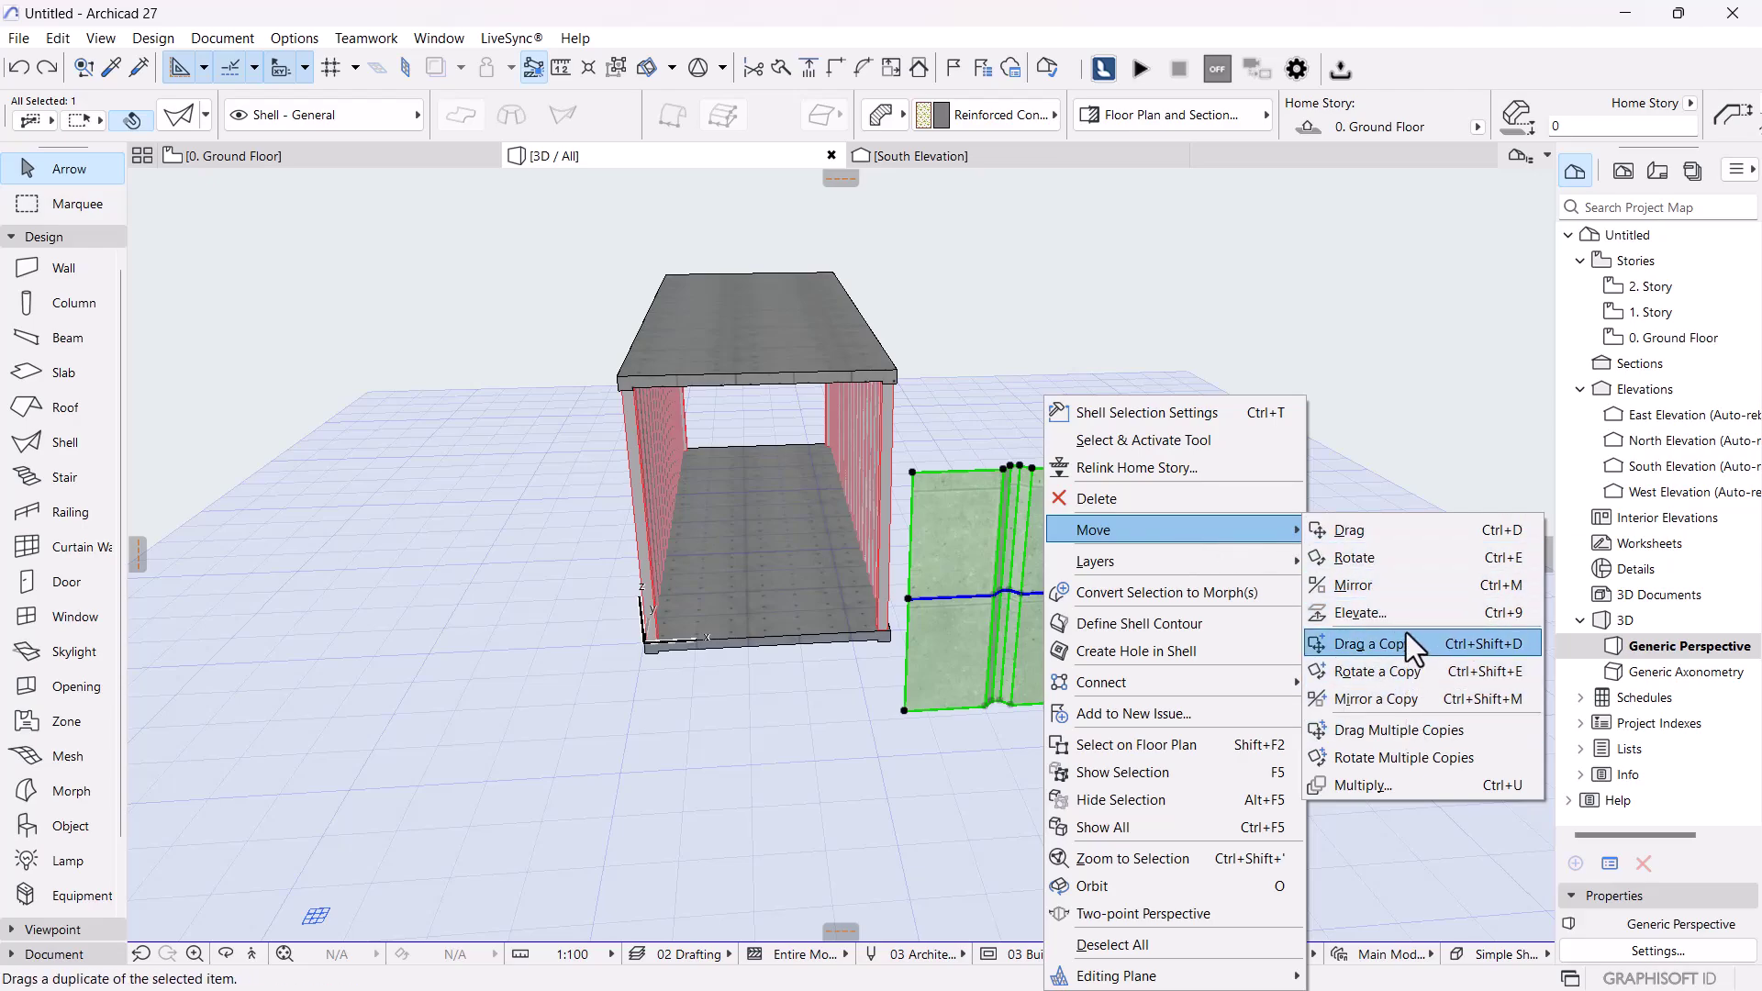
{"action": "left_click", "coordinate": [1378, 560]}
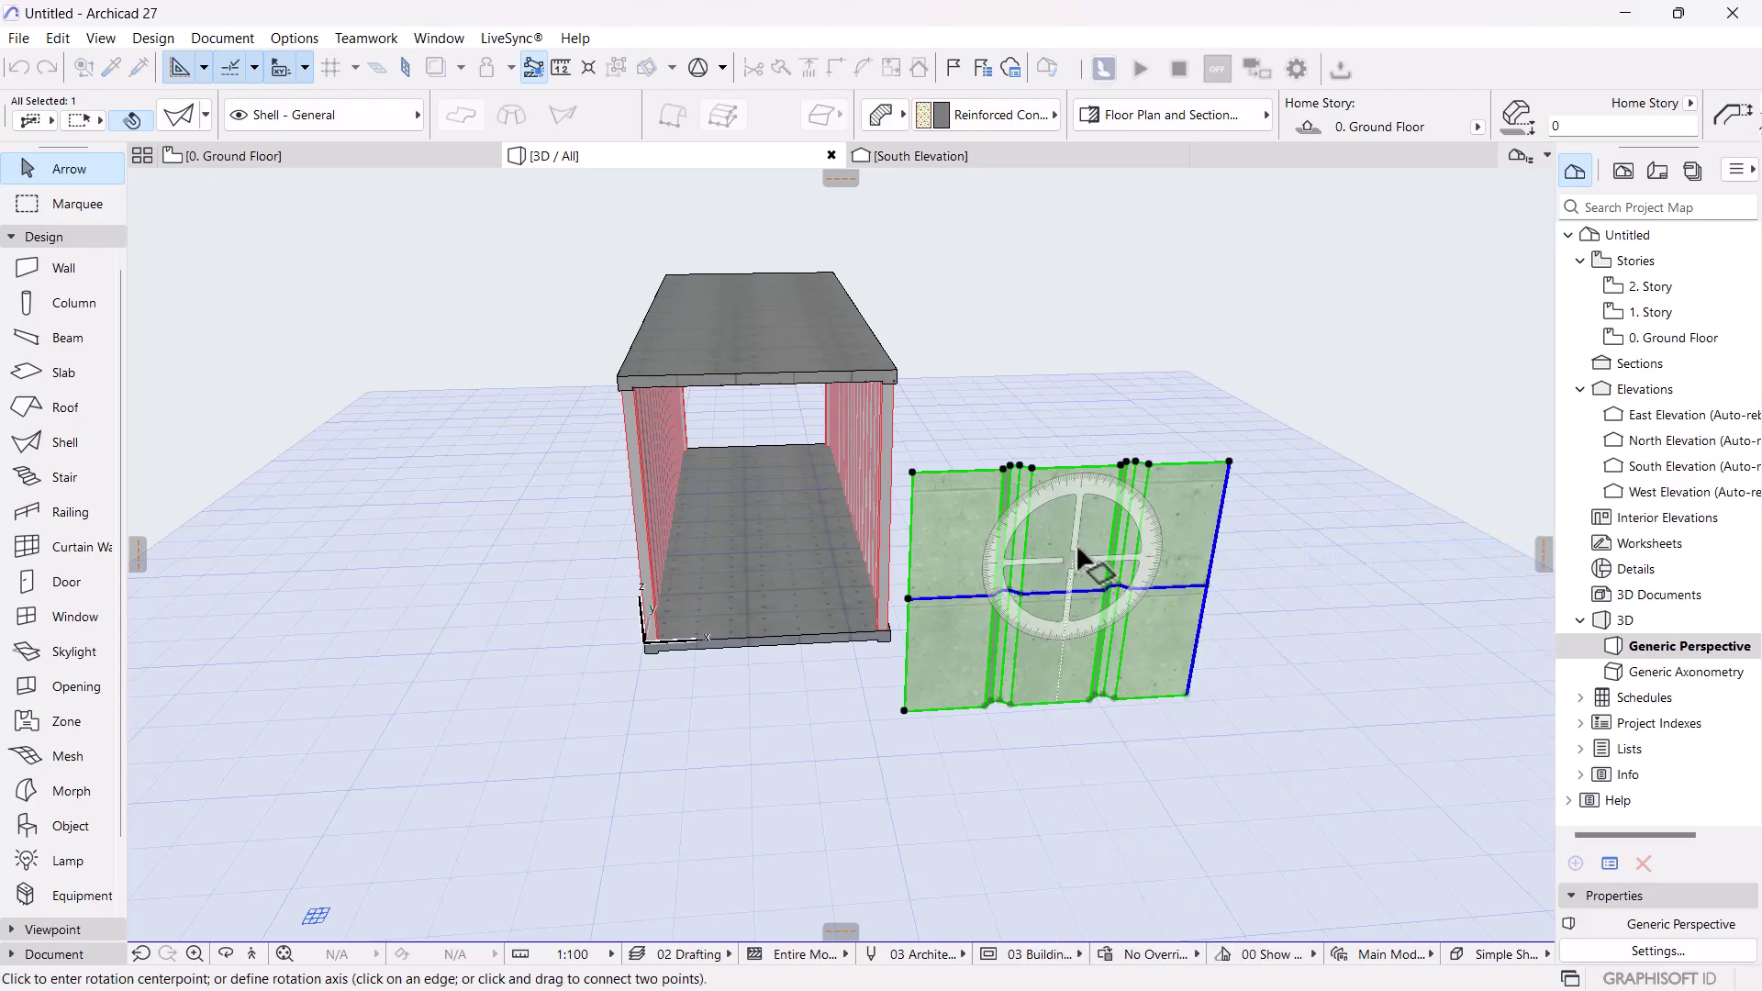
{"action": "left_click", "coordinate": [1076, 556]}
{"action": "left_click", "coordinate": [1101, 342]}
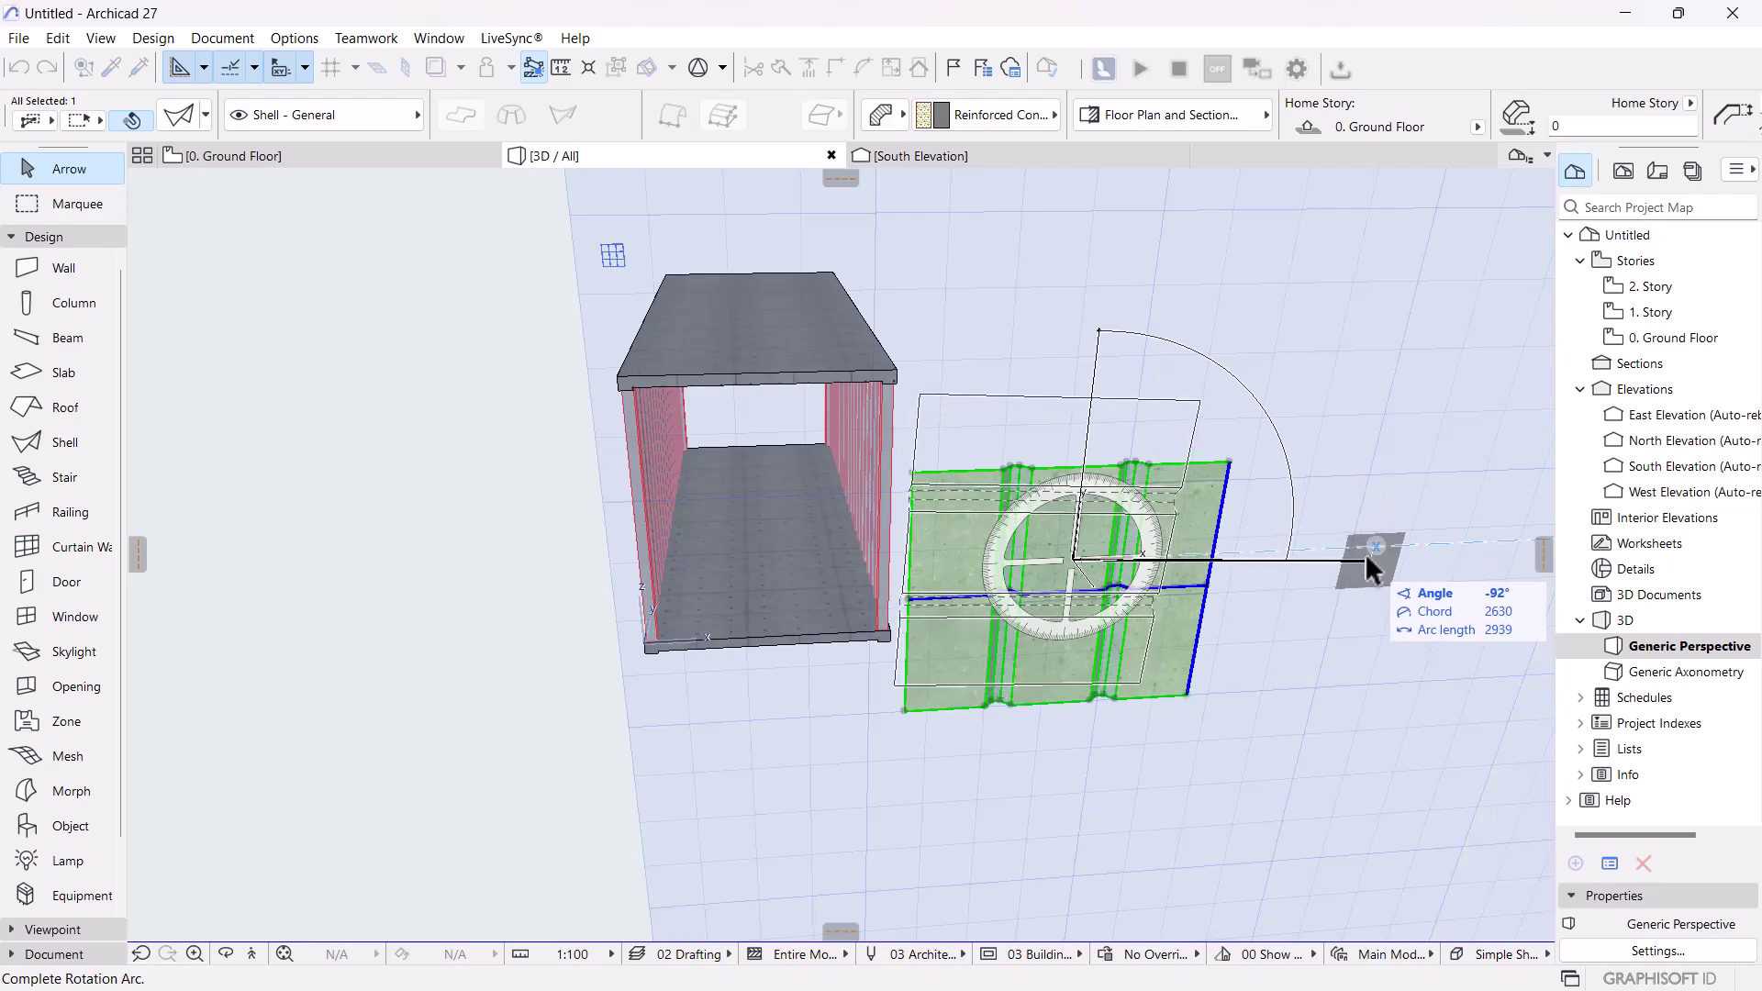
{"action": "left_click", "coordinate": [1364, 568]}
{"action": "left_click", "coordinate": [1237, 680]}
{"action": "middle_click_drag", "start_coordinate": [955, 700], "coordinate": [1051, 762], "text": "shift"}
{"action": "left_click", "coordinate": [1115, 731]}
{"action": "key", "text": "ctrl+d"}
{"action": "left_click", "coordinate": [1096, 732]}
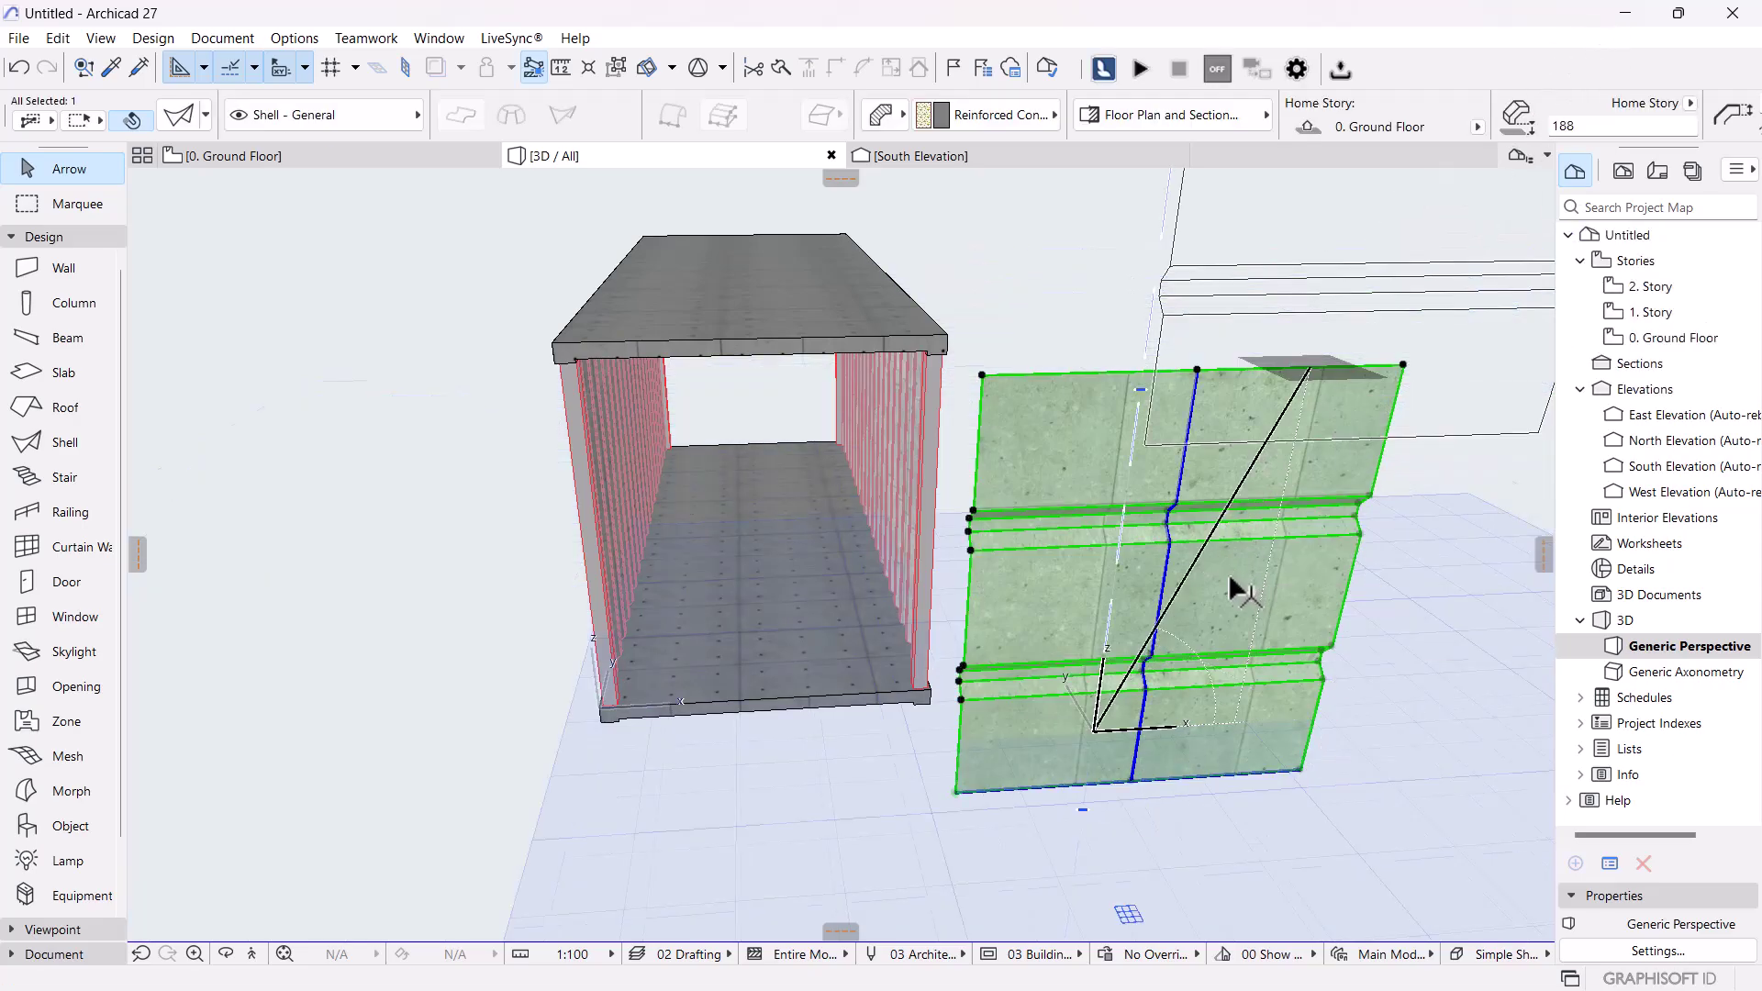
{"action": "key", "text": "Escape"}
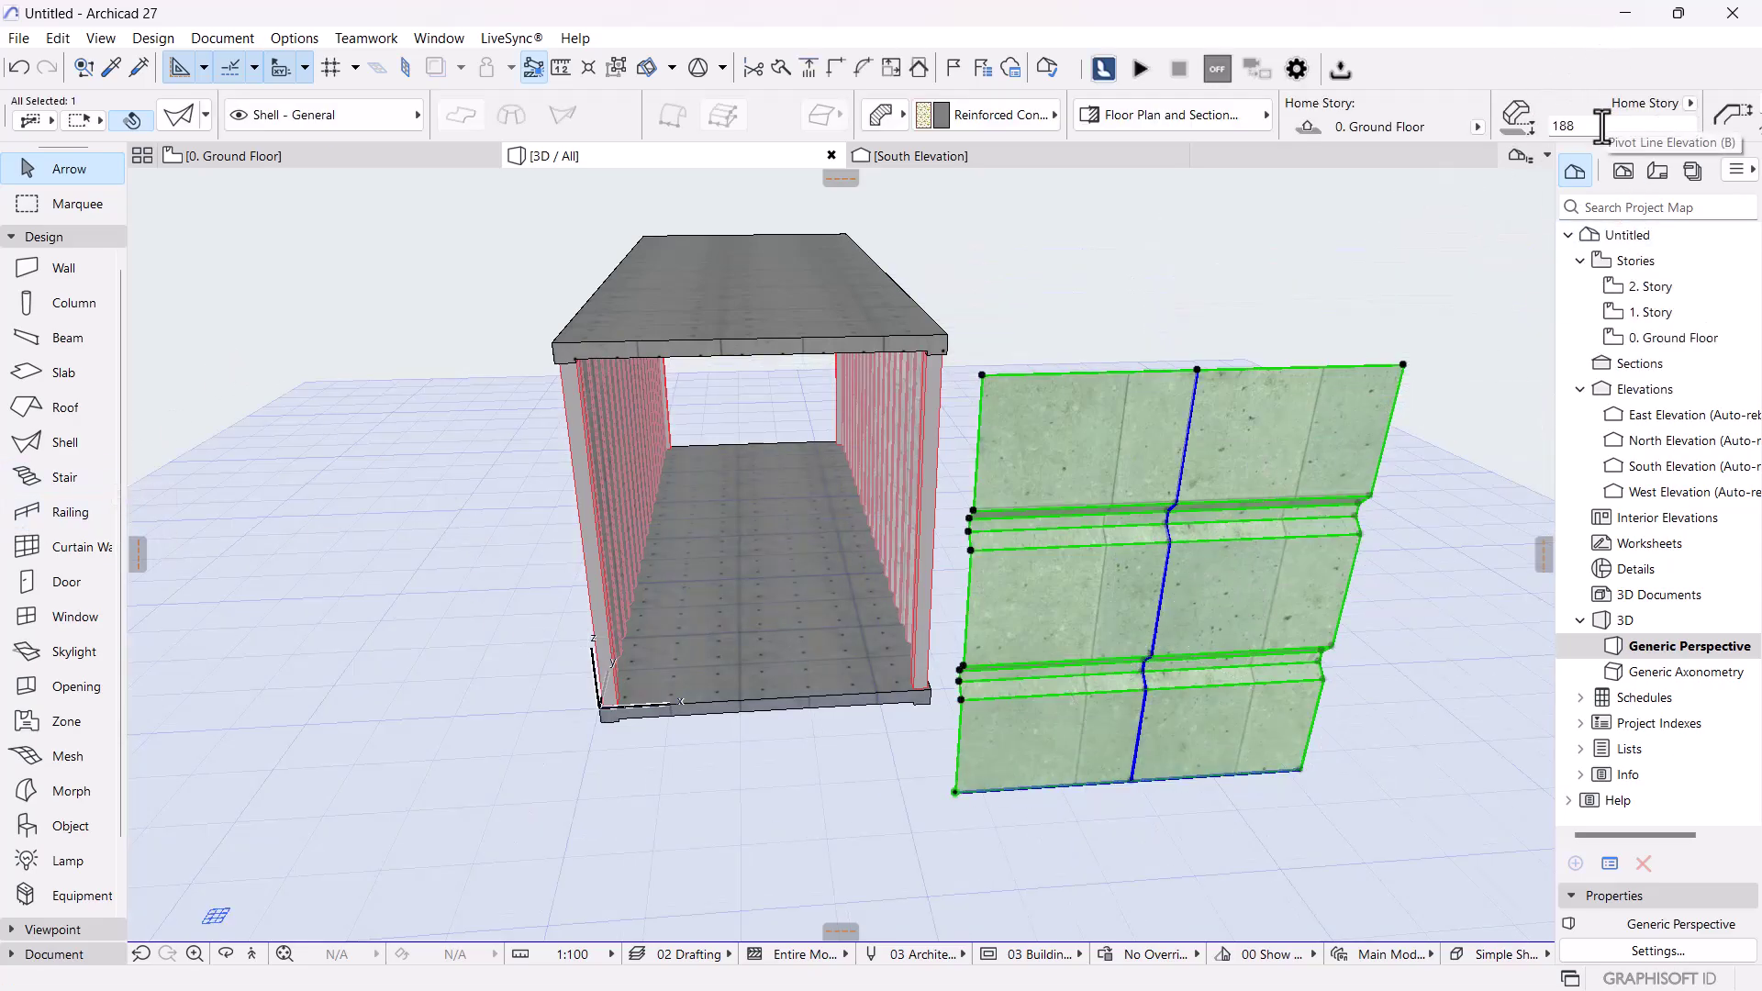
- Set the end wall shell's pivot line elevation to 0
{"action": "type", "text": "0"}
{"action": "key", "text": "Return"}
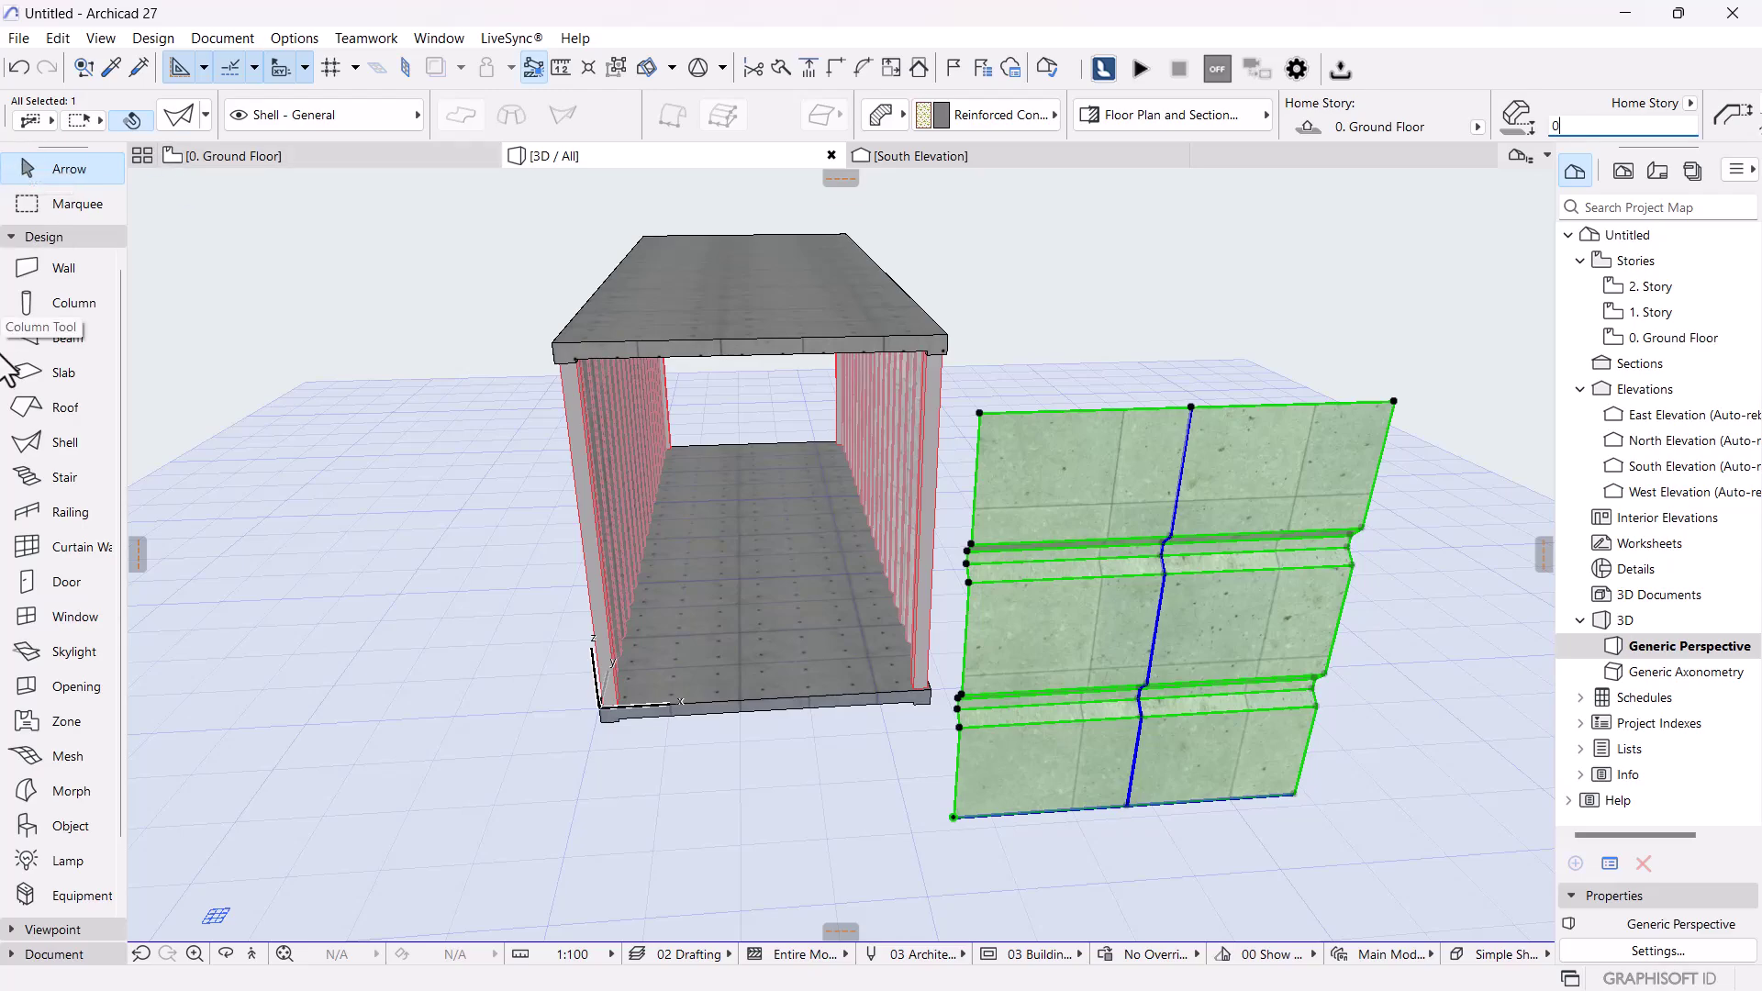
- Move the end wall shell on the ground floor plan to fit between the two front corner columns, and inspect it in 3D
{"action": "left_click", "coordinate": [226, 156]}
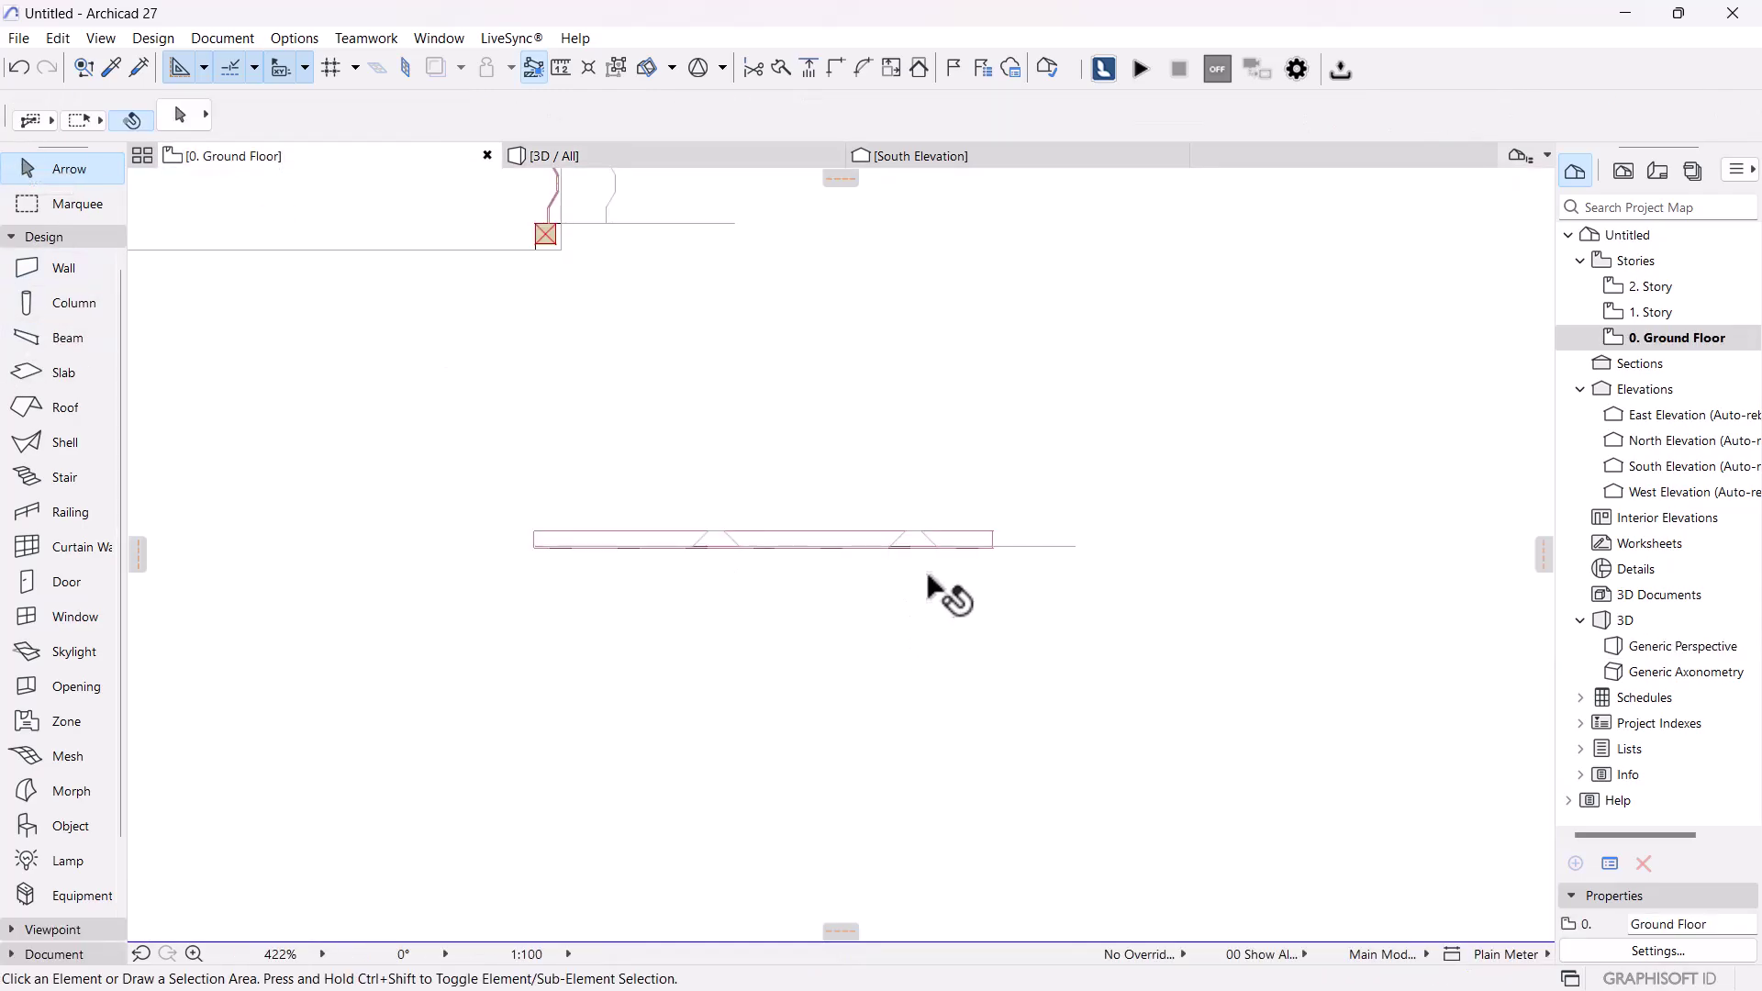
{"action": "left_click", "coordinate": [832, 548]}
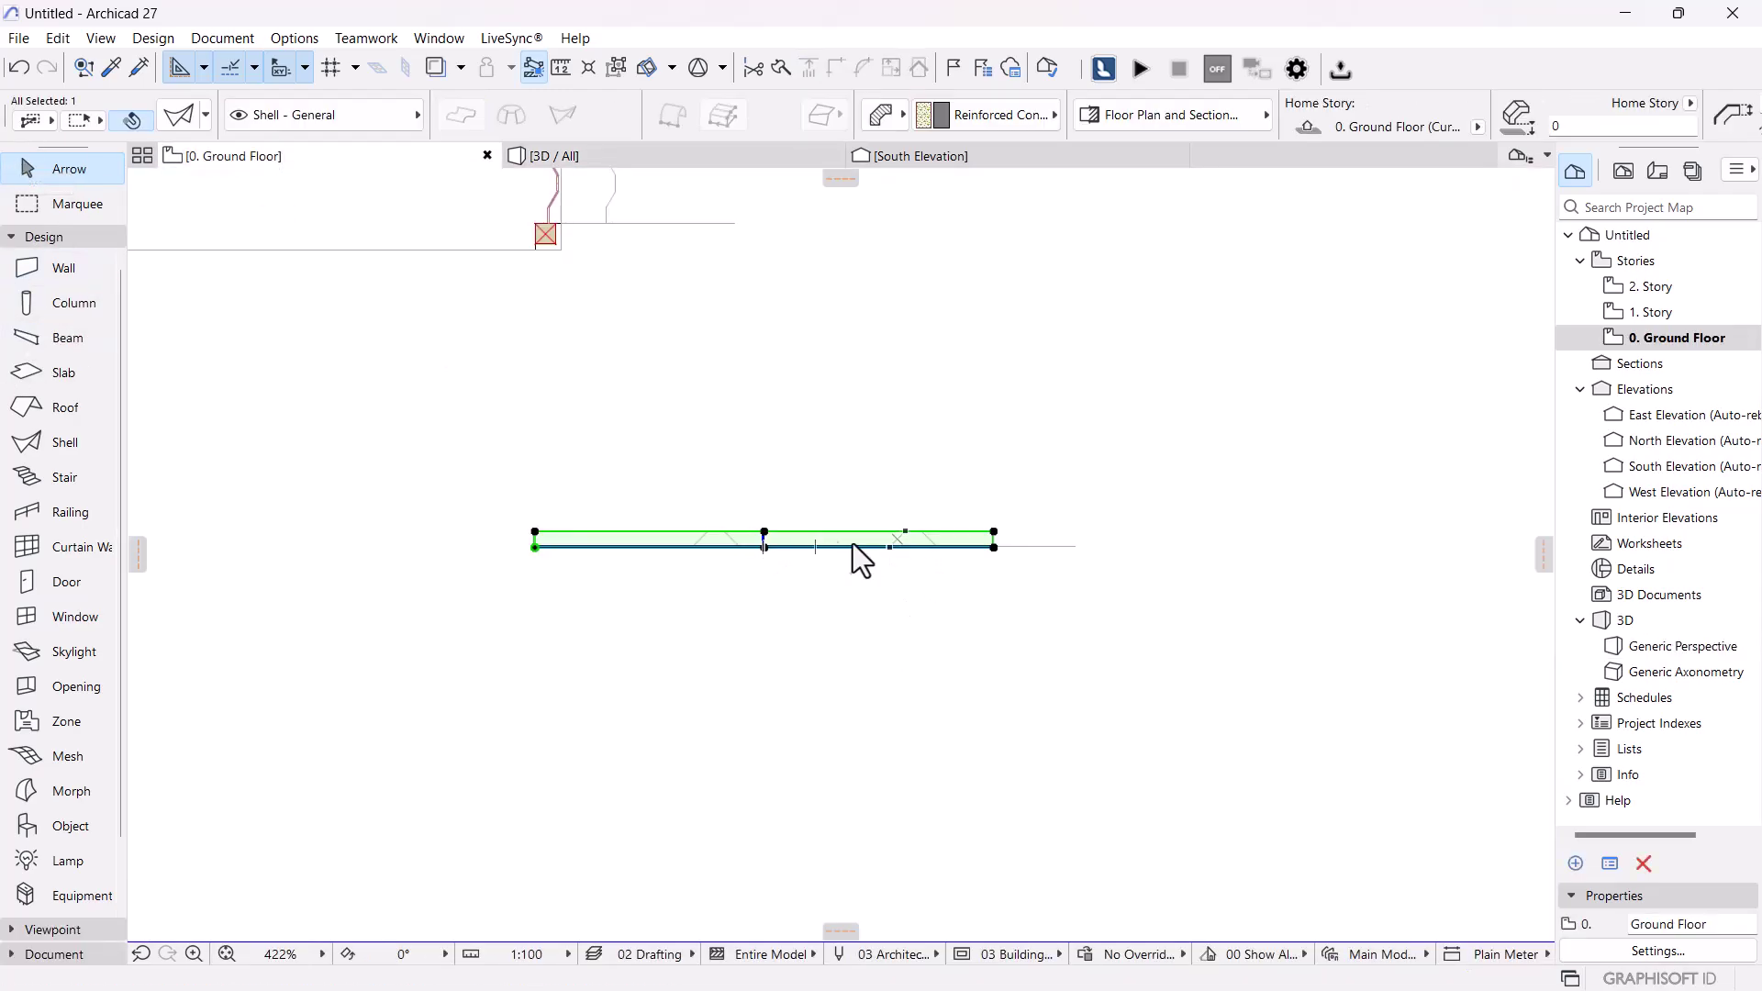
{"action": "right_click", "coordinate": [831, 548]}
{"action": "mouse_move", "coordinate": [909, 615]}
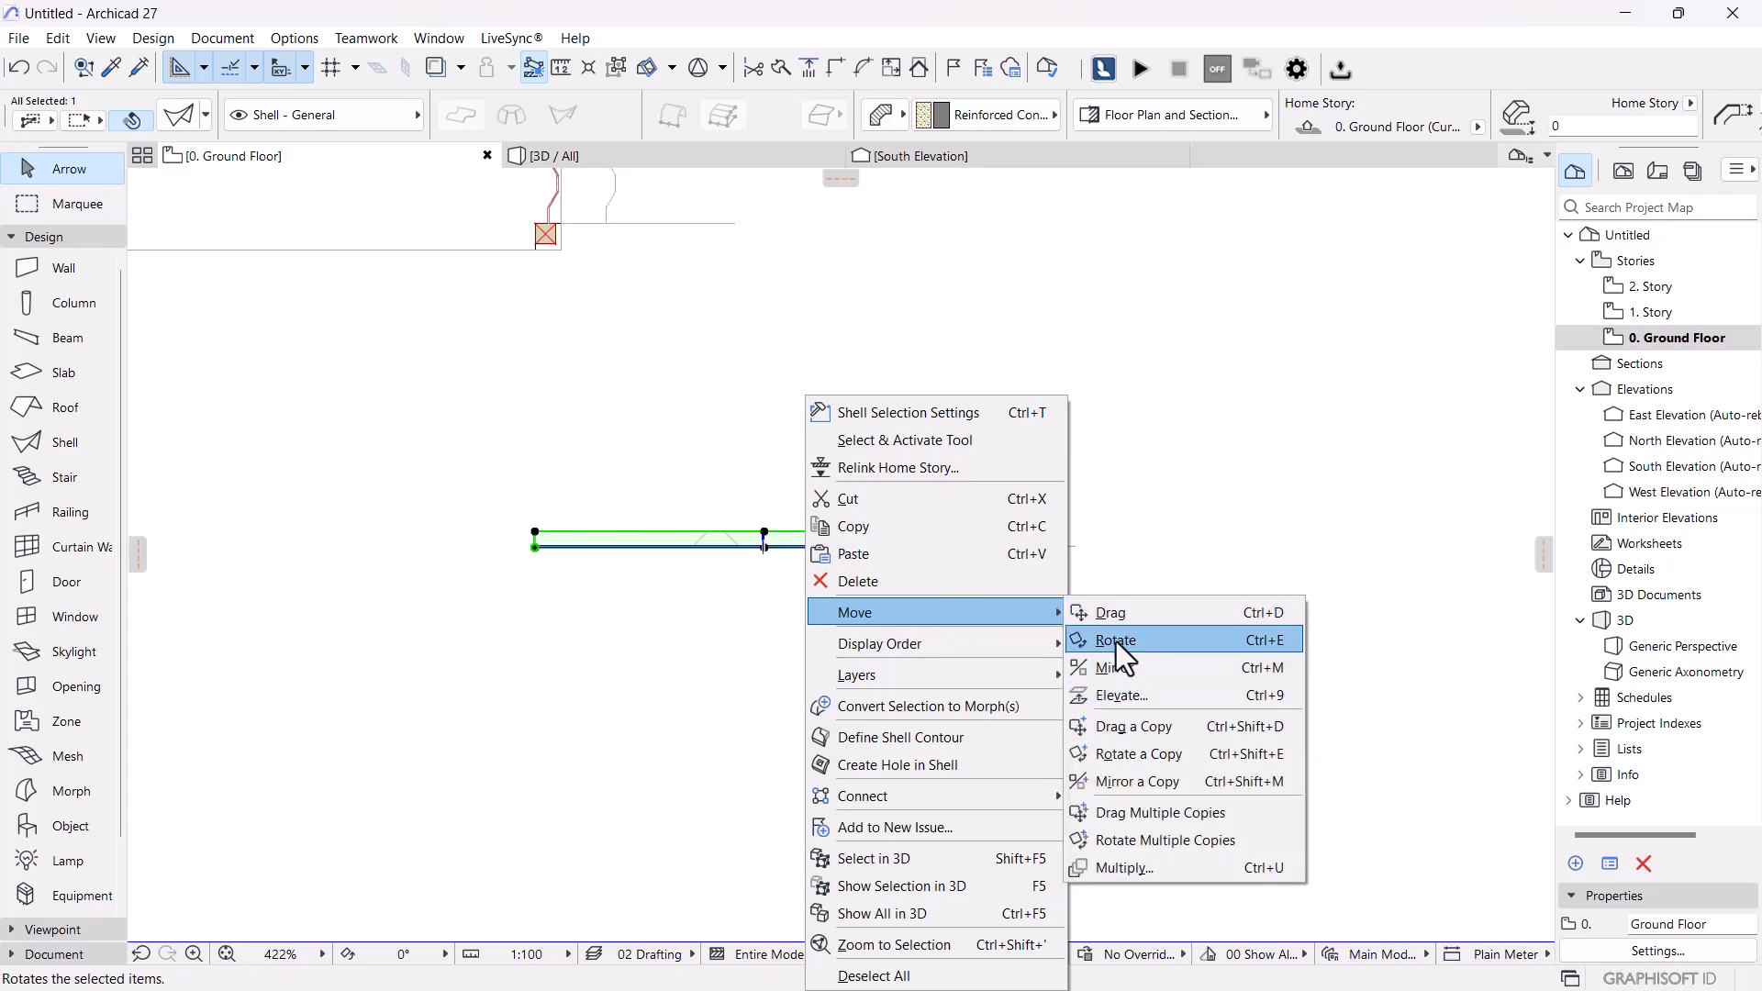
{"action": "left_click", "coordinate": [1111, 612]}
{"action": "left_click", "coordinate": [1000, 540]}
{"action": "scroll", "coordinate": [1010, 642], "scroll_direction": "up", "scroll_amount": 5}
{"action": "scroll", "coordinate": [948, 695], "scroll_direction": "up", "scroll_amount": 6}
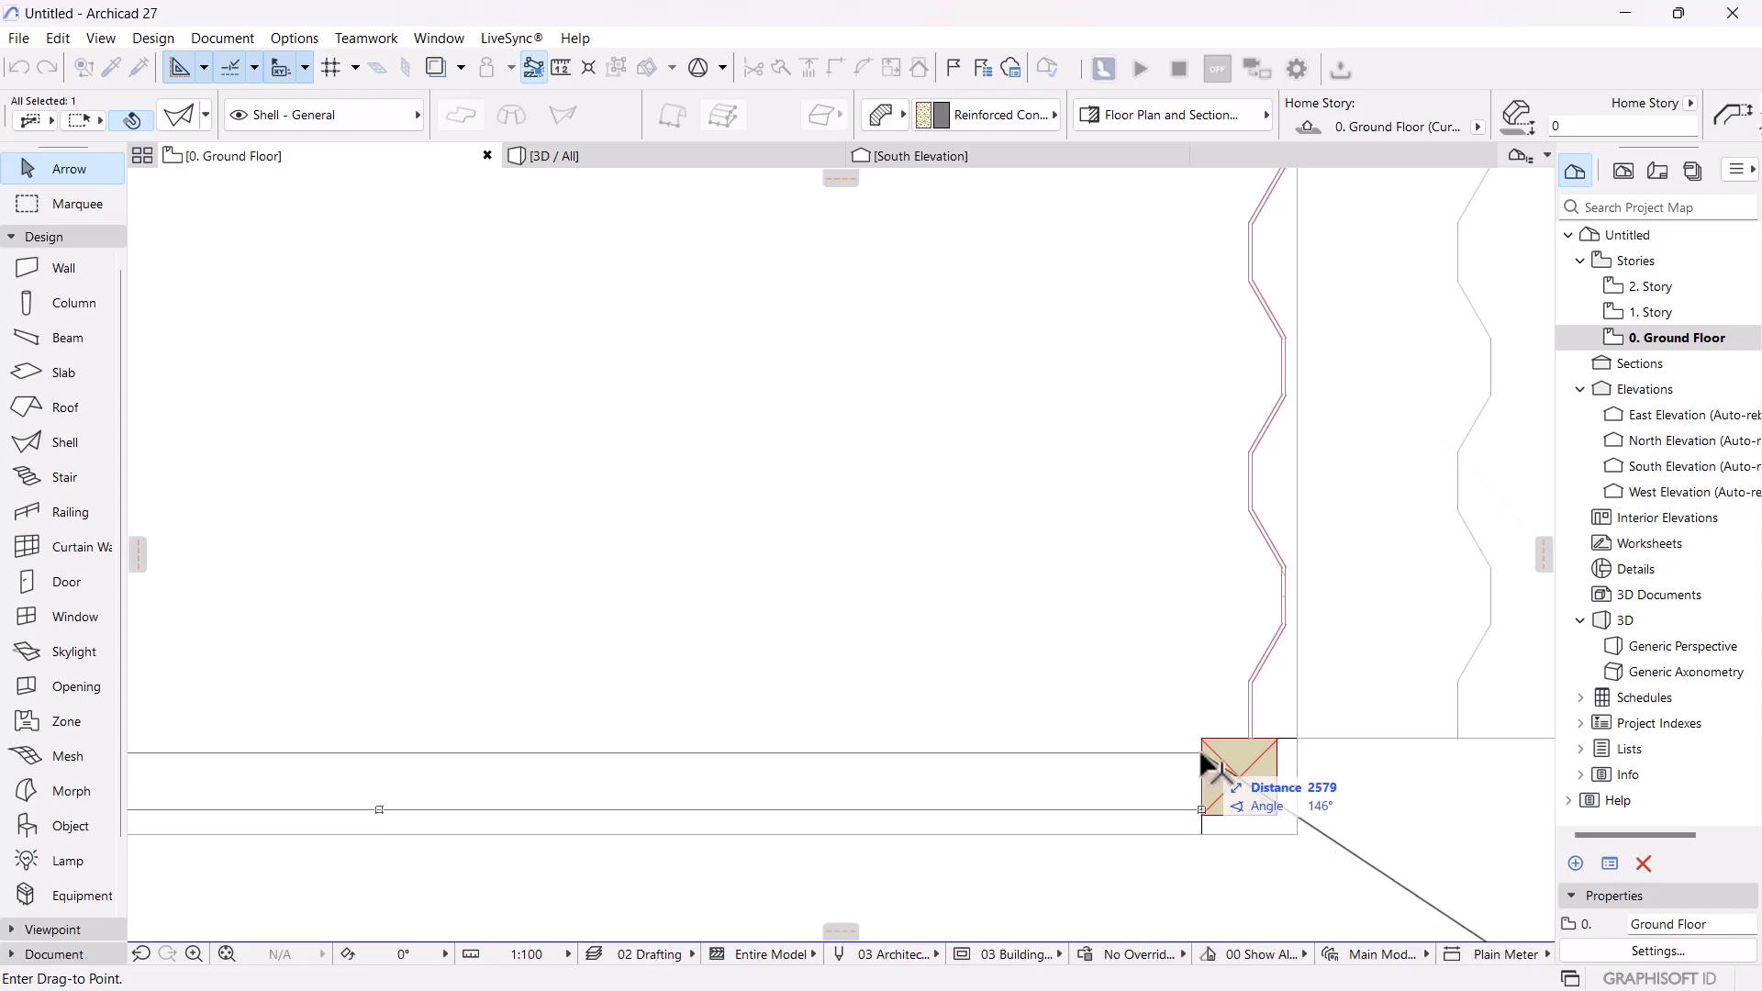
{"action": "left_click", "coordinate": [1204, 762]}
{"action": "scroll", "coordinate": [1055, 743], "scroll_direction": "down", "scroll_amount": 3}
{"action": "left_click", "coordinate": [684, 322]}
{"action": "left_click", "coordinate": [549, 156]}
{"action": "middle_click_drag", "start_coordinate": [929, 729], "coordinate": [1270, 577], "text": "shift"}
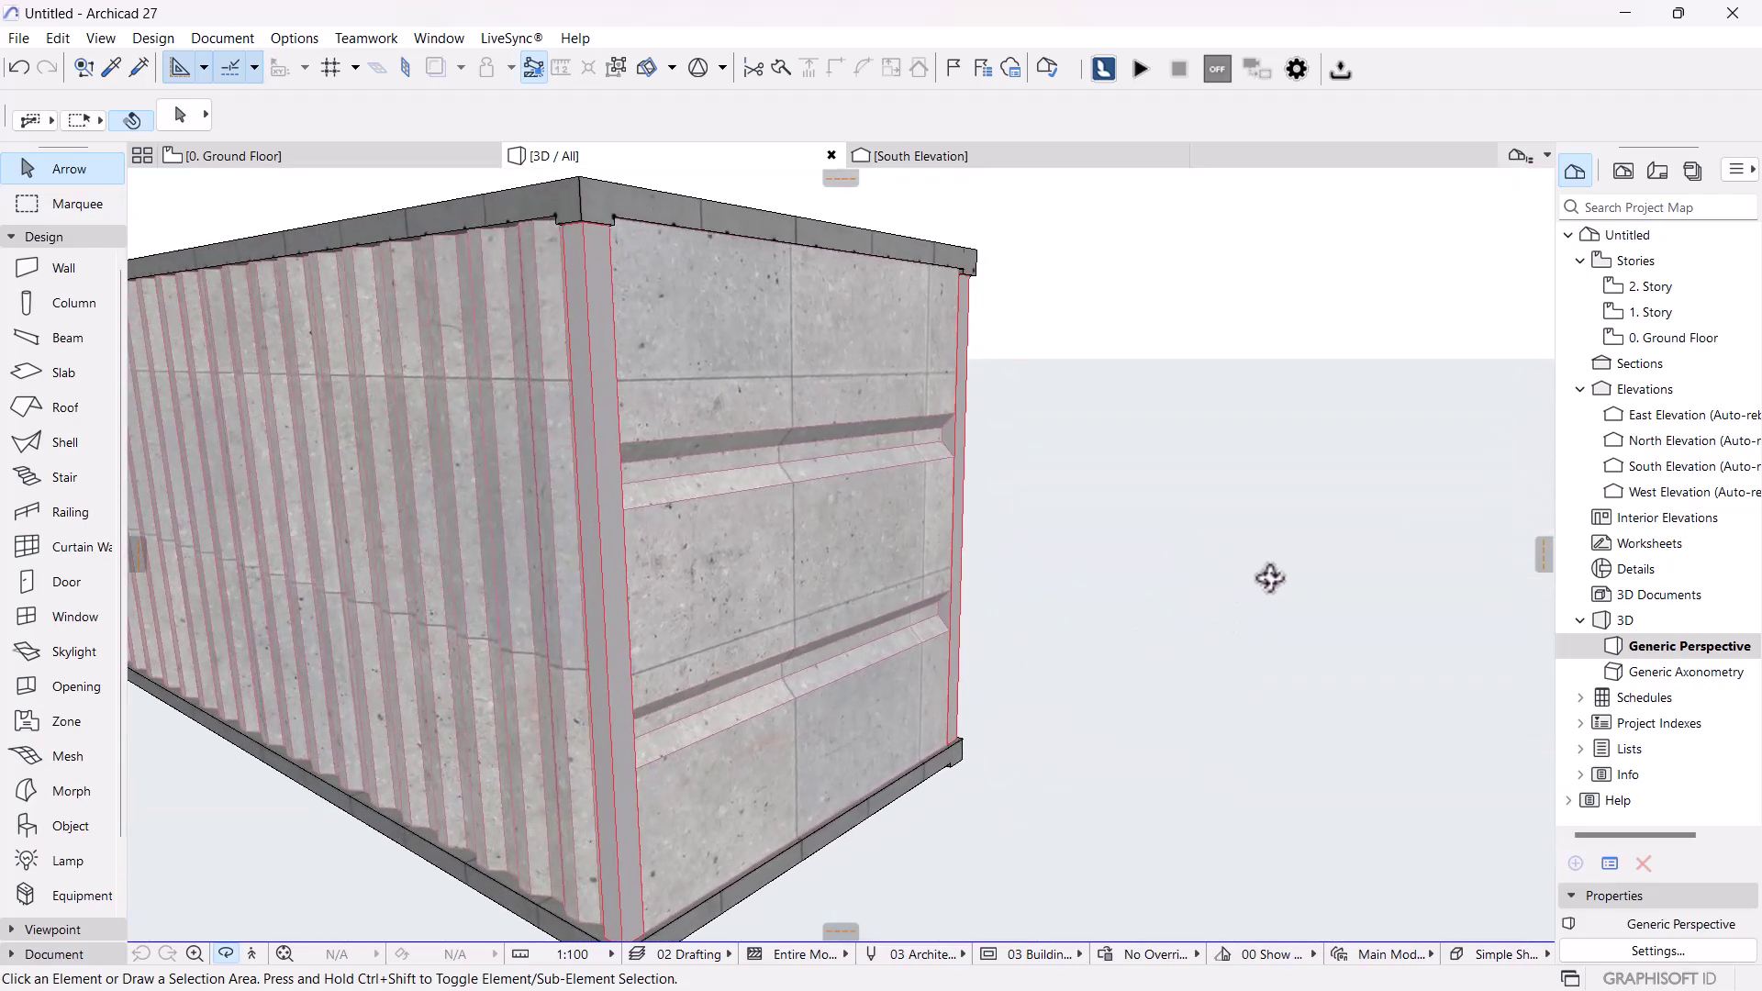
- Drag a copy of the end wall shell on the ground floor plan to the opposite end, aligning it with the corner column
{"action": "left_click", "coordinate": [244, 159]}
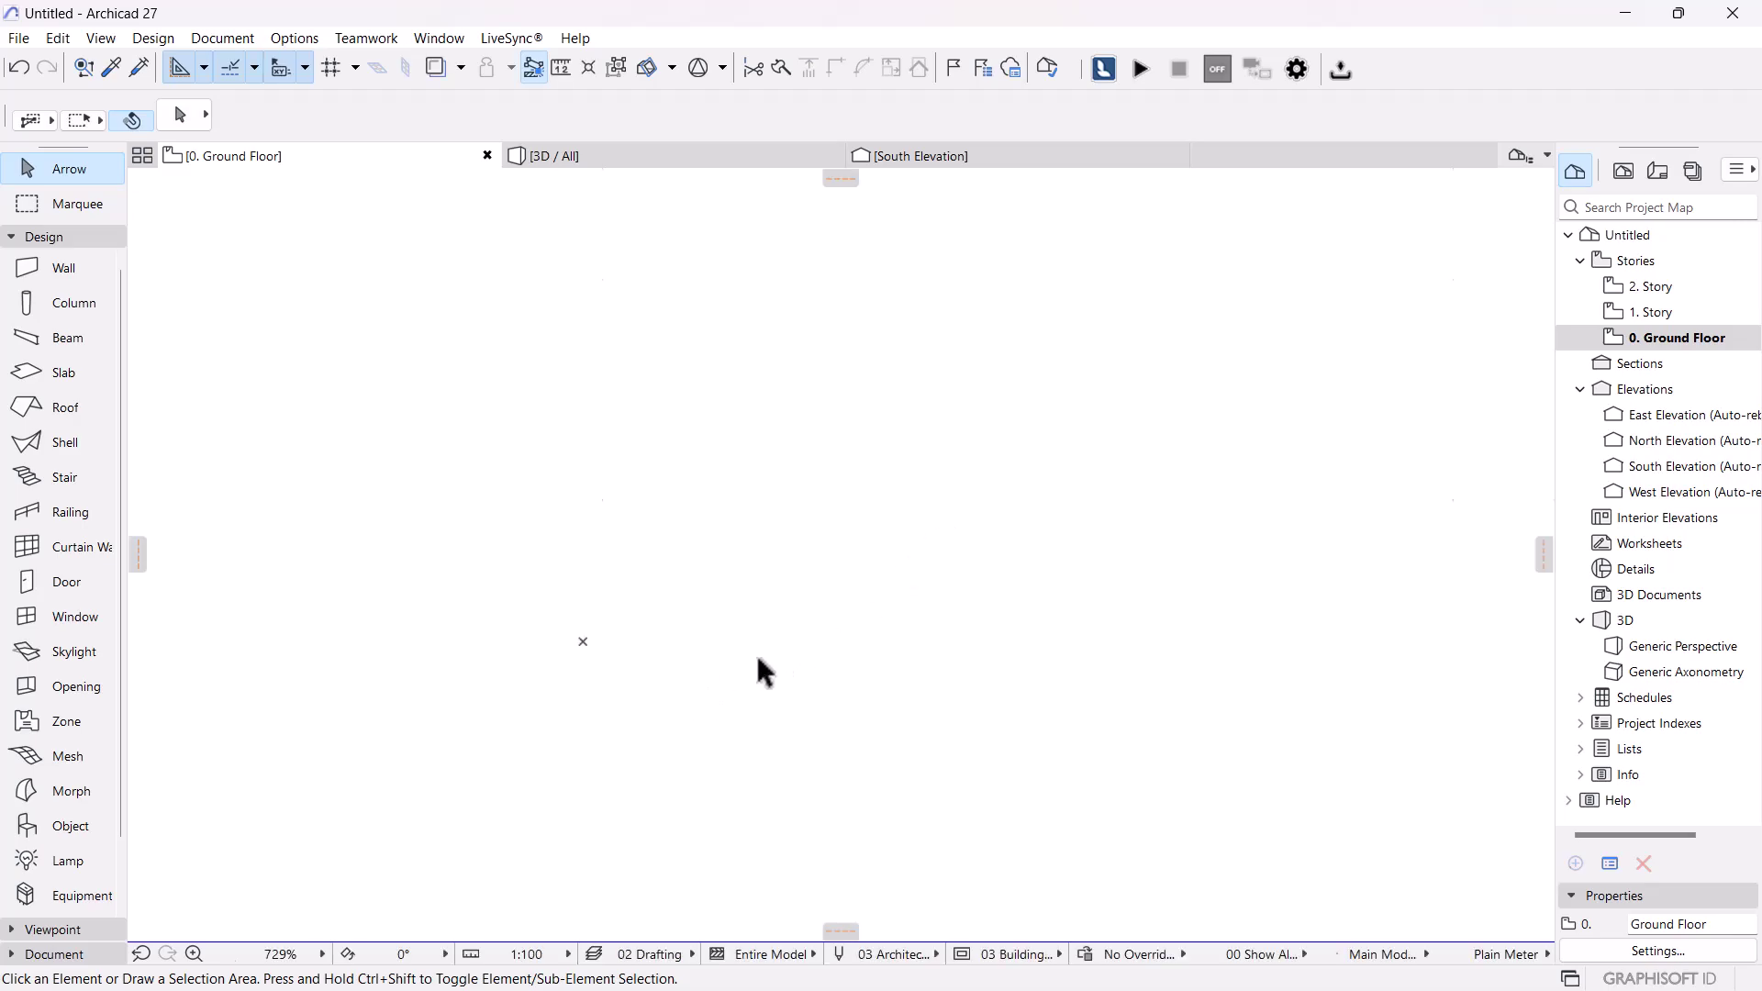
{"action": "scroll", "coordinate": [1222, 636], "scroll_direction": "up", "scroll_amount": 1}
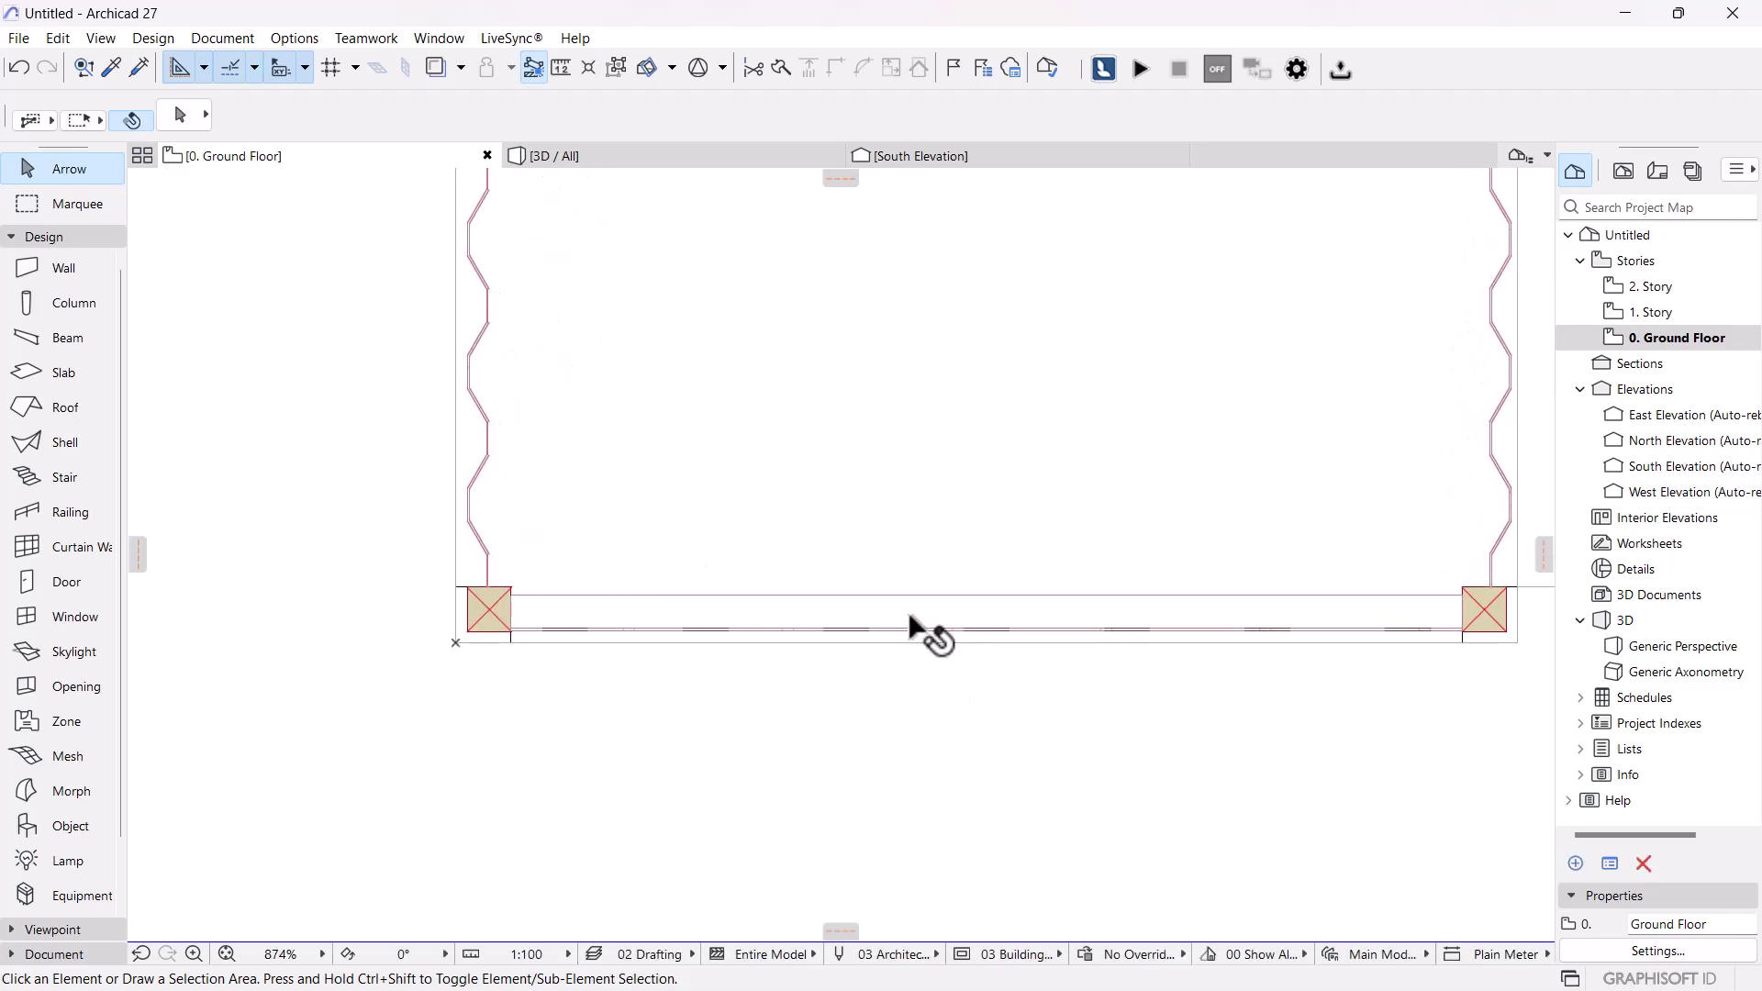
{"action": "left_click", "coordinate": [881, 608]}
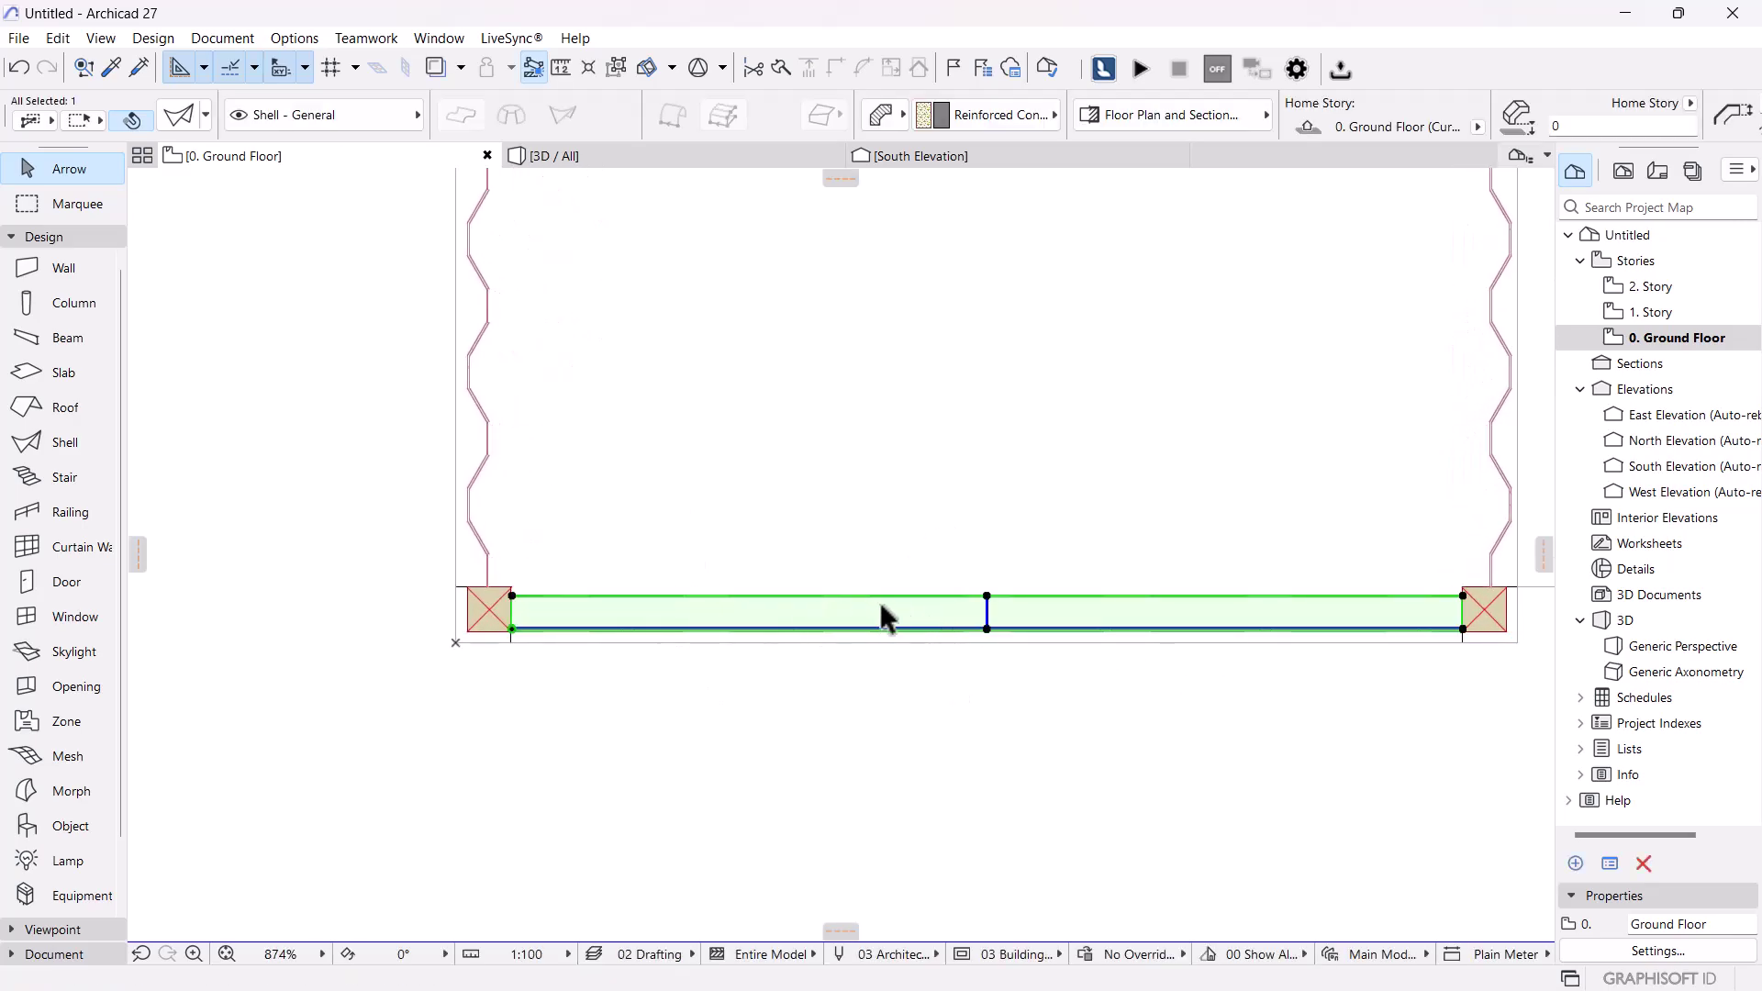
{"action": "right_click", "coordinate": [766, 627]}
{"action": "mouse_move", "coordinate": [888, 240]}
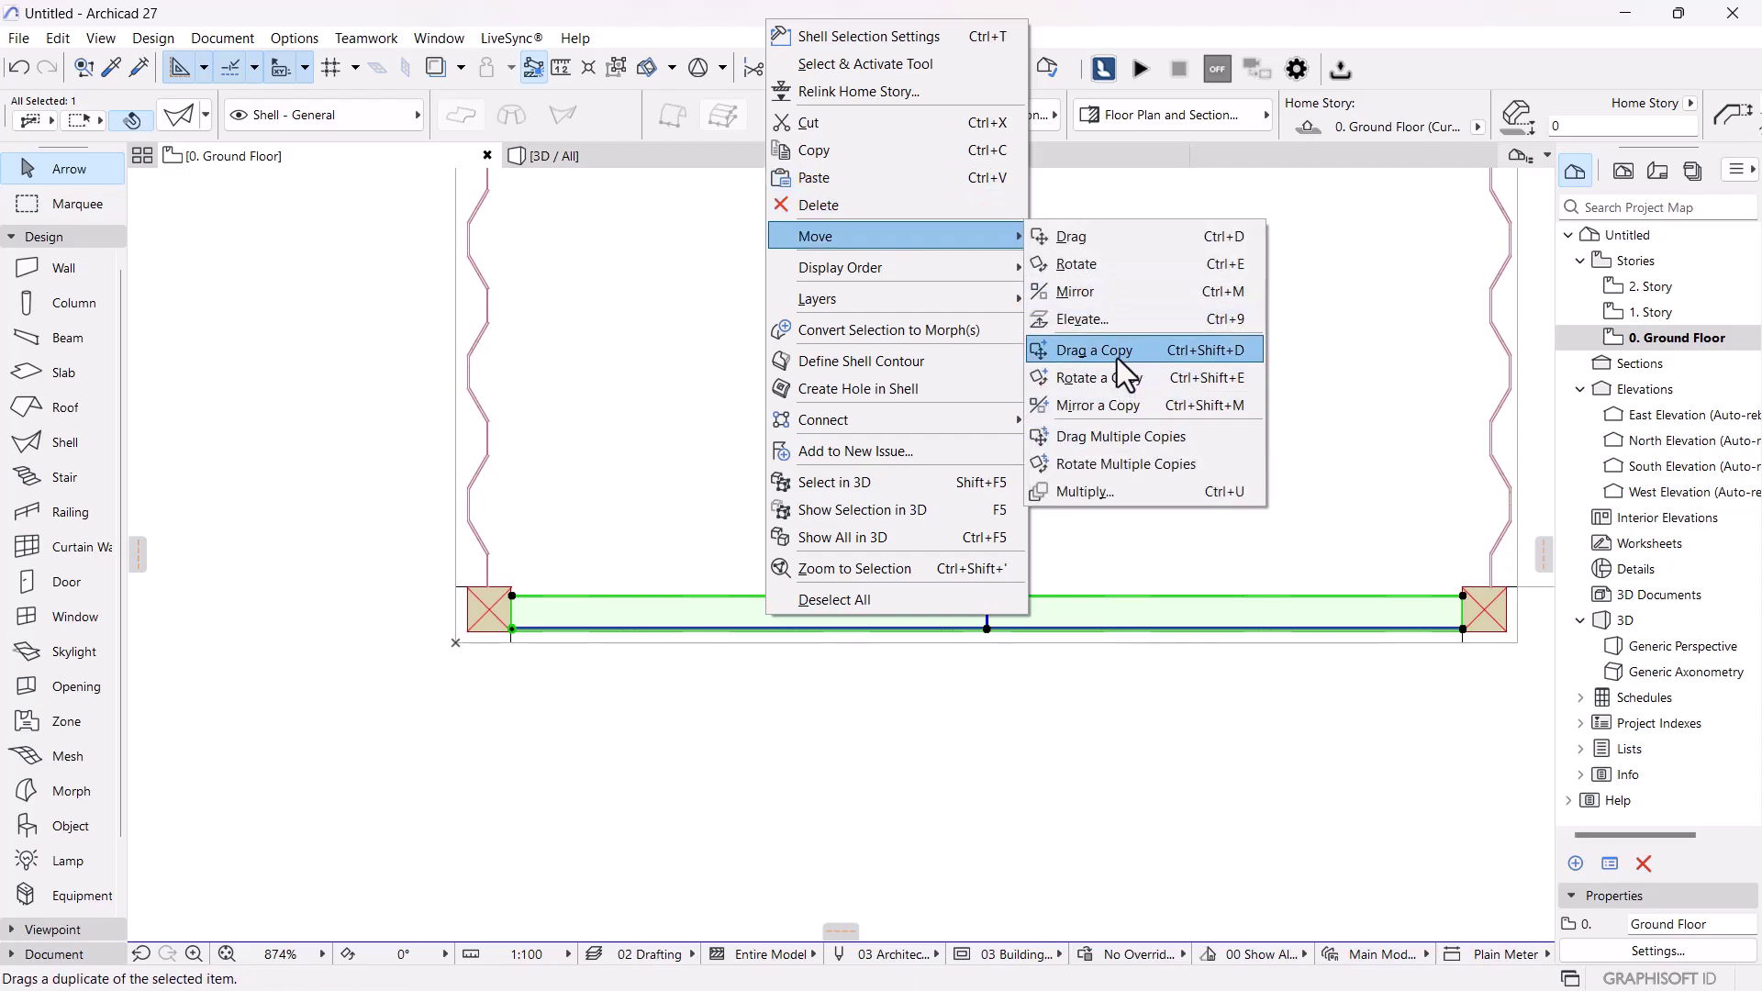
{"action": "left_click", "coordinate": [1125, 371]}
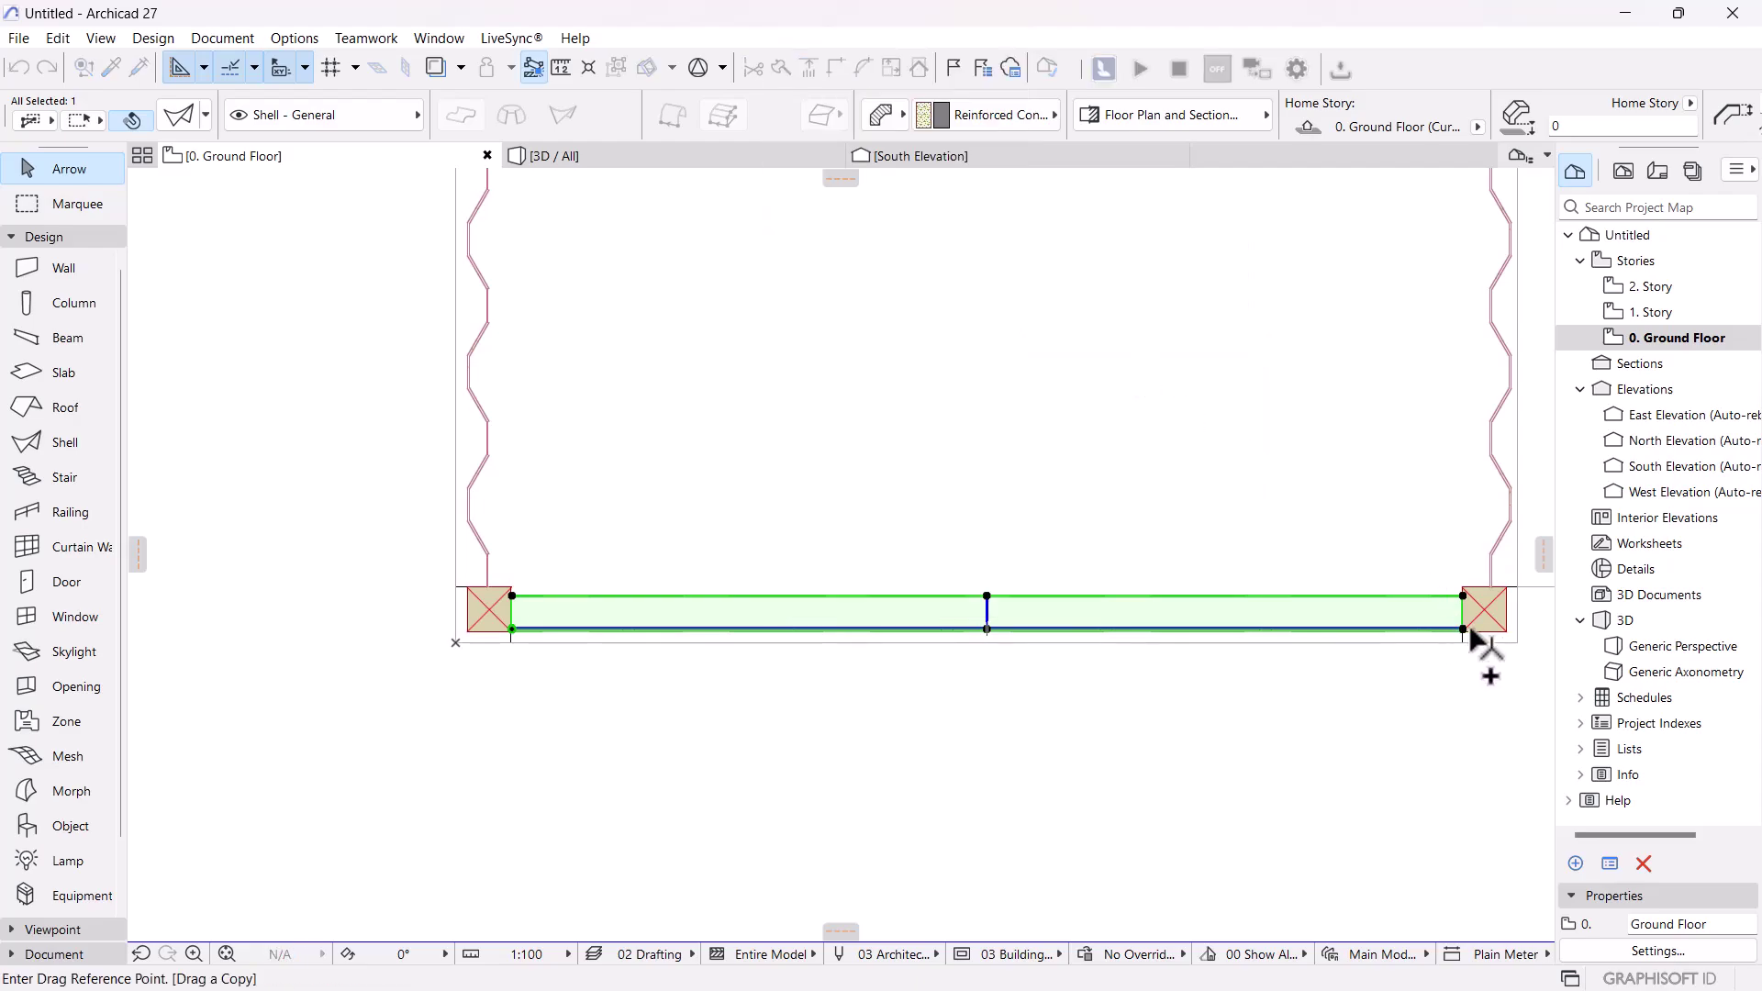
{"action": "left_click", "coordinate": [1462, 629]}
{"action": "scroll", "coordinate": [1370, 332], "scroll_direction": "down", "scroll_amount": 1}
{"action": "middle_click_drag", "start_coordinate": [1368, 330], "coordinate": [1248, 817]}
{"action": "scroll", "coordinate": [1258, 476], "scroll_direction": "down", "scroll_amount": 3}
{"action": "middle_click_drag", "start_coordinate": [1303, 468], "coordinate": [1175, 425]}
{"action": "scroll", "coordinate": [1210, 376], "scroll_direction": "up", "scroll_amount": 1}
{"action": "scroll", "coordinate": [1210, 373], "scroll_direction": "up", "scroll_amount": 3}
{"action": "scroll", "coordinate": [1248, 514], "scroll_direction": "up", "scroll_amount": 2}
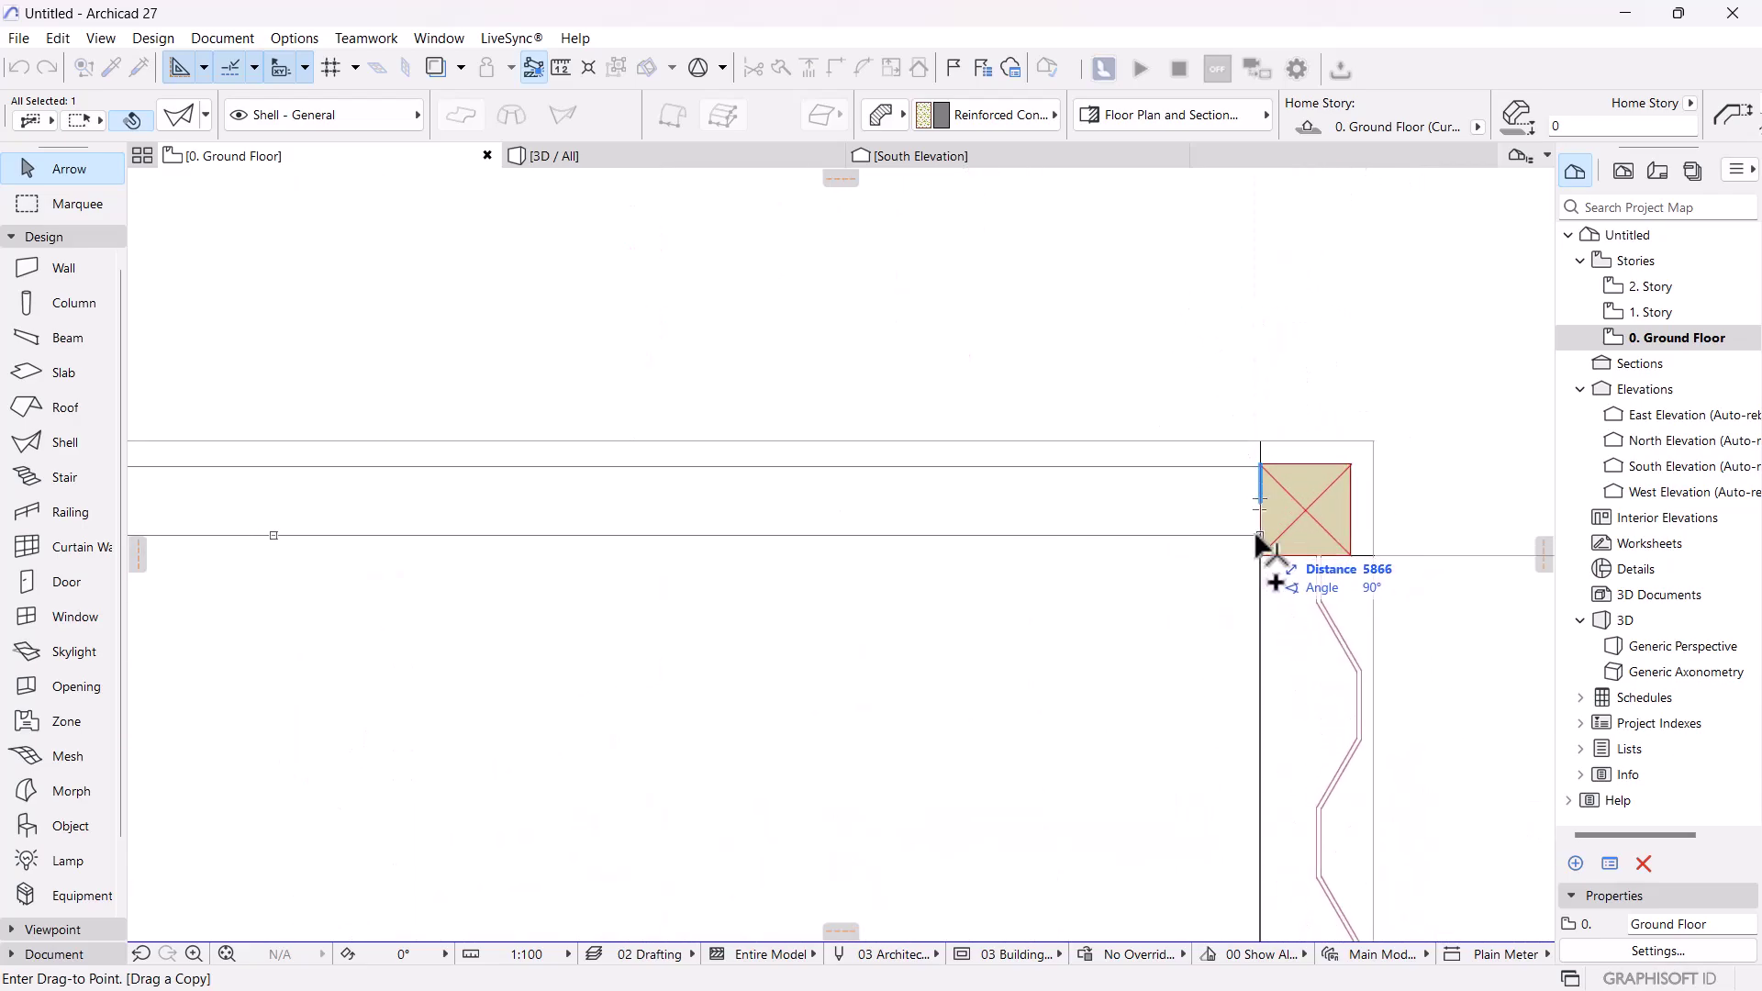
{"action": "left_click", "coordinate": [1255, 532]}
{"action": "scroll", "coordinate": [1117, 476], "scroll_direction": "down", "scroll_amount": 3}
{"action": "scroll", "coordinate": [826, 441], "scroll_direction": "down", "scroll_amount": 2}
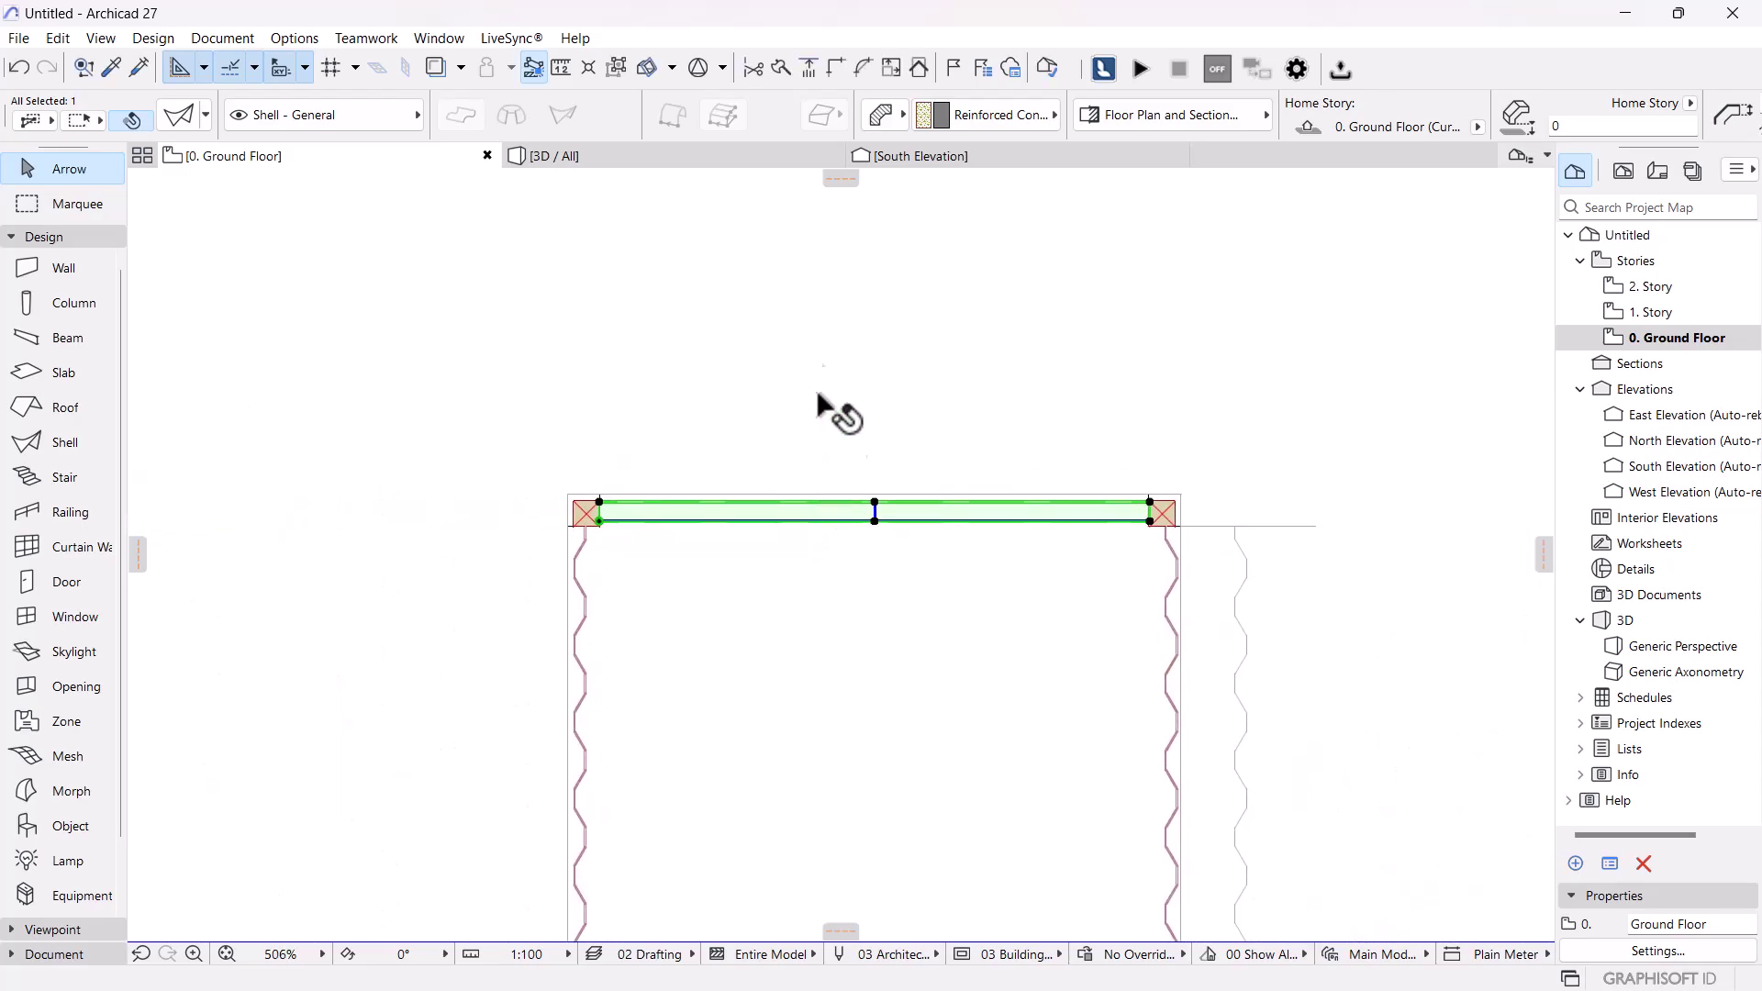
- Rotate the copied end wall shell by 180° on the floor plan so its corrugation faces the other way
{"action": "right_click", "coordinate": [819, 443]}
{"action": "mouse_move", "coordinate": [907, 621]}
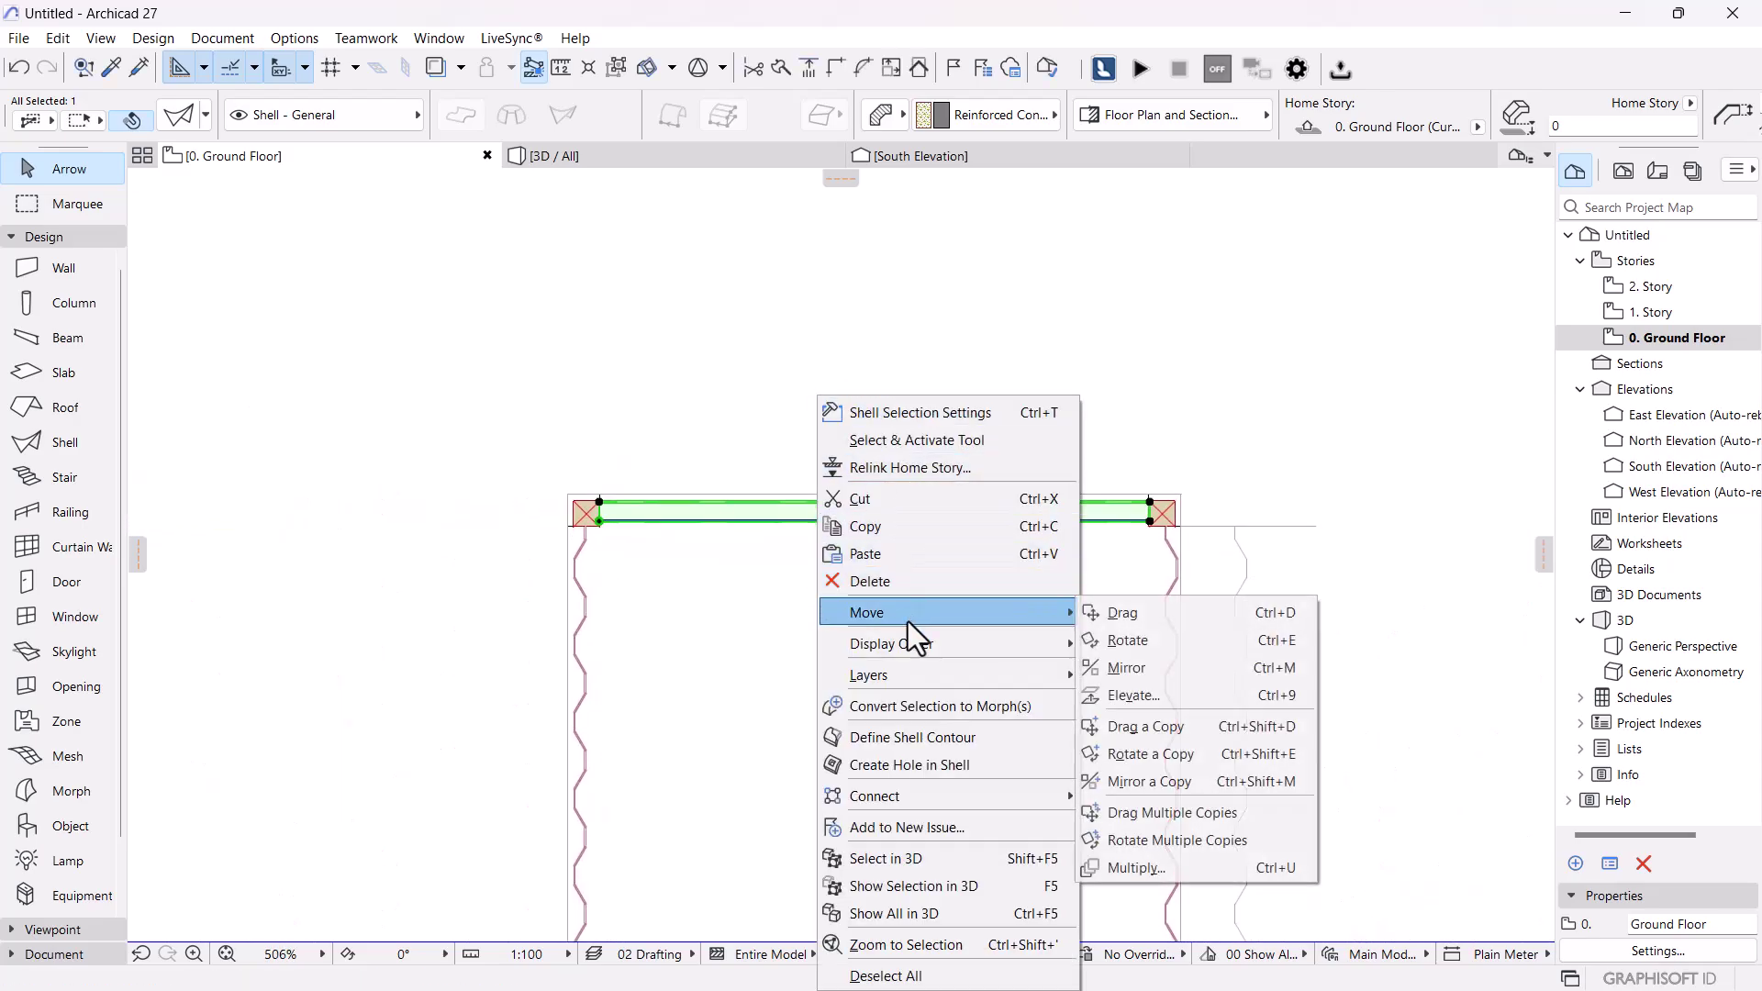
{"action": "left_click", "coordinate": [1211, 642]}
{"action": "left_click", "coordinate": [1062, 504]}
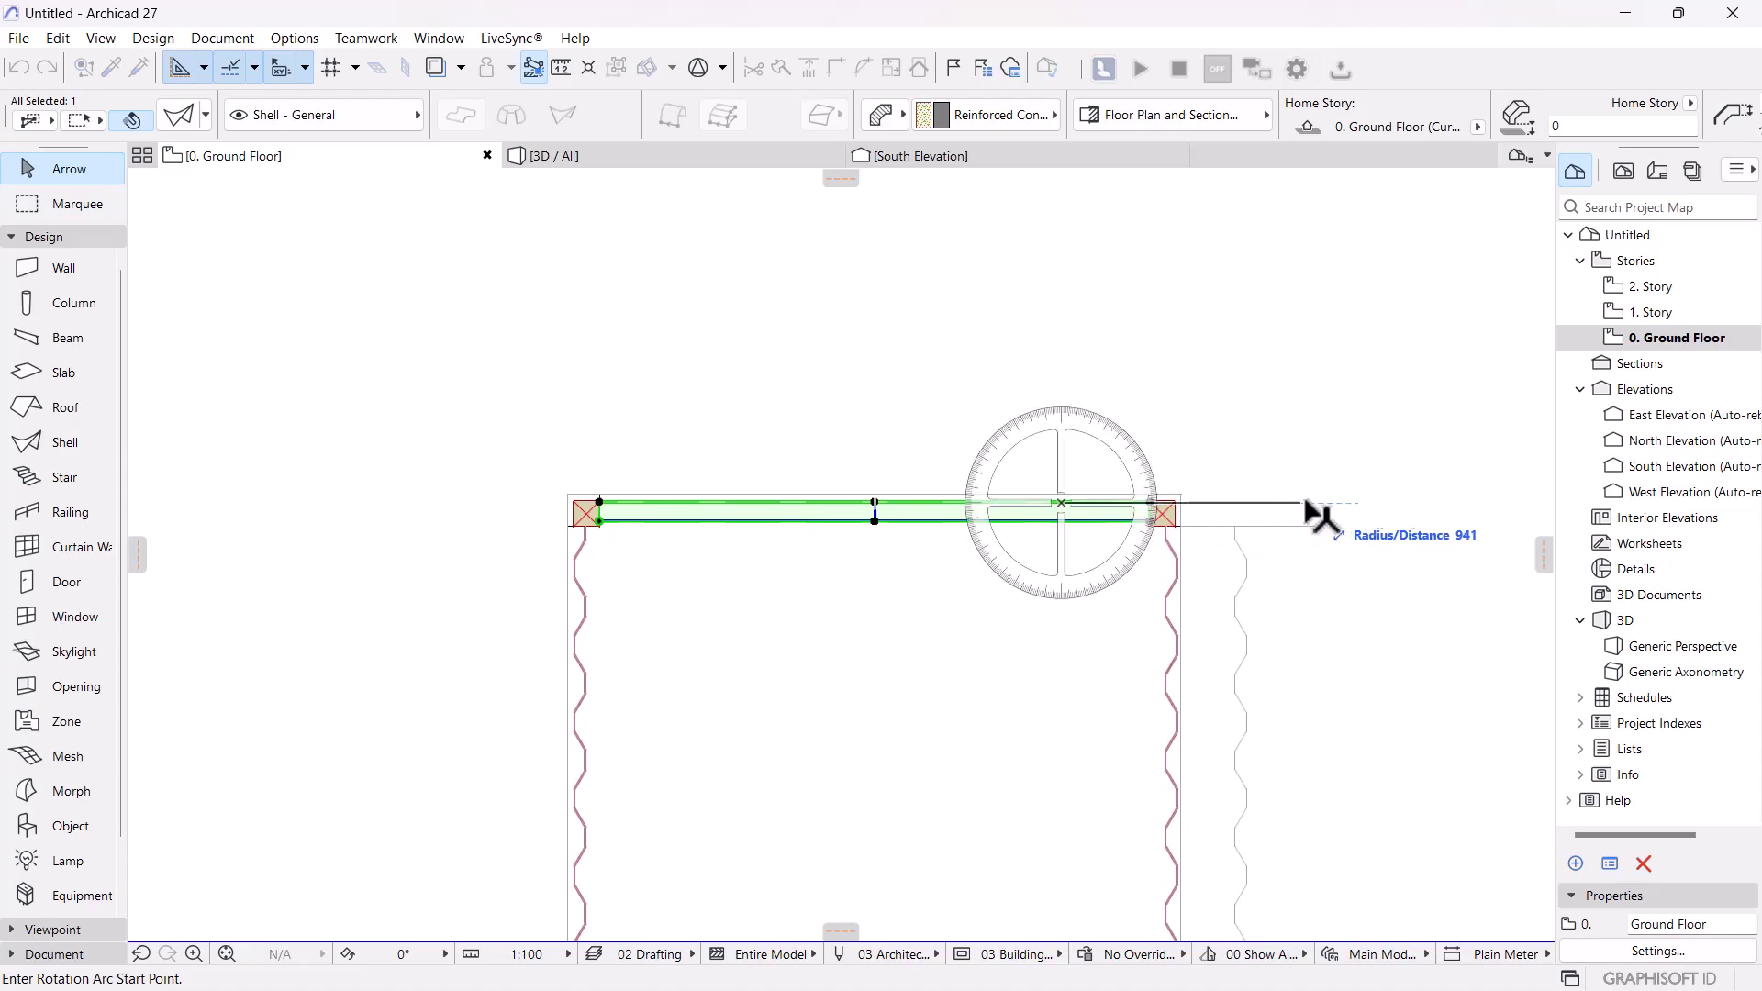
{"action": "left_click", "coordinate": [1309, 502]}
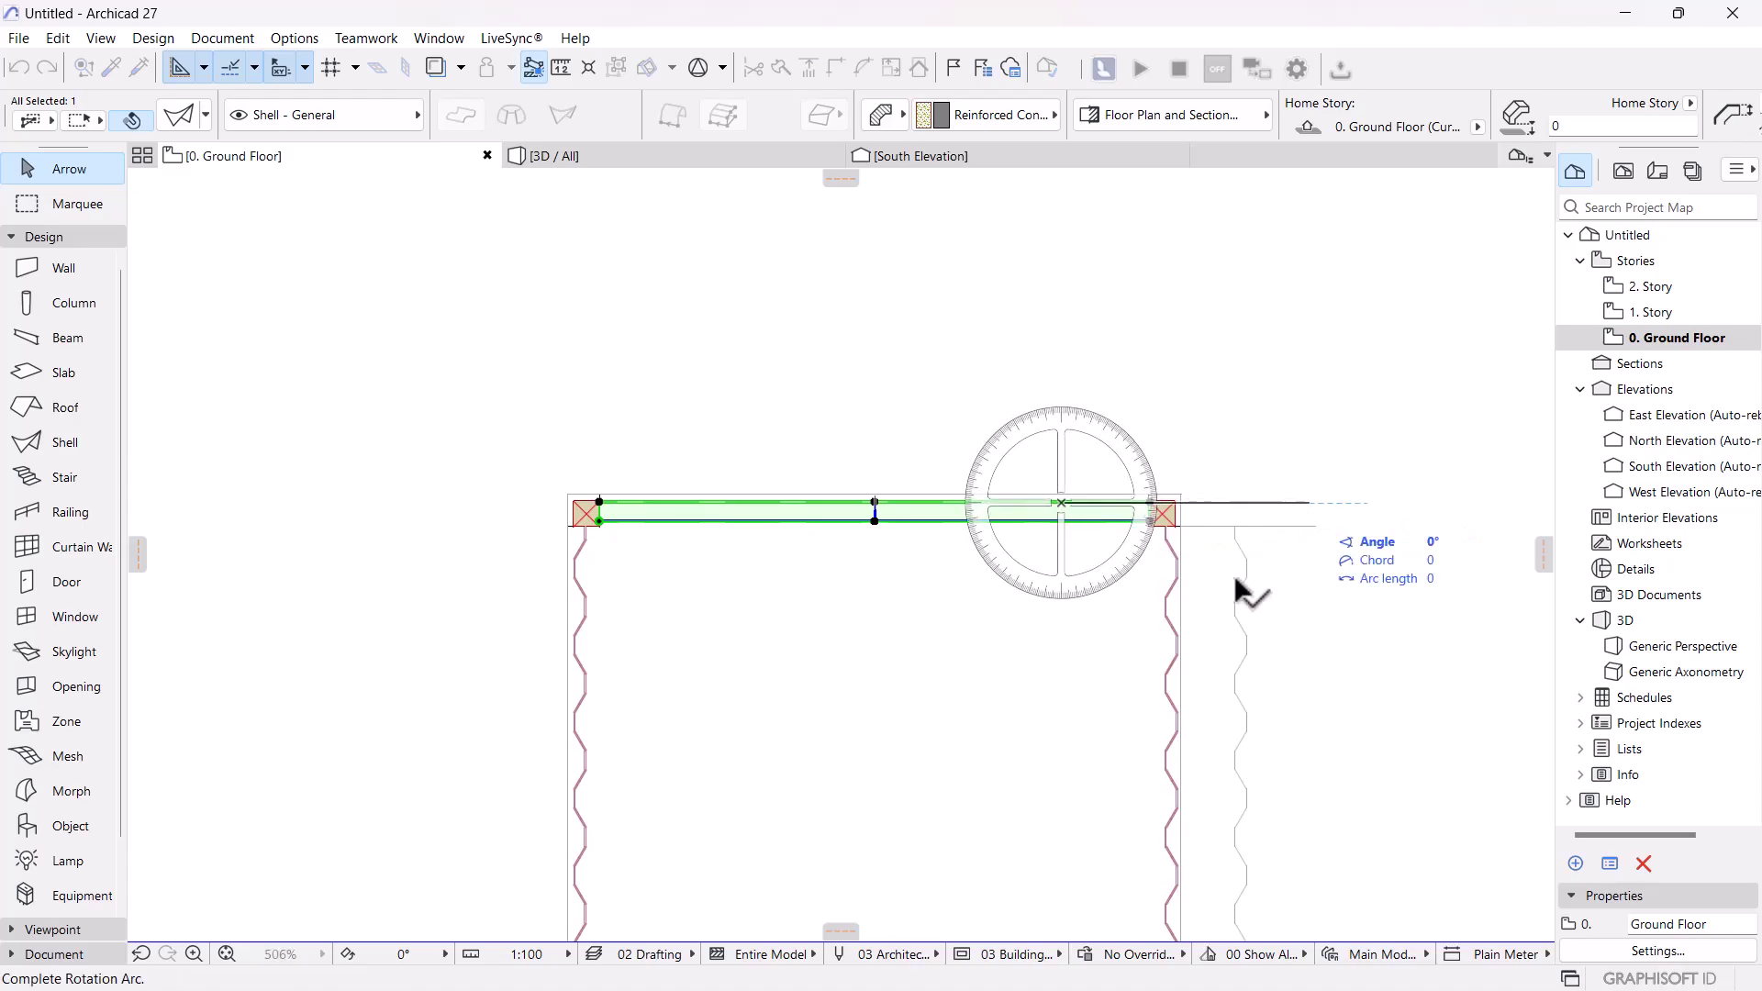
{"action": "left_click", "coordinate": [816, 507]}
{"action": "left_click", "coordinate": [906, 352]}
{"action": "right_click", "coordinate": [930, 359]}
{"action": "left_click", "coordinate": [1380, 571]}
- Move the rotated end wall shell back between the two corner columns at the far end of the plan
{"action": "left_click", "coordinate": [1459, 503]}
{"action": "right_click", "coordinate": [1461, 500]}
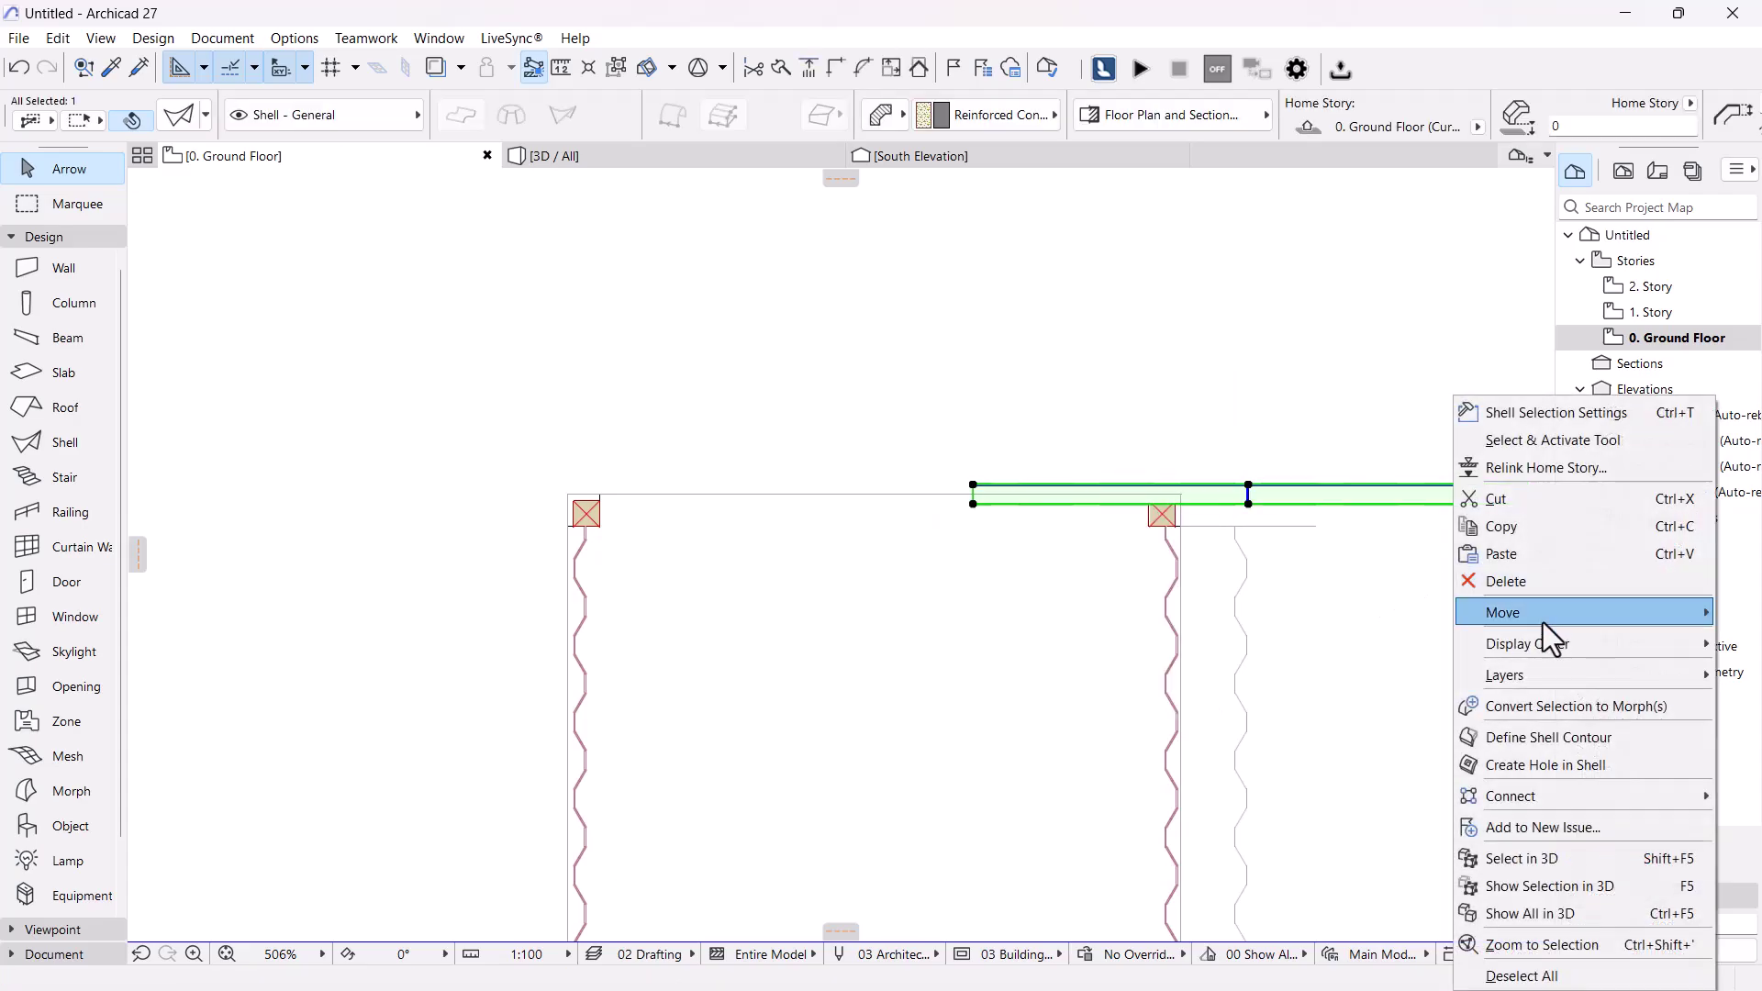
{"action": "mouse_move", "coordinate": [1540, 611]}
{"action": "left_click", "coordinate": [1276, 607]}
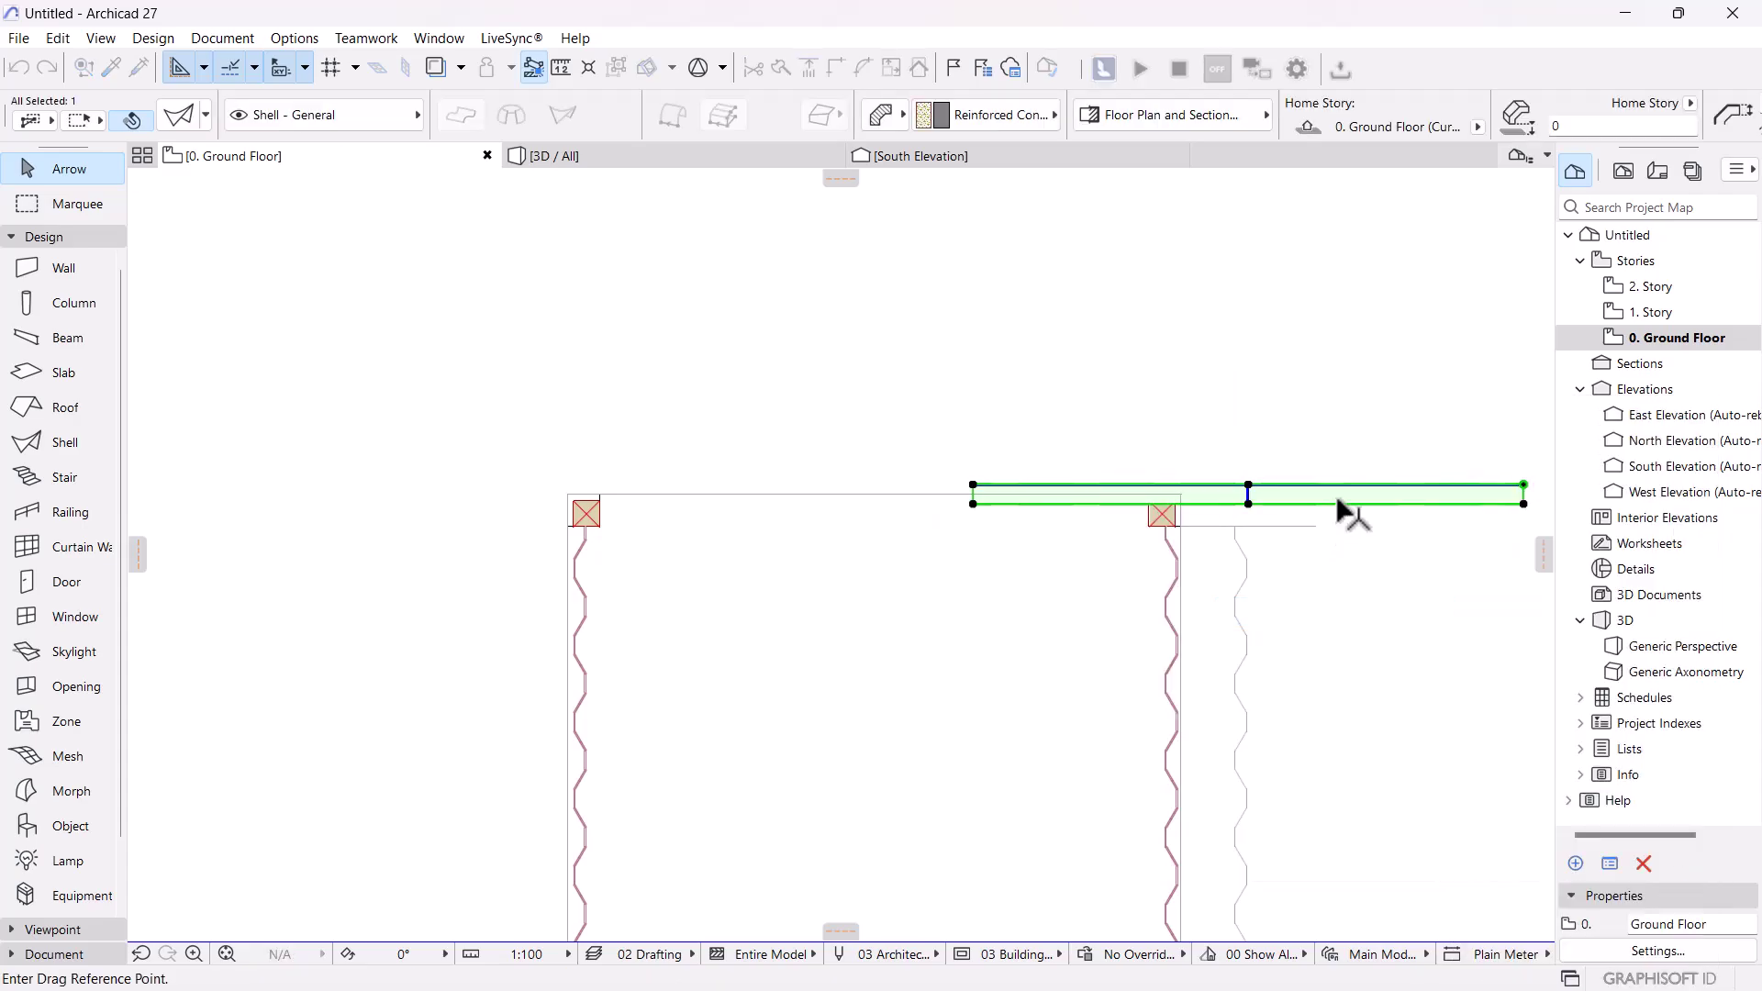
{"action": "left_click", "coordinate": [1350, 512]}
{"action": "scroll", "coordinate": [789, 510], "scroll_direction": "up", "scroll_amount": 3}
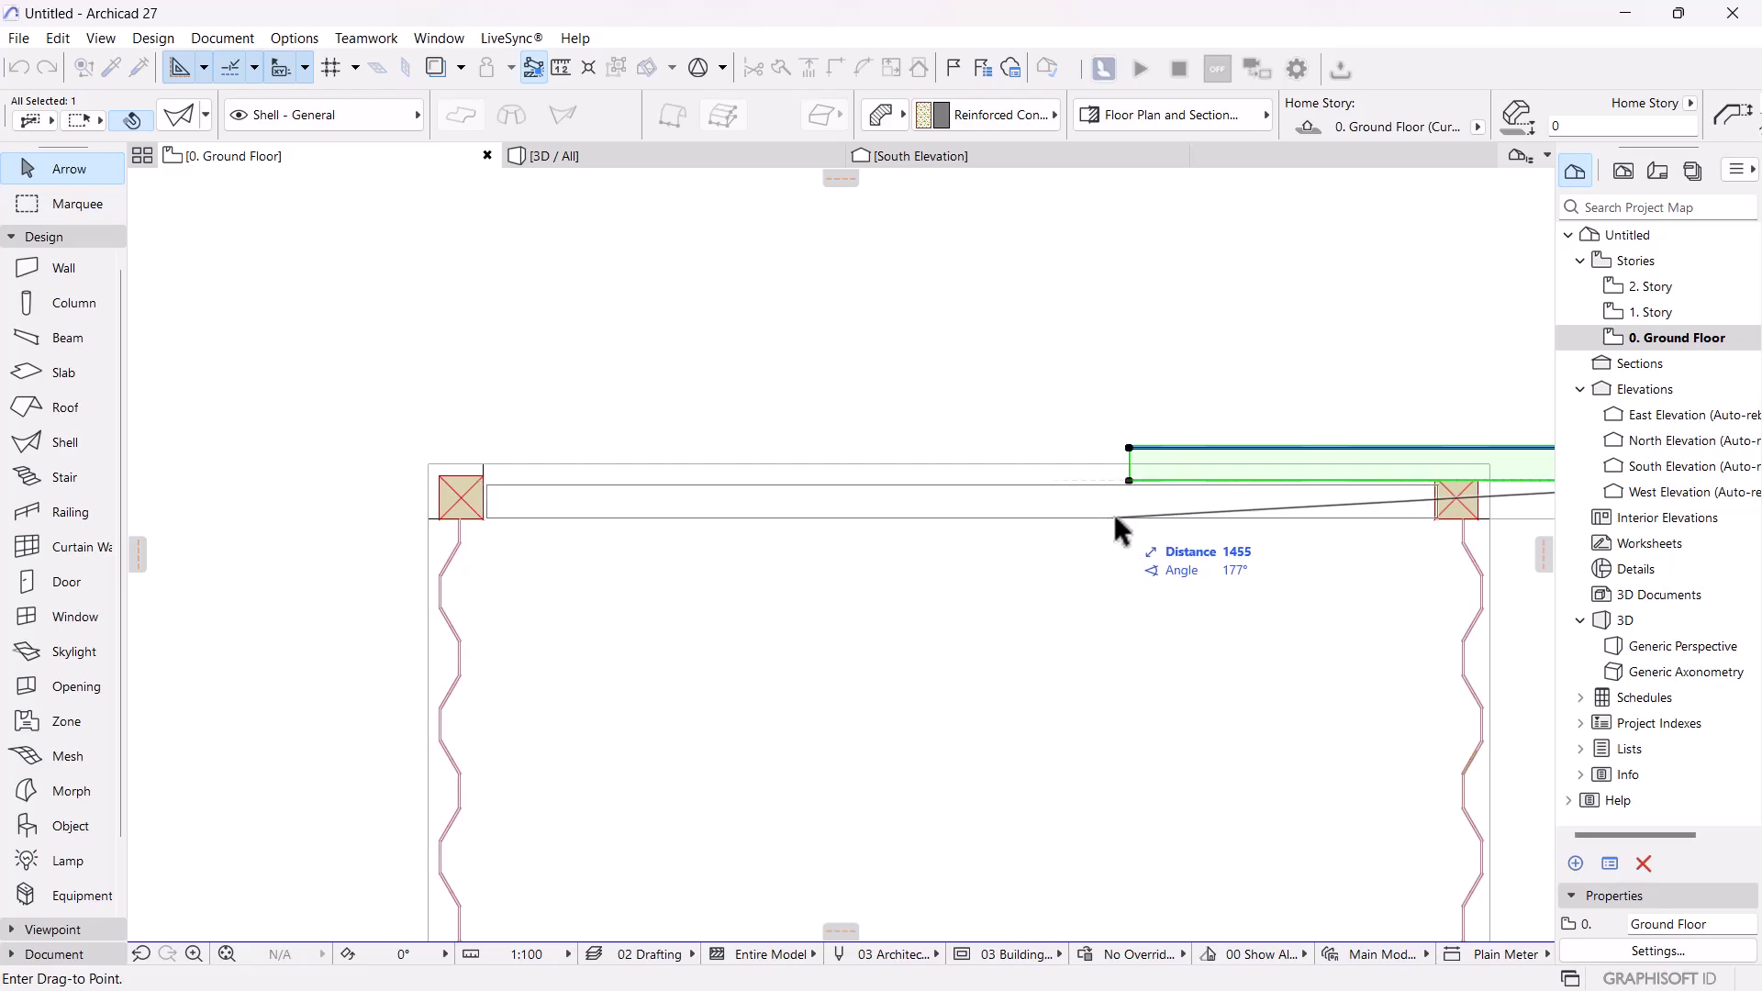
{"action": "left_click", "coordinate": [1110, 515]}
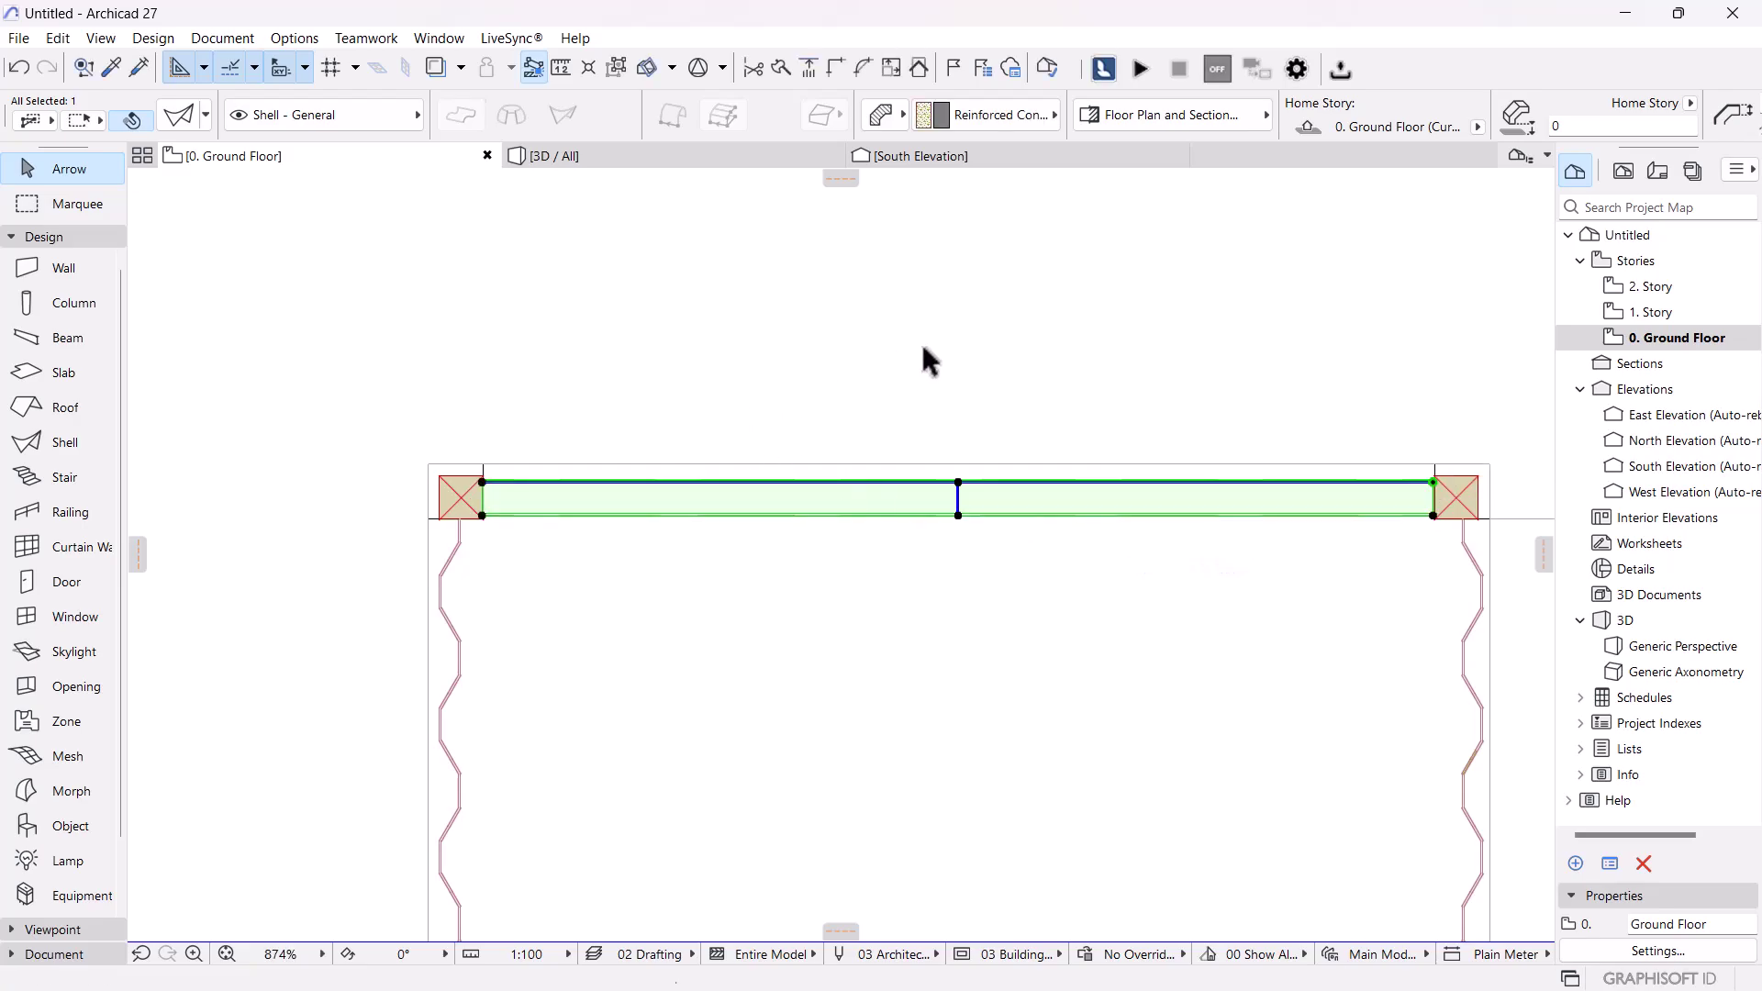
{"action": "left_click", "coordinate": [921, 343]}
- Drag a copy of a front corner column about 1063 mm horizontally to the middle of the end wall, and show it in 3D
{"action": "scroll", "coordinate": [1101, 426], "scroll_direction": "down", "scroll_amount": 5}
{"action": "middle_click_drag", "start_coordinate": [1171, 734], "coordinate": [998, 235]}
{"action": "scroll", "coordinate": [959, 431], "scroll_direction": "up", "scroll_amount": 13}
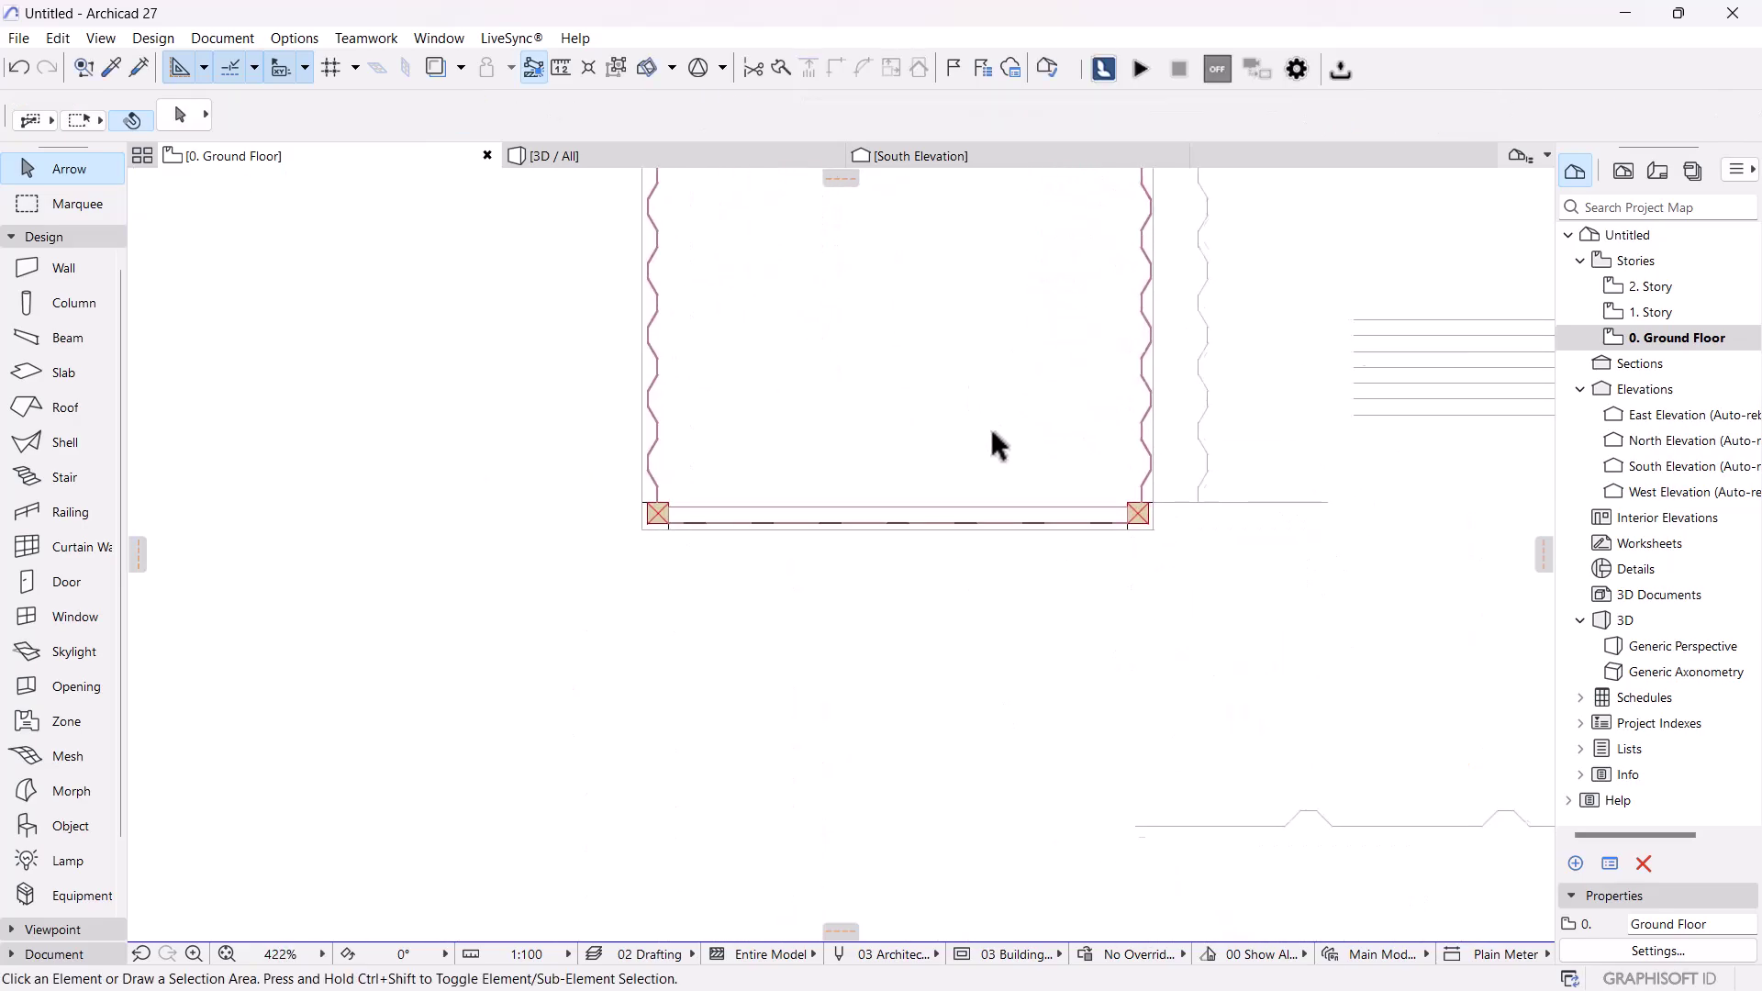
{"action": "middle_click_drag", "start_coordinate": [570, 657], "coordinate": [987, 575]}
{"action": "middle_click_drag", "start_coordinate": [1060, 503], "coordinate": [998, 555]}
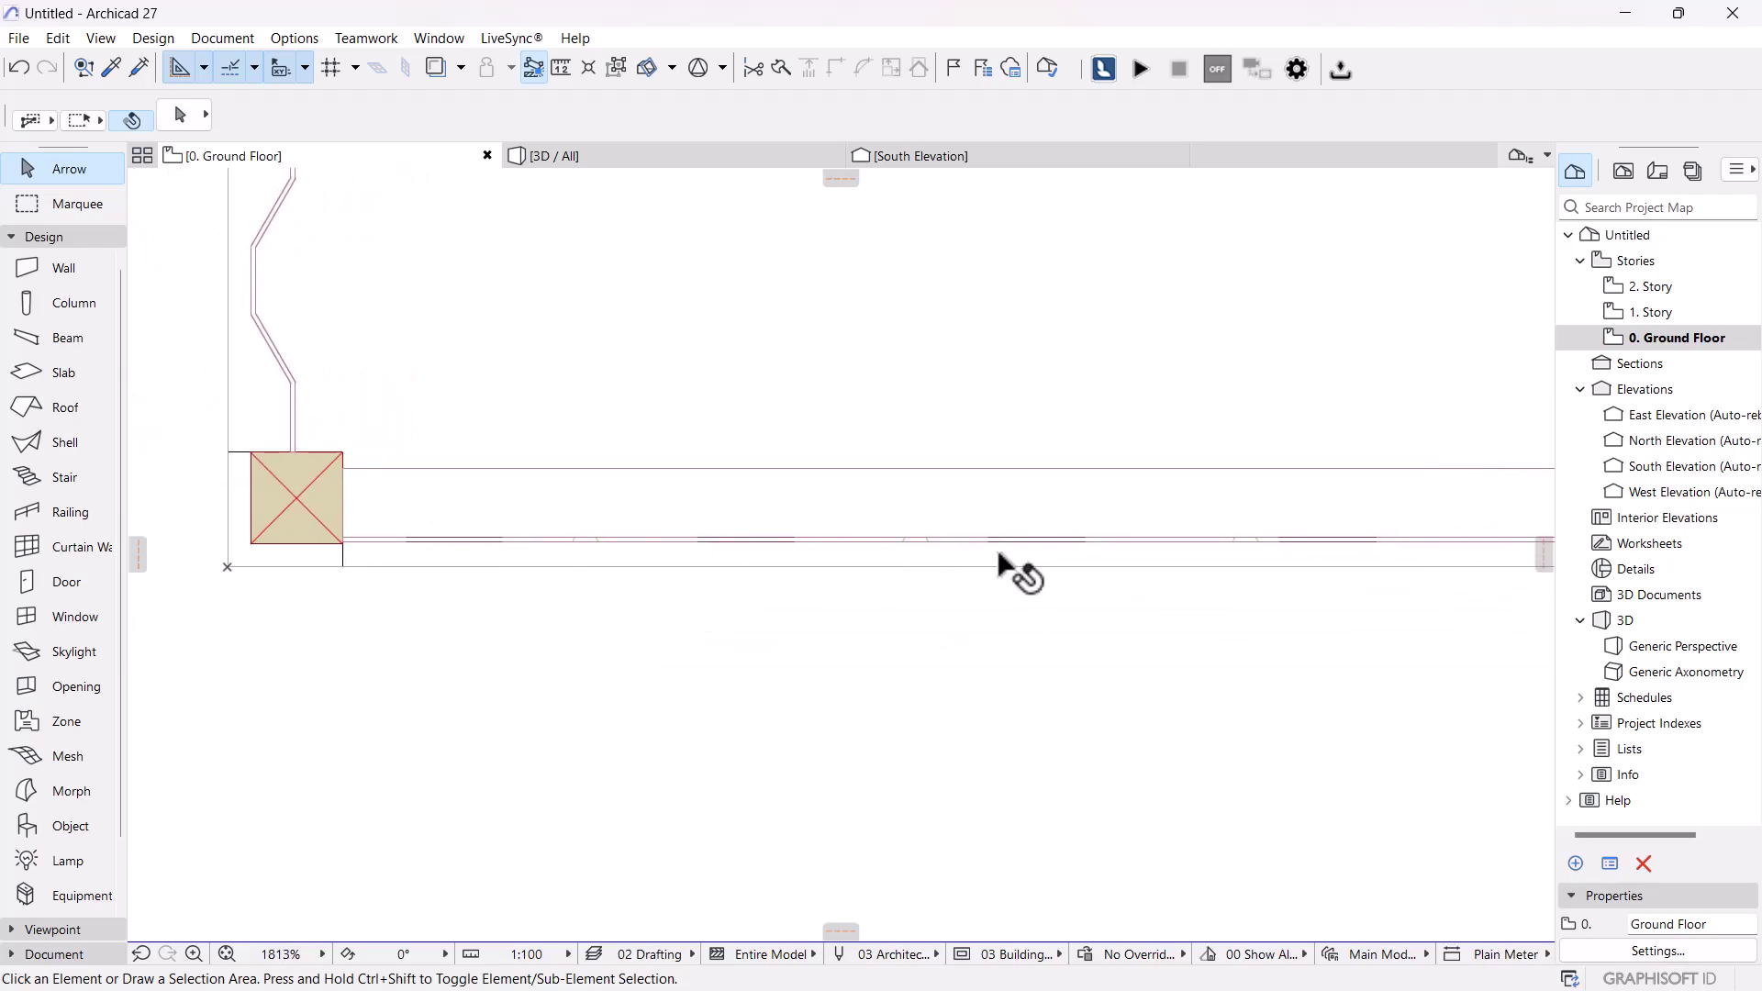
{"action": "scroll", "coordinate": [1010, 528], "scroll_direction": "down", "scroll_amount": 5}
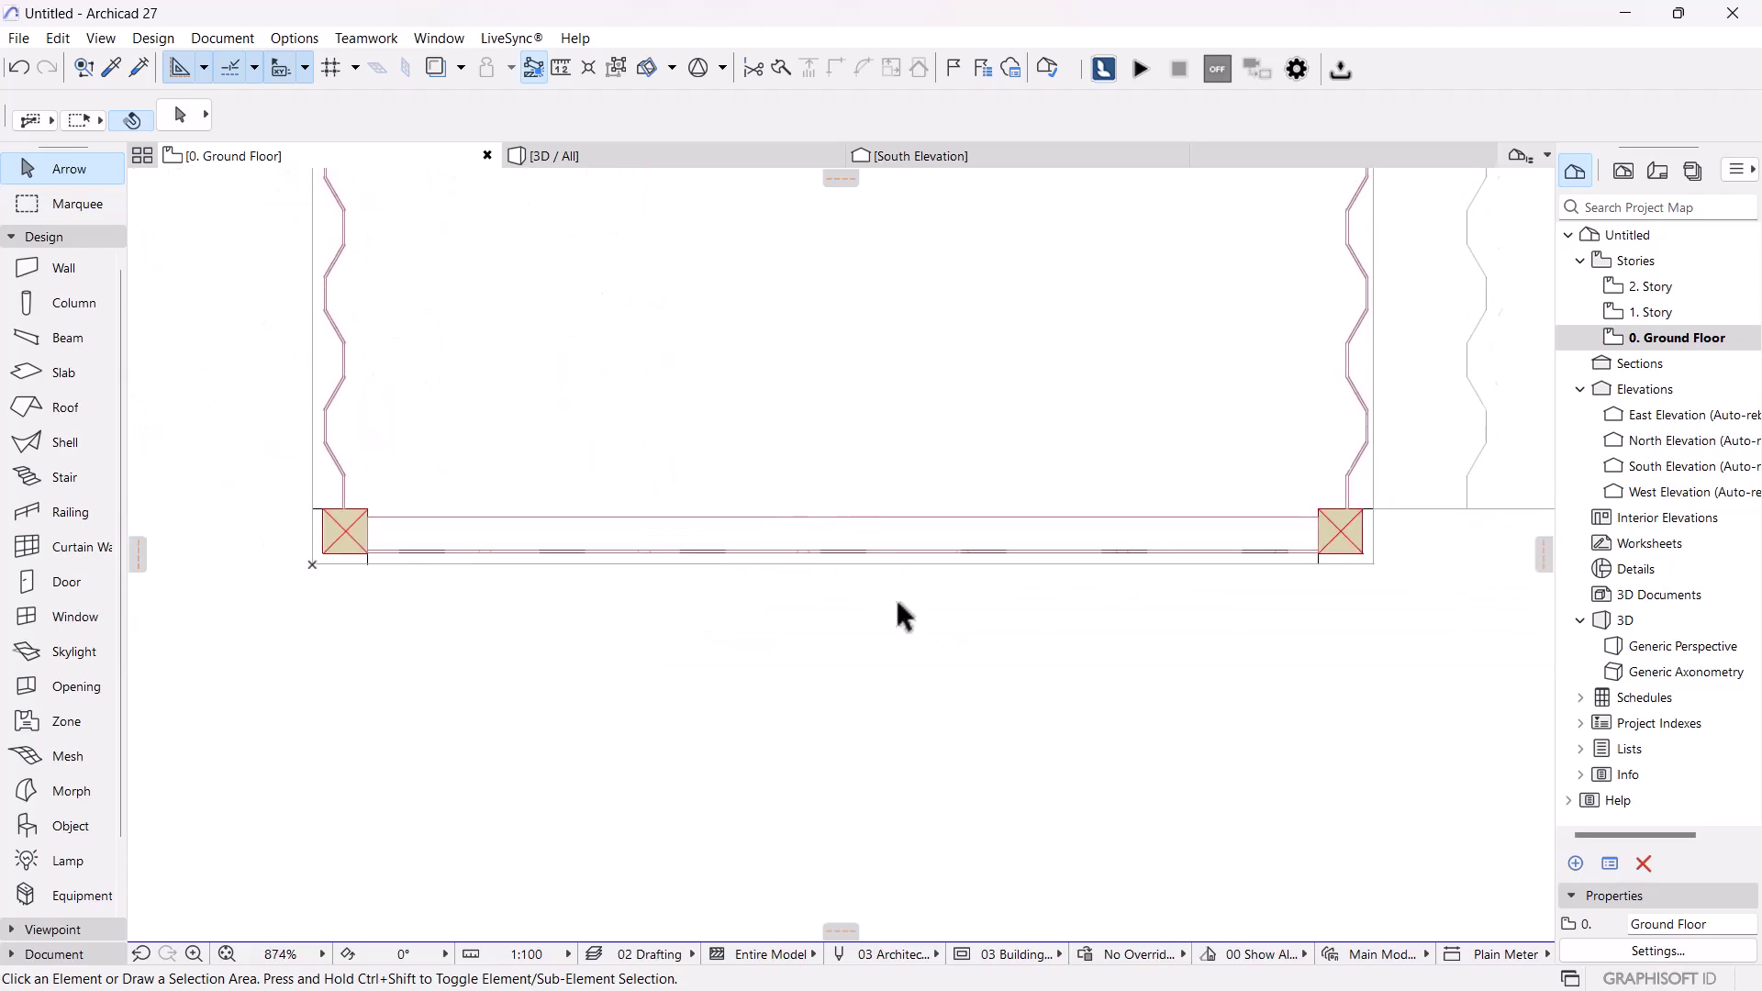
{"action": "scroll", "coordinate": [918, 588], "scroll_direction": "up", "scroll_amount": 3}
{"action": "scroll", "coordinate": [938, 563], "scroll_direction": "down", "scroll_amount": 2}
{"action": "middle_click_drag", "start_coordinate": [938, 563], "coordinate": [1172, 602]}
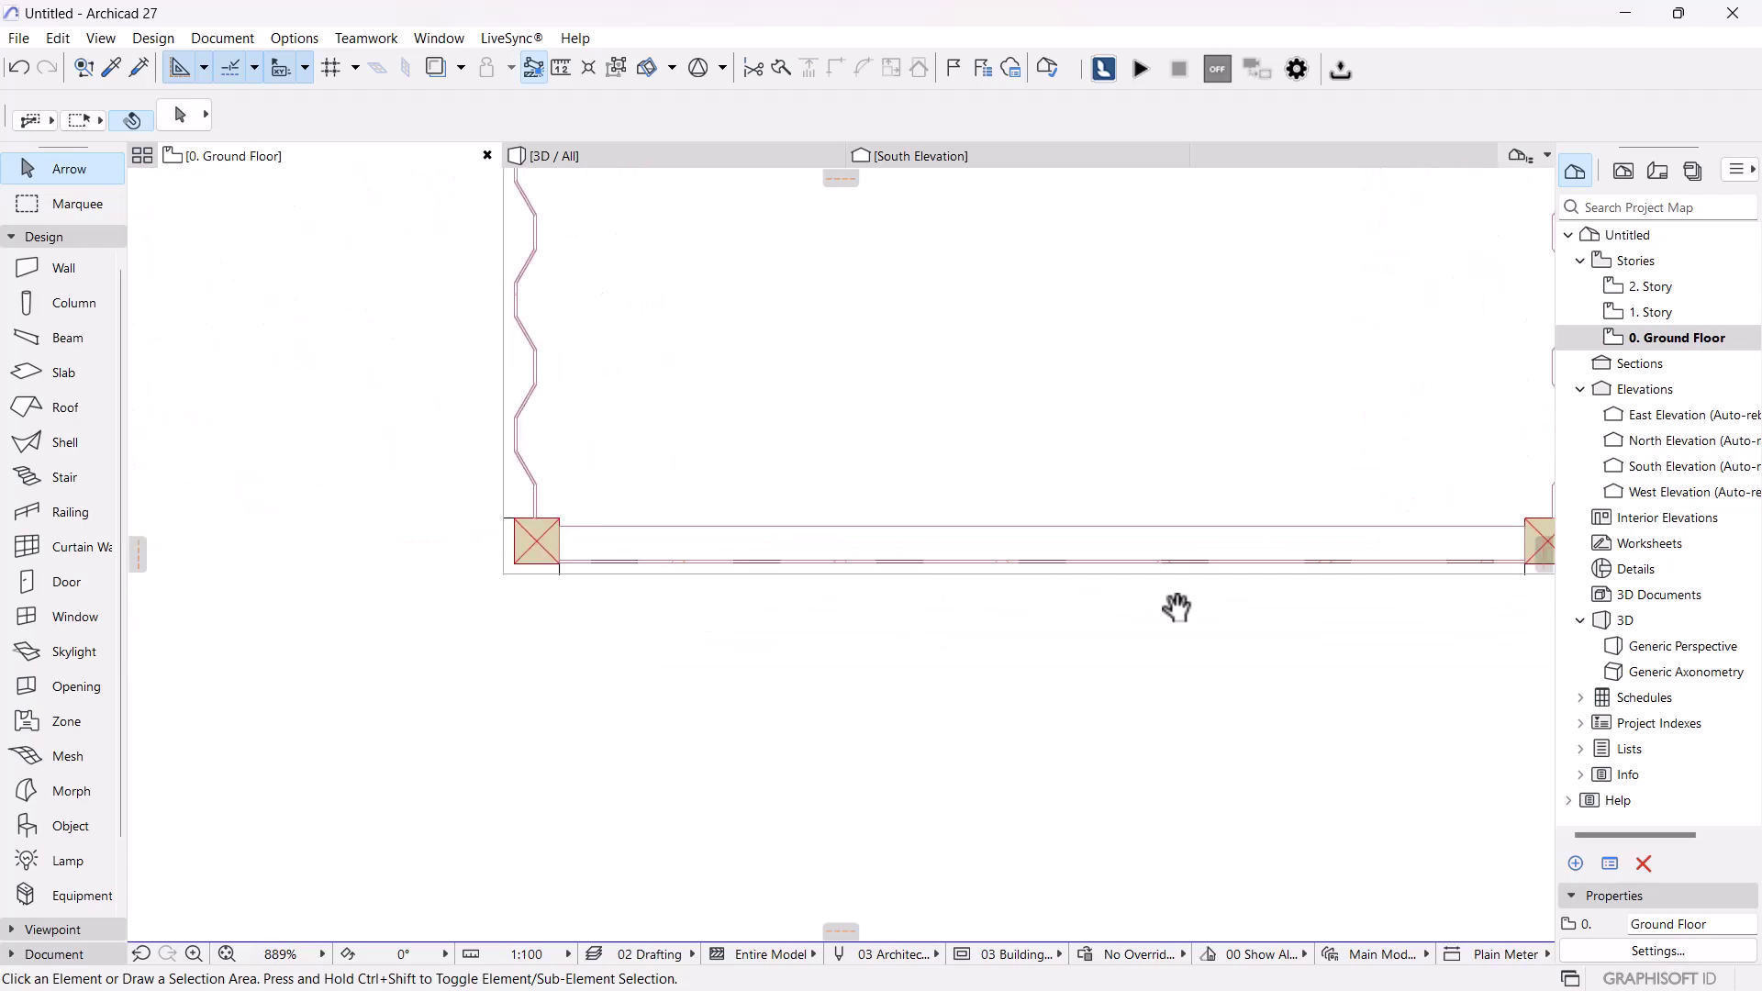
{"action": "left_click", "coordinate": [556, 546]}
{"action": "right_click", "coordinate": [559, 545]}
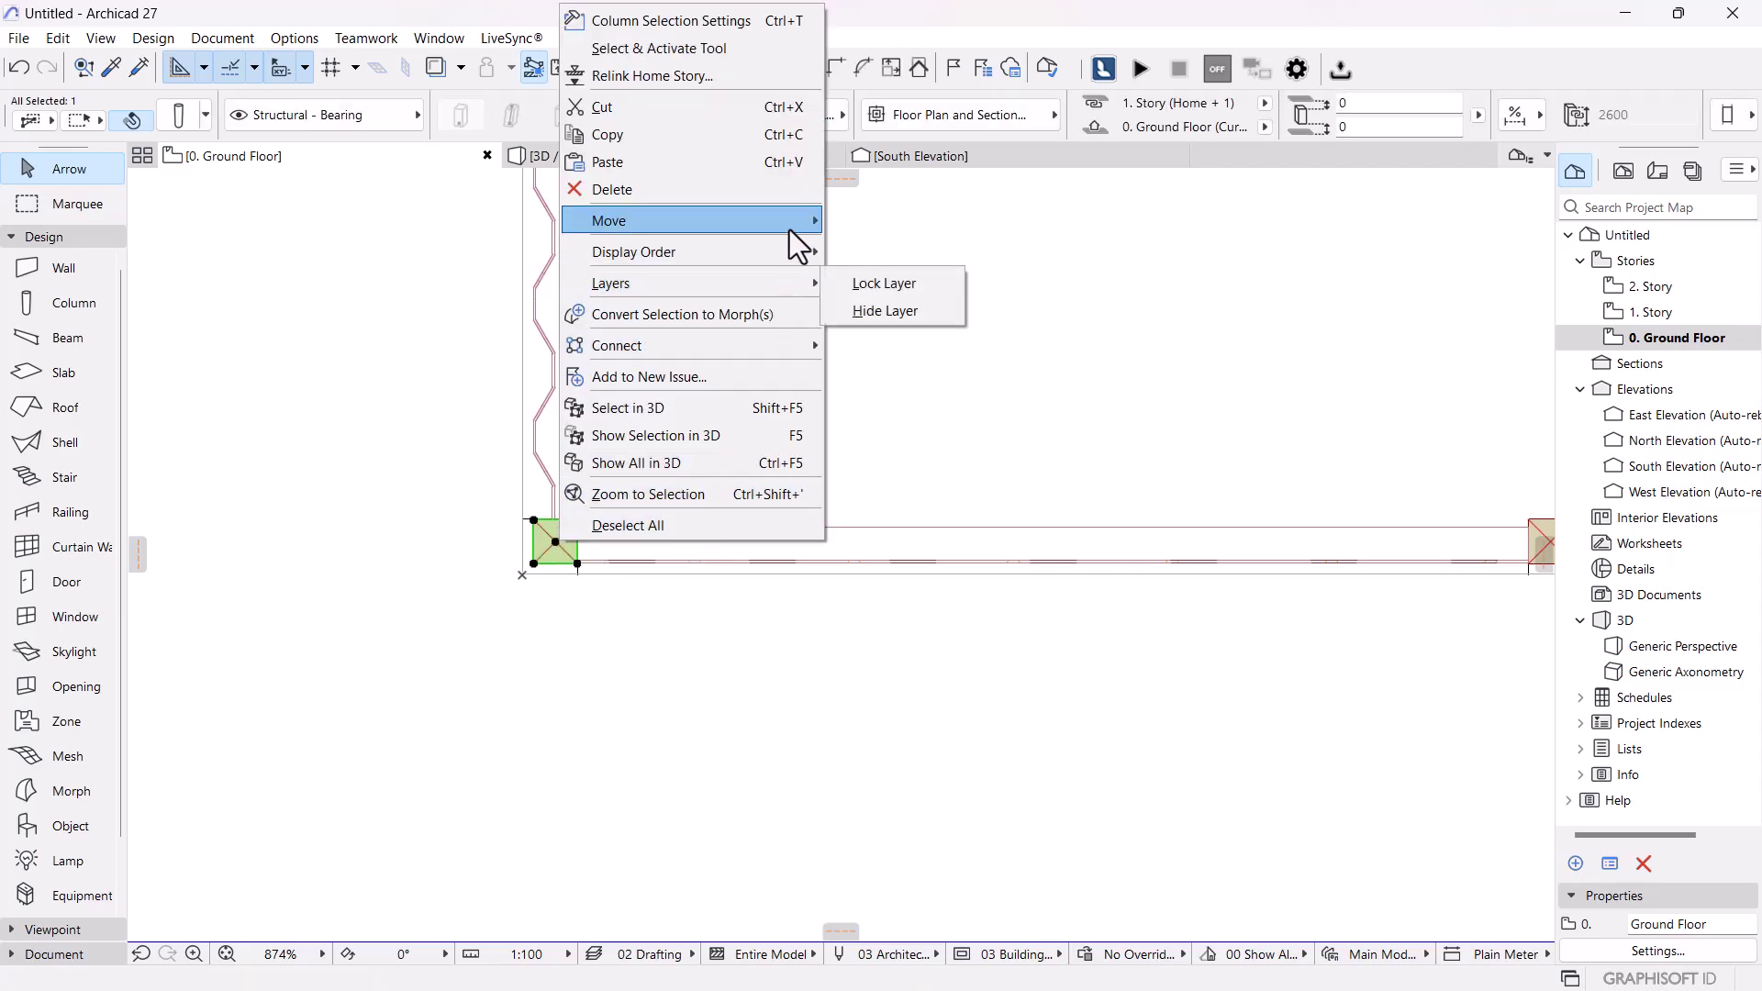
{"action": "left_click", "coordinate": [918, 354]}
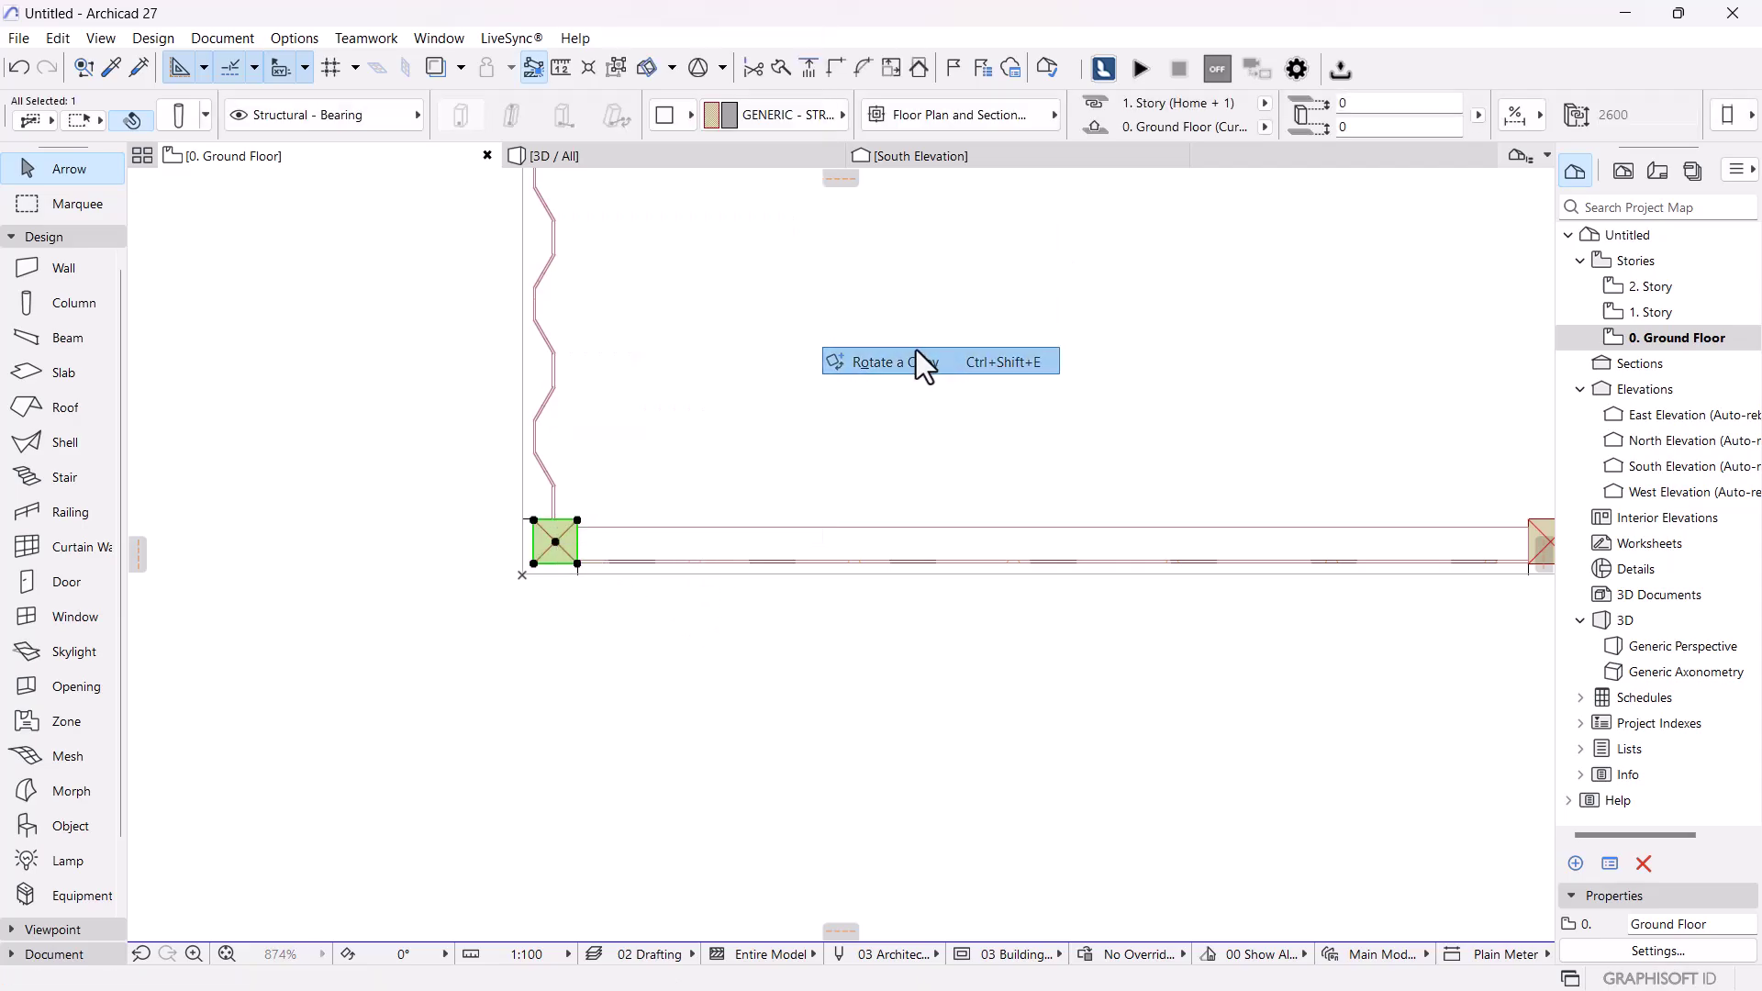
{"action": "right_click", "coordinate": [574, 551]}
{"action": "mouse_move", "coordinate": [807, 222]}
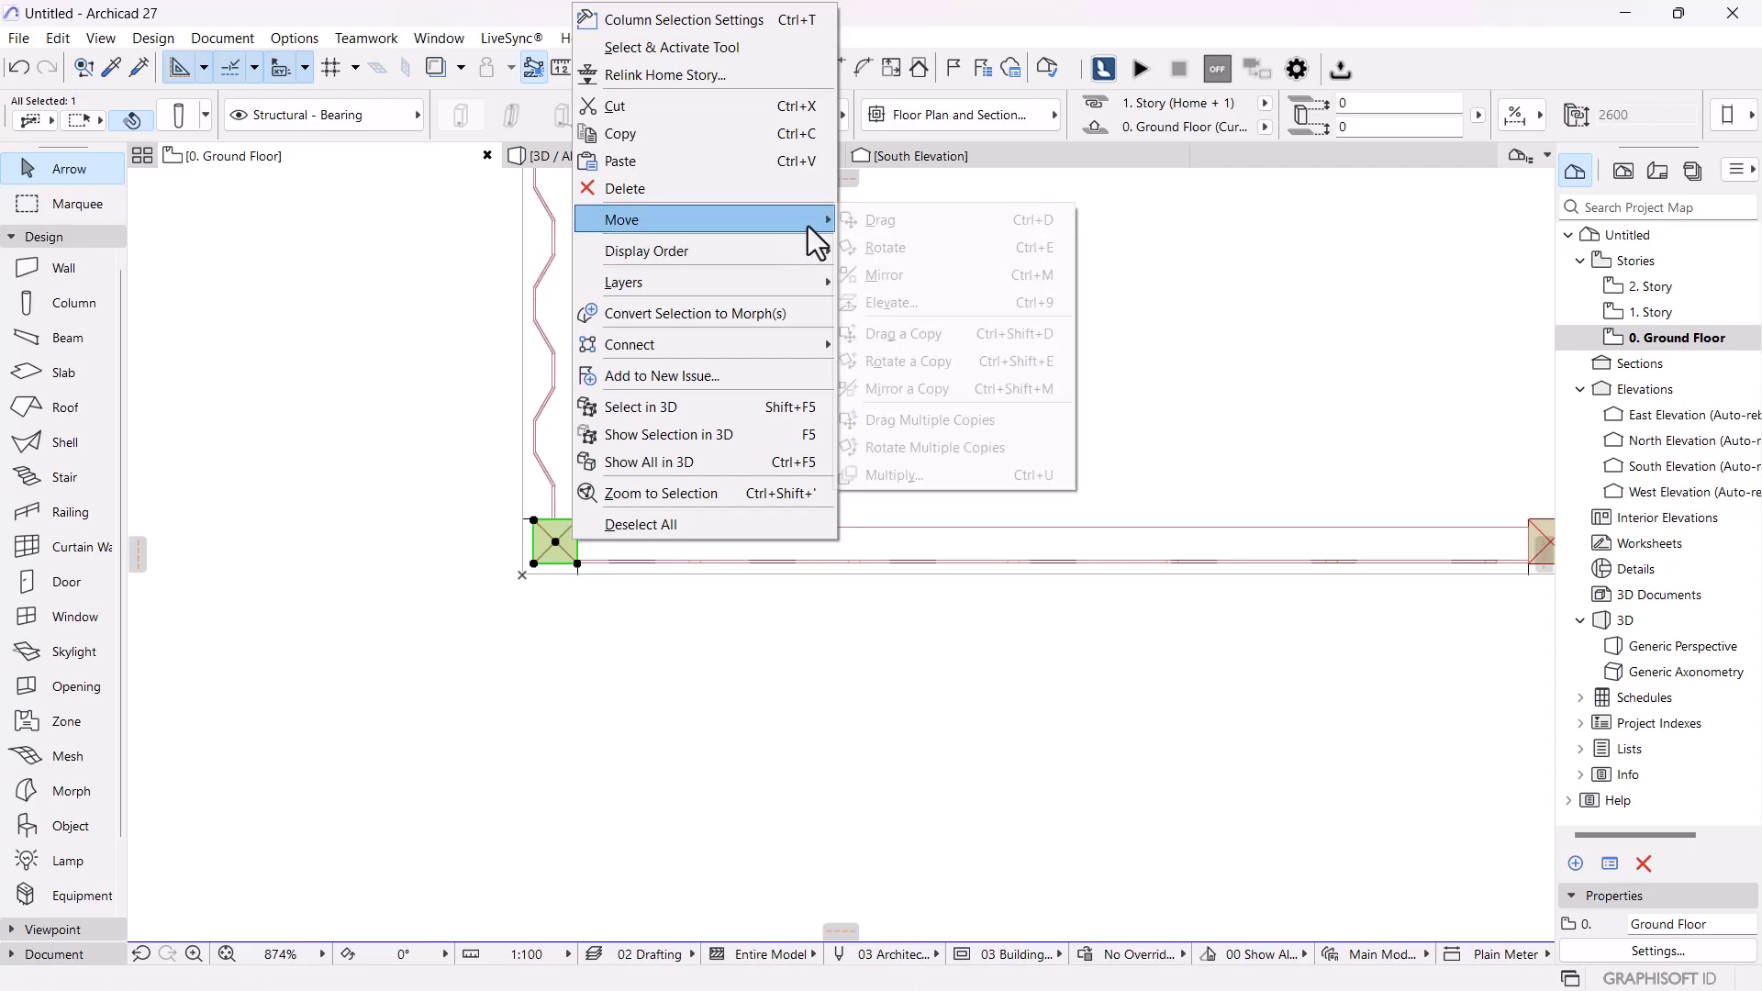
{"action": "left_click", "coordinate": [967, 338]}
{"action": "left_click", "coordinate": [555, 541]}
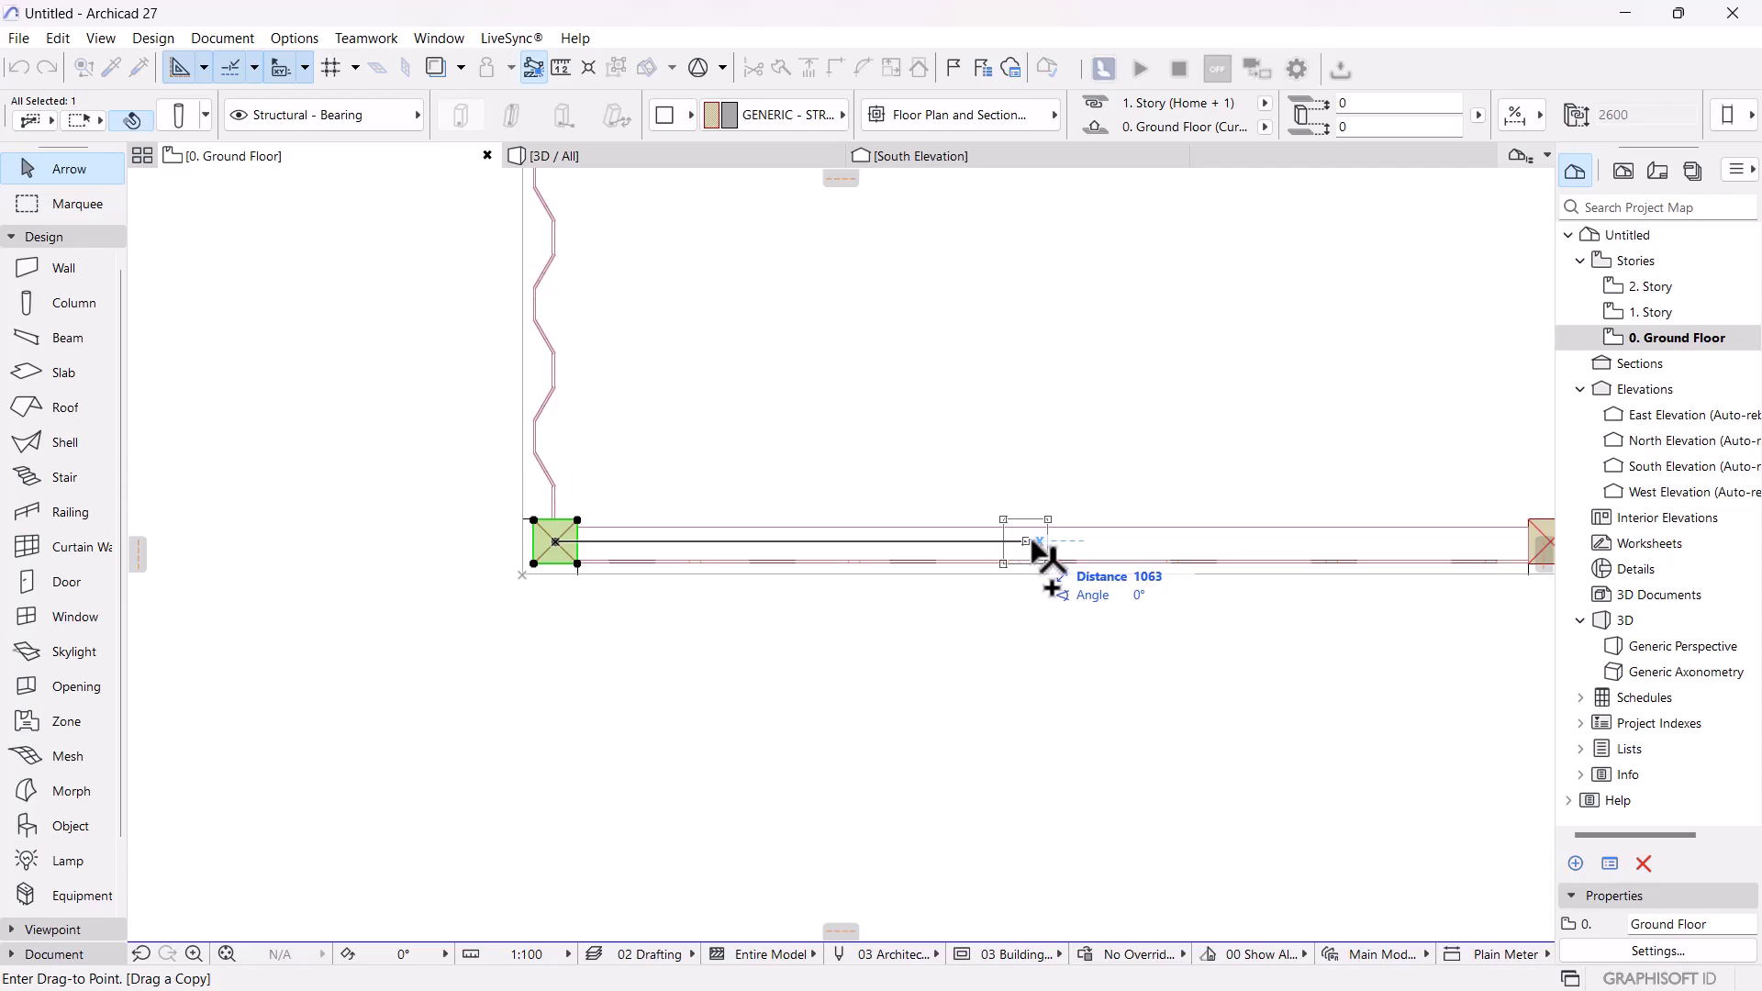
{"action": "left_click", "coordinate": [1033, 541]}
{"action": "left_click", "coordinate": [625, 163]}
{"action": "middle_click_drag", "start_coordinate": [922, 453], "coordinate": [547, 557], "text": "shift"}
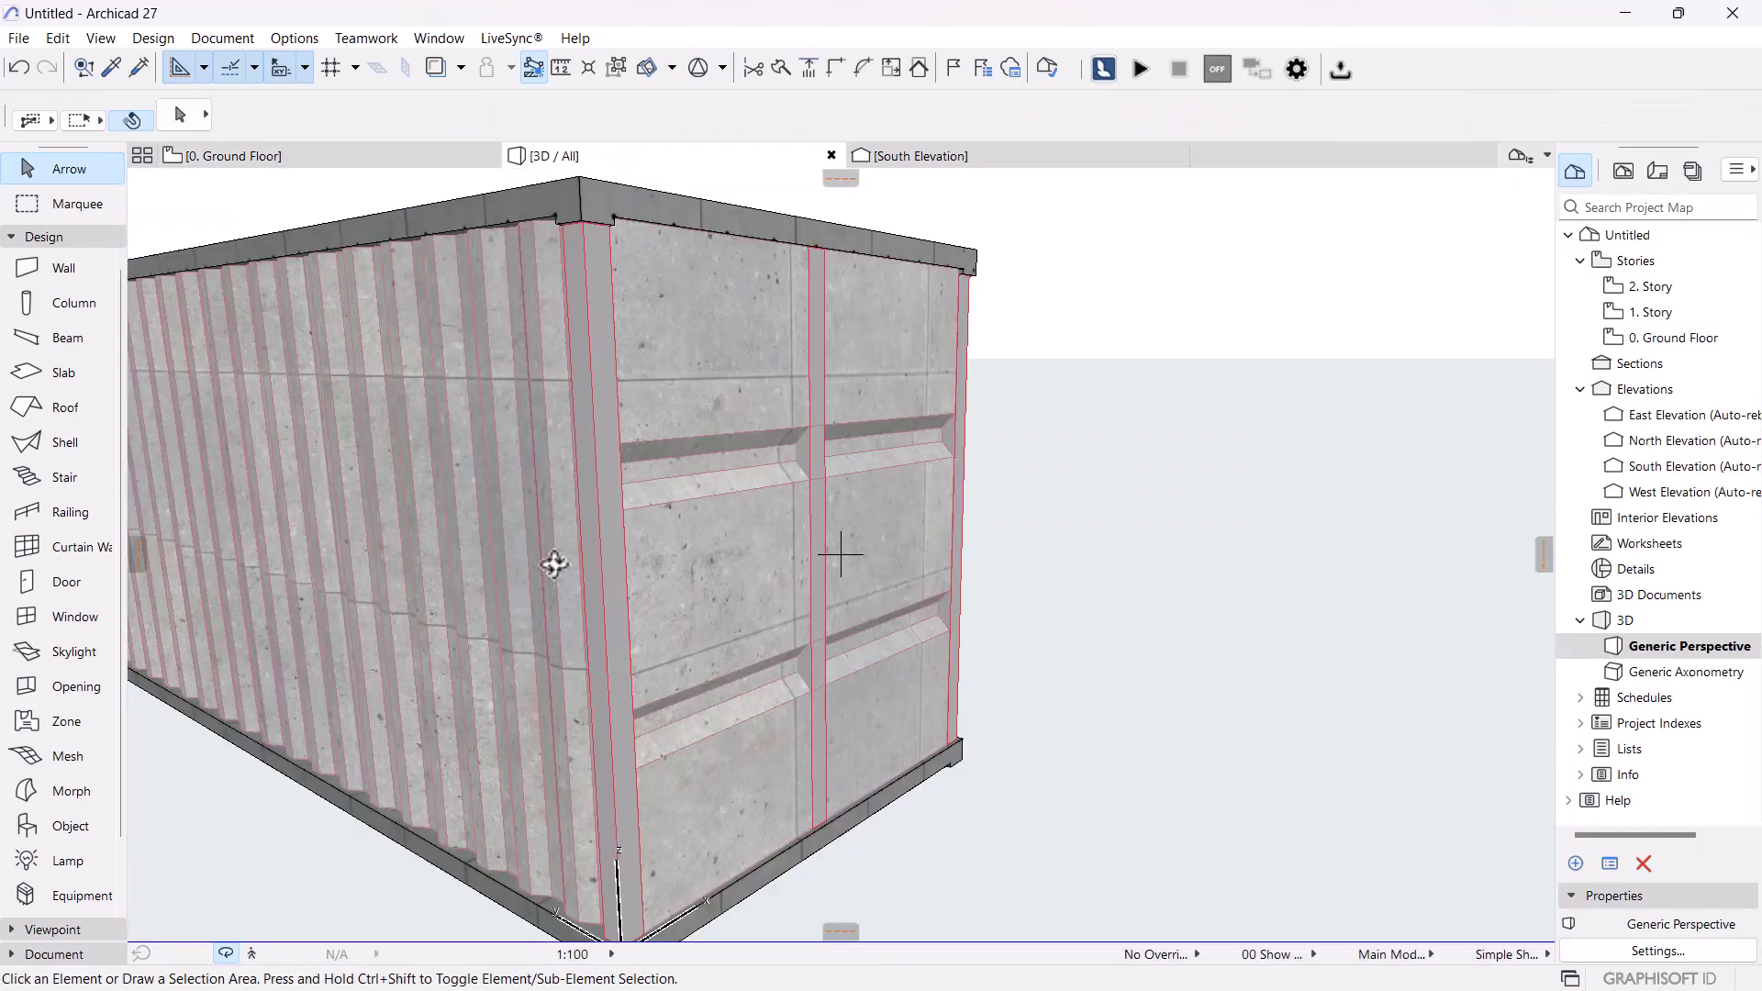
- Move the middle column about 18 mm outward on the ground floor plan, aligning its inner face with the end wall shell's inner line
{"action": "middle_click_drag", "start_coordinate": [1171, 657], "coordinate": [1347, 602], "text": "shift"}
{"action": "left_click_drag", "start_coordinate": [913, 627], "coordinate": [708, 398]}
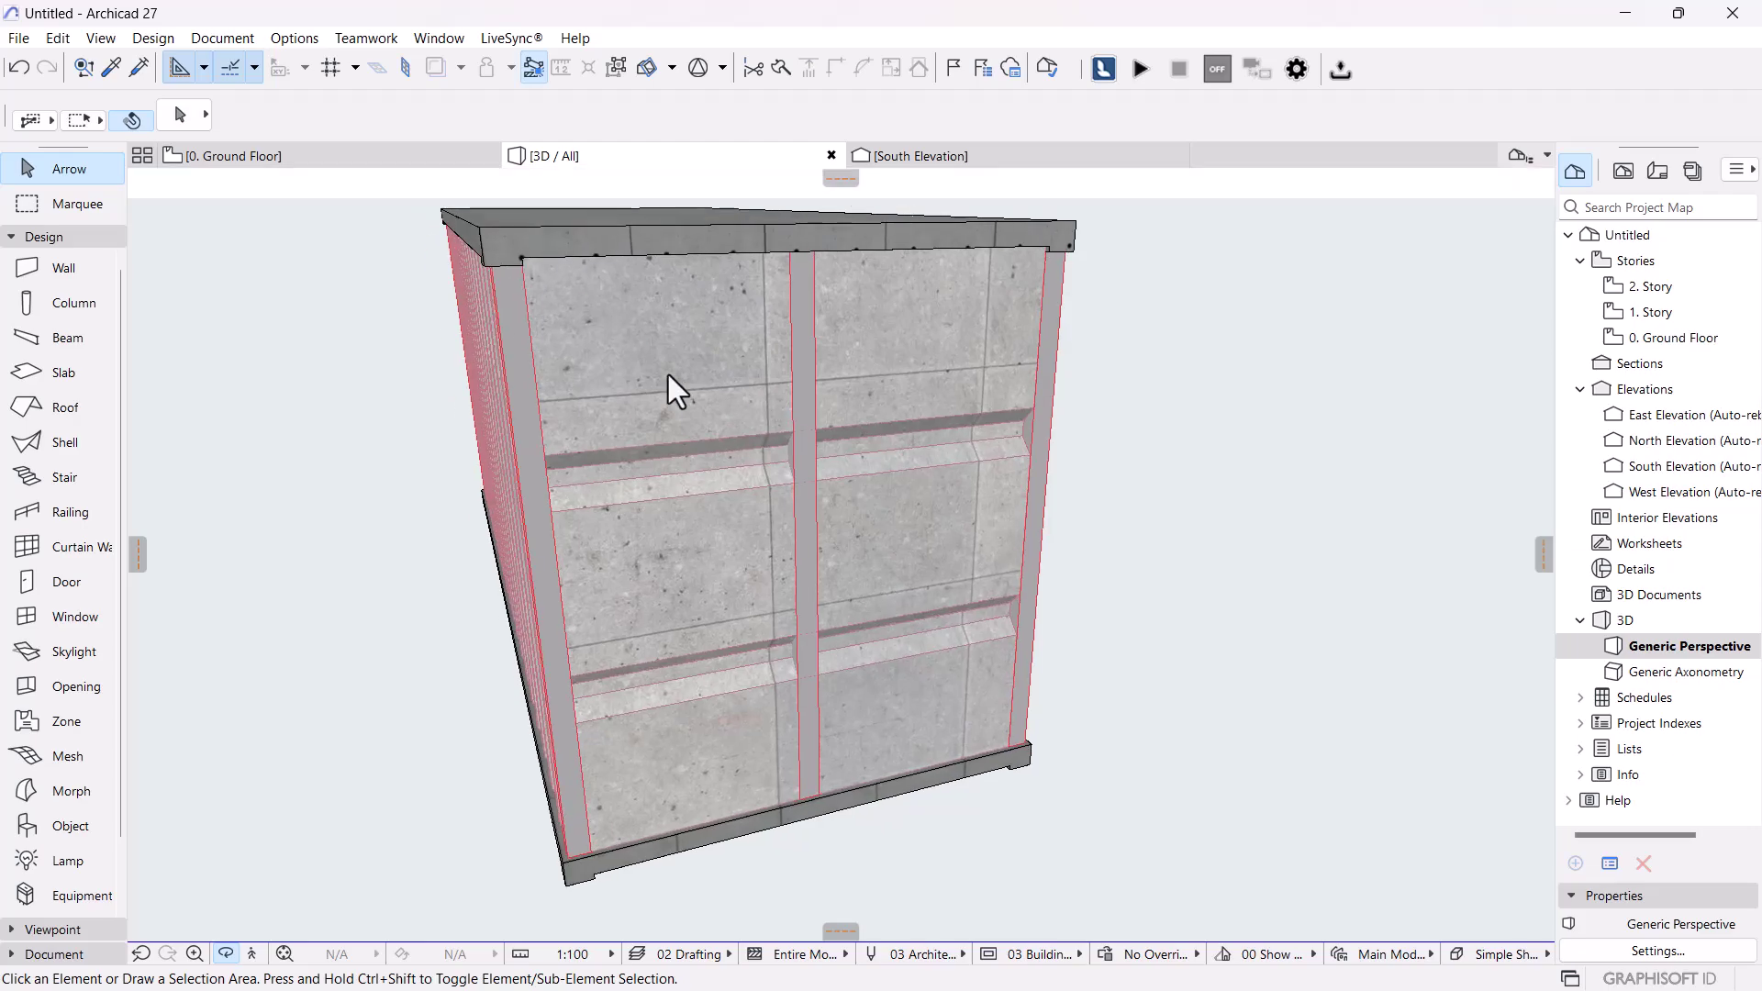
{"action": "left_click", "coordinate": [211, 157]}
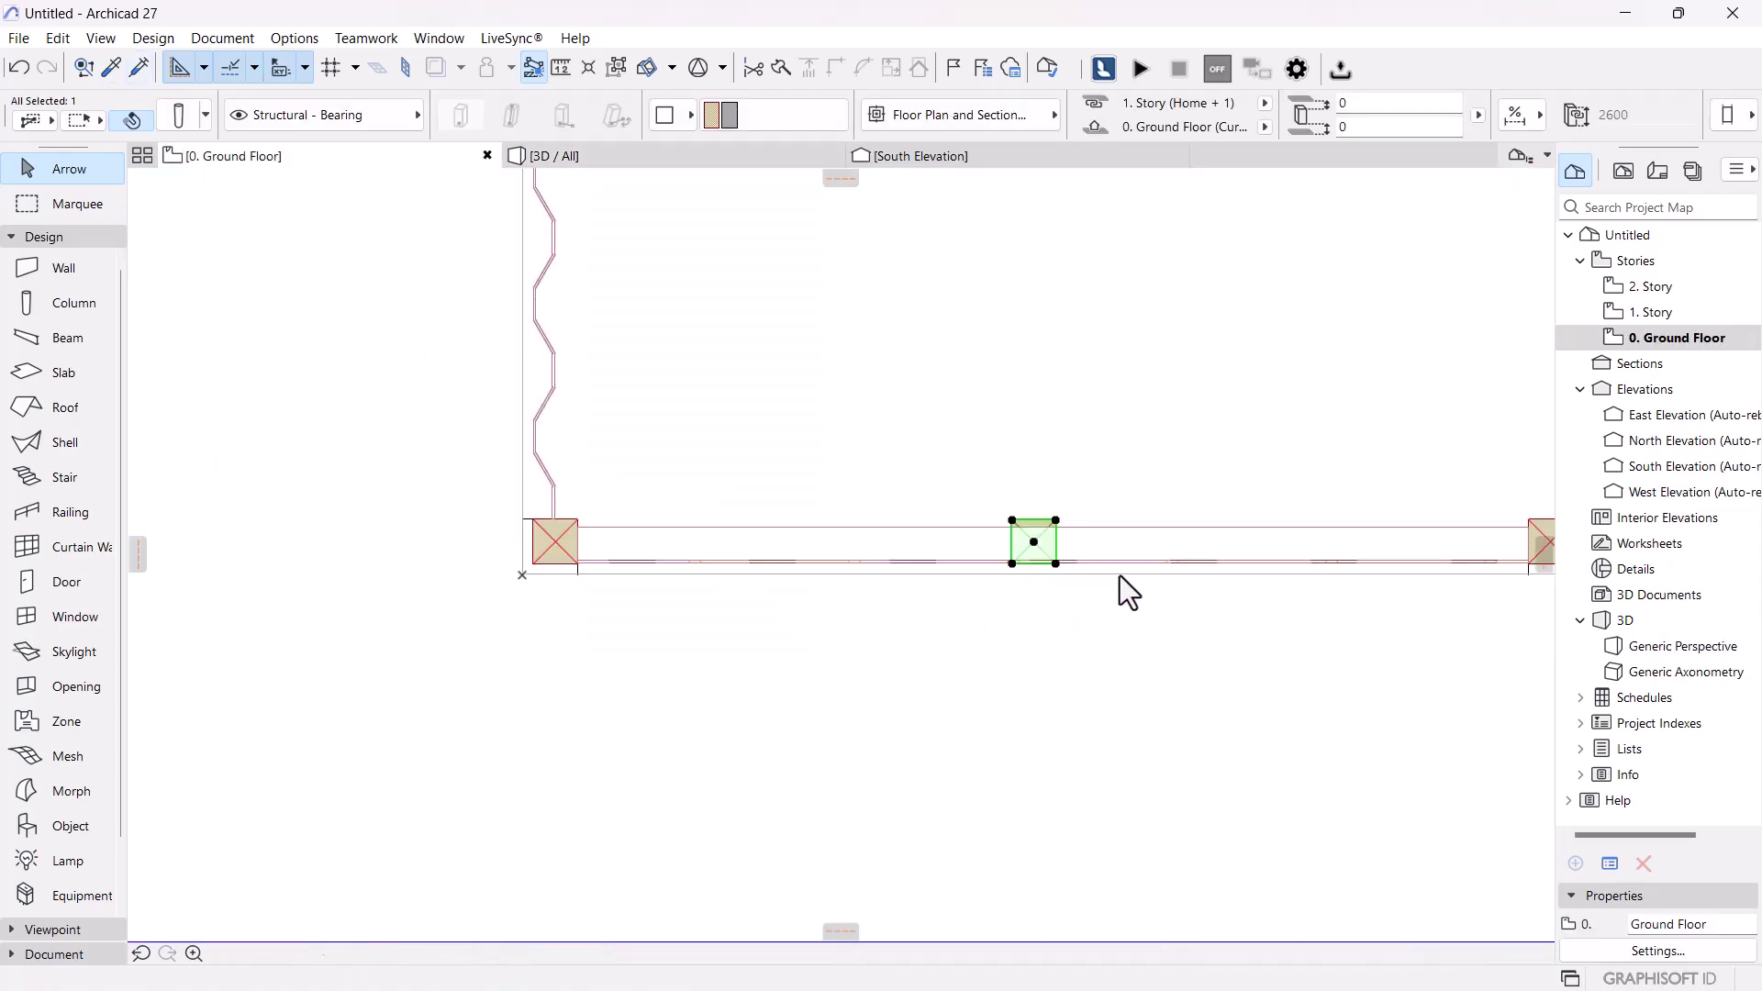
{"action": "scroll", "coordinate": [1069, 569], "scroll_direction": "up", "scroll_amount": 5}
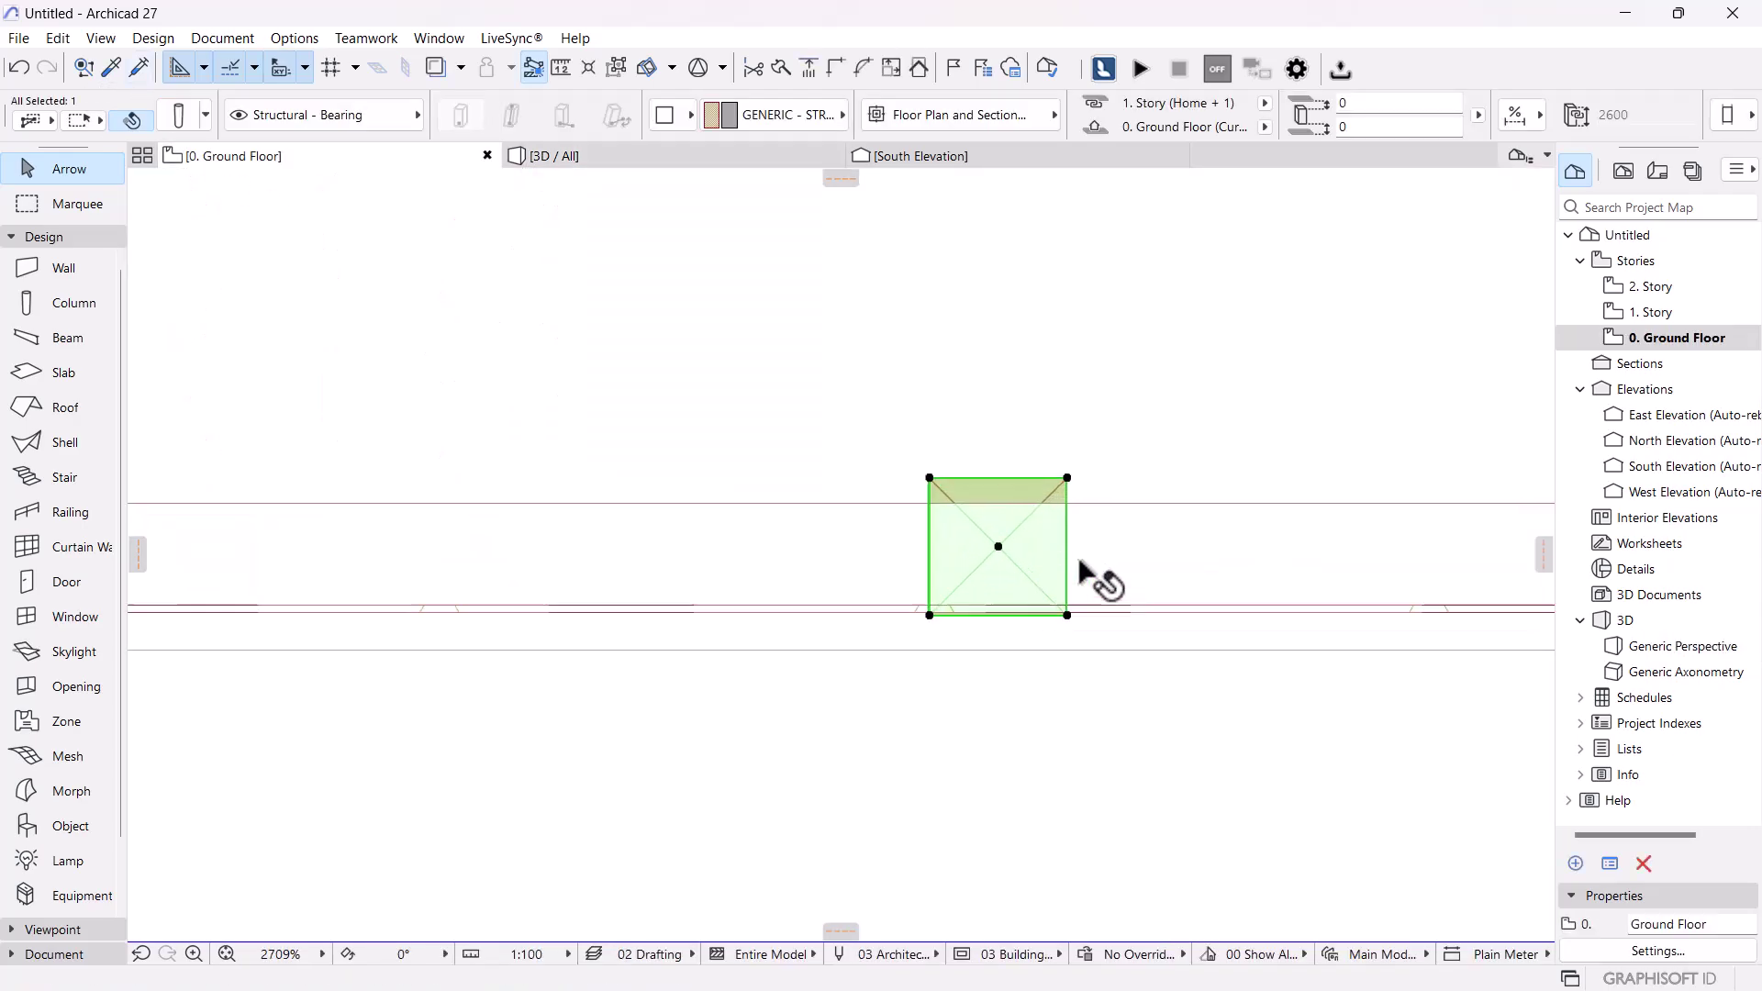
{"action": "key", "text": "ctrl+d"}
{"action": "left_click", "coordinate": [1005, 469]}
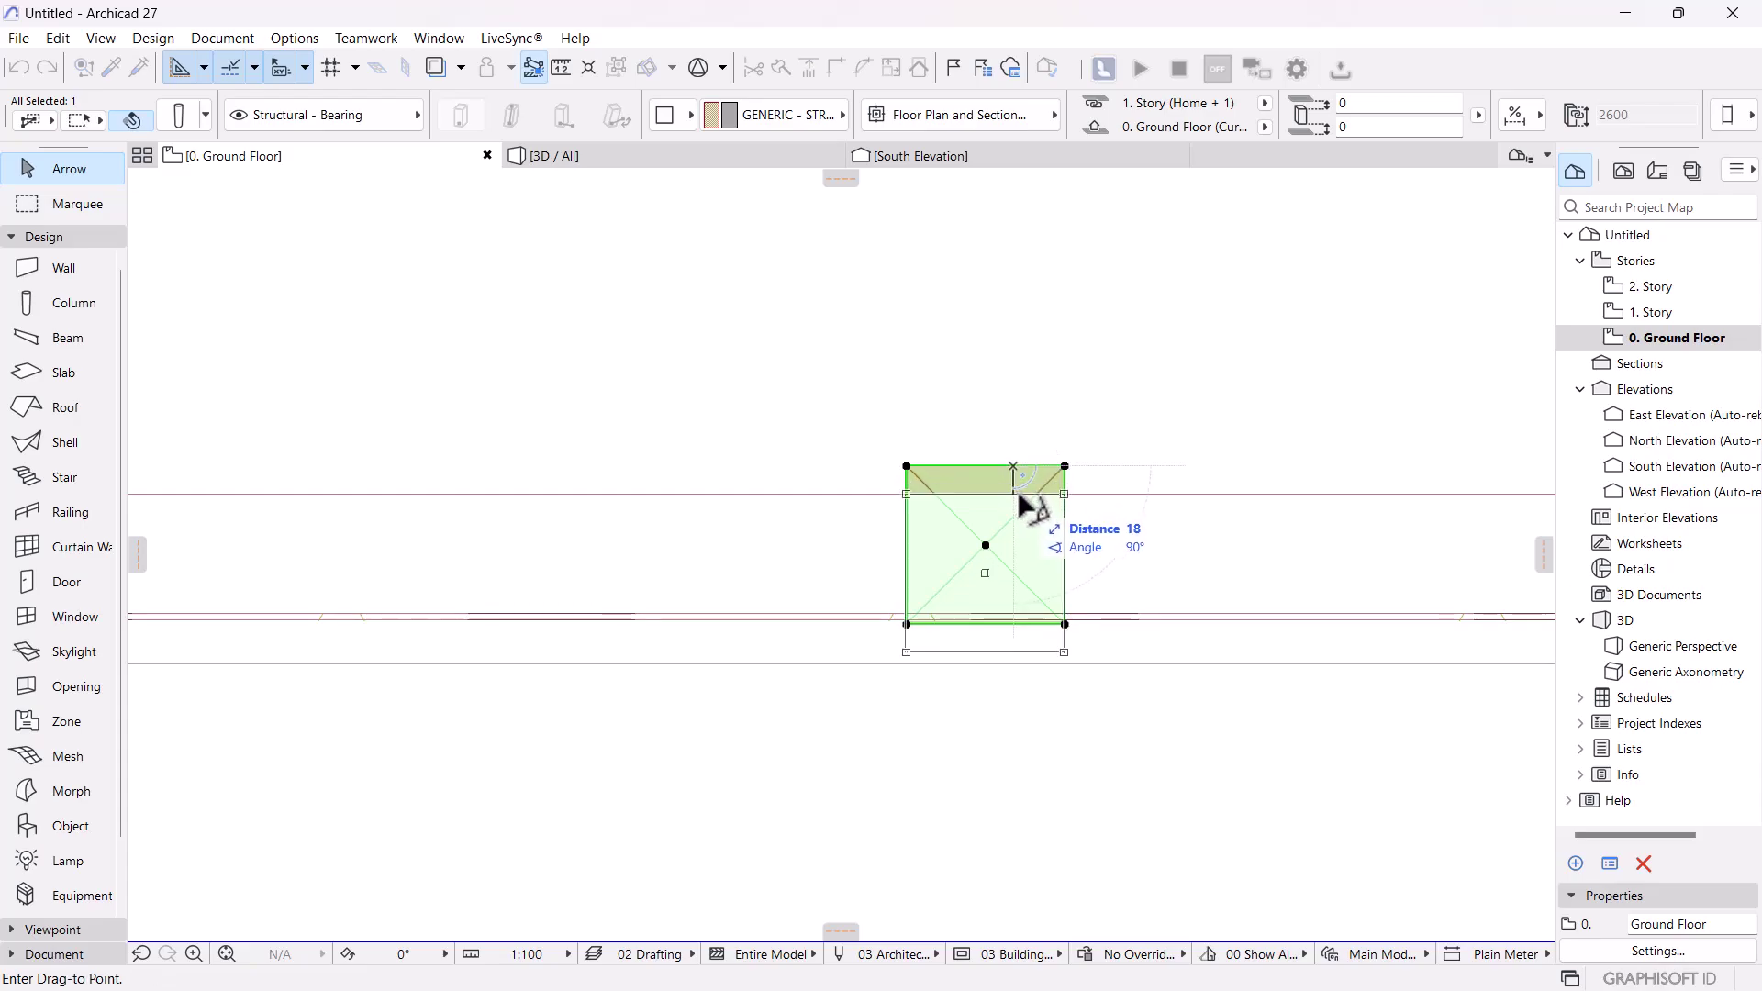
{"action": "left_click", "coordinate": [1003, 497]}
{"action": "scroll", "coordinate": [1003, 499], "scroll_direction": "down", "scroll_amount": 4}
{"action": "middle_click_drag", "start_coordinate": [840, 688], "coordinate": [920, 718]}
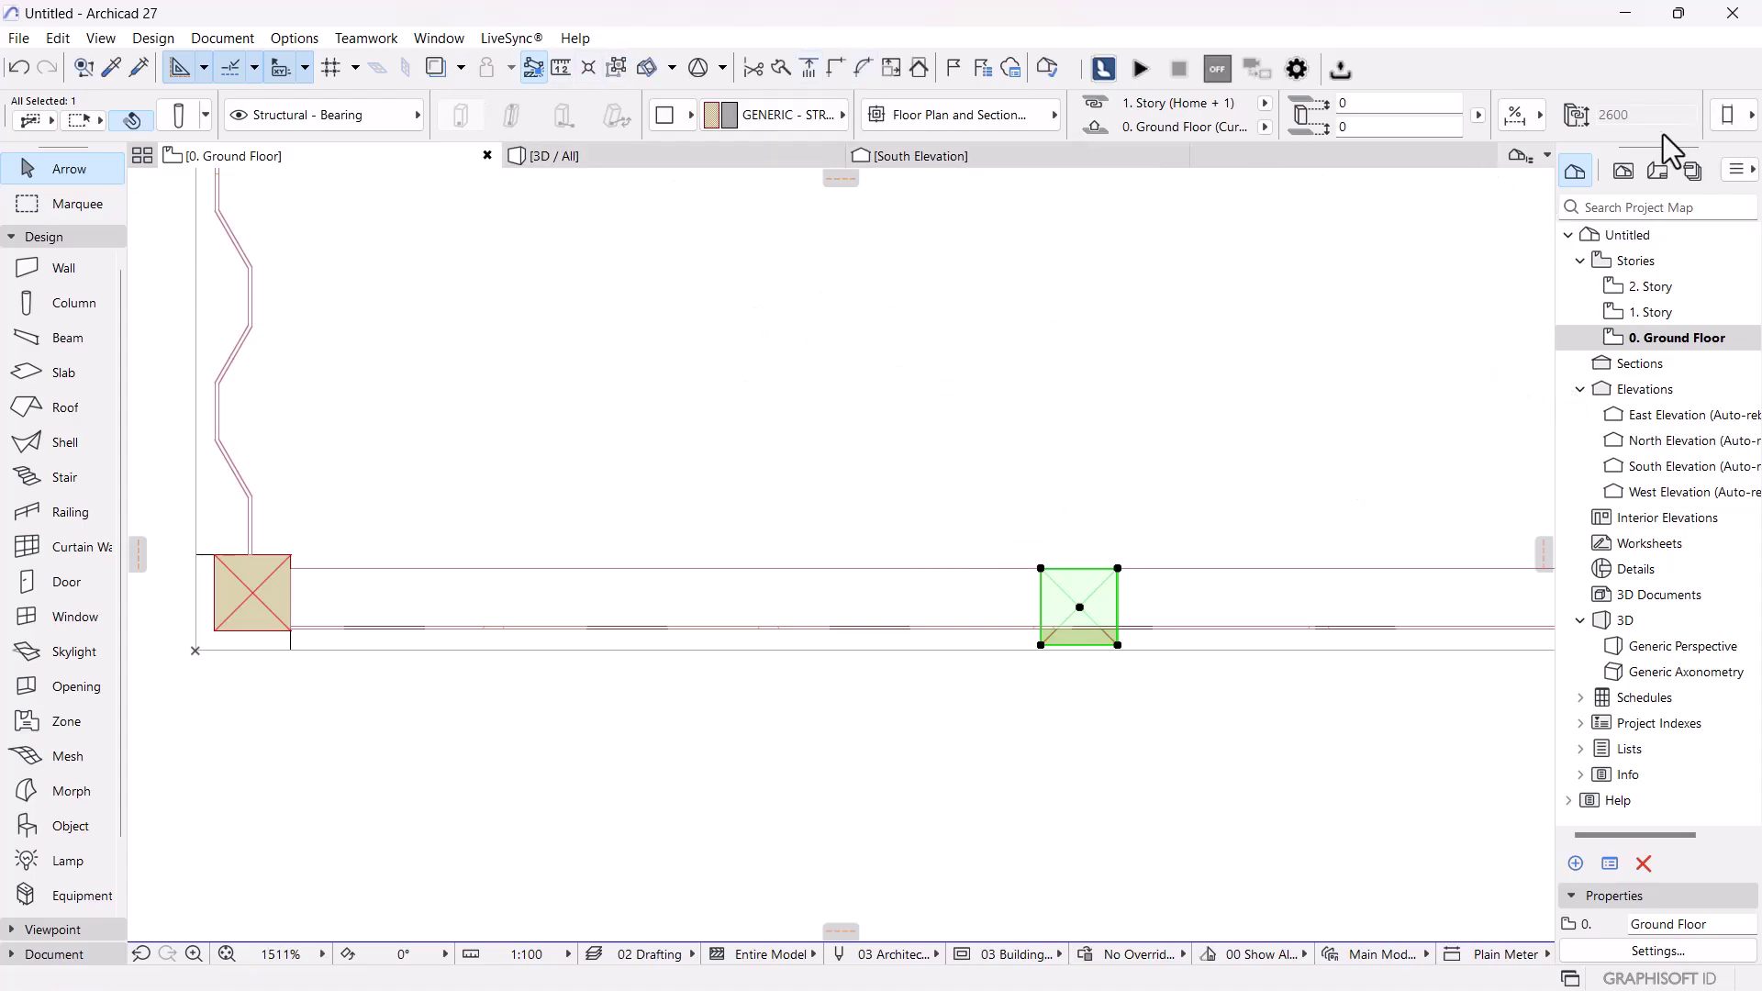
- Widen the middle column to 150 mm along the end wall, and show the container in 3D
{"action": "scroll", "coordinate": [1478, 116], "scroll_direction": "down", "scroll_amount": 3}
{"action": "left_click", "coordinate": [1421, 116]}
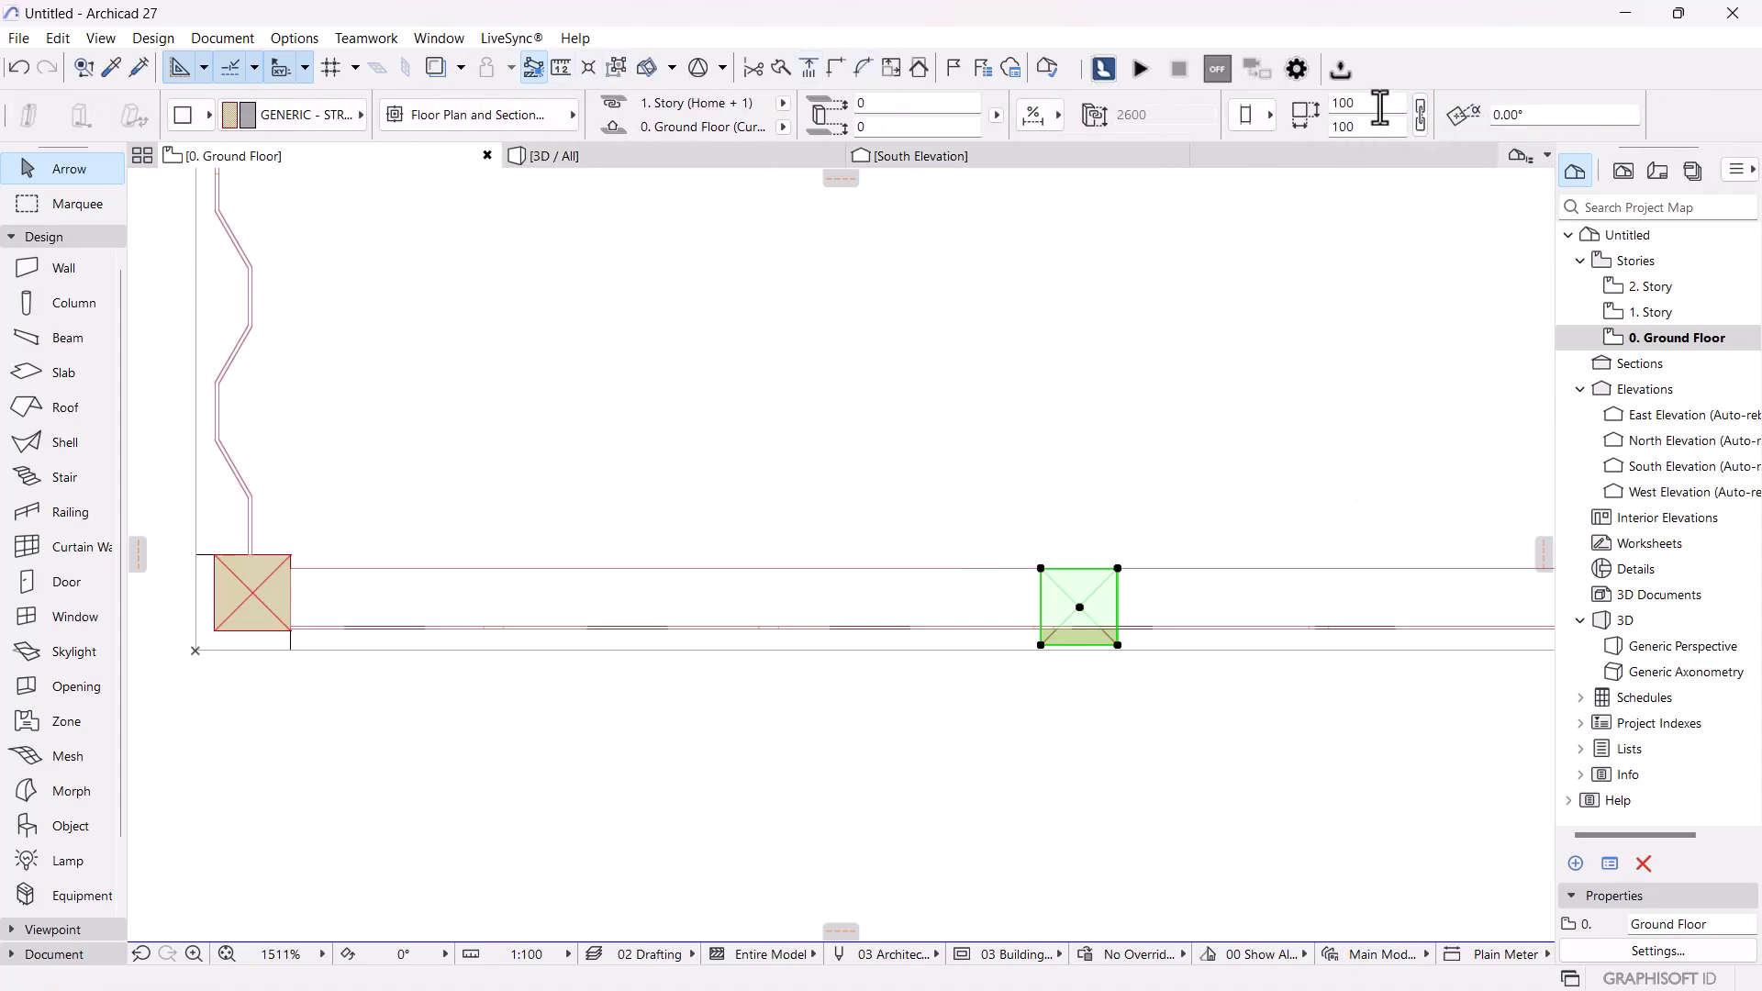
{"action": "left_click", "coordinate": [1364, 131]}
{"action": "type", "text": "150"}
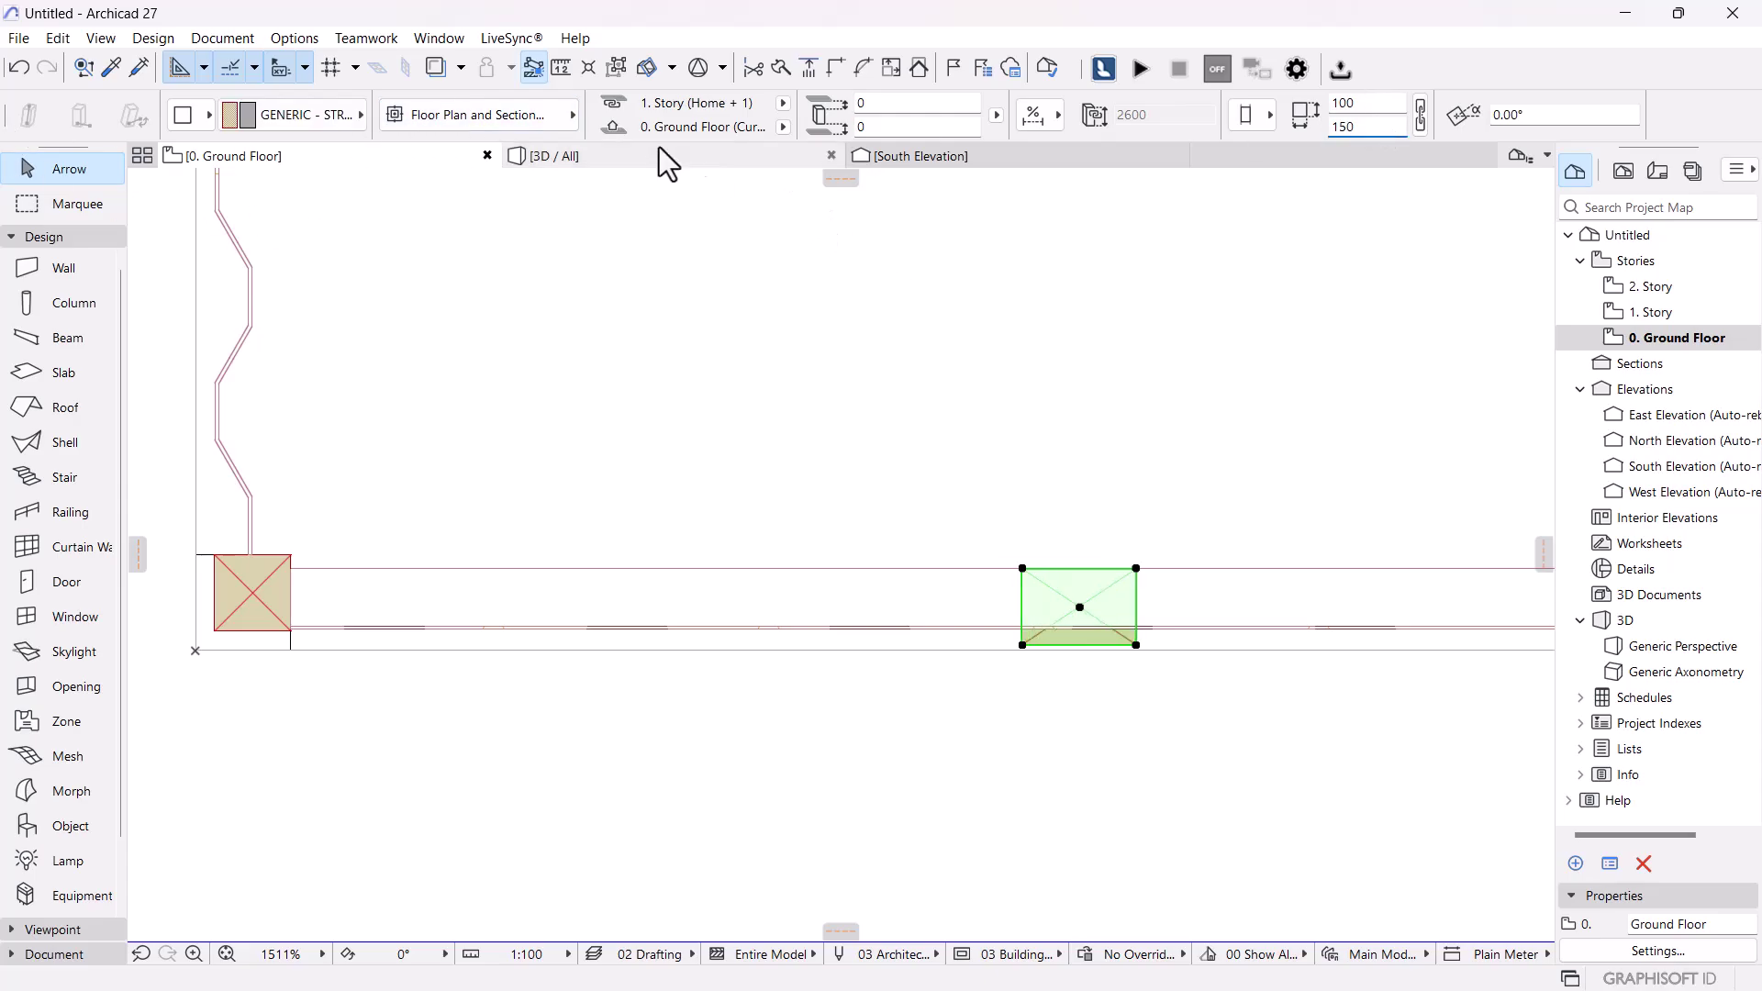
{"action": "left_click", "coordinate": [586, 156]}
{"action": "middle_click_drag", "start_coordinate": [1034, 658], "coordinate": [1056, 716]}
{"action": "scroll", "coordinate": [1140, 551], "scroll_direction": "down", "scroll_amount": 3}
{"action": "left_click_drag", "start_coordinate": [1293, 683], "coordinate": [1011, 550]}
{"action": "left_click", "coordinate": [1013, 550]}
{"action": "middle_click_drag", "start_coordinate": [1349, 551], "coordinate": [937, 536], "text": "shift"}
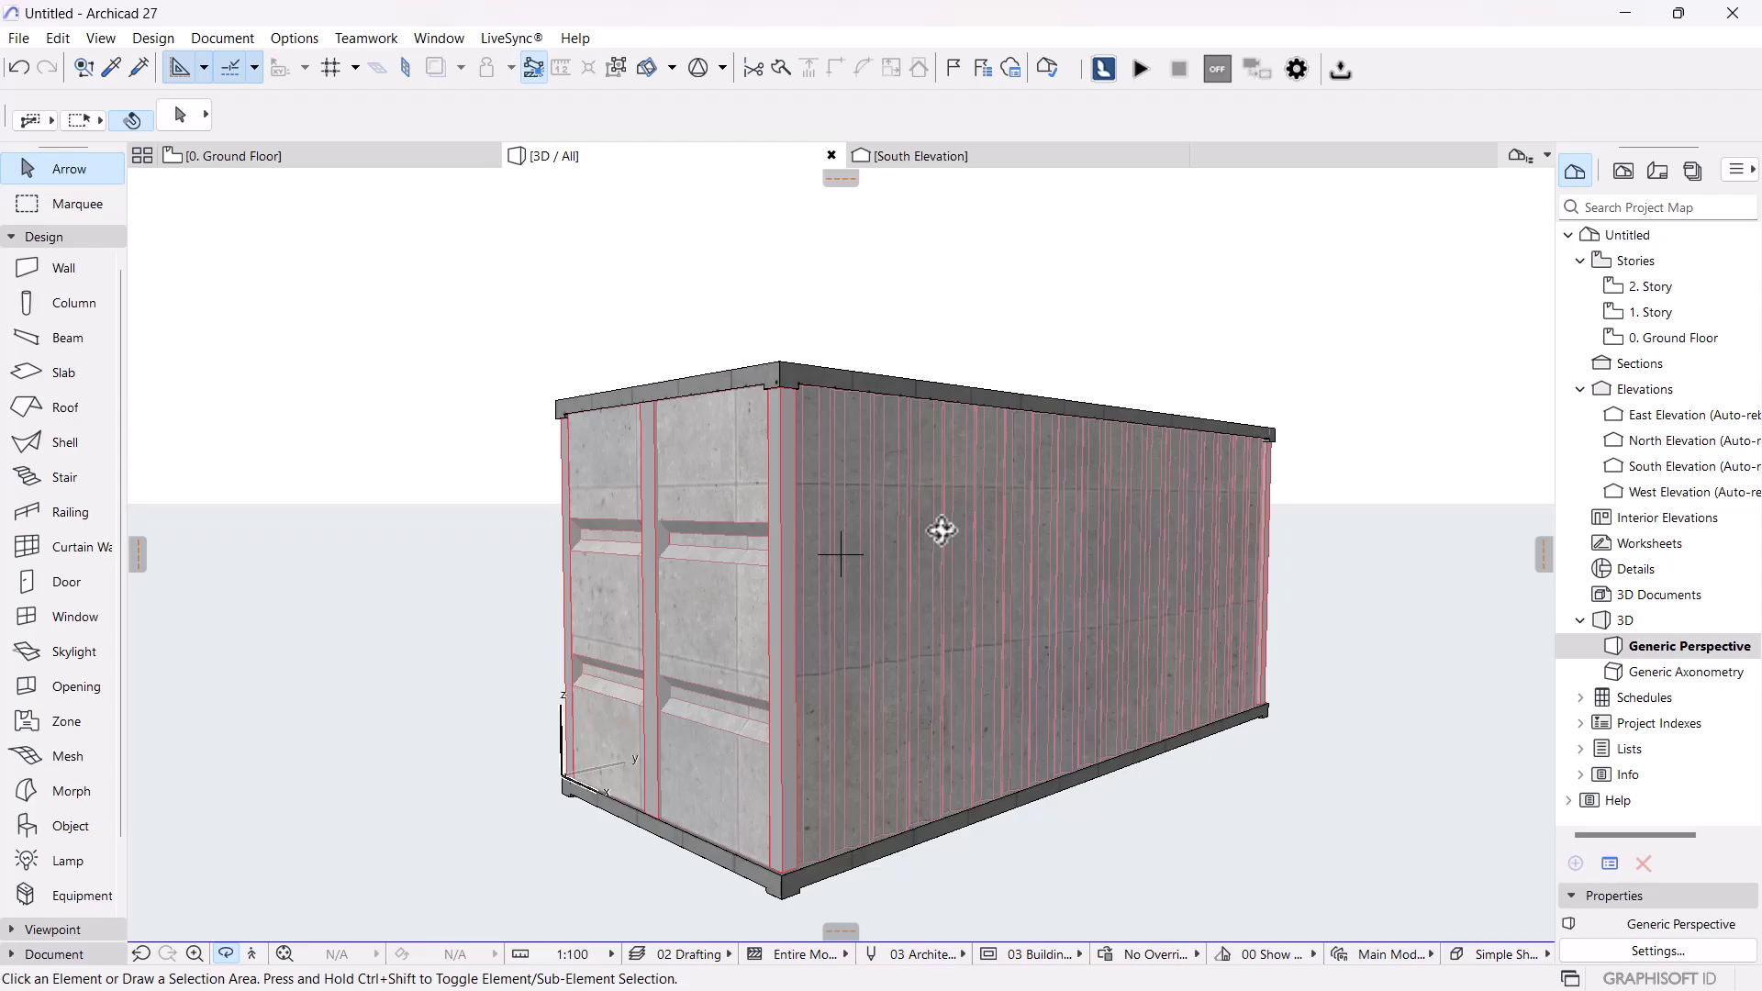